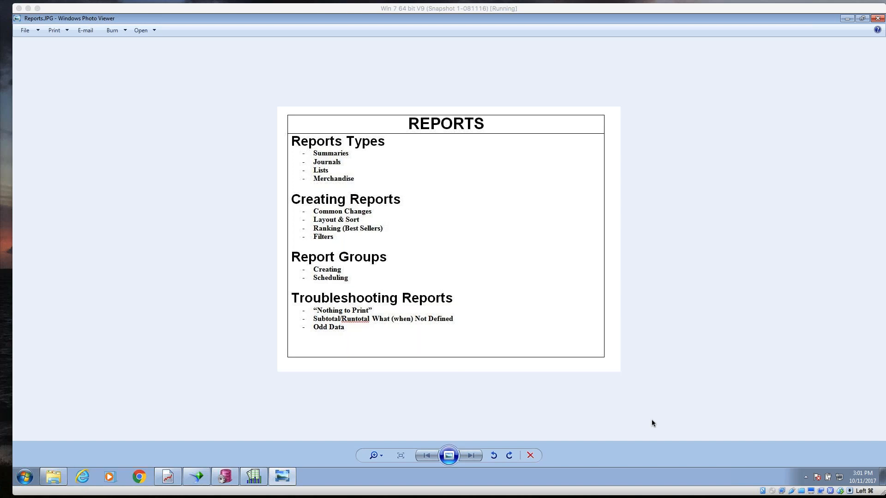
# Step: Enlarge the Reports.JPG outline so its report topics fill more of the picture viewer
pyautogui.click(381, 456)
pyautogui.moveTo(381, 456); pyautogui.dragTo(381, 450)
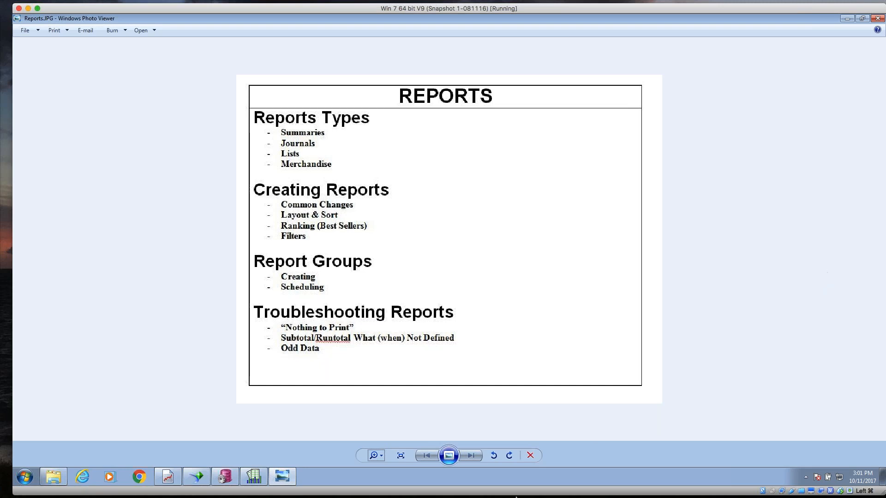
pyautogui.moveTo(378, 457); pyautogui.dragTo(379, 457)
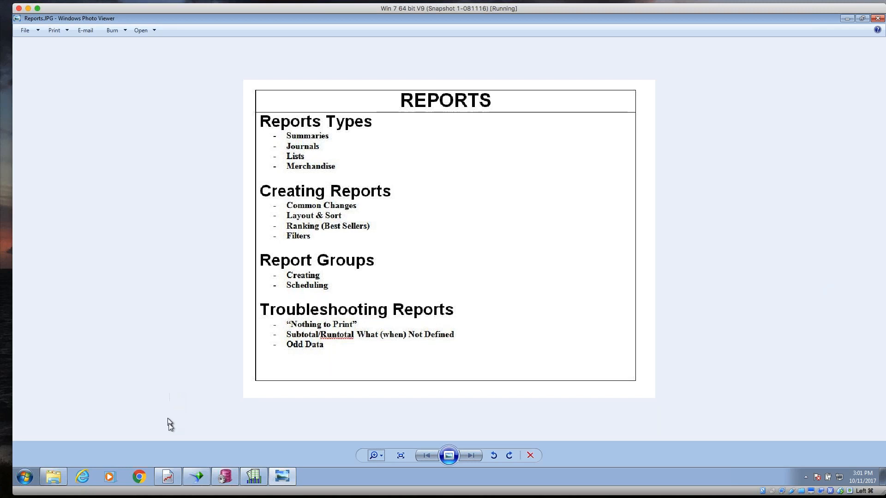
# Step: View the Report Viewer and the Retail Pro Reports window in turn, minimizing each along with the Reports.JPG picture
pyautogui.click(177, 478)
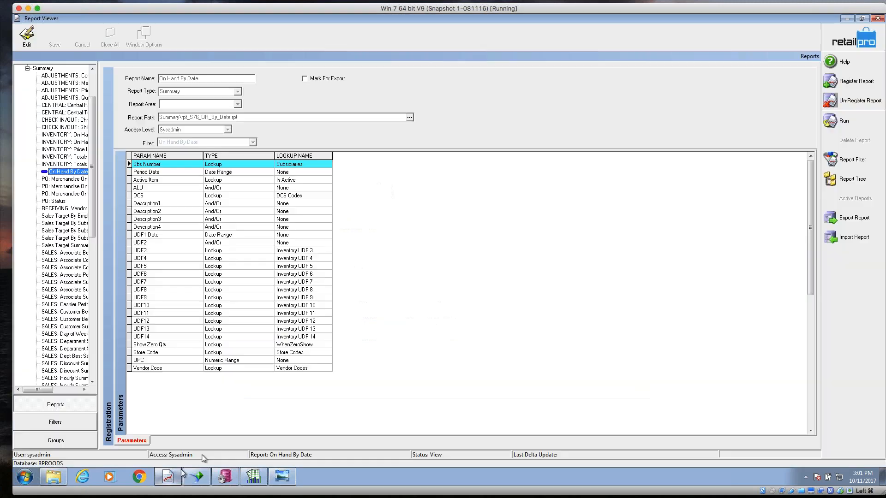
pyautogui.click(847, 19)
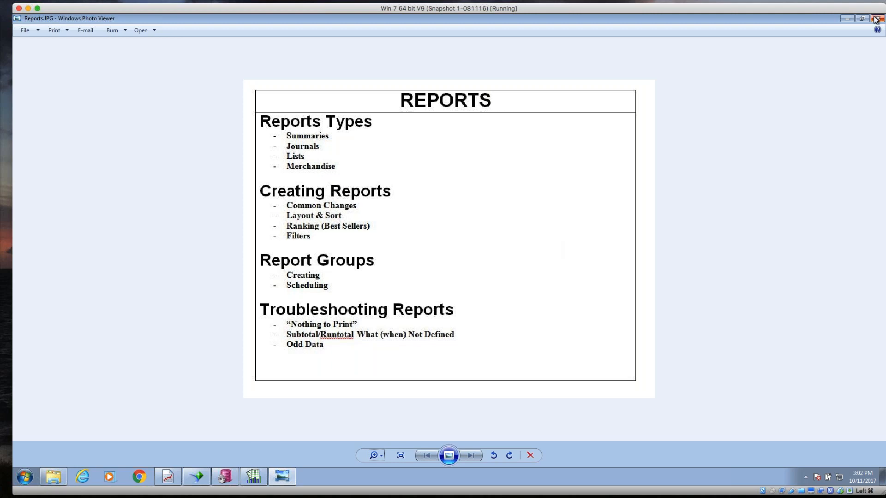
pyautogui.click(847, 19)
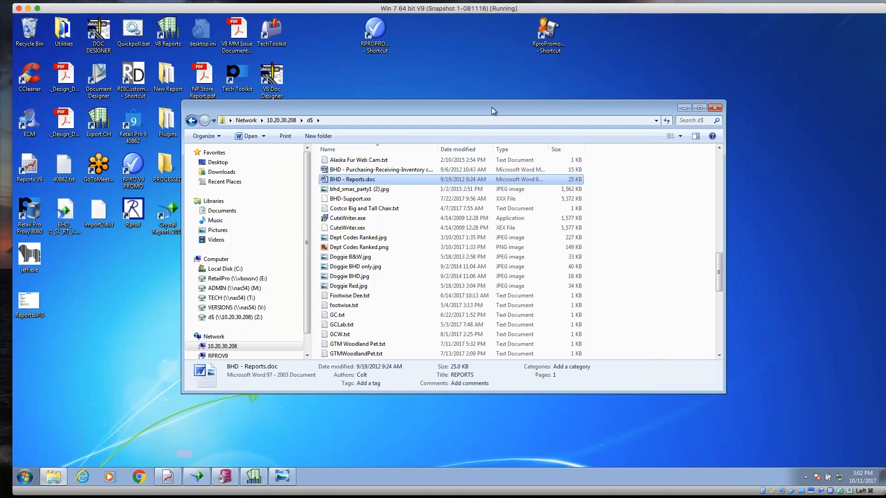
pyautogui.click(254, 476)
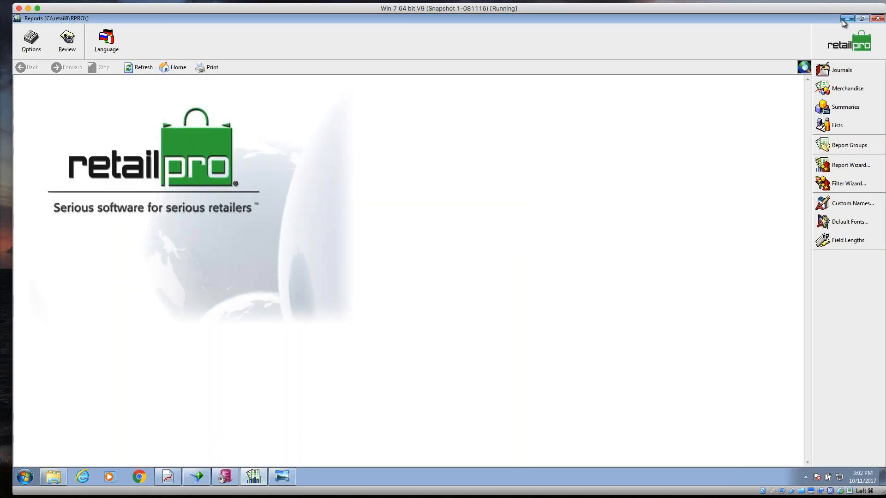
pyautogui.click(847, 19)
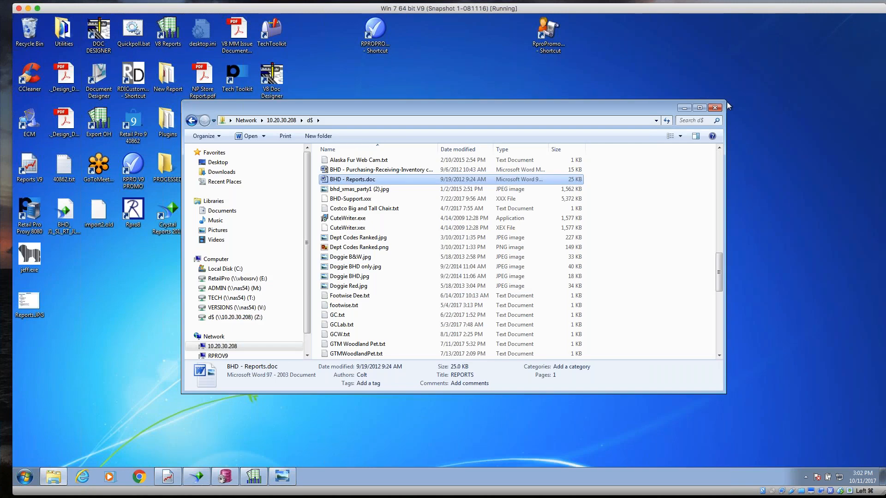
# Step: Close the d$ folder window and select the Reports V9 and V8 Reports desktop shortcuts in turn
pyautogui.click(715, 108)
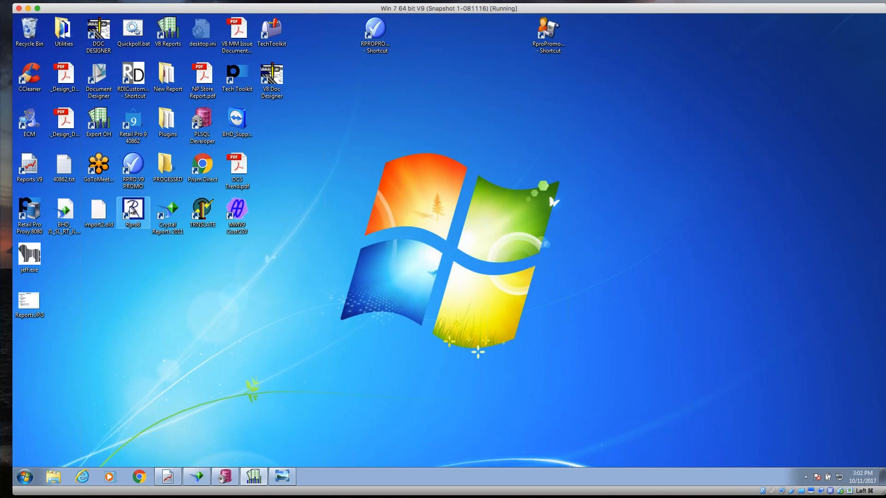
pyautogui.click(36, 160)
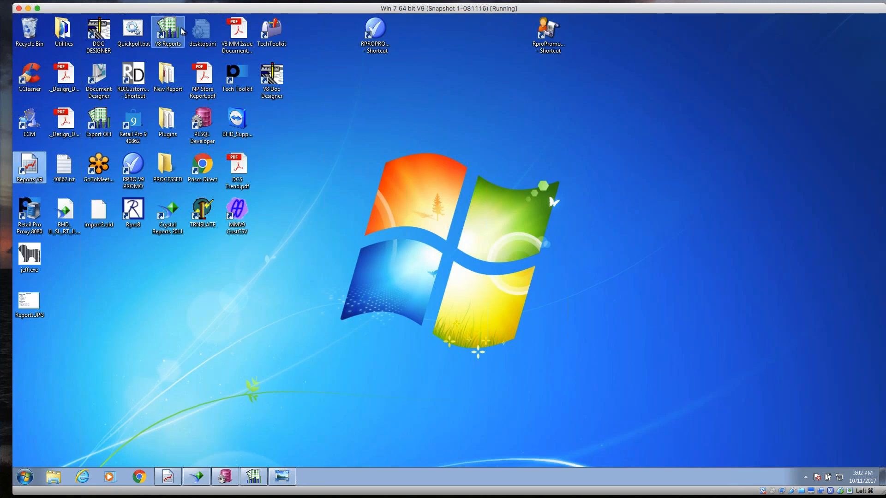
pyautogui.click(173, 39)
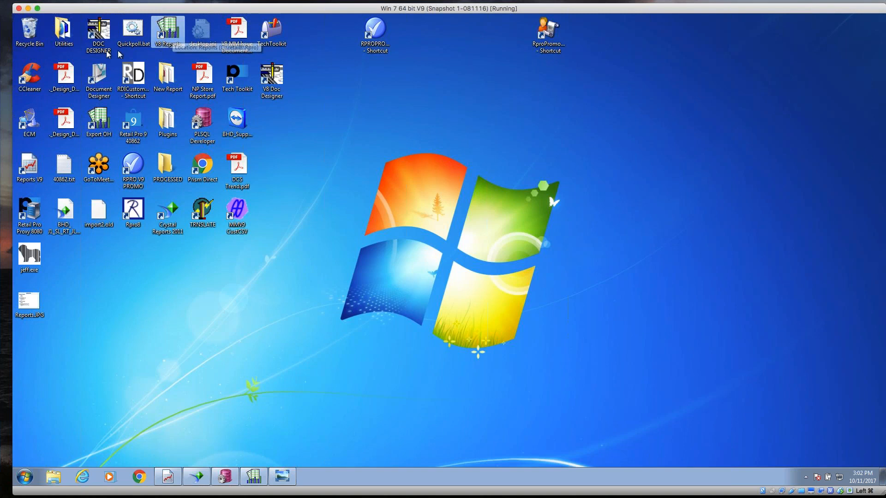
# Step: Browse the computer's Local Disk (C:) and open the retail8 folder
pyautogui.click(25, 476)
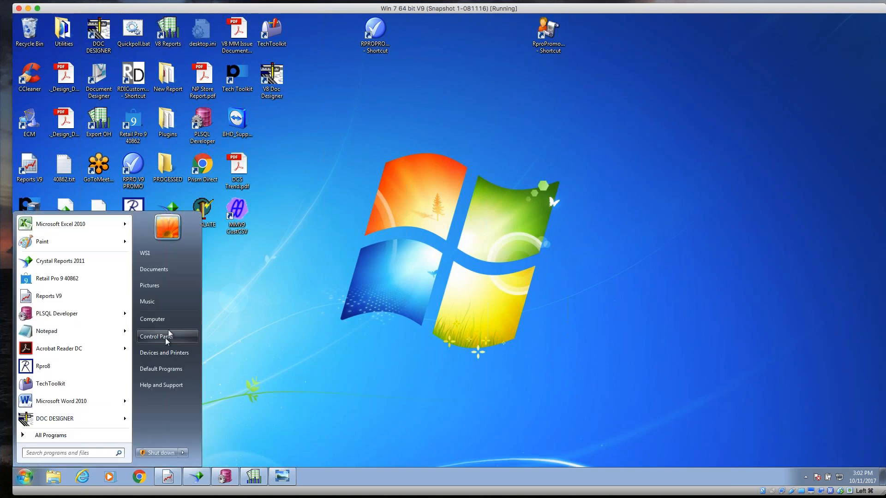
pyautogui.click(170, 311)
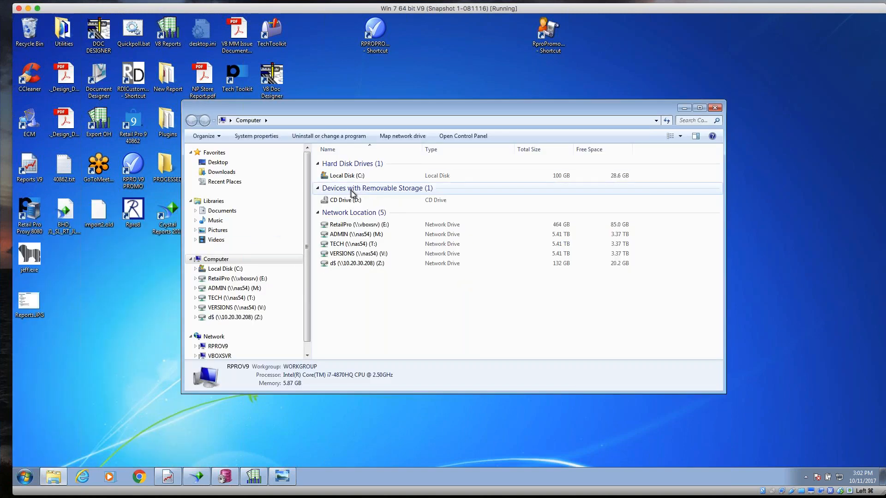
pyautogui.doubleClick(360, 179)
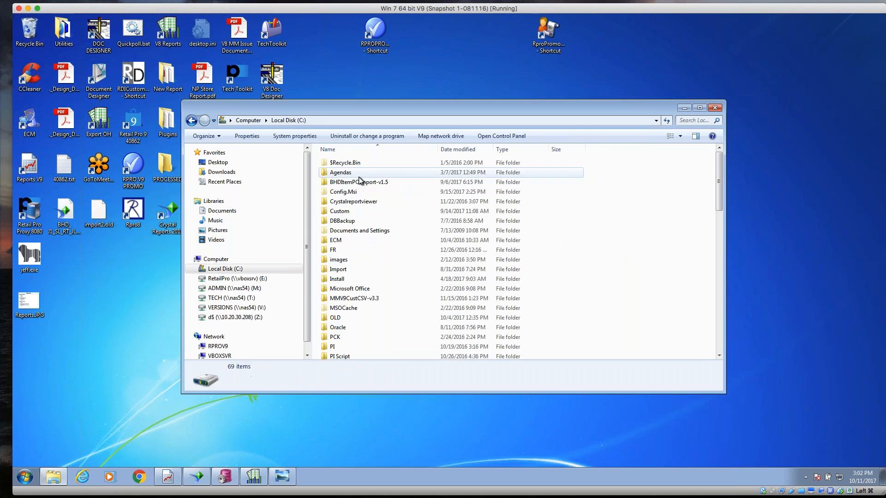
pyautogui.click(350, 334)
pyautogui.scroll(-2, 351, 333)
pyautogui.scroll(-3, 350, 335)
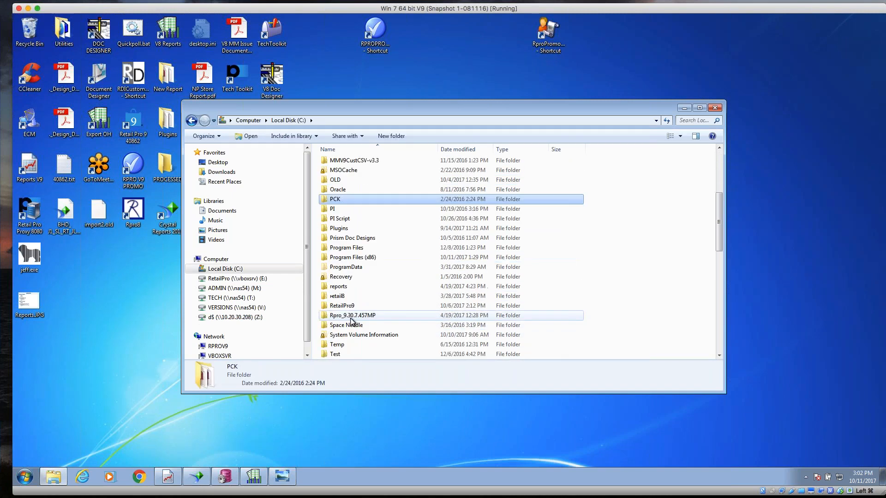
pyautogui.click(352, 298)
pyautogui.doubleClick(353, 299)
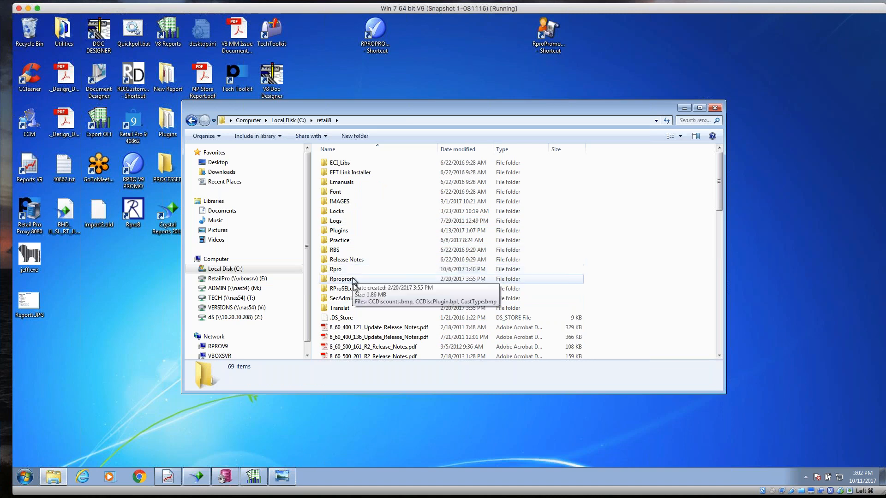
# Step: Launch Rpro8.exe from the retail8 folder and log in as sysadmin with the account password
pyautogui.scroll(-5, 351, 314)
pyautogui.scroll(-10, 351, 315)
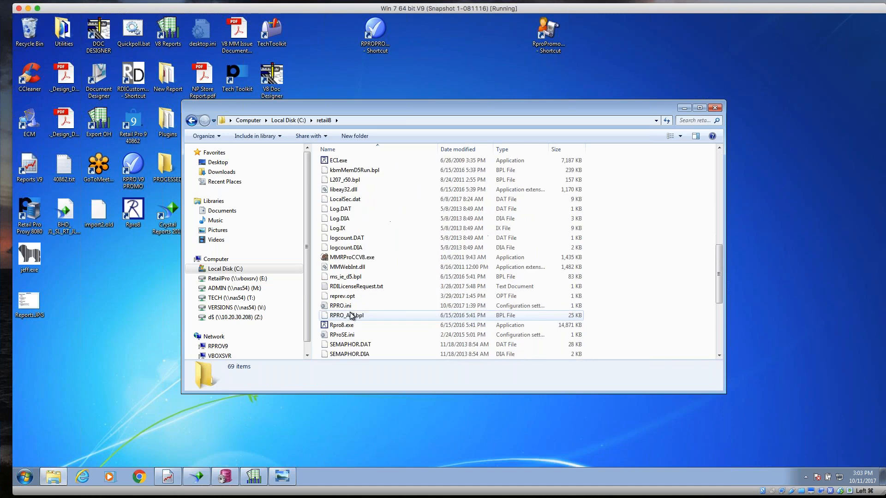
pyautogui.doubleClick(346, 238)
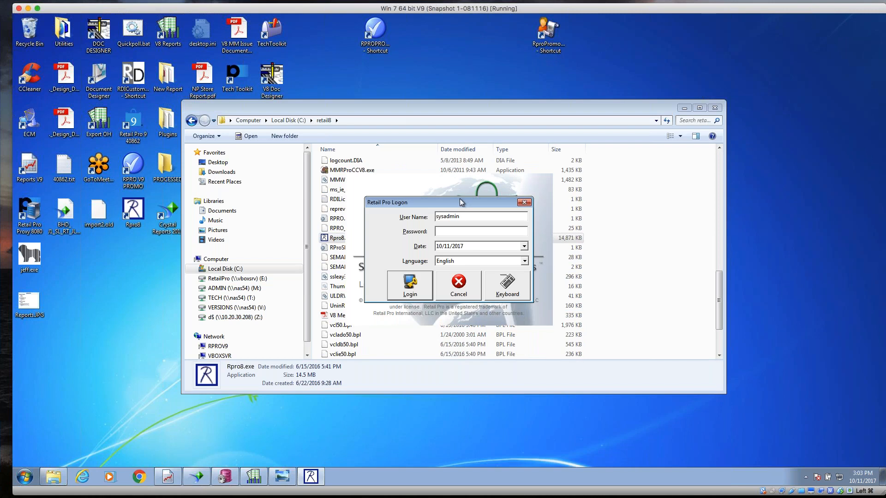
pyautogui.write('********')
pyautogui.press('Return')
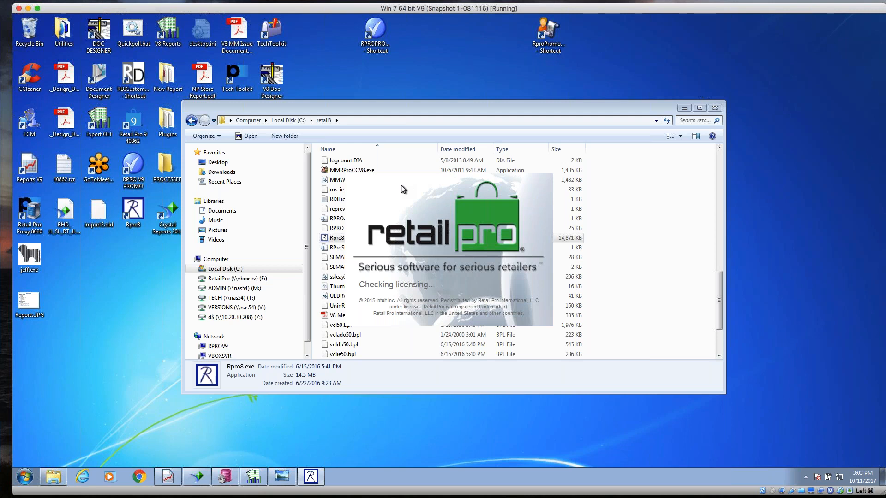
# Step: Show the Analysis section of Retail Pro Merchant Edition, minimize the program and select the V8 Reports desktop shortcut
pyautogui.click(400, 283)
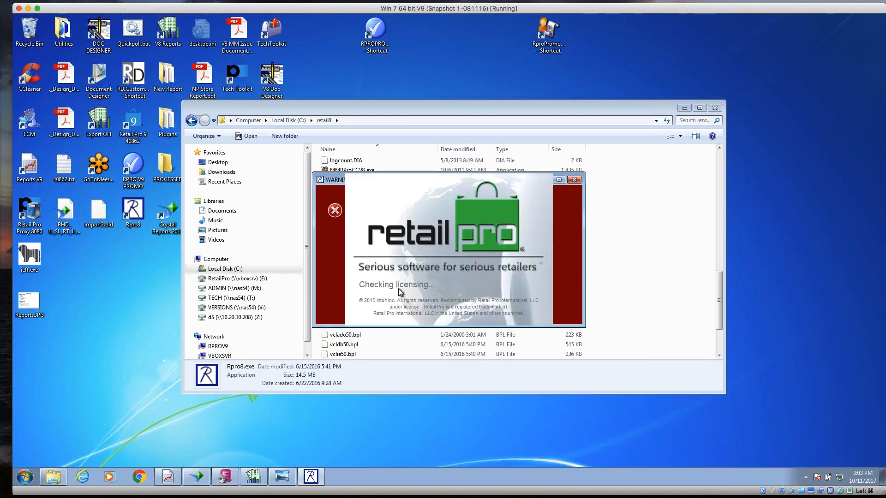
pyautogui.click(352, 56)
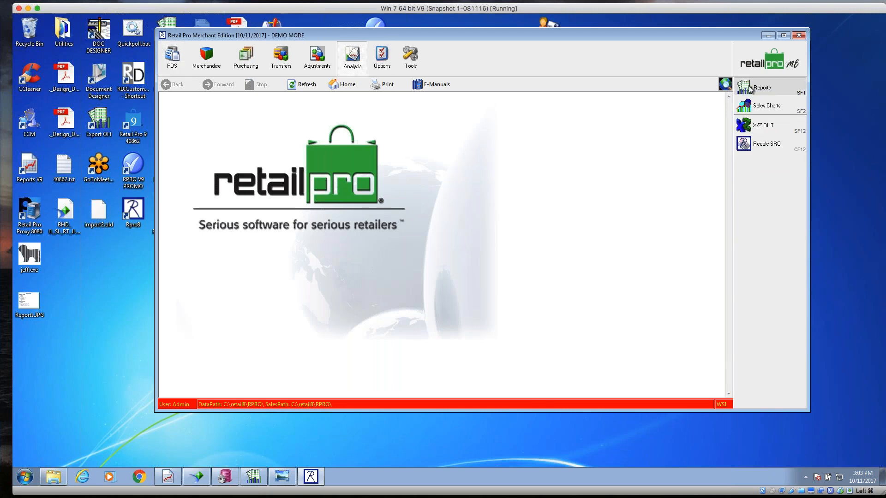
pyautogui.click(768, 35)
pyautogui.click(179, 43)
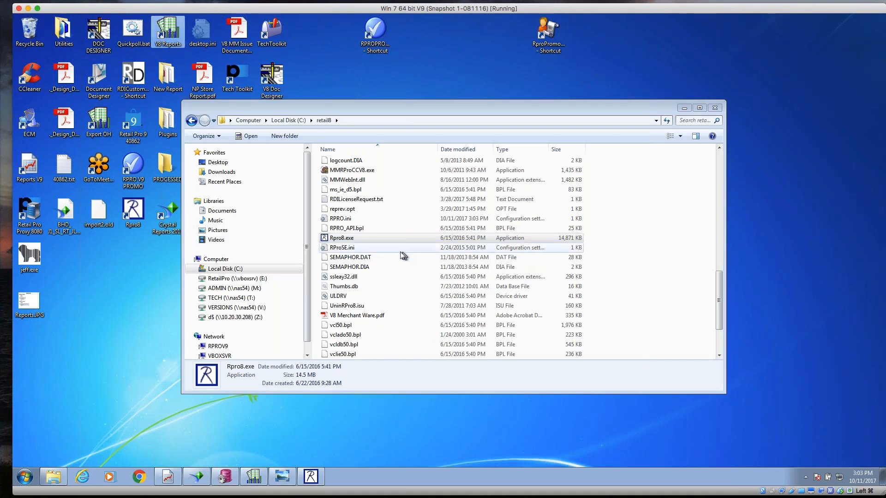
# Step: Find Reports.exe in the Rpro folder inside retail8 and try to create a desktop shortcut to it
pyautogui.click(369, 217)
pyautogui.scroll(1, 373, 216)
pyautogui.scroll(13, 374, 216)
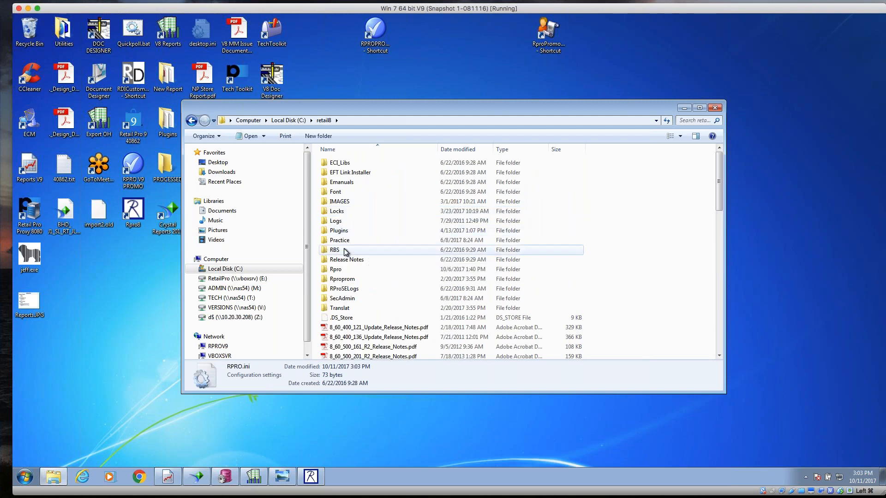
pyautogui.click(347, 270)
pyautogui.doubleClick(347, 270)
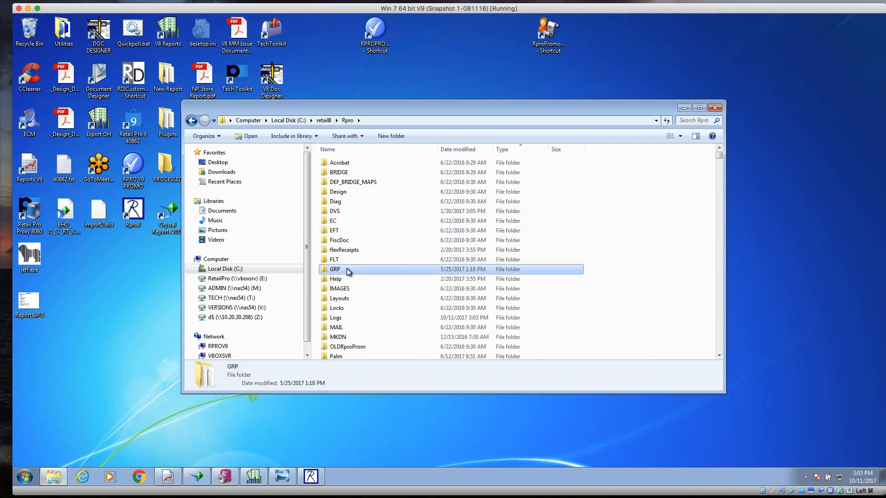
pyautogui.write('rep')
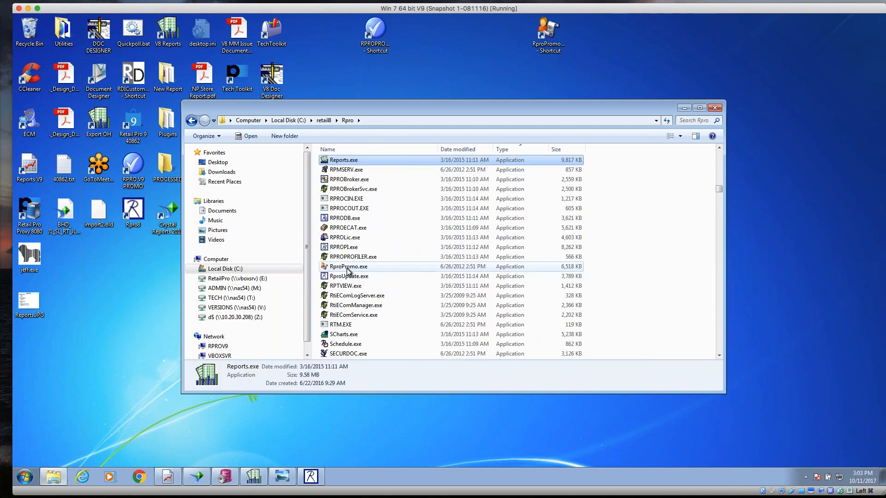
pyautogui.moveTo(359, 160); pyautogui.dragTo(395, 85)
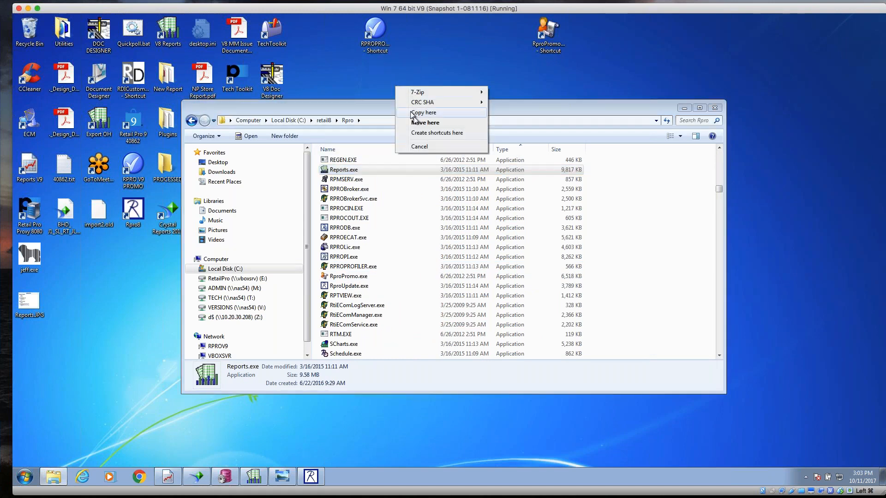
pyautogui.click(424, 134)
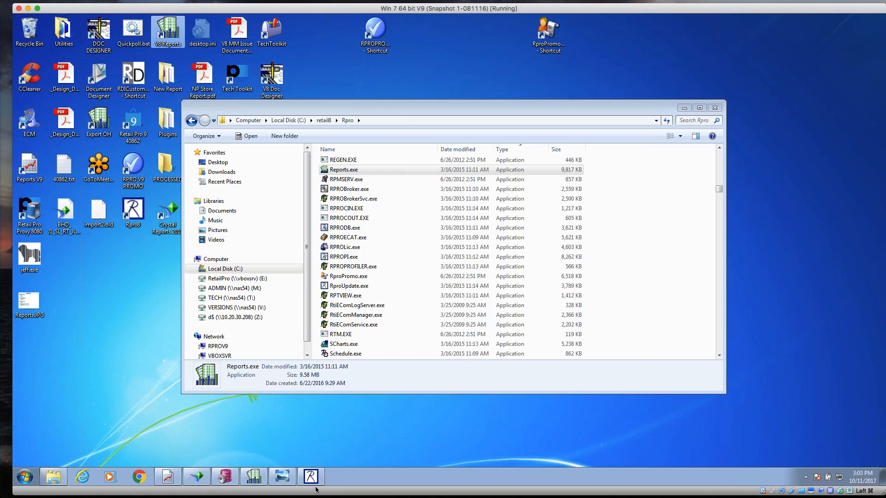
# Step: Switch to the Retail Pro Reports window, review the report types in the Reports.JPG outline, and return to Reports
pyautogui.click(258, 477)
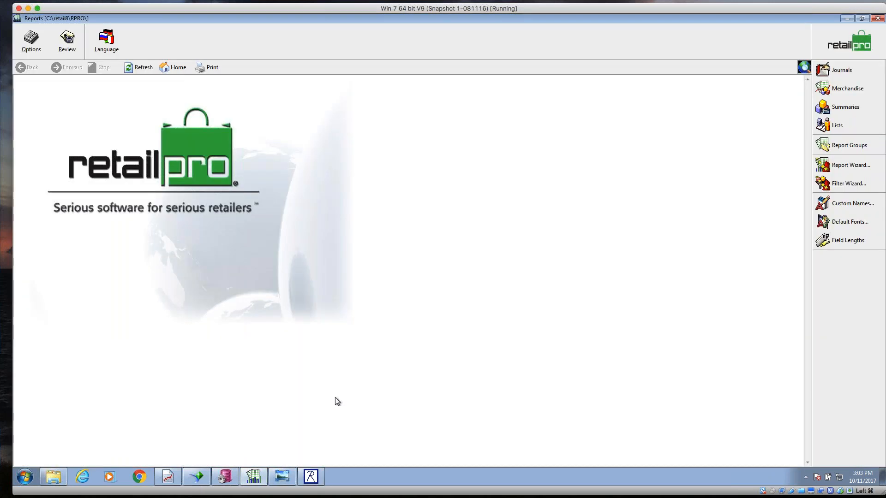
pyautogui.click(289, 473)
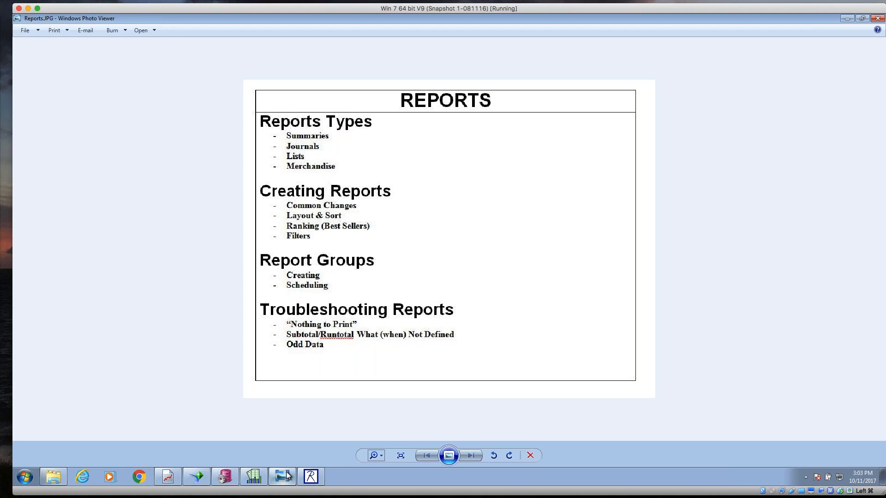
pyautogui.click(286, 476)
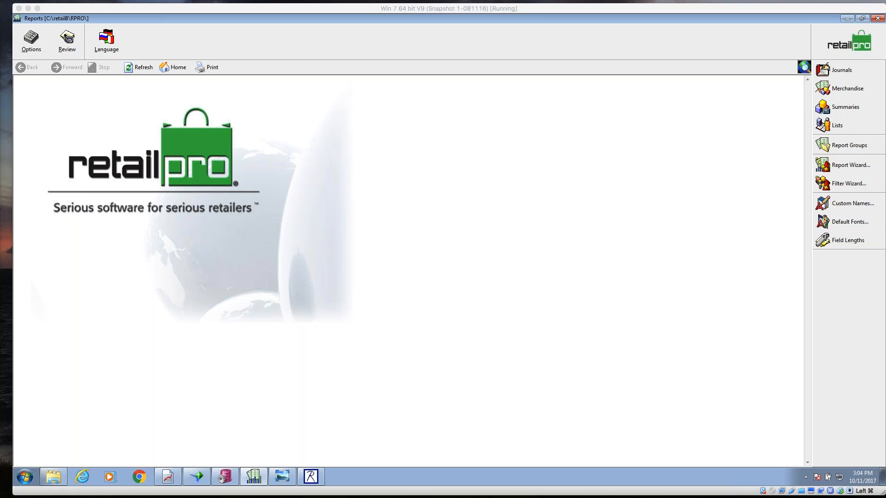
# Step: Open the Journals report list, select SALES: Receipt Journal, and return to the main Reports screen
pyautogui.click(850, 73)
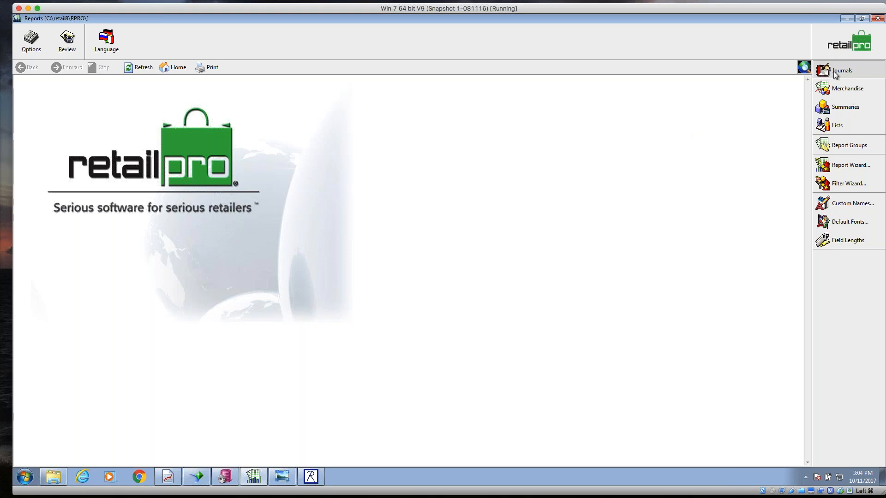
pyautogui.click(842, 75)
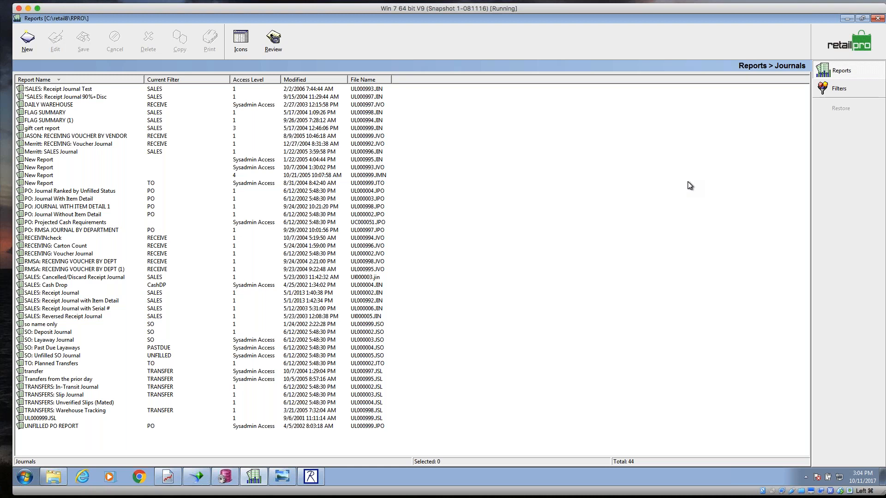
pyautogui.click(69, 296)
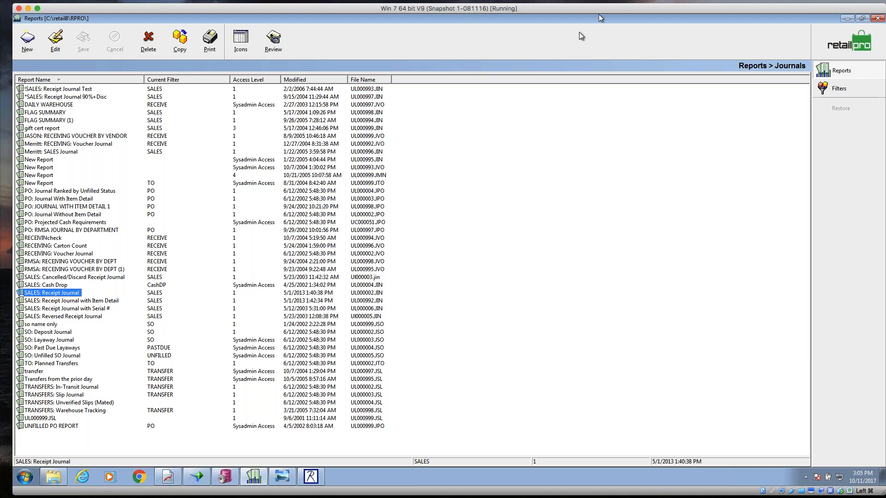
pyautogui.click(840, 71)
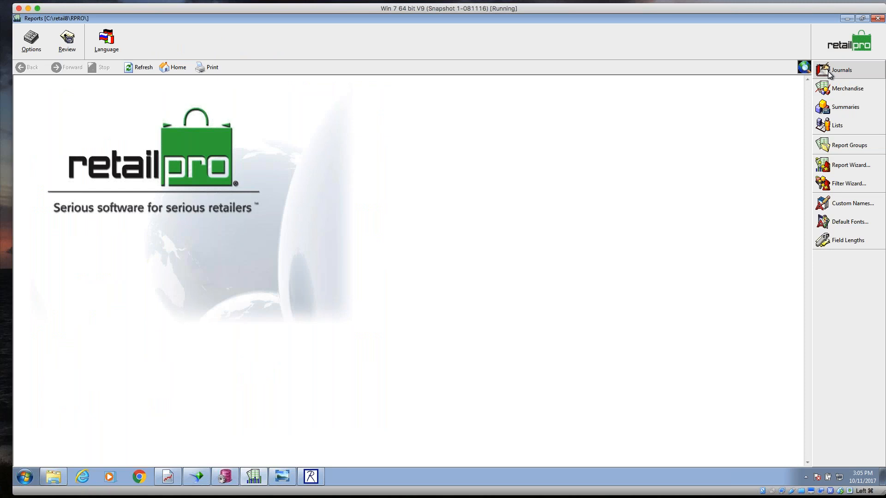
# Step: View the Merchandise report list and return to the main Reports screen
pyautogui.click(830, 88)
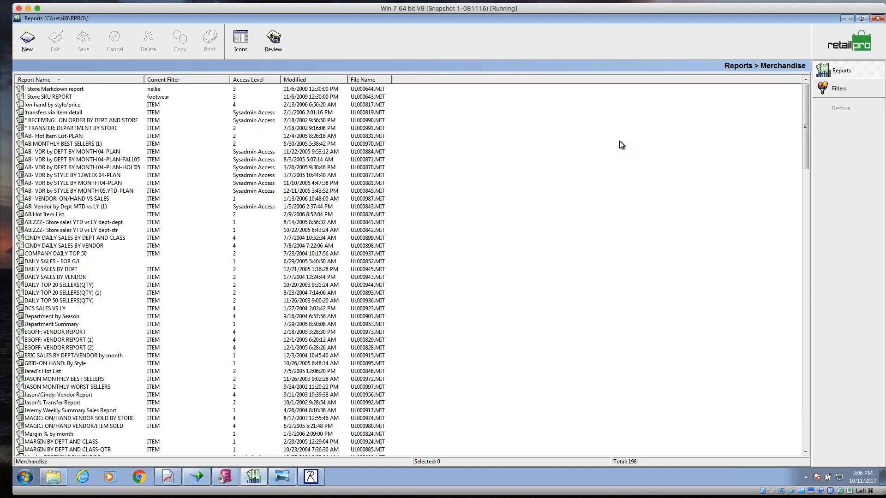
pyautogui.click(835, 69)
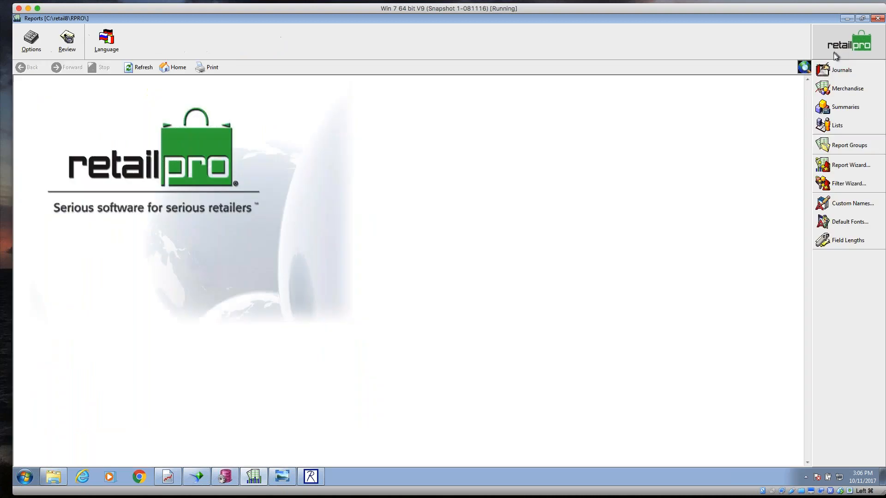
# Step: Browse the Summaries and Lists report lists, select EMPLOYEES: List and VENDORS: Codes, and return to the main Reports screen
pyautogui.click(847, 110)
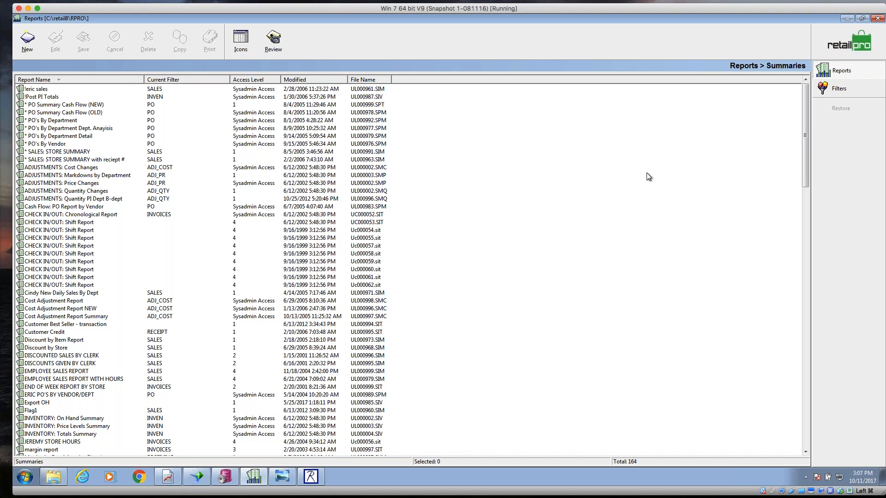
pyautogui.click(827, 73)
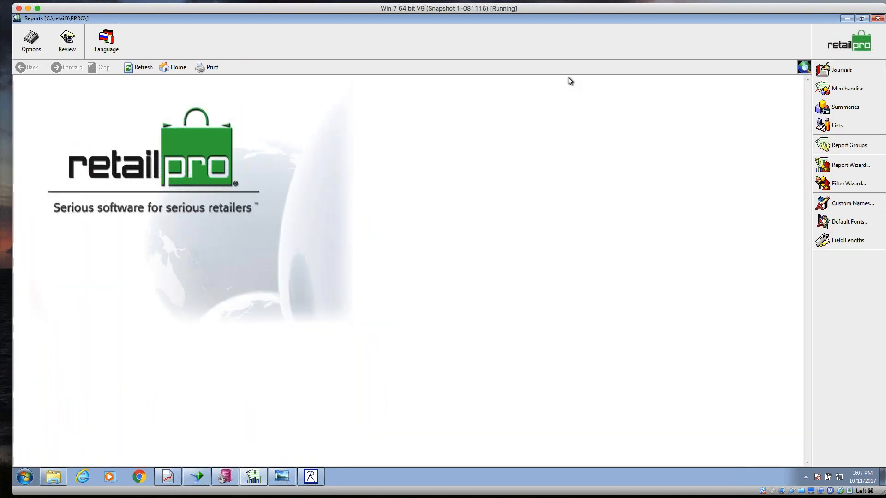
pyautogui.click(851, 129)
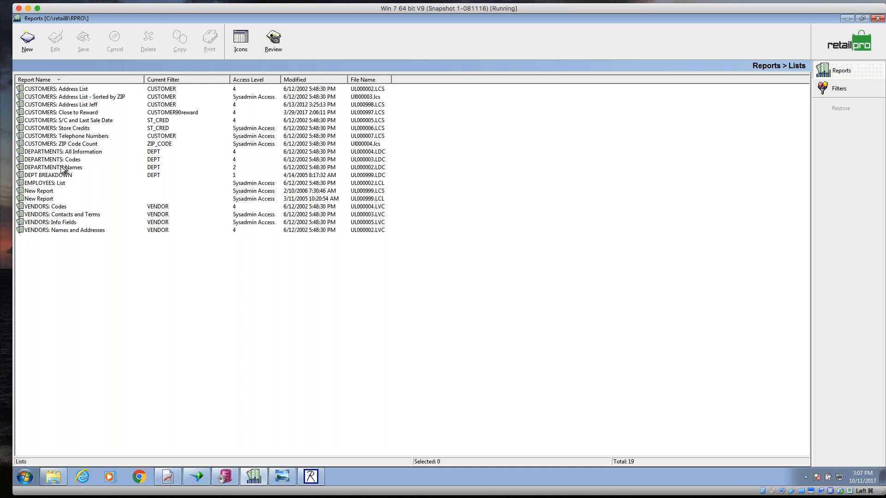
pyautogui.click(44, 184)
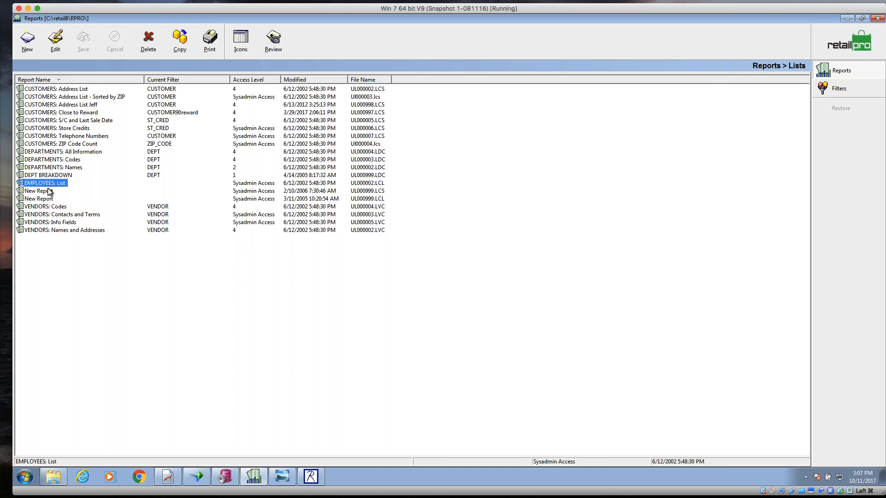
pyautogui.click(47, 208)
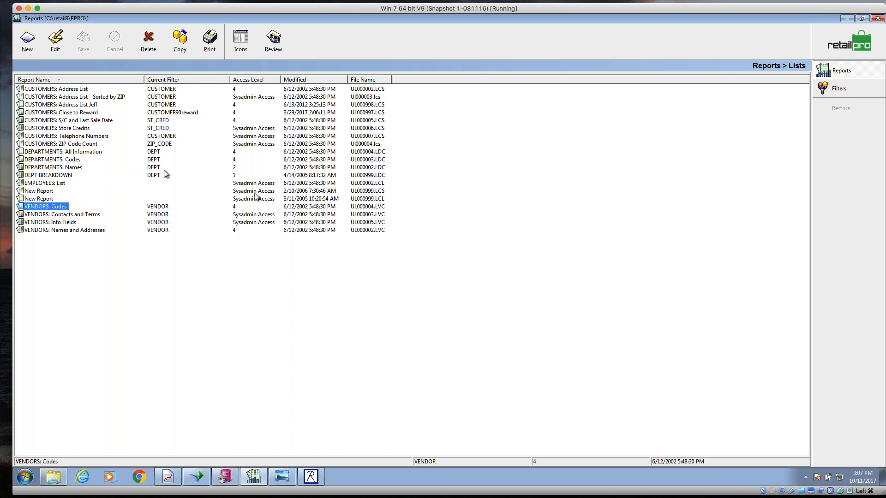
pyautogui.click(826, 50)
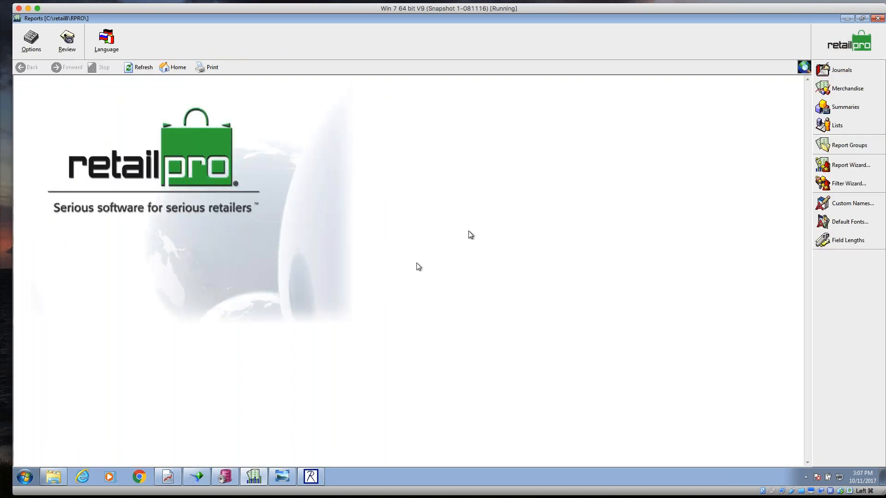
# Step: Consult the Reports.JPG outline in Windows Photo Viewer and open the Summaries report list in Reports
pyautogui.click(289, 472)
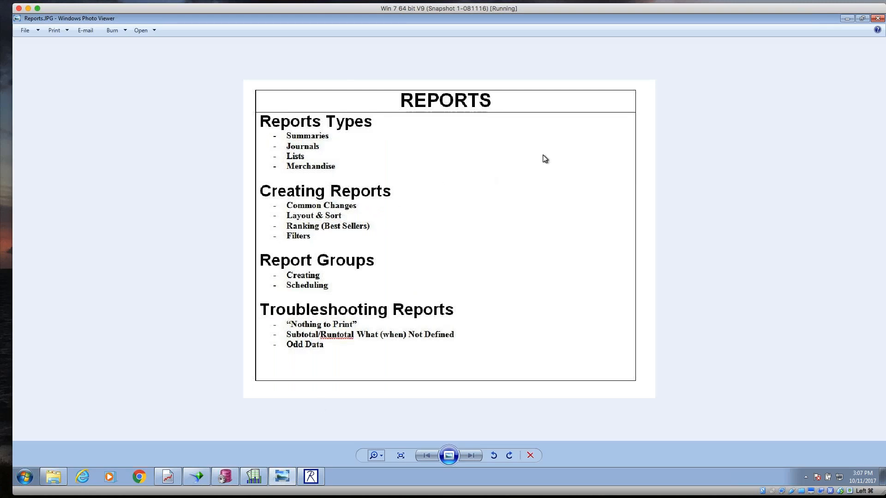
pyautogui.click(847, 18)
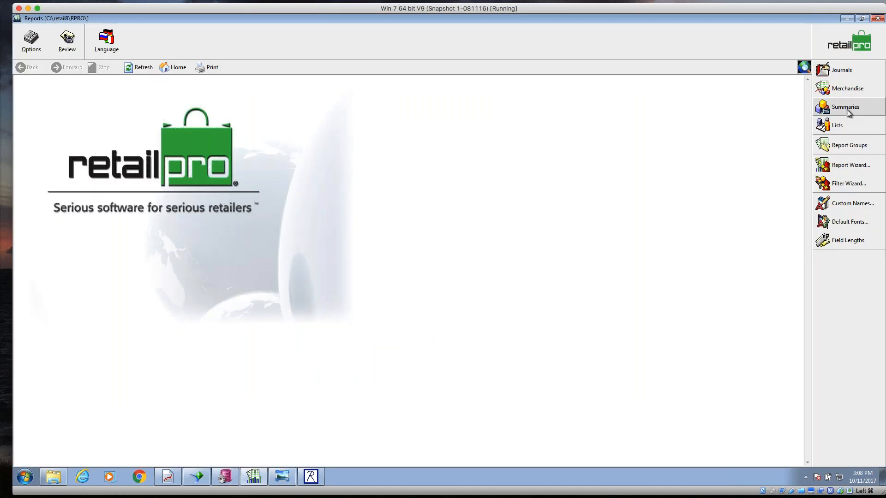
pyautogui.click(846, 109)
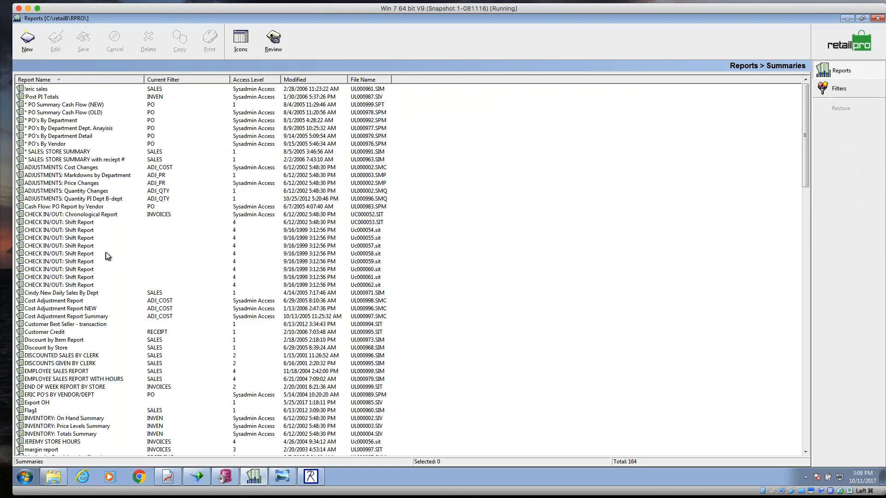
pyautogui.click(280, 478)
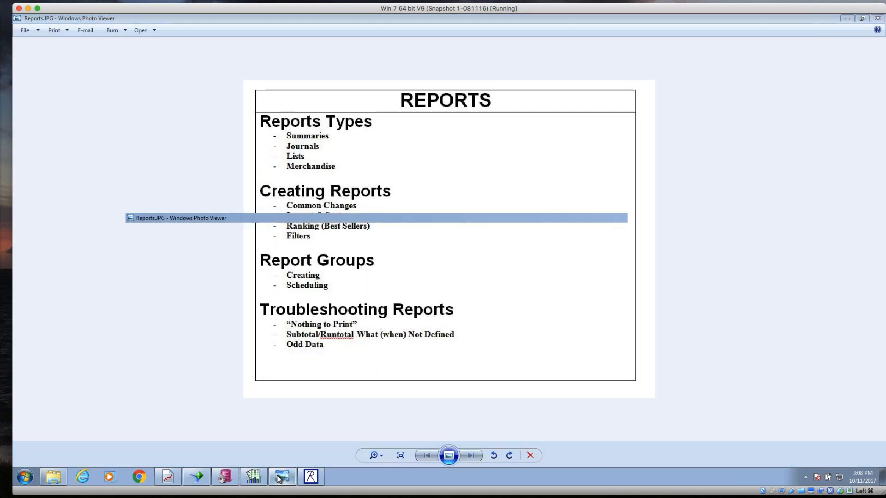
pyautogui.click(279, 479)
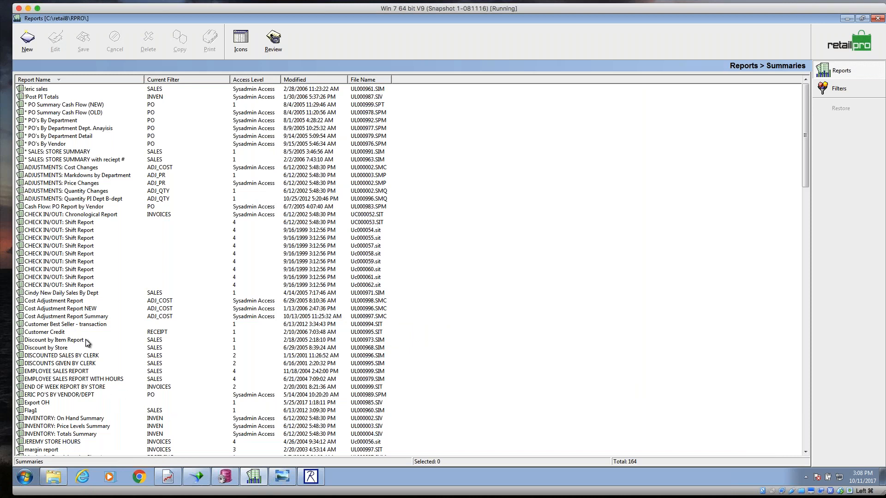
# Step: Find the SALES: Customer Summary report in the Summaries list and open it for editing
pyautogui.click(74, 379)
pyautogui.scroll(-12, 79, 375)
pyautogui.scroll(-16, 79, 375)
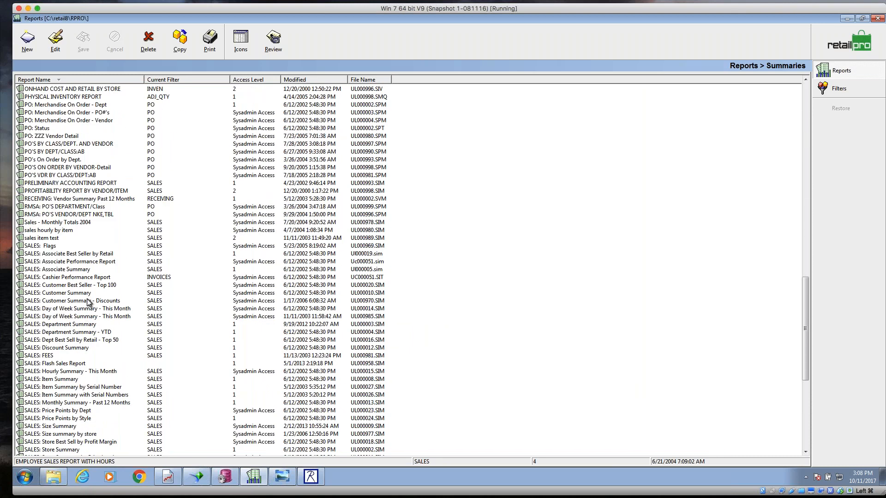
pyautogui.click(66, 293)
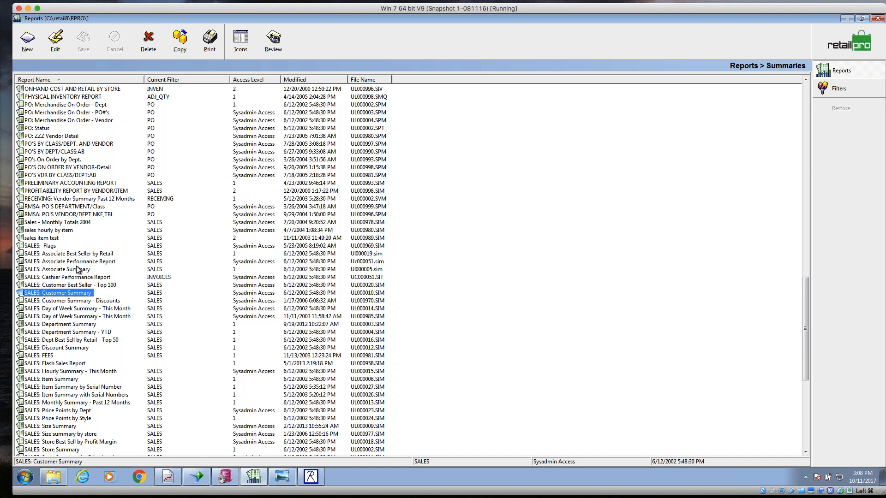
pyautogui.click(66, 51)
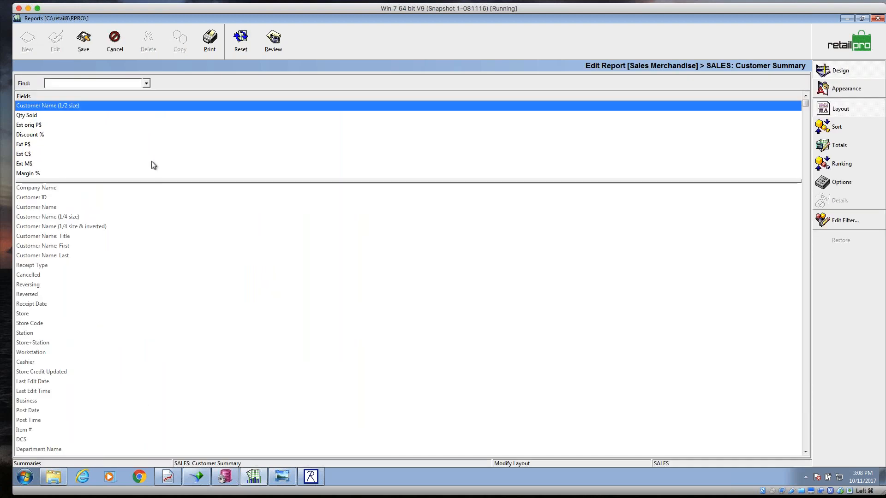
# Step: Replace Customer Name (1/2 size) with Customer Name (1/4 size & inverted) in the Customer Summary layout and save the report
pyautogui.click(40, 113)
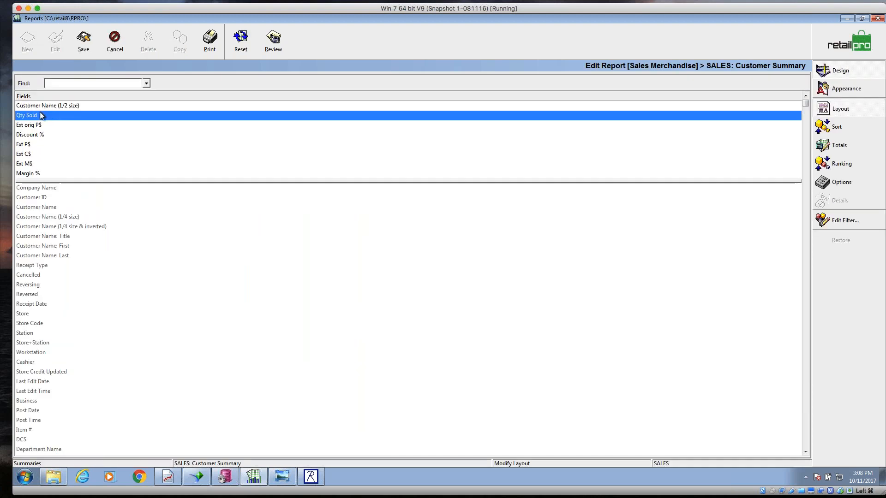
pyautogui.click(47, 107)
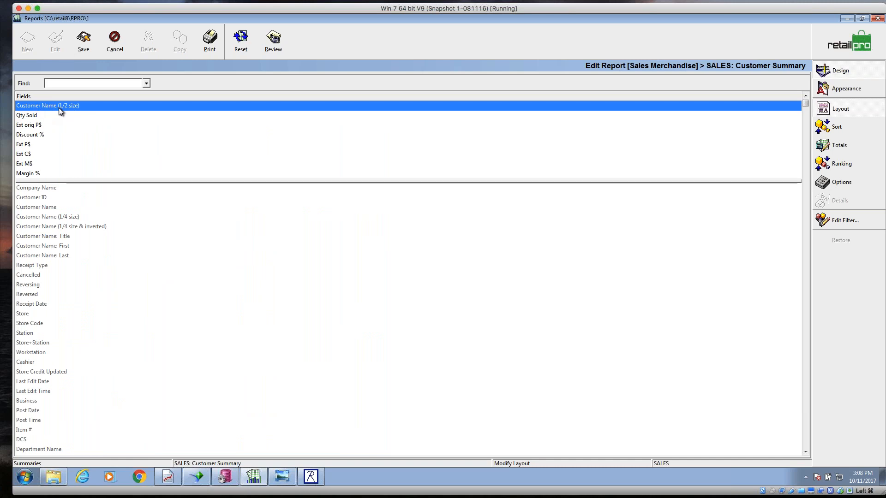
pyautogui.click(63, 217)
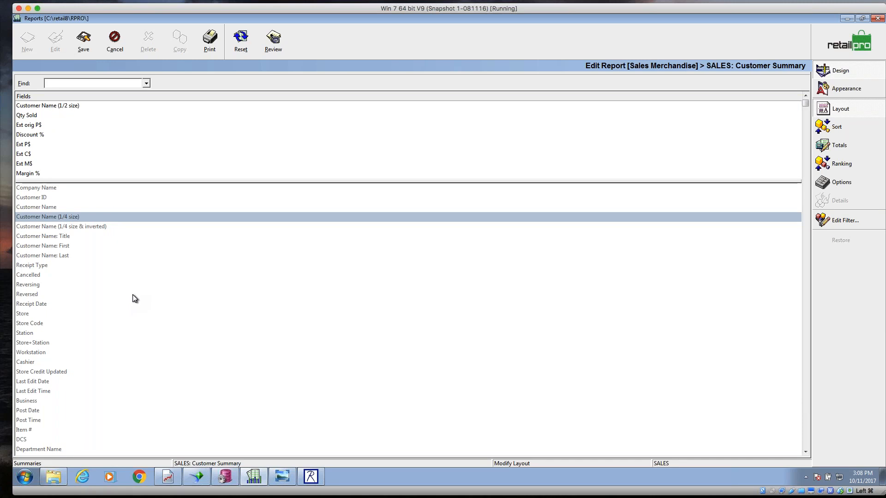
pyautogui.click(79, 228)
pyautogui.moveTo(84, 229)
pyautogui.mouseDown()
pyautogui.moveTo(88, 106)
pyautogui.moveTo(71, 142)
pyautogui.moveTo(76, 228)
pyautogui.mouseUp()
pyautogui.click(83, 40)
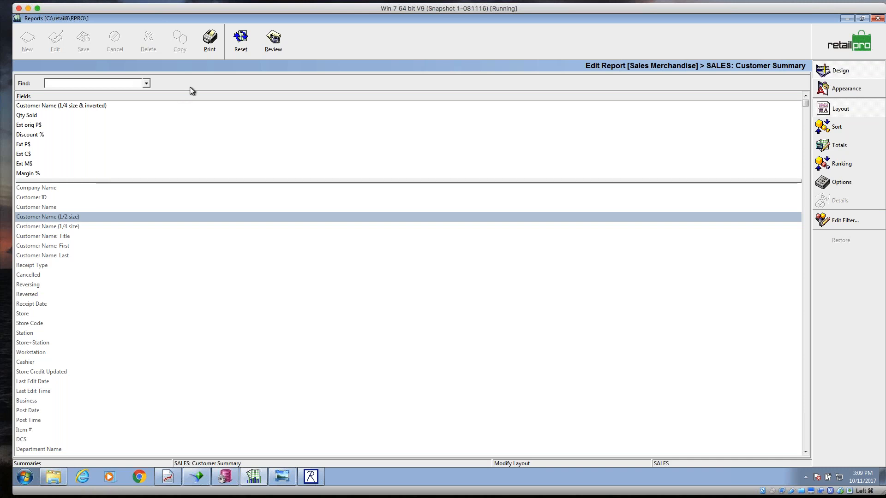
# Step: Review the Creating Reports topics in Reports.JPG, close the image, and leave the Customer Summary editor for the Summaries list
pyautogui.click(280, 480)
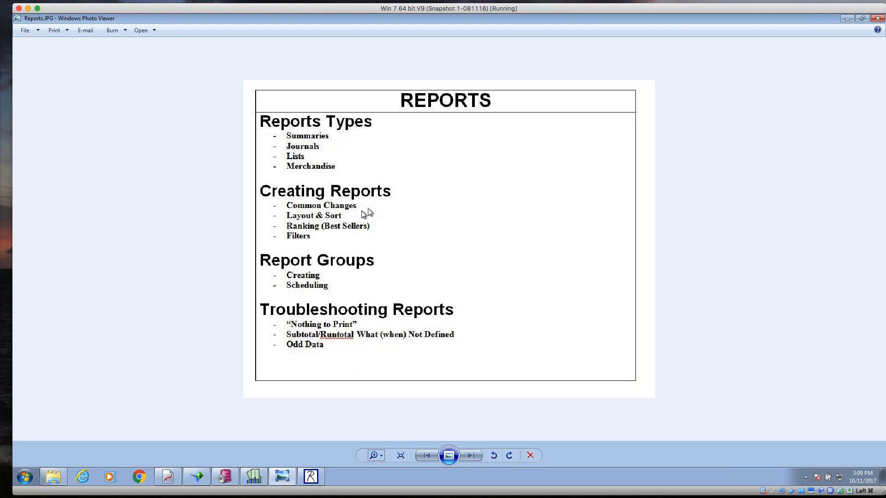
pyautogui.click(877, 18)
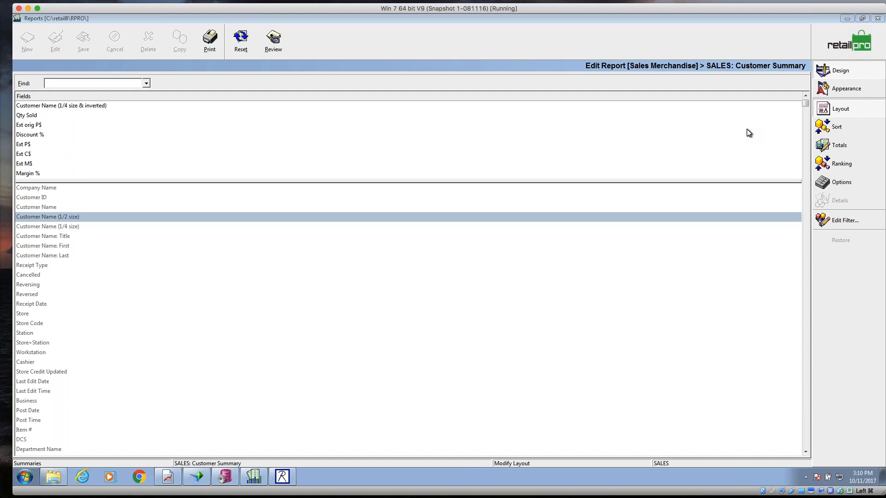
pyautogui.click(848, 44)
# Step: Find the SALES: Item Summary report in the Summaries list and open it for editing
pyautogui.click(85, 348)
pyautogui.scroll(-4, 95, 342)
pyautogui.scroll(-3, 93, 343)
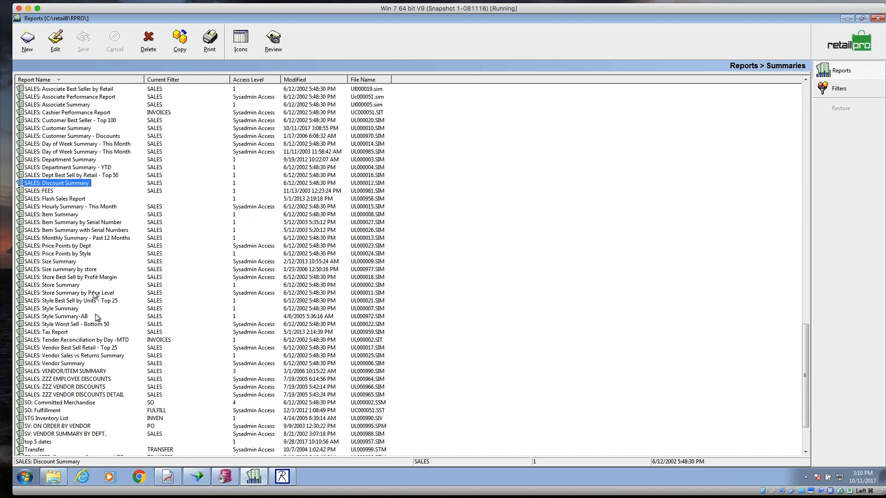
pyautogui.click(65, 215)
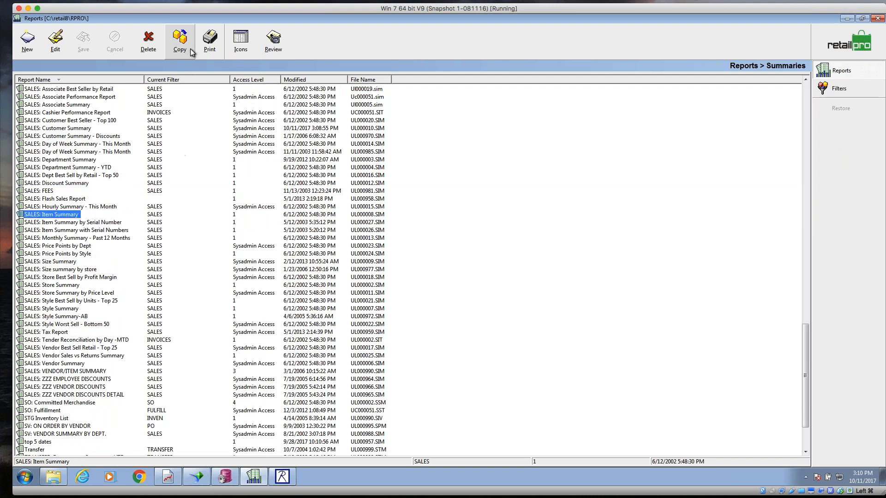
pyautogui.click(55, 40)
# Step: Review the Item Summary sort fields DCS, Vendor Code, Desc 1, Attribute and Size, and exit the editor to the Summaries list
pyautogui.click(845, 132)
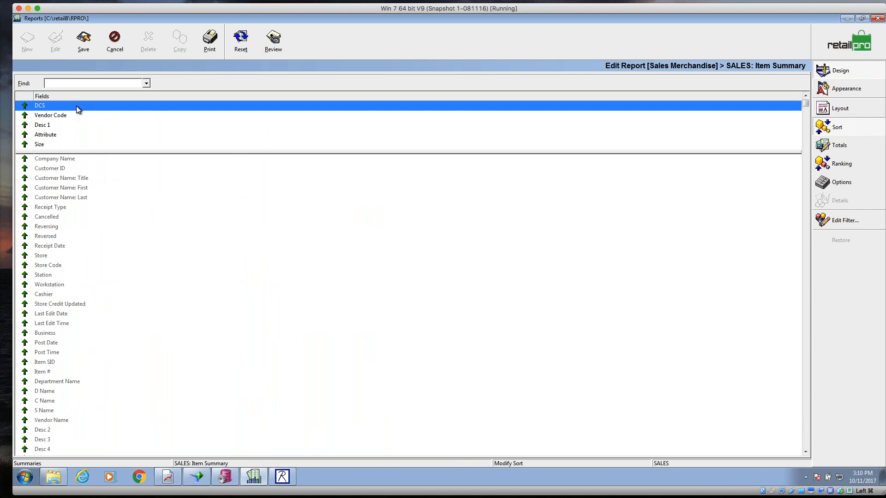
pyautogui.click(70, 117)
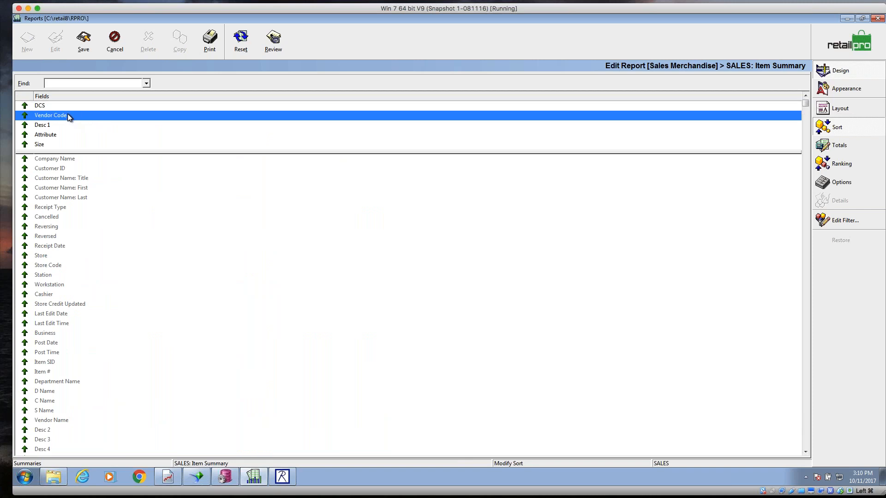
pyautogui.click(61, 125)
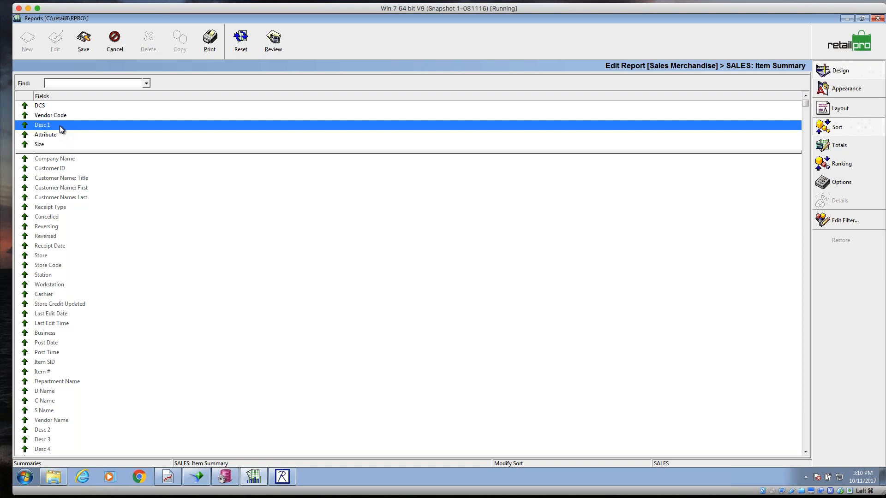
pyautogui.click(60, 137)
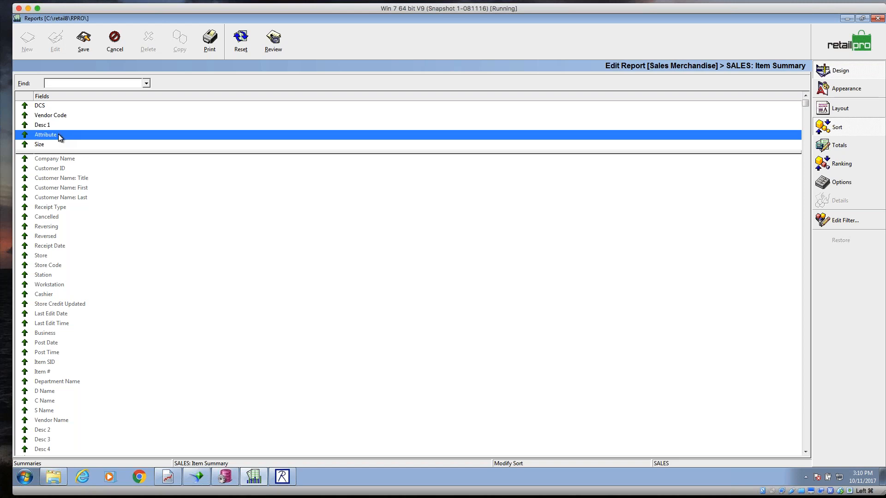
pyautogui.click(59, 146)
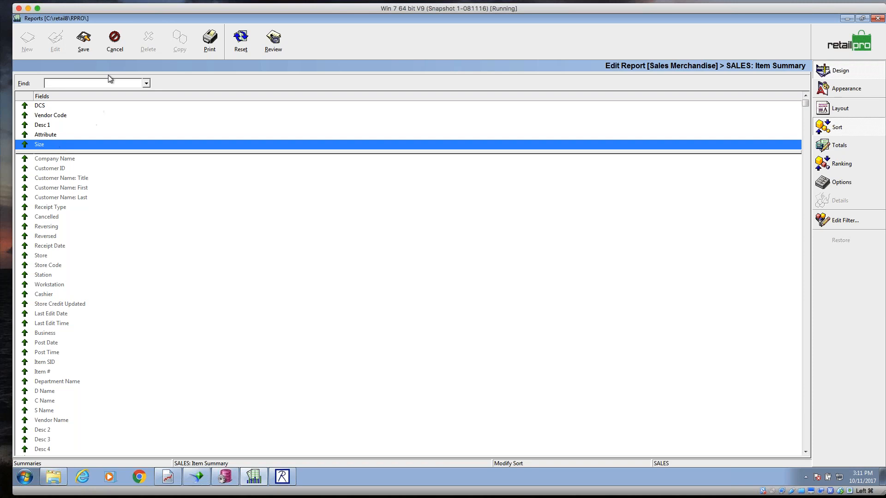
pyautogui.click(114, 41)
pyautogui.click(425, 268)
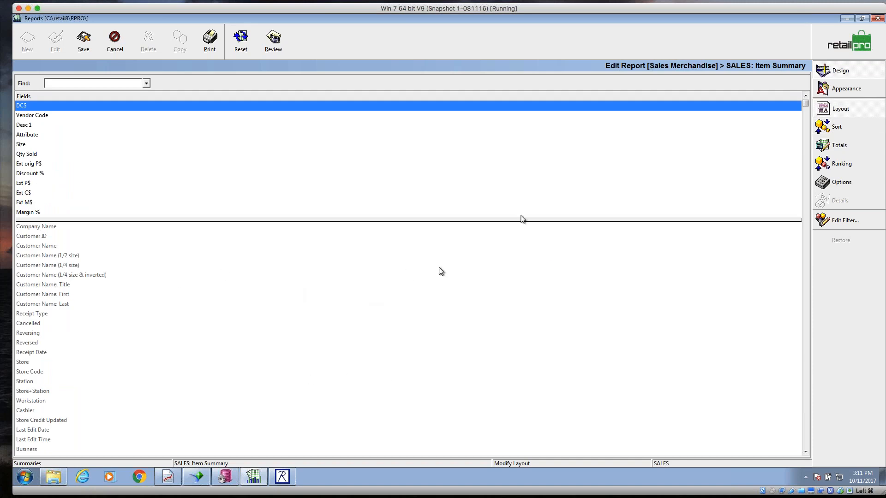
pyautogui.click(878, 19)
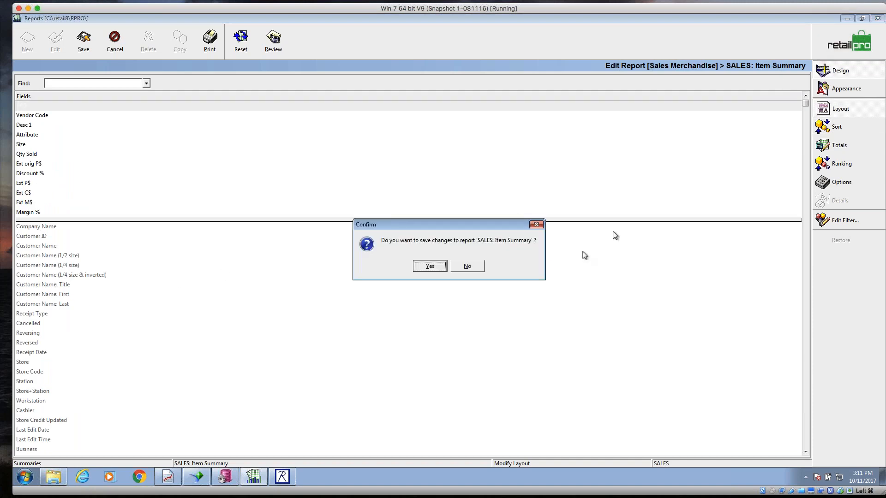
pyautogui.click(429, 267)
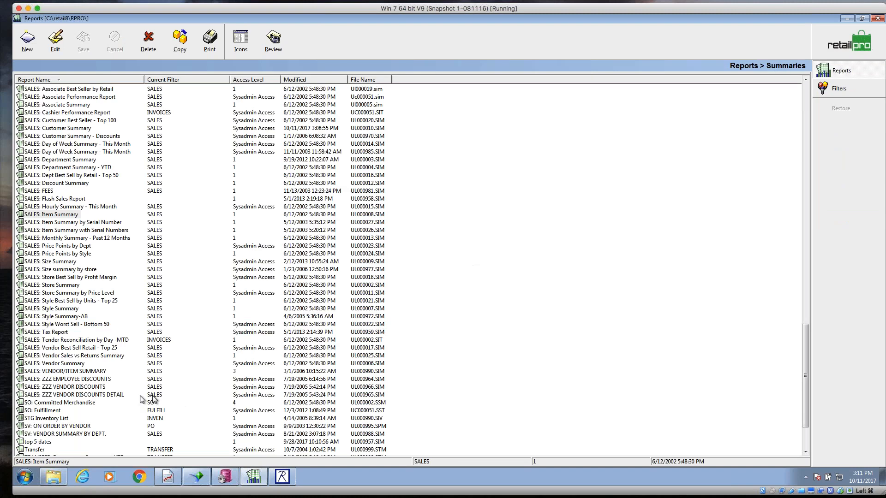
# Step: Run the SALES: Vendor Summary report for receipt dates from 2/19/2016 to 10/11/2017
pyautogui.click(40, 434)
pyautogui.scroll(-3, 80, 431)
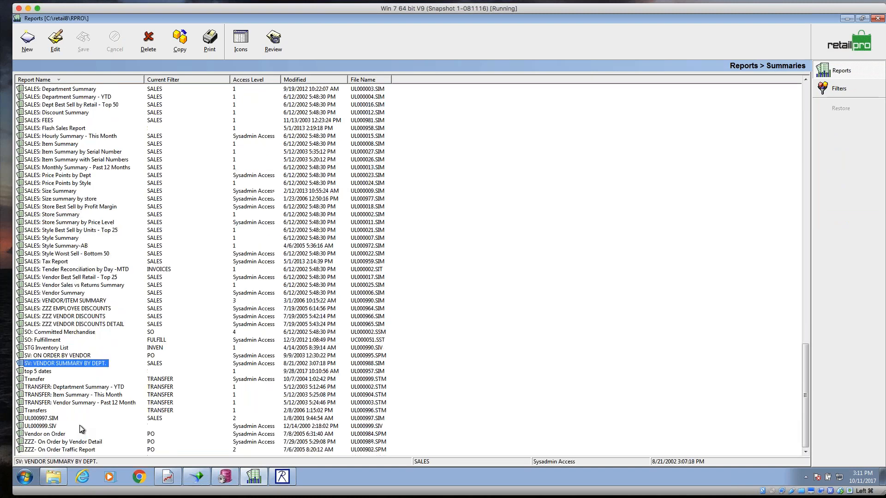
pyautogui.click(60, 294)
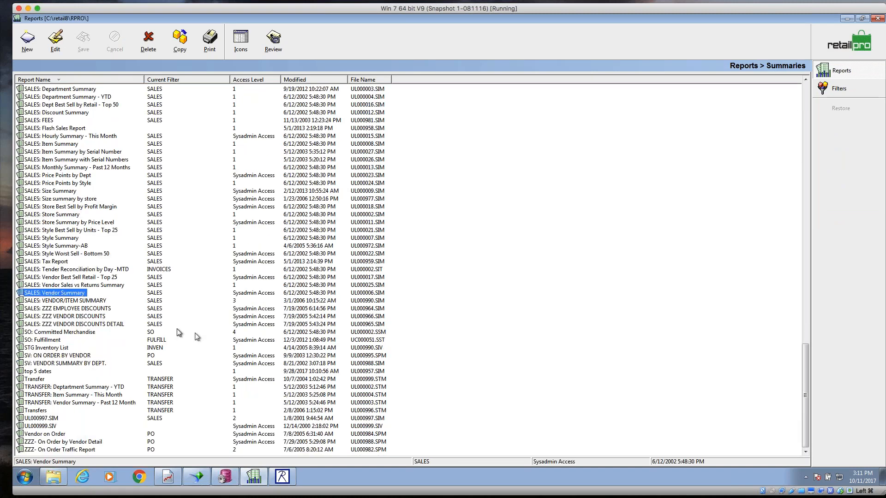
pyautogui.doubleClick(79, 295)
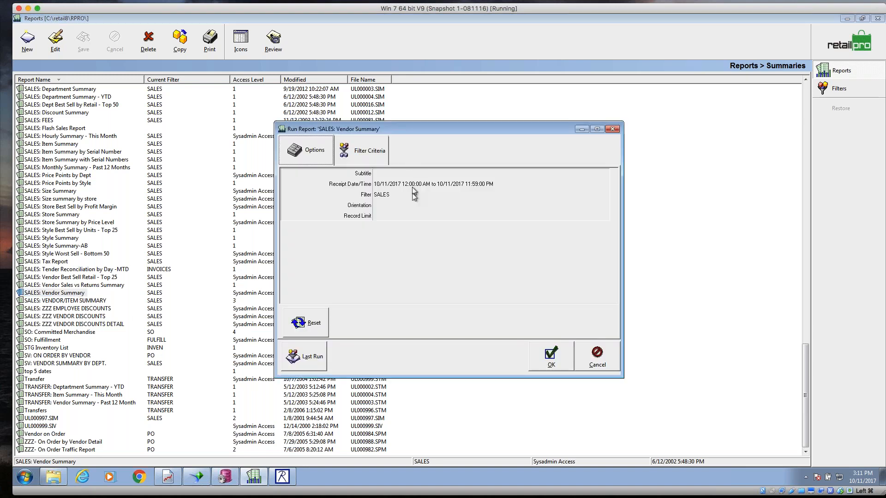
pyautogui.press('Tab')
pyautogui.write('2/19/2016')
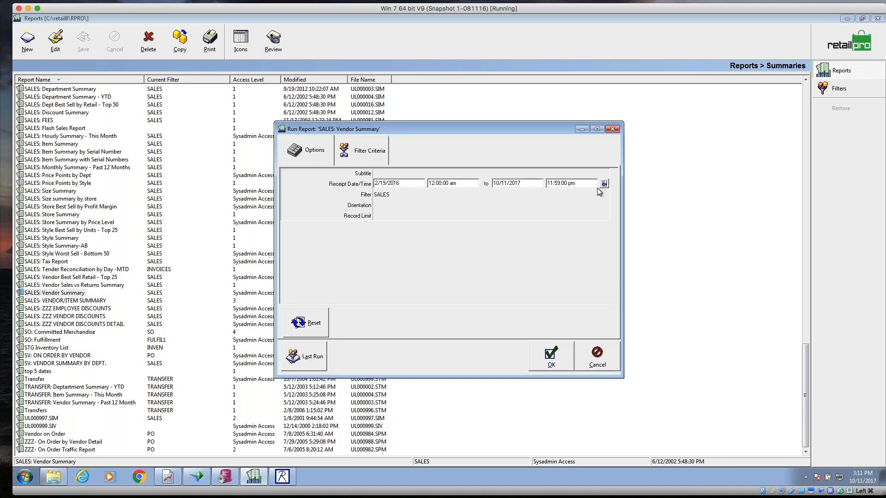
pyautogui.click(546, 358)
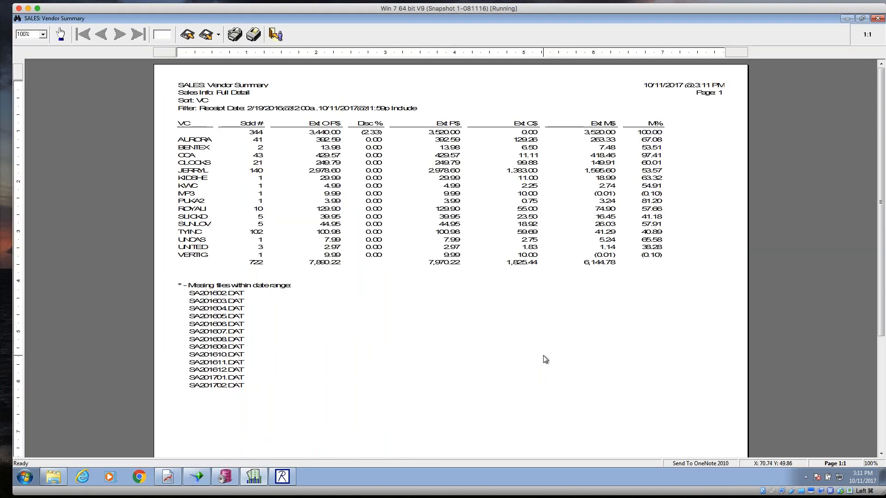
# Step: View the Vendor Summary report at 150% zoom and close it without saving
pyautogui.click(43, 34)
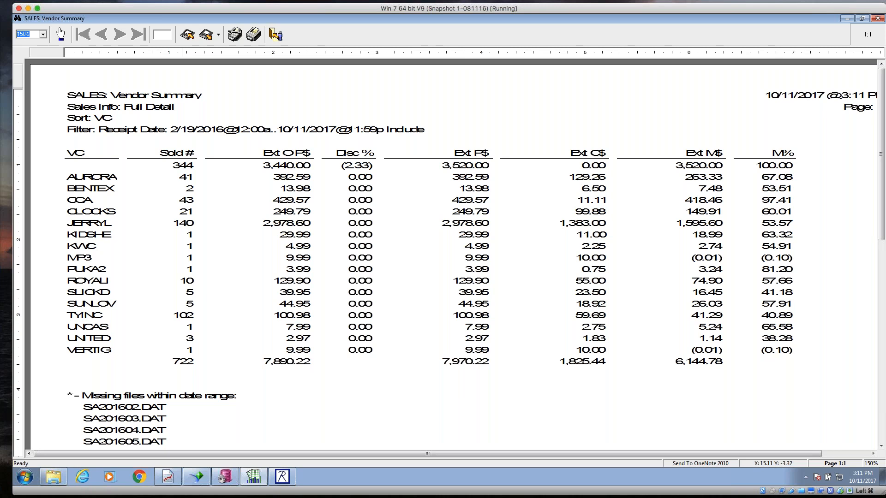
pyautogui.press('Escape')
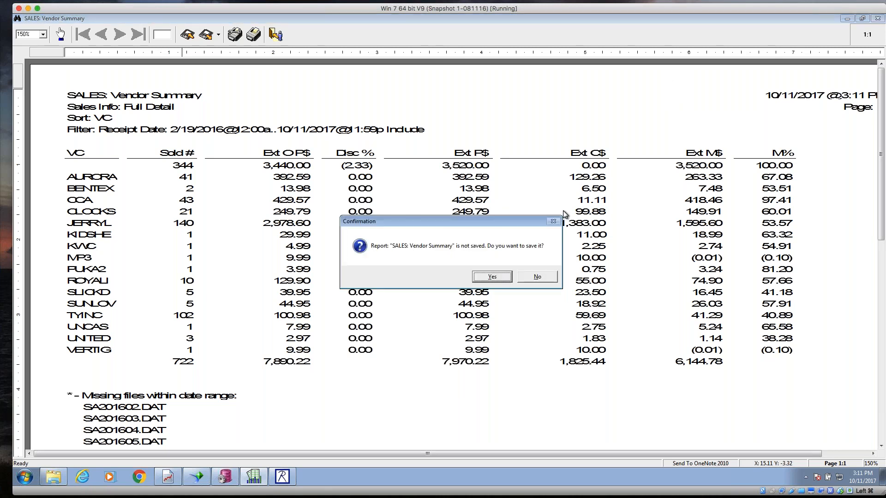
pyautogui.click(537, 278)
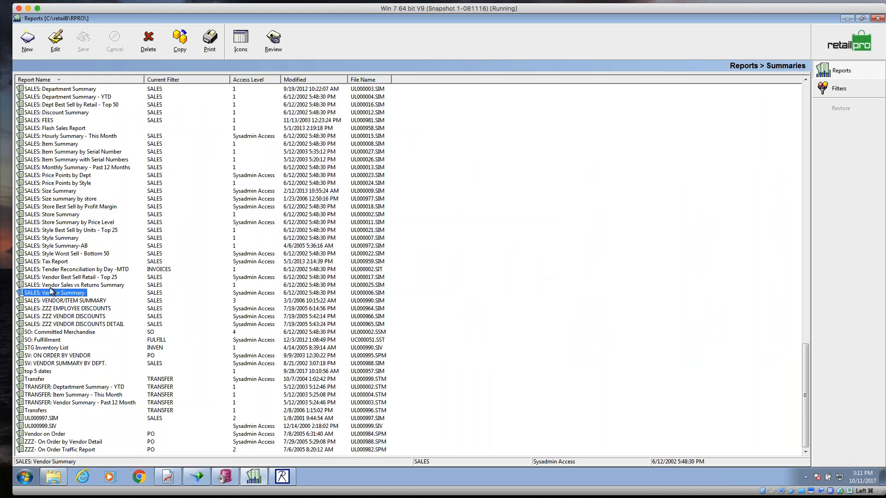
# Step: Open SALES: Vendor Summary for editing and replace Vendor Code with DCS as the first layout field
pyautogui.click(64, 44)
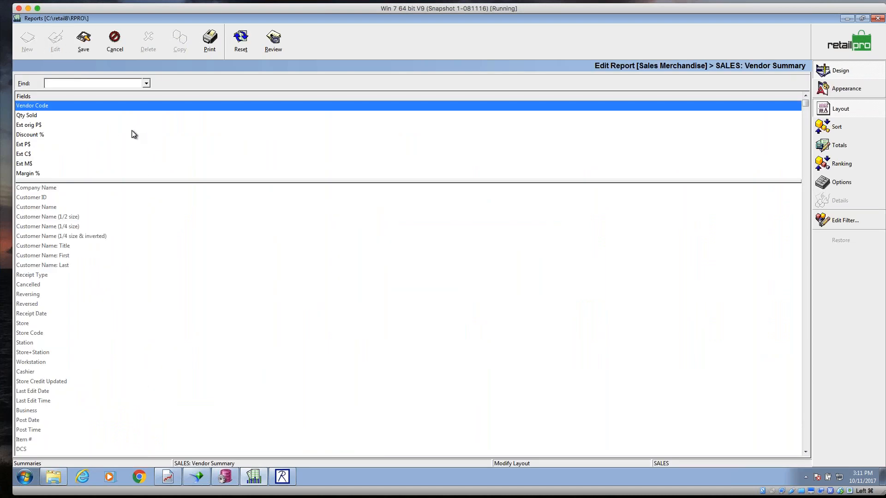
pyautogui.doubleClick(67, 106)
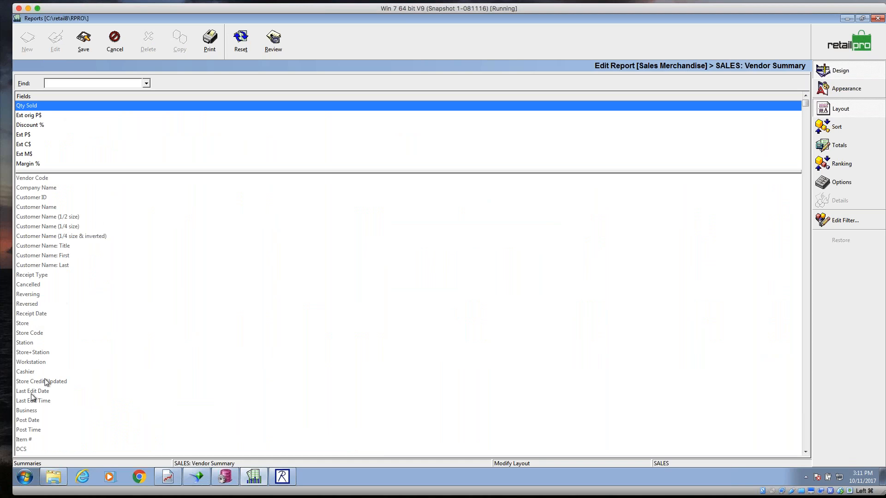
pyautogui.click(27, 449)
pyautogui.moveTo(27, 449); pyautogui.dragTo(78, 117)
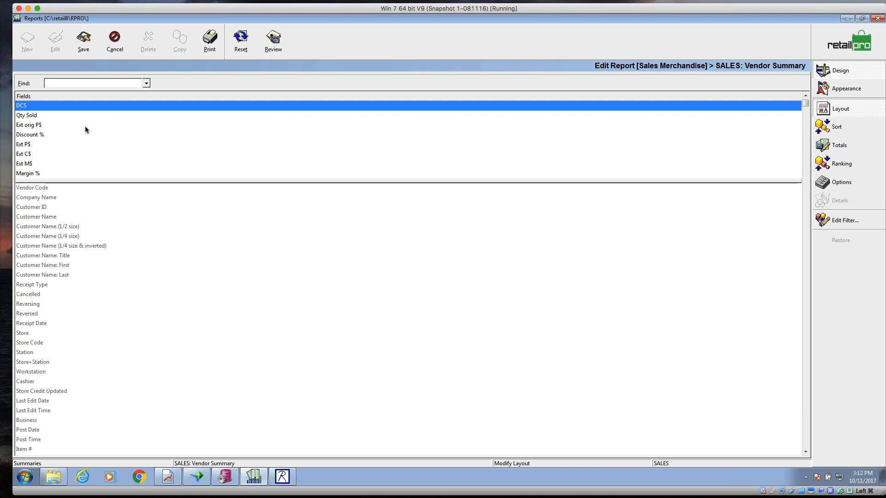
# Step: Check the report's sort fields and run it for receipt dates from 2/19/2016 to 10/11/2017
pyautogui.click(822, 131)
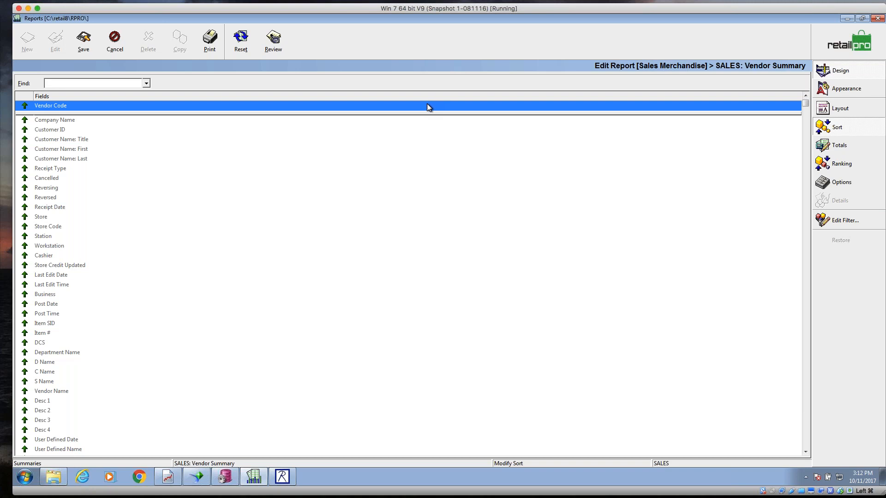
pyautogui.click(840, 109)
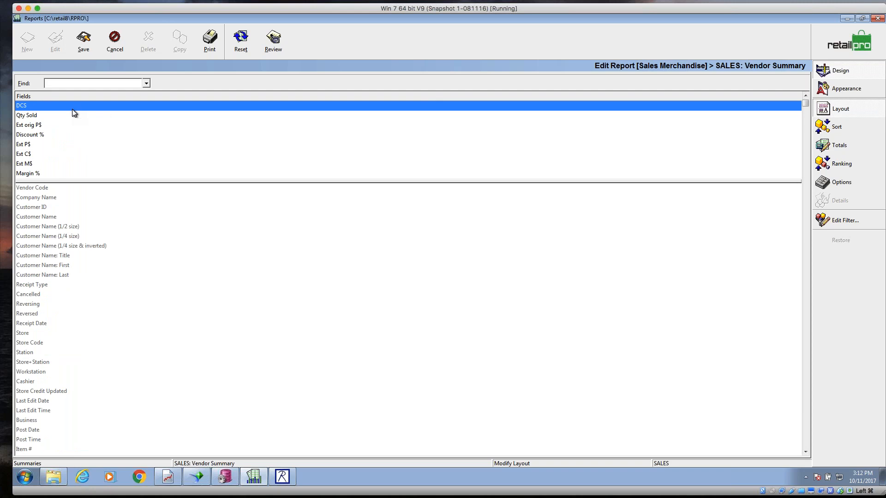
pyautogui.click(209, 40)
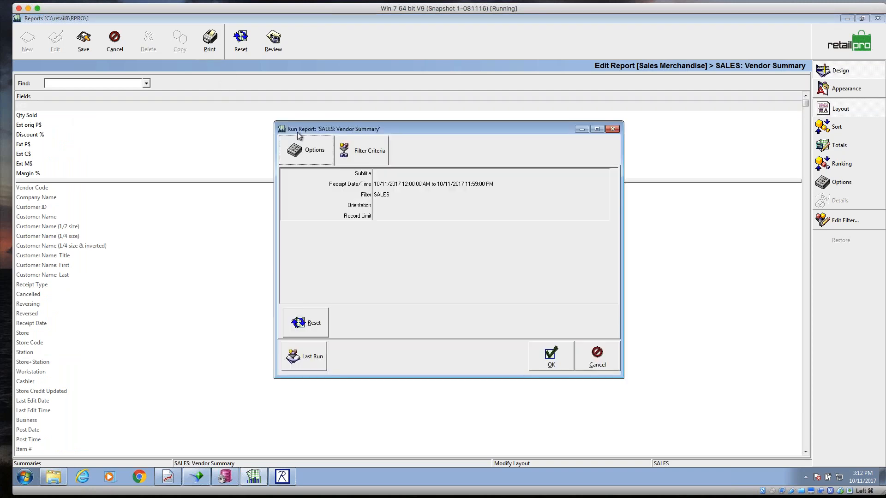
pyautogui.click(402, 187)
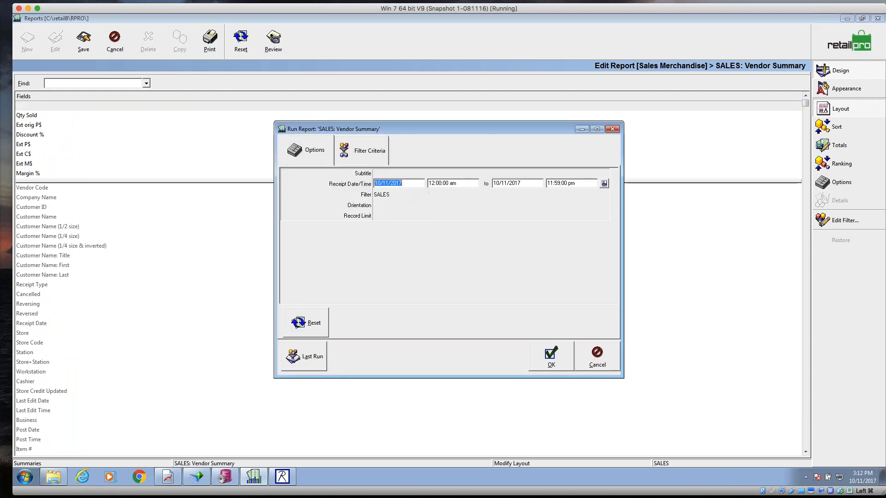
pyautogui.write('2/19/2016')
pyautogui.click(566, 354)
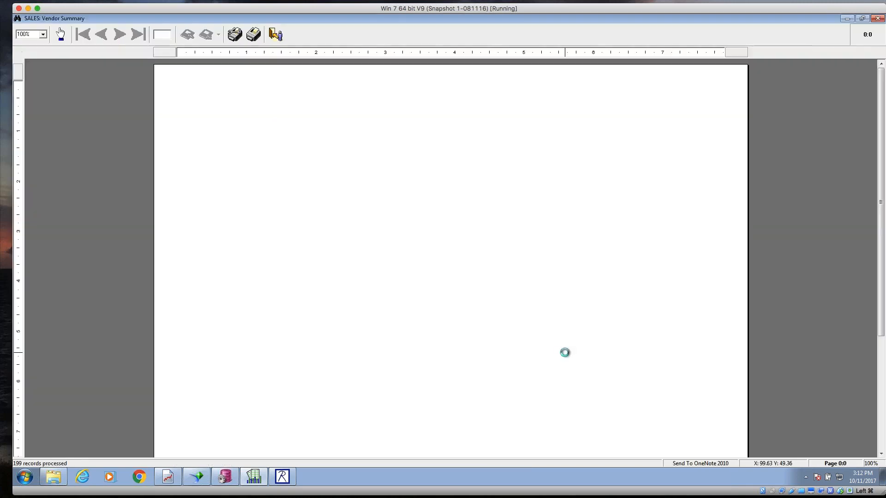
# Step: Examine the DCS rows and column totals of the report at 150% and 200% zoom, then close it without saving
pyautogui.click(43, 34)
pyautogui.click(42, 60)
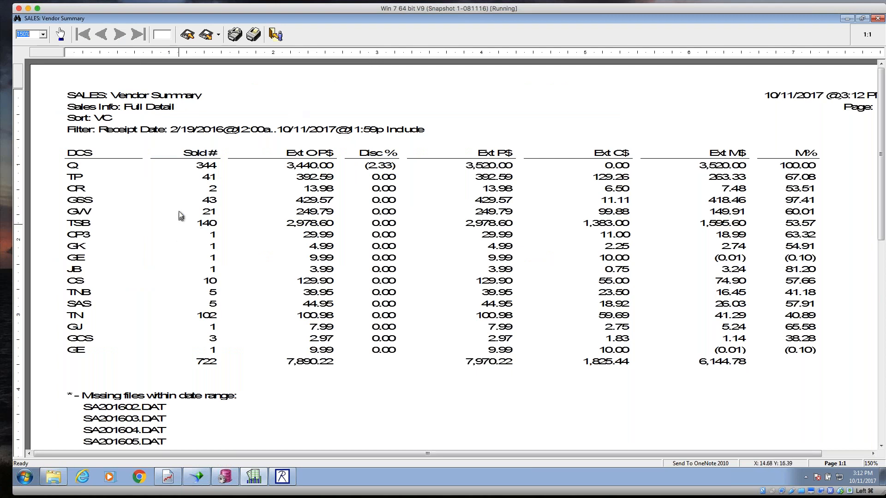
pyautogui.click(43, 34)
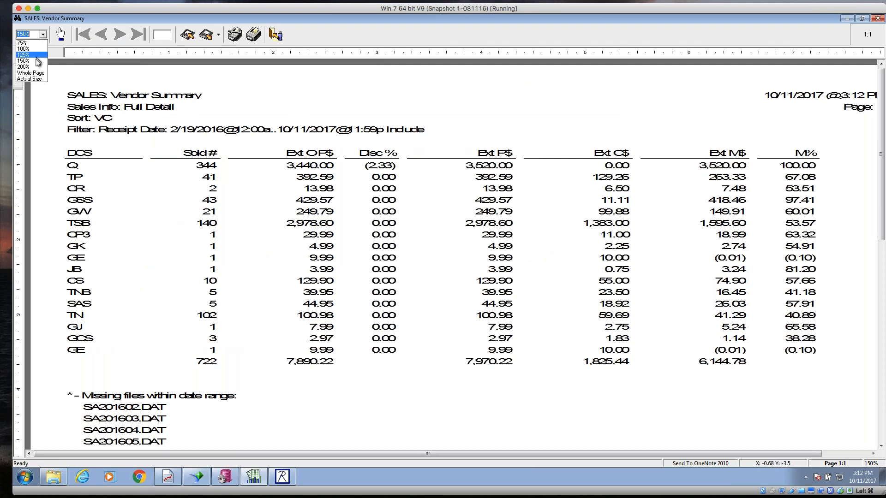
pyautogui.click(36, 69)
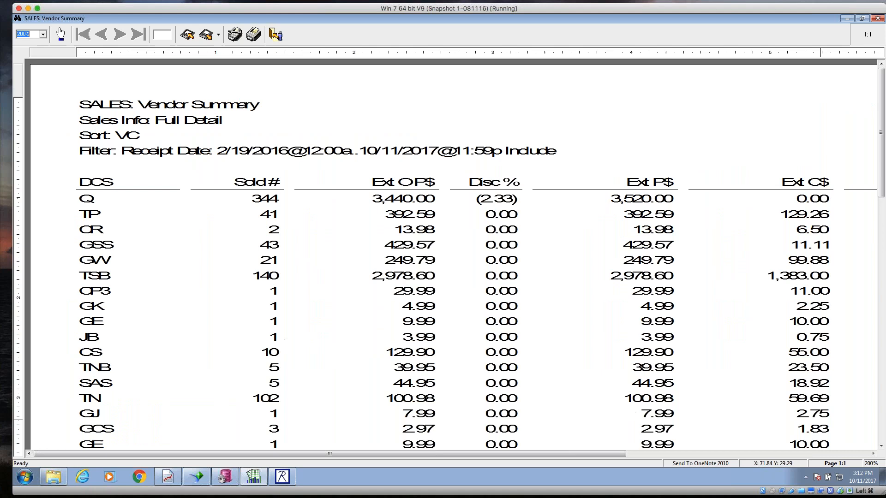
pyautogui.click(880, 447)
pyautogui.click(880, 447)
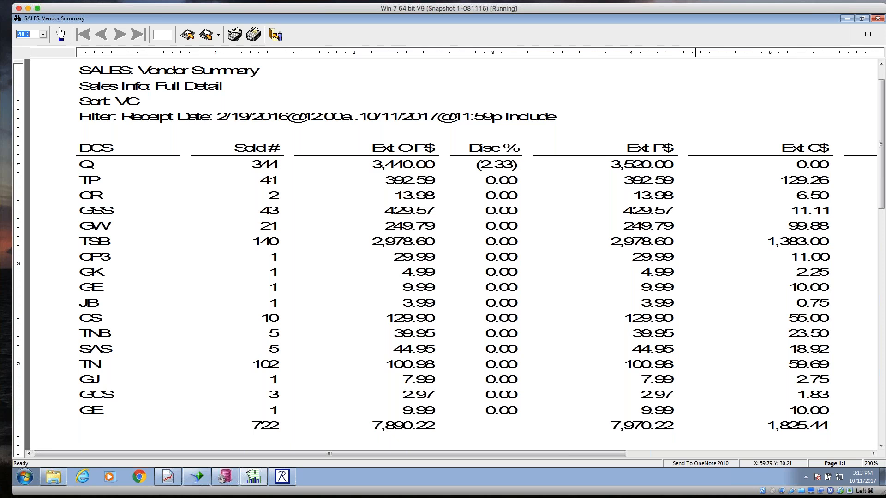
pyautogui.press('Escape')
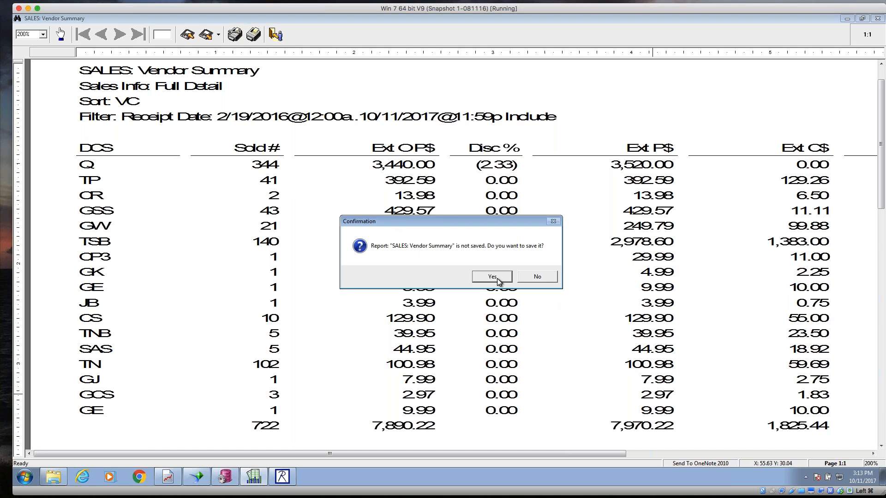
pyautogui.click(526, 279)
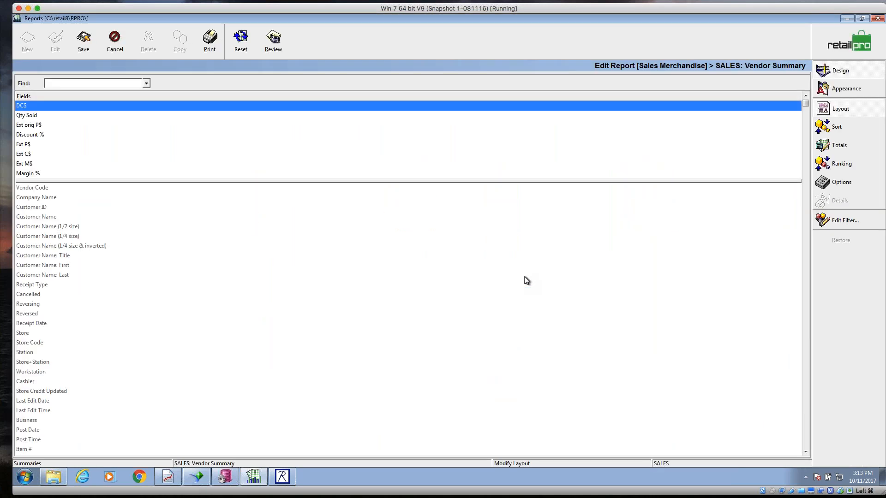
# Step: Add Vendor Code ahead of DCS in the layout, run the report from 2/19/2016, and close the result without saving
pyautogui.moveTo(47, 189); pyautogui.dragTo(46, 106)
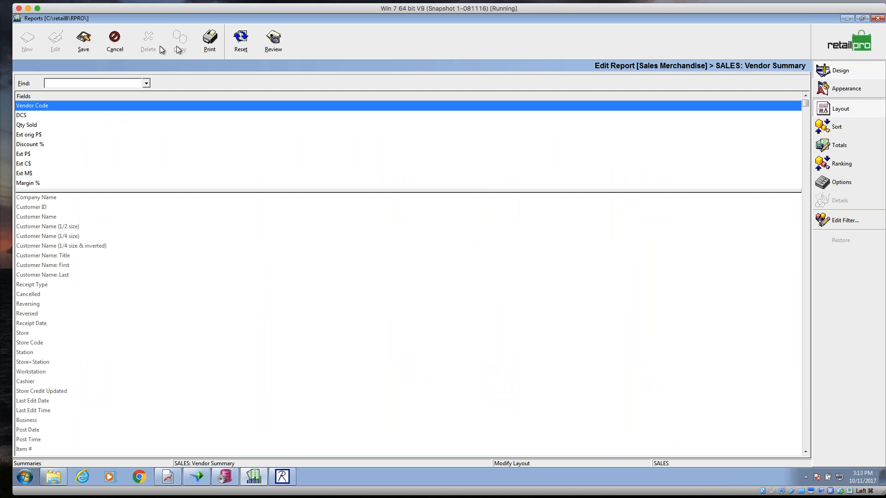
pyautogui.click(209, 39)
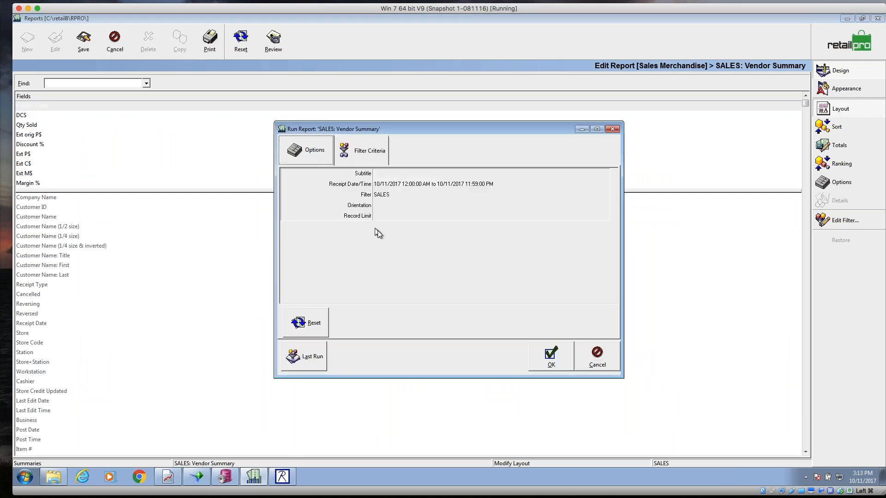
pyautogui.click(390, 185)
pyautogui.write('2/19/2016')
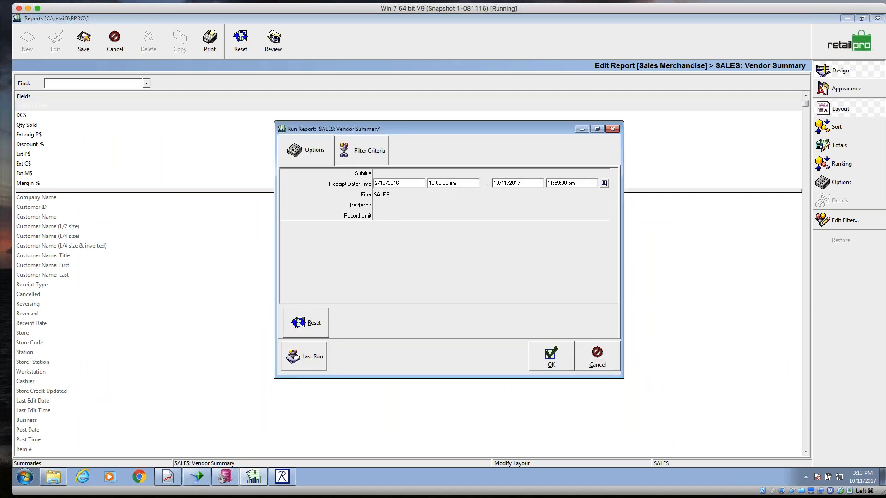
pyautogui.click(537, 367)
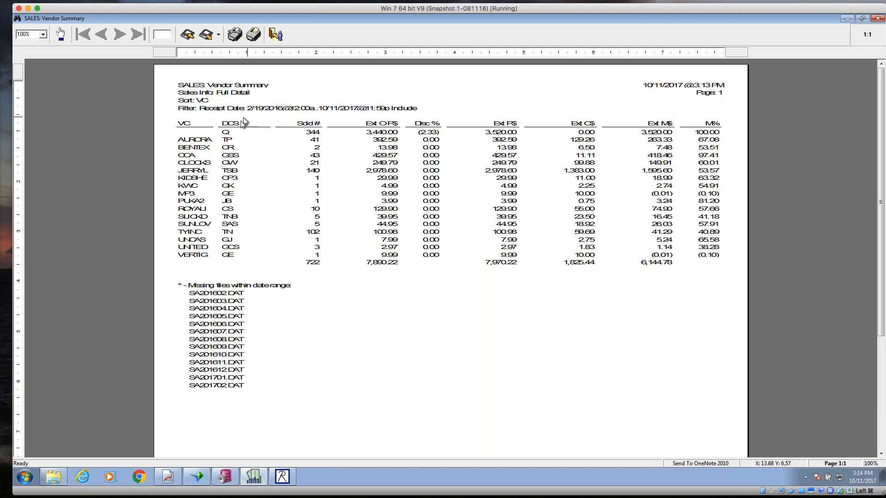
pyautogui.click(276, 34)
pyautogui.click(537, 278)
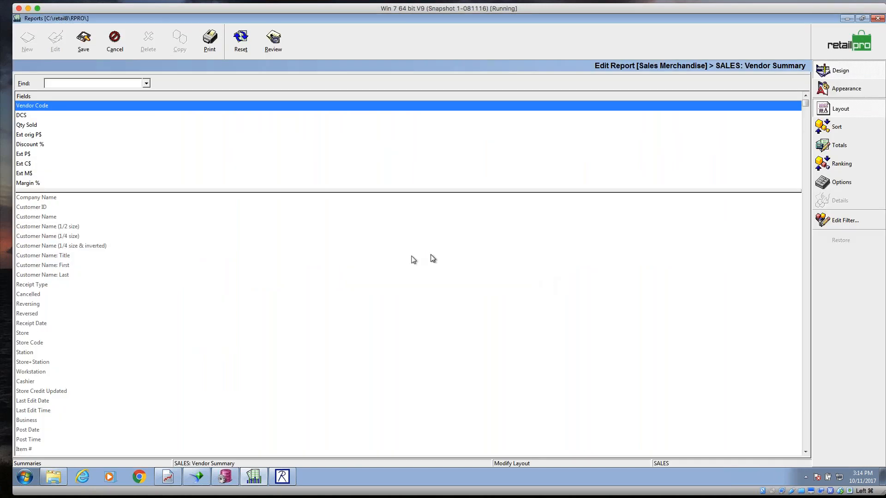
# Step: Add DCS to the report's sort order as the second field after Vendor Code
pyautogui.click(824, 131)
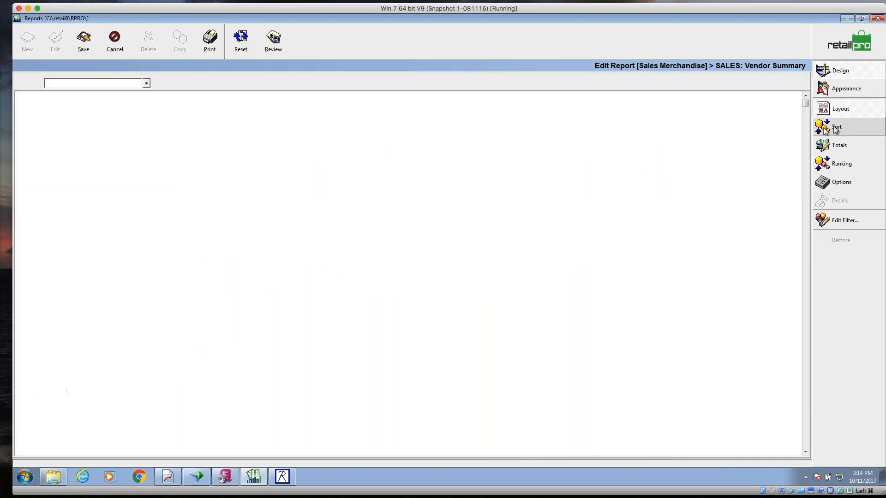
pyautogui.moveTo(47, 342); pyautogui.dragTo(51, 118)
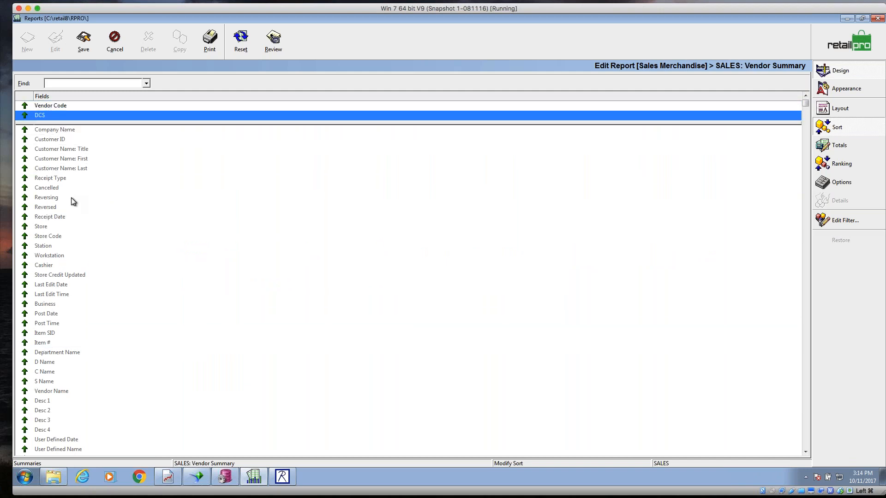
pyautogui.click(58, 108)
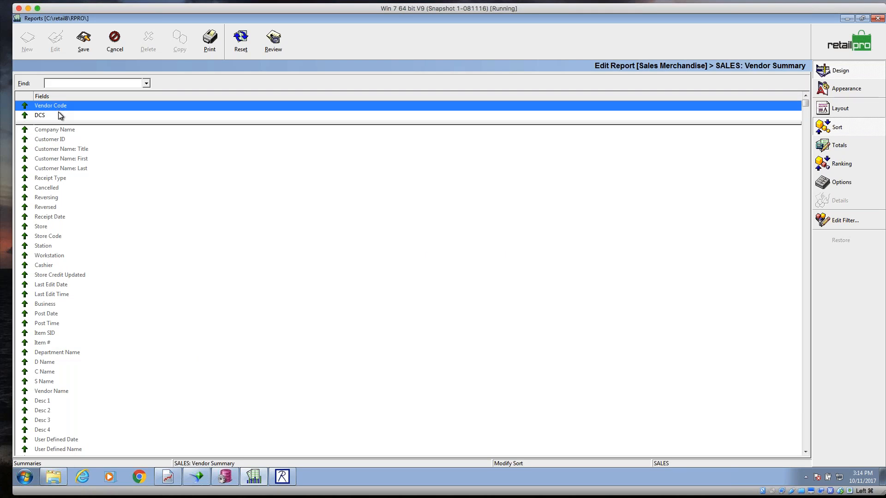
# Step: Set the report totals to subtotal by Vendor Code for all fields from Qty Sold through Margin %
pyautogui.click(862, 148)
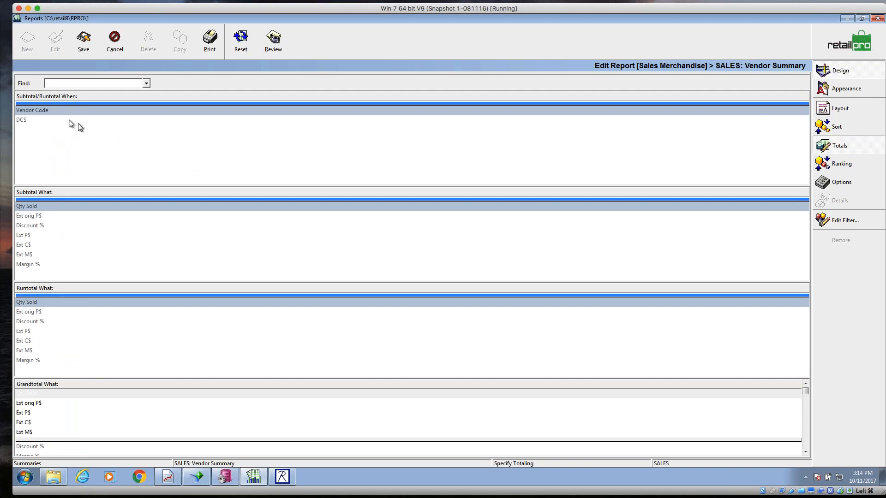
pyautogui.click(55, 110)
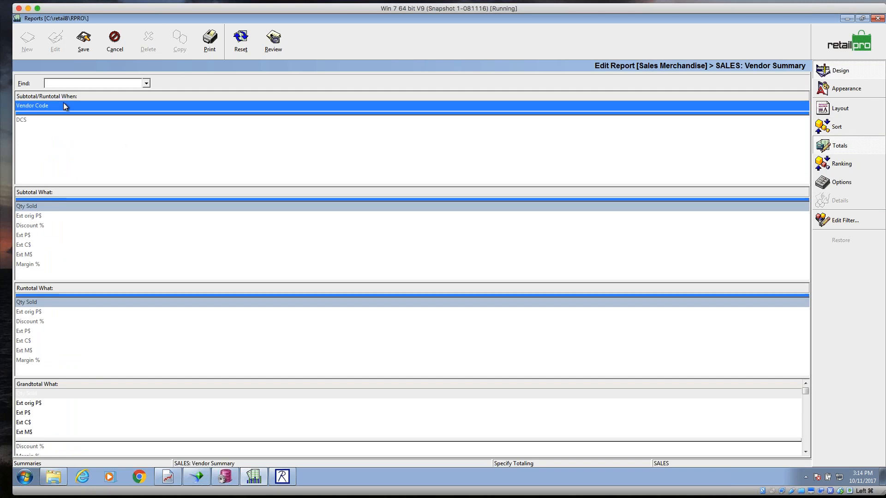
pyautogui.moveTo(46, 199); pyautogui.dragTo(52, 268)
pyautogui.click(49, 105)
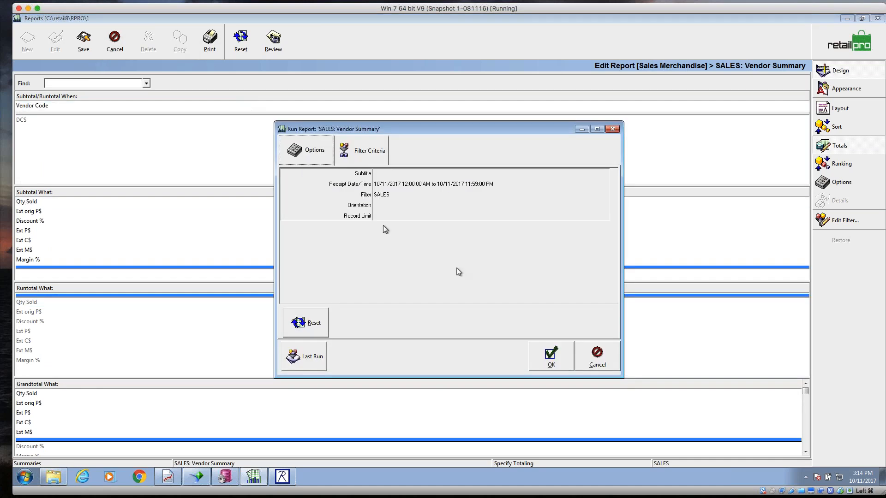
# Step: Run the subtotaled report for receipt dates from 2/19/2016 to 10/11/2017 and close the result without saving
pyautogui.click(403, 182)
pyautogui.click(403, 184)
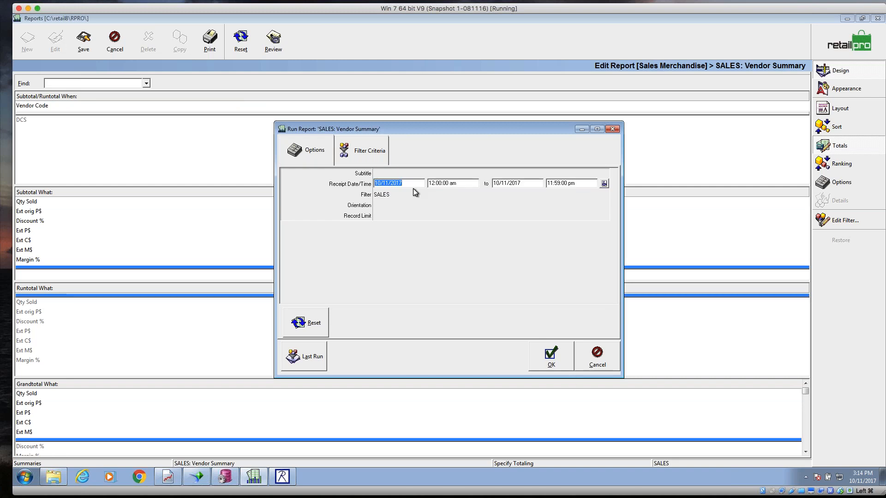
pyautogui.write('-600')
pyautogui.press('Tab')
pyautogui.click(552, 357)
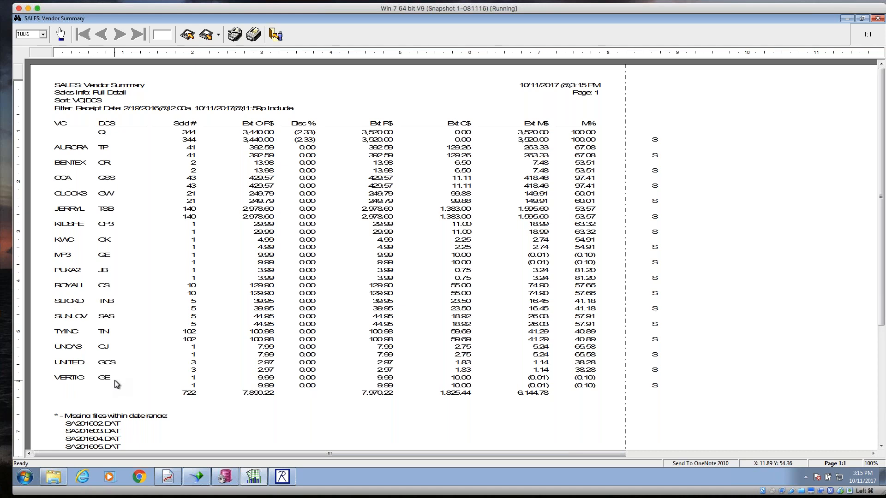
pyautogui.click(285, 38)
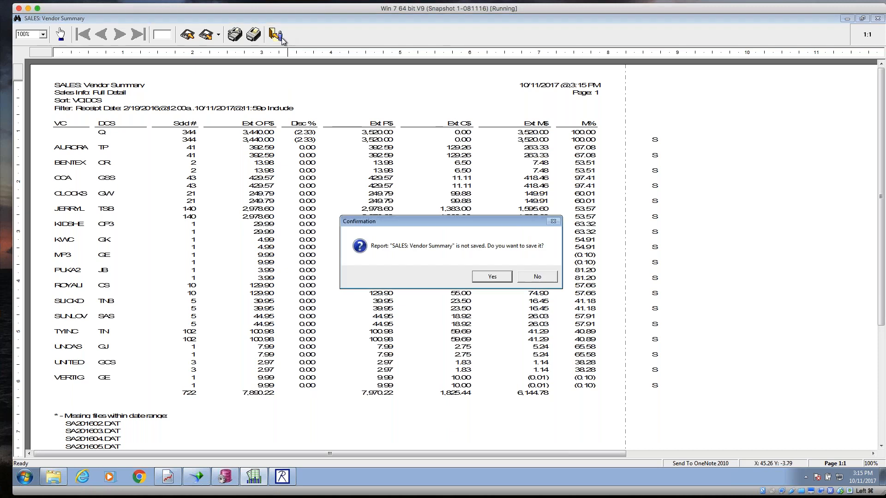
pyautogui.click(531, 275)
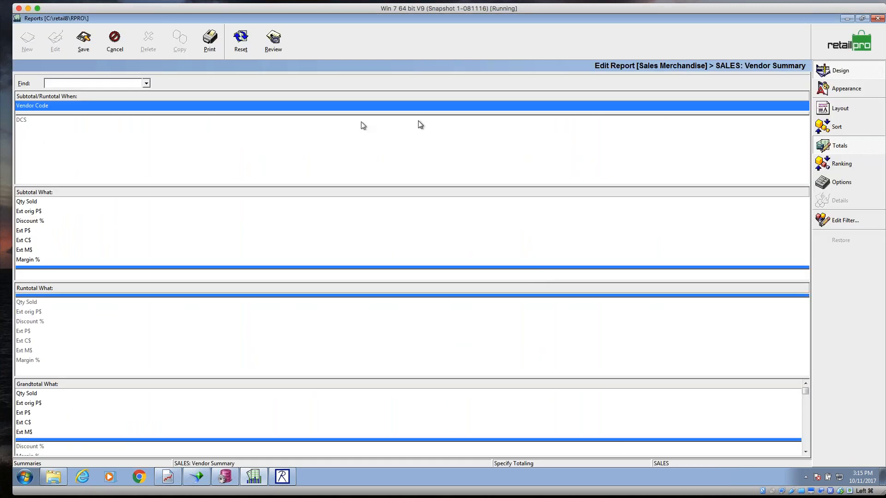
# Step: Subtotal the Vendor Summary by DCS instead of Vendor Code, and put DCS before Vendor Code in the sort order and layout
pyautogui.moveTo(141, 107); pyautogui.dragTo(126, 118)
pyautogui.click(837, 127)
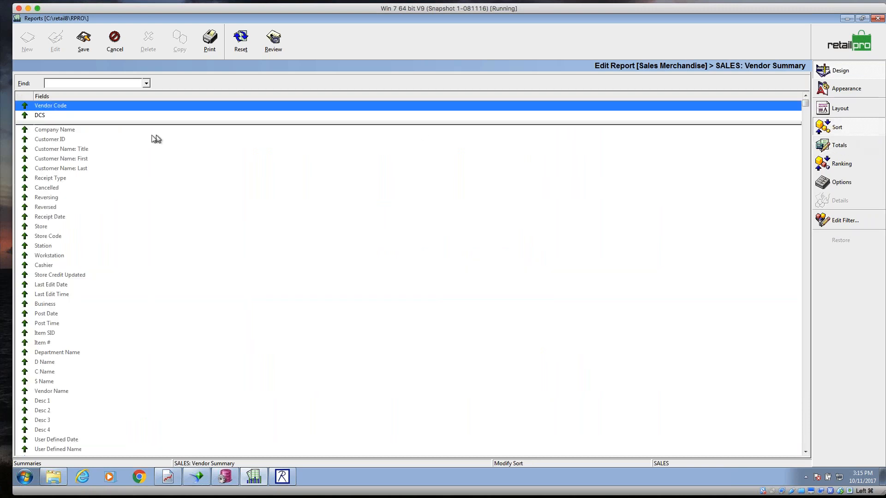
pyautogui.moveTo(54, 117); pyautogui.dragTo(56, 109)
pyautogui.click(849, 108)
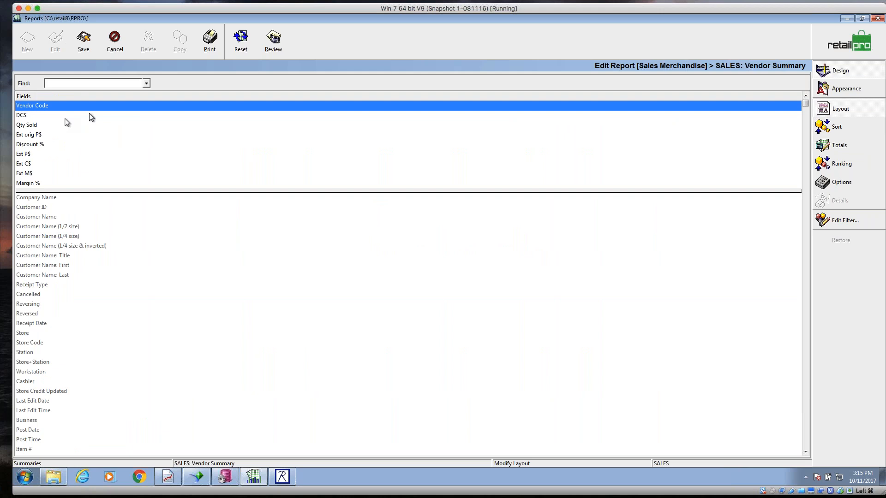
pyautogui.moveTo(38, 116); pyautogui.dragTo(40, 109)
# Step: Run the rearranged Vendor Summary for receipt dates from 600 days back to 10/11/2017 and close the result without saving
pyautogui.click(210, 40)
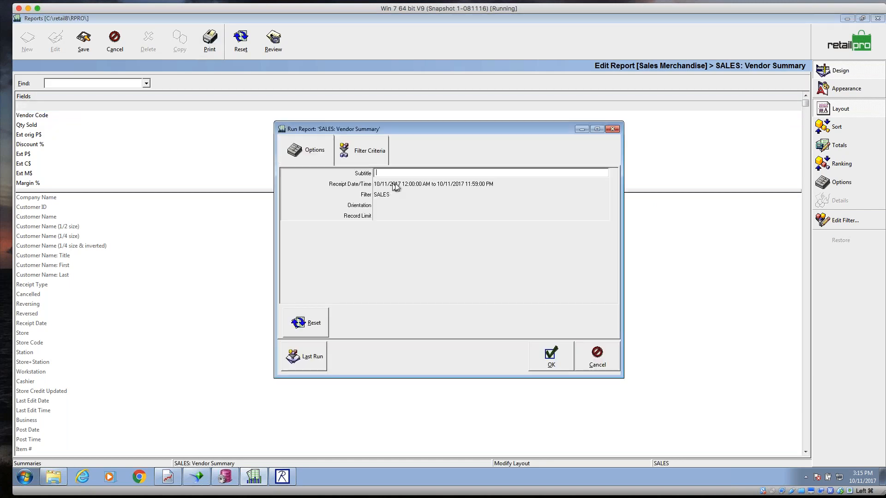
pyautogui.click(395, 186)
pyautogui.write('-600')
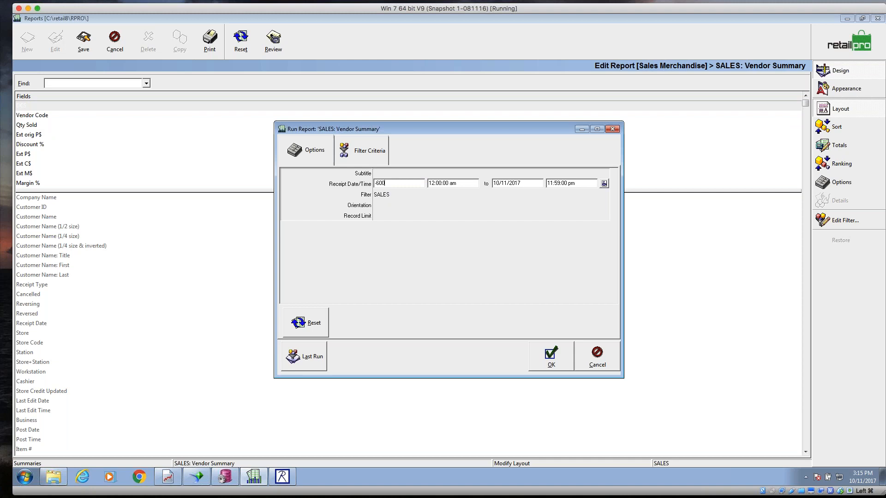
pyautogui.click(552, 357)
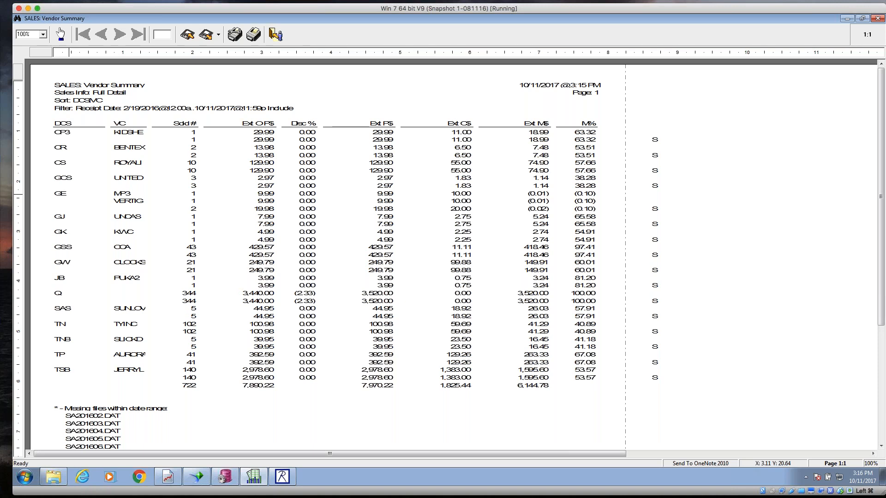
pyautogui.press('Escape')
pyautogui.click(538, 279)
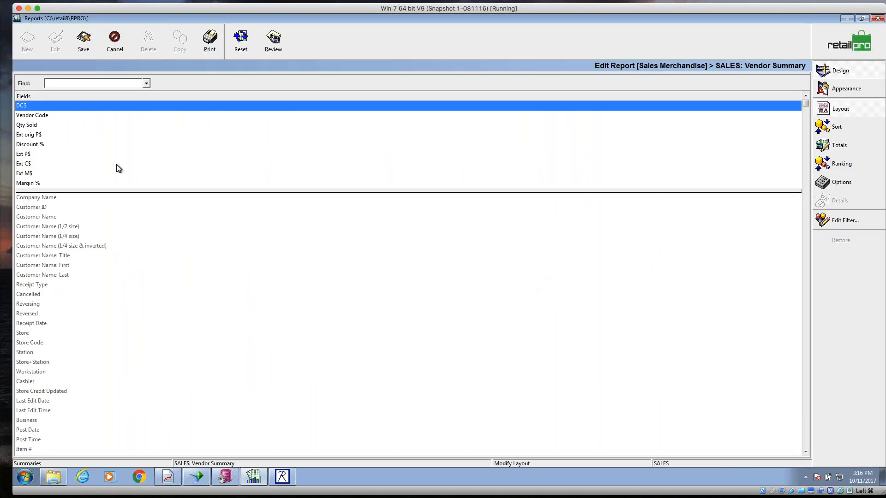
# Step: Cancel editing the Vendor Summary report and discard its changes
pyautogui.click(115, 40)
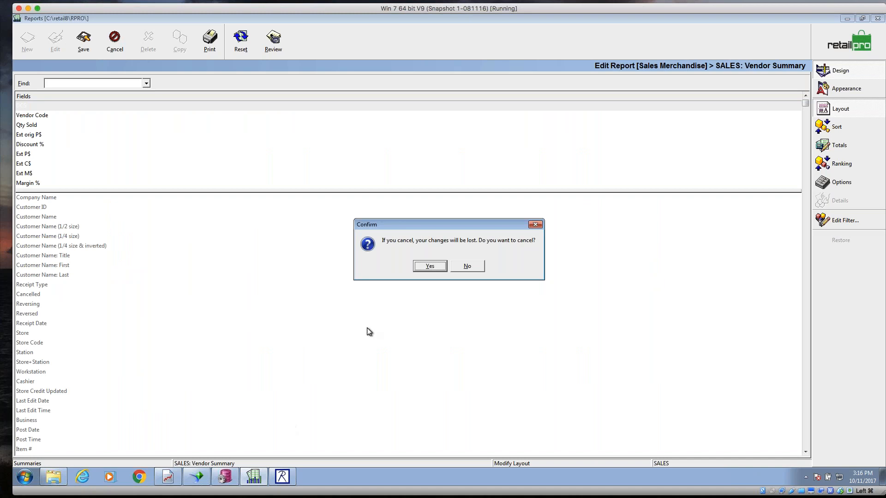
pyautogui.click(439, 266)
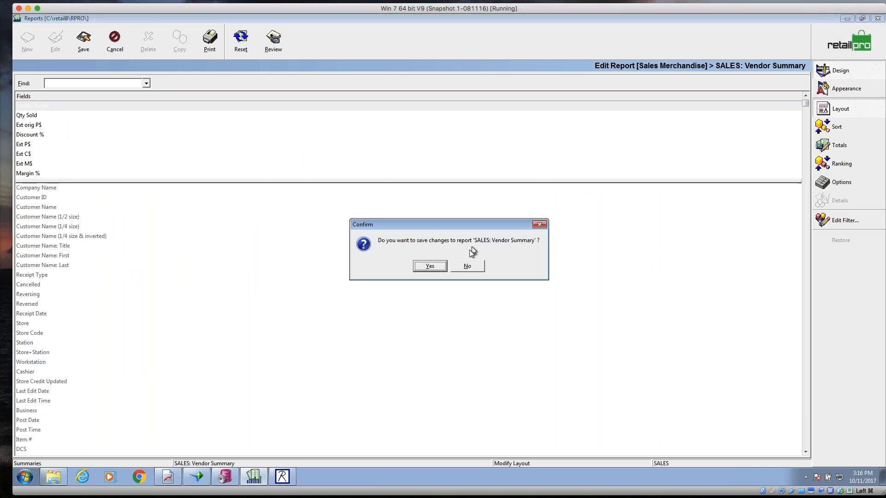
pyautogui.click(468, 268)
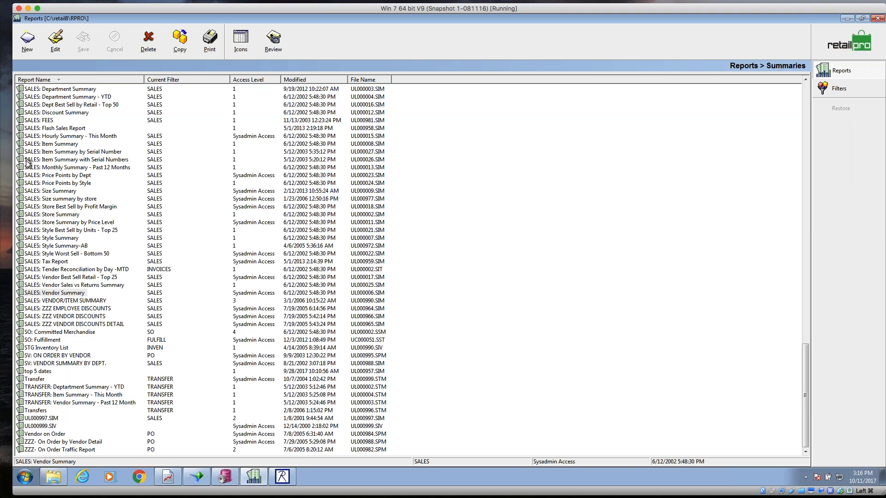
# Step: Run the SALES: Item Summary report for receipt dates from 2/19/2016 to 10/11/2017 and close the result without saving
pyautogui.click(58, 145)
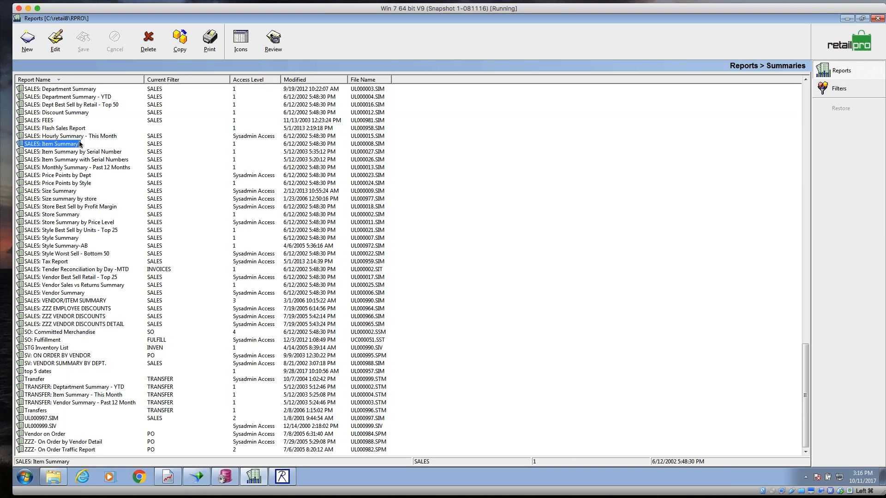
pyautogui.click(210, 48)
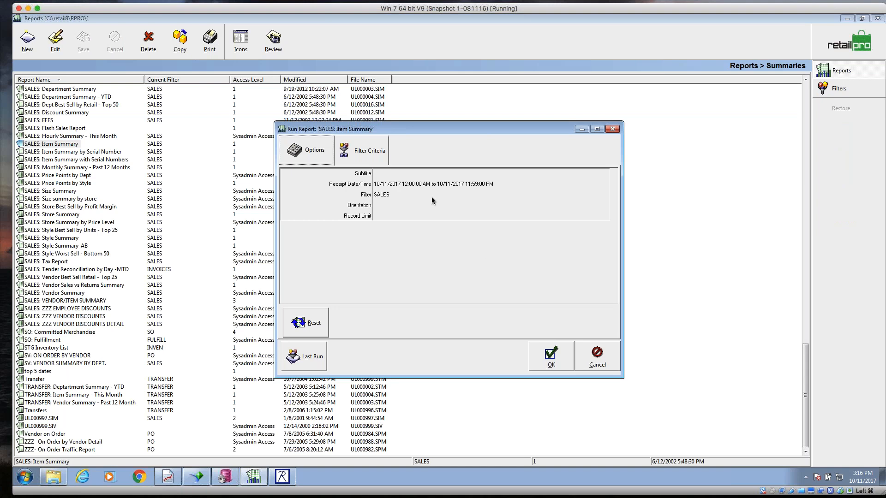
pyautogui.click(410, 184)
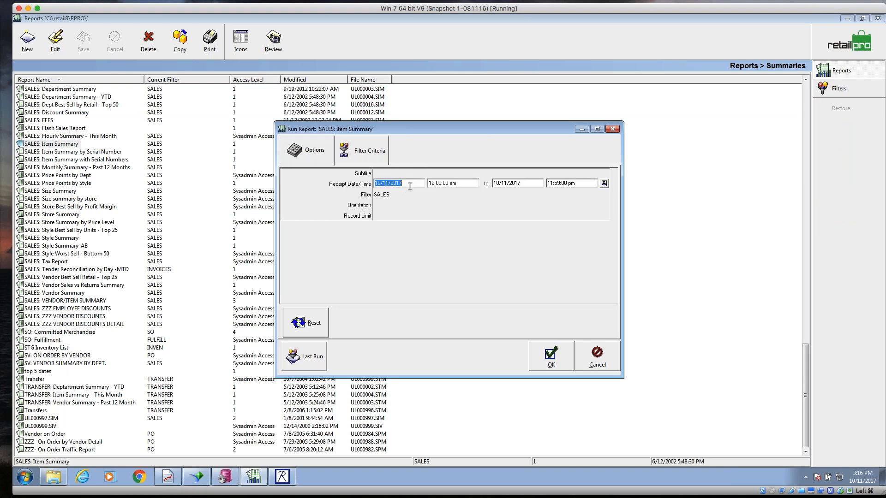
pyautogui.write('2/19/2016')
pyautogui.click(571, 353)
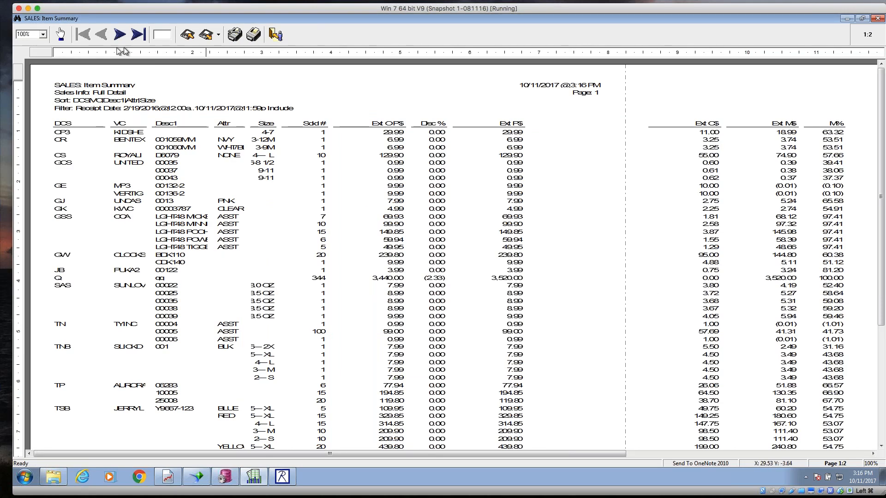
pyautogui.click(43, 34)
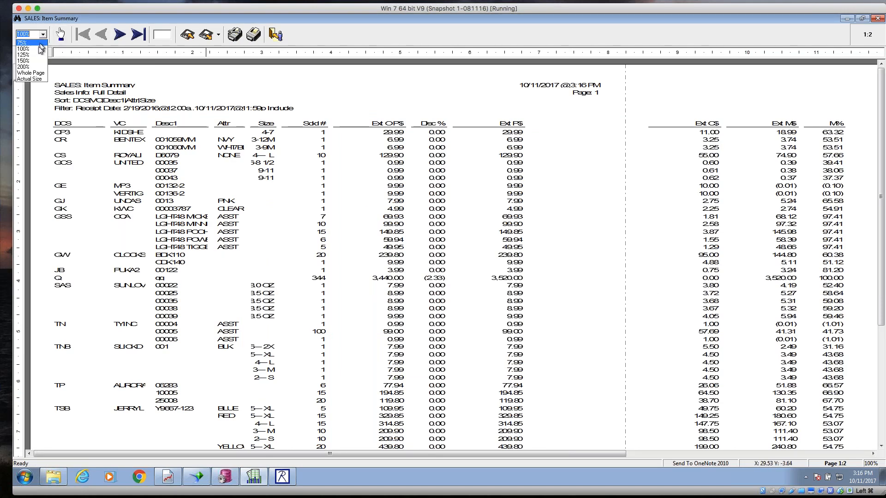
pyautogui.click(39, 61)
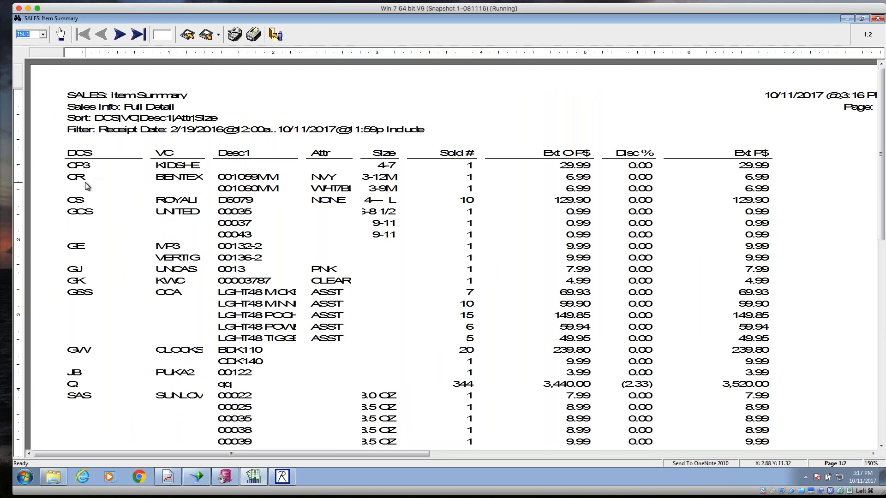
pyautogui.click(276, 35)
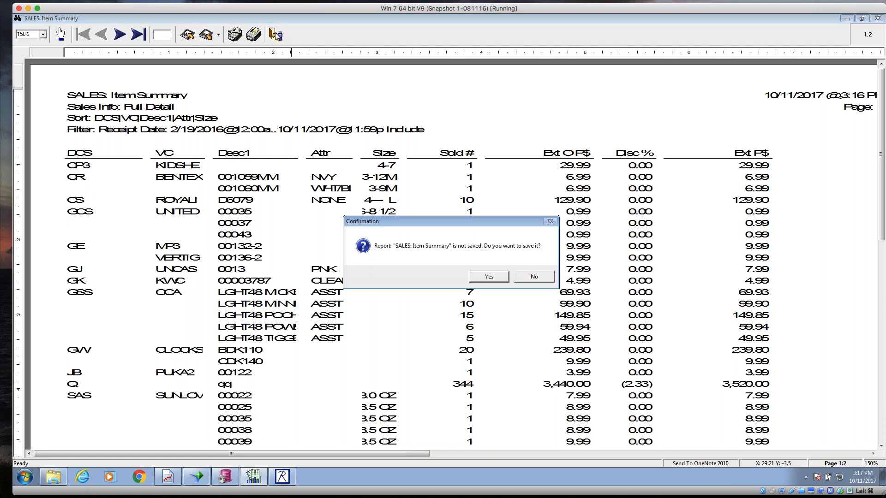
pyautogui.click(534, 276)
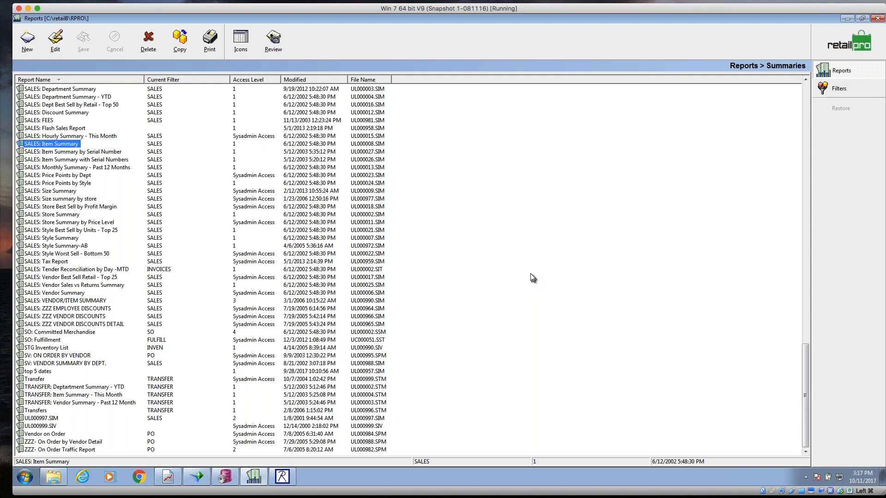
# Step: Edit the Item Summary report's ranking to rank by Qty Sold first and Ext P$ second, both descending
pyautogui.click(55, 40)
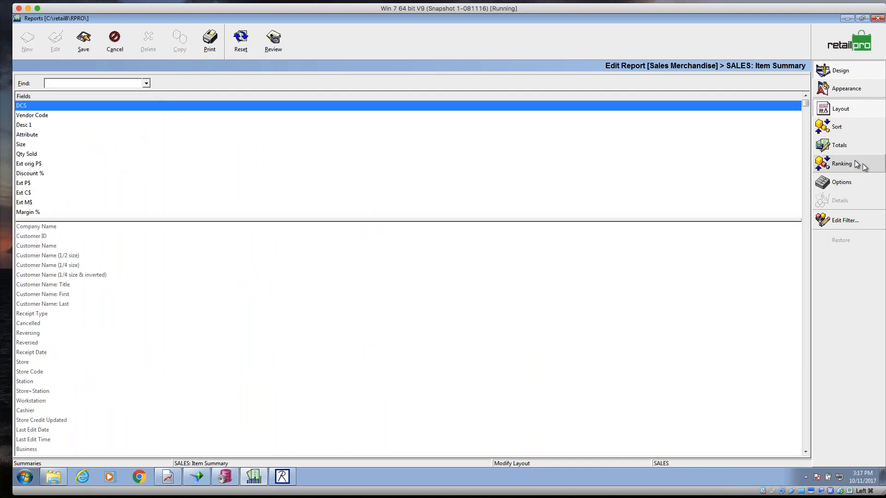
pyautogui.click(833, 182)
pyautogui.click(848, 168)
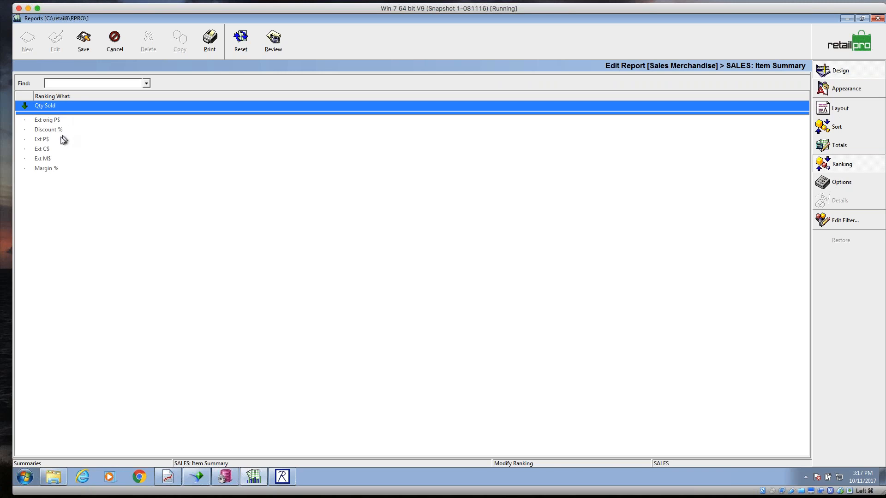
pyautogui.click(58, 140)
pyautogui.doubleClick(57, 140)
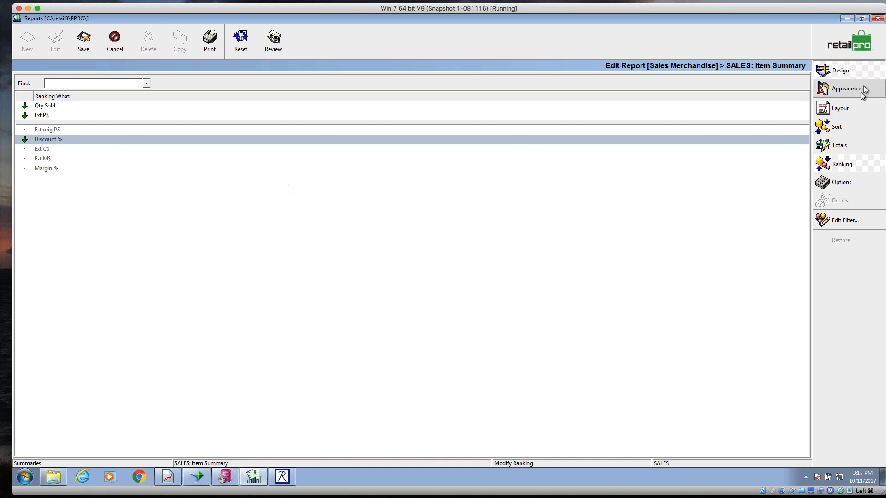
# Step: Run the ranked Item Summary for receipt dates from 2/19/2016 to 10/11/2017 and close the result without saving
pyautogui.click(211, 42)
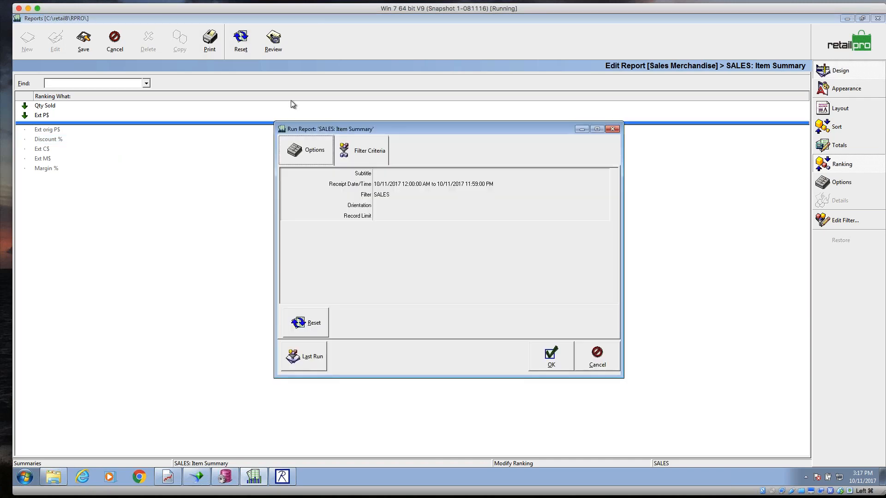
pyautogui.click(408, 190)
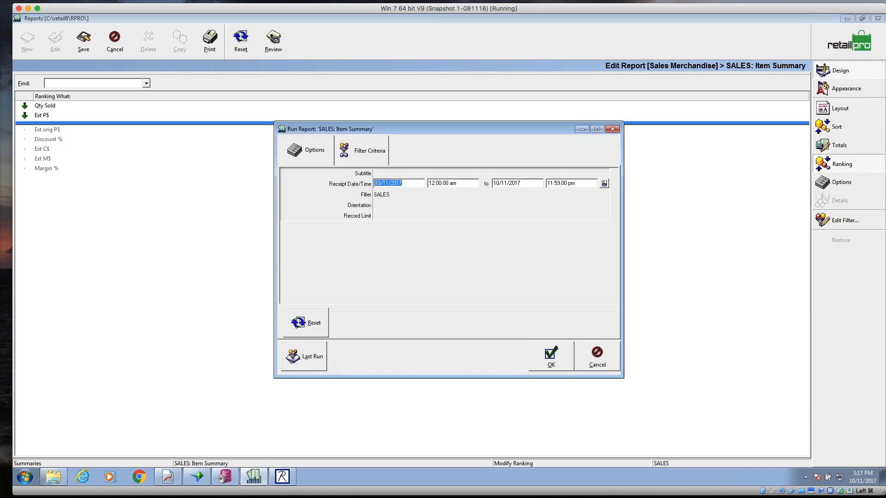
pyautogui.press('BackSpace')
pyautogui.write('2/19/2016')
pyautogui.click(552, 356)
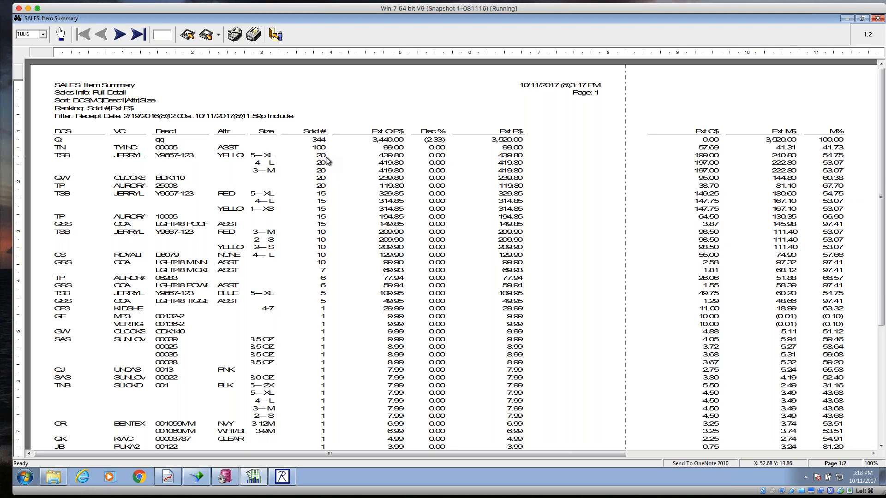
pyautogui.click(42, 34)
pyautogui.click(28, 67)
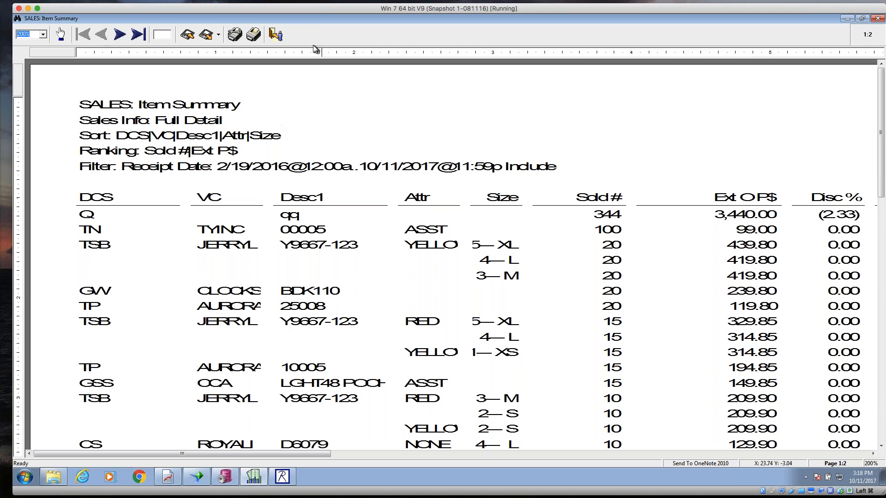
pyautogui.click(276, 34)
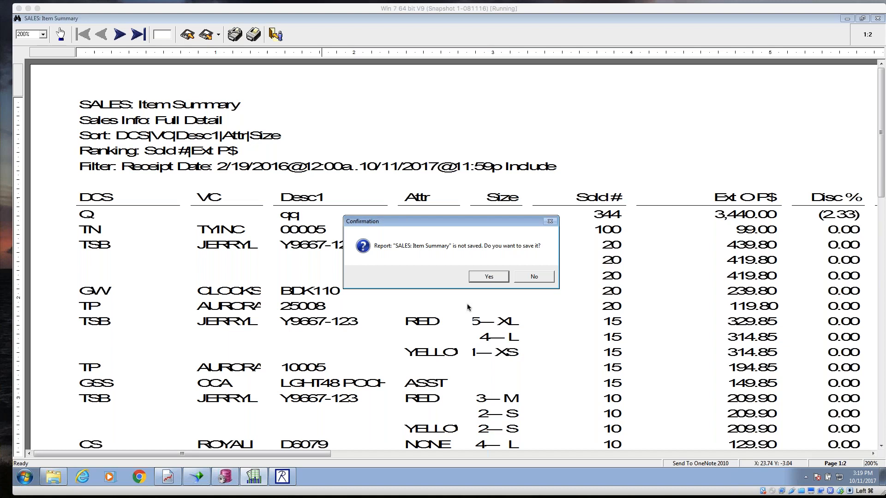
pyautogui.click(533, 279)
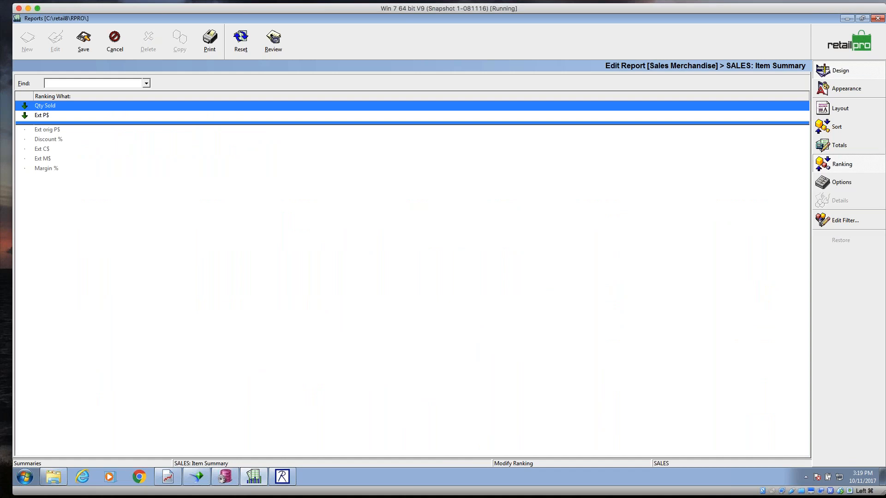
# Step: Remove both ranking fields from the Item Summary report and leave its editor without saving changes
pyautogui.moveTo(88, 124); pyautogui.dragTo(90, 98)
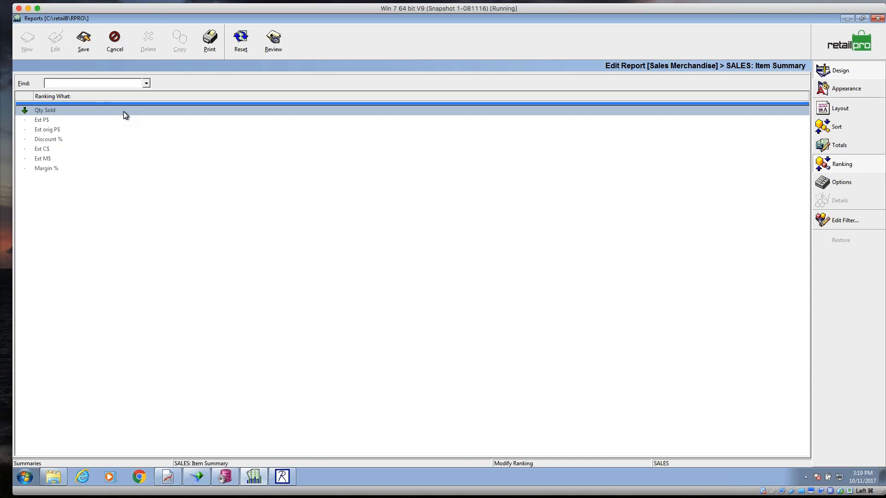
pyautogui.click(841, 108)
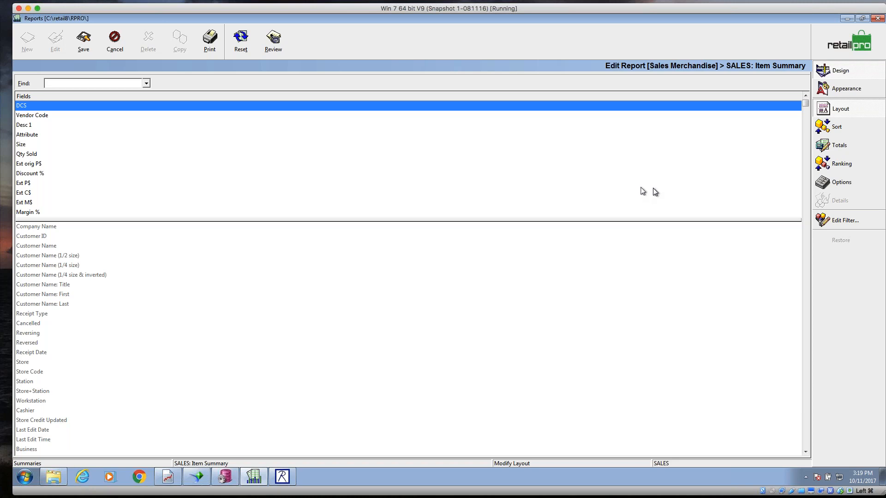
pyautogui.click(843, 44)
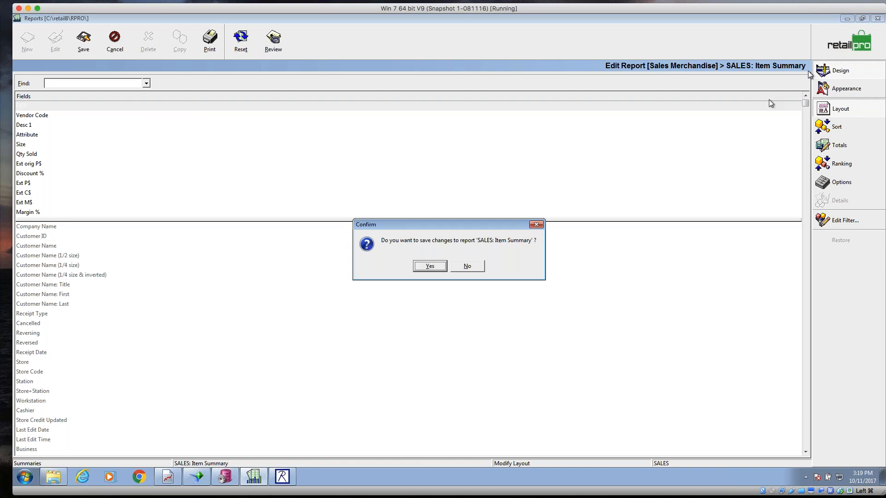
pyautogui.click(468, 266)
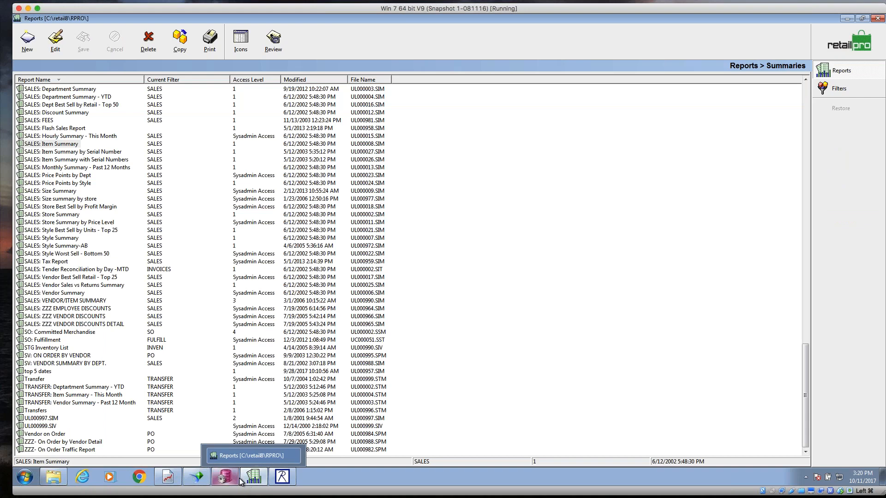
# Step: Open Reports.JPG from the desktop to review the reporting topics outline, then switch back to the Reports program
pyautogui.click(848, 18)
pyautogui.doubleClick(29, 302)
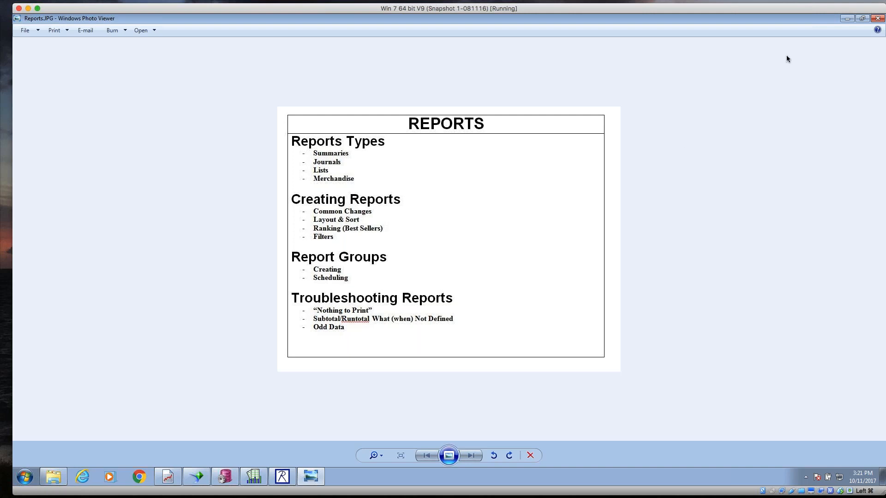
pyautogui.click(847, 18)
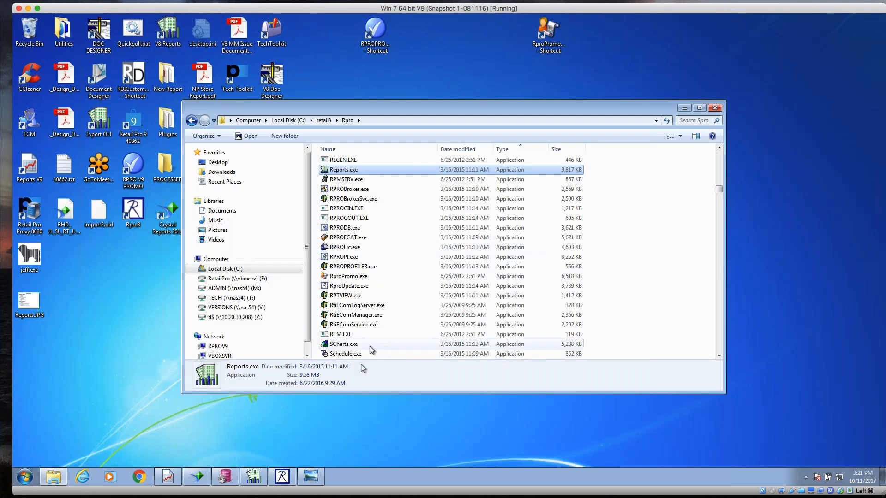
pyautogui.click(258, 479)
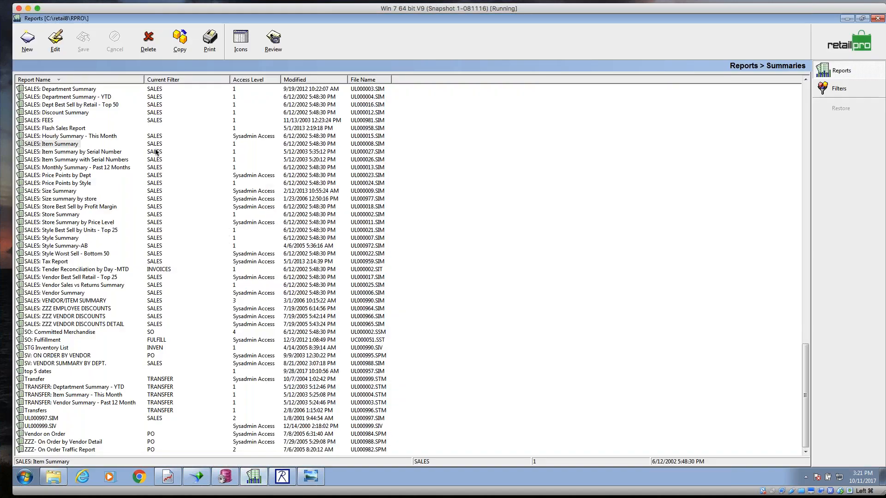
# Step: Look through the sales reports in the summary report list and the filters assigned to them
pyautogui.click(129, 160)
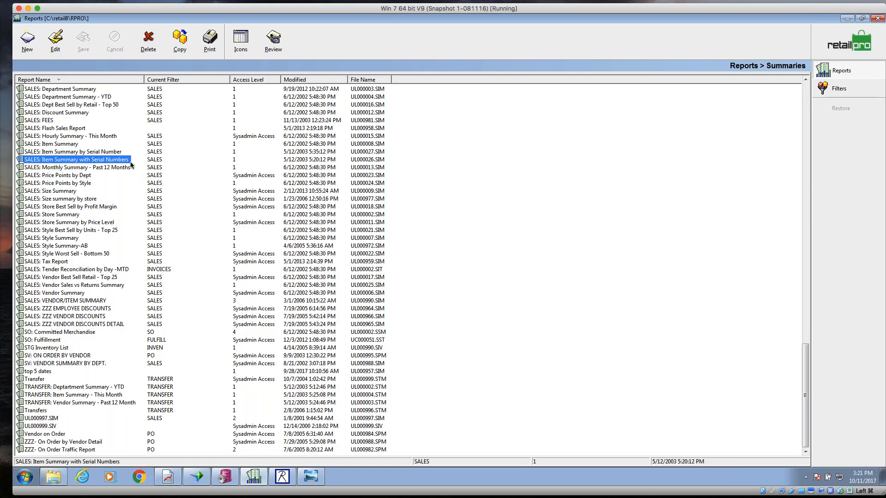
pyautogui.click(84, 144)
pyautogui.click(83, 113)
pyautogui.click(100, 97)
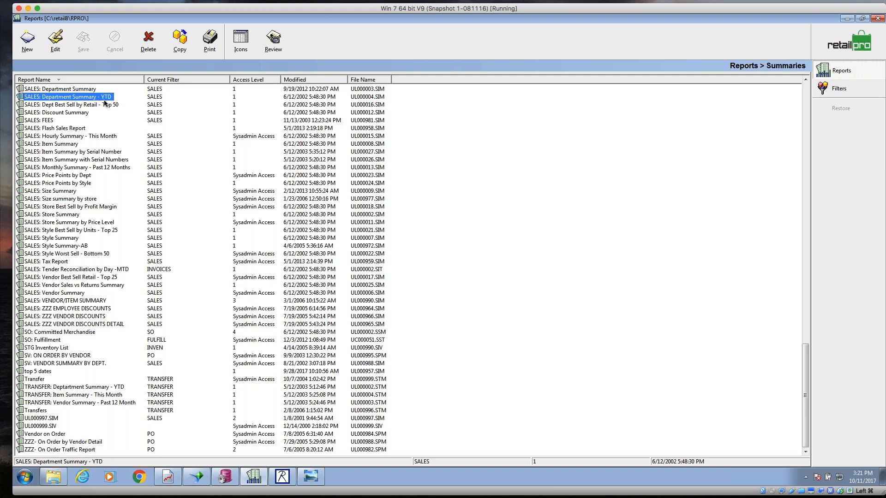
pyautogui.scroll(7, 102, 104)
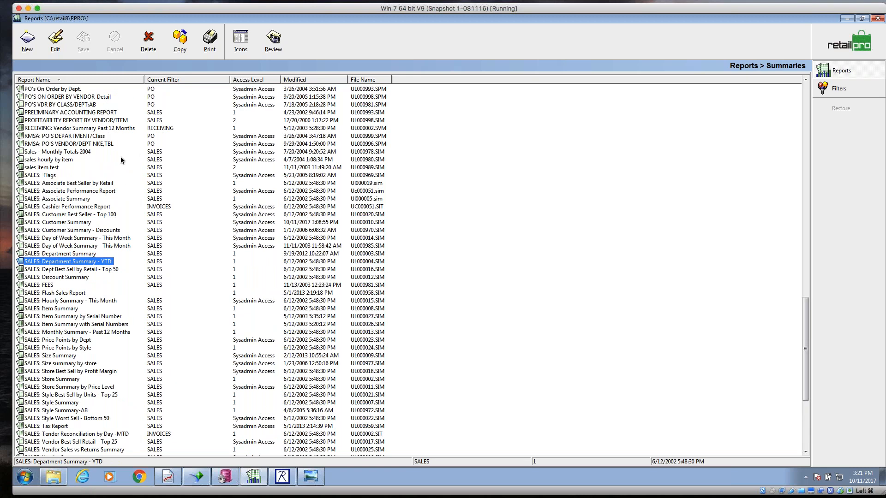
pyautogui.click(112, 113)
pyautogui.click(109, 121)
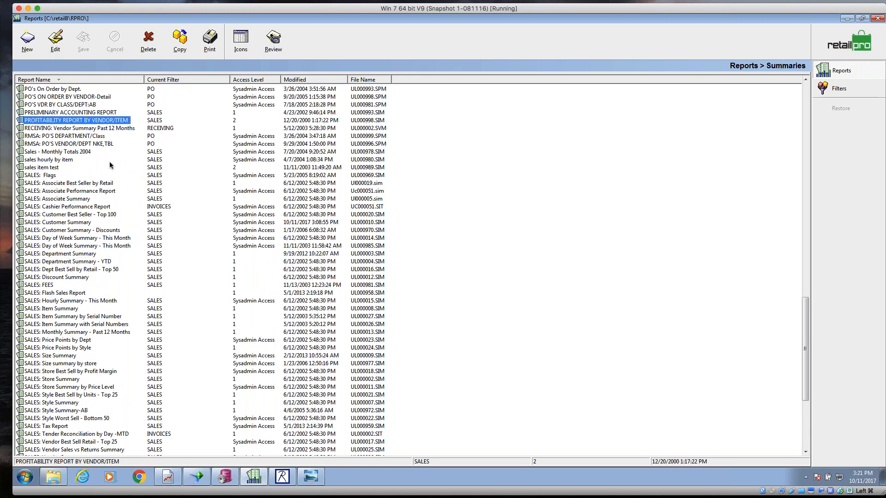
pyautogui.click(80, 153)
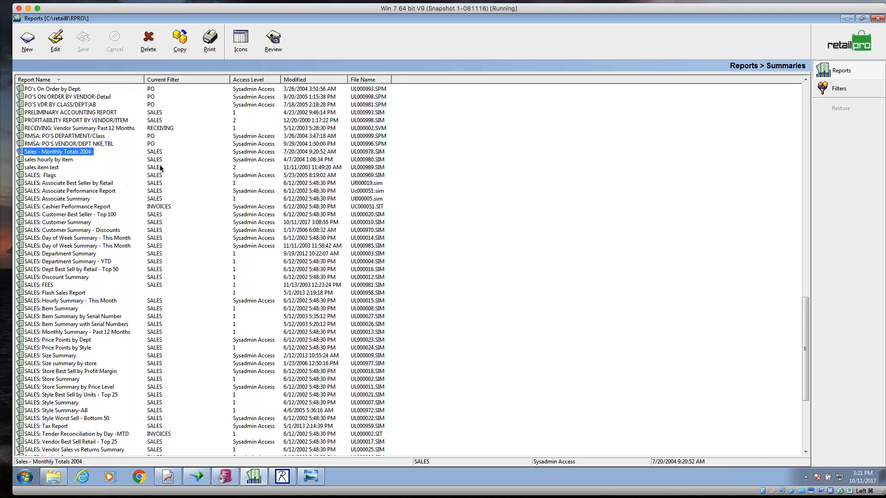
# Step: Compare the summary report list with the list of available filters, checking the SALES filter
pyautogui.click(840, 87)
pyautogui.click(841, 71)
pyautogui.click(842, 87)
pyautogui.click(842, 75)
pyautogui.click(841, 88)
pyautogui.click(841, 74)
pyautogui.click(841, 88)
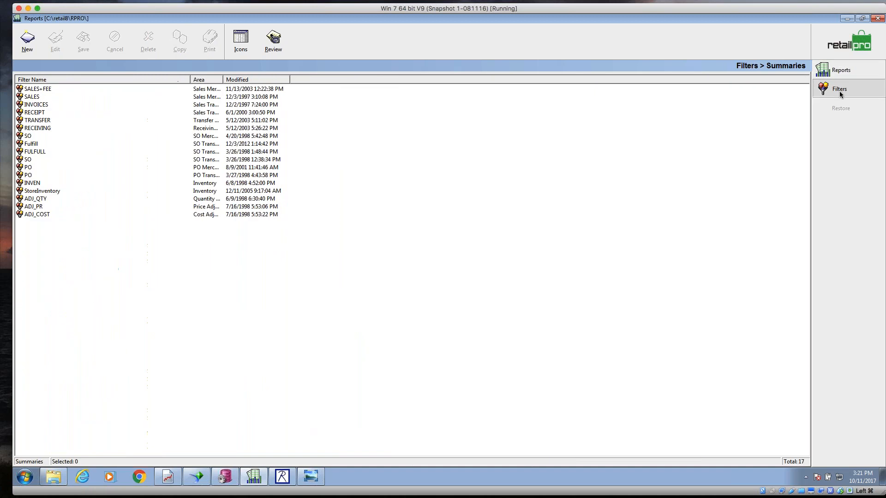
pyautogui.click(36, 97)
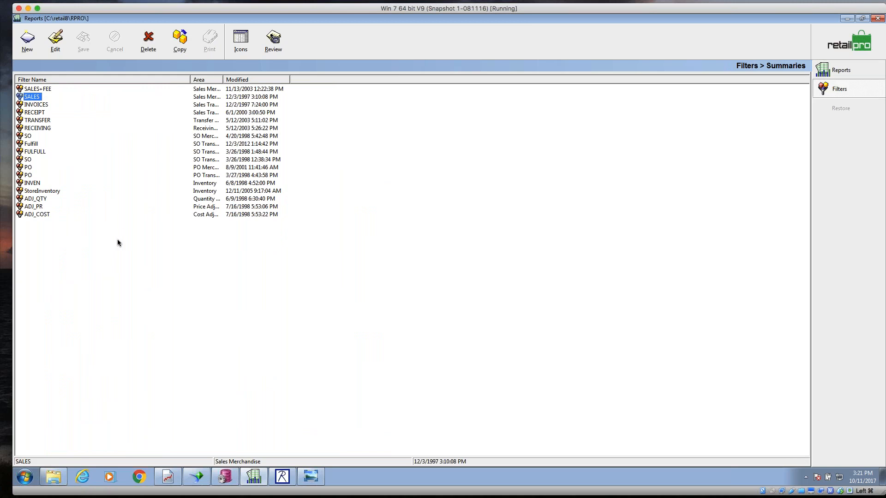
pyautogui.click(831, 70)
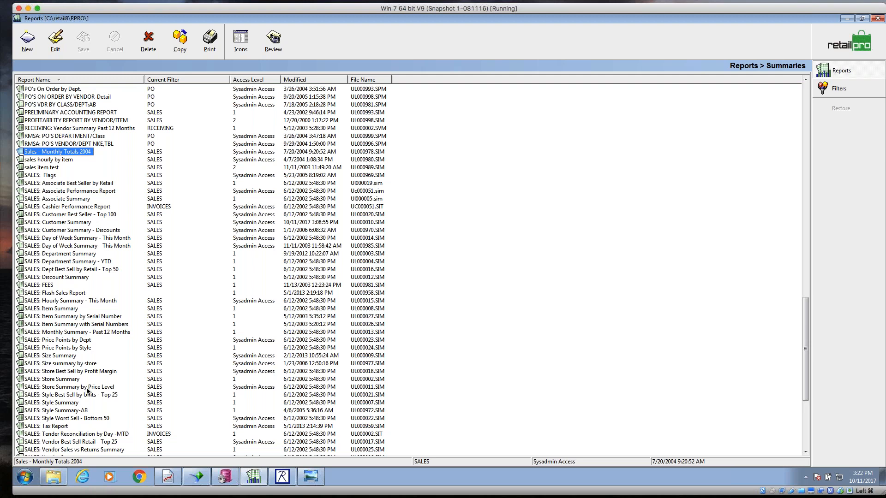
# Step: Copy the SALES summary filter to a filter named SALES New Filter
pyautogui.click(838, 89)
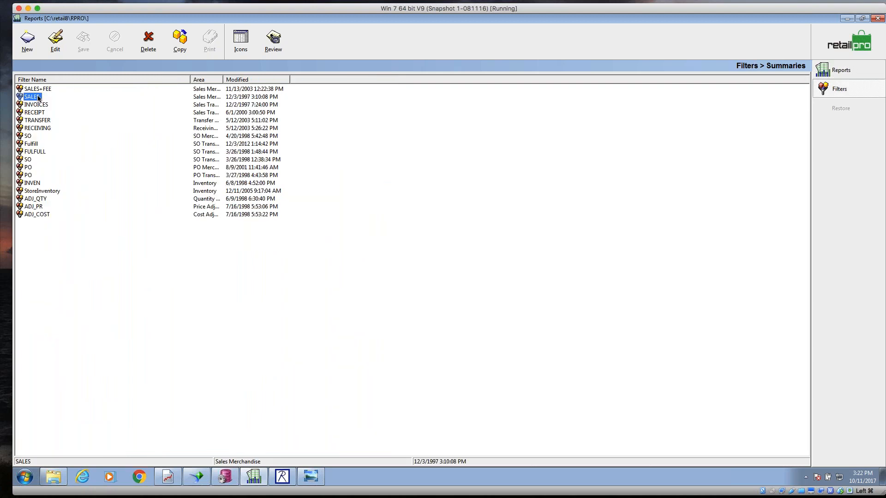
pyautogui.press('Up')
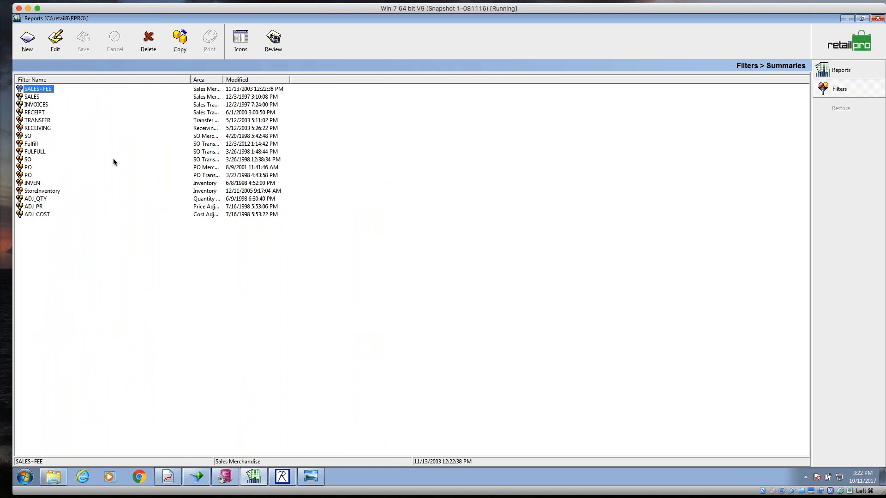
pyautogui.click(32, 97)
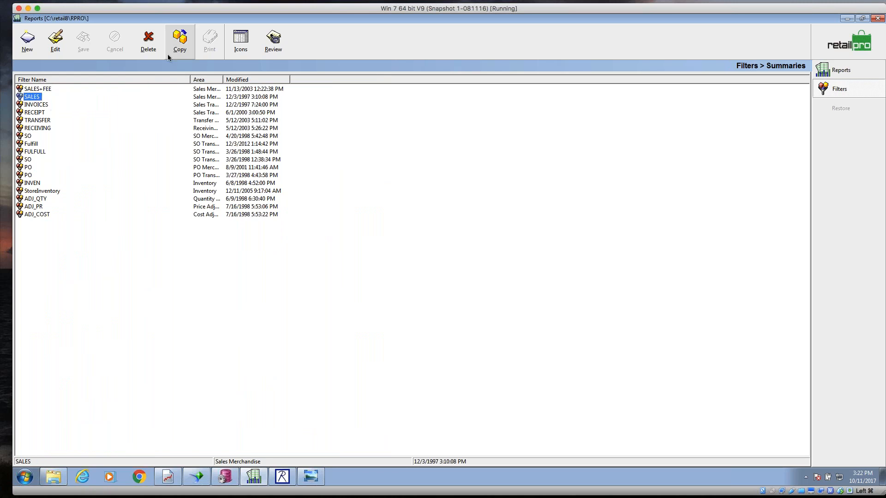
pyautogui.click(180, 46)
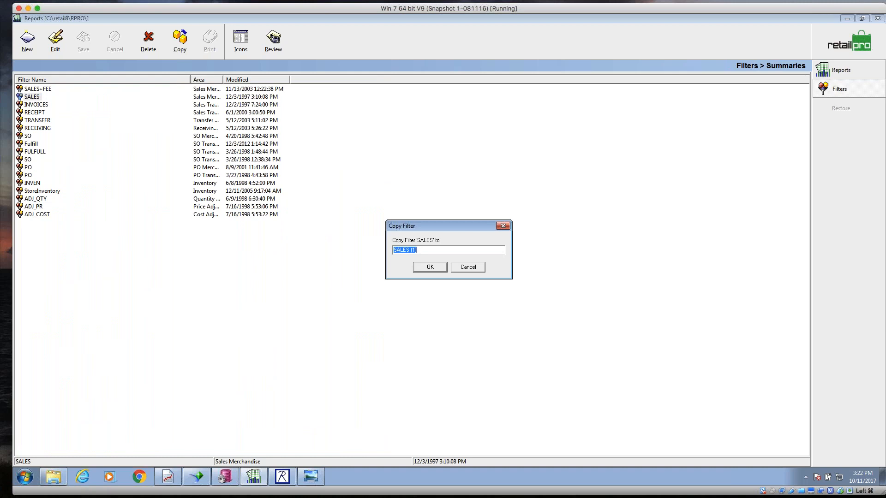
pyautogui.press('End')
pyautogui.click(431, 269)
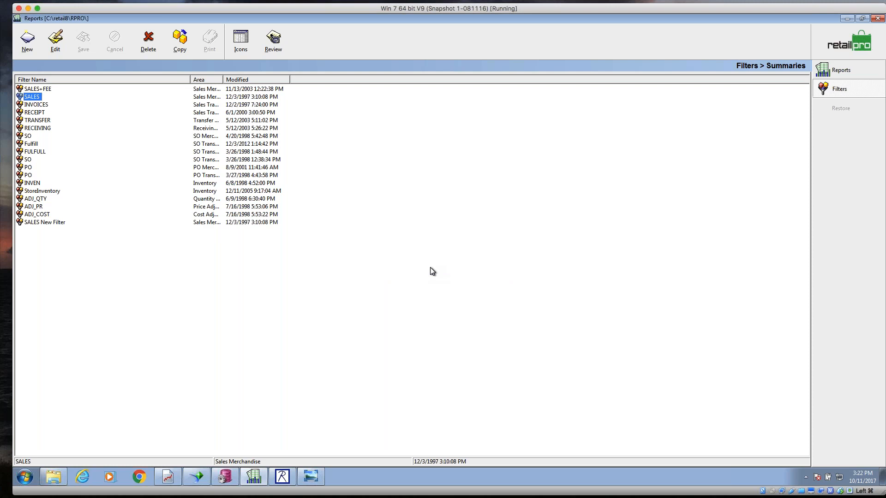
# Step: Edit SALES New Filter and add Receipt # and Receipt Date/Time to its filter elements
pyautogui.click(44, 223)
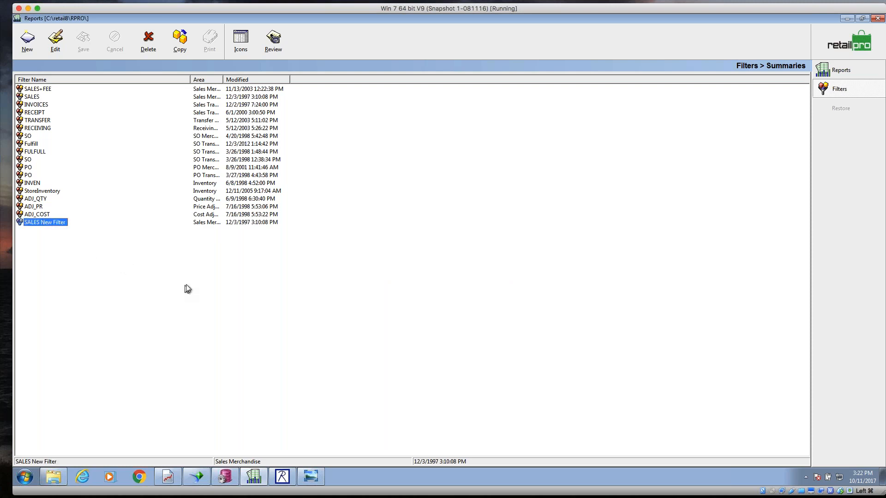
pyautogui.click(46, 97)
pyautogui.click(46, 224)
pyautogui.click(55, 39)
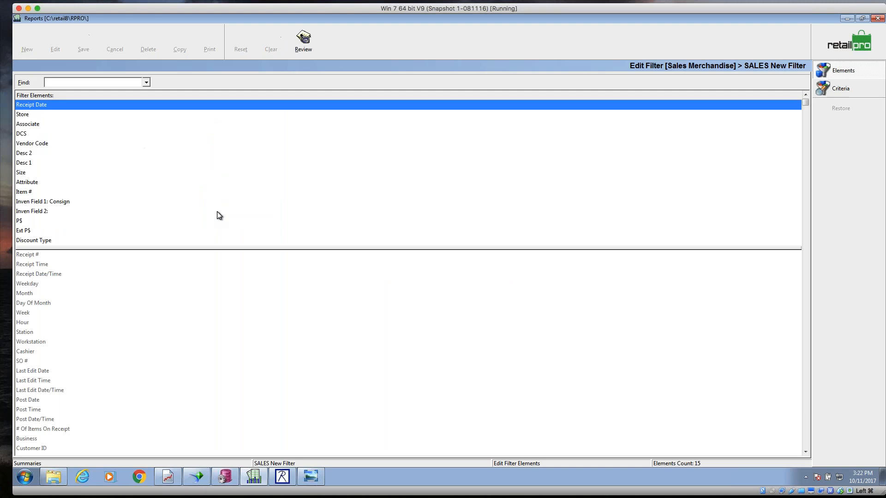
pyautogui.doubleClick(57, 257)
pyautogui.doubleClick(62, 272)
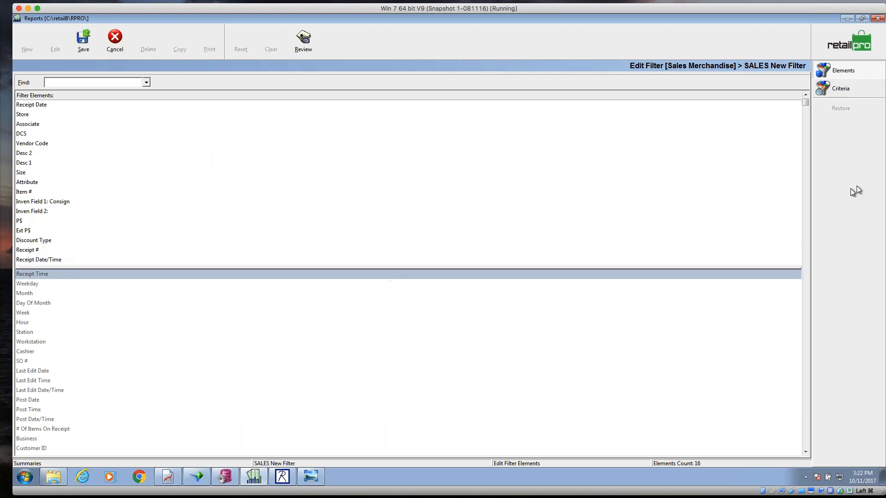
# Step: In the filter's DCS criterion, include the codes C, both CA entries, CAS, CAU, CBB, CBO and CBP
pyautogui.click(849, 93)
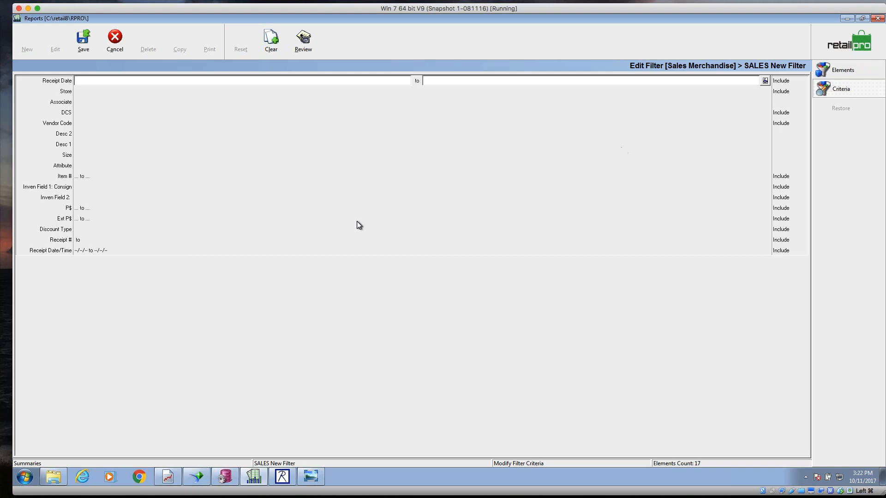
pyautogui.click(125, 253)
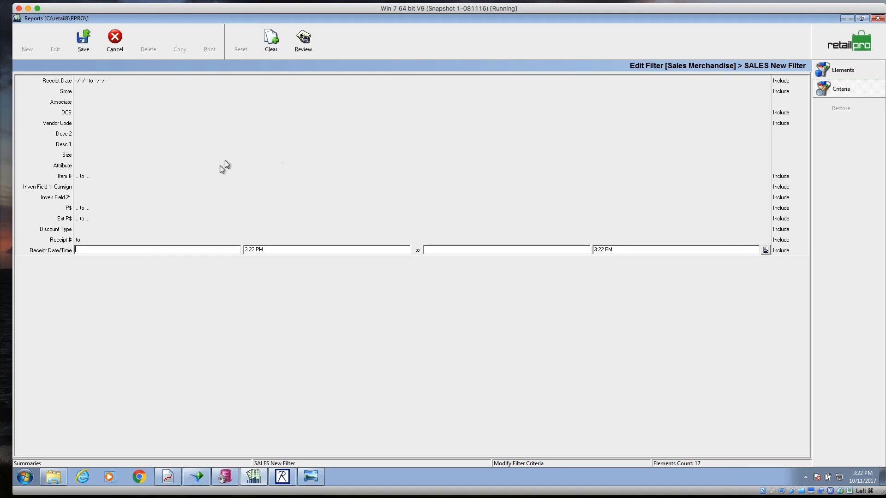
pyautogui.click(99, 137)
pyautogui.click(107, 113)
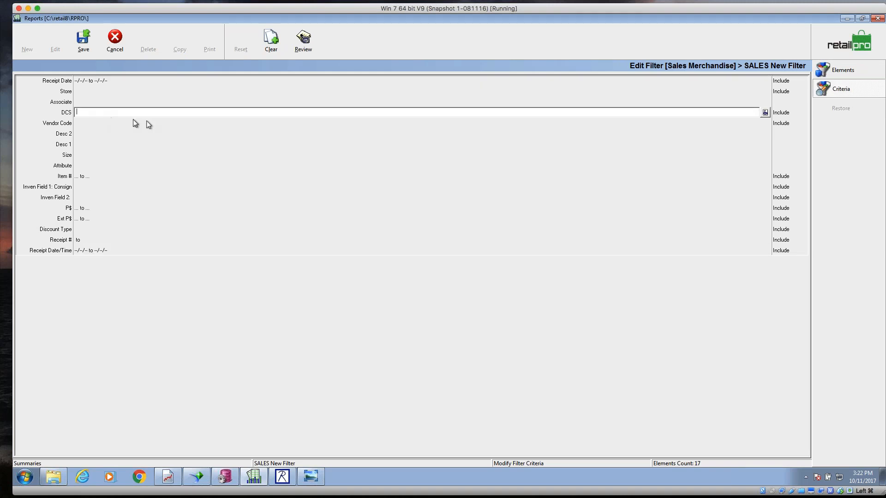
pyautogui.click(766, 112)
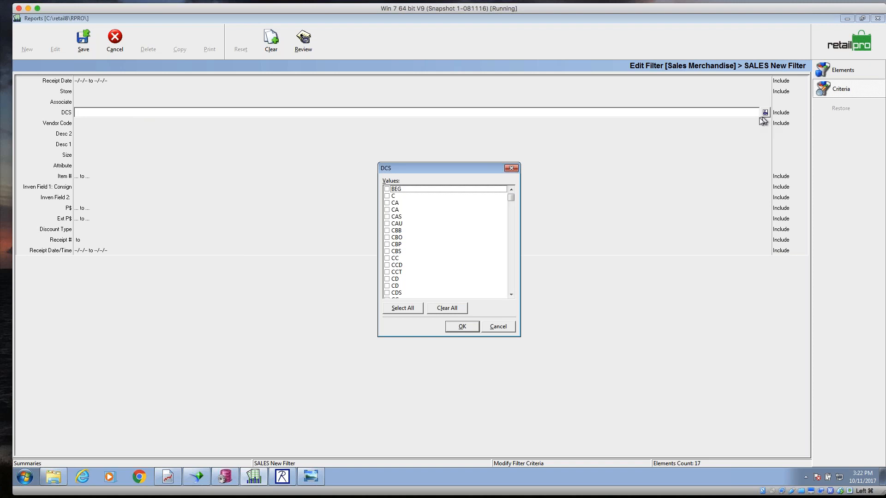
pyautogui.click(387, 196)
pyautogui.click(388, 203)
pyautogui.click(388, 210)
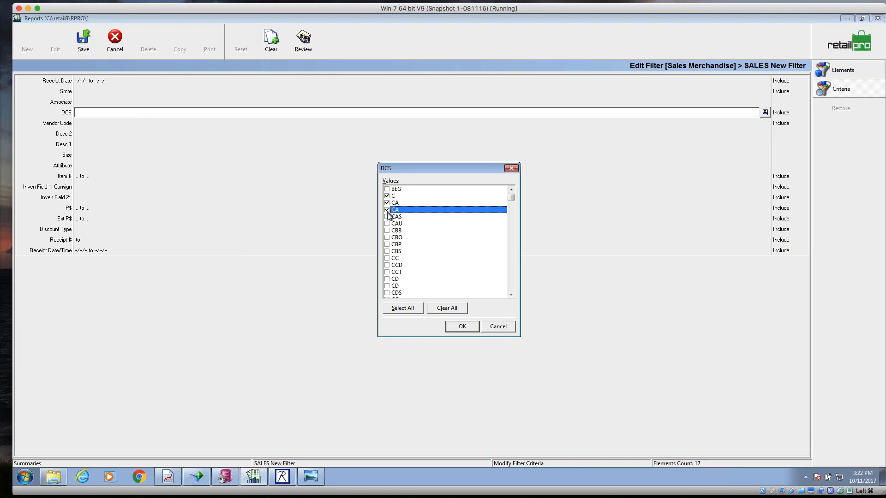
pyautogui.click(387, 217)
pyautogui.click(387, 223)
pyautogui.click(387, 231)
pyautogui.click(387, 238)
pyautogui.click(388, 244)
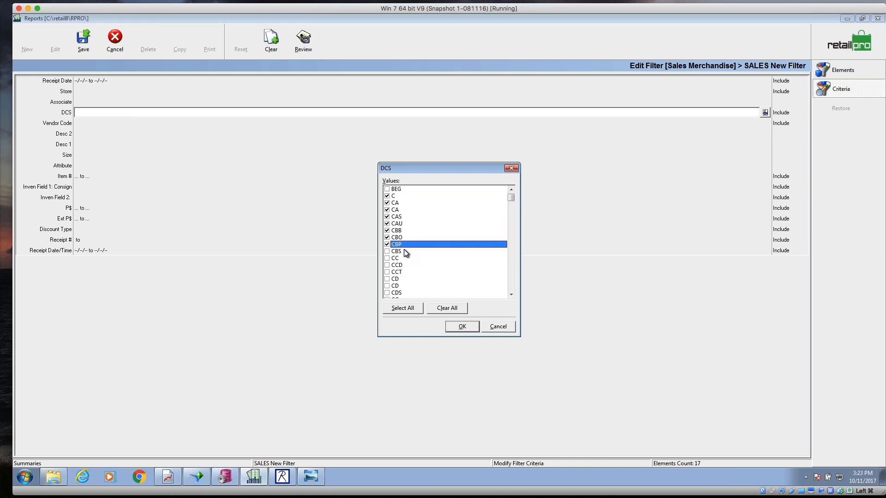
# Step: Include the remaining DCS codes beginning with C, from CBS through CTT, leave DC excluded, and accept the selection
pyautogui.click(406, 253)
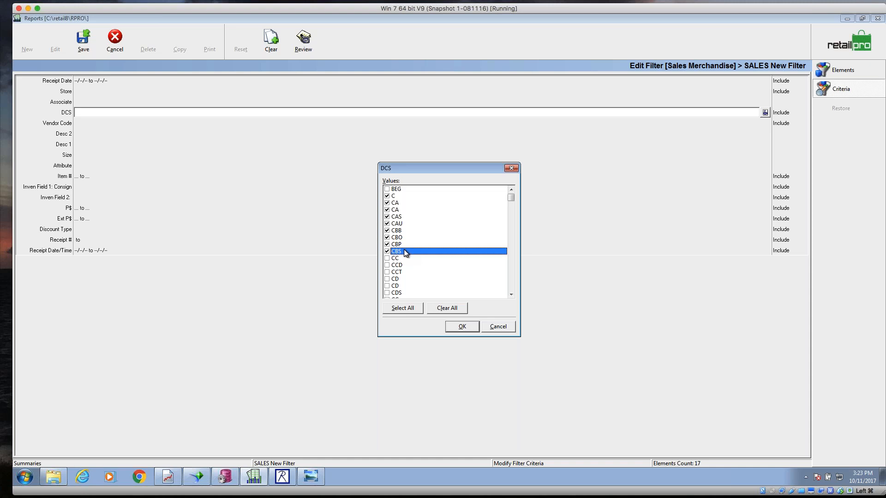
pyautogui.press('Down')
pyautogui.press('space')
pyautogui.press('Up')
pyautogui.press('space')
pyautogui.press('Down')
pyautogui.press('Up')
pyautogui.press('Down')
pyautogui.press('Down')
pyautogui.press('space')
pyautogui.press('Down')
pyautogui.press('space')
pyautogui.press('Down')
pyautogui.press('space')
pyautogui.press('Down')
pyautogui.press('space')
pyautogui.press('Down')
pyautogui.press('space')
pyautogui.press('Down')
pyautogui.press('space')
pyautogui.press('Down')
pyautogui.press('space')
pyautogui.press('Down')
pyautogui.press('space')
pyautogui.press('Down')
pyautogui.press('space')
pyautogui.press('Down')
pyautogui.press('space')
pyautogui.press('Down')
pyautogui.press('space')
pyautogui.press('Down')
pyautogui.press('space')
pyautogui.press('Down')
pyautogui.press('space')
pyautogui.press('Down')
pyautogui.press('space')
pyautogui.press('Down')
pyautogui.press('space')
pyautogui.press('Down')
pyautogui.press('space')
pyautogui.press('Down')
pyautogui.press('space')
pyautogui.press('Down')
pyautogui.press('space')
pyautogui.press('Down')
pyautogui.press('space')
pyautogui.press('Down')
pyautogui.press('space')
pyautogui.press('Down')
pyautogui.press('space')
pyautogui.press('Down')
pyautogui.press('space')
pyautogui.press('Down')
pyautogui.press('space')
pyautogui.press('Down')
pyautogui.press('space')
pyautogui.press('Down')
pyautogui.press('space')
pyautogui.press('Down')
pyautogui.press('space')
pyautogui.press('Down')
pyautogui.press('space')
pyautogui.press('Down')
pyautogui.press('space')
pyautogui.press('Down')
pyautogui.press('space')
pyautogui.press('Down')
pyautogui.press('space')
pyautogui.press('Down')
pyautogui.press('space')
pyautogui.press('Down')
pyautogui.press('space')
pyautogui.press('Down')
pyautogui.press('space')
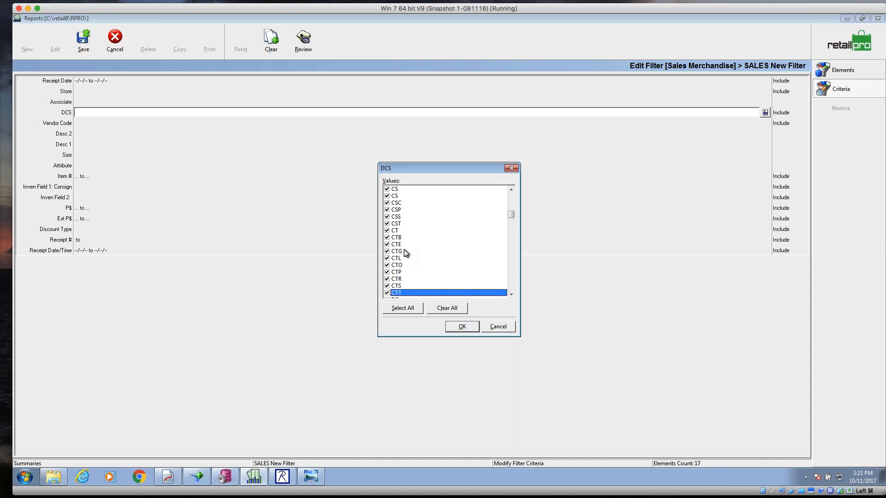
pyautogui.press('Down')
pyautogui.press('space')
pyautogui.press('Down')
pyautogui.press('space')
pyautogui.press('Down')
pyautogui.press('Up')
pyautogui.press('Up')
pyautogui.press('space')
pyautogui.press('Down')
pyautogui.press('space')
pyautogui.press('Down')
pyautogui.press('space')
pyautogui.press('Up')
pyautogui.press('Up')
pyautogui.press('Up')
pyautogui.press('space')
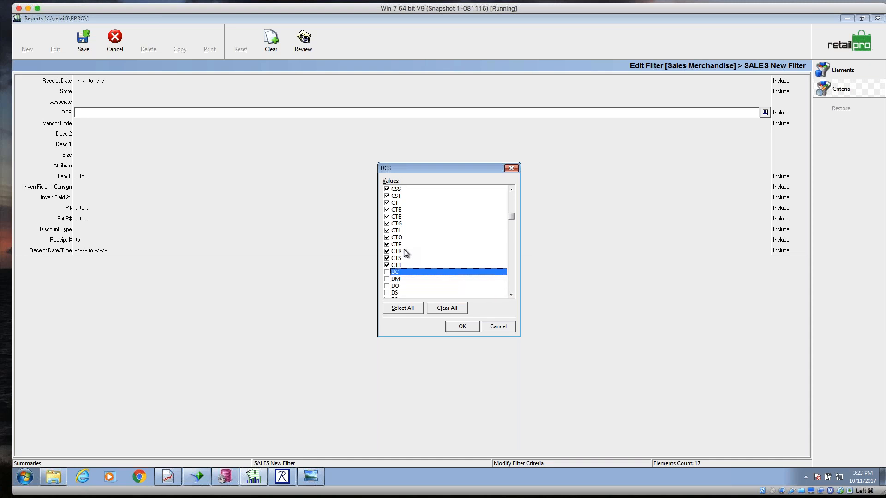
pyautogui.click(463, 326)
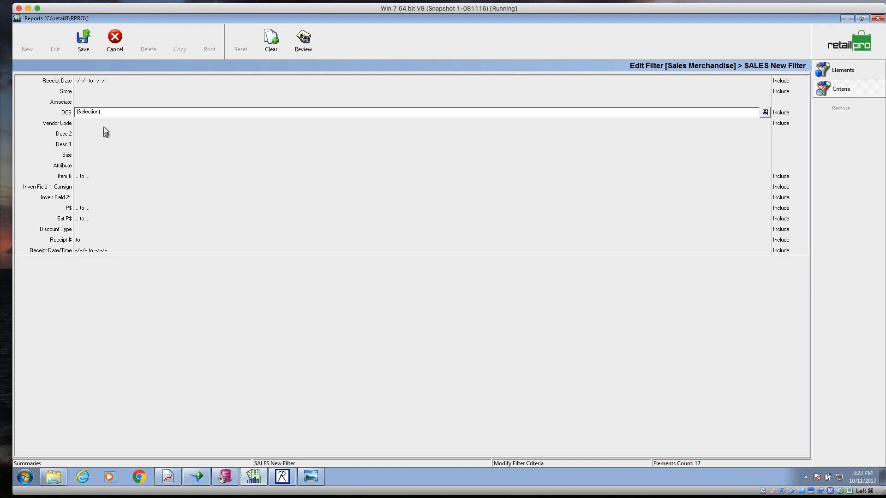
# Step: Save SALES New Filter and return to the summary report list
pyautogui.click(89, 53)
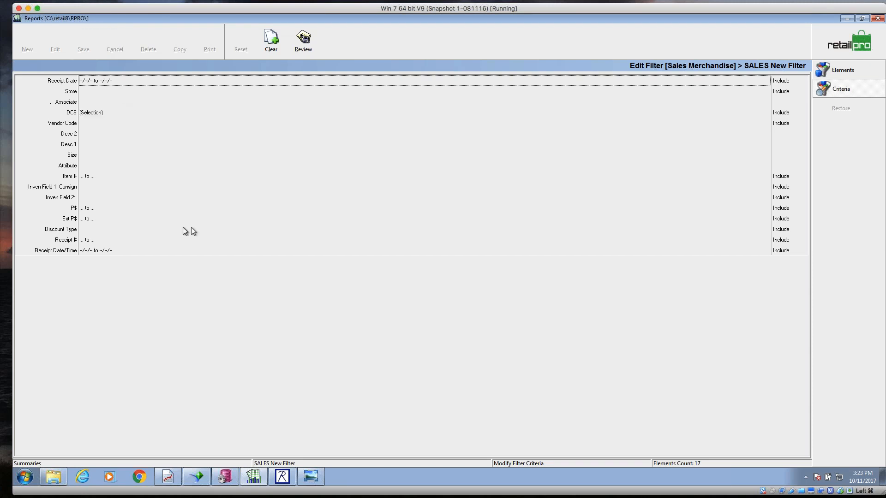
pyautogui.click(843, 43)
pyautogui.click(847, 70)
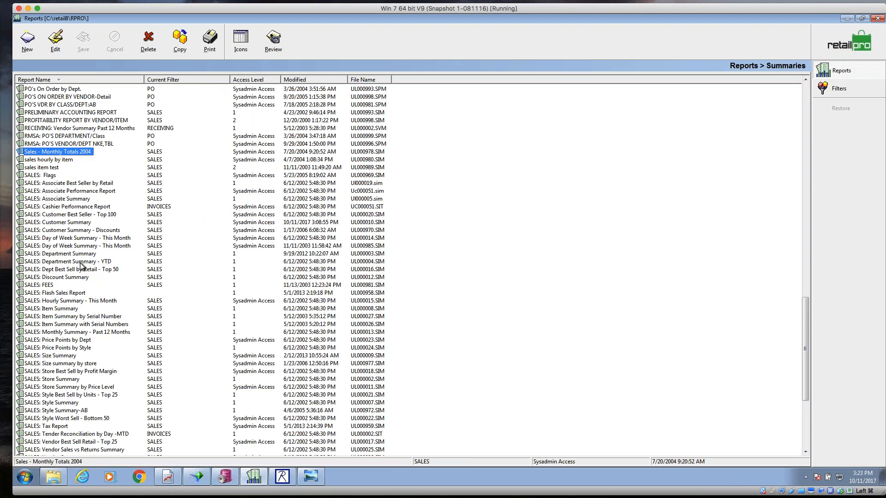
# Step: Prepare to run the SALES: Item Summary report with SALES New Filter as its filter
pyautogui.click(60, 309)
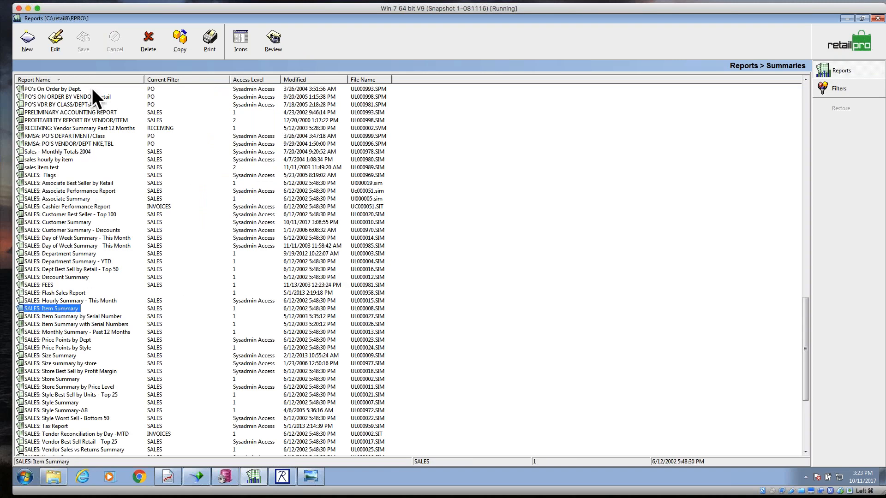
pyautogui.click(209, 39)
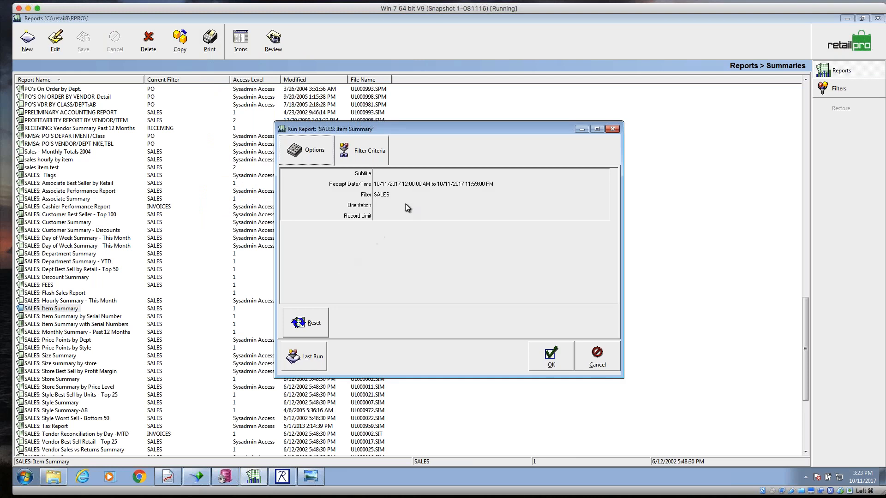
pyautogui.click(396, 195)
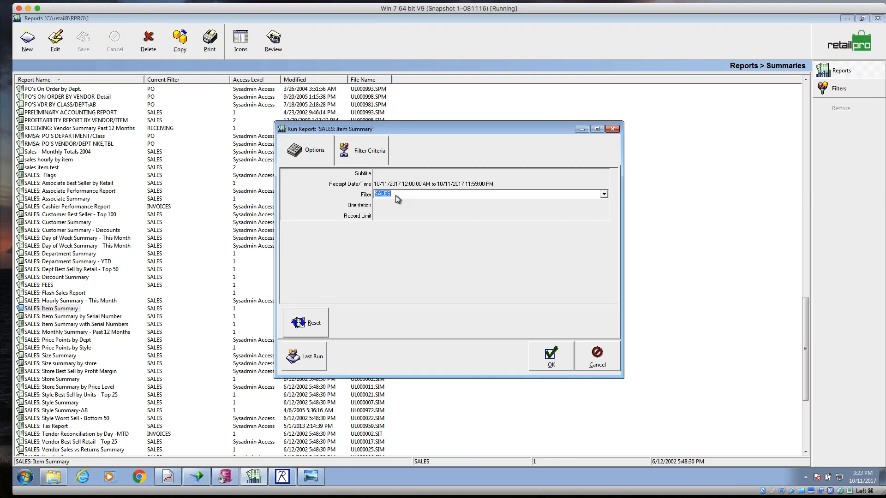
pyautogui.click(604, 194)
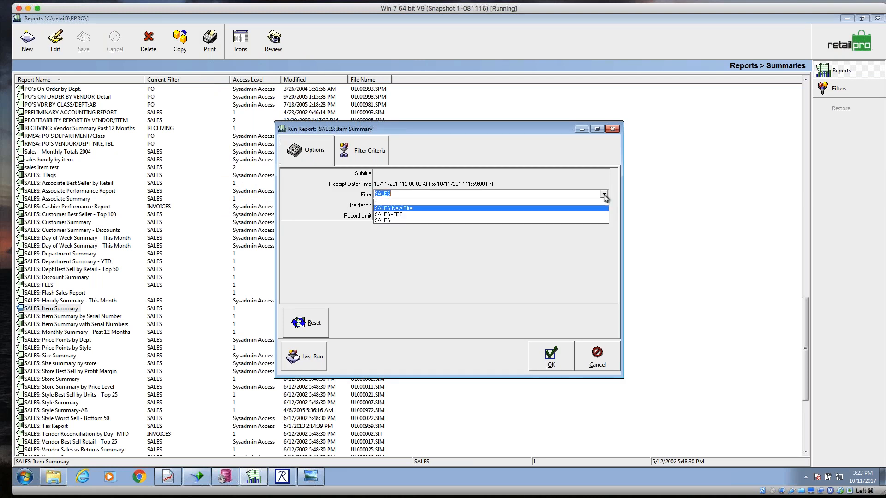
pyautogui.click(457, 210)
# Step: Run SALES: Item Summary with SALES New Filter and a receipt start date of 2/19/2016, and close the preview without saving it
pyautogui.click(443, 187)
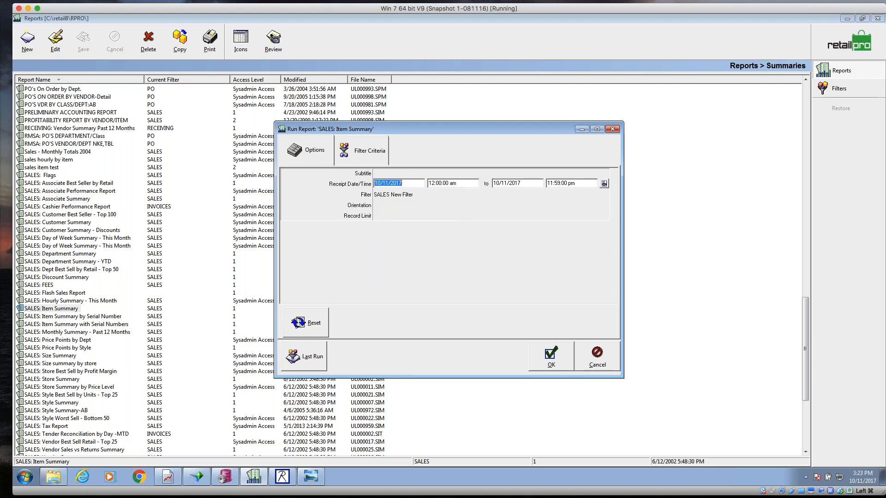
pyautogui.write('-2/19/2016')
pyautogui.click(558, 364)
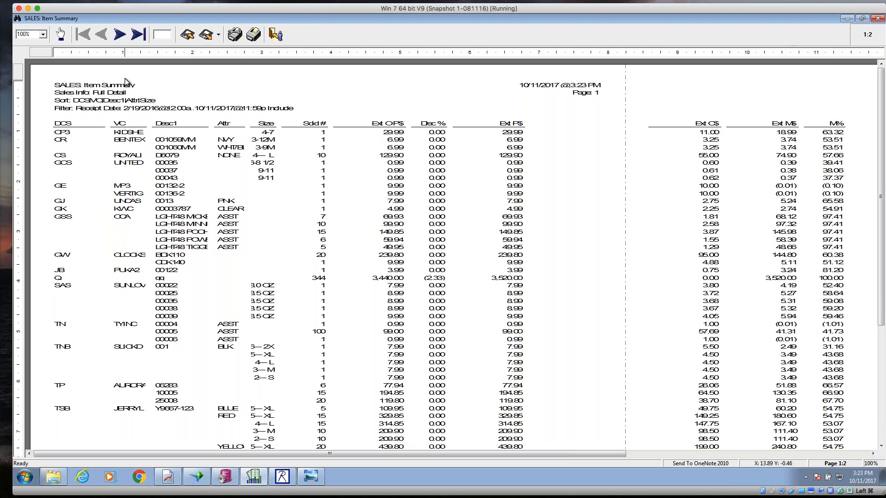
pyautogui.click(276, 34)
pyautogui.click(489, 277)
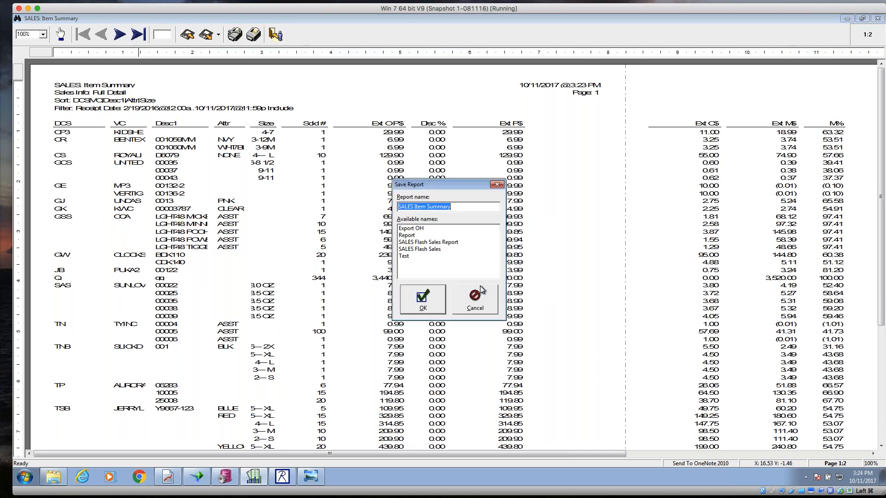
pyautogui.click(485, 289)
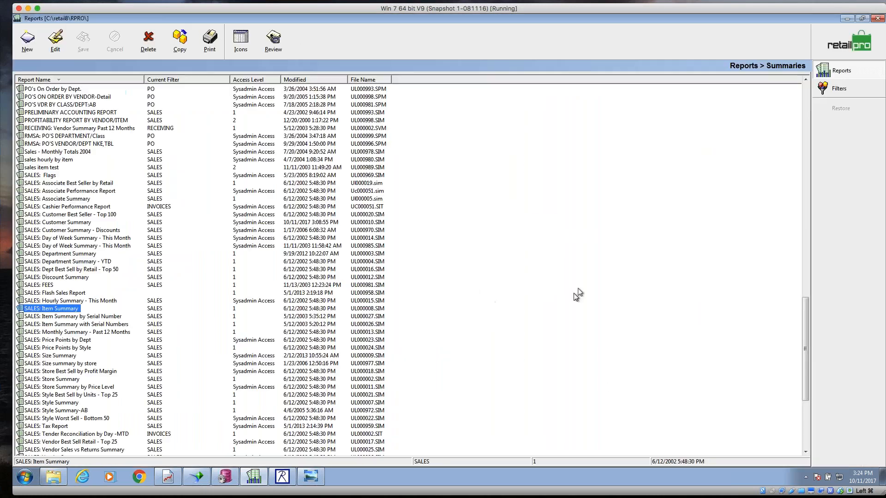
pyautogui.click(55, 40)
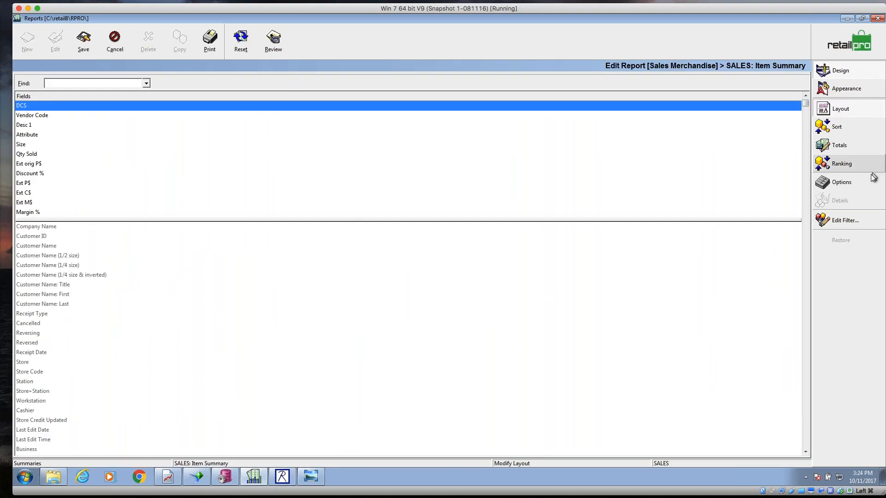
pyautogui.click(842, 183)
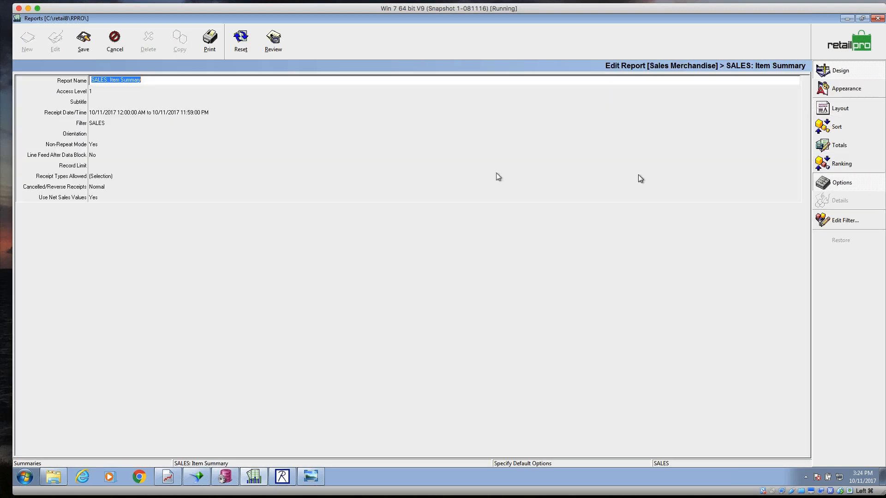
pyautogui.click(152, 124)
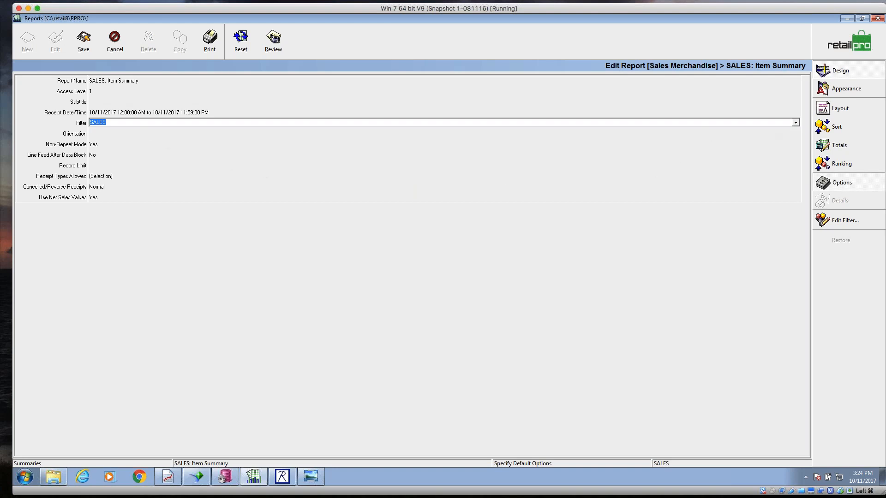
pyautogui.click(795, 124)
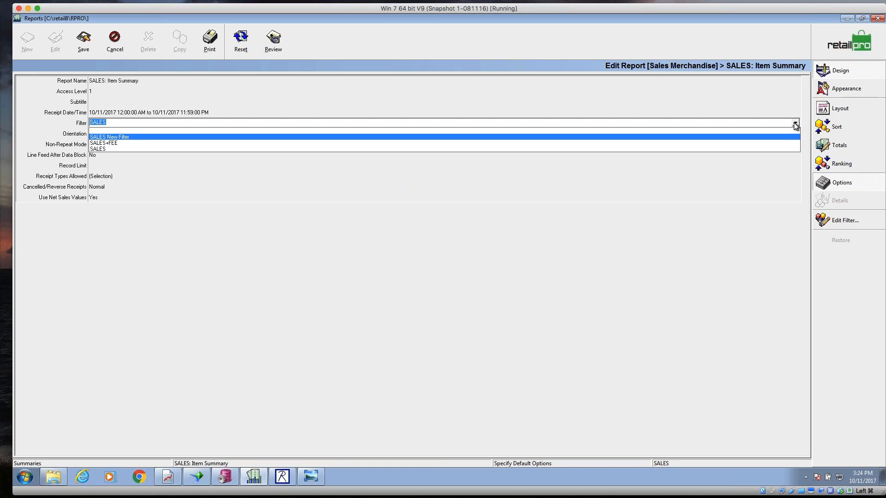
pyautogui.click(304, 192)
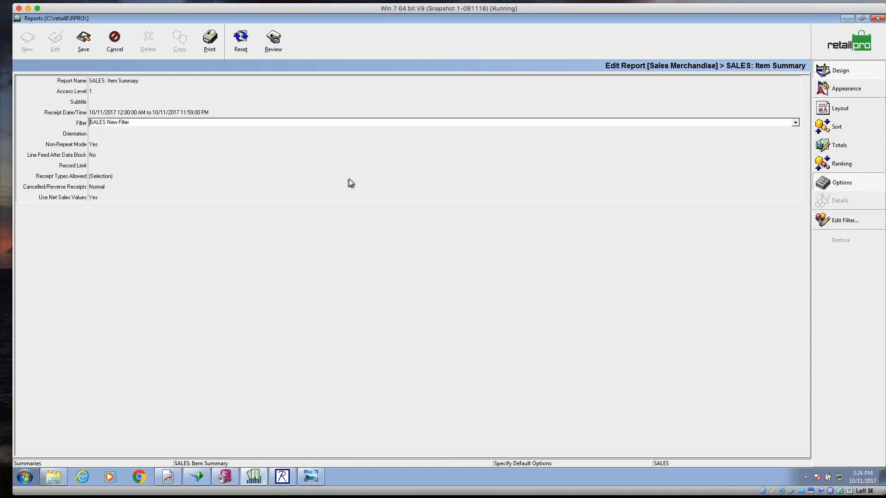
pyautogui.click(114, 39)
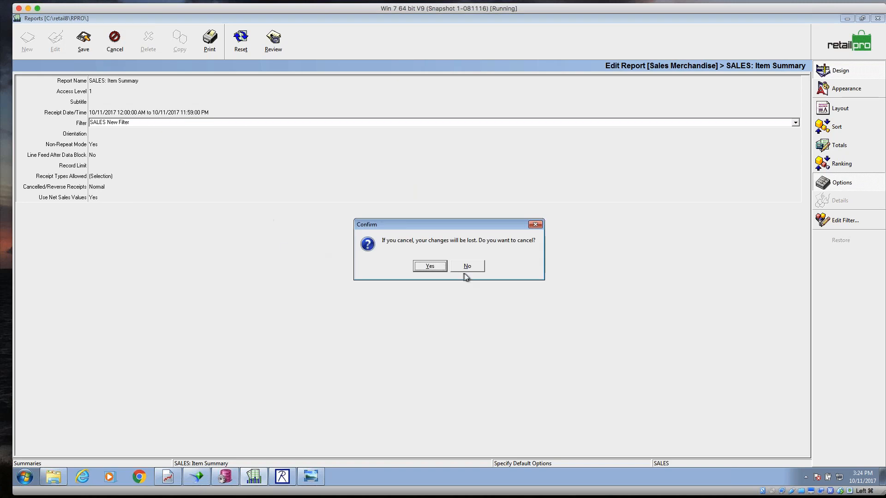
pyautogui.click(427, 267)
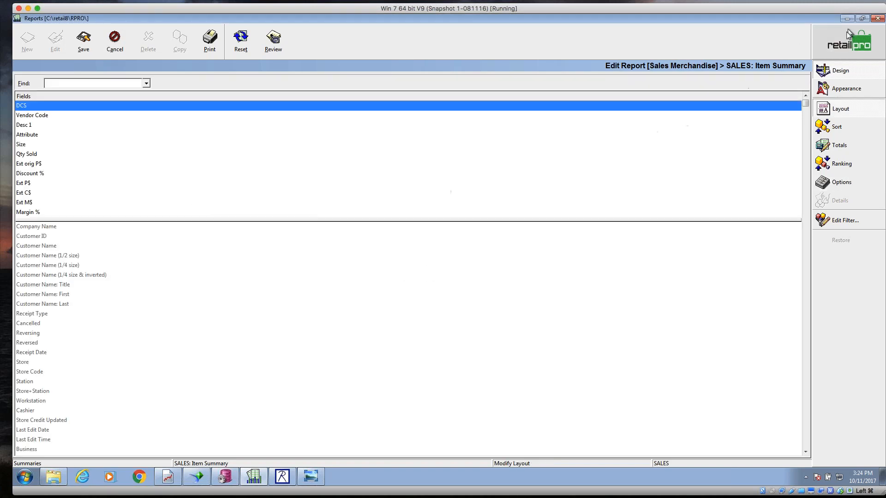
pyautogui.click(877, 19)
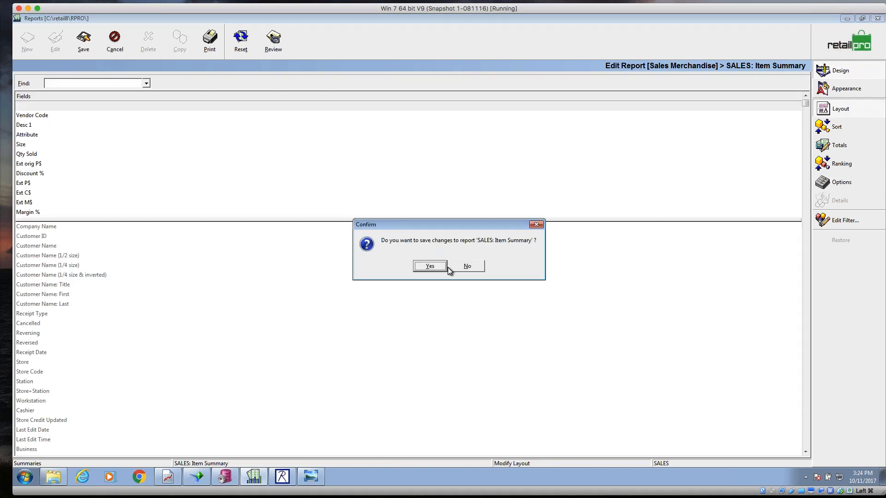
pyautogui.click(468, 270)
pyautogui.click(45, 309)
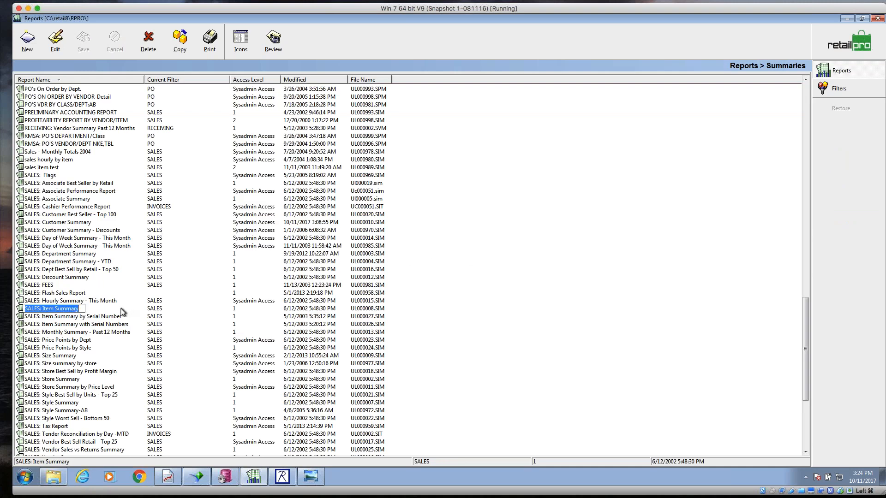
pyautogui.press('Escape')
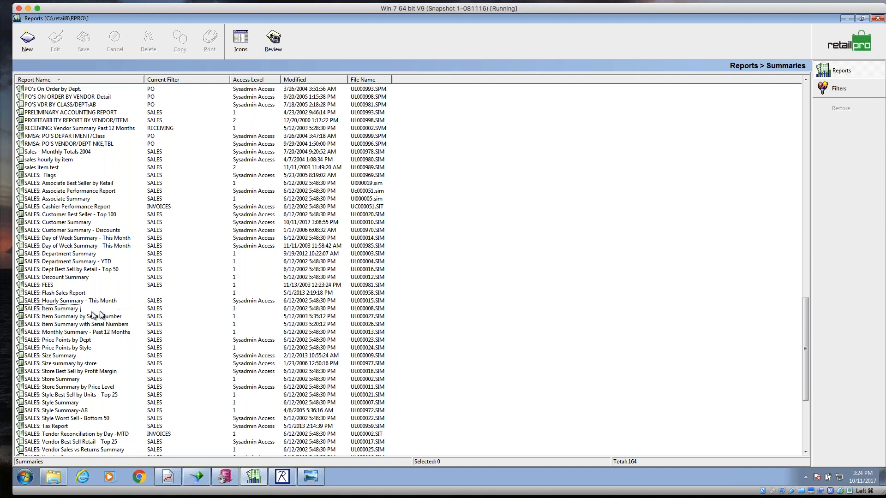
# Step: Copy the SALES: Item Summary report under the name SALES: Item Summary New Report
pyautogui.click(52, 309)
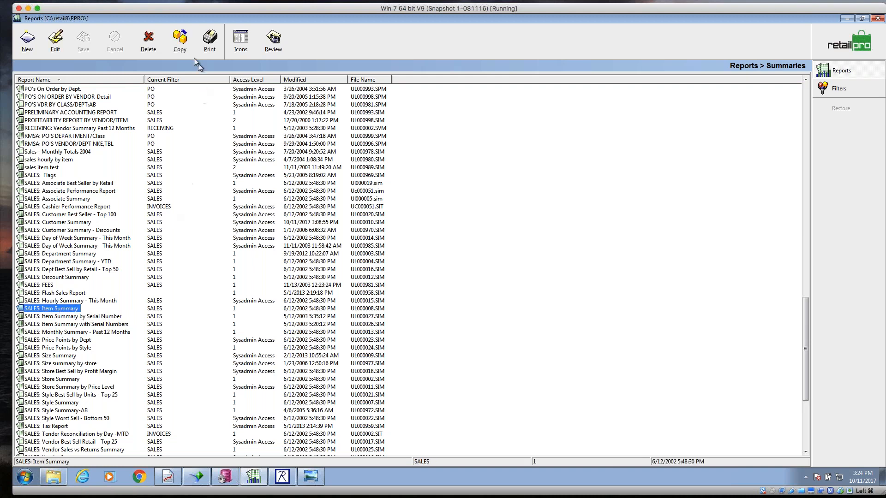
pyautogui.click(180, 39)
pyautogui.click(464, 250)
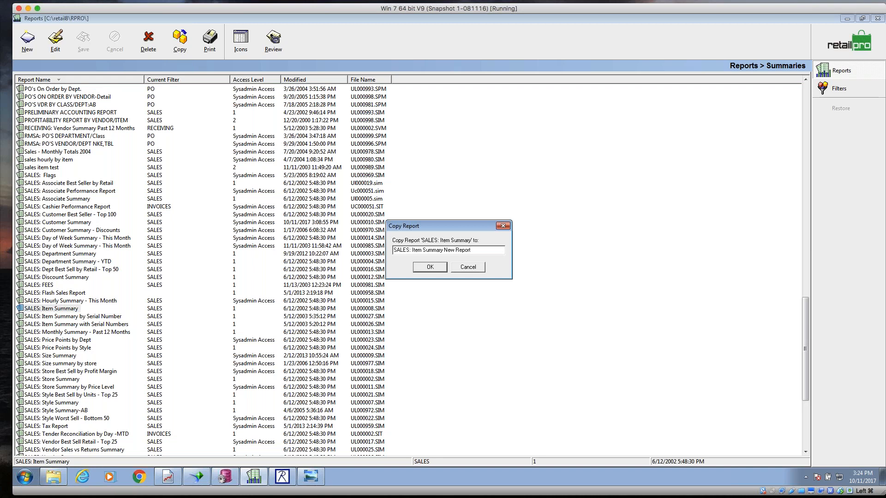
pyautogui.click(431, 268)
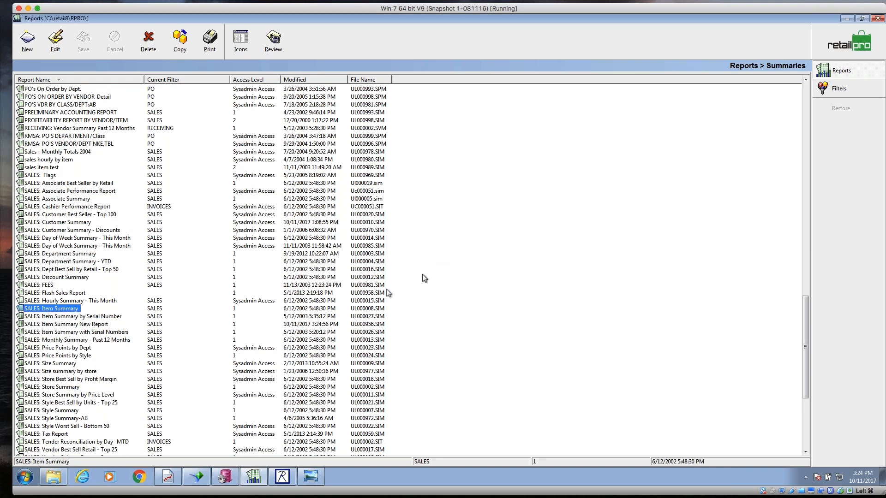
# Step: Set the default filter of SALES: Item Summary New Report to SALES New Filter and save the report
pyautogui.click(83, 325)
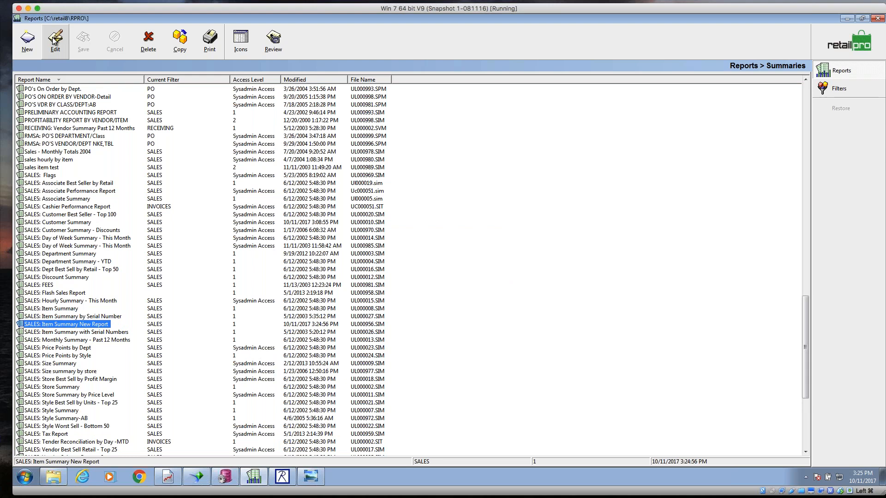
pyautogui.click(56, 40)
pyautogui.click(826, 184)
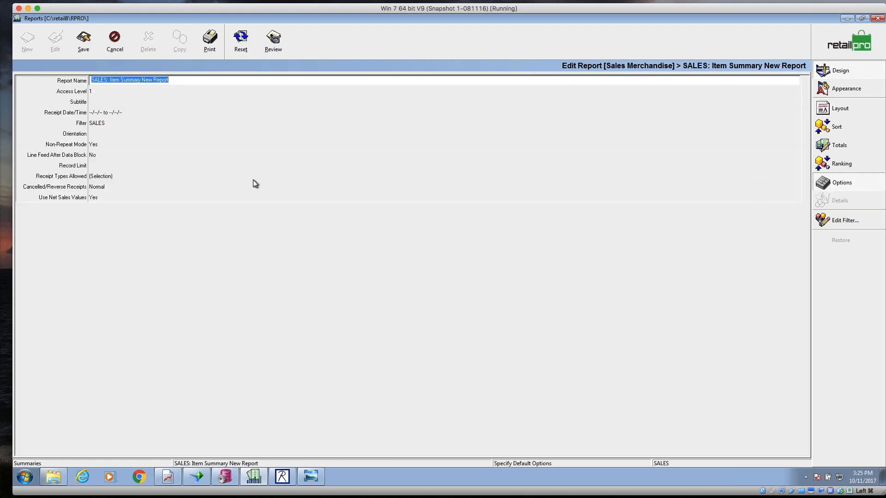
pyautogui.click(127, 122)
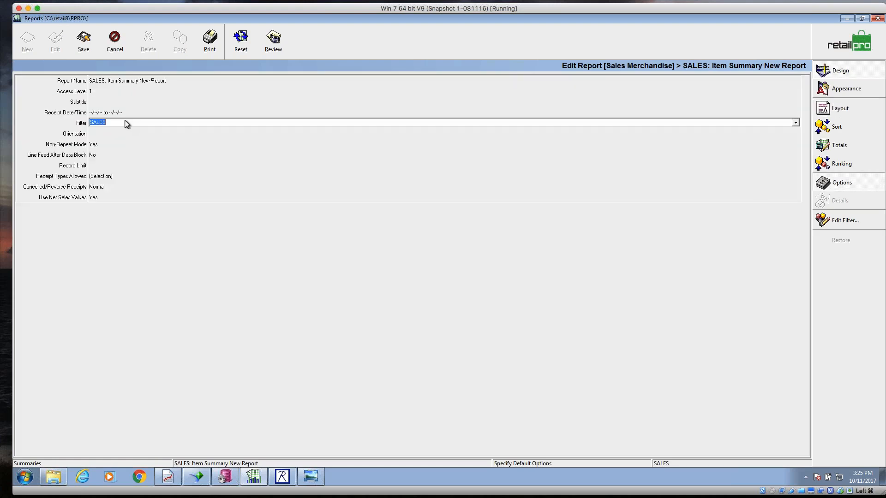
pyautogui.click(795, 123)
pyautogui.click(213, 138)
pyautogui.click(84, 40)
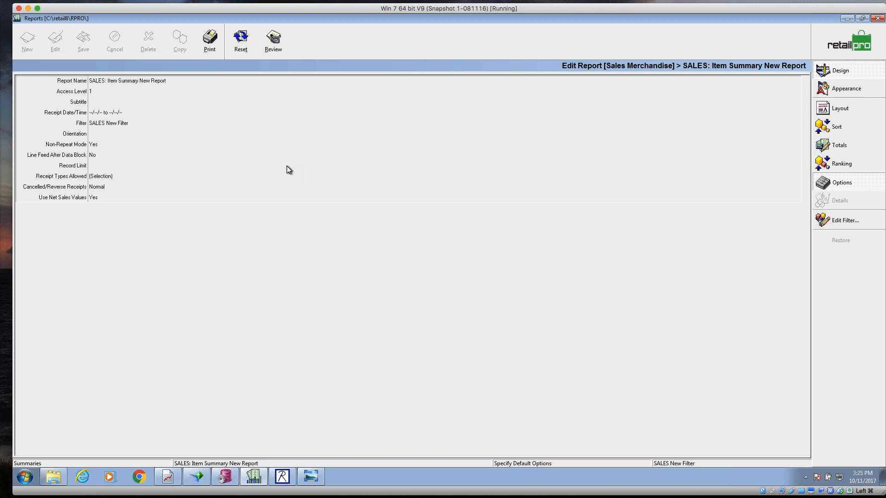
# Step: Review the Reports.JPG outline in Windows Photo Viewer and return to the filter option of SALES: Item Summary New Report
pyautogui.click(312, 480)
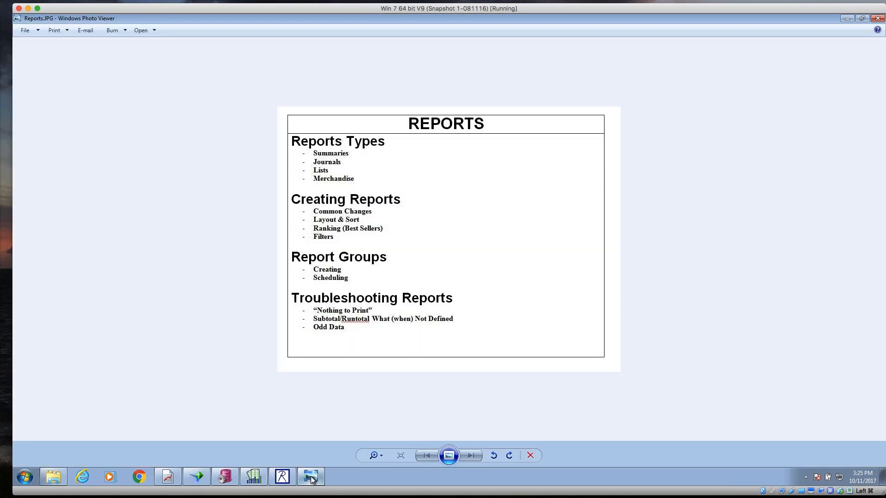
pyautogui.click(311, 480)
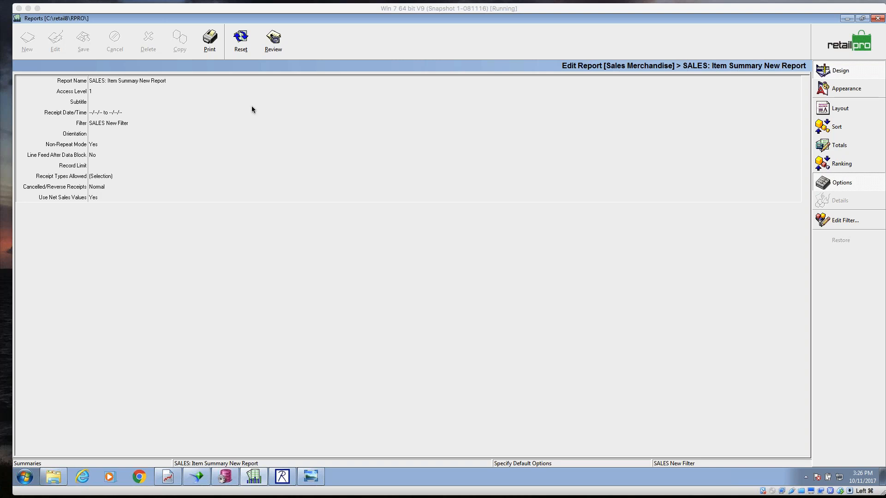
pyautogui.click(165, 121)
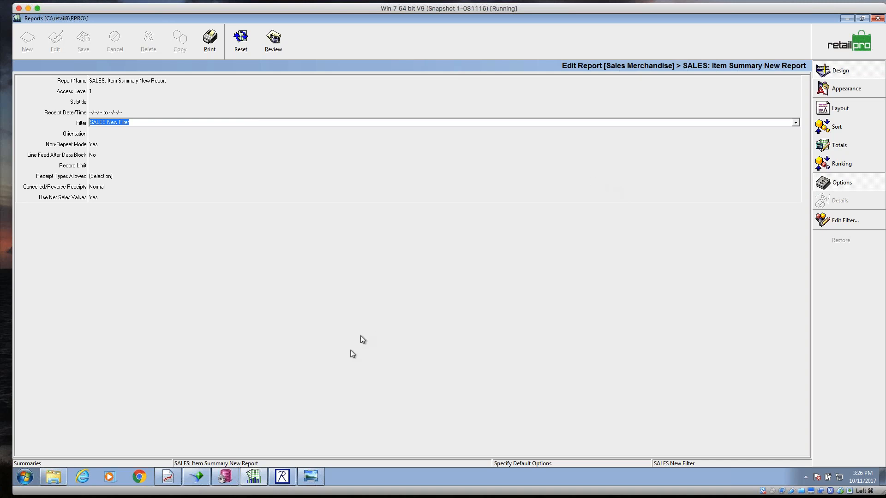
# Step: Switch to Retail Pro Merchant Edition and open its System Preferences
pyautogui.click(282, 478)
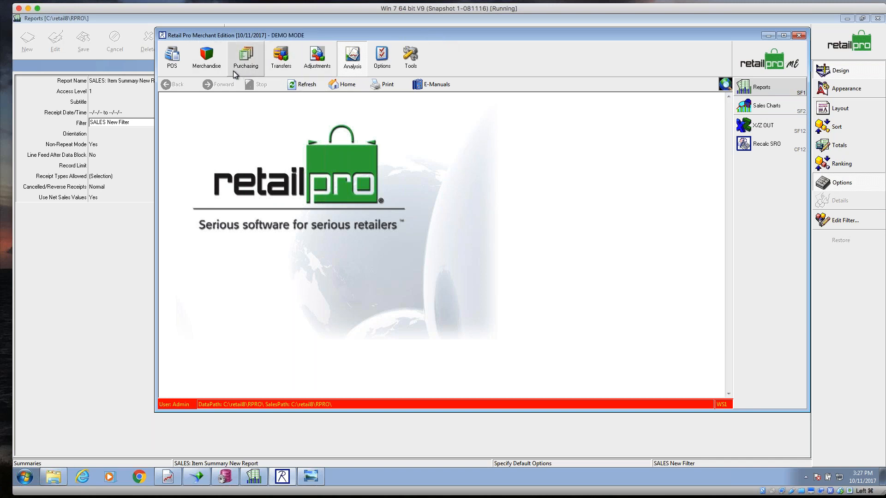
pyautogui.click(382, 56)
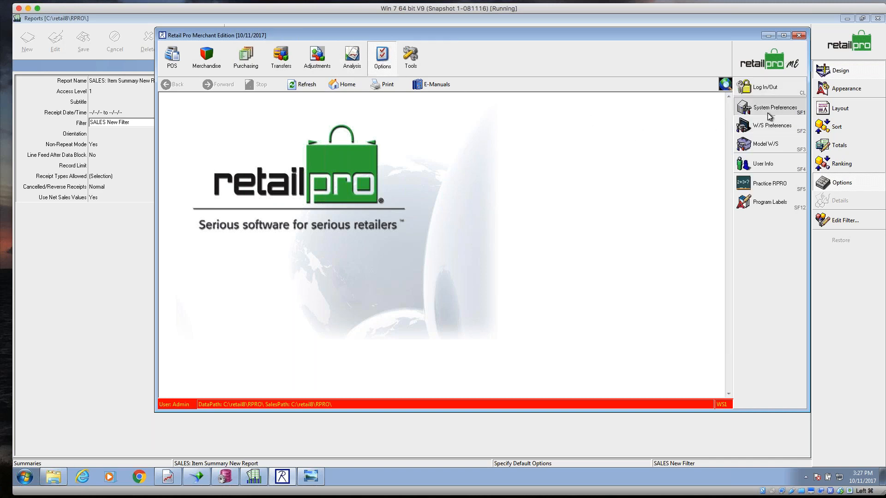
pyautogui.click(770, 116)
pyautogui.click(436, 281)
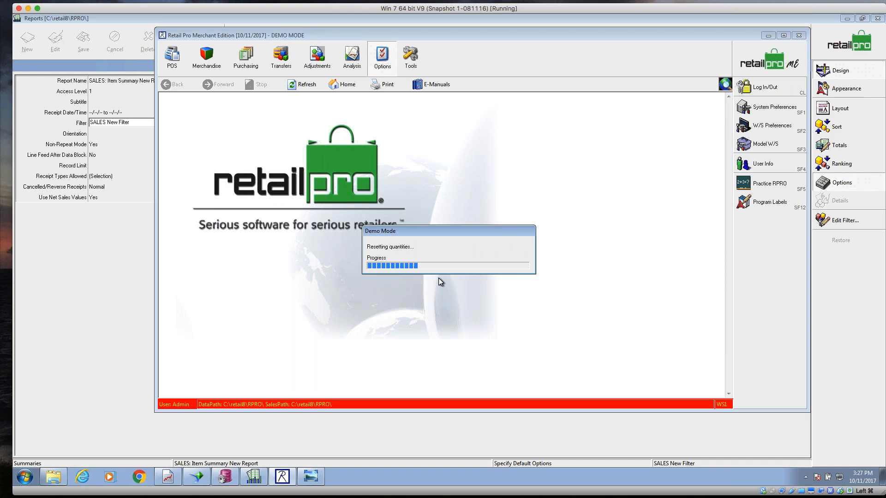
pyautogui.moveTo(432, 9)
pyautogui.mouseDown()
pyautogui.moveTo(431, 72)
pyautogui.moveTo(420, 8)
pyautogui.mouseUp()
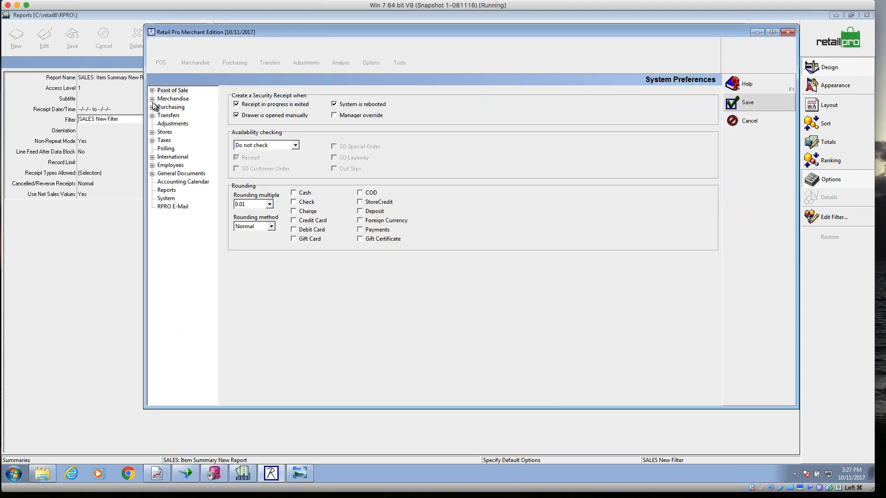
# Step: Inspect the Consign field name and its entry in the Merchandise User-Defined preferences, and save the preferences to leave them
pyautogui.click(152, 98)
pyautogui.click(182, 124)
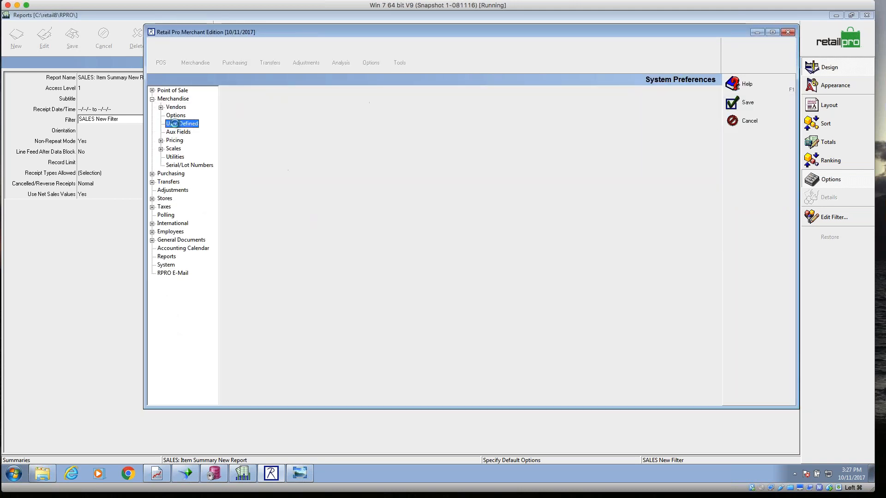
pyautogui.moveTo(262, 156); pyautogui.dragTo(231, 155)
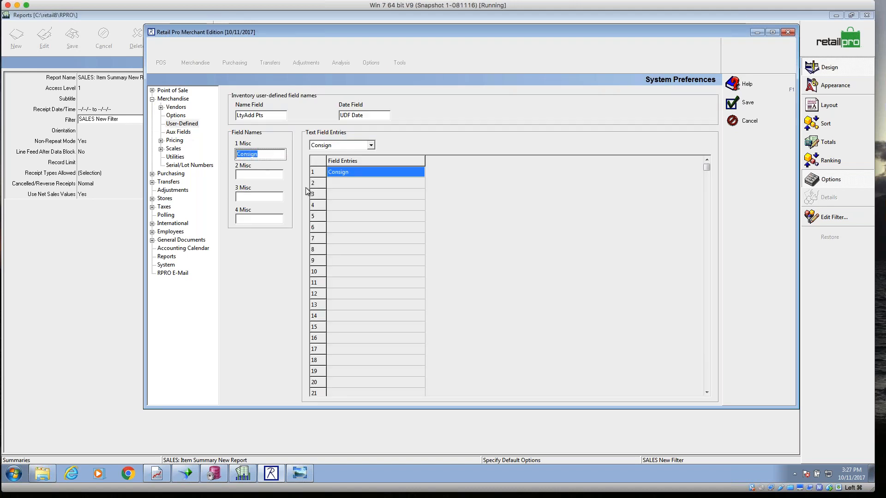
pyautogui.click(349, 175)
pyautogui.hotkey('ctrl', 'c')
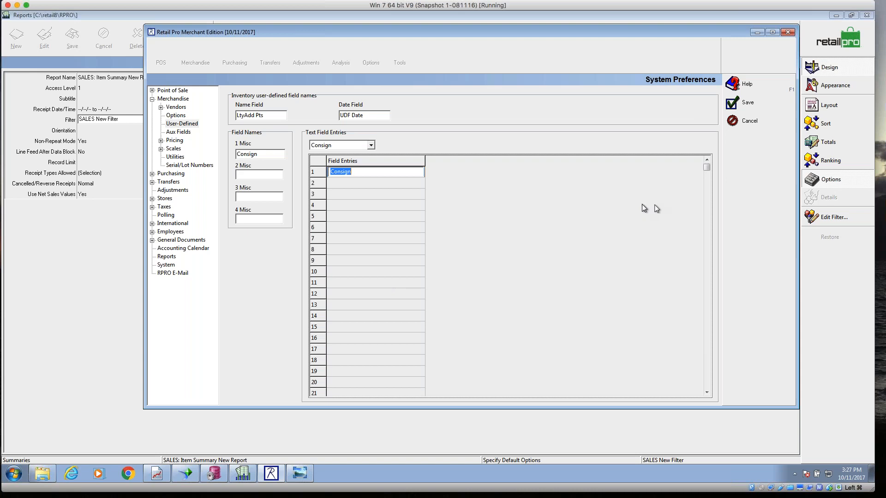
pyautogui.click(753, 111)
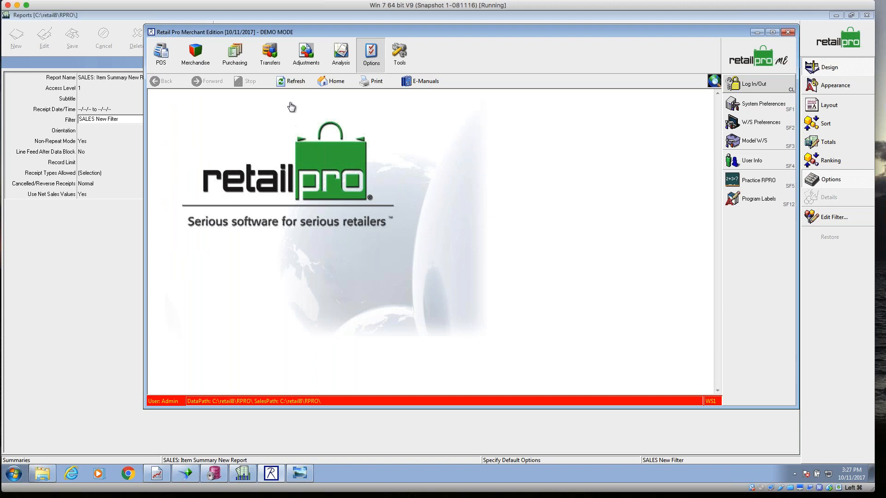
# Step: Open the merchandise inventory list and switch it to continuous edit mode at the Consign cell of item 7846
pyautogui.click(203, 55)
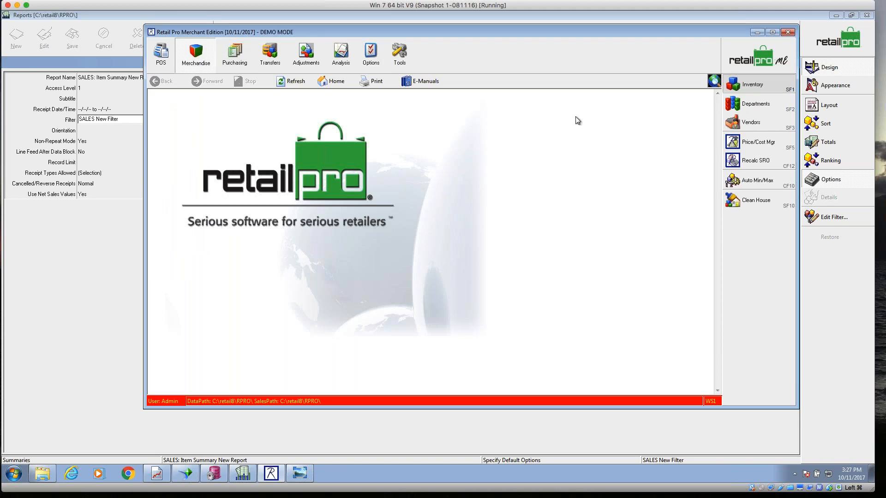
pyautogui.click(753, 85)
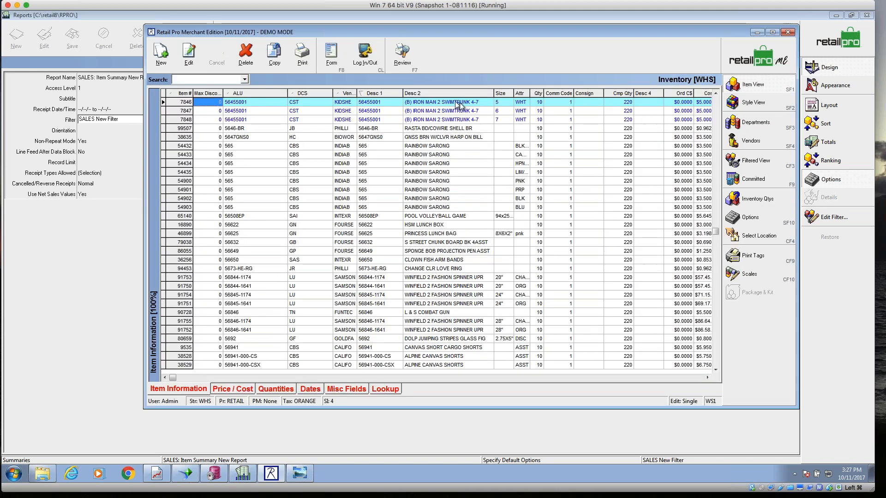
pyautogui.click(595, 103)
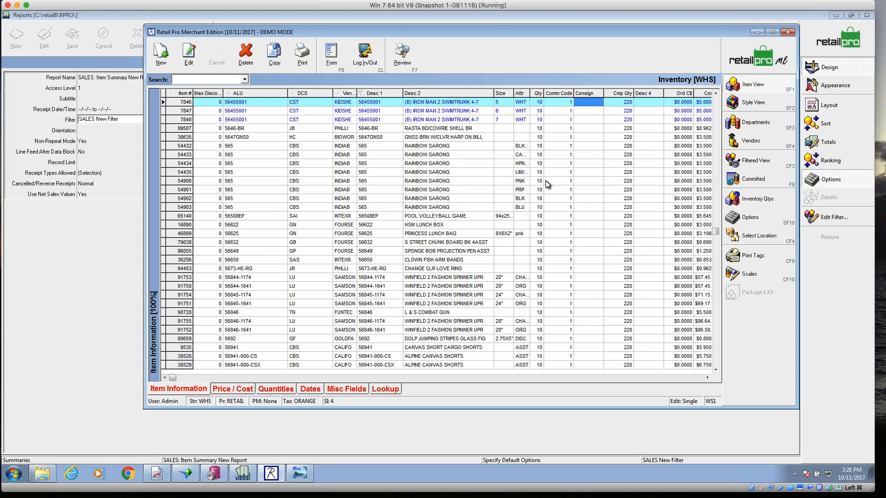
pyautogui.hotkey('ctrl', 'e')
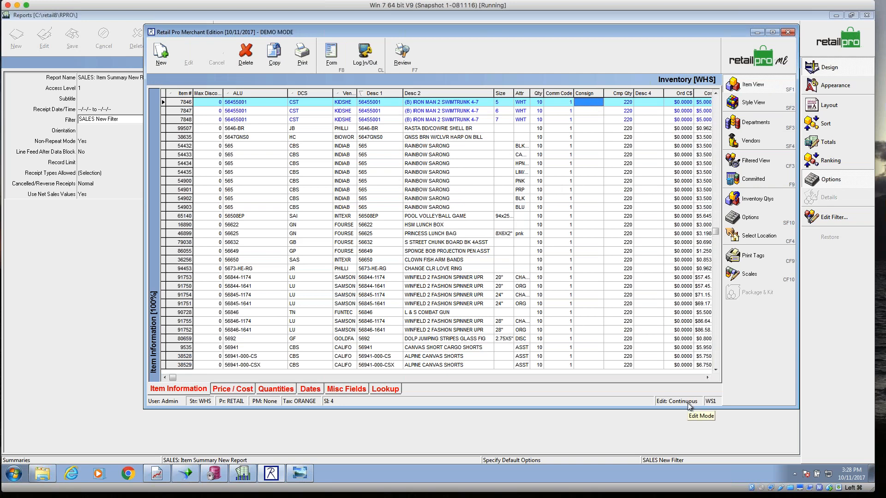
# Step: Set the Consign field to Consign for inventory items 7846, 7847, 7848 and 99507
pyautogui.click(587, 103)
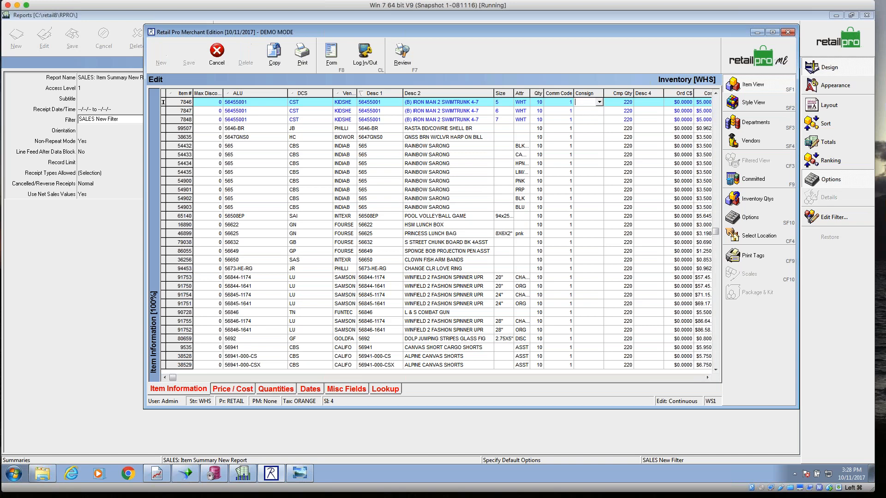
pyautogui.write('Consign')
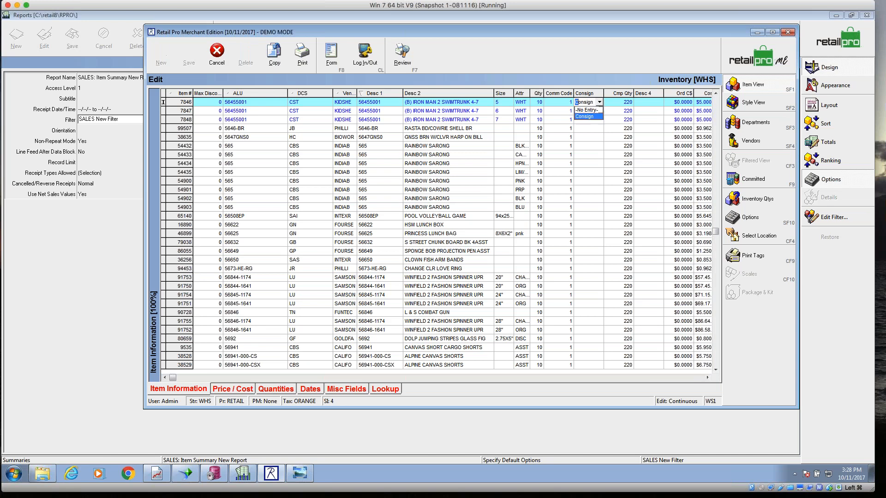
pyautogui.press('Return')
pyautogui.press('Left')
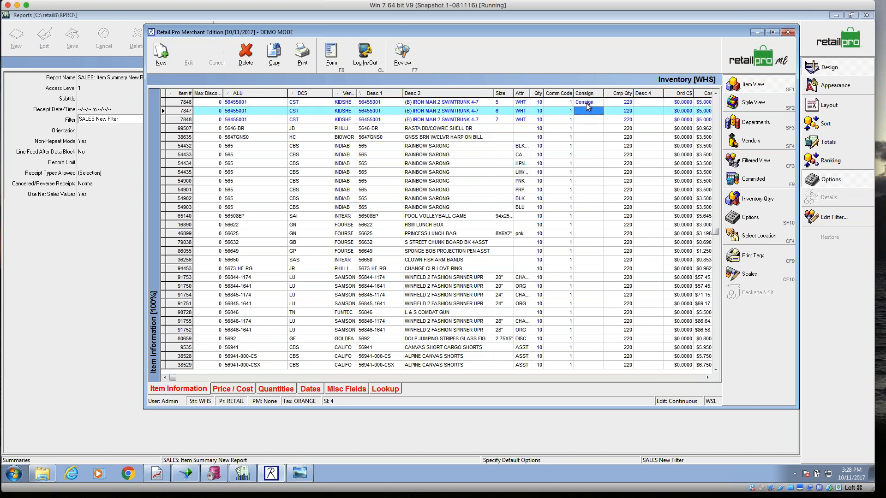
pyautogui.hotkey('ctrl', 'v')
pyautogui.press('Return')
pyautogui.press('Down')
pyautogui.press('Left')
pyautogui.press('Left')
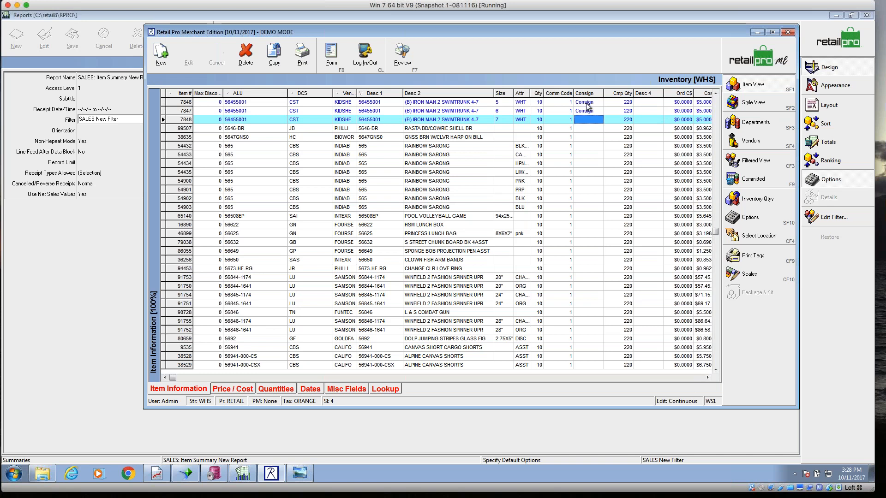
pyautogui.hotkey('ctrl', 'v')
pyautogui.press('Return')
pyautogui.press('Down')
# Step: Set the Consign field to Consign for item 38635 and all RAINBOW SARONG items from 54432 through 54903
pyautogui.press('Left')
pyautogui.hotkey('ctrl', 'v')
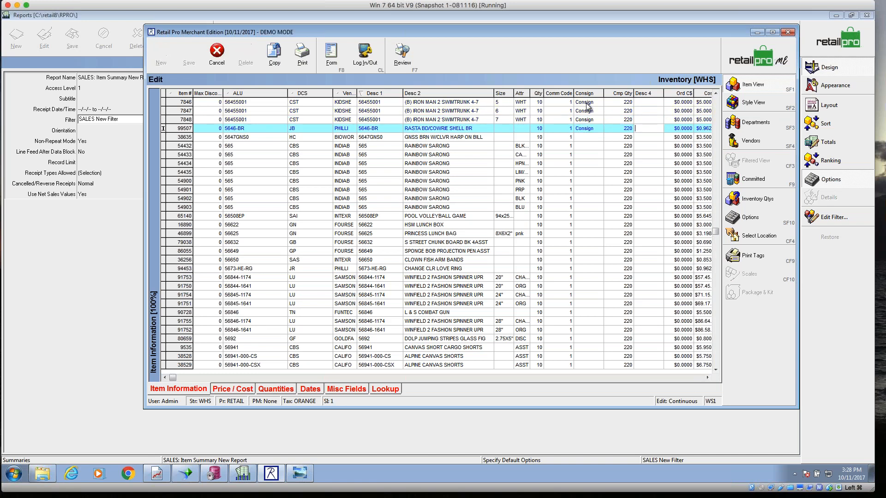
pyautogui.press('Return')
pyautogui.press('Down')
pyautogui.press('Down')
pyautogui.press('Left')
pyautogui.hotkey('ctrl', 'v')
pyautogui.press('Return')
pyautogui.press('Down')
pyautogui.press('Left')
pyautogui.hotkey('ctrl', 'v')
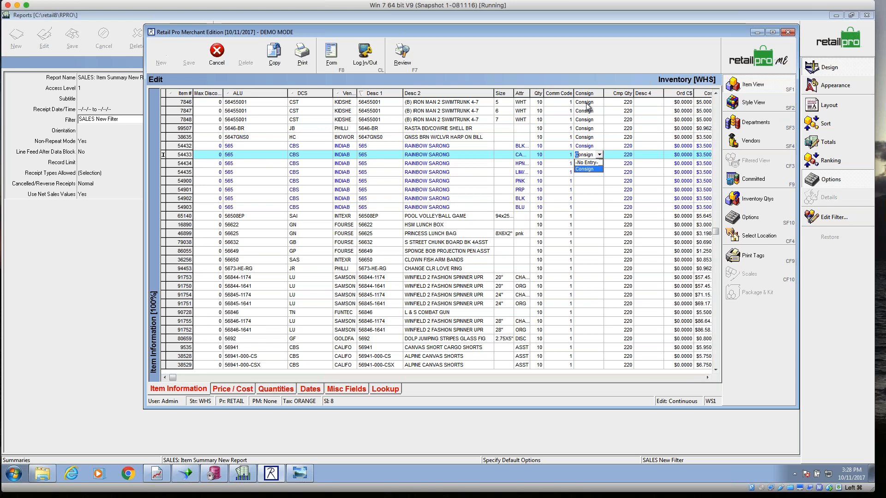
pyautogui.press('Return')
pyautogui.press('Down')
pyautogui.press('Left')
pyautogui.hotkey('ctrl', 'v')
pyautogui.press('Return')
pyautogui.press('Down')
pyautogui.press('Left')
pyautogui.press('Left')
pyautogui.hotkey('ctrl', 'v')
pyautogui.press('Return')
pyautogui.press('Down')
pyautogui.press('Left')
pyautogui.hotkey('ctrl', 'v')
pyautogui.press('Return')
pyautogui.press('Down')
pyautogui.press('Left')
pyautogui.press('Left')
pyautogui.hotkey('ctrl', 'v')
pyautogui.press('Return')
pyautogui.press('Down')
pyautogui.press('Left')
pyautogui.press('Left')
pyautogui.hotkey('ctrl', 'v')
pyautogui.press('Return')
pyautogui.press('Down')
pyautogui.press('Left')
pyautogui.press('Left')
pyautogui.hotkey('ctrl', 'v')
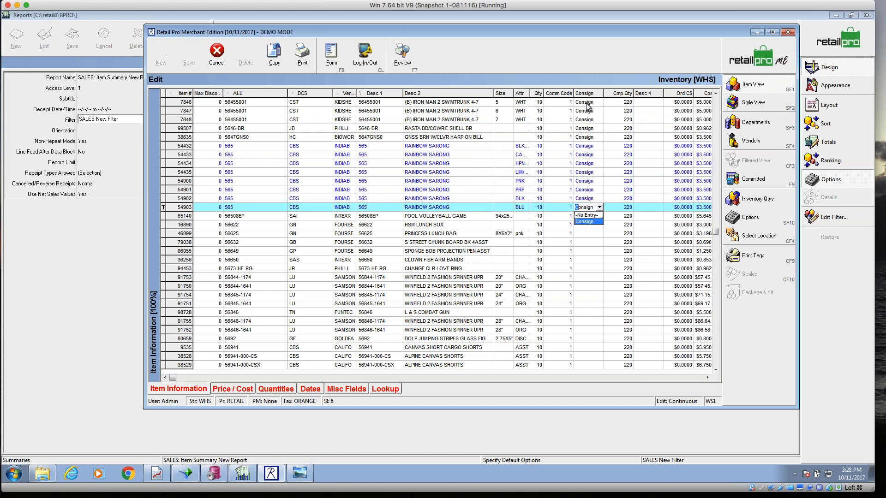
pyautogui.press('Return')
pyautogui.press('Down')
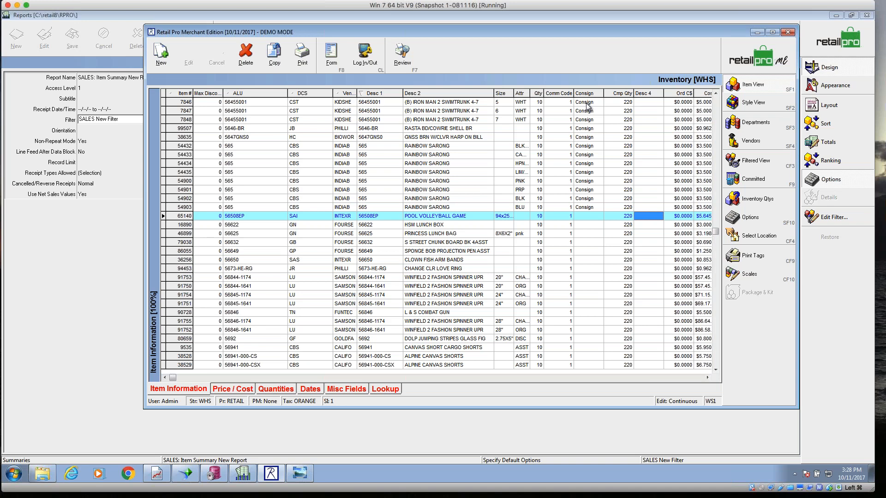
# Step: Close Retail Pro Merchant Edition and open the INVENTORY: On Hand Summary report for editing in Reports
pyautogui.click(788, 32)
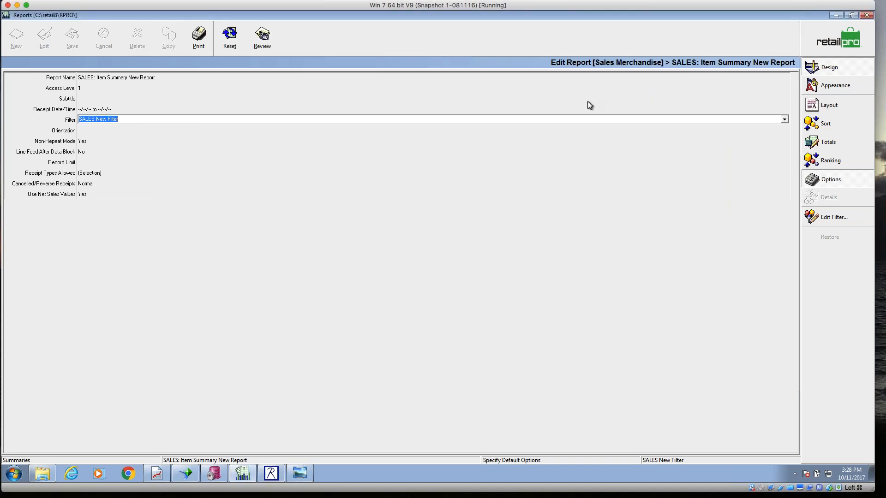
pyautogui.click(831, 46)
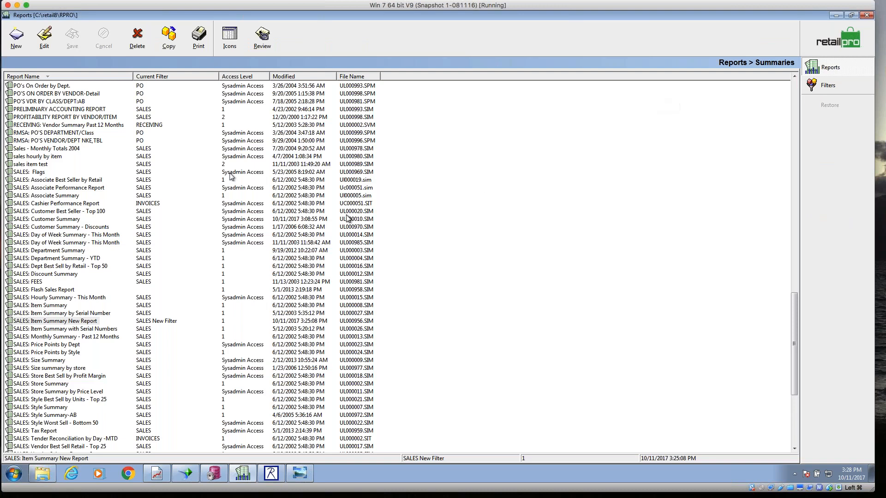
pyautogui.click(67, 196)
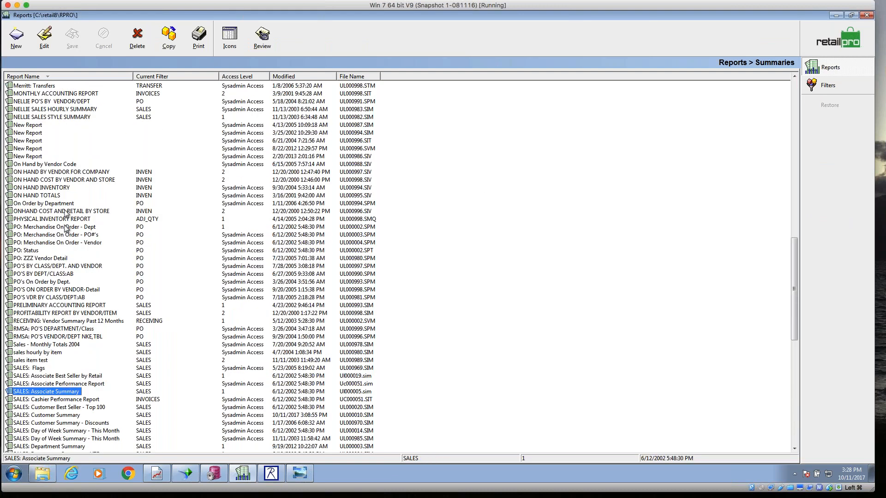
pyautogui.scroll(14, 62, 171)
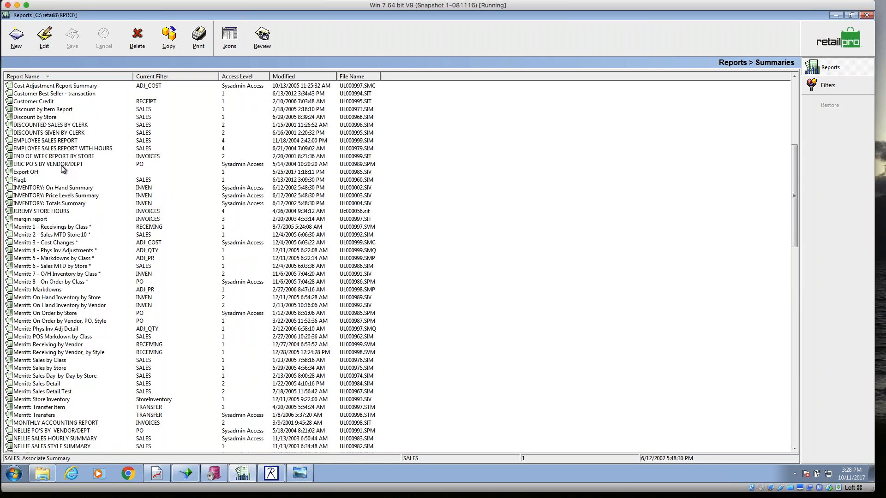
pyautogui.scroll(6, 62, 169)
pyautogui.scroll(-4, 63, 176)
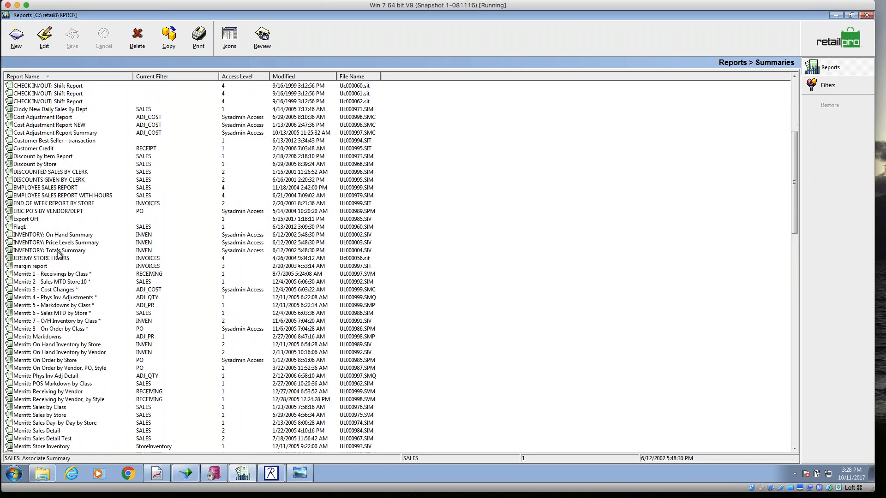
pyautogui.click(52, 235)
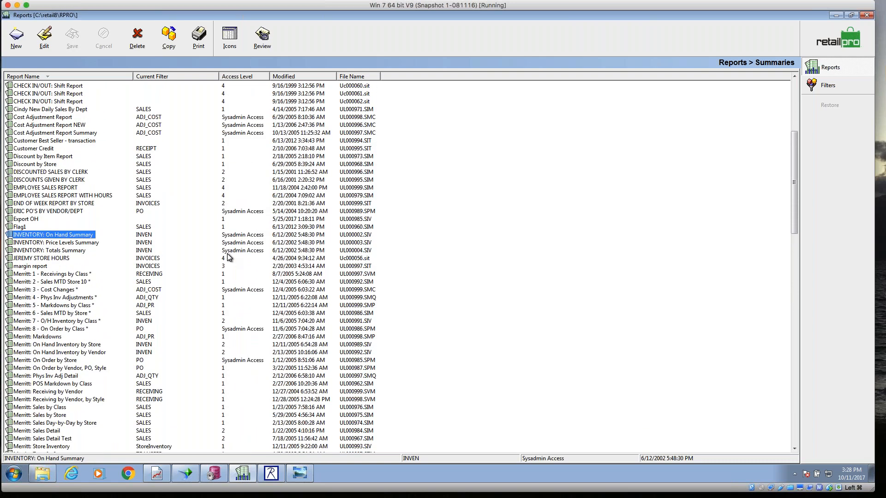
pyautogui.click(44, 36)
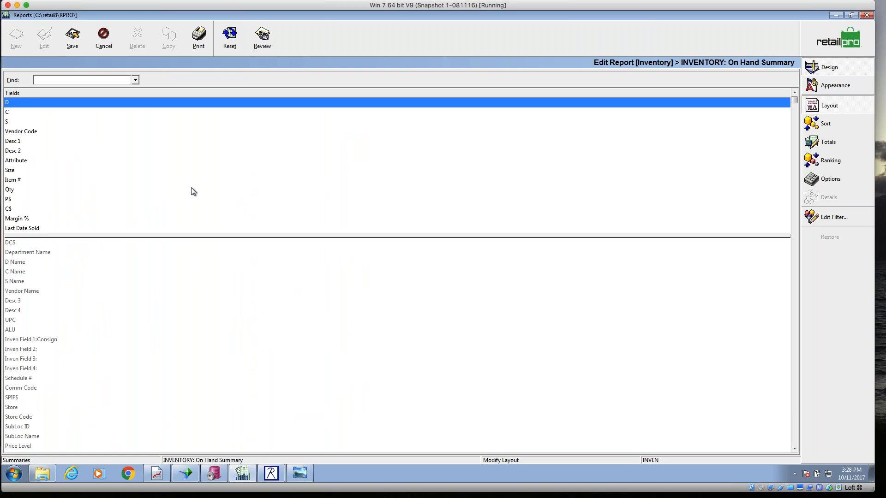
# Step: Make Inven Field 1:Consign the first sort field of the INVENTORY: On Hand Summary report, ahead of D
pyautogui.click(824, 124)
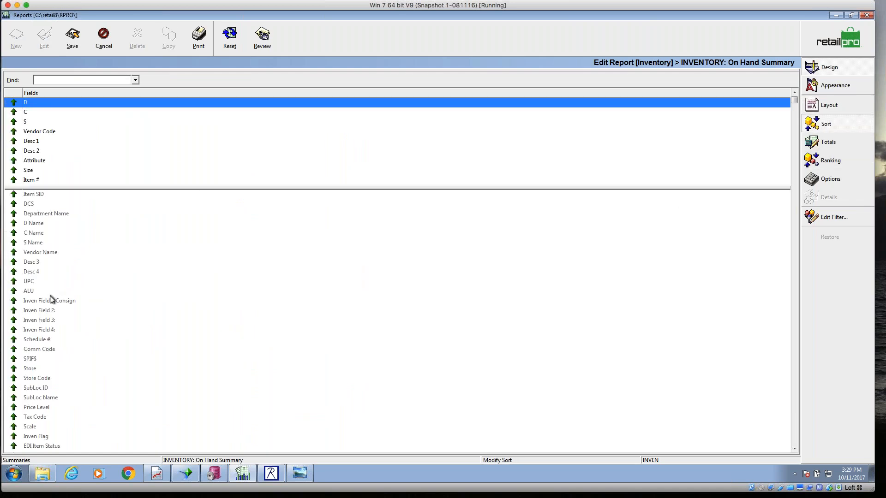
pyautogui.moveTo(79, 303); pyautogui.dragTo(79, 102)
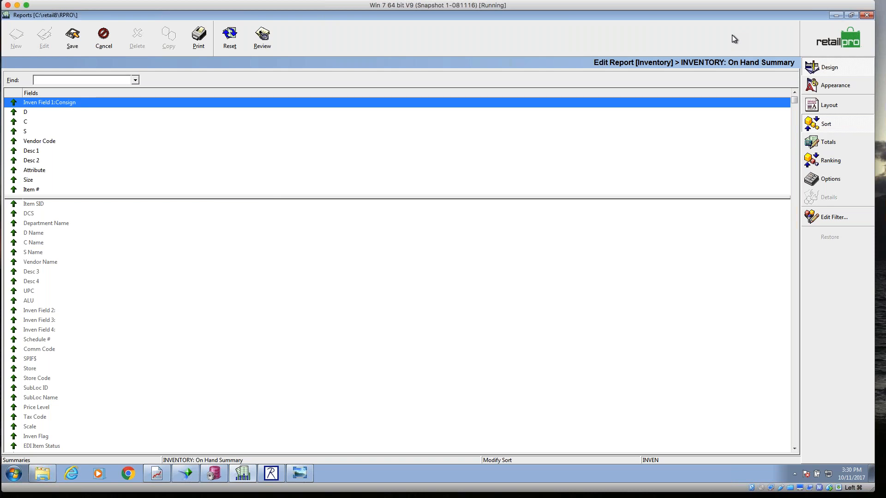
# Step: Remove Inven Field 1:Consign from the sort fields of the INVENTORY: On Hand Summary report and save the report
pyautogui.doubleClick(48, 103)
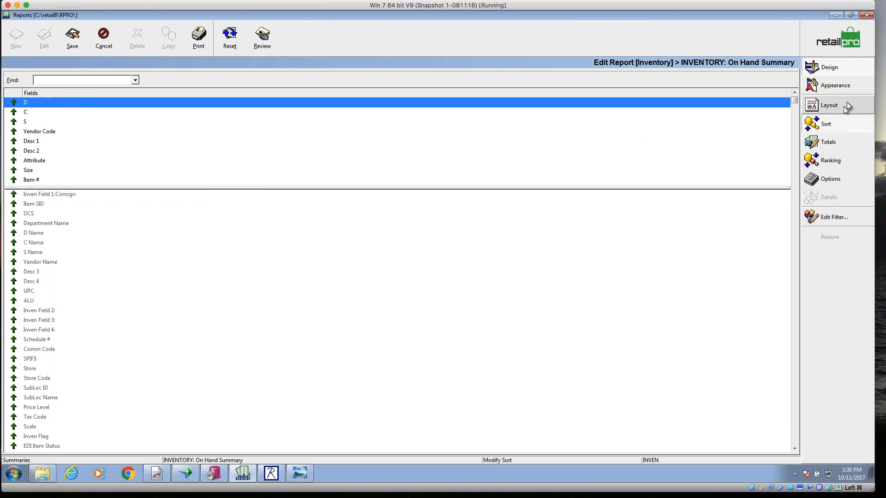
pyautogui.click(833, 78)
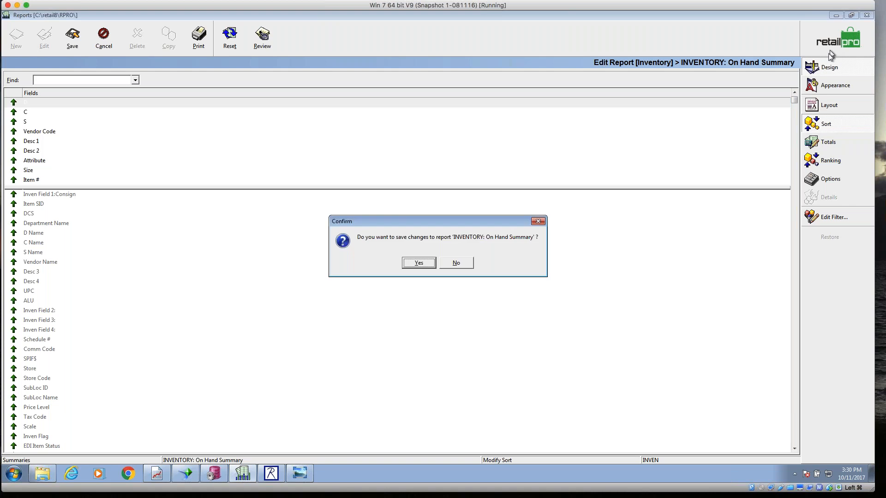
pyautogui.click(419, 261)
# Step: Open SALES New Filter for editing and examine its included and available filter elements, including the auxiliary fields
pyautogui.click(828, 85)
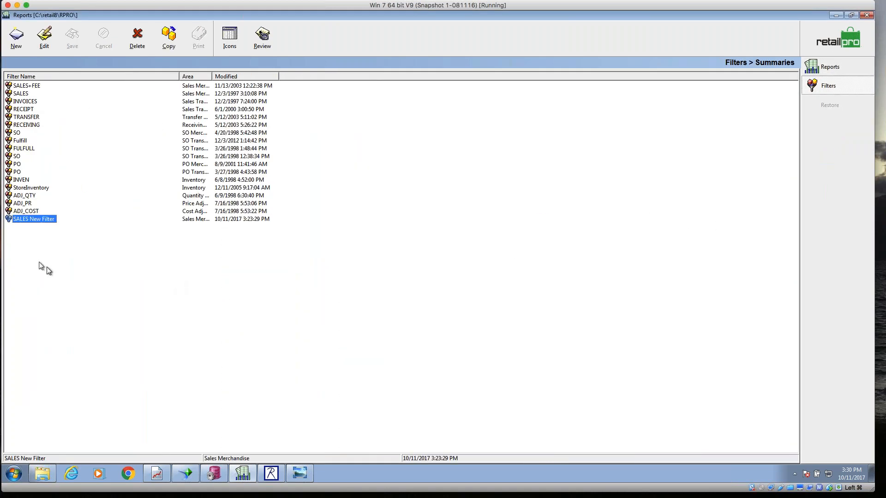
pyautogui.click(44, 37)
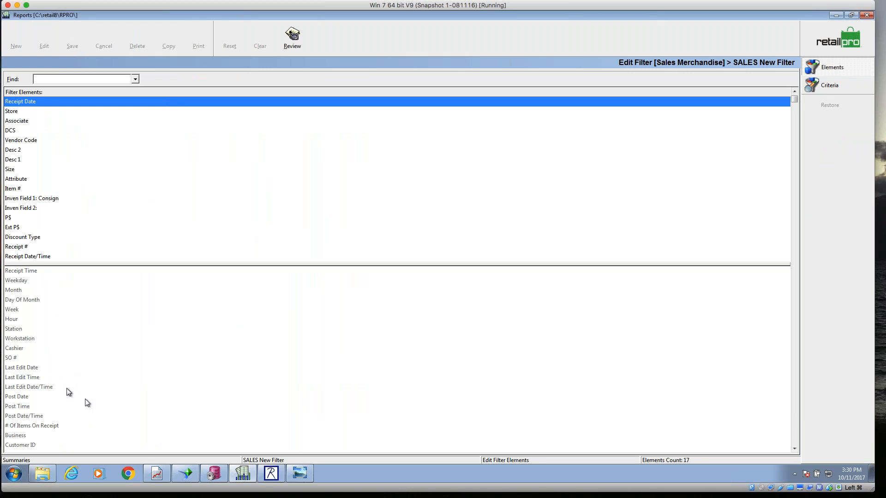
pyautogui.click(794, 448)
pyautogui.click(794, 448)
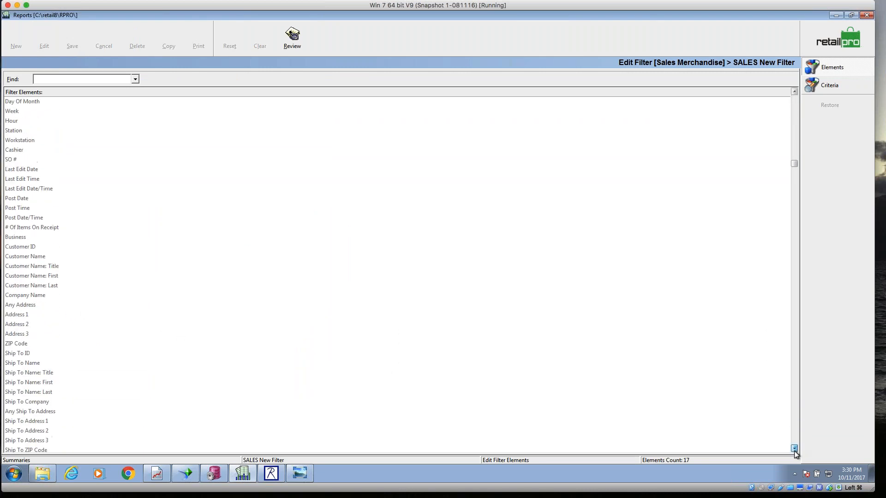
pyautogui.click(795, 448)
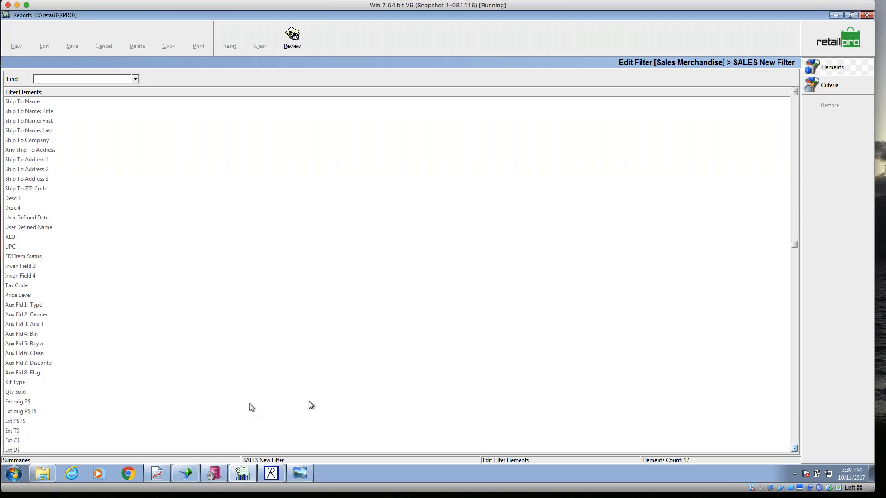
pyautogui.click(30, 306)
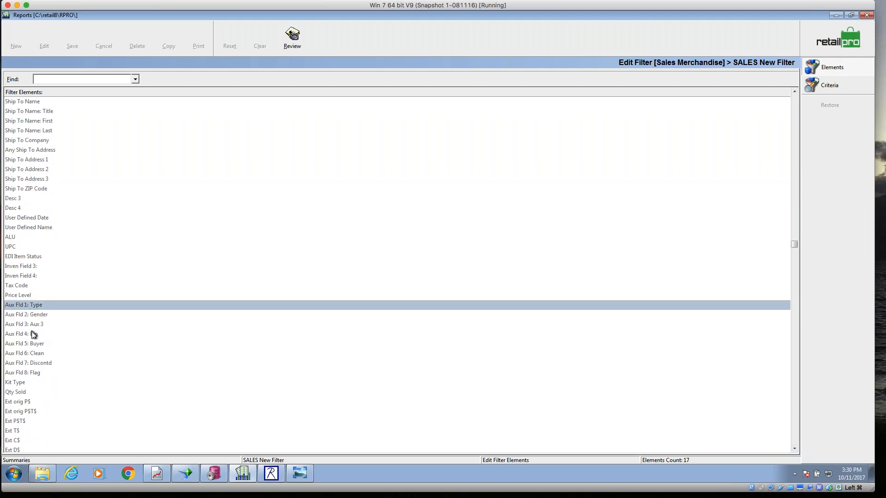
pyautogui.click(794, 440)
pyautogui.click(795, 440)
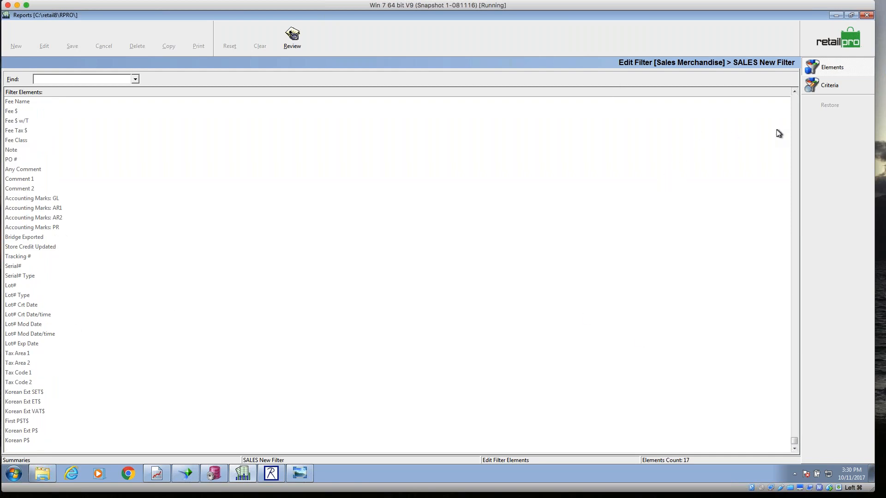
pyautogui.click(794, 119)
pyautogui.click(794, 119)
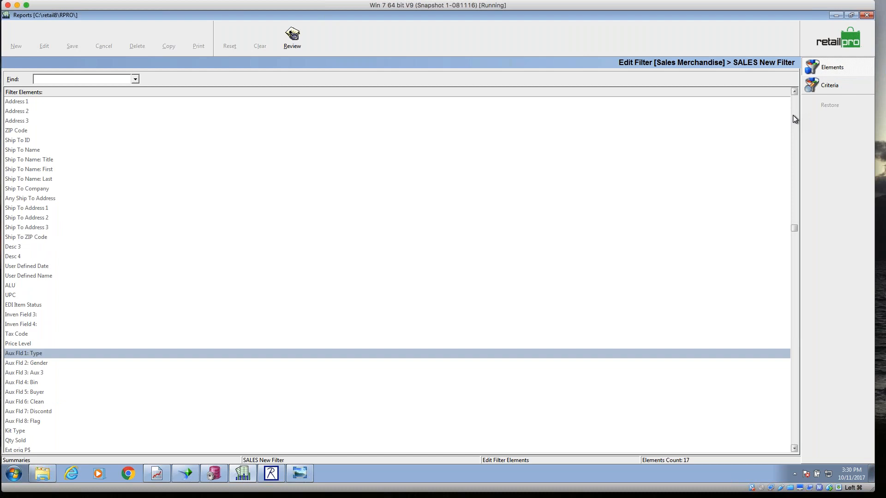
pyautogui.click(794, 119)
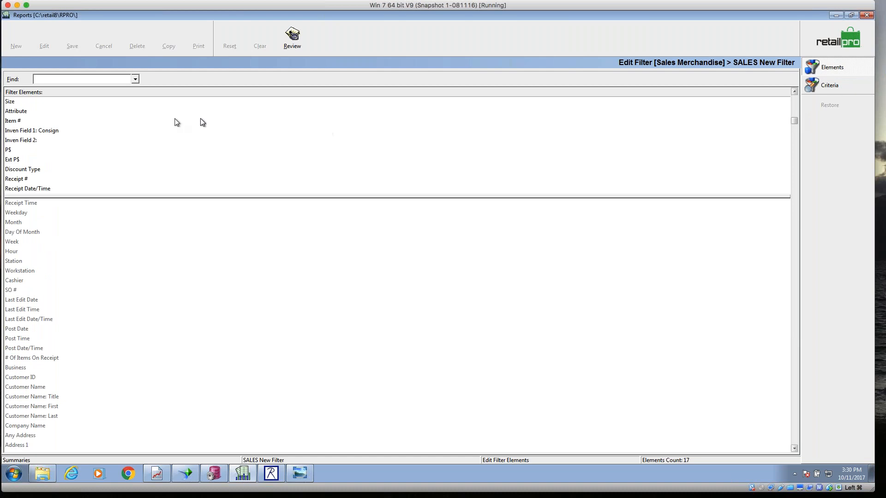
# Step: Look up the selectable values for the Inven Field 1: Consign criterion, and close SALES New Filter with its changes saved
pyautogui.click(24, 131)
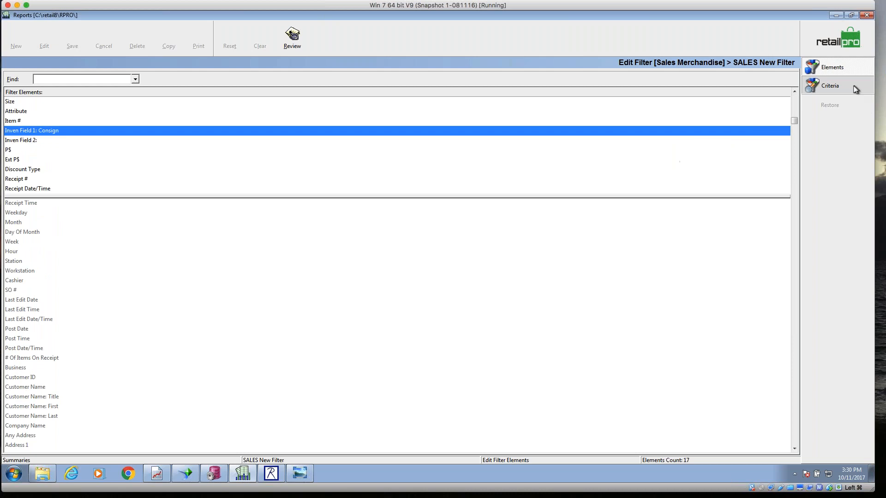
pyautogui.click(830, 85)
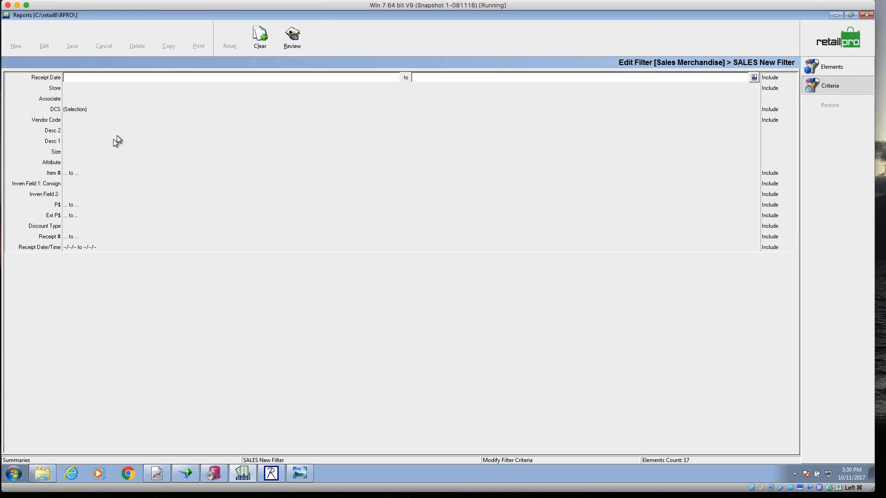
pyautogui.click(72, 184)
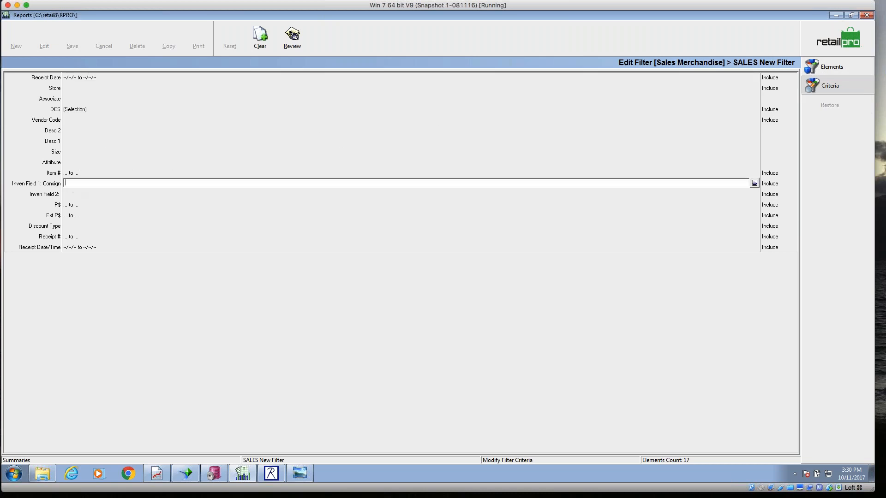
pyautogui.click(755, 183)
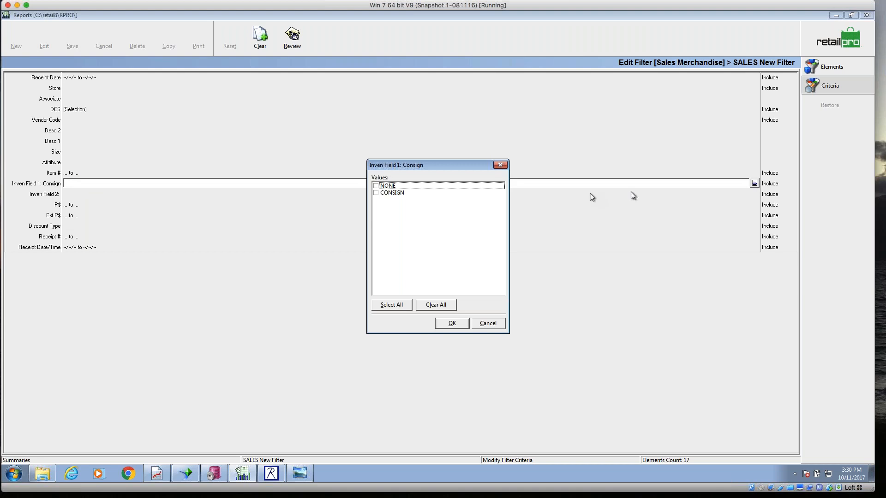
pyautogui.click(501, 165)
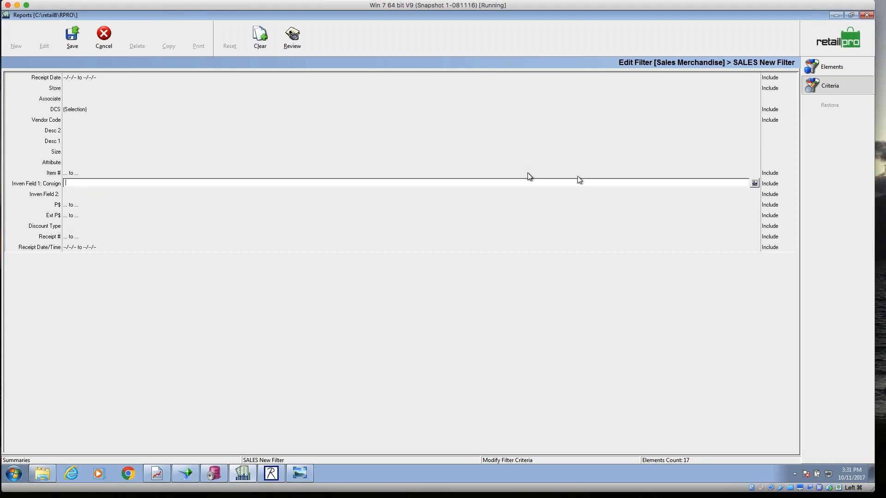
pyautogui.click(831, 42)
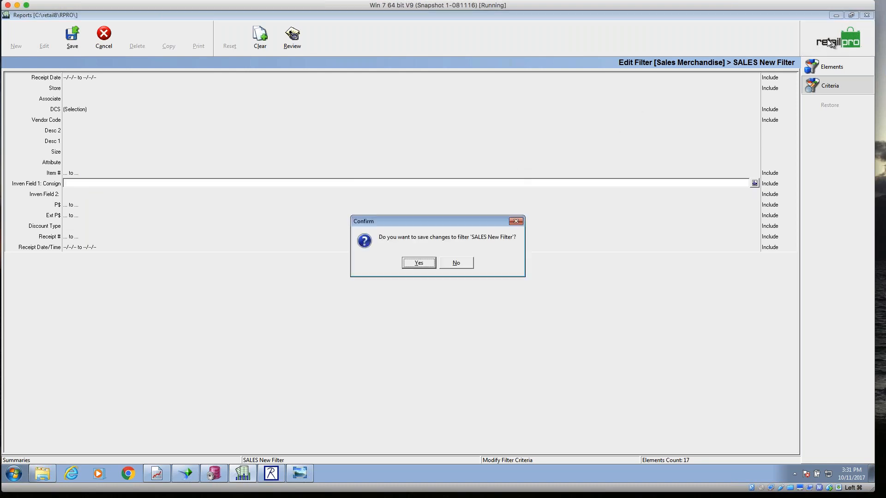
pyautogui.click(419, 263)
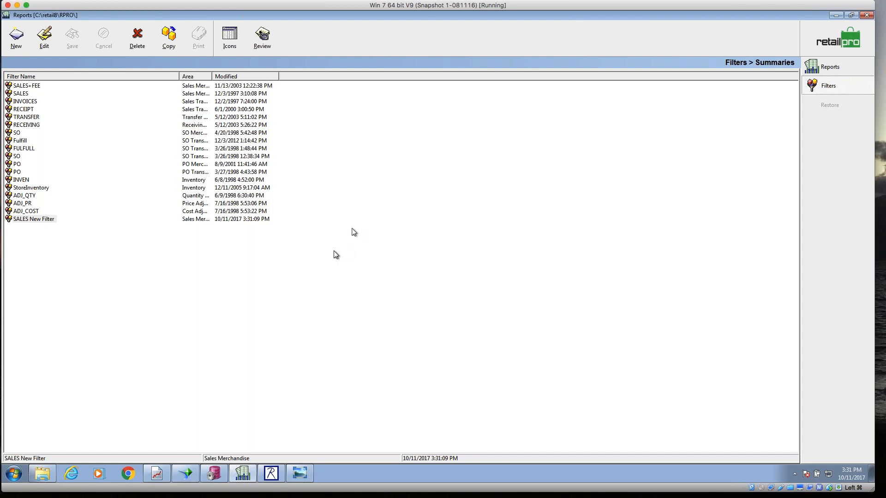
# Step: Go to the Journals reports and look over SALES: Receipt Journal and SALES: Receipt Journal with Item Detail
pyautogui.click(815, 35)
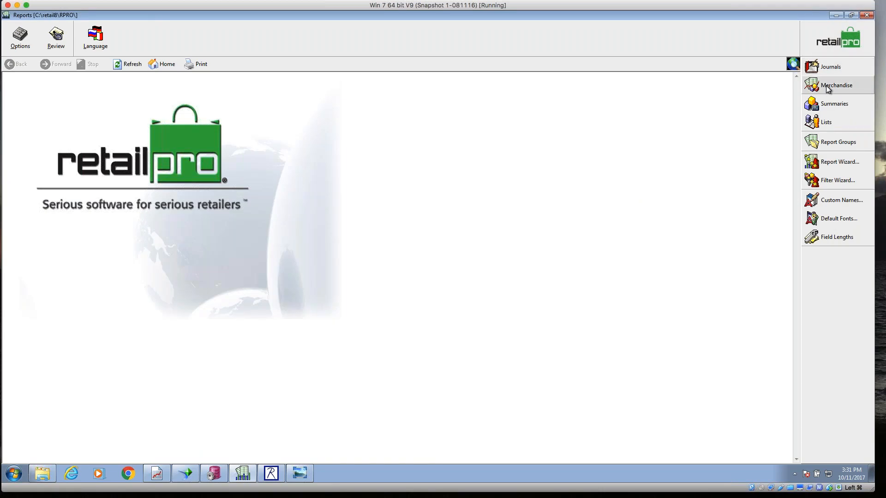
pyautogui.click(824, 67)
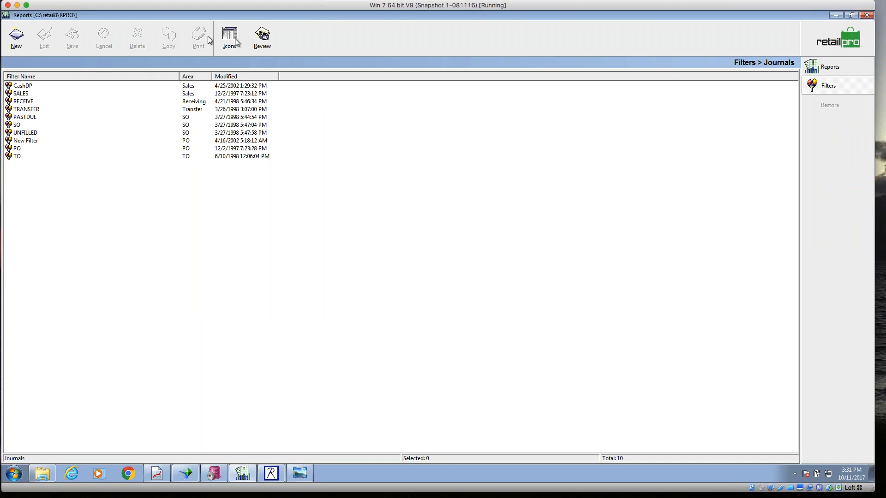
pyautogui.click(821, 68)
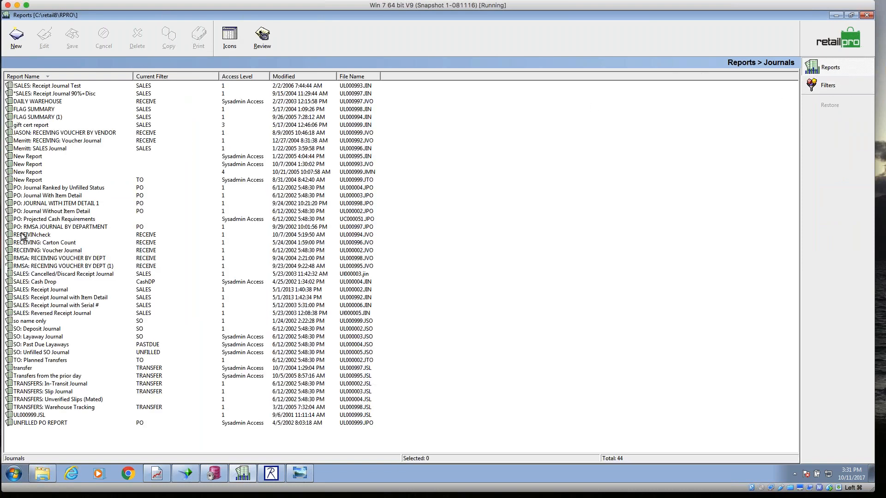
pyautogui.click(45, 291)
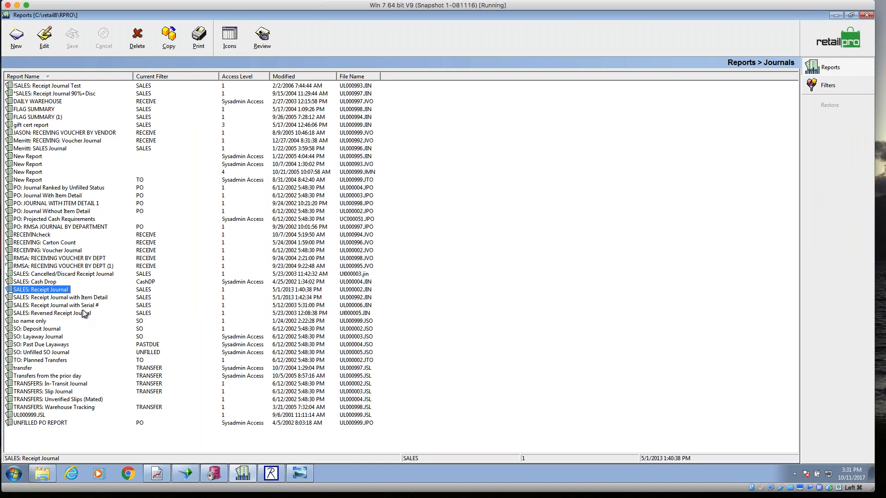
pyautogui.click(69, 299)
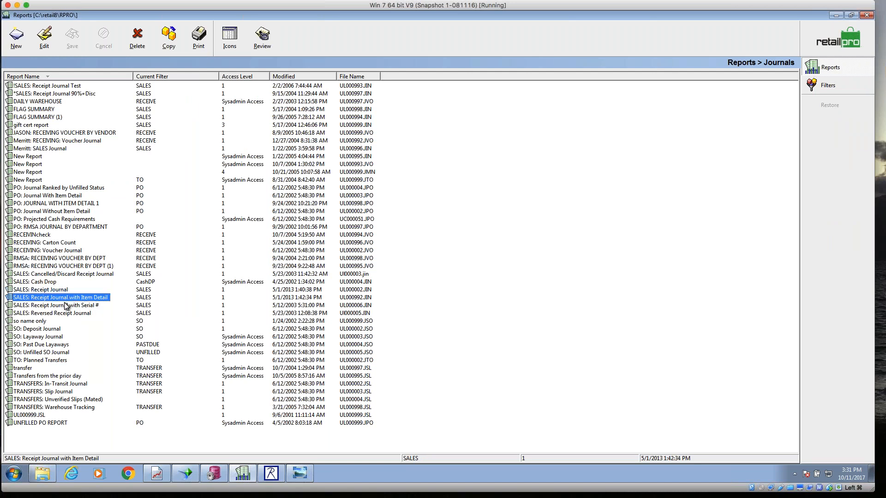
# Step: Open SALES: Receipt Journal for editing, try moving Document SID out of the sort fields, and close it without saving
pyautogui.click(39, 290)
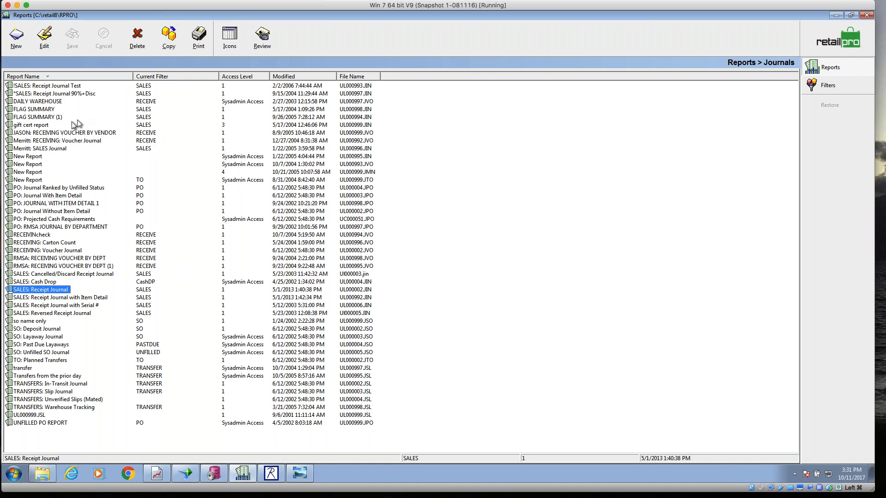
pyautogui.click(44, 37)
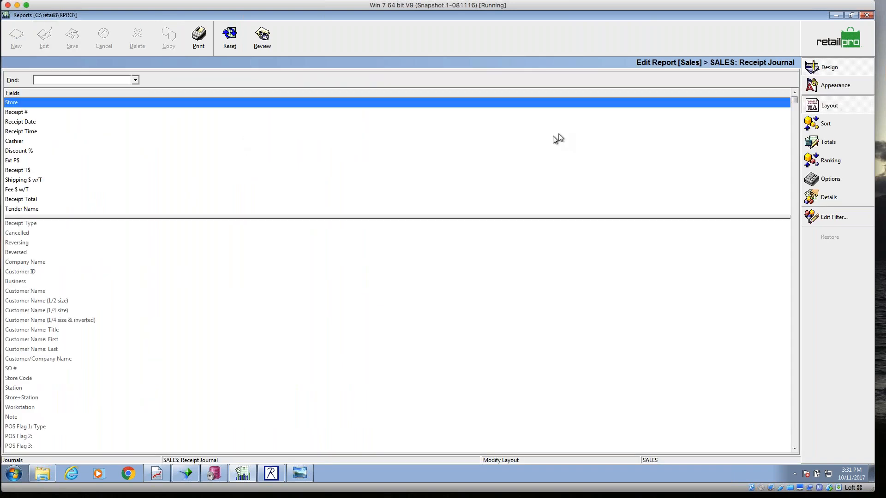
pyautogui.click(831, 125)
pyautogui.click(70, 114)
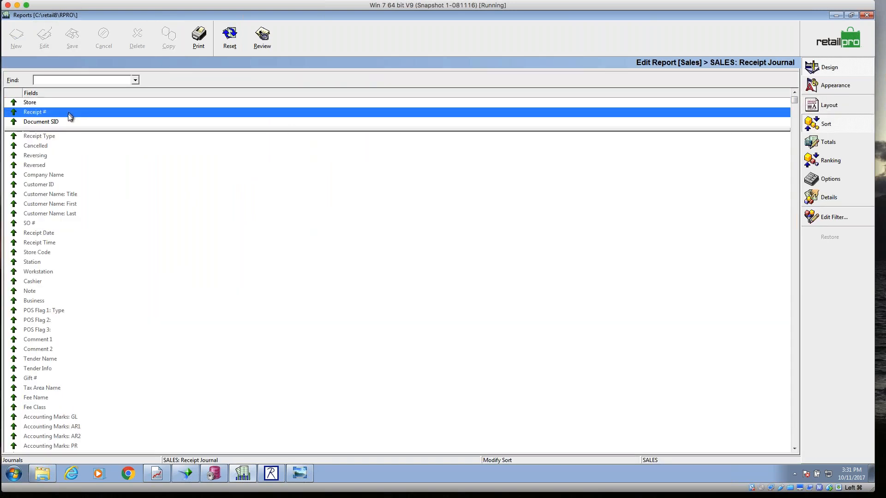
pyautogui.click(71, 122)
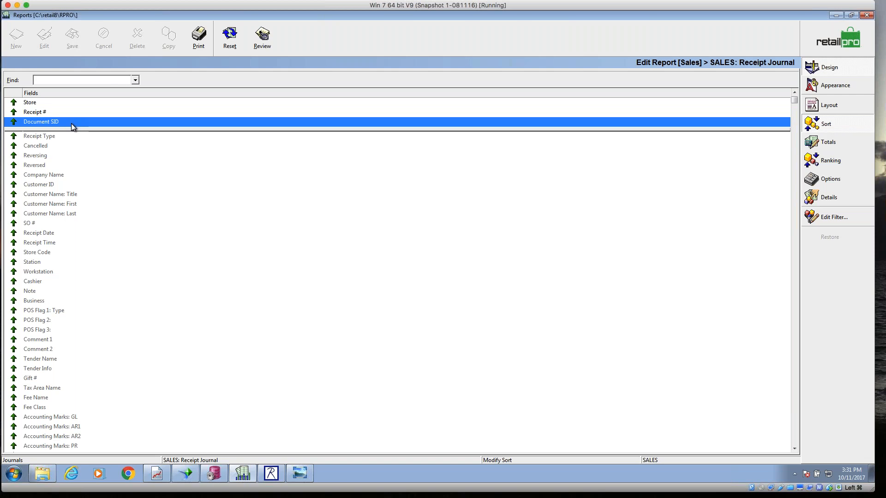
pyautogui.moveTo(71, 124)
pyautogui.mouseDown()
pyautogui.moveTo(3, 147)
pyautogui.moveTo(77, 137)
pyautogui.mouseUp()
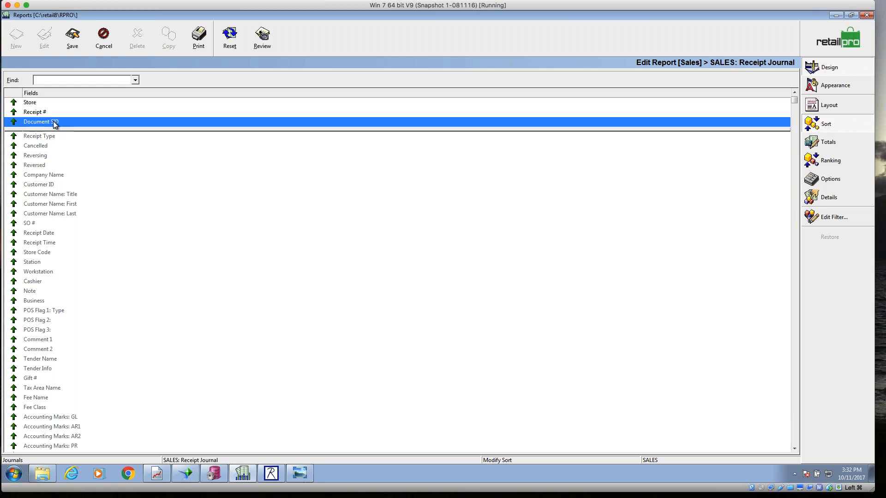
pyautogui.click(827, 105)
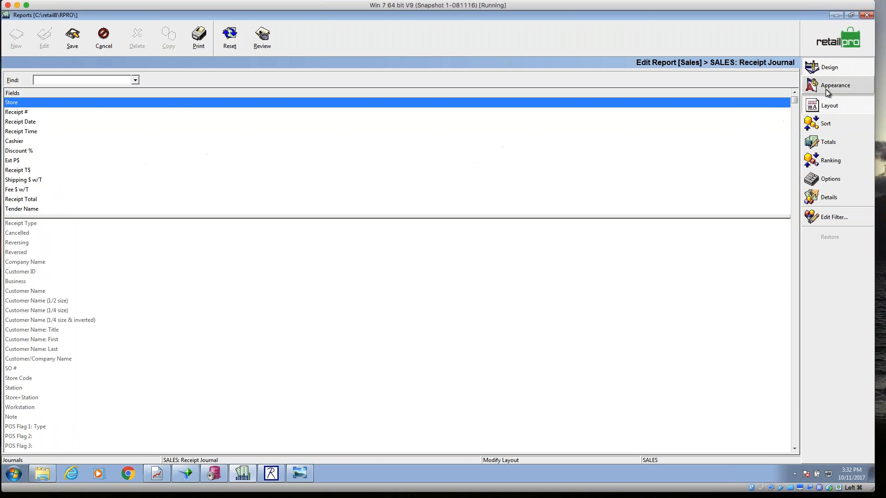
pyautogui.click(847, 52)
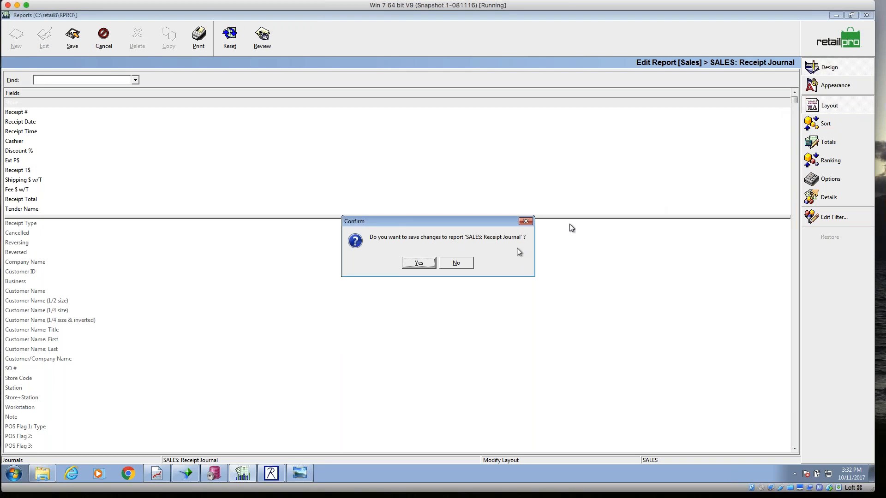
pyautogui.click(456, 264)
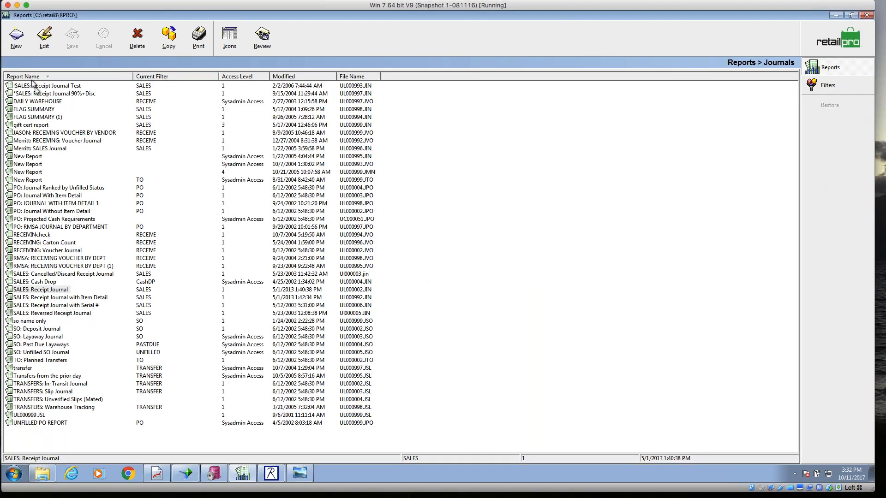
# Step: Copy SALES: Receipt Journal as "SALES: Receipt Journal with item Detail2" and open the copy for editing
pyautogui.click(62, 290)
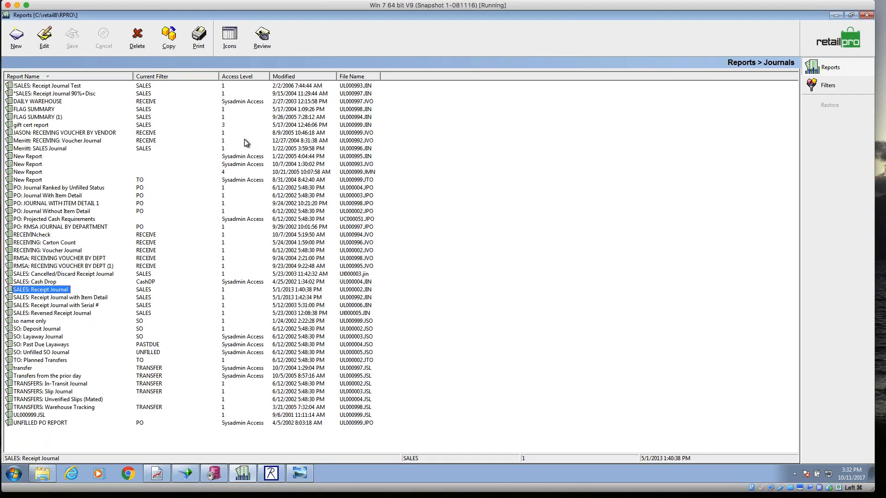
pyautogui.click(168, 35)
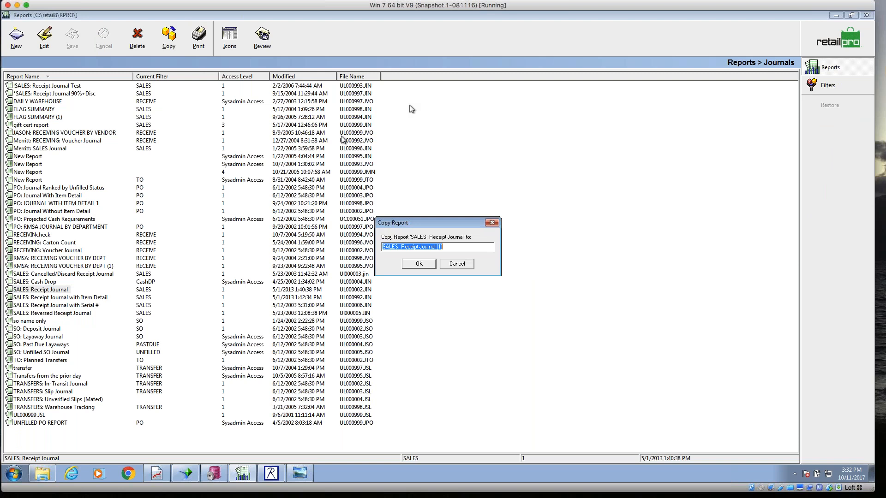
pyautogui.click(475, 246)
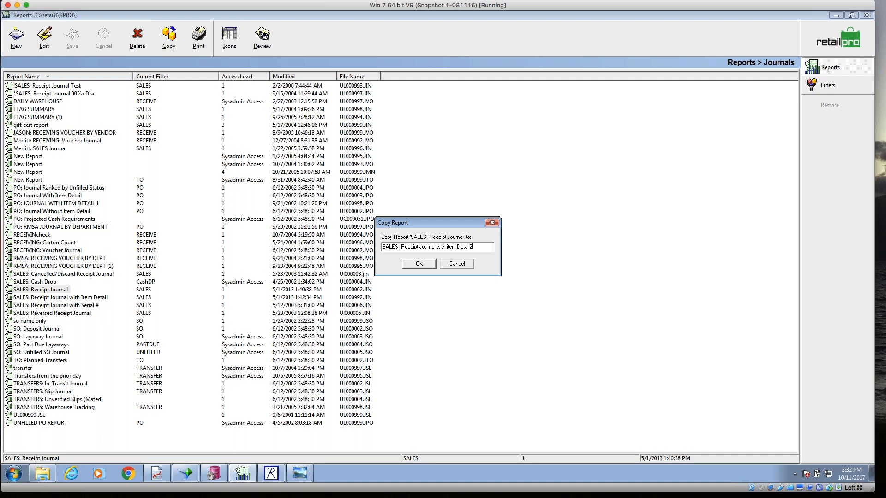
pyautogui.moveTo(476, 247); pyautogui.dragTo(364, 246)
pyautogui.click(420, 265)
pyautogui.click(74, 306)
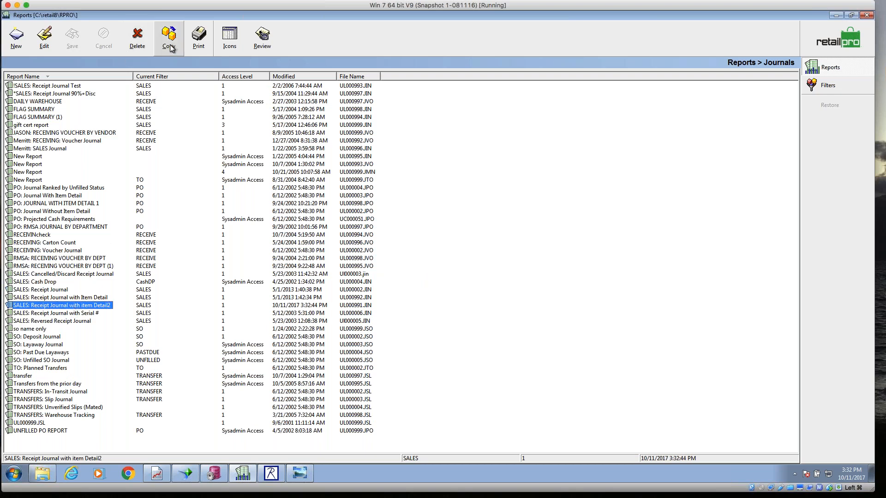
pyautogui.click(44, 37)
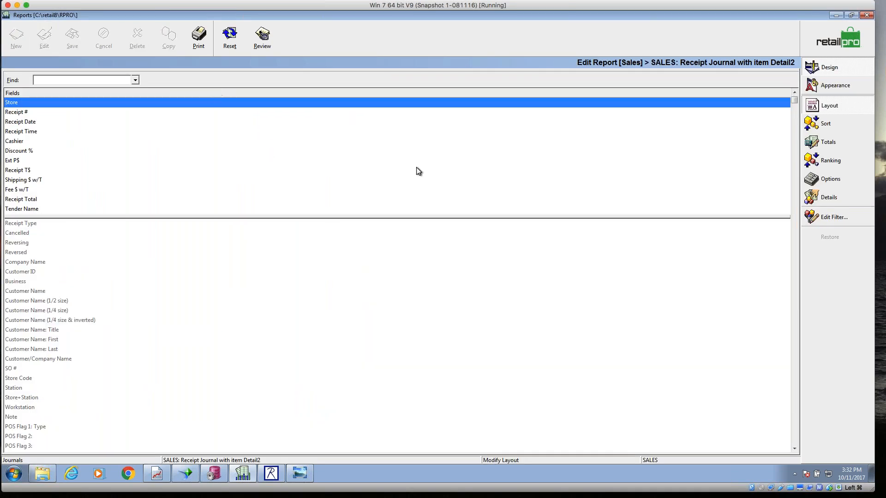
# Step: Examine the report's sort fields Store, Receipt # and Document SID, and check Receipt # in the layout fields
pyautogui.click(831, 122)
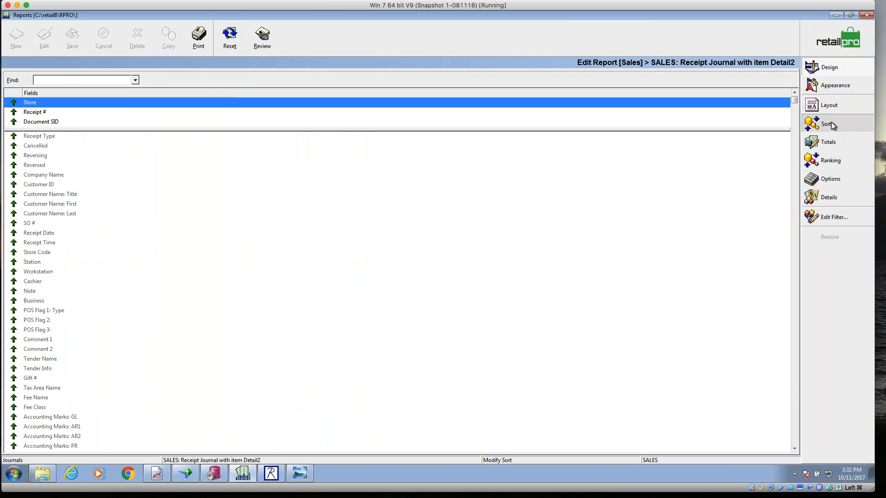
pyautogui.click(49, 115)
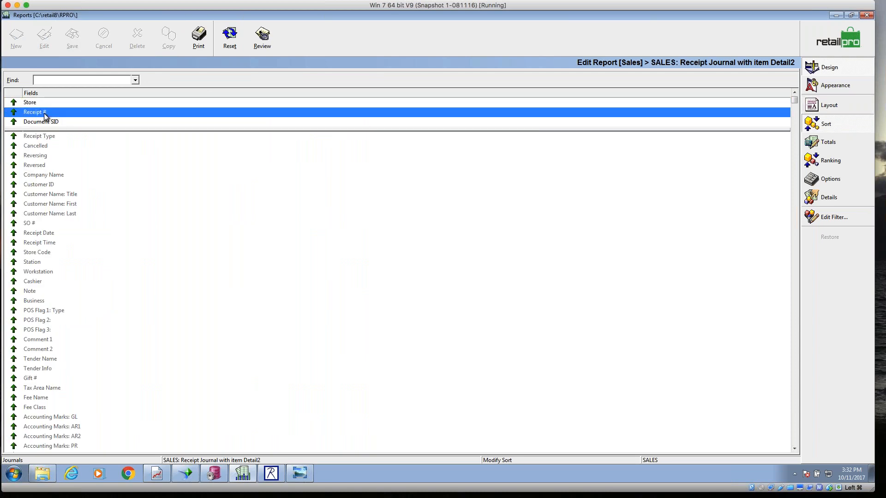
pyautogui.click(51, 123)
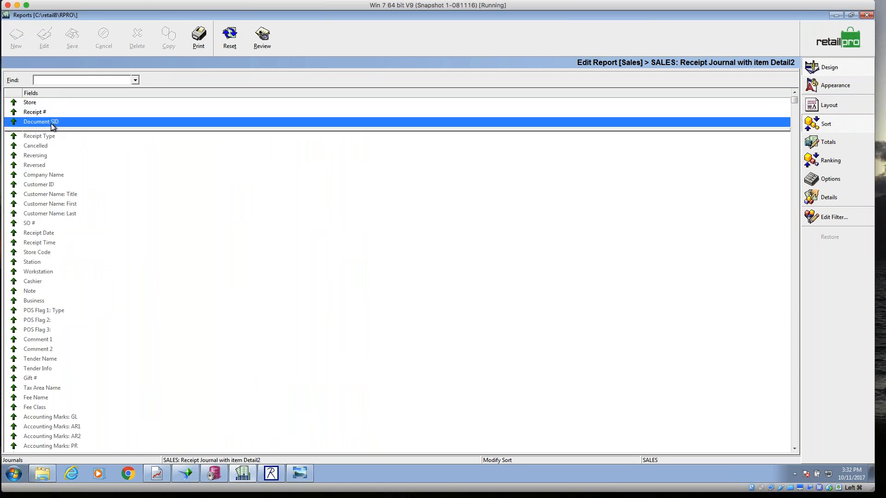
pyautogui.click(46, 113)
pyautogui.click(45, 105)
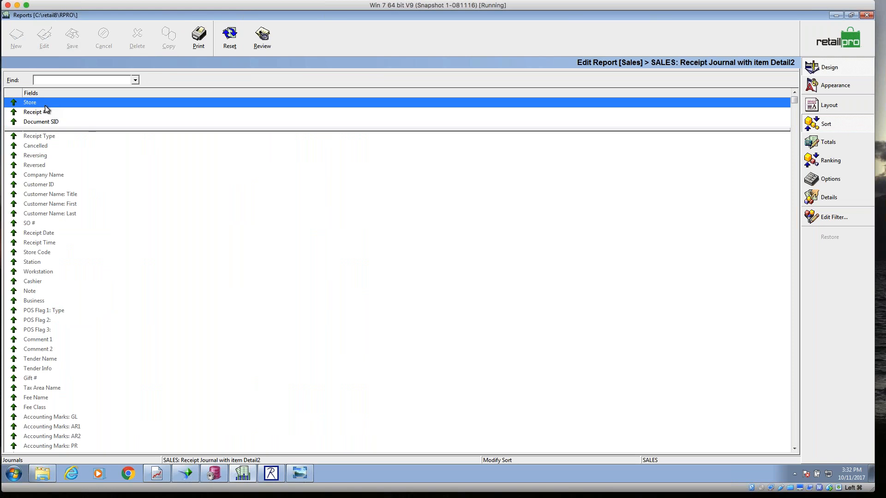
pyautogui.moveTo(45, 106); pyautogui.dragTo(92, 112)
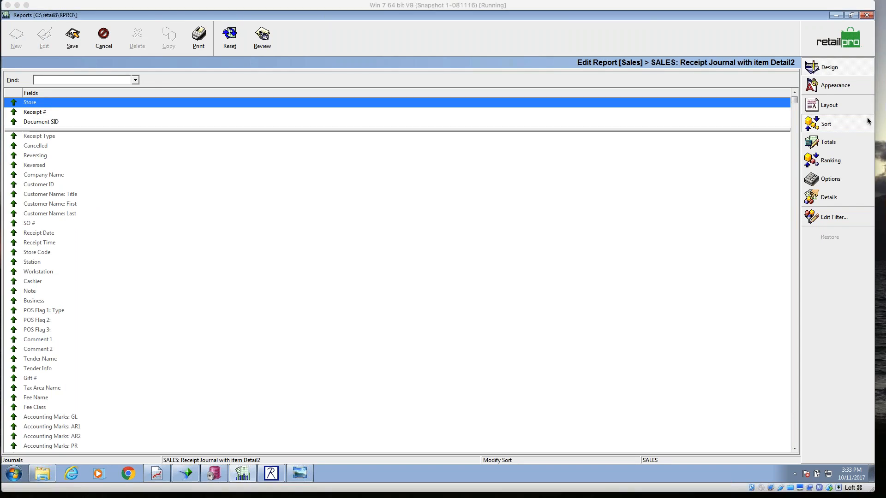
pyautogui.click(837, 111)
pyautogui.click(35, 112)
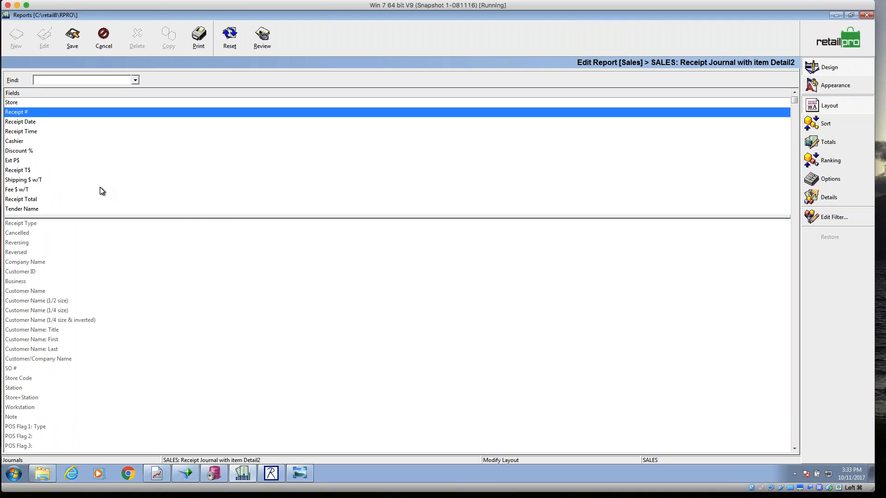
# Step: Set Show Item Detail to Yes in the default options of SALES: Receipt Journal with item Detail2
pyautogui.click(836, 181)
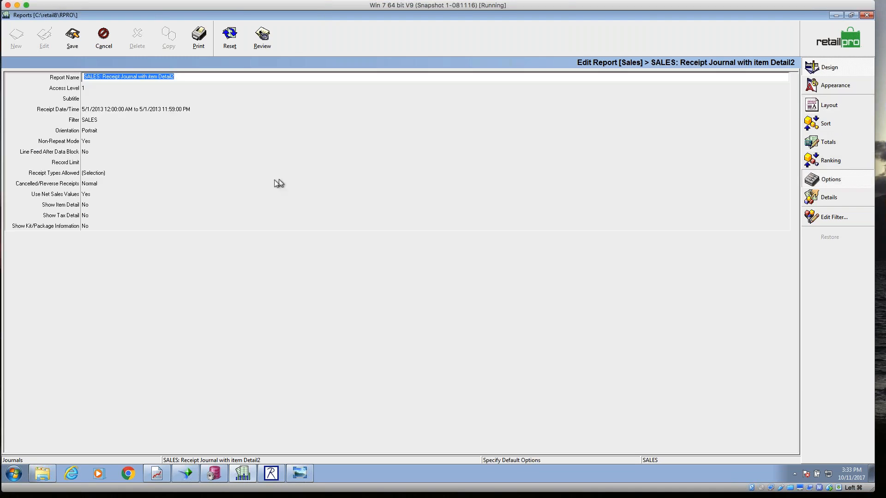
pyautogui.click(93, 205)
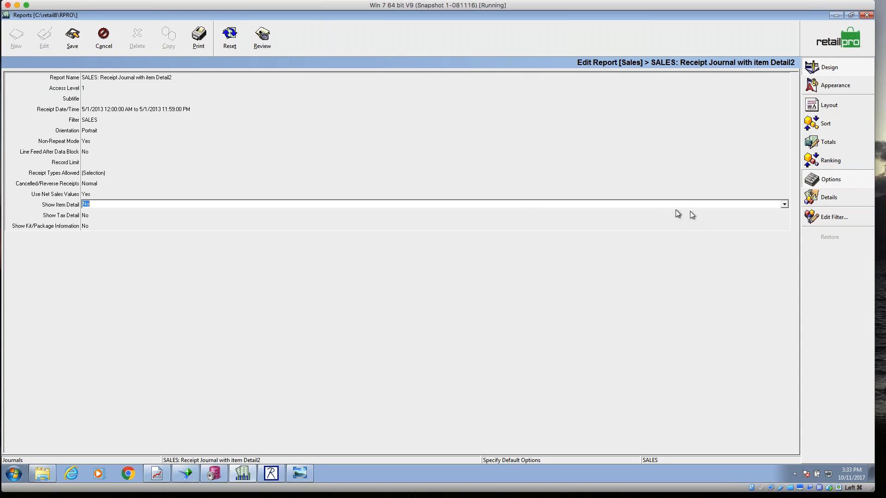
pyautogui.click(785, 205)
pyautogui.click(747, 219)
# Step: Open the report's item details, go through the included fields, and move Desc 1 above Attribute
pyautogui.click(829, 200)
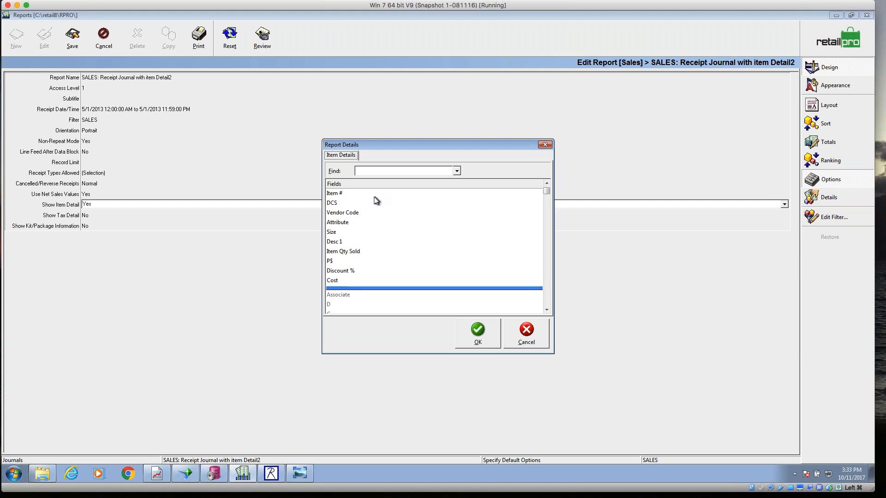
pyautogui.click(344, 194)
pyautogui.click(343, 204)
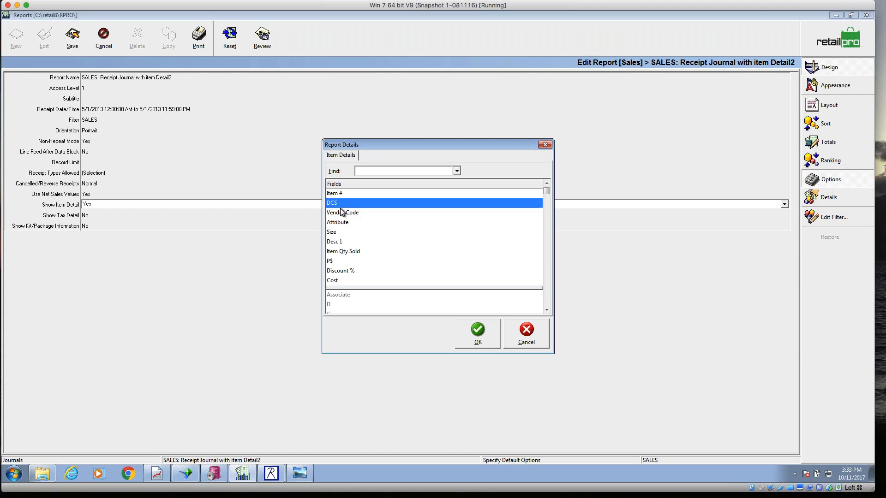
pyautogui.click(344, 214)
pyautogui.click(344, 223)
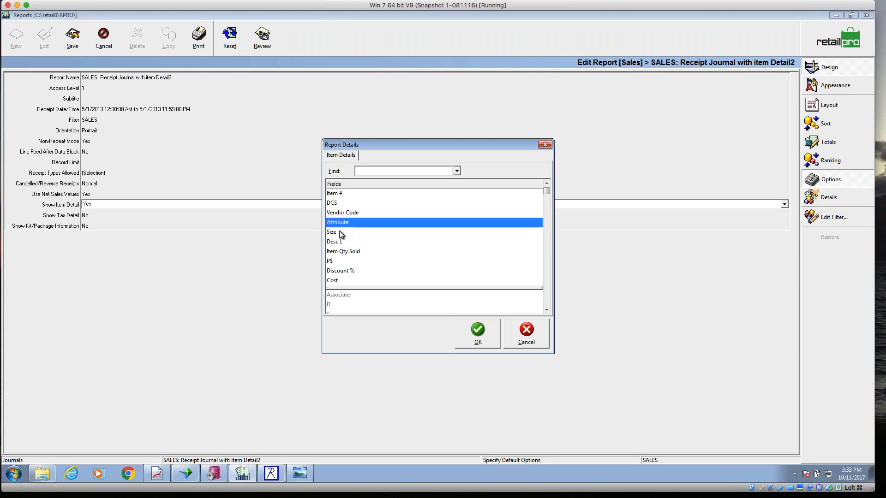
pyautogui.click(344, 233)
pyautogui.moveTo(344, 241); pyautogui.dragTo(362, 234)
# Step: Add Desc 2 to the included item detail fields, directly below Desc 1
pyautogui.click(547, 309)
pyautogui.click(547, 310)
pyautogui.click(547, 310)
pyautogui.click(547, 309)
pyautogui.moveTo(342, 287); pyautogui.dragTo(388, 235)
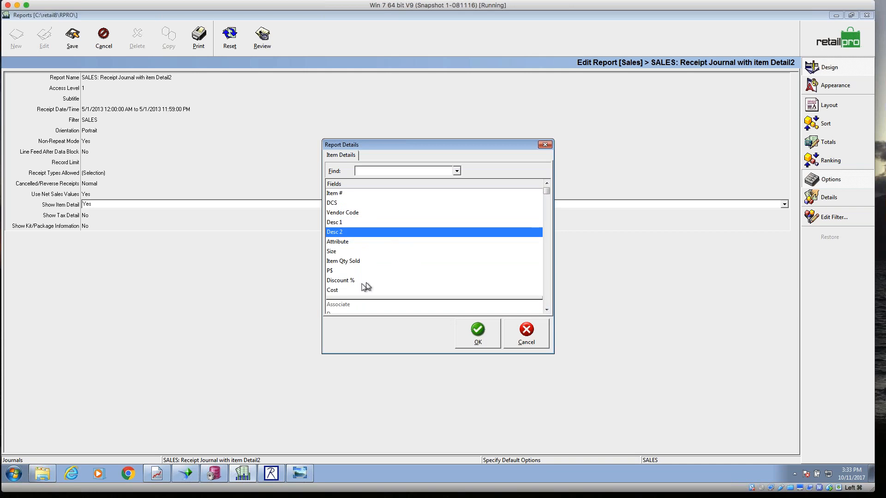
# Step: Remove Cost from the included item detail fields, accept the item details, and save the report
pyautogui.click(341, 291)
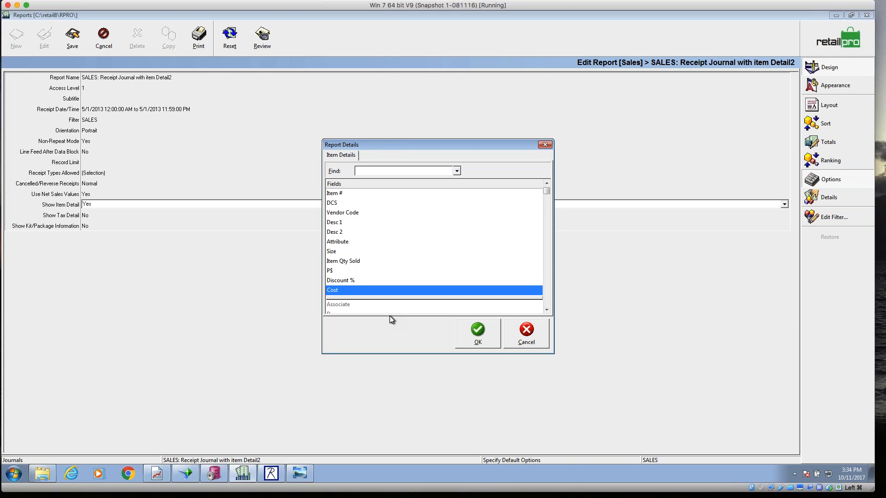
pyautogui.doubleClick(379, 291)
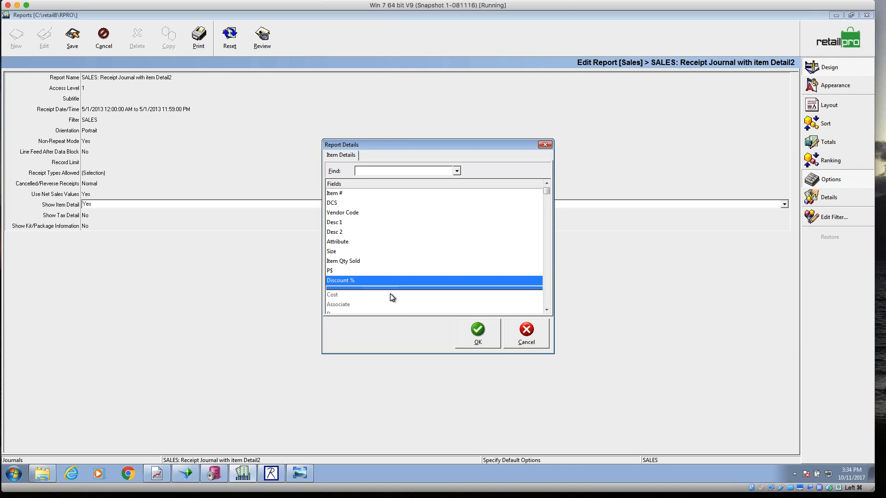
pyautogui.click(352, 271)
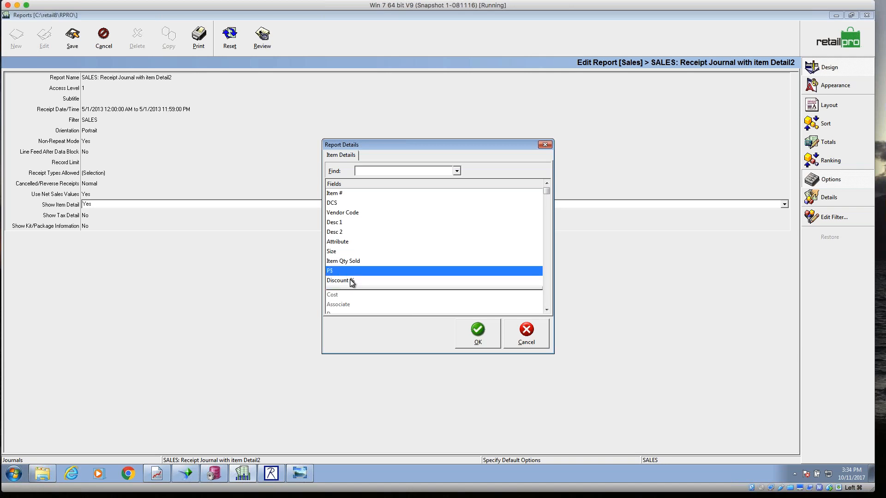
pyautogui.click(352, 281)
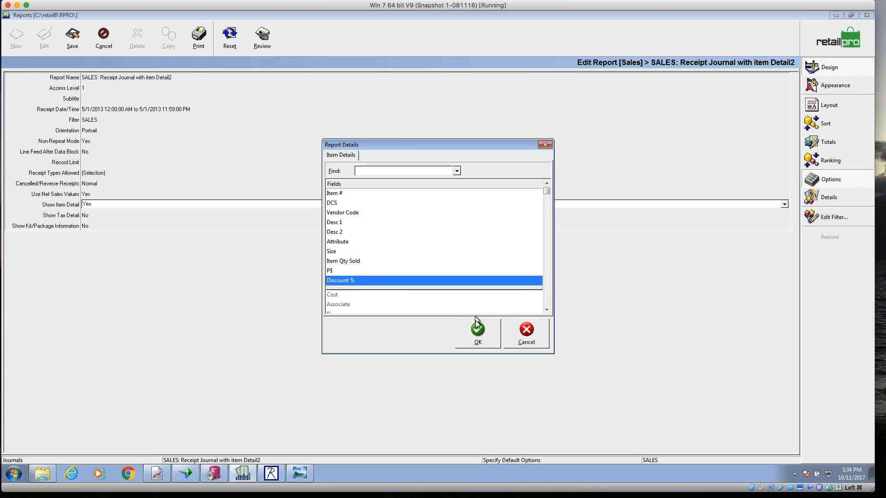
pyautogui.click(487, 341)
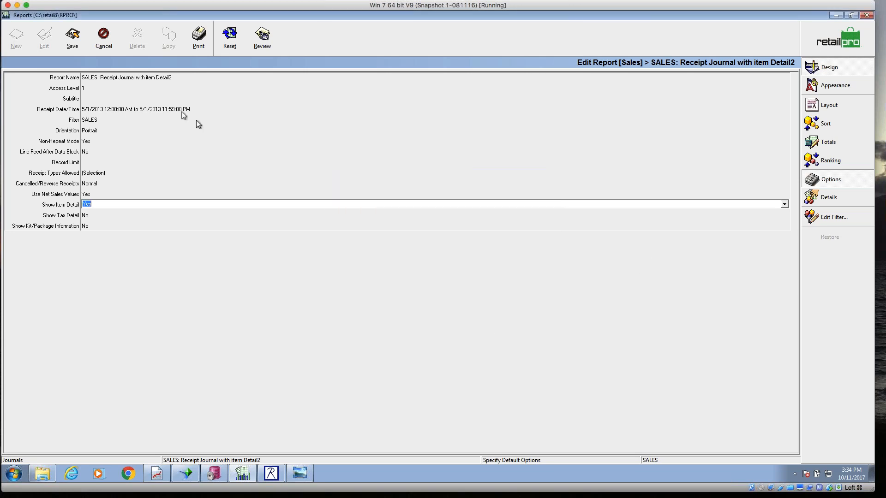
pyautogui.click(76, 49)
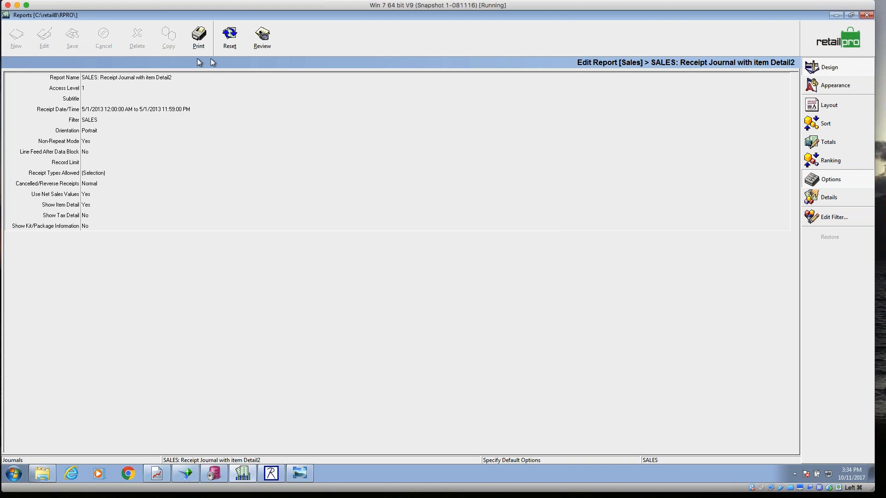
# Step: Try to preview the report with its default receipt date of 5/1/2013
pyautogui.click(199, 38)
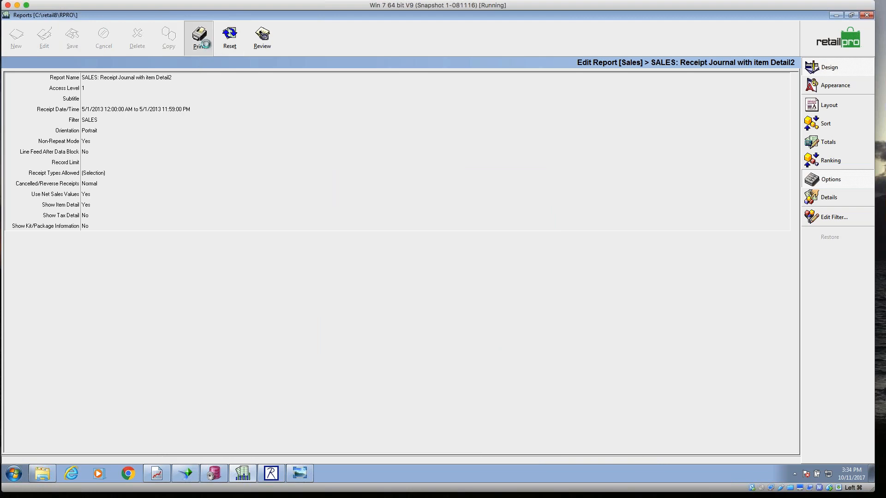
pyautogui.click(544, 350)
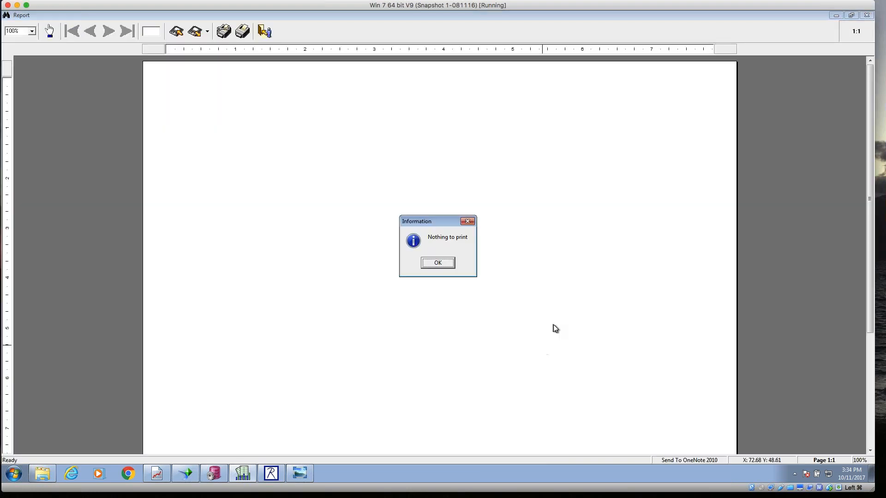
pyautogui.click(434, 263)
# Step: Run the report for receipt dates 9/9/2011 to 10/11/2017, look over the item detail preview, and close it
pyautogui.click(199, 37)
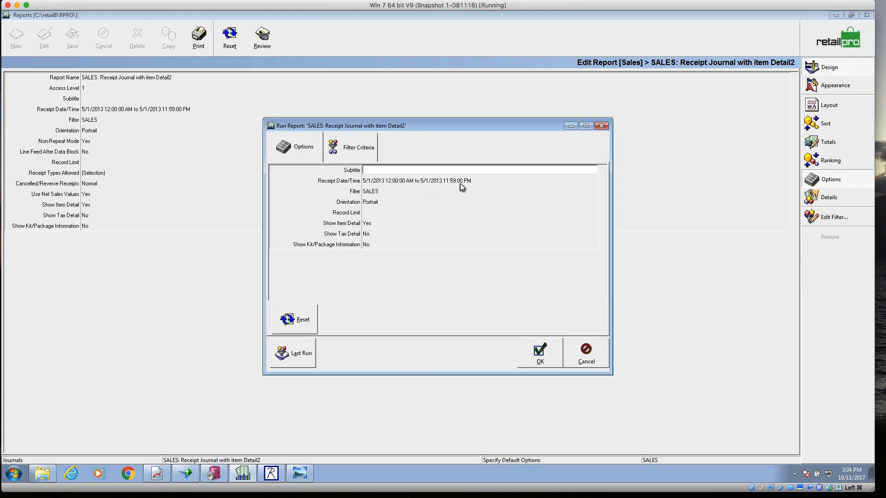
pyautogui.press('Tab')
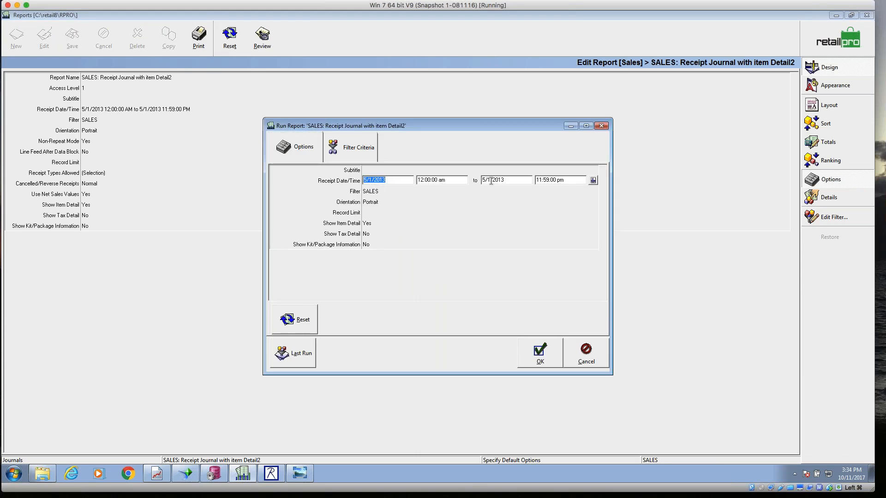
pyautogui.write('460')
pyautogui.press('Tab')
pyautogui.press('Tab')
pyautogui.press('t')
pyautogui.click(541, 355)
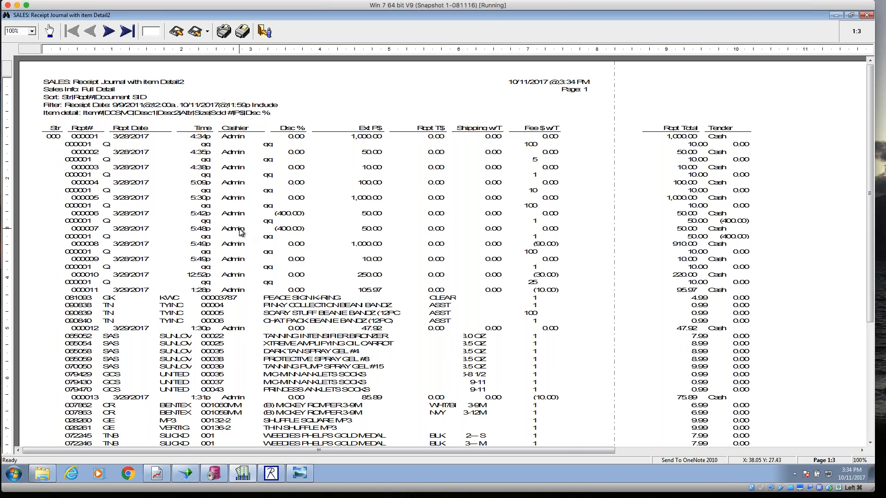
pyautogui.press('Escape')
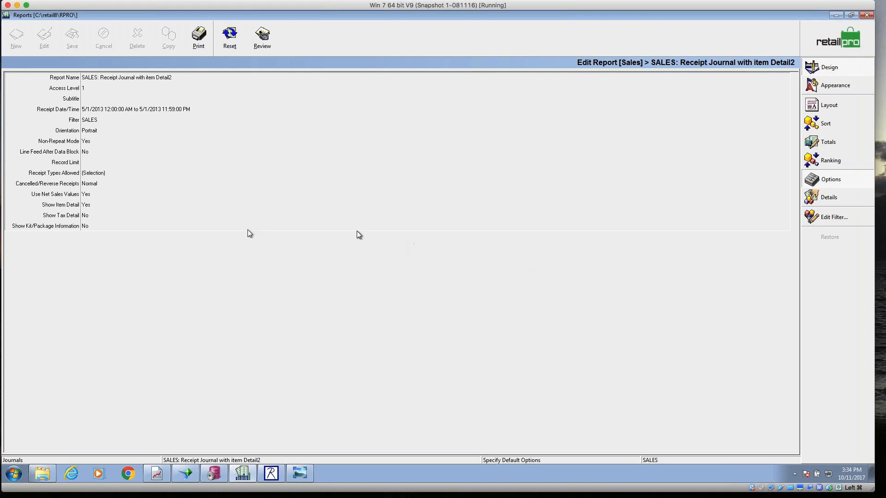
# Step: Select the Non-Repeat Mode option, then open Paint and move its window toward the middle of the screen
pyautogui.click(109, 141)
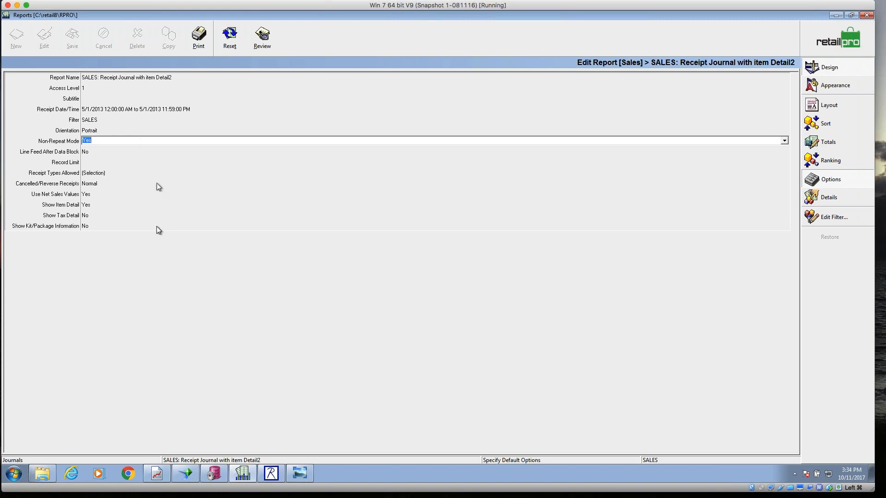
pyautogui.click(14, 475)
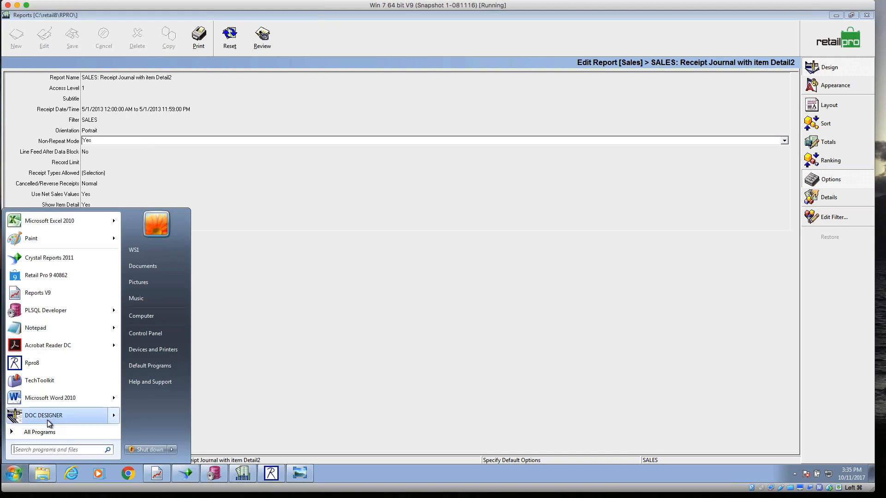
pyautogui.click(40, 432)
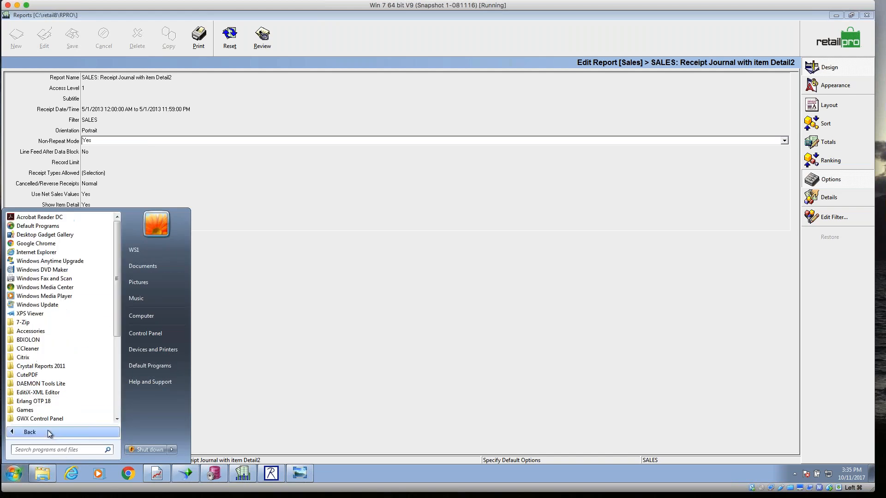
pyautogui.click(51, 332)
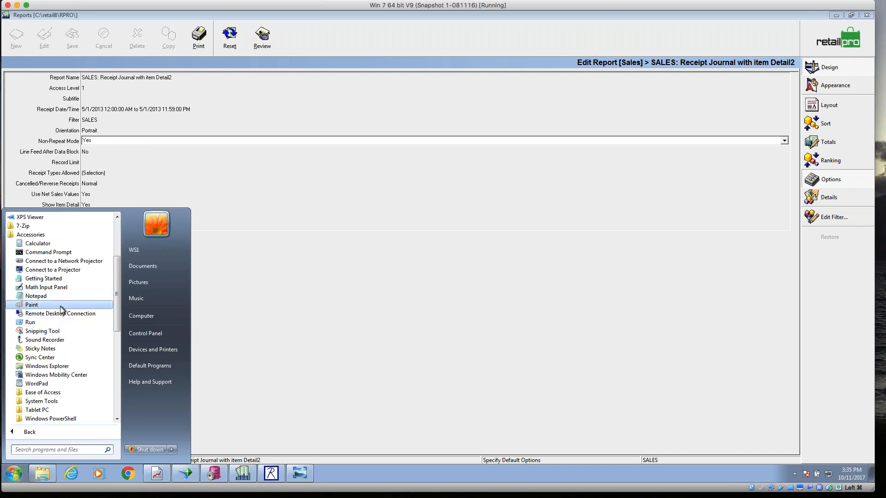
pyautogui.click(46, 305)
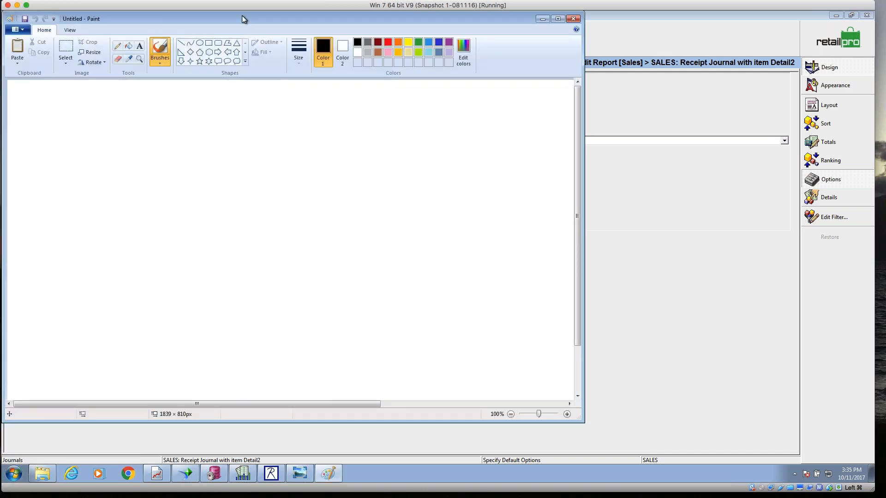
pyautogui.moveTo(243, 18); pyautogui.dragTo(385, 29)
# Step: Sketch rows of short dashes in five columns, leaving repeated values blank, add a bent divider line and an arrow, and minimize Paint
pyautogui.moveTo(226, 134); pyautogui.dragTo(446, 135)
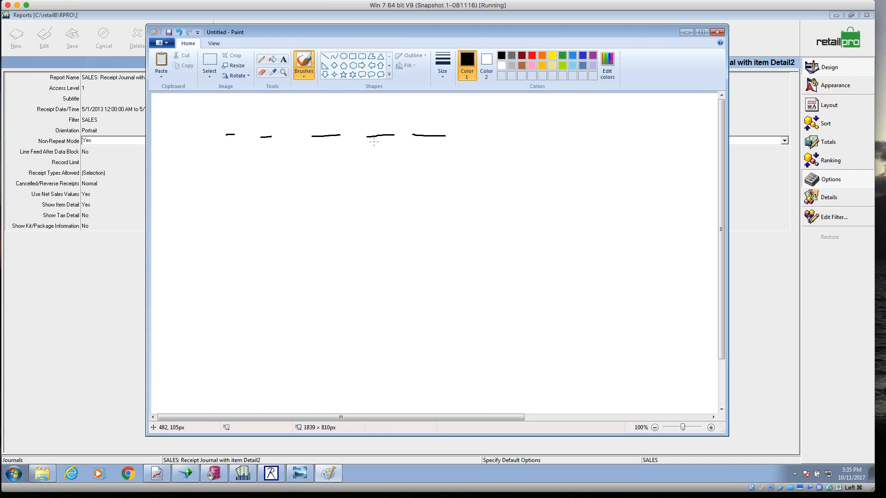
pyautogui.moveTo(430, 146); pyautogui.dragTo(440, 162)
pyautogui.moveTo(374, 170)
pyautogui.mouseDown()
pyautogui.moveTo(436, 183)
pyautogui.moveTo(438, 201)
pyautogui.mouseUp()
pyautogui.moveTo(424, 209); pyautogui.dragTo(445, 211)
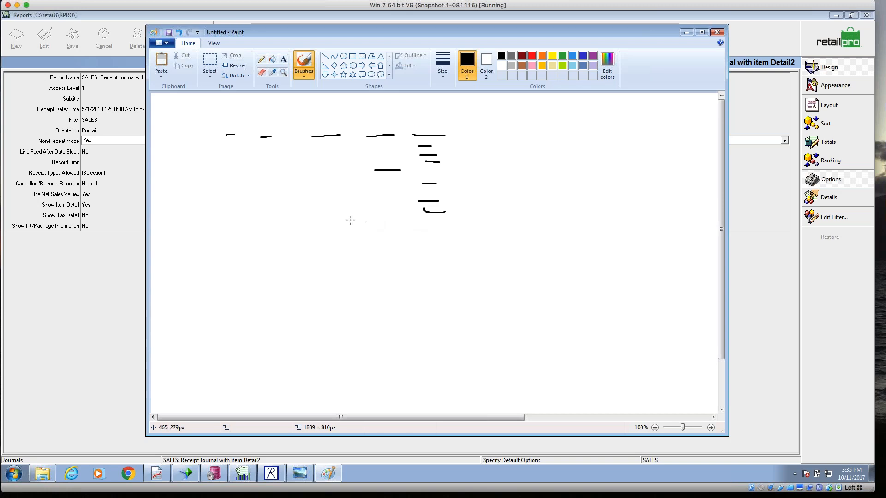
pyautogui.moveTo(318, 219)
pyautogui.mouseDown()
pyautogui.moveTo(444, 226)
pyautogui.moveTo(436, 240)
pyautogui.mouseUp()
pyautogui.moveTo(416, 249)
pyautogui.mouseDown()
pyautogui.moveTo(432, 252)
pyautogui.moveTo(423, 265)
pyautogui.mouseUp()
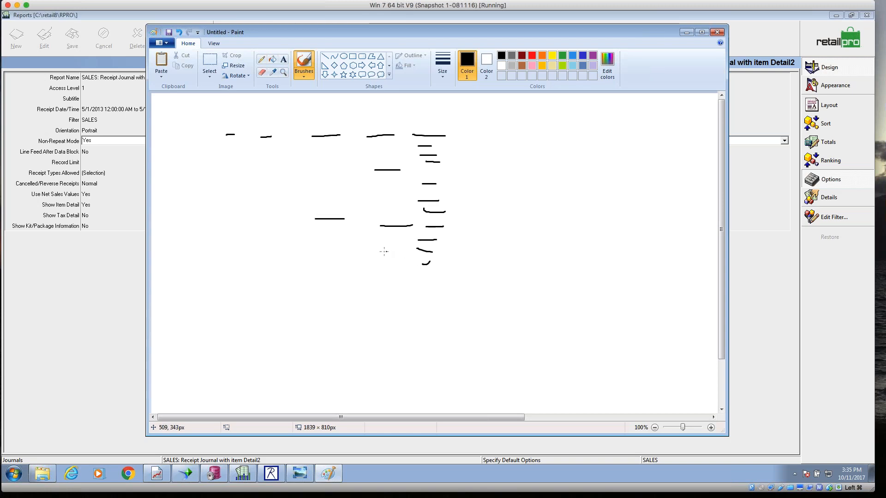
pyautogui.moveTo(261, 262); pyautogui.dragTo(450, 280)
pyautogui.moveTo(224, 336); pyautogui.dragTo(400, 339)
pyautogui.click(438, 320)
pyautogui.moveTo(440, 351); pyautogui.dragTo(467, 351)
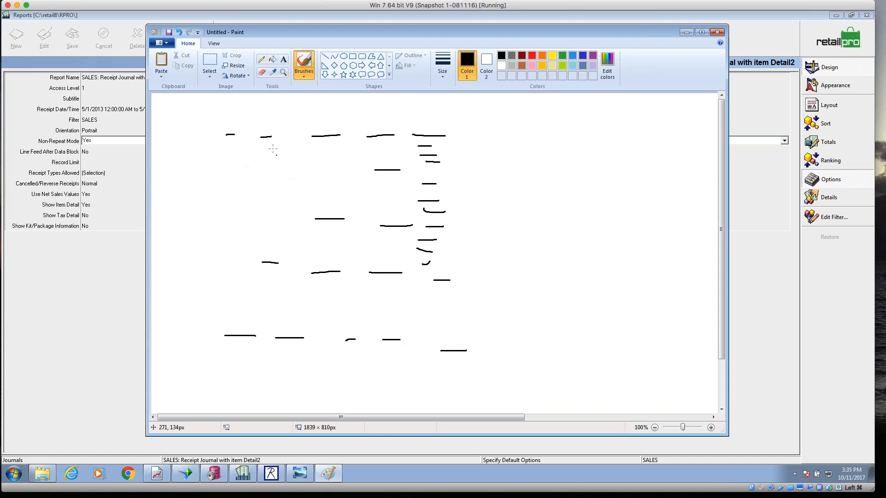
pyautogui.moveTo(214, 127)
pyautogui.mouseDown()
pyautogui.moveTo(212, 155)
pyautogui.moveTo(339, 156)
pyautogui.moveTo(353, 189)
pyautogui.moveTo(317, 167)
pyautogui.moveTo(209, 166)
pyautogui.moveTo(226, 179)
pyautogui.mouseUp()
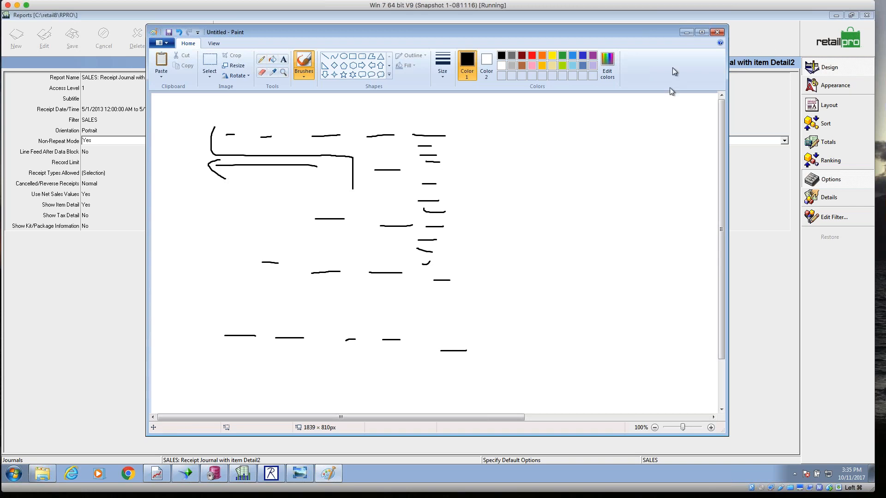
pyautogui.click(687, 33)
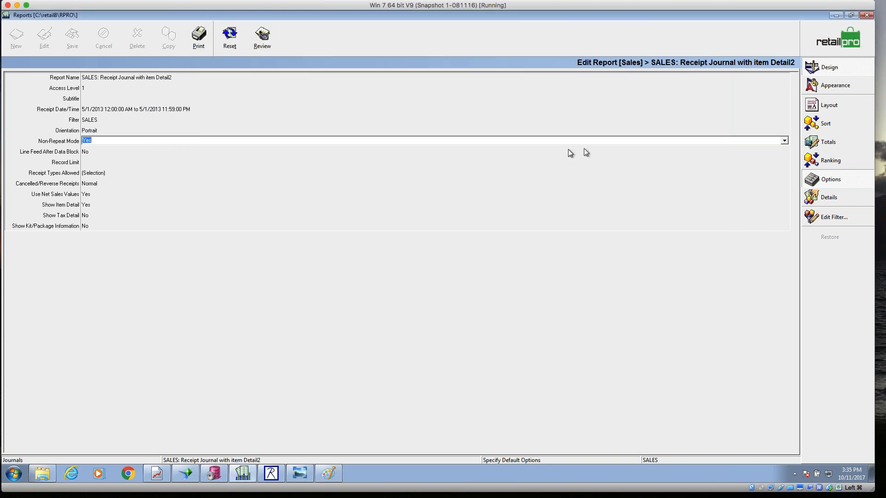
# Step: Set Non-Repeat Mode to No and Line Feed After Data Block to Yes, and save the report options
pyautogui.click(781, 140)
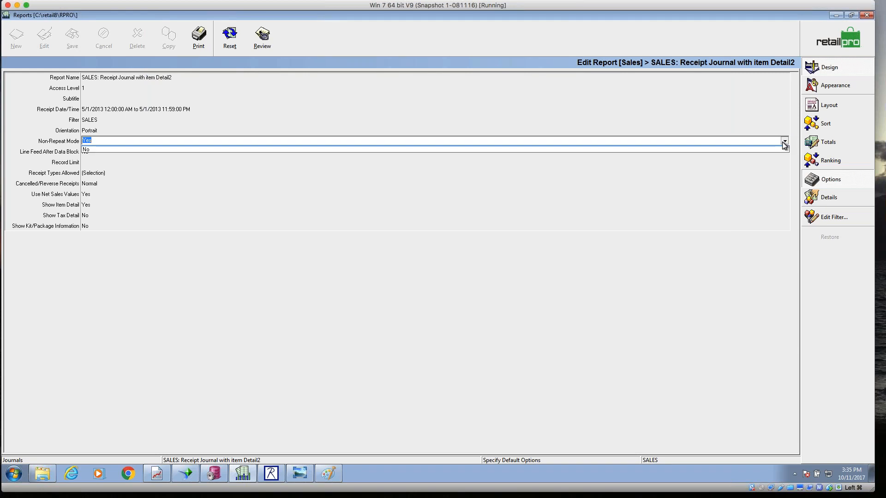
pyautogui.click(558, 160)
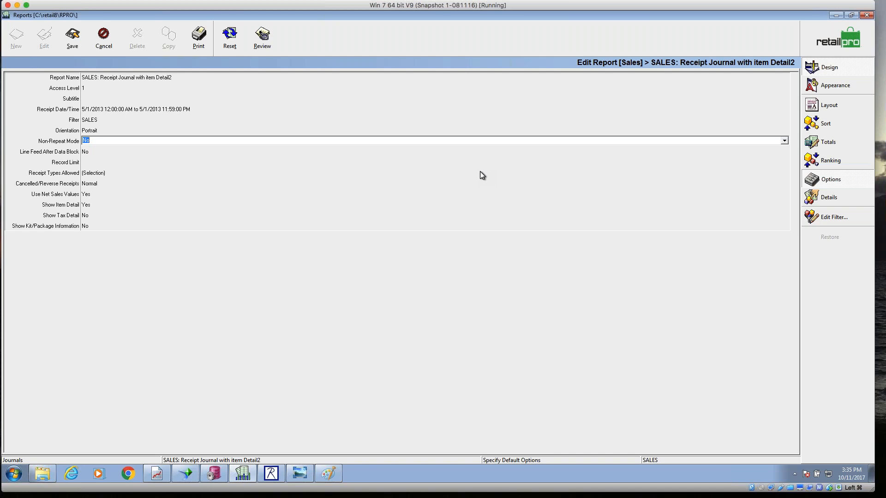
pyautogui.click(90, 152)
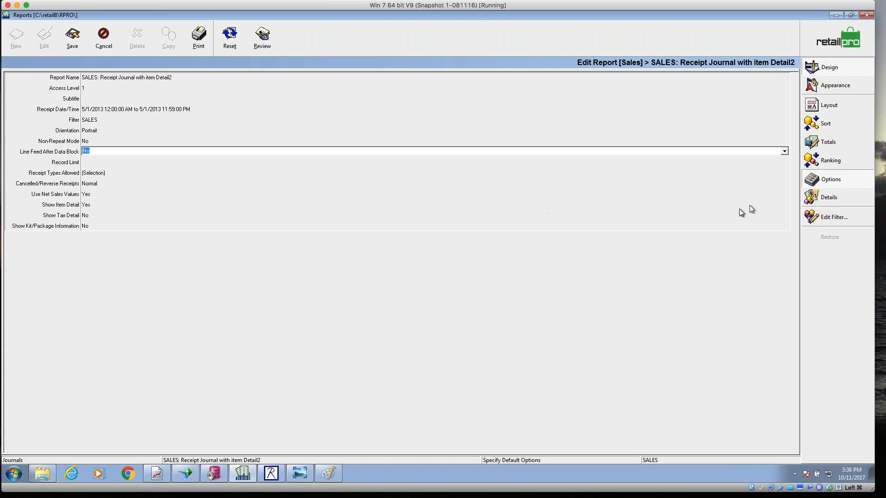
pyautogui.click(784, 150)
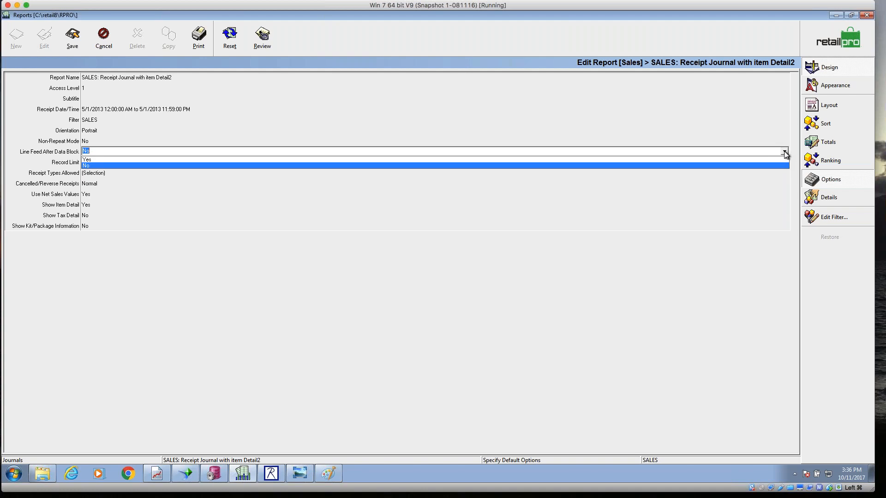
pyautogui.click(761, 161)
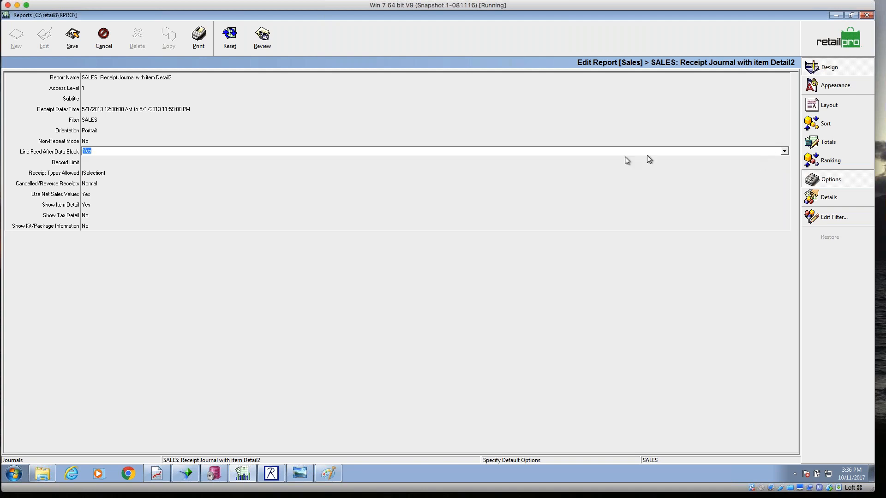
pyautogui.click(73, 40)
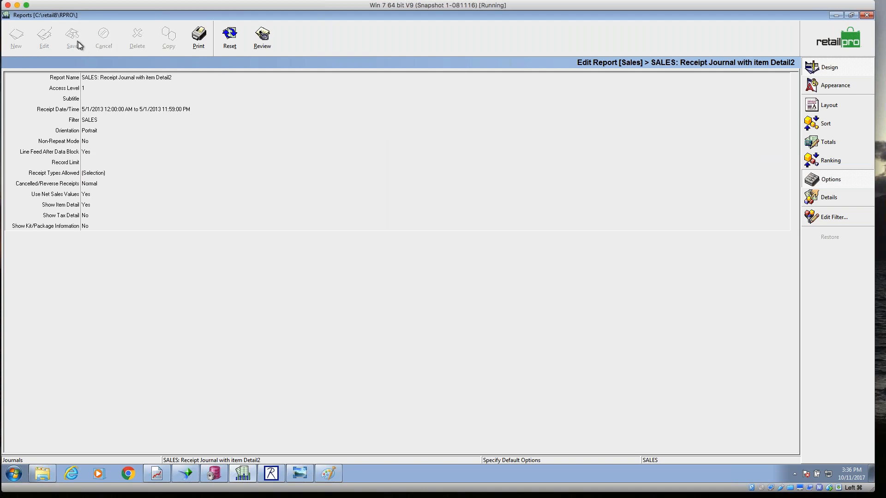
# Step: Run the item detail report for receipt dates 9/9/2011 to 10/11/2017 and look over the spacing between receipts in the preview
pyautogui.click(200, 39)
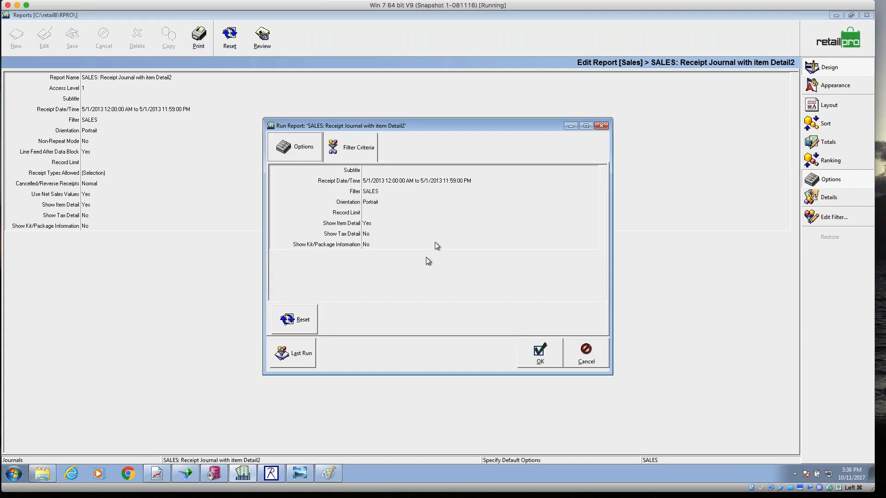
pyautogui.write('9/9/2011')
pyautogui.press('Tab')
pyautogui.press('Tab')
pyautogui.write('1')
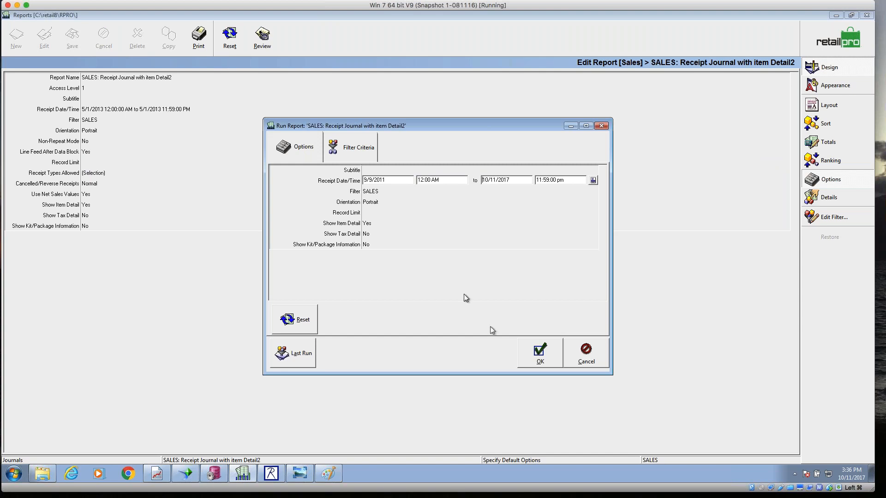
pyautogui.click(548, 363)
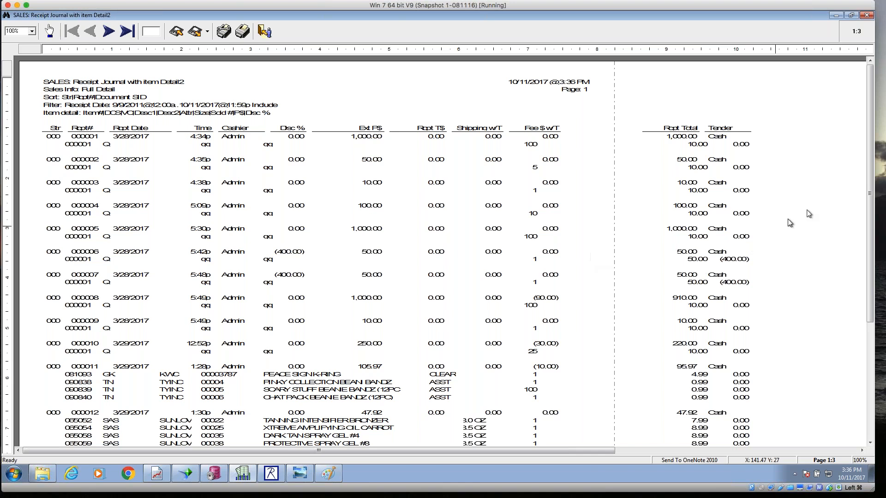
pyautogui.moveTo(870, 217); pyautogui.dragTo(870, 248)
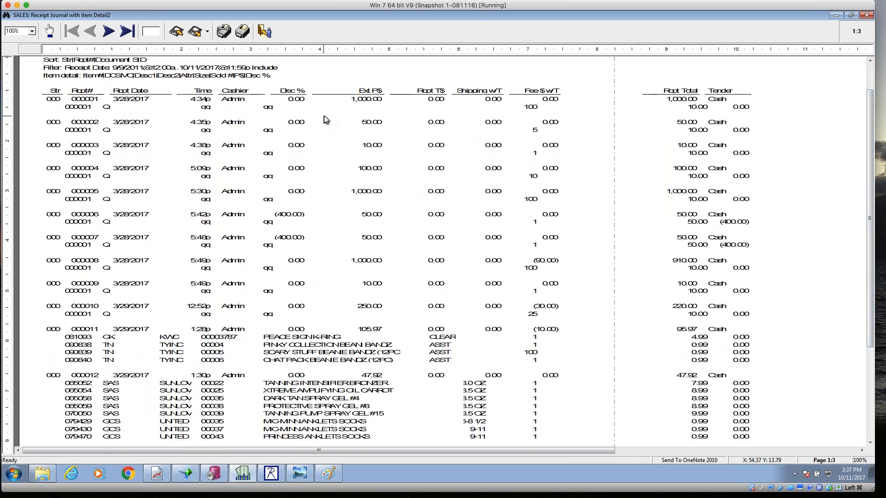
# Step: Find receipt 000011 in the report preview, and close the preview without saving the report
pyautogui.rightClick(343, 29)
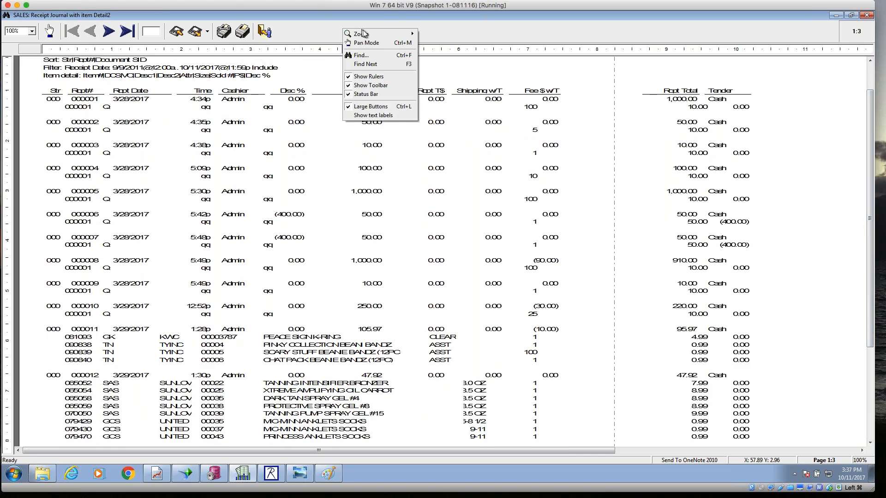
pyautogui.click(386, 63)
pyautogui.write('0000')
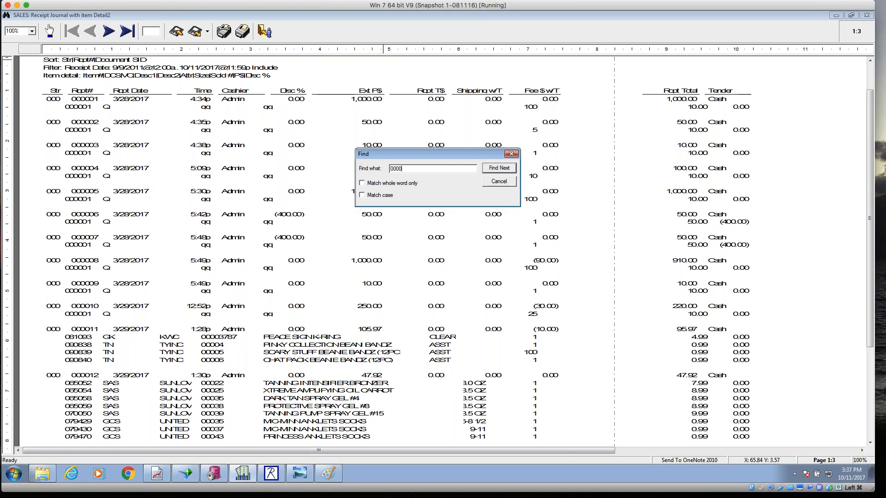
pyautogui.write('11')
pyautogui.press('Return')
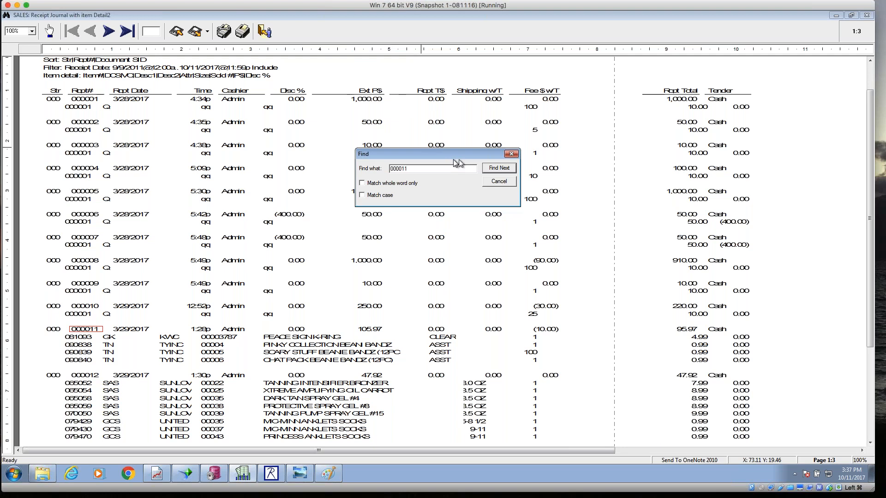
pyautogui.click(511, 156)
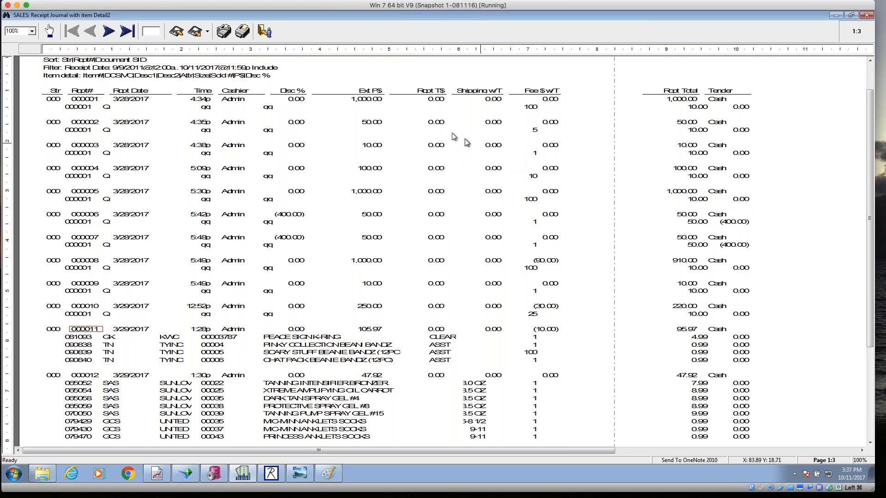
pyautogui.click(264, 31)
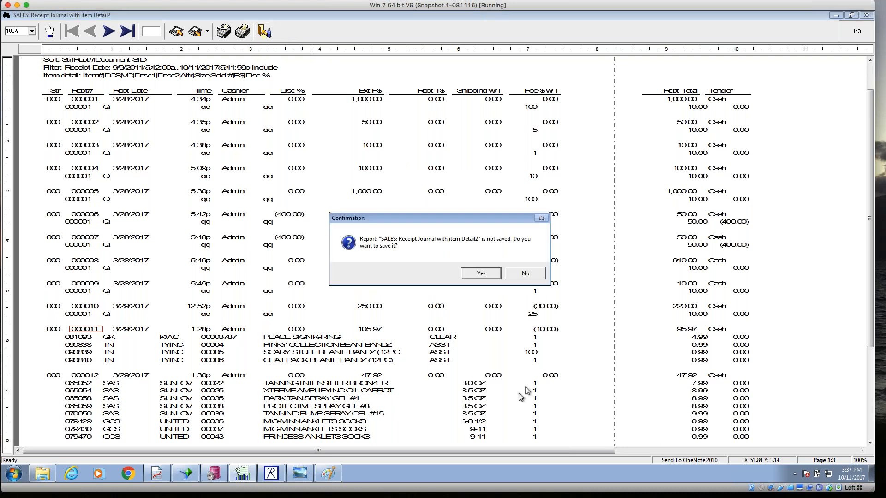
pyautogui.click(521, 277)
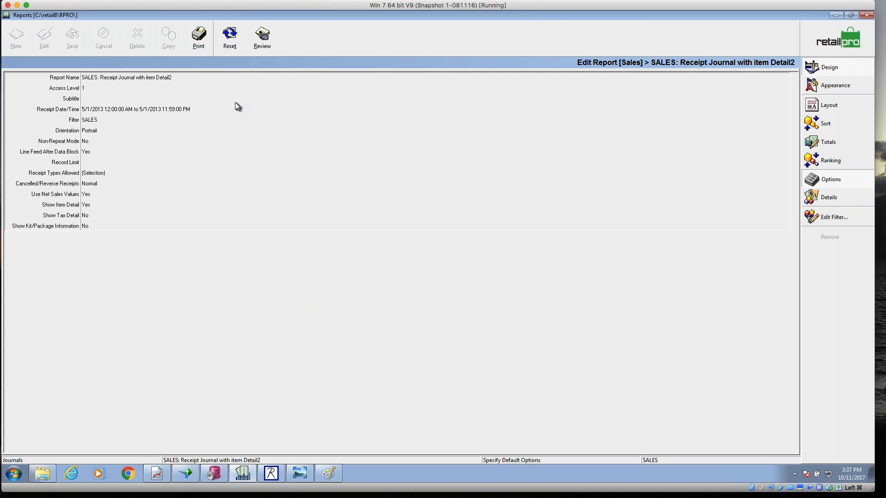
# Step: Return to the journal report list, preview SALES: Receipt Journal for 2/19/2016 to 10/11/2017, and close it without saving
pyautogui.click(848, 41)
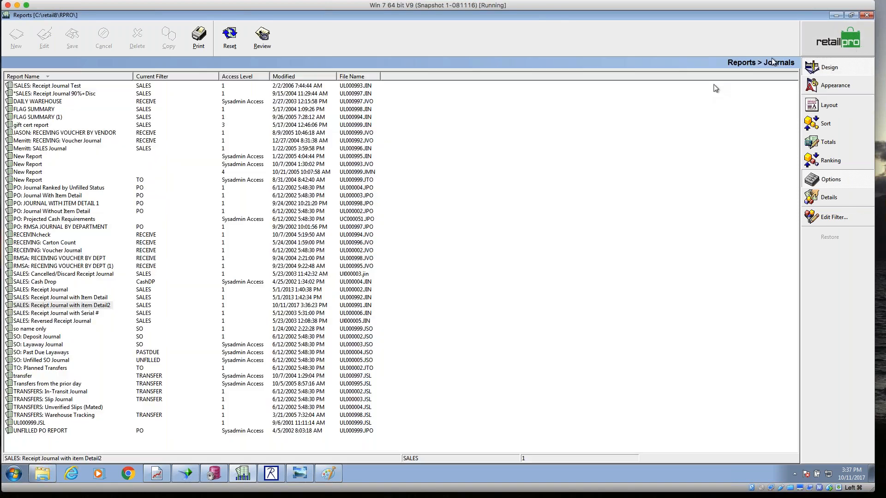
pyautogui.click(41, 290)
pyautogui.click(198, 37)
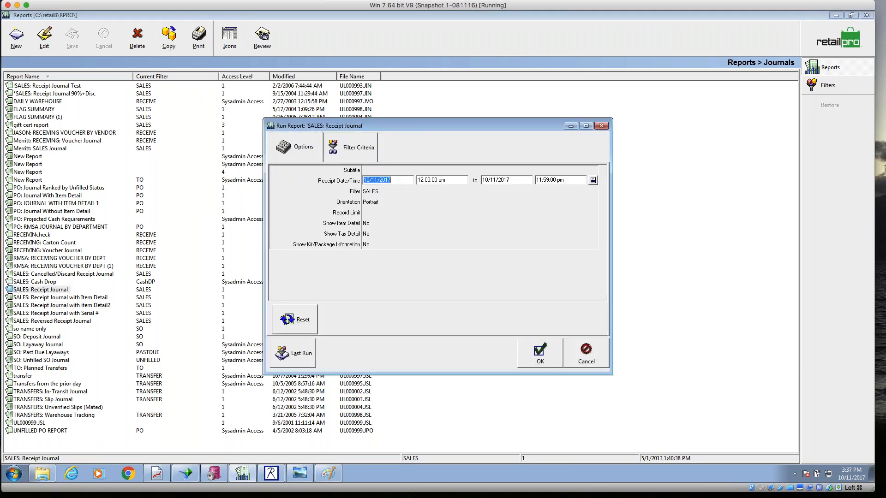
pyautogui.write('2/19/2016')
pyautogui.click(532, 353)
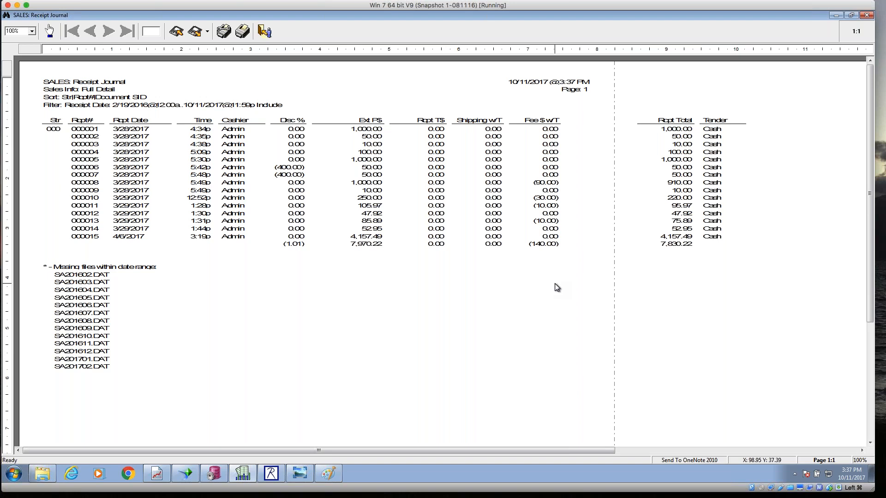
pyautogui.press('Escape')
pyautogui.click(528, 271)
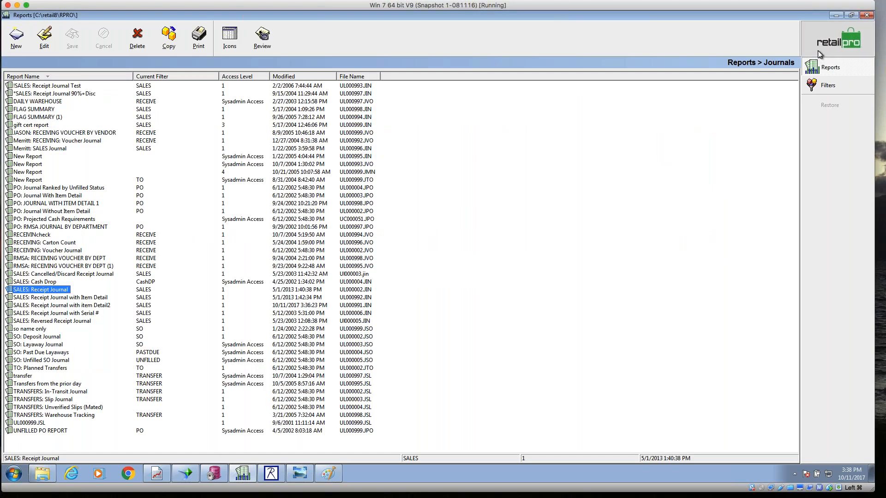
# Step: Create a new Merchandise report named "Penetration by Vendor OH vs Sold"
pyautogui.click(820, 53)
pyautogui.click(823, 86)
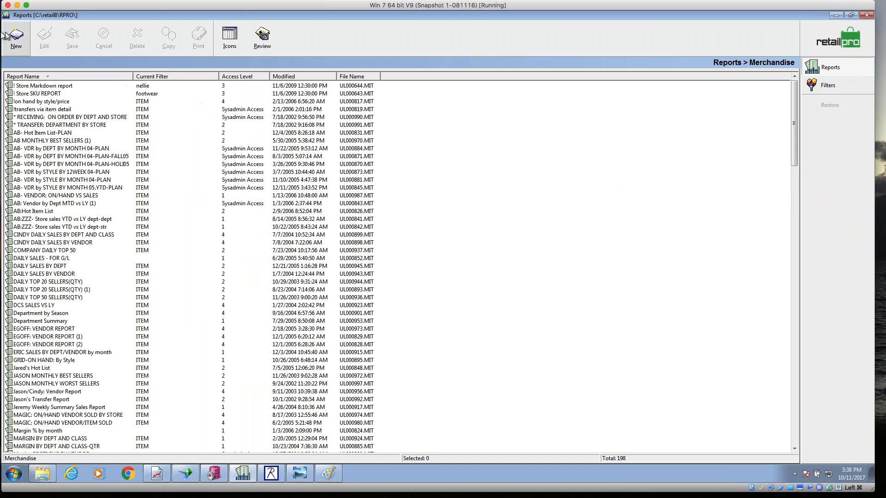
pyautogui.click(17, 35)
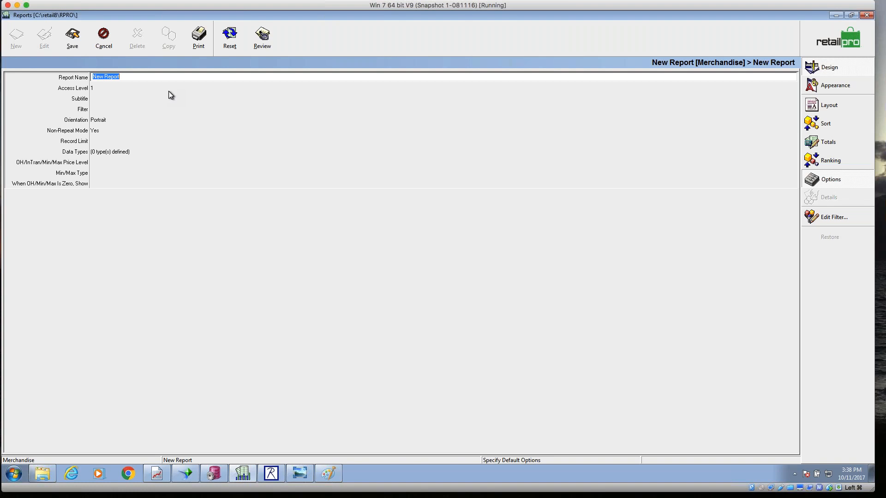
pyautogui.write('Penetration by Vendor OH vs Sold')
# Step: Set the new merchandise report's filter to ITEM
pyautogui.click(169, 90)
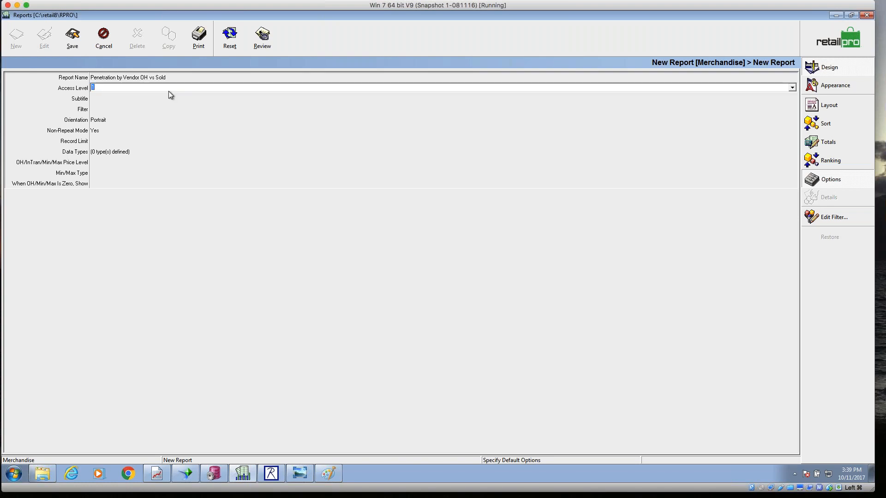
pyautogui.click(133, 110)
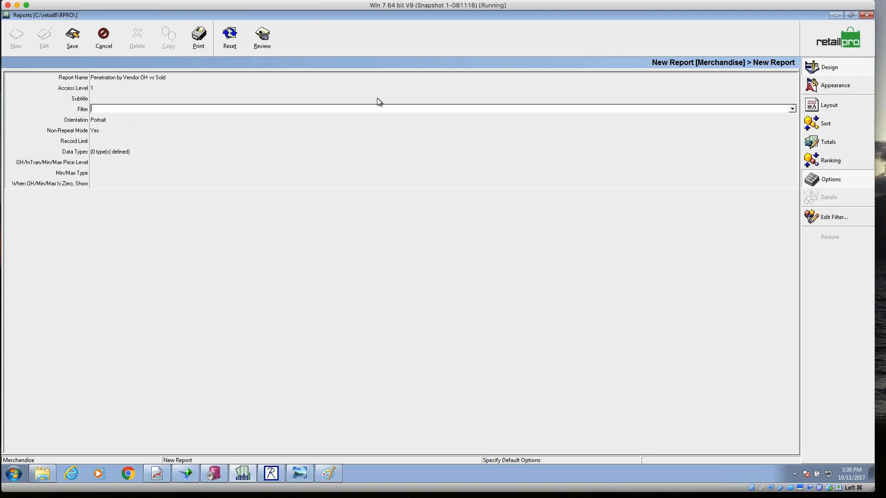
pyautogui.click(792, 110)
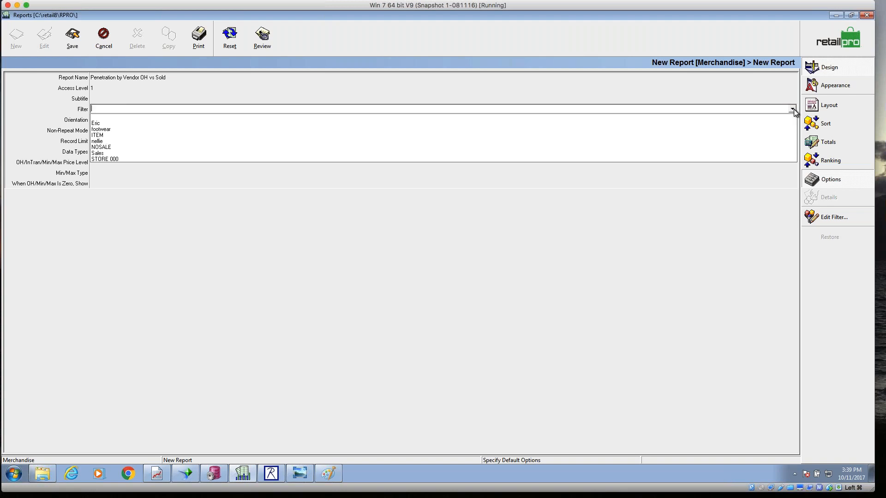
pyautogui.click(123, 135)
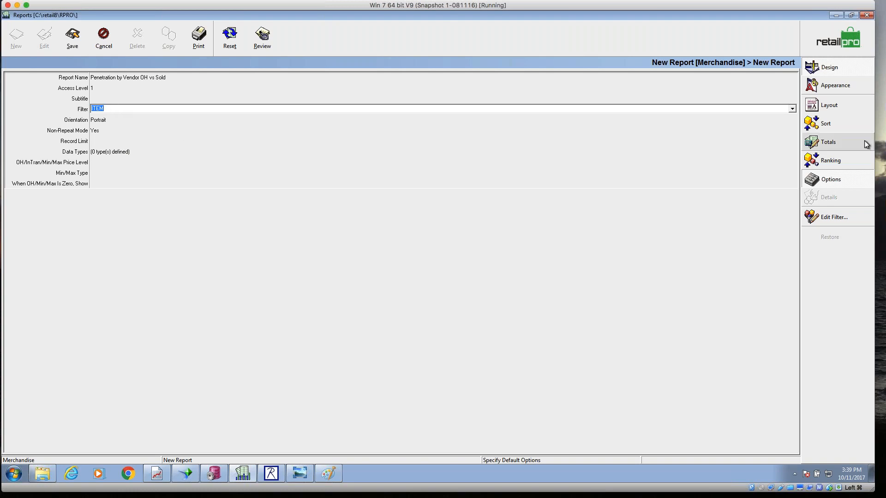
# Step: Replace DCS with Vendor Code as the selected field in both the report's sort and its layout
pyautogui.click(826, 124)
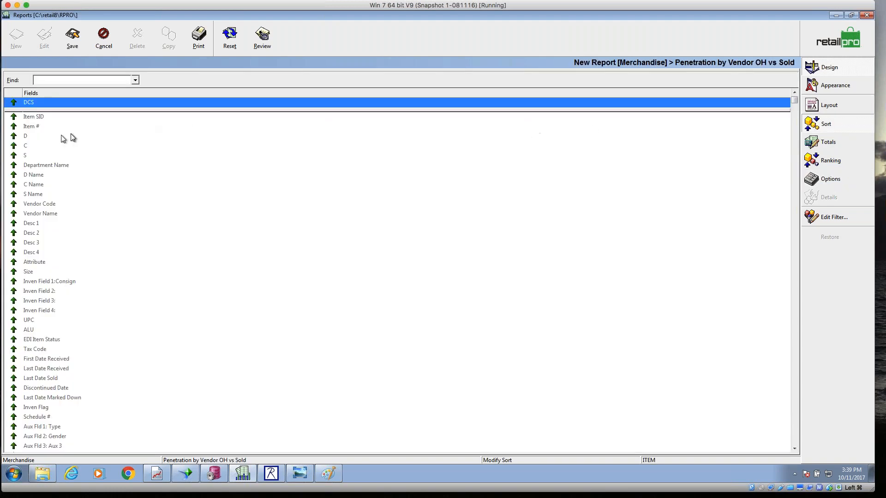
pyautogui.doubleClick(42, 102)
pyautogui.doubleClick(52, 204)
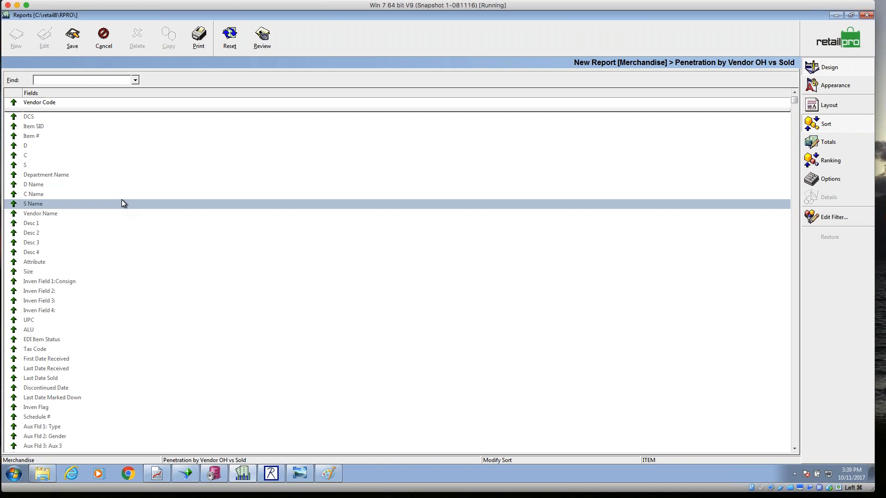
pyautogui.click(849, 109)
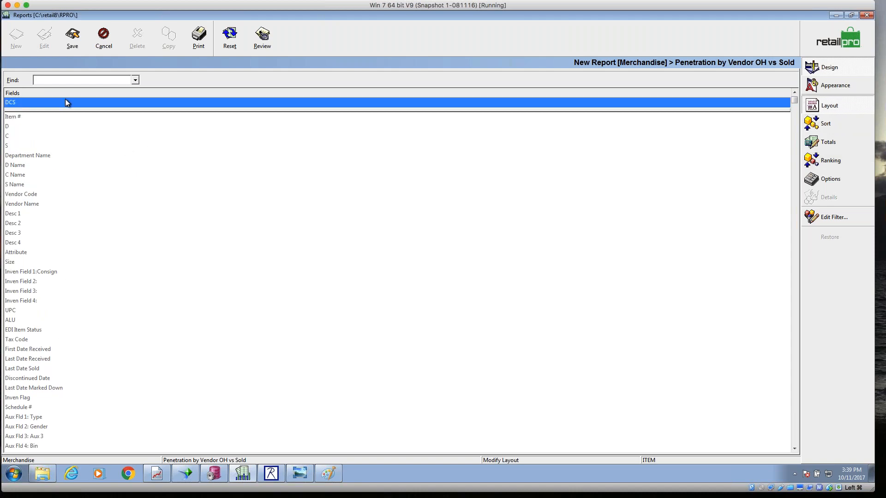
pyautogui.click(44, 195)
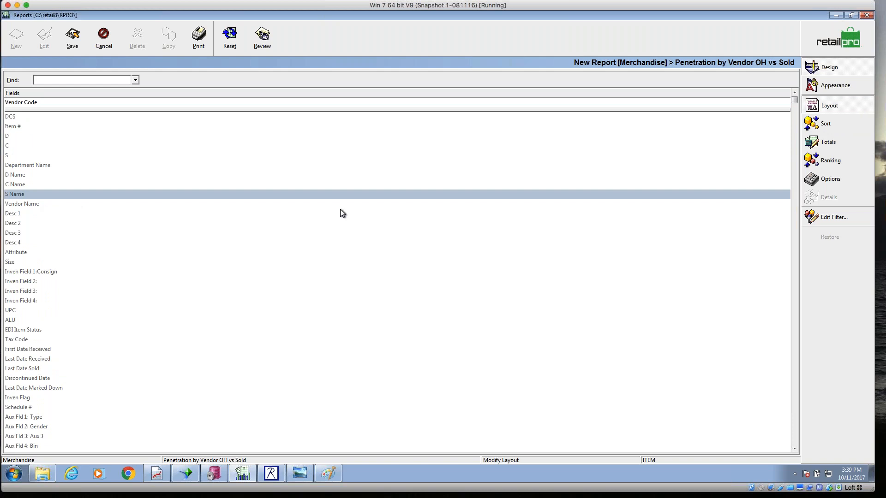
# Step: Examine the data type fields available for the layout, from DT1-Qty through the DT16 group
pyautogui.click(795, 427)
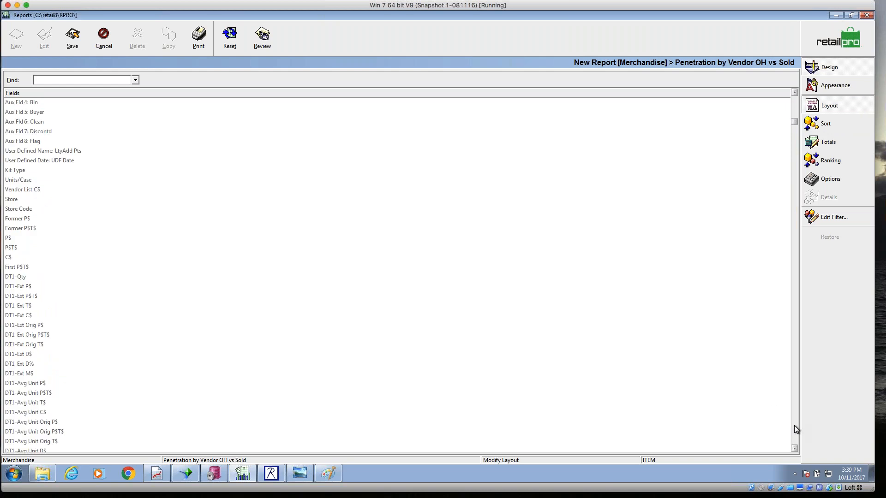
pyautogui.click(18, 278)
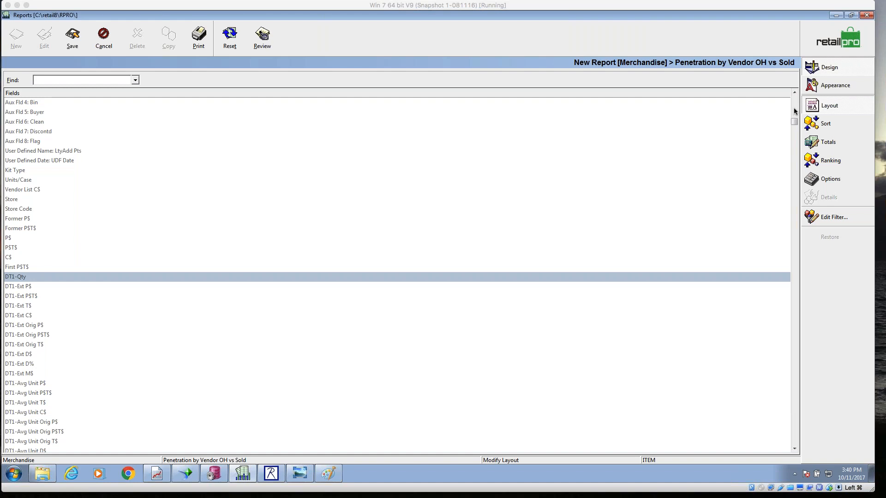
pyautogui.click(16, 290)
pyautogui.click(13, 276)
pyautogui.click(13, 283)
pyautogui.click(13, 277)
pyautogui.click(13, 285)
pyautogui.click(15, 277)
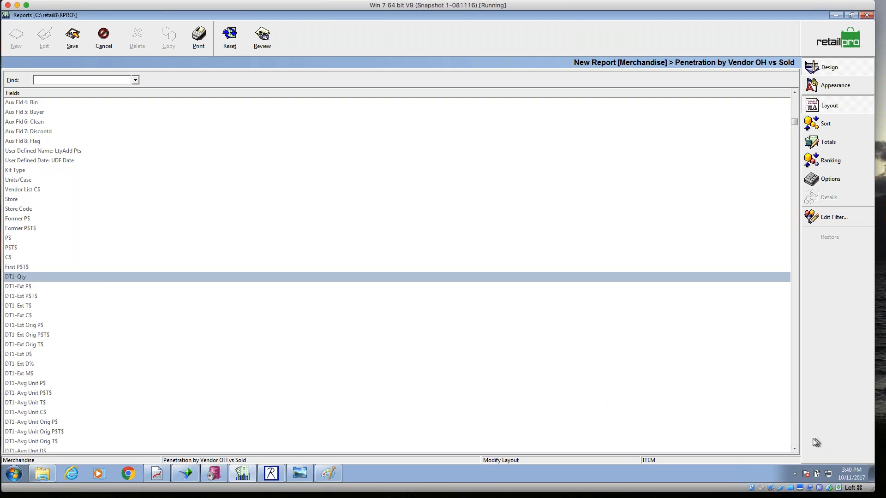
pyautogui.click(794, 440)
pyautogui.click(794, 440)
pyautogui.moveTo(795, 442); pyautogui.dragTo(795, 443)
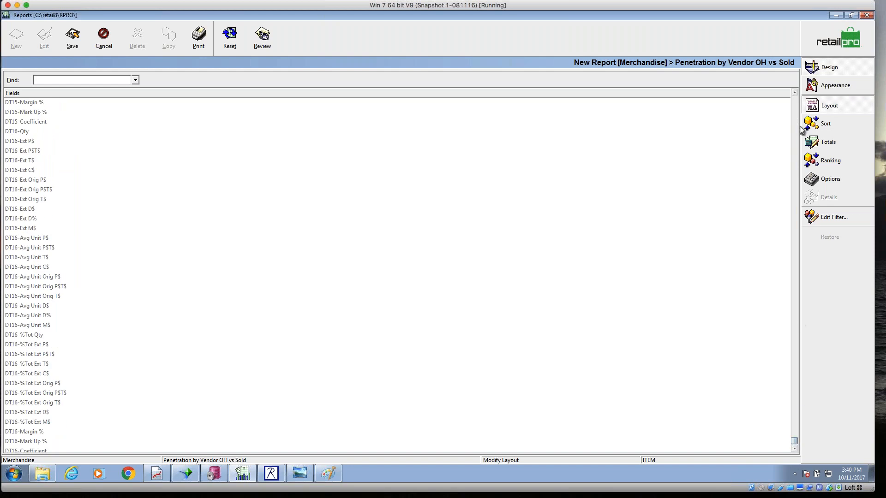
pyautogui.click(795, 106)
pyautogui.click(795, 106)
pyautogui.click(795, 106)
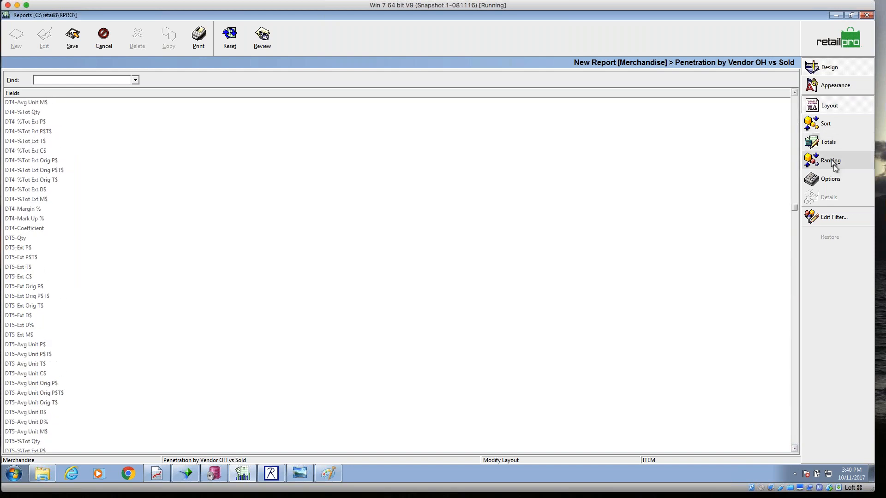
# Step: Define an On Hand data type in the report options with the description "On Hand"
pyautogui.click(826, 179)
pyautogui.click(133, 153)
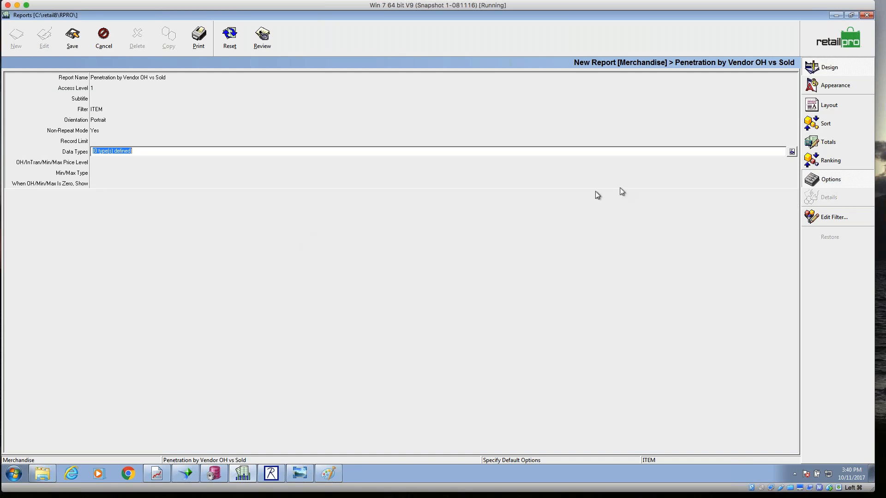
pyautogui.click(792, 152)
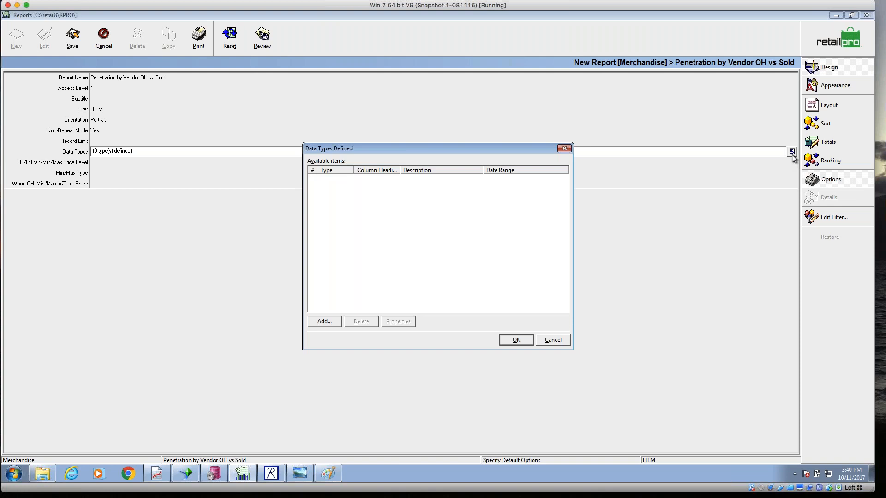
pyautogui.click(327, 322)
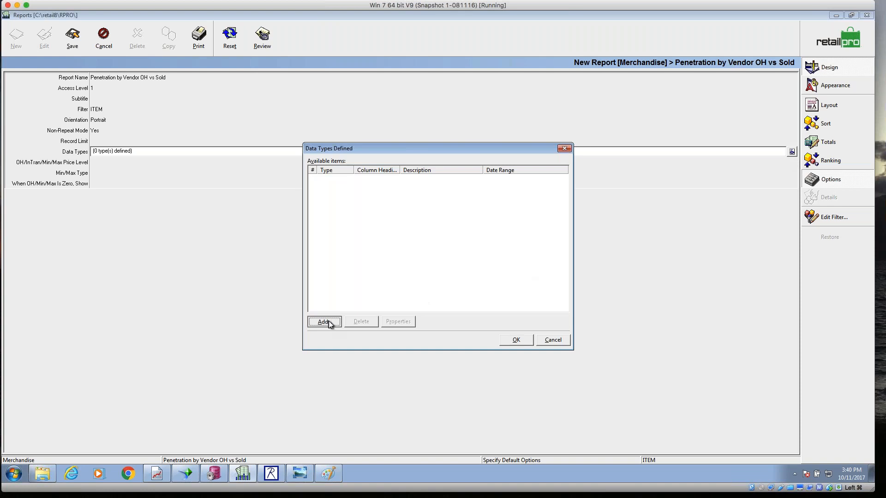
pyautogui.click(452, 113)
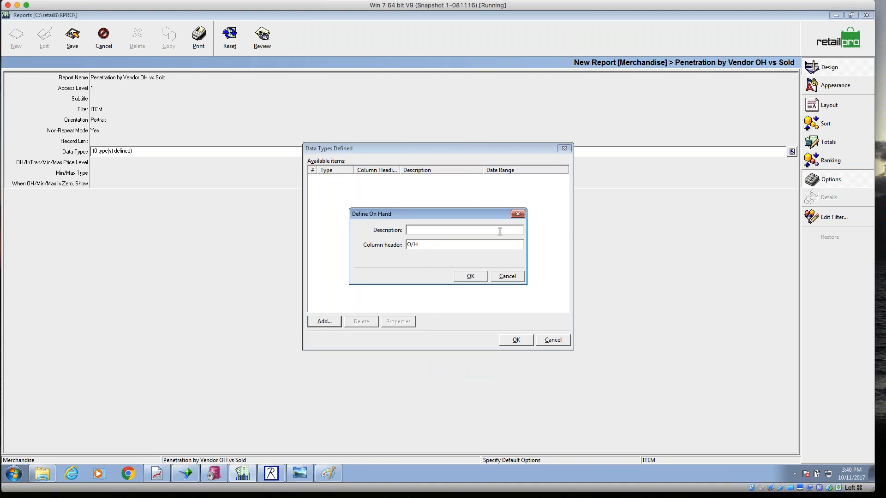
pyautogui.write('On Hand')
pyautogui.click(471, 276)
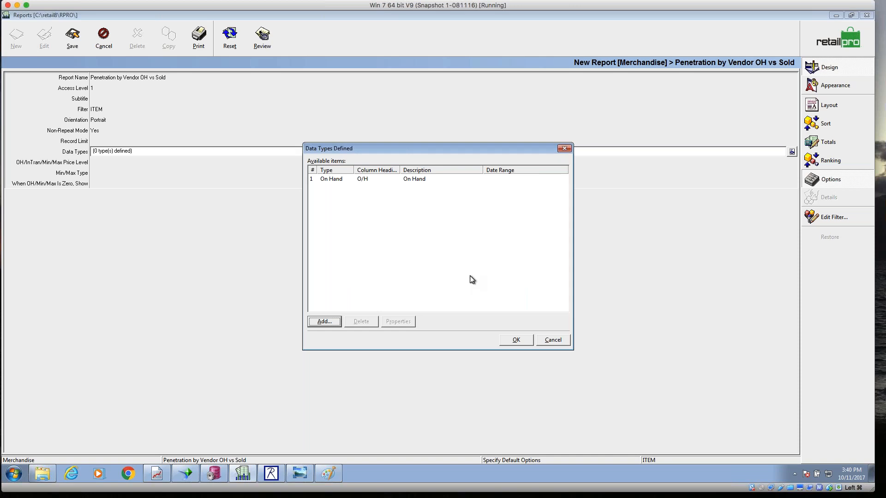
# Step: Add a Net Sales data type with the description "Sales for last 12Month" and the column header "Sold"
pyautogui.click(337, 321)
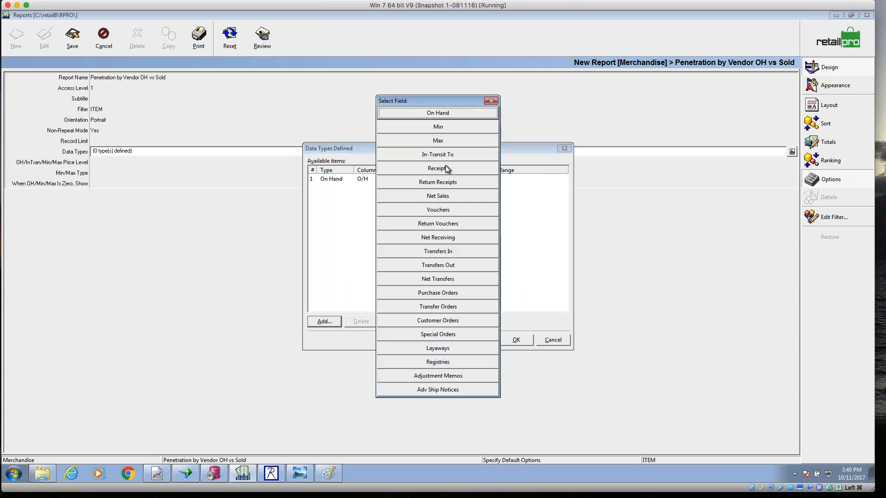
pyautogui.moveTo(448, 197); pyautogui.dragTo(484, 199)
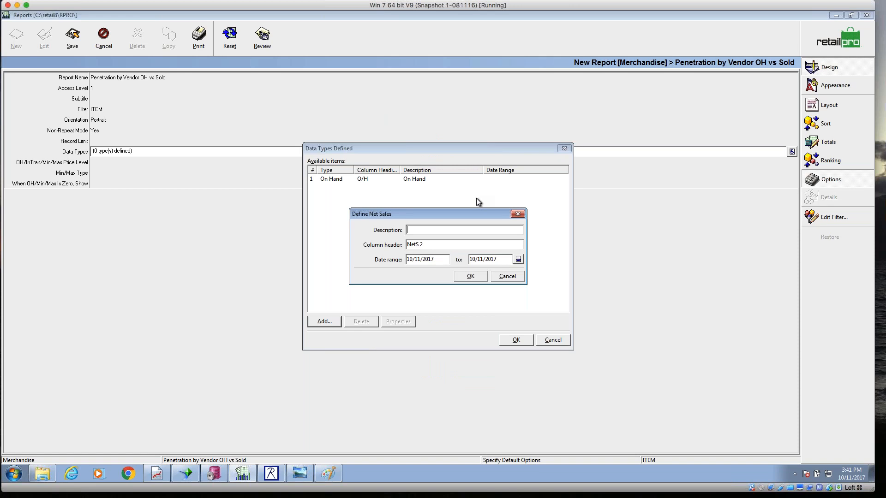
pyautogui.write('Sales')
pyautogui.write(' for')
pyautogui.write(' las')
pyautogui.write('t 300')
pyautogui.write(' day')
pyautogui.press('BackSpace')
pyautogui.press('BackSpace')
pyautogui.press('BackSpace')
pyautogui.press('BackSpace')
pyautogui.press('BackSpace')
pyautogui.press('BackSpace')
pyautogui.press('BackSpace')
pyautogui.write('12 mont')
pyautogui.press('BackSpace')
pyautogui.press('BackSpace')
pyautogui.write('th')
pyautogui.press('BackSpace')
pyautogui.press('BackSpace')
pyautogui.press('BackSpace')
pyautogui.press('BackSpace')
pyautogui.press('BackSpace')
pyautogui.write('Month')
pyautogui.press('Tab')
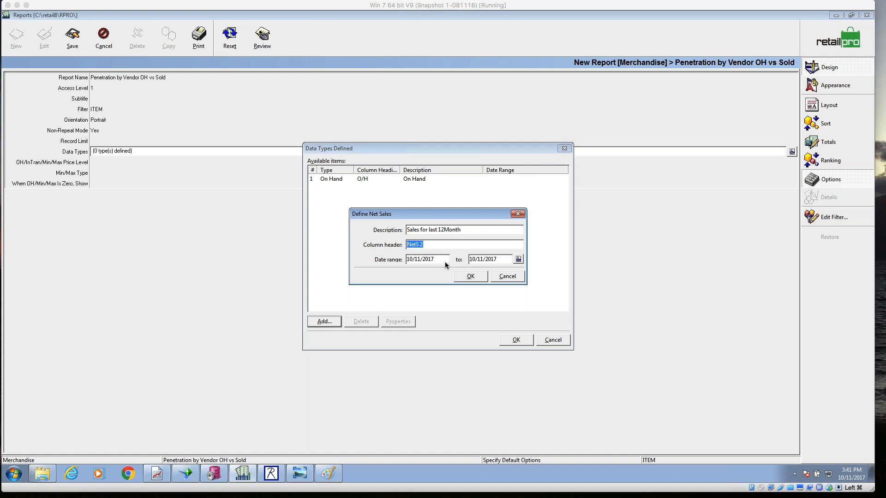
pyautogui.moveTo(435, 245); pyautogui.dragTo(355, 245)
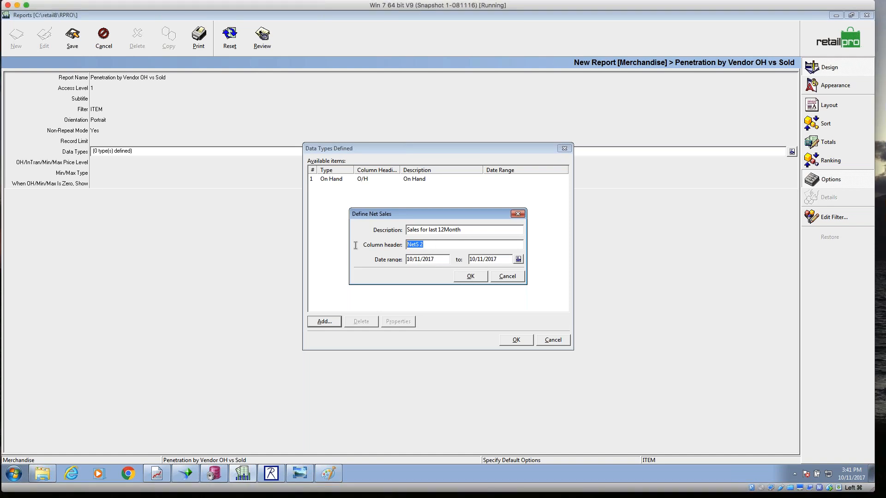
pyautogui.write('S')
# Step: Set the Net Sales date range to 12 months starting 12 months ago and accept both data type definitions
pyautogui.click(518, 259)
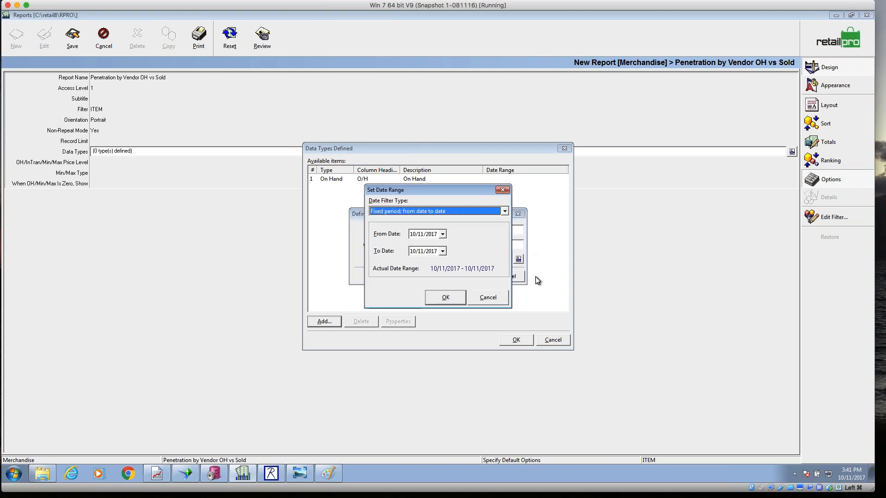
pyautogui.click(504, 211)
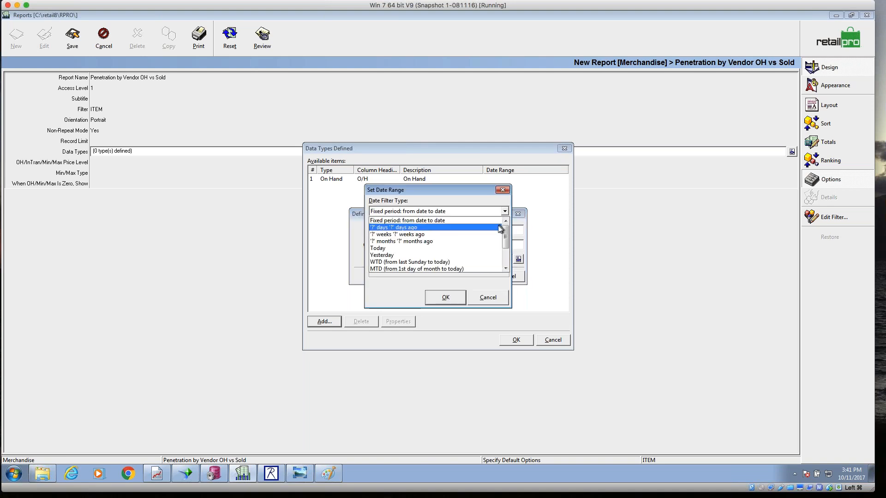
pyautogui.click(478, 242)
pyautogui.press('Tab')
pyautogui.write('12')
pyautogui.press('Tab')
pyautogui.write('12')
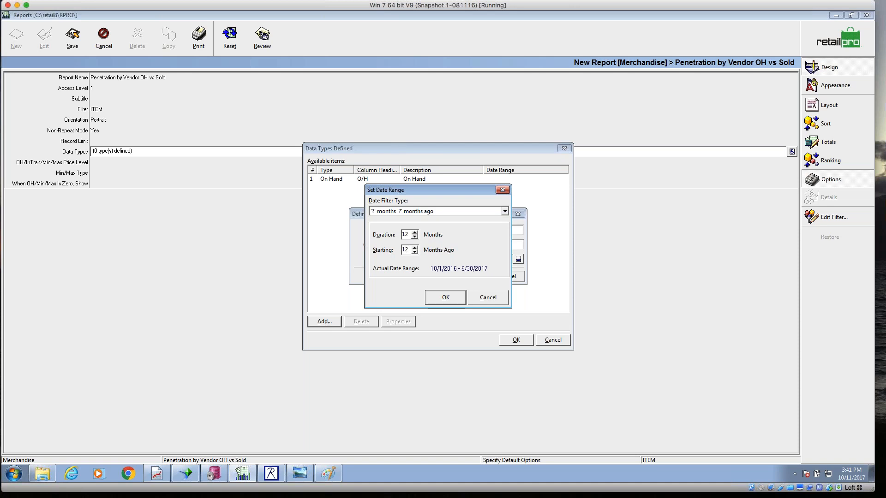
pyautogui.click(457, 299)
pyautogui.click(480, 279)
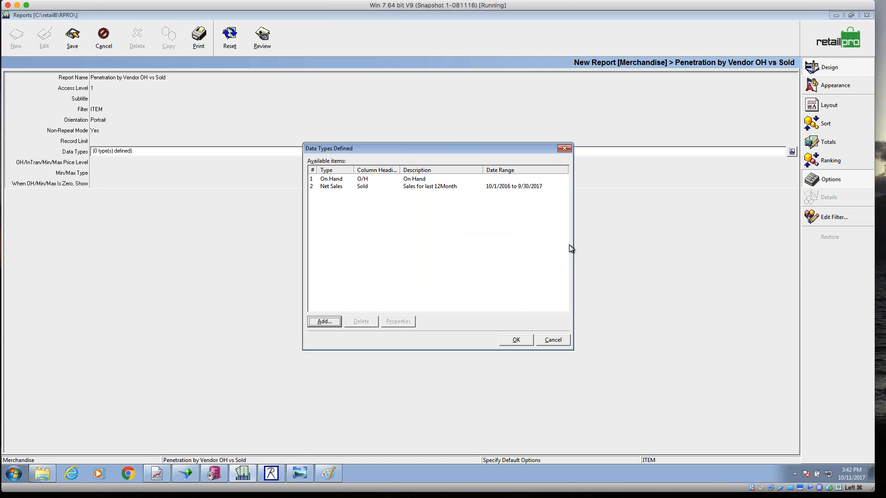
pyautogui.click(517, 341)
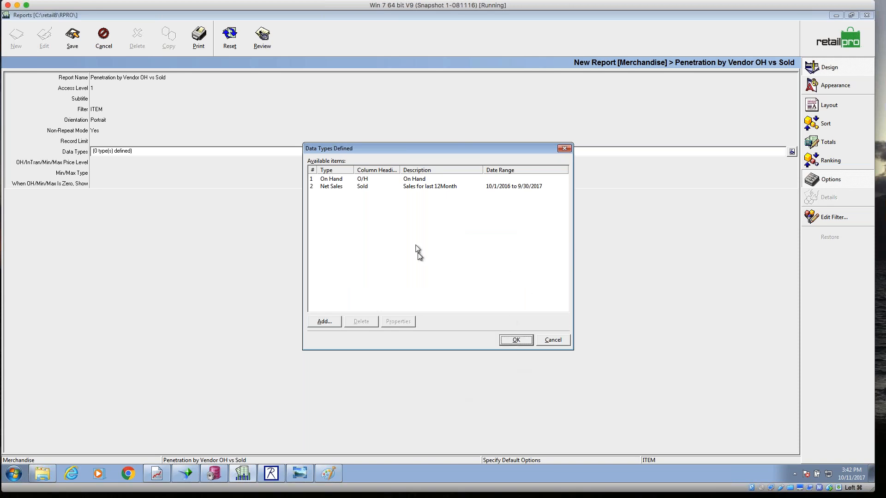
pyautogui.click(324, 181)
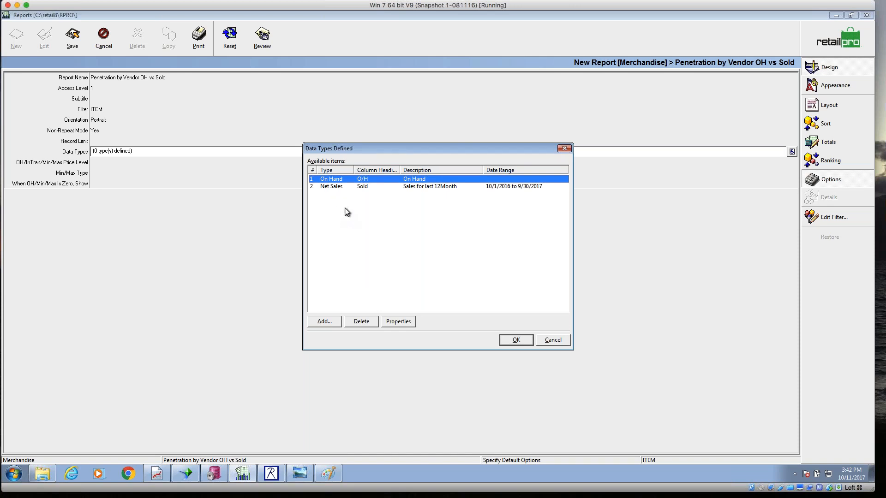
pyautogui.click(338, 188)
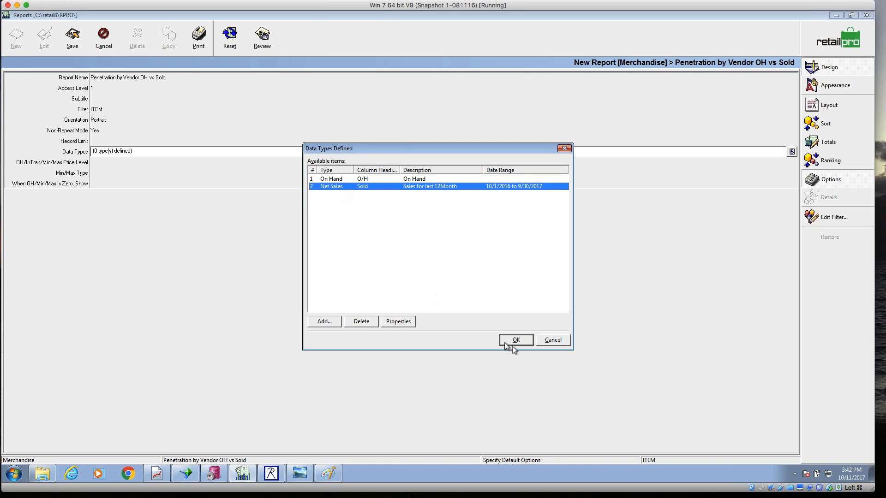
pyautogui.click(526, 343)
# Step: Add the on-hand fields DT1-Qty and DT1-Ext C$ to the report layout
pyautogui.click(829, 106)
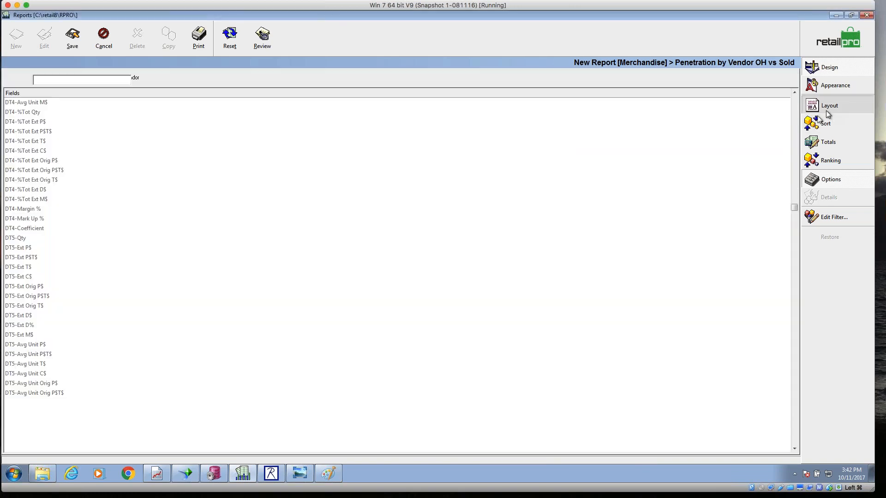
pyautogui.click(794, 421)
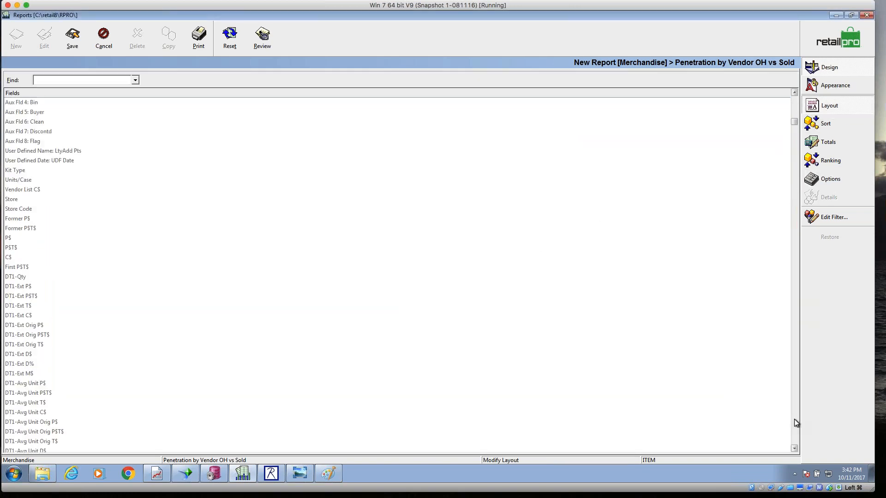
pyautogui.click(23, 277)
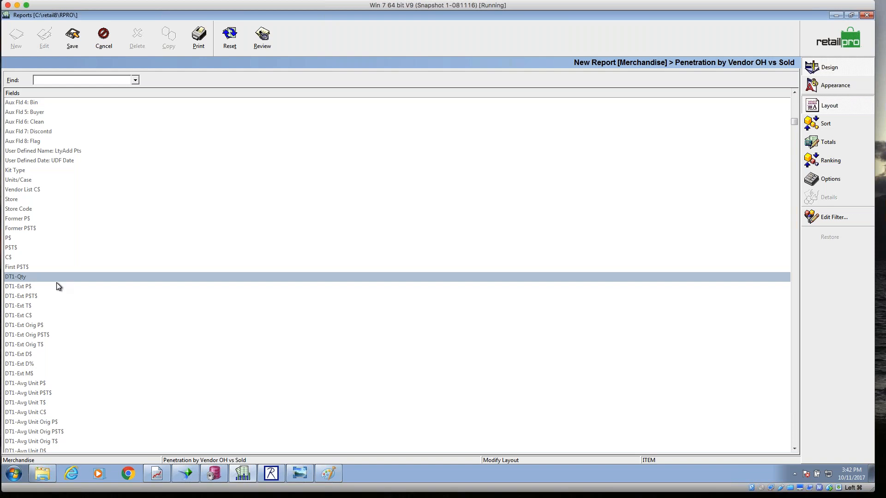
pyautogui.click(40, 318)
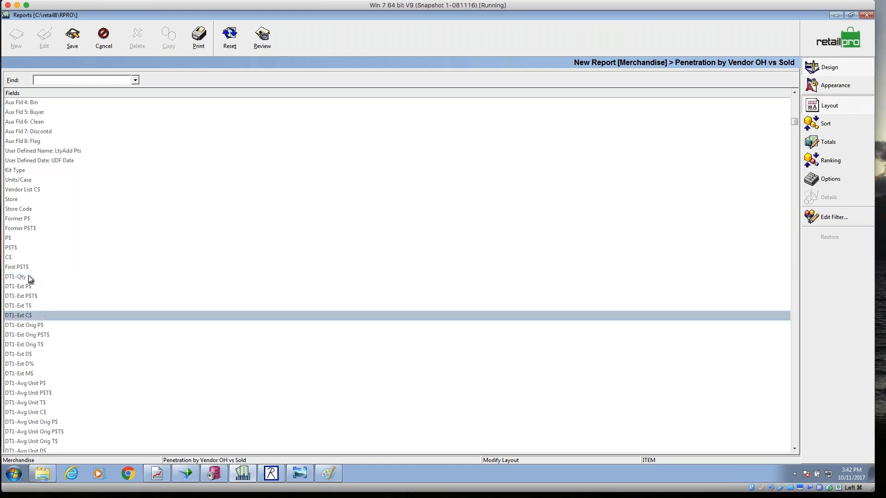
pyautogui.doubleClick(29, 277)
pyautogui.doubleClick(37, 319)
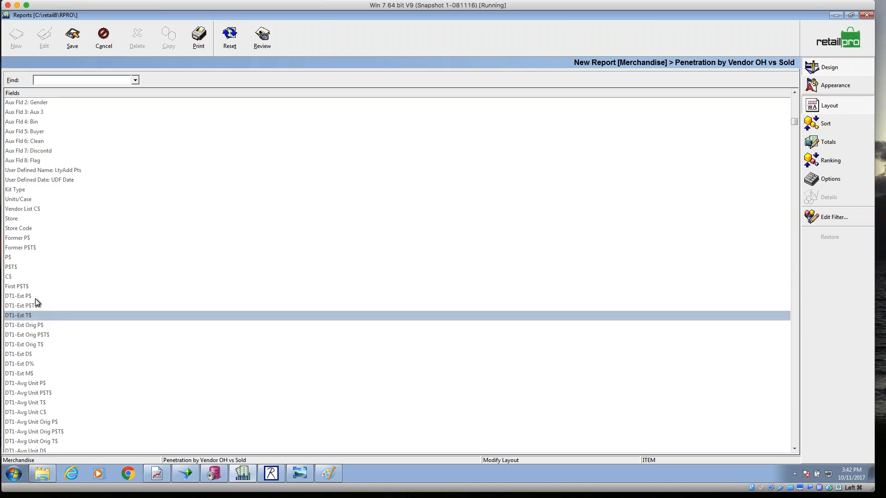
pyautogui.click(36, 299)
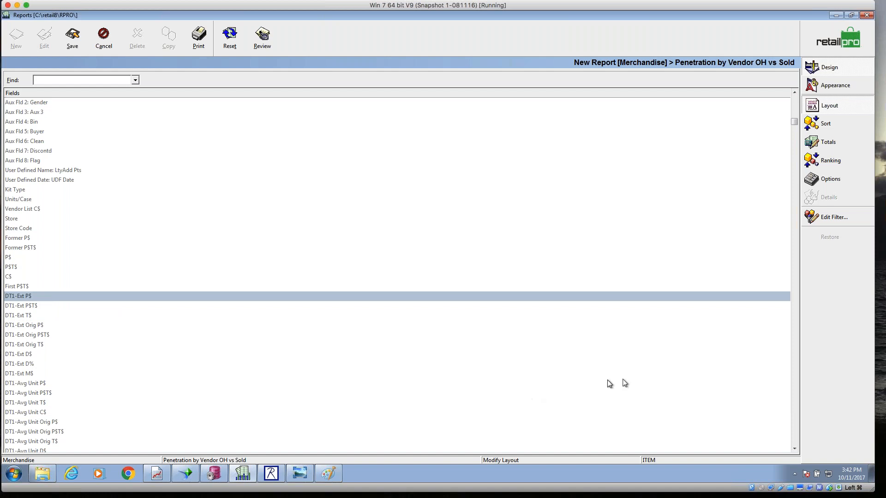
# Step: Add the on-hand percentage fields DT1-%Tot Ext C$ and DT1-%Tot Qty to the layout
pyautogui.click(794, 440)
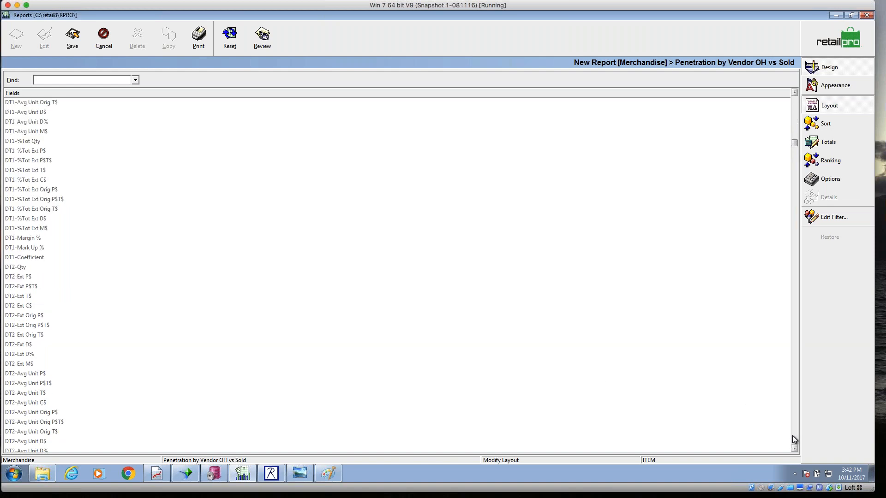
pyautogui.click(22, 161)
pyautogui.click(24, 177)
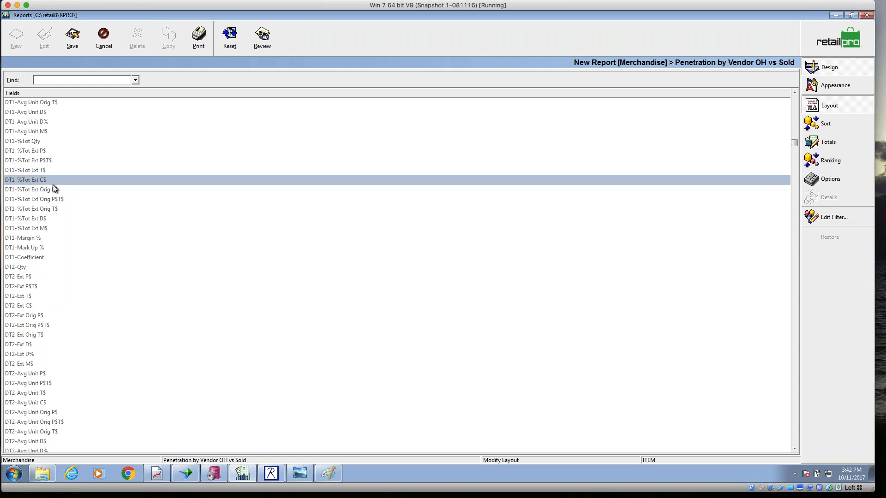
pyautogui.doubleClick(28, 181)
pyautogui.doubleClick(32, 153)
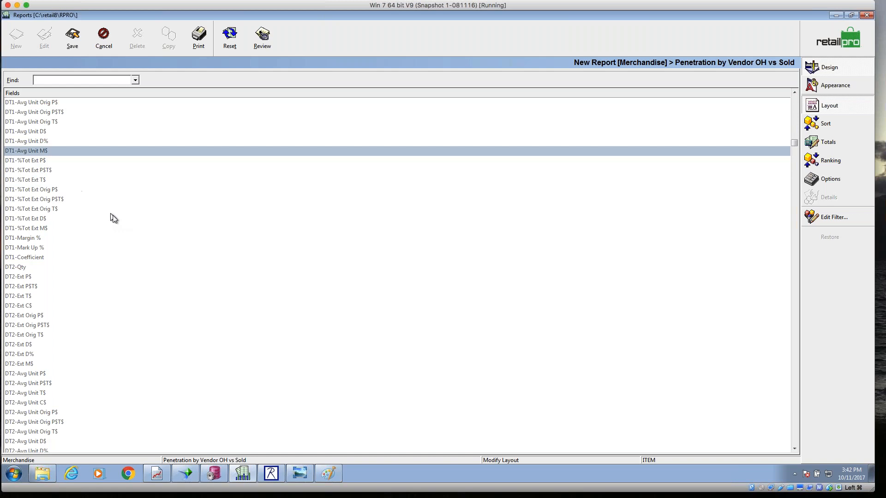
# Step: Add the net sales fields DT2-Qty, DT2-Ext C$ and DT2-Ext P$ to the layout
pyautogui.click(13, 270)
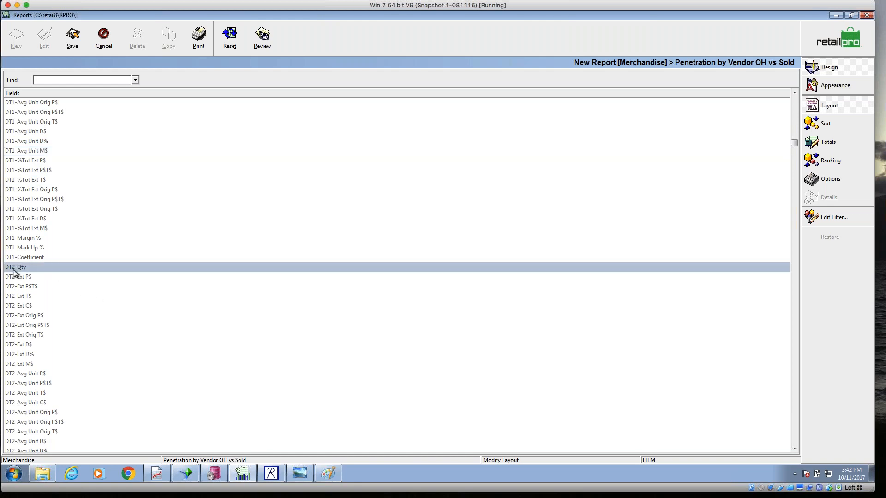
pyautogui.doubleClick(13, 271)
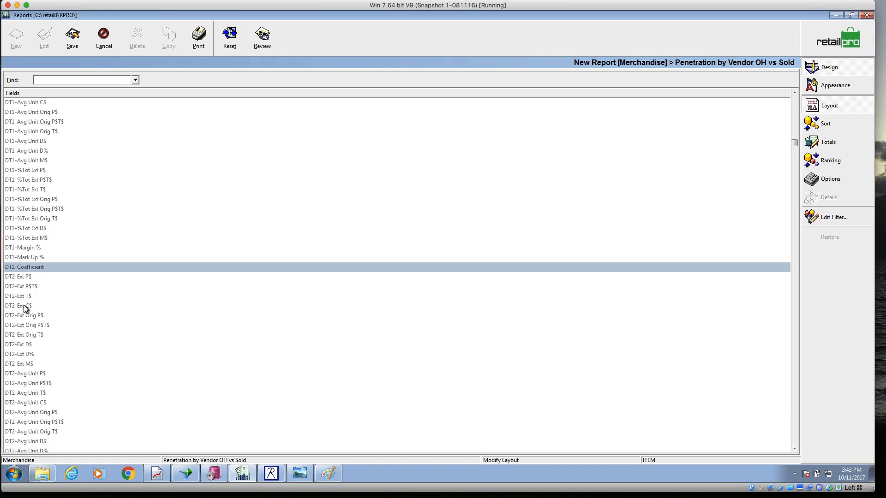
pyautogui.doubleClick(25, 305)
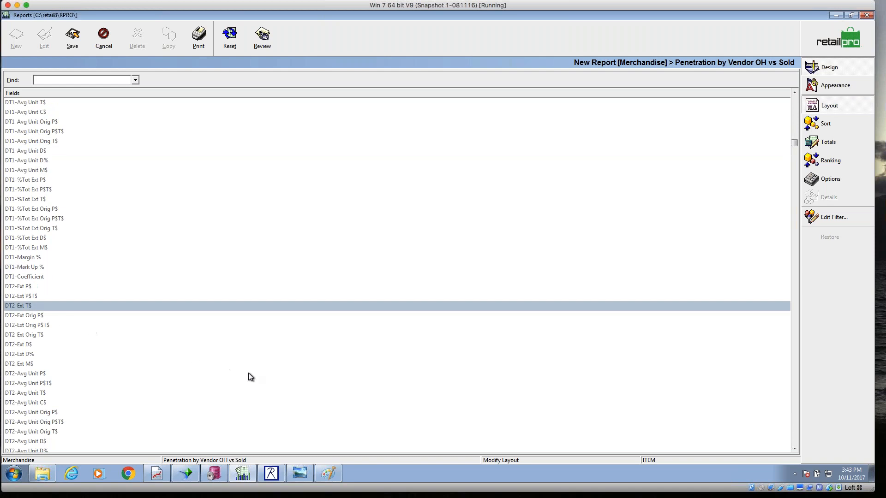
pyautogui.doubleClick(25, 288)
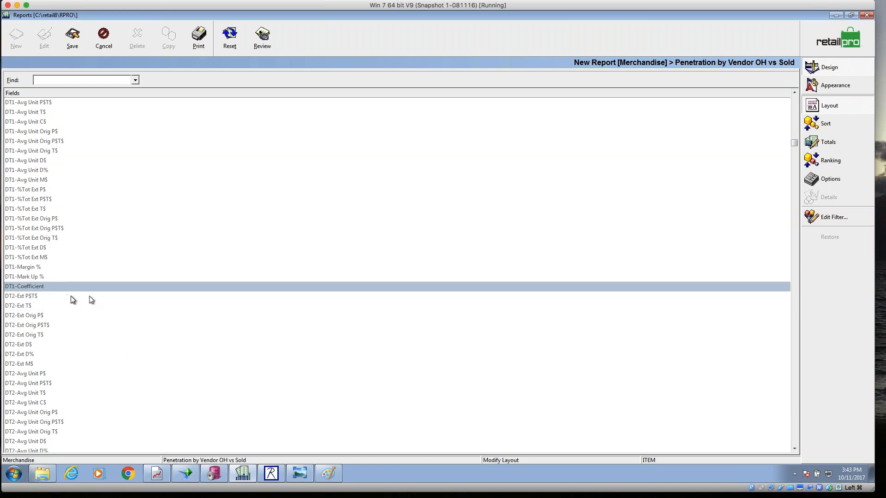
# Step: Add DT2-%Tot Ext P$, DT2-%Tot Qty, DT2-%Tot Ext C$ and DT2-Margin % to the layout, and remove DT2-%Tot Ext P$ from the selected fields
pyautogui.click(796, 437)
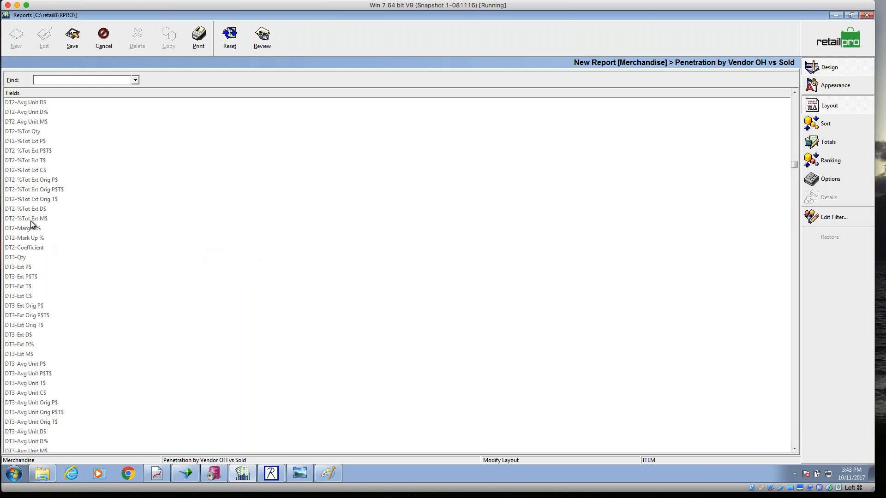
pyautogui.click(36, 144)
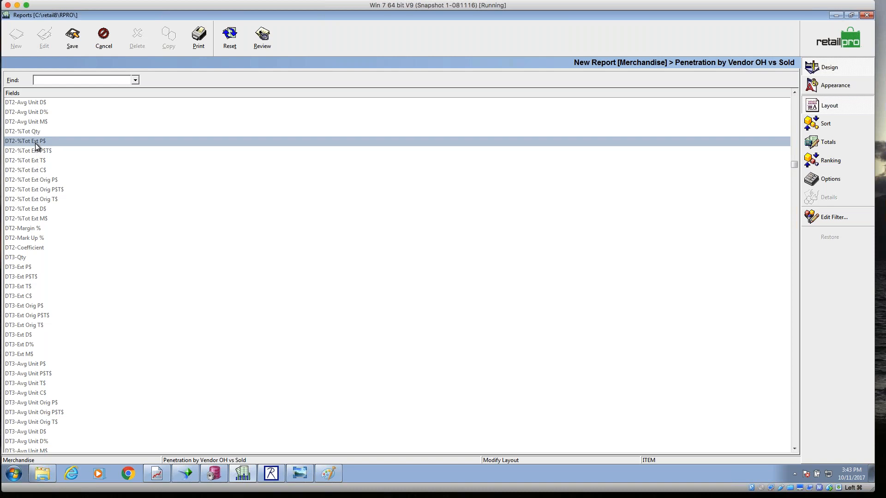
pyautogui.doubleClick(36, 143)
pyautogui.doubleClick(39, 141)
pyautogui.doubleClick(47, 170)
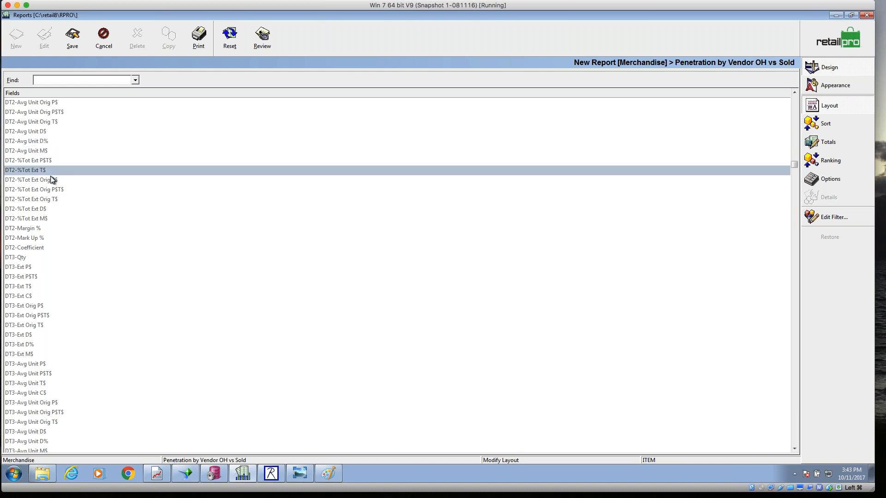
pyautogui.doubleClick(41, 229)
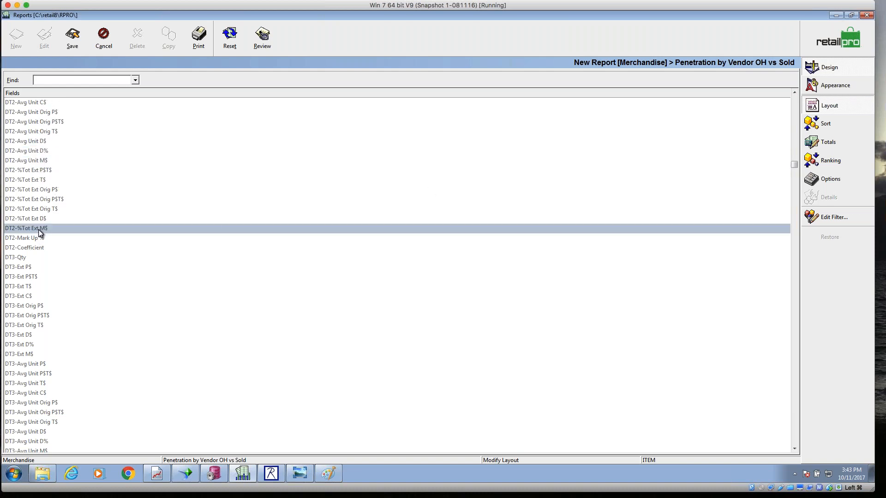
pyautogui.click(794, 111)
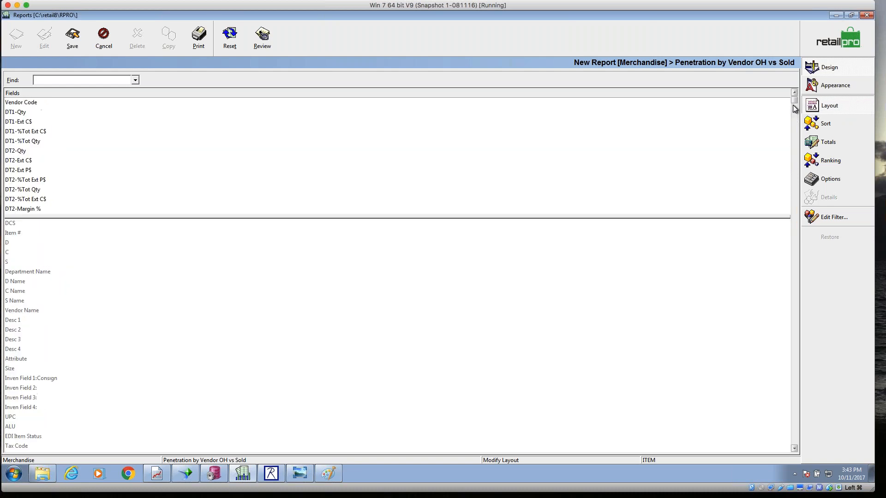
pyautogui.doubleClick(43, 180)
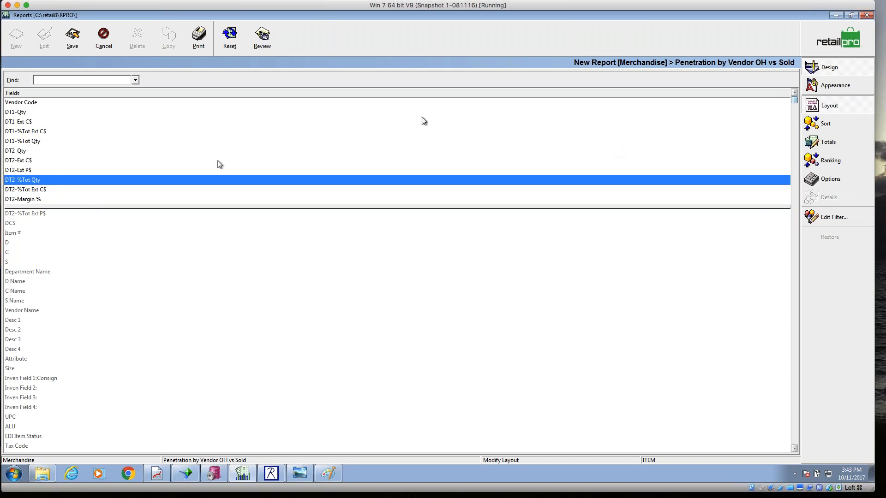
# Step: Reorder the report layout so each DT1 field precedes its DT2 counterpart: Ext C$, %Tot Ext C$, Qty and %Tot Qty
pyautogui.moveTo(30, 122); pyautogui.dragTo(30, 116)
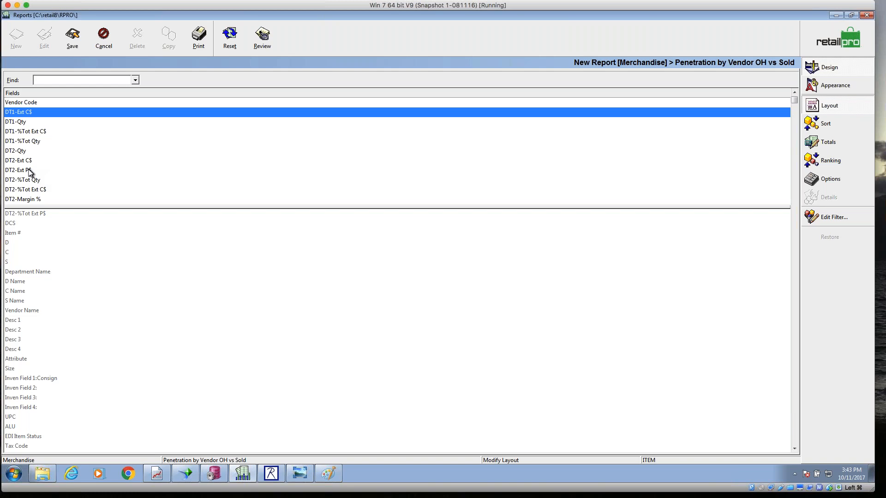
pyautogui.moveTo(26, 161); pyautogui.dragTo(43, 136)
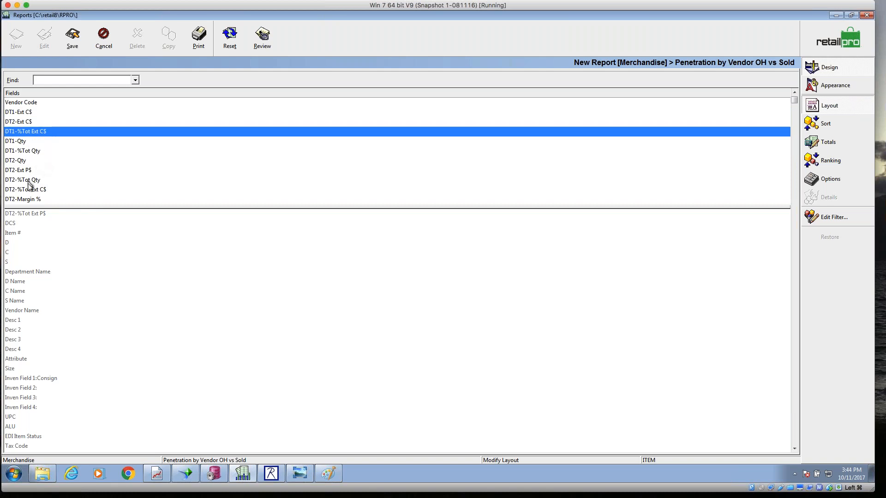
pyautogui.moveTo(33, 190); pyautogui.dragTo(34, 143)
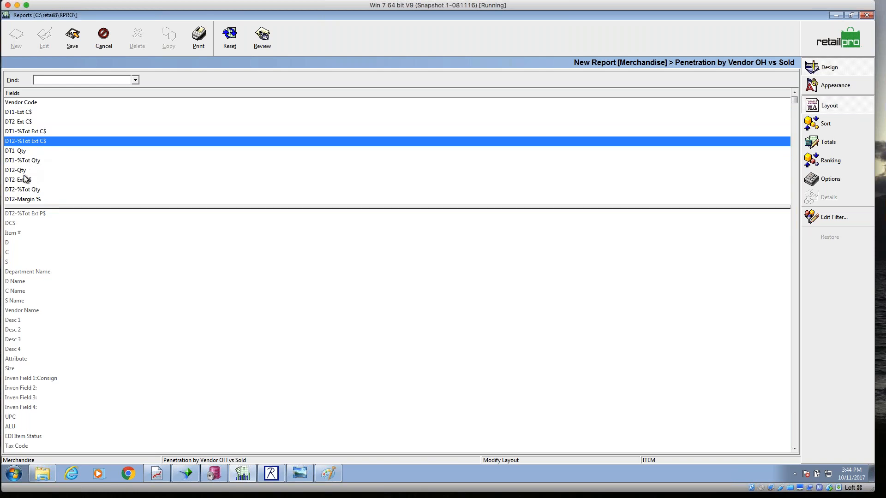
pyautogui.moveTo(24, 172)
pyautogui.mouseDown()
pyautogui.moveTo(26, 162)
pyautogui.moveTo(31, 182)
pyautogui.mouseUp()
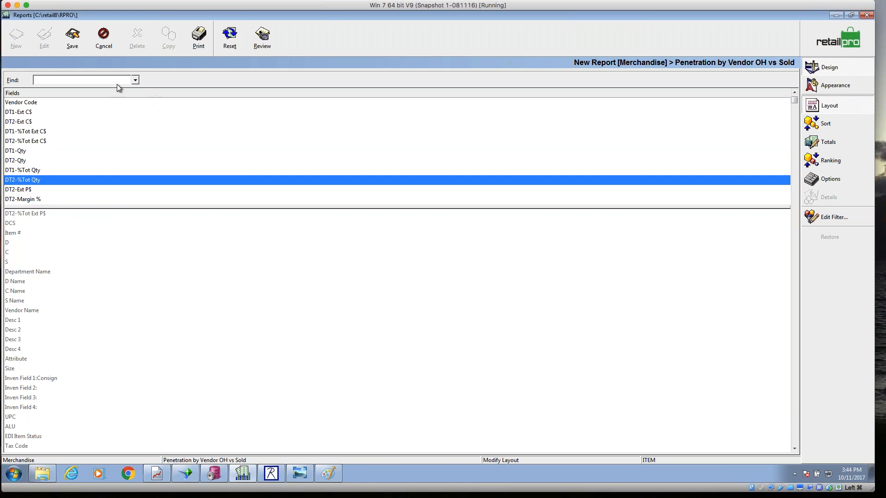
# Step: Include all the layout's DT1 and DT2 fields in the report's grand totals and save the report design
pyautogui.click(826, 142)
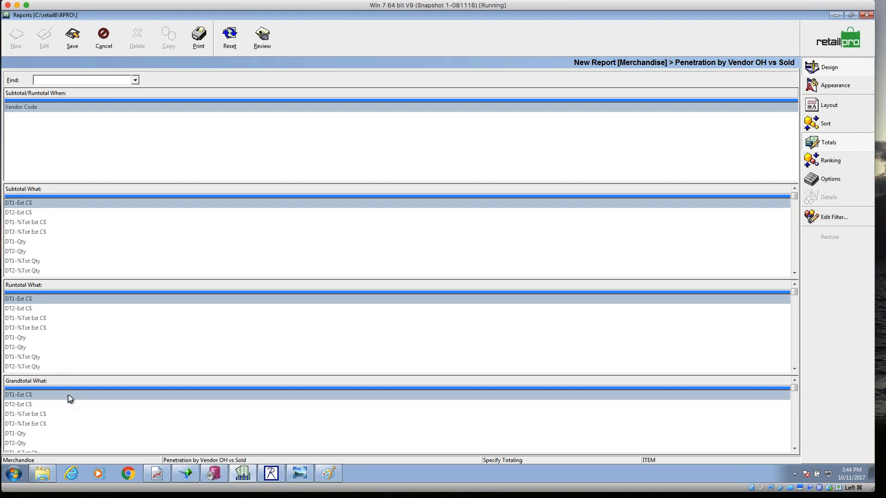
pyautogui.scroll(-2, 70, 400)
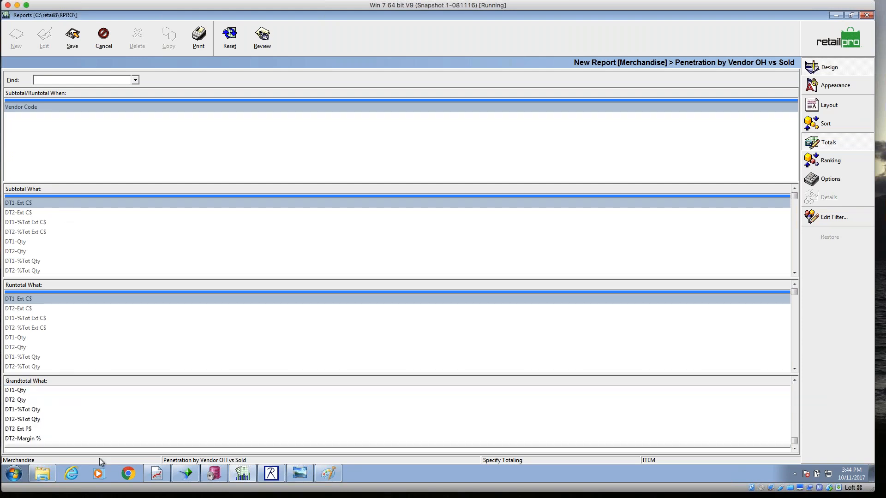
pyautogui.click(74, 50)
# Step: Run the Penetration by Vendor OH vs Sold report with its default options and enlarge the preview to 200%
pyautogui.click(198, 37)
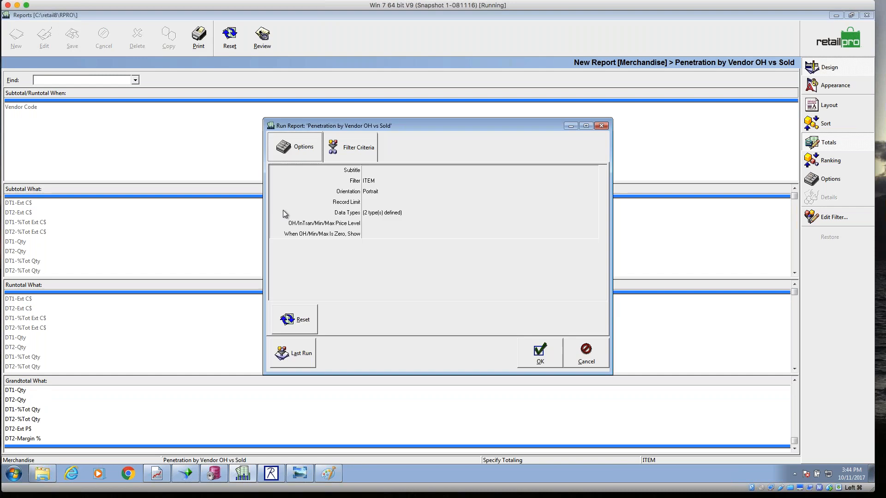
pyautogui.click(540, 363)
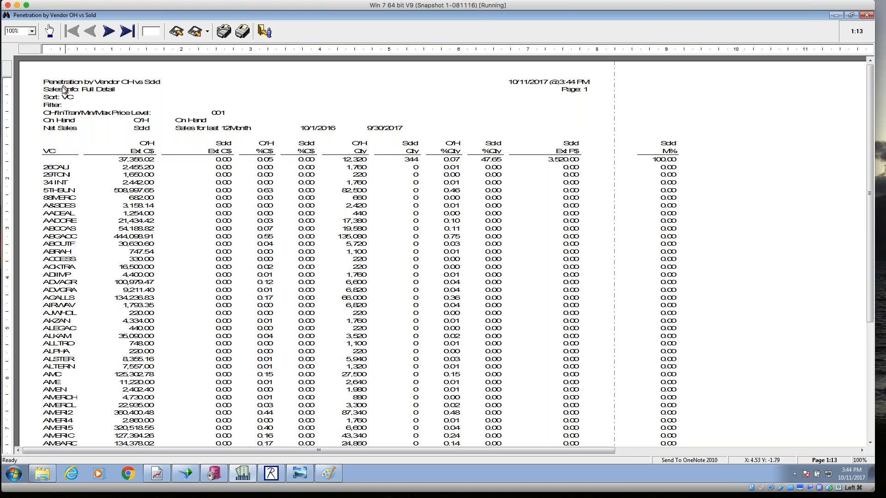
pyautogui.click(32, 32)
pyautogui.click(25, 65)
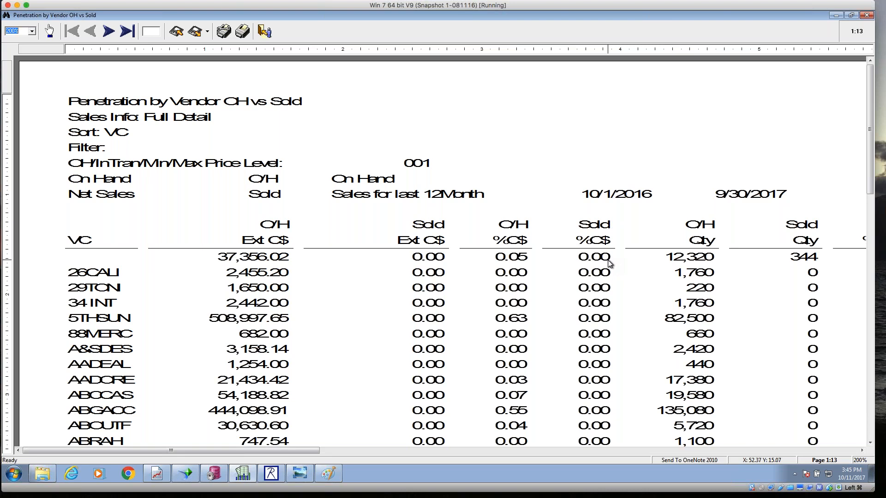
# Step: Page forward through the report preview to compare each vendor's on-hand and sold cost percentages, and close the preview
pyautogui.click(113, 32)
pyautogui.click(111, 32)
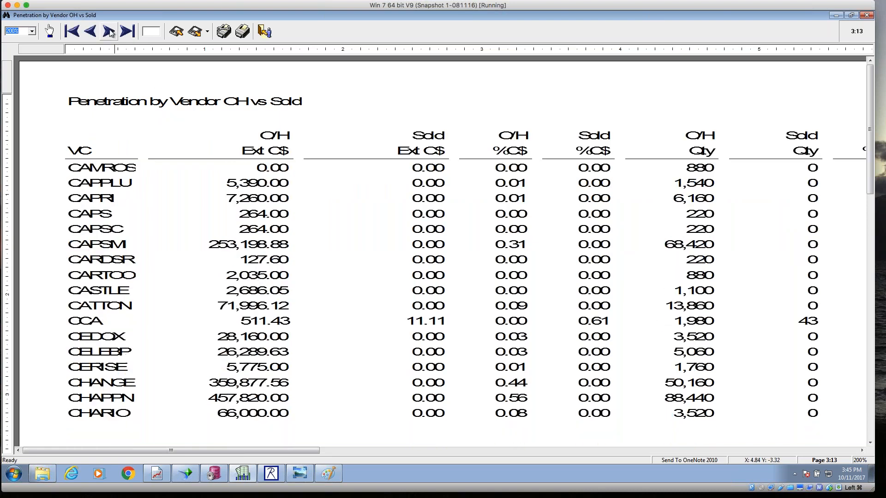
pyautogui.click(110, 32)
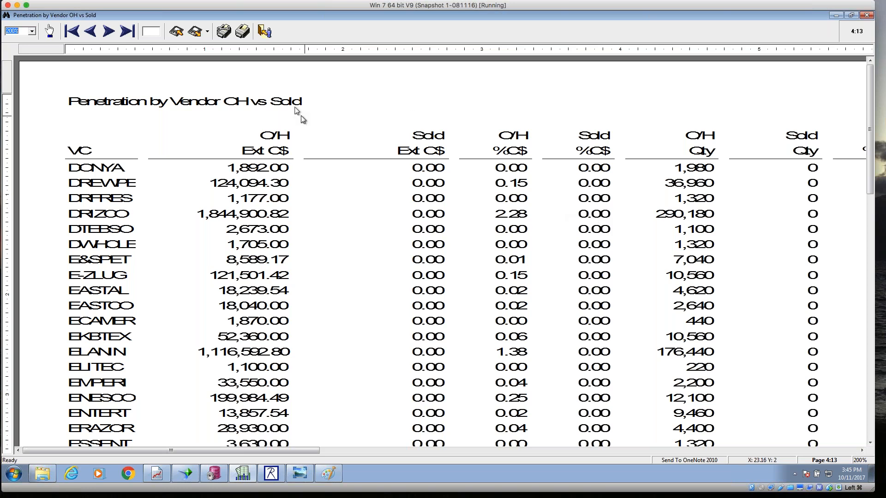
pyautogui.click(108, 32)
pyautogui.click(108, 32)
pyautogui.click(107, 32)
pyautogui.click(109, 31)
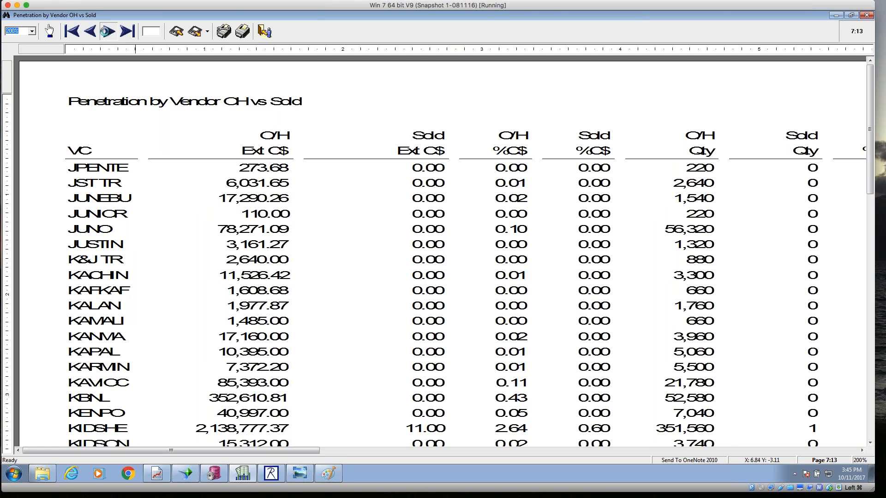
pyautogui.click(109, 31)
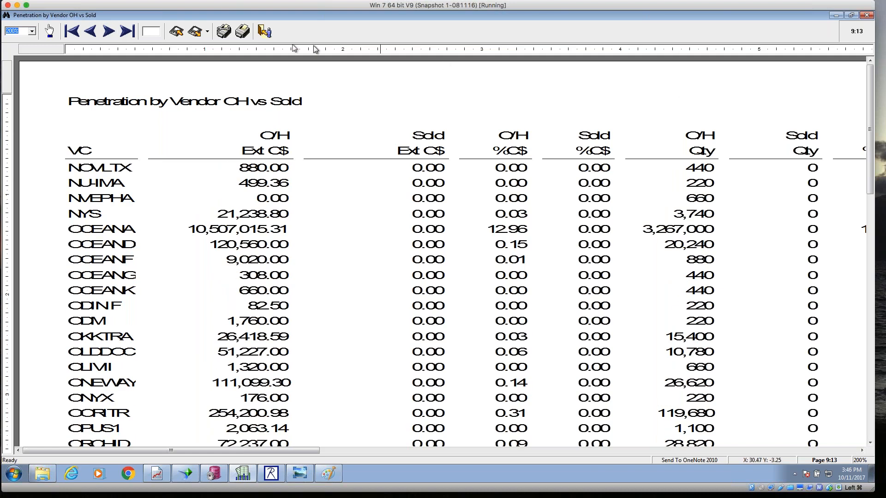
pyautogui.click(265, 31)
pyautogui.click(525, 274)
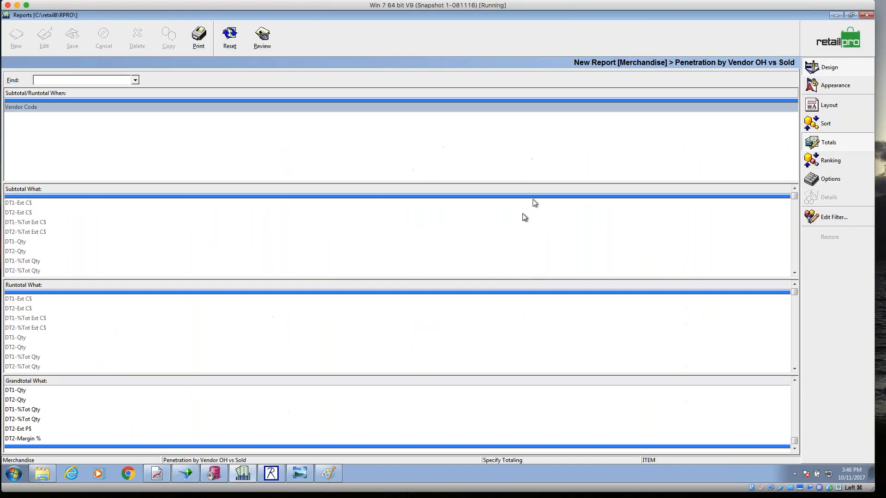
# Step: Create a new merchandise report named Vendor Trending Report and open its data type definitions
pyautogui.click(16, 36)
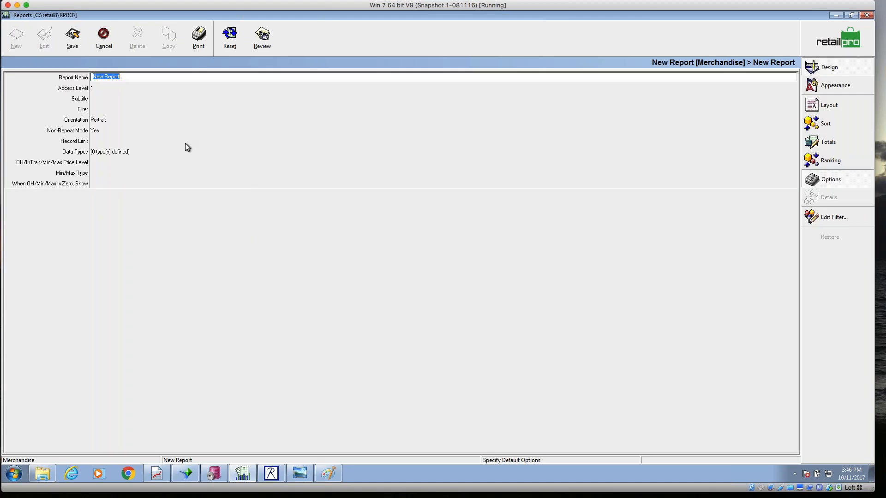
pyautogui.write('Vendo')
pyautogui.press('BackSpace')
pyautogui.press('BackSpace')
pyautogui.press('BackSpace')
pyautogui.press('BackSpace')
pyautogui.press('BackSpace')
pyautogui.write('ng Report')
pyautogui.click(122, 152)
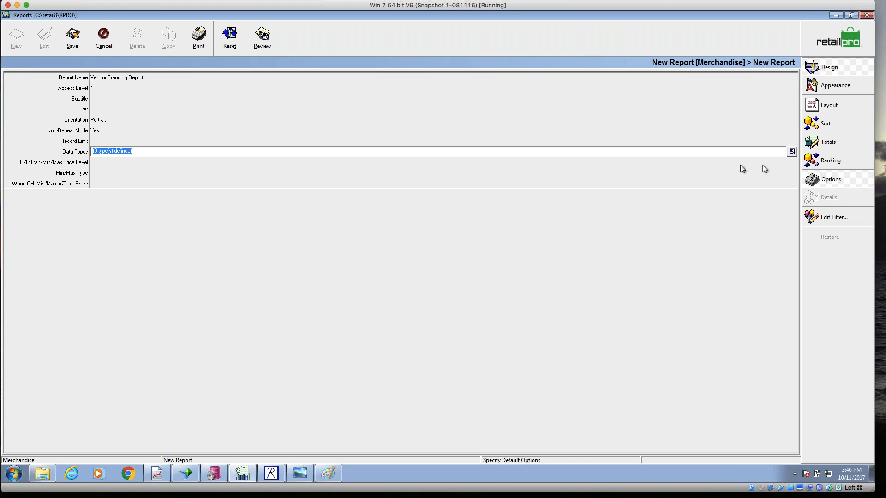
pyautogui.click(792, 151)
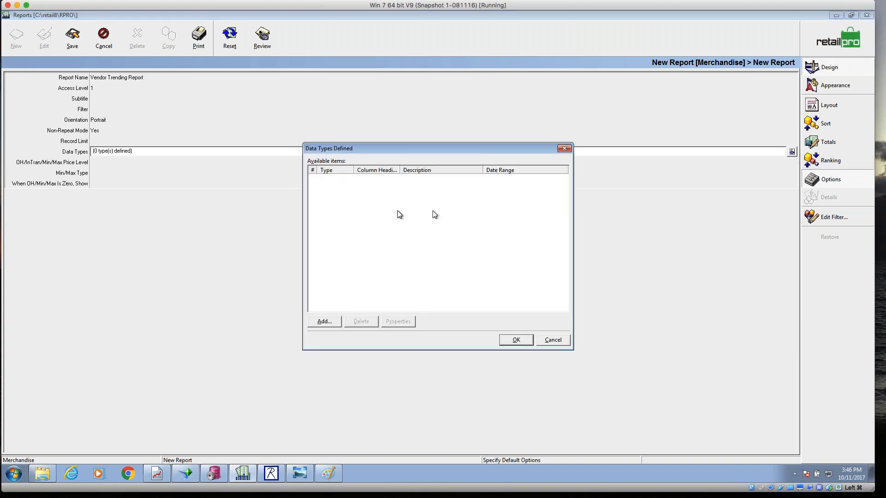
# Step: Switch to Retail Pro Merchant Edition and display the receipts for October 2017
pyautogui.click(271, 474)
pyautogui.click(750, 61)
pyautogui.click(161, 54)
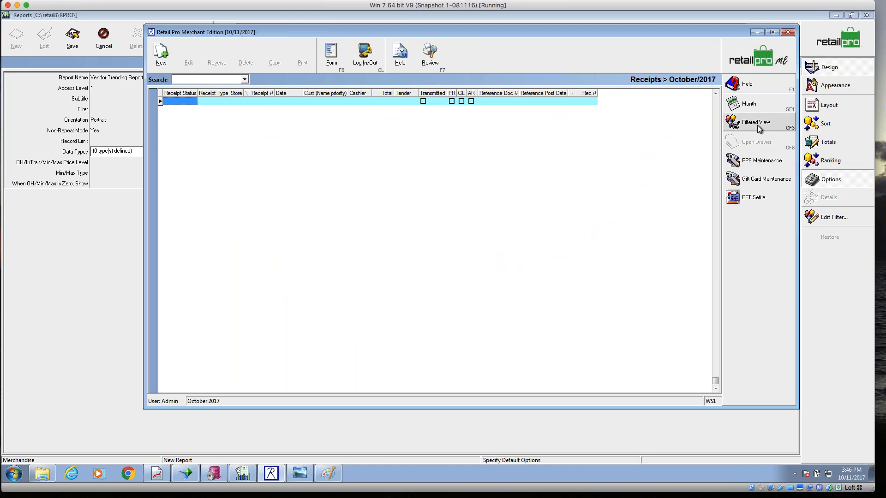
pyautogui.click(749, 104)
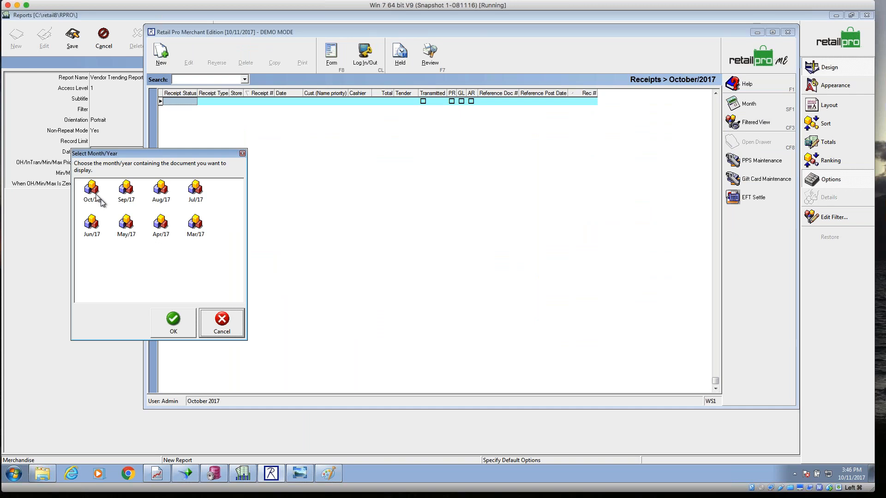
pyautogui.click(92, 190)
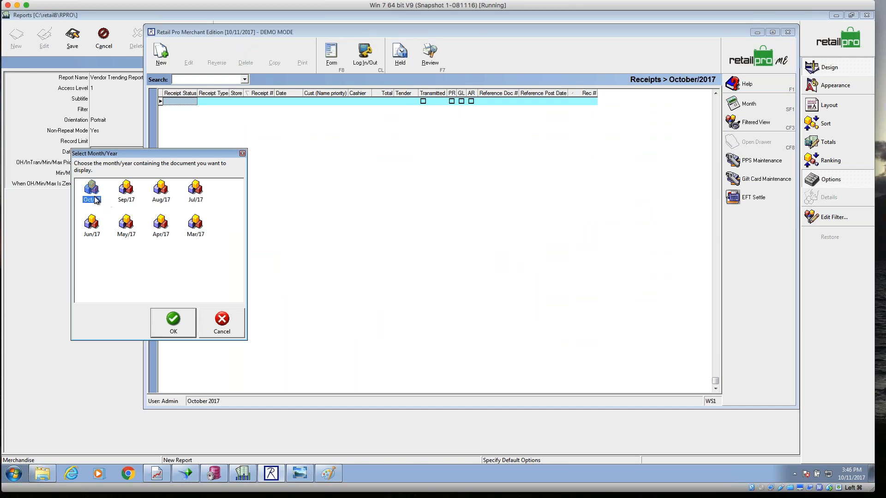
pyautogui.click(174, 326)
pyautogui.click(752, 124)
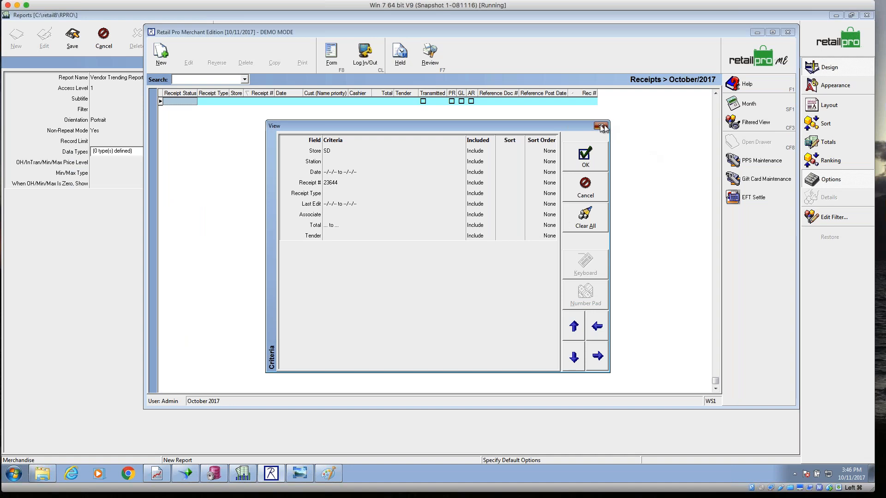
pyautogui.click(601, 126)
# Step: Check the receipts for March 2017 and April 2017, and return to the Reports window
pyautogui.click(195, 227)
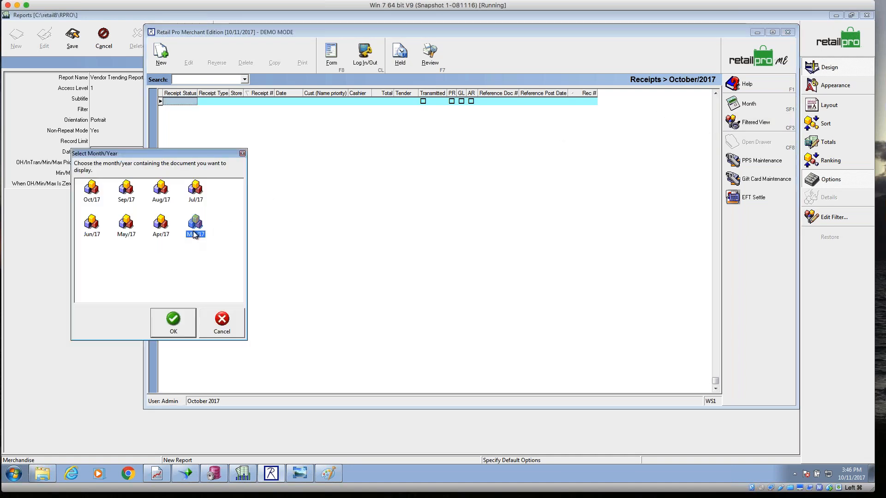
pyautogui.click(174, 323)
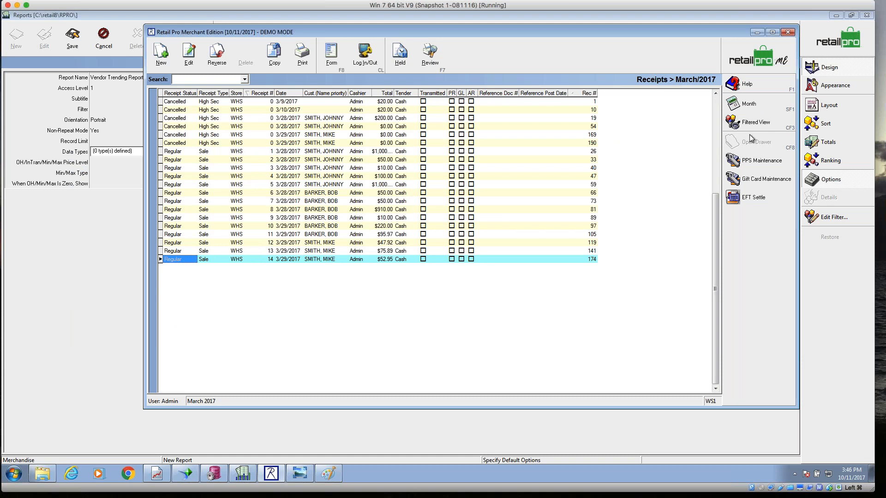
pyautogui.click(759, 108)
pyautogui.click(161, 226)
pyautogui.click(174, 323)
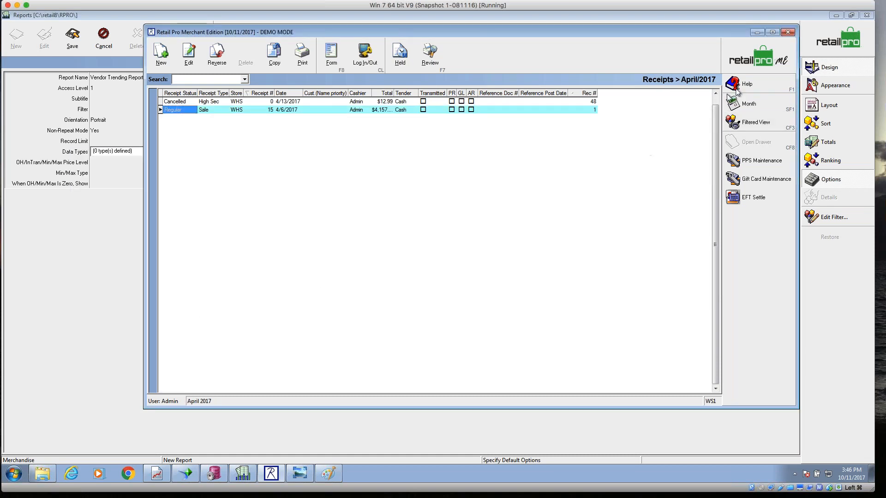
pyautogui.click(780, 61)
pyautogui.click(757, 32)
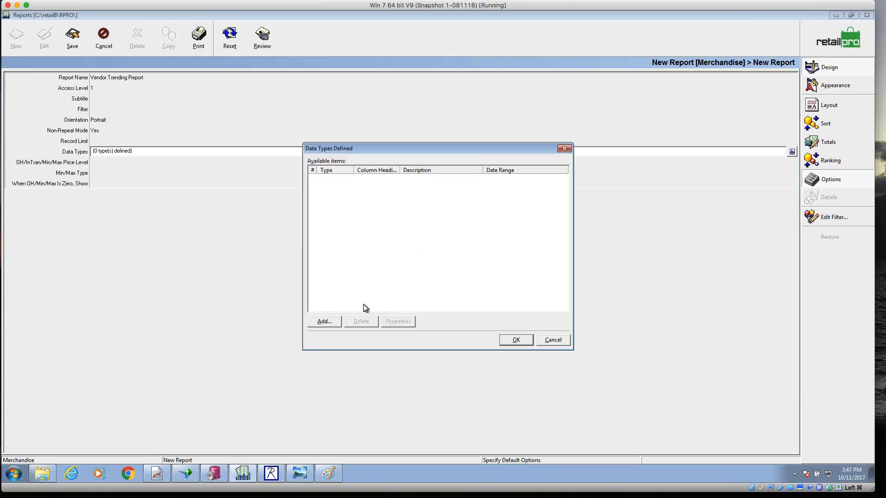
# Step: Add a Net Sales data type with the description March Sales and the column header Mar
pyautogui.click(331, 322)
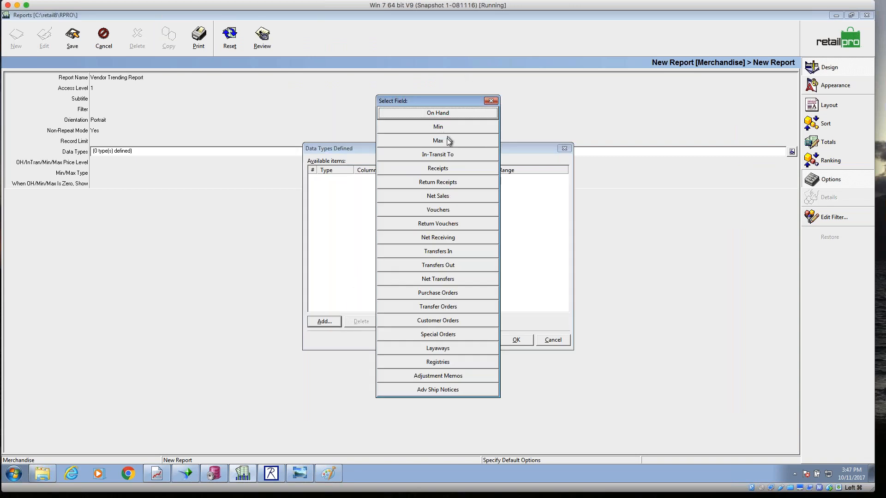
pyautogui.click(444, 197)
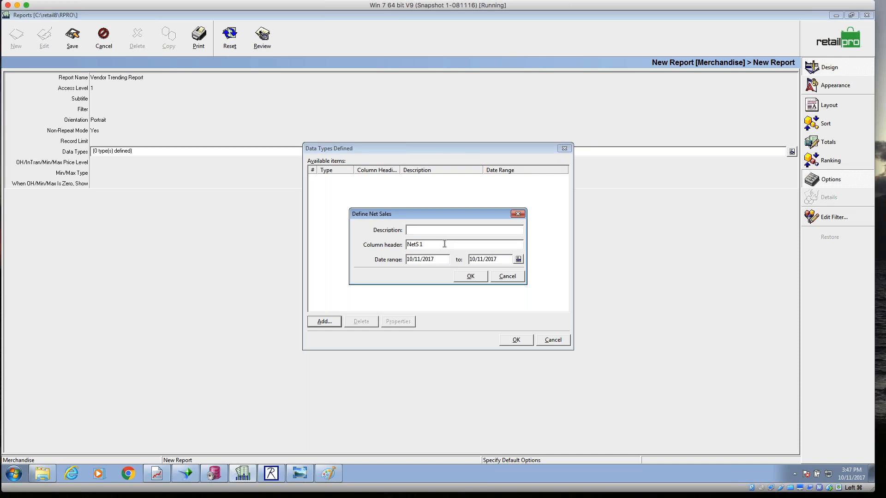
pyautogui.write('March Sal')
pyautogui.moveTo(424, 244); pyautogui.dragTo(390, 249)
pyautogui.write('Mar')
# Step: Give March Sales a fixed from-date-to-date period starting on 3/1/2017
pyautogui.click(518, 258)
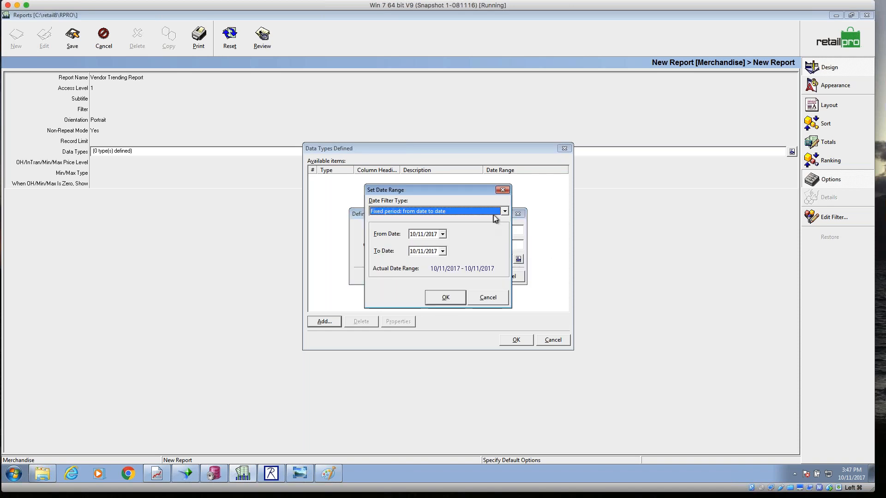
pyautogui.click(504, 212)
pyautogui.click(429, 220)
pyautogui.click(442, 234)
pyautogui.click(449, 247)
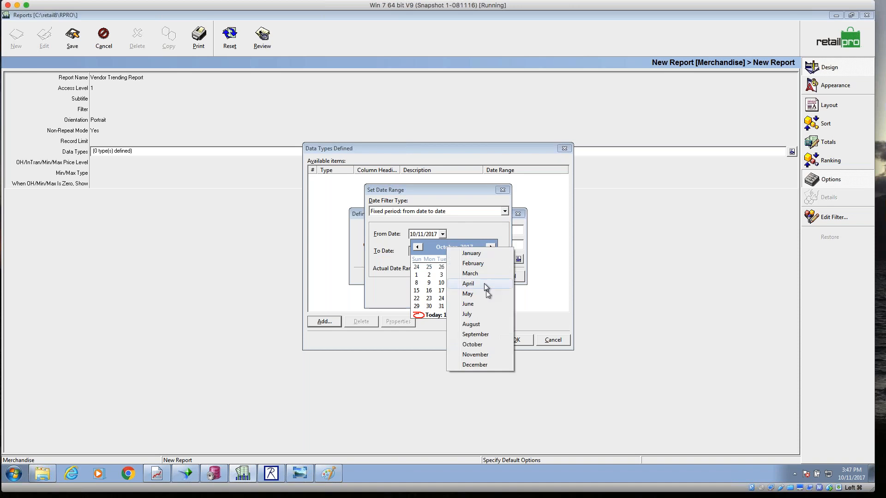
pyautogui.click(476, 277)
pyautogui.click(454, 269)
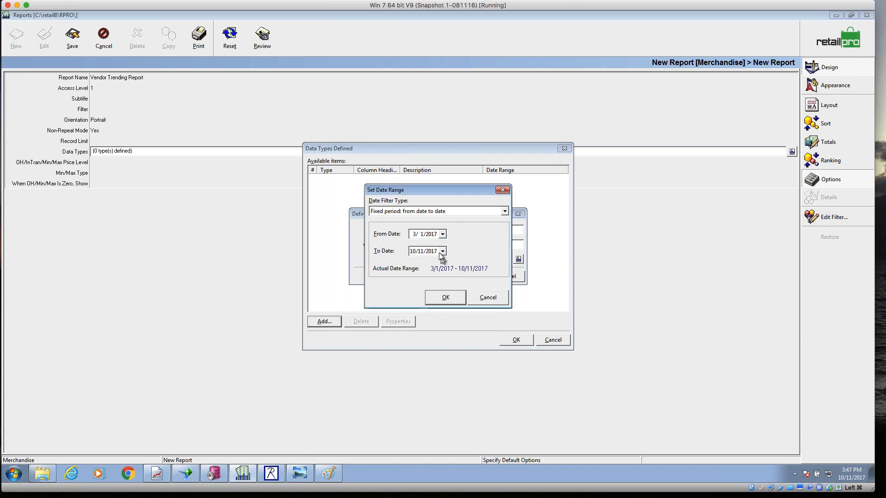
# Step: End the March Sales period on 3/31/2017 and accept the data type definition
pyautogui.click(443, 251)
pyautogui.click(452, 267)
pyautogui.click(442, 267)
pyautogui.click(442, 265)
pyautogui.click(434, 264)
pyautogui.click(445, 265)
pyautogui.click(474, 292)
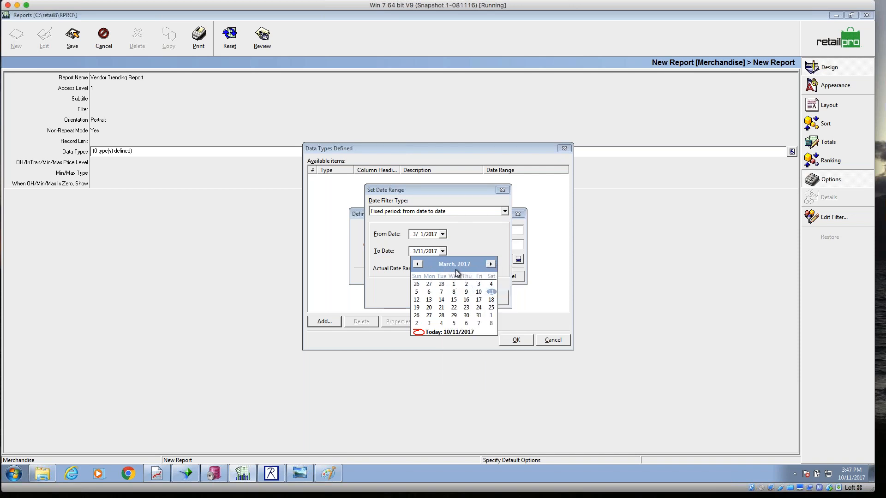
pyautogui.click(479, 315)
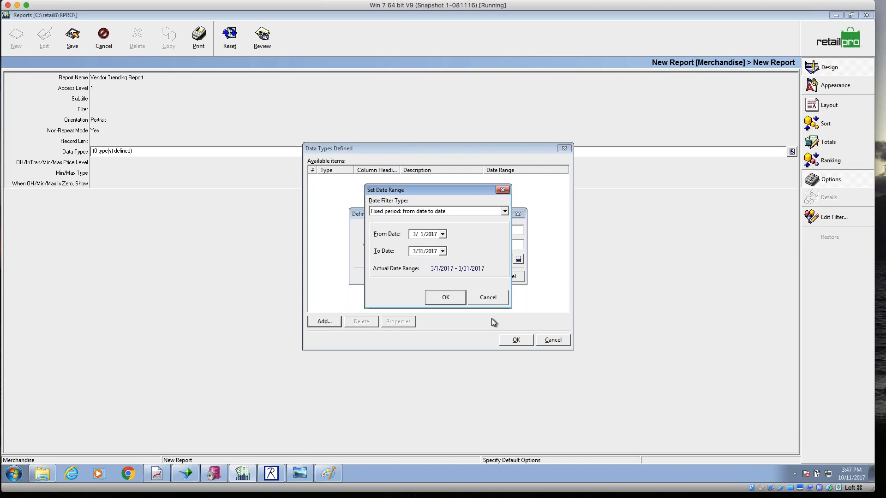
pyautogui.click(457, 300)
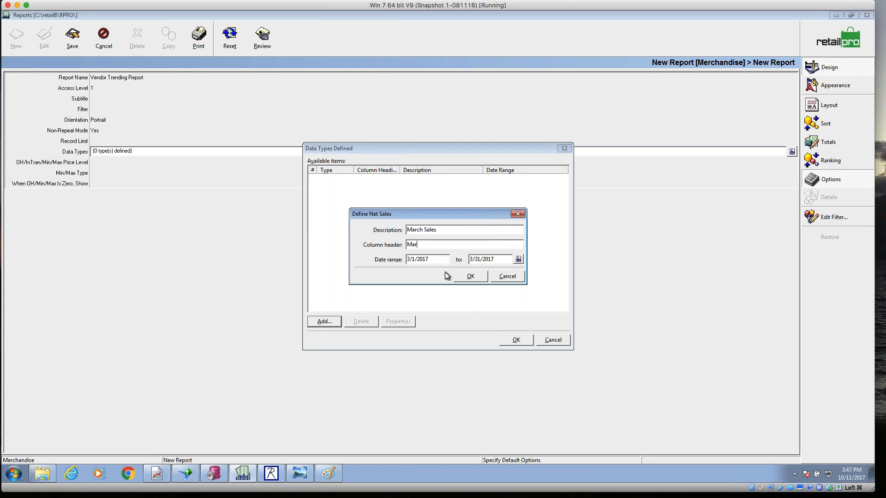
pyautogui.click(470, 276)
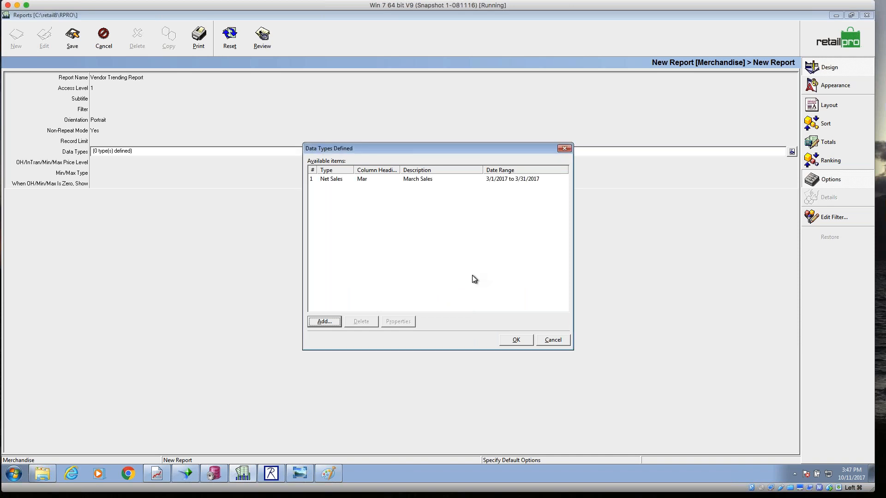
# Step: Add a second Net Sales data type with the description 7 months ago and the column header Mon-7
pyautogui.click(325, 321)
pyautogui.click(438, 196)
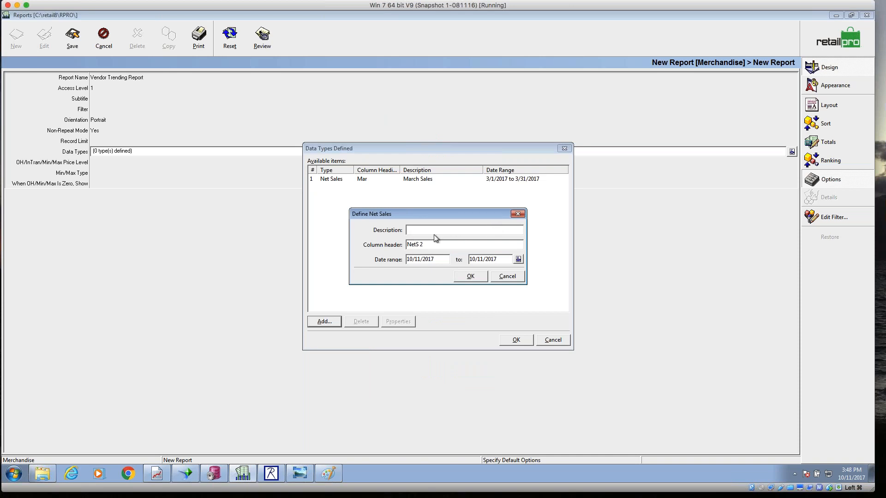
pyautogui.write('A')
pyautogui.write(' month')
pyautogui.write('s ago')
pyautogui.press('Tab')
pyautogui.write('Mo')
pyautogui.moveTo(411, 246); pyautogui.dragTo(415, 246)
pyautogui.click(415, 246)
# Step: Give the data type a relative months-ago period lasting 1 month that covers 4/1/2017 to 4/30/2017, and accept its definition
pyautogui.click(518, 259)
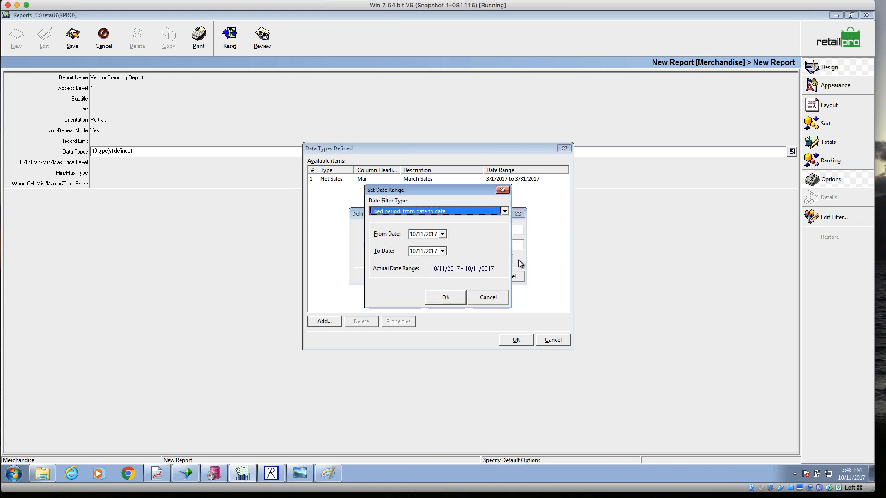
pyautogui.click(457, 212)
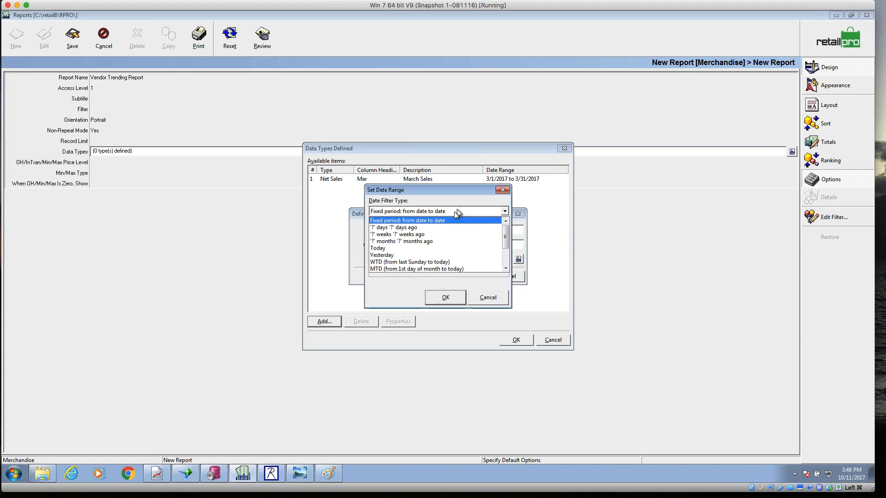
pyautogui.click(416, 241)
pyautogui.click(408, 235)
pyautogui.write('1')
pyautogui.moveTo(406, 251); pyautogui.dragTo(343, 251)
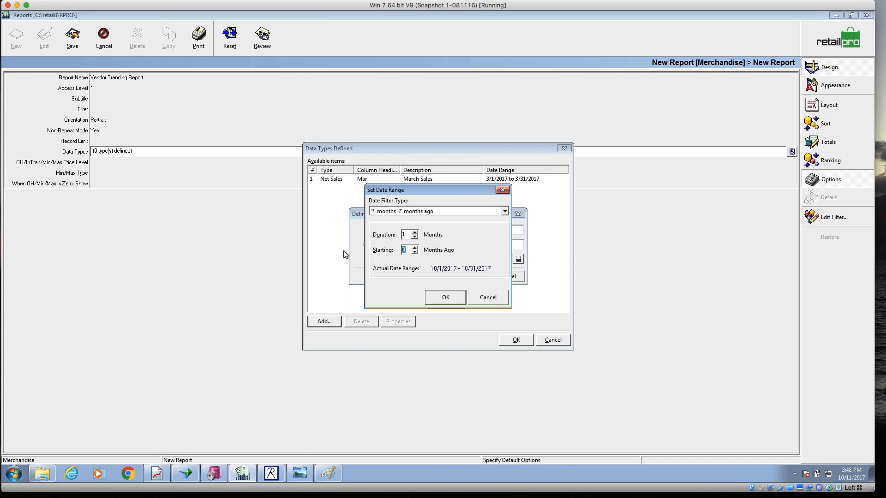
pyautogui.write('7')
pyautogui.moveTo(408, 250); pyautogui.dragTo(363, 252)
pyautogui.click(452, 299)
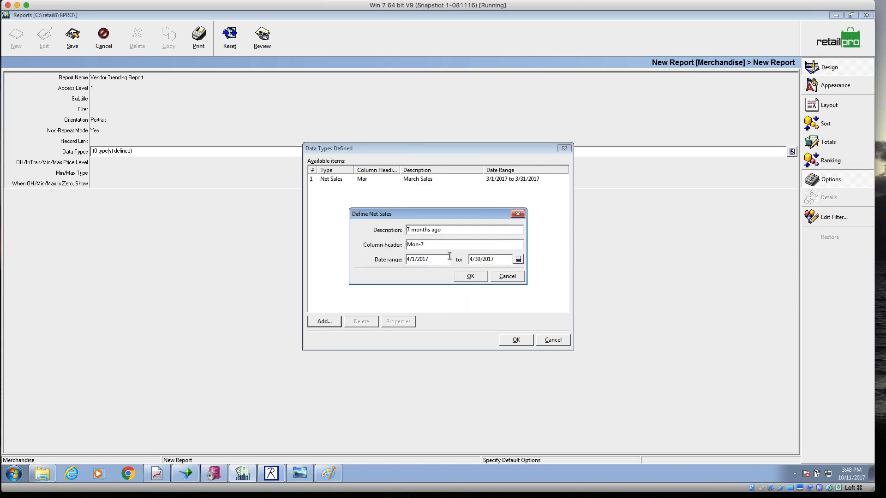
pyautogui.click(470, 276)
# Step: Rename the second data type as 6 months ago with the column header Mon-6
pyautogui.click(379, 189)
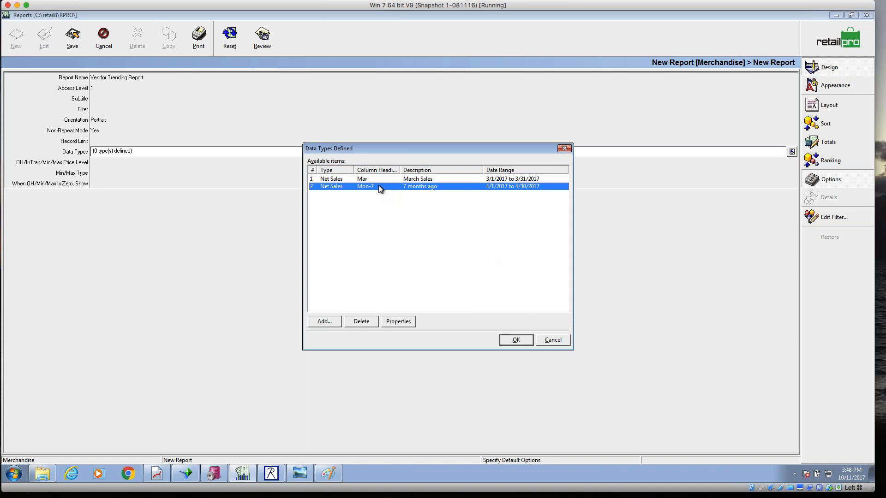
pyautogui.click(401, 323)
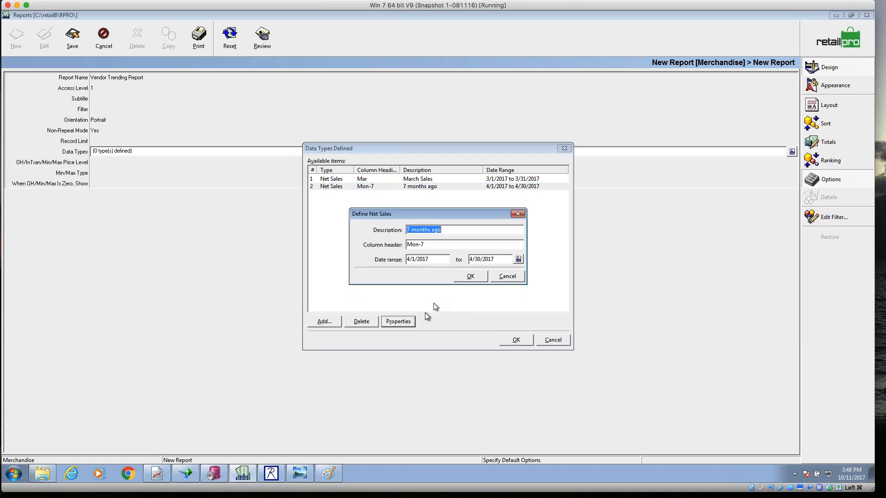
pyautogui.click(409, 231)
pyautogui.press('BackSpace')
pyautogui.write('+6')
pyautogui.press('BackSpace')
pyautogui.press('BackSpace')
pyautogui.write('66')
pyautogui.click(471, 276)
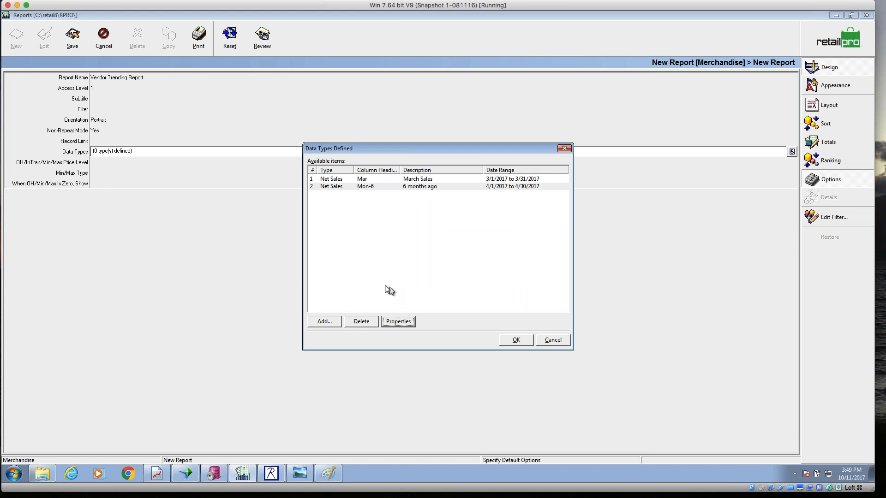
# Step: Add a third Net Sales data type with the description 5 Months ago and the column header Mon-5
pyautogui.click(332, 325)
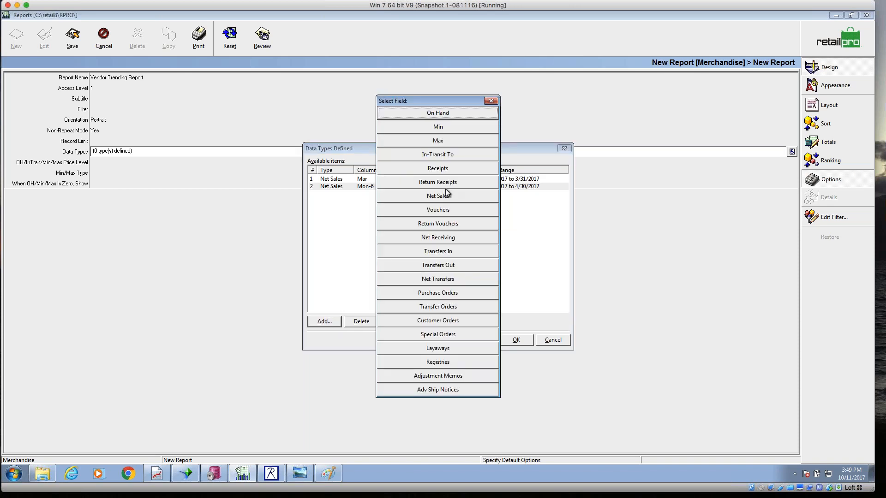
pyautogui.click(449, 200)
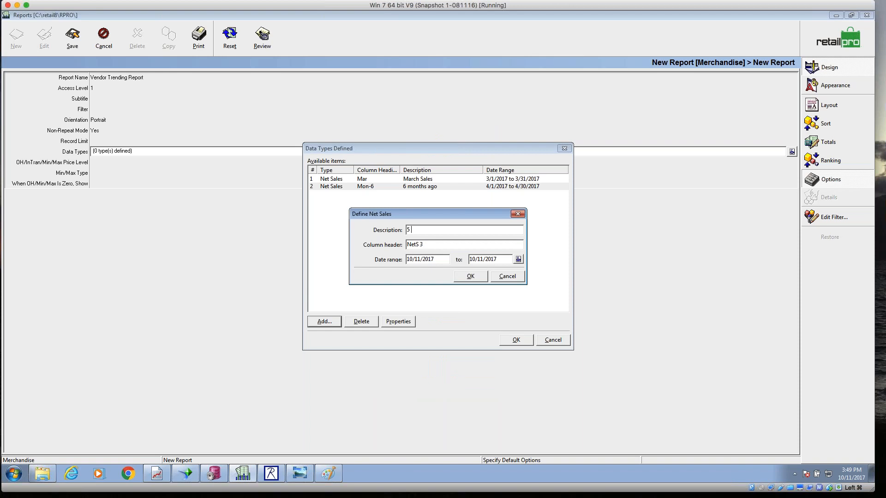
pyautogui.write('Months ago')
pyautogui.press('Tab')
pyautogui.write('Mo')
# Step: Give 5 Months ago a relative period of 1 month starting 5 months ago and accept the definition
pyautogui.click(518, 259)
pyautogui.click(468, 216)
pyautogui.click(390, 230)
pyautogui.press('Tab')
pyautogui.write('1')
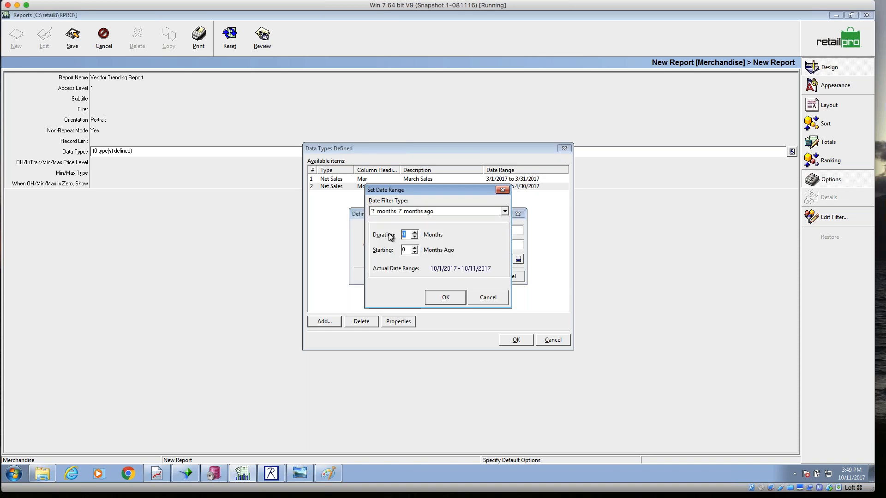
pyautogui.press('Tab')
pyautogui.write('5')
pyautogui.click(455, 298)
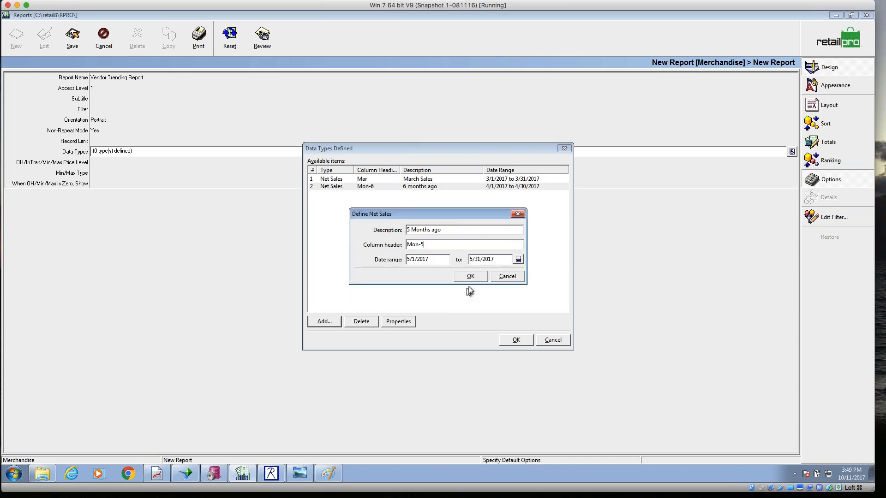
pyautogui.click(471, 277)
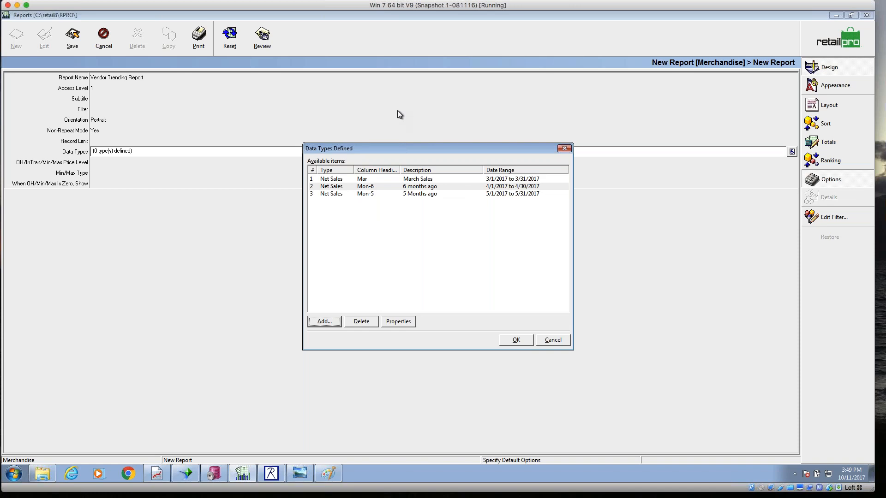
# Step: Add a fourth Net Sales data type with the description 4 Months ago and the column header Mon-4
pyautogui.press('Return')
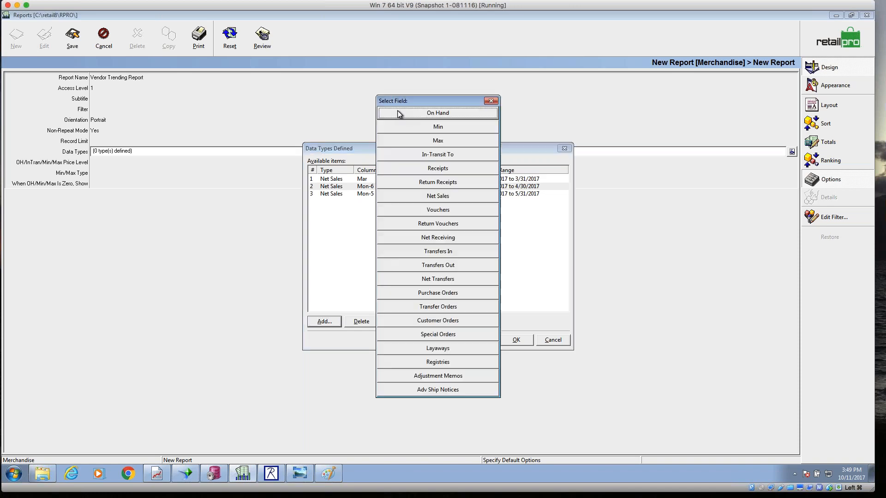
pyautogui.press('Down')
pyautogui.press('Down')
pyautogui.press('Down')
pyautogui.press('Down')
pyautogui.press('Down')
pyautogui.press('Down')
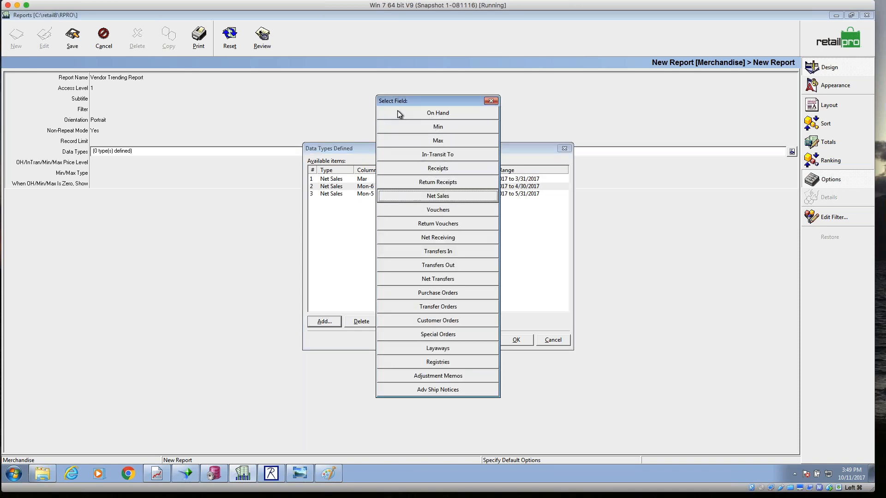
pyautogui.press('Return')
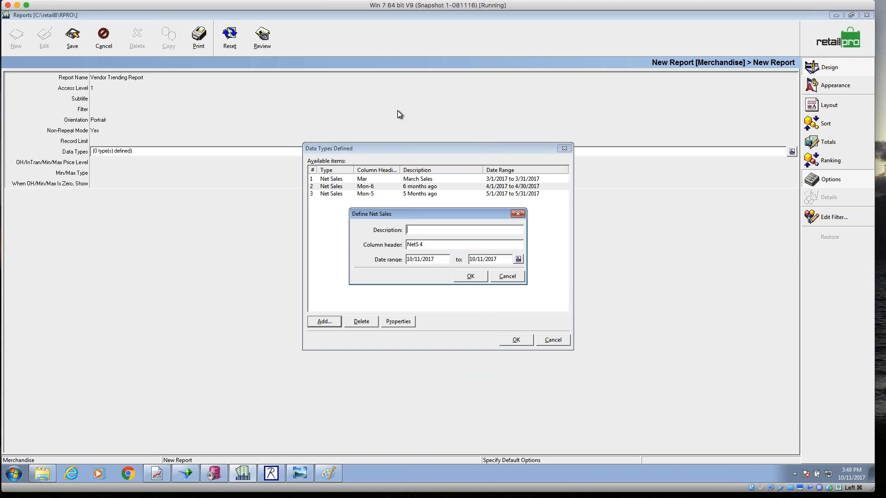
pyautogui.write('4 Months ago')
pyautogui.press('Tab')
pyautogui.write('M')
pyautogui.press('Tab')
# Step: Give 4 Months ago a relative period of 1 month starting 4 months ago and accept the definition
pyautogui.press('Return')
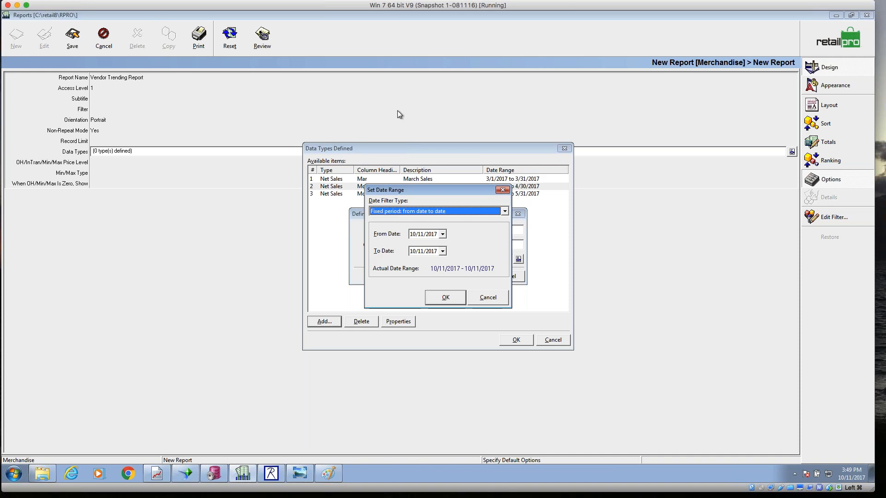
pyautogui.press('Down')
pyautogui.press('Down')
pyautogui.press('Down')
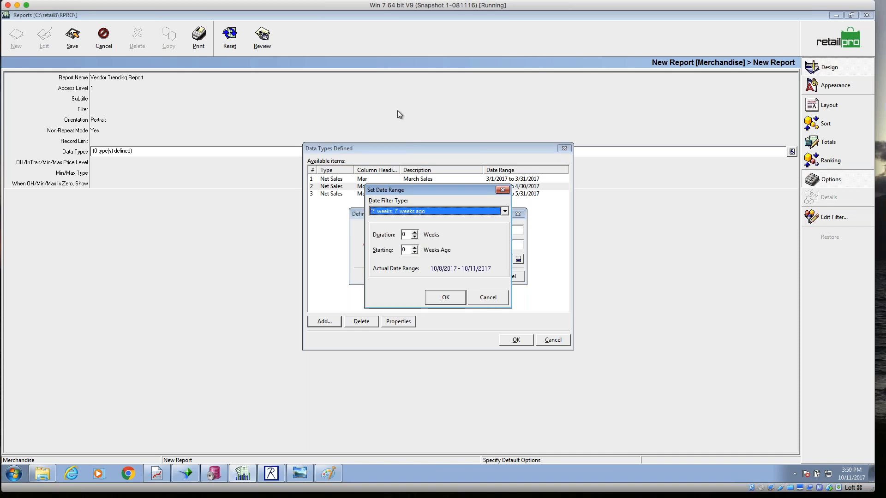
pyautogui.press('Tab')
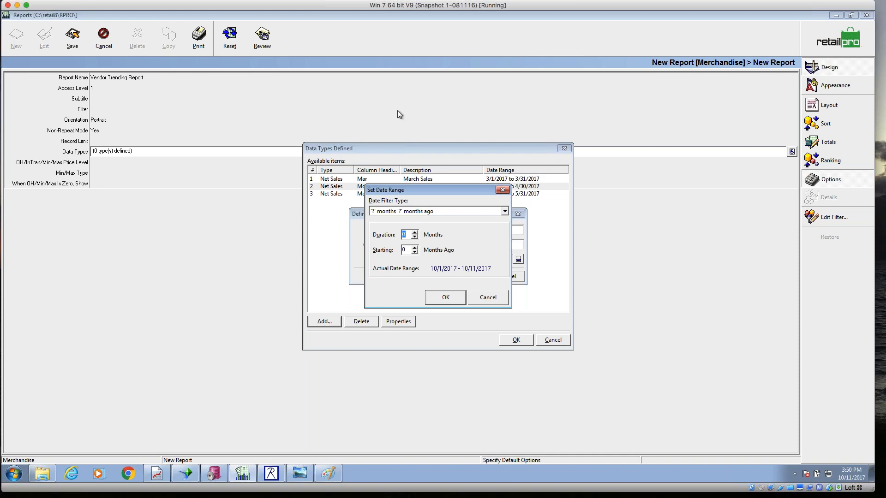
pyautogui.write('1')
pyautogui.press('Tab')
pyautogui.write('4')
pyautogui.press('Return')
pyautogui.press('Tab')
pyautogui.press('Tab')
pyautogui.press('Return')
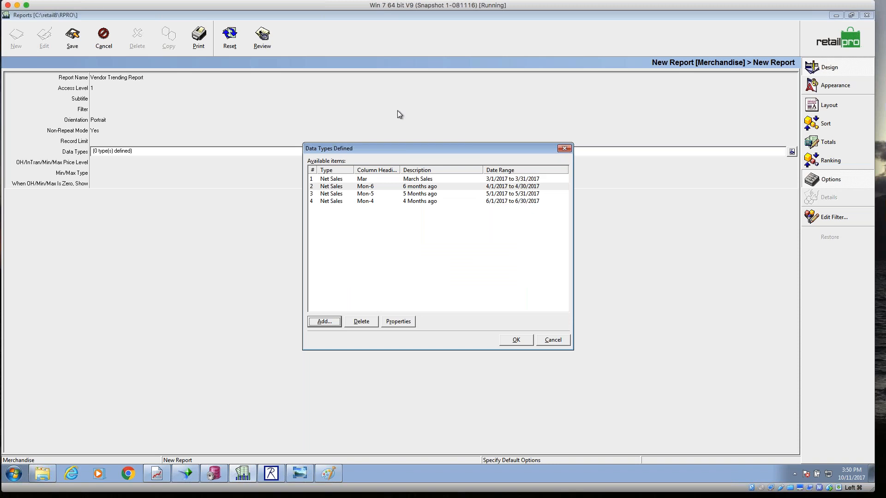
pyautogui.press('Return')
pyautogui.press('Down')
pyautogui.press('Down')
pyautogui.press('Down')
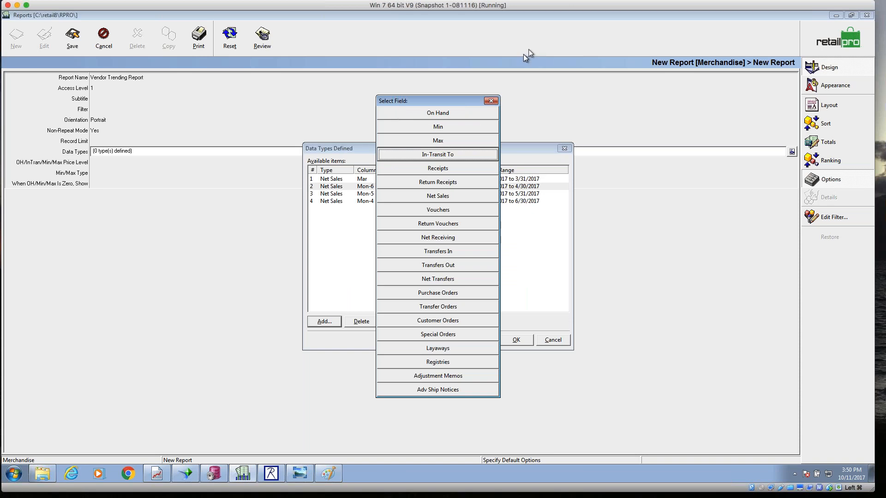
pyautogui.click(491, 101)
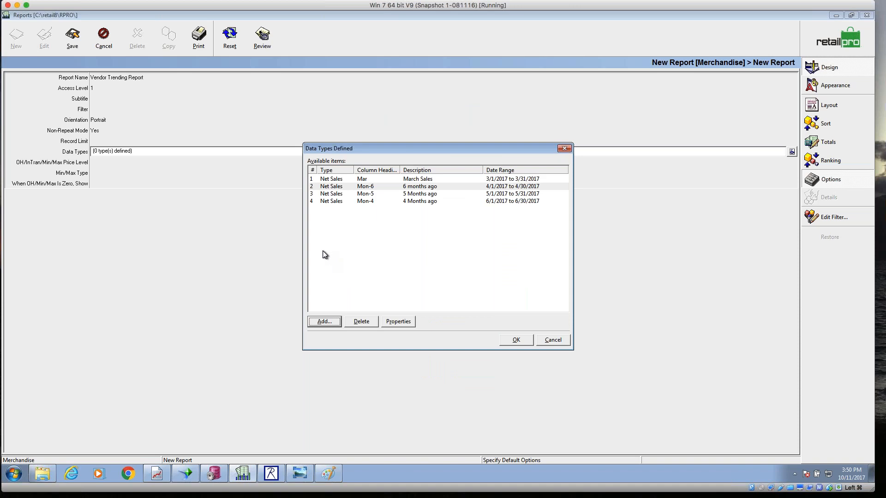
# Step: Accept the defined data types and sort the report by Vendor Code instead of DCS
pyautogui.click(516, 341)
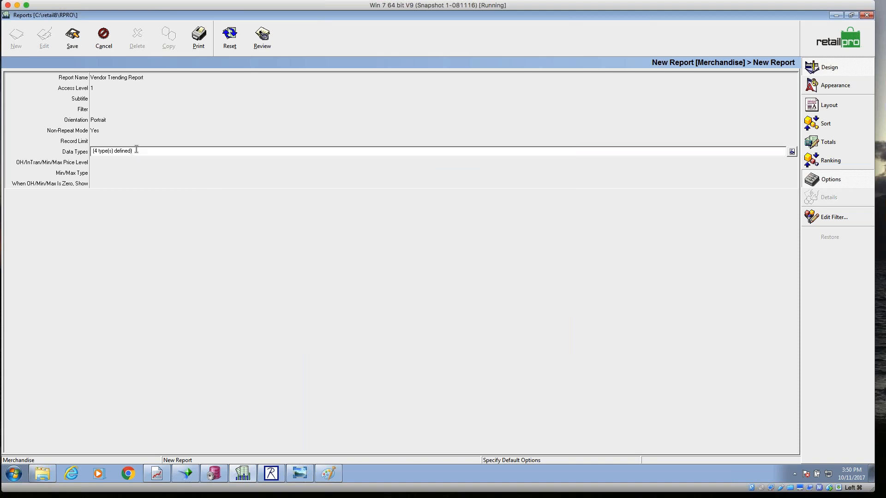
pyautogui.click(831, 124)
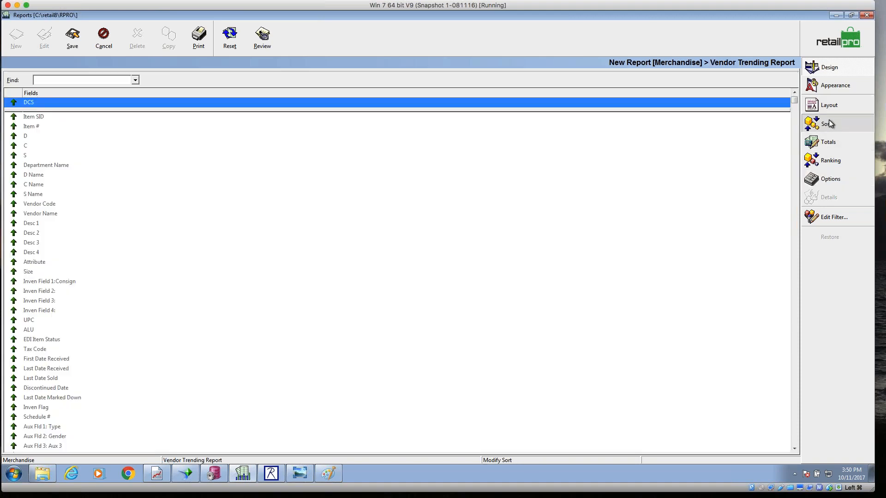
pyautogui.moveTo(47, 208); pyautogui.dragTo(53, 104)
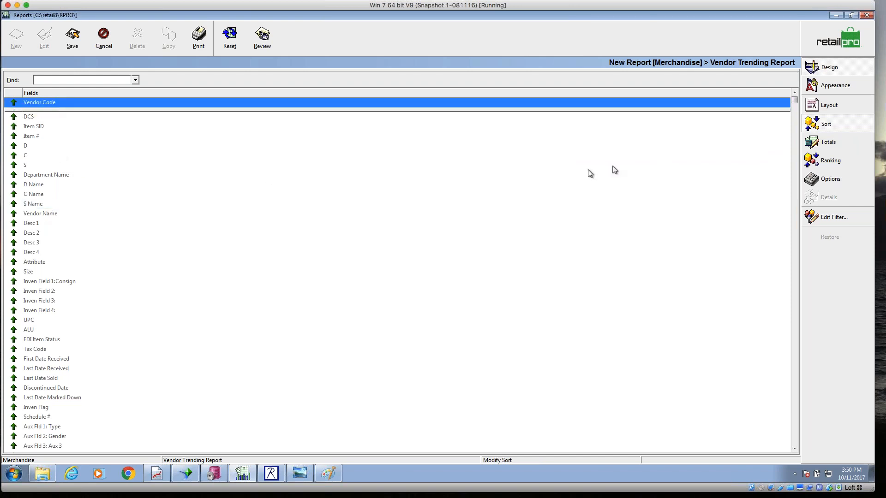
# Step: Replace DCS with Vendor Code in the report layout
pyautogui.click(829, 105)
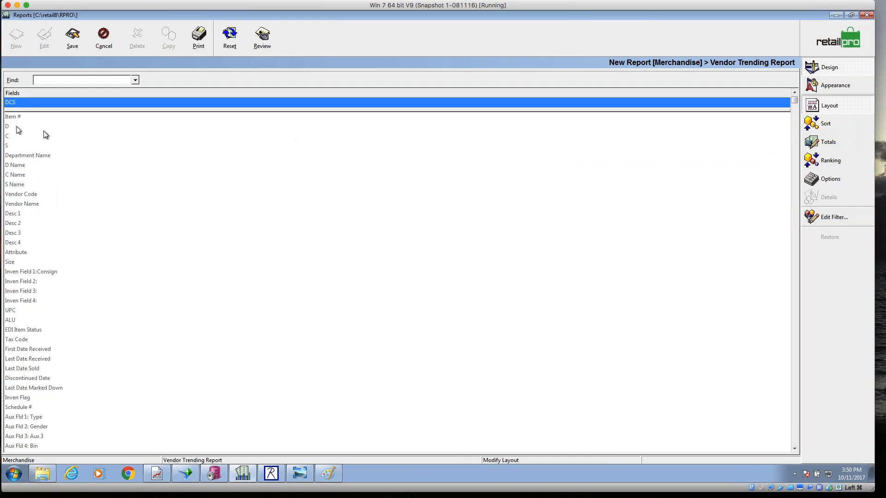
pyautogui.doubleClick(31, 101)
pyautogui.doubleClick(26, 193)
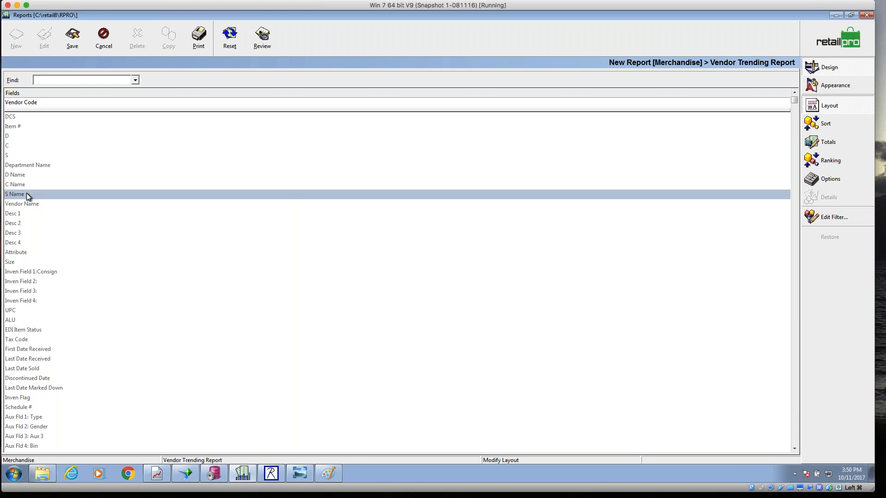
# Step: Add the DT1-Ext P$, DT2-Ext P$, DT3-Ext P$ and DT4-Ext P$ fields to the report layout
pyautogui.click(796, 435)
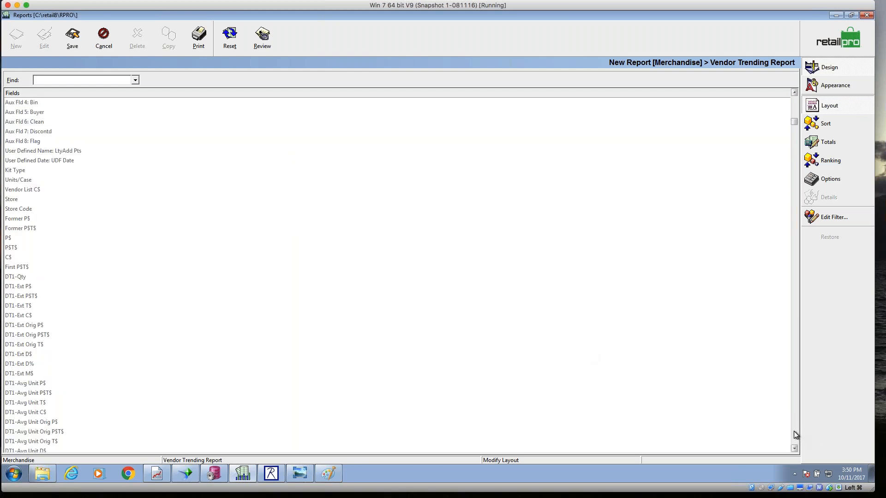
pyautogui.click(31, 287)
pyautogui.doubleClick(31, 288)
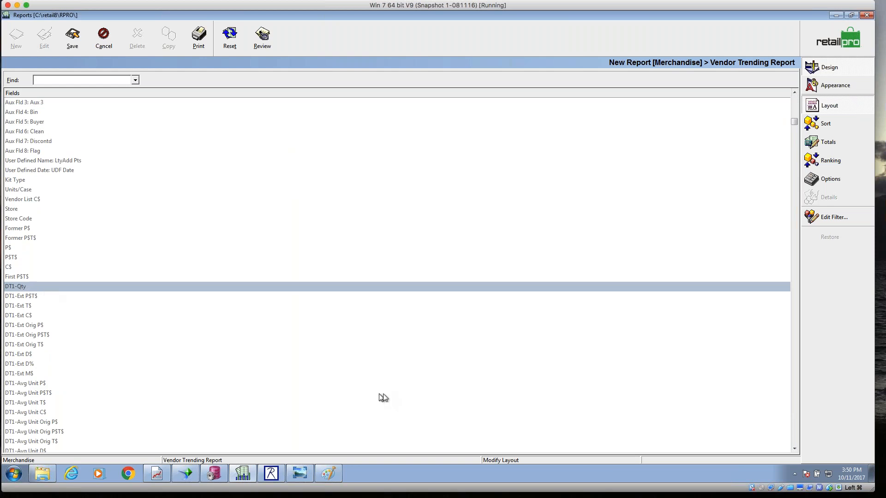
pyautogui.click(794, 438)
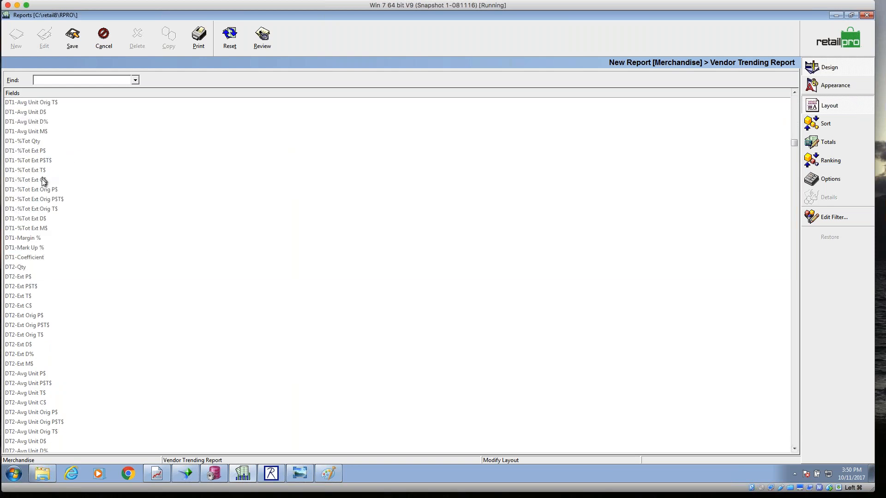
pyautogui.doubleClick(29, 278)
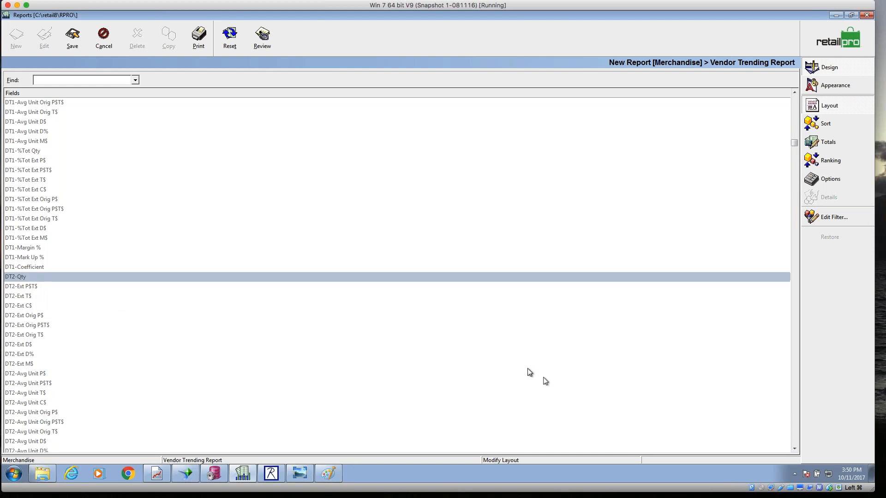
pyautogui.click(794, 436)
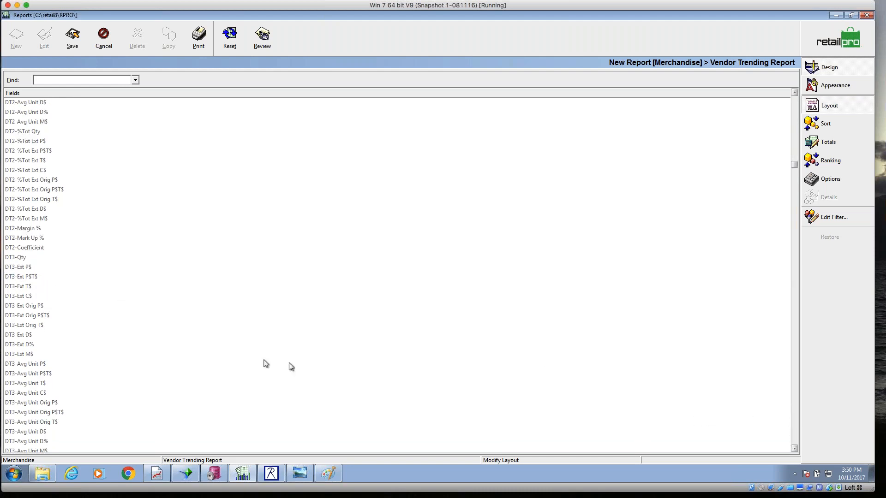
pyautogui.doubleClick(26, 269)
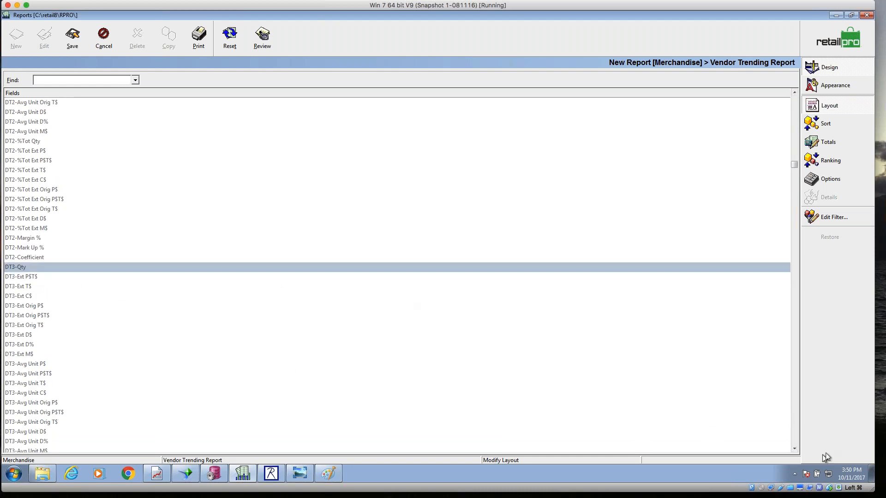
pyautogui.click(794, 442)
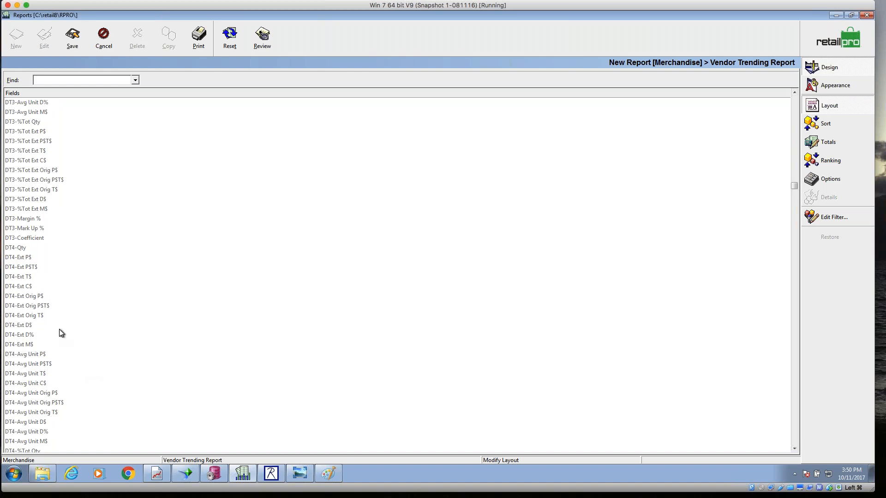
pyautogui.doubleClick(27, 259)
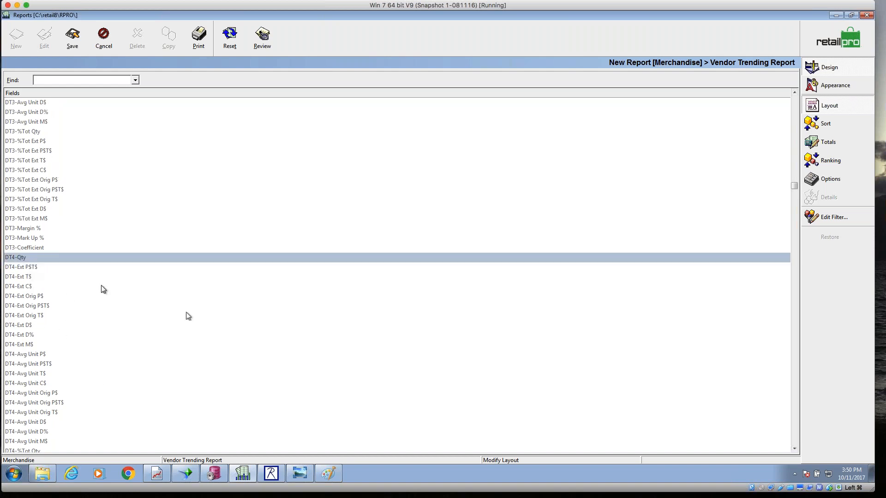
# Step: Save the Vendor Trending Report design and run the report with its current options
pyautogui.click(73, 40)
pyautogui.click(198, 40)
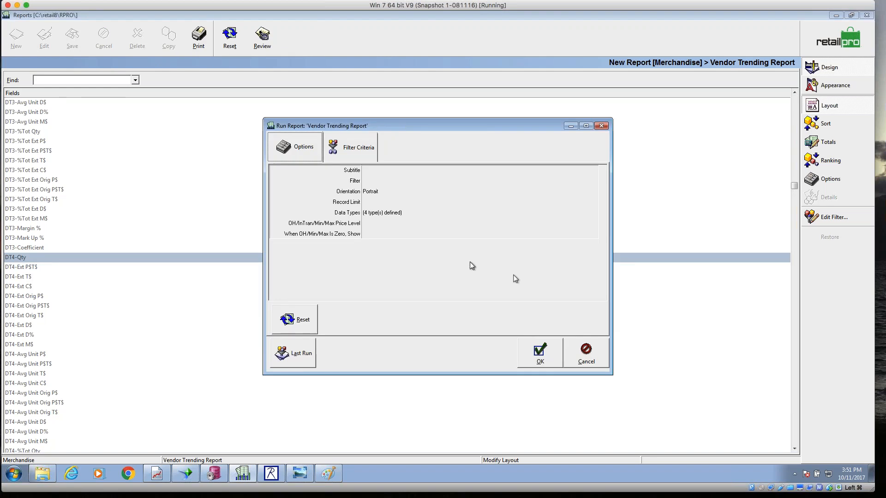
pyautogui.click(536, 355)
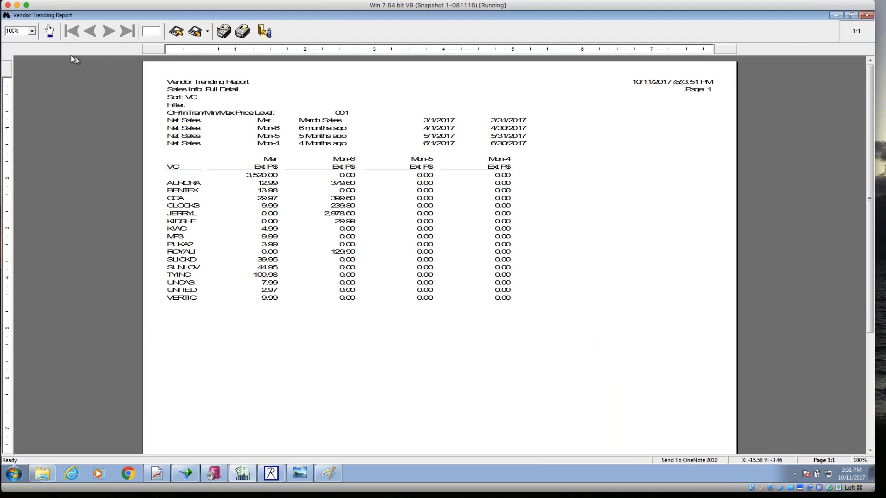
# Step: Examine the monthly net sales per vendor in the report preview at 150% and close it without saving the generated report
pyautogui.click(32, 31)
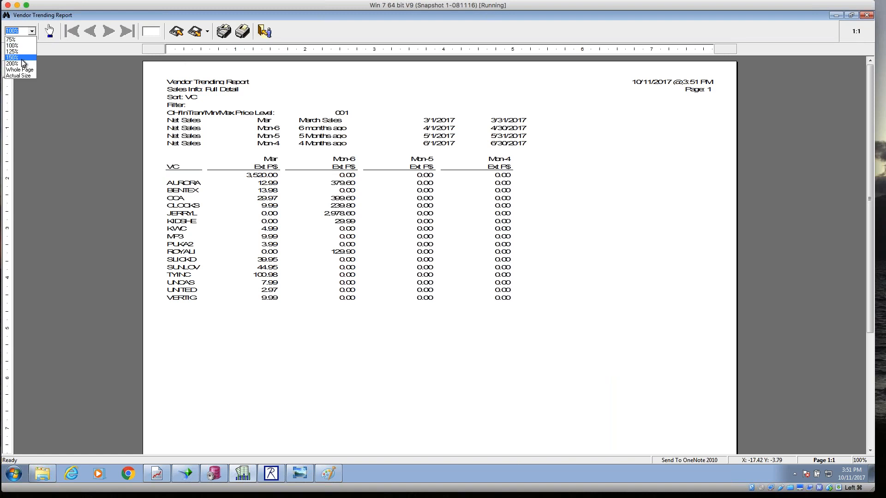
pyautogui.click(23, 58)
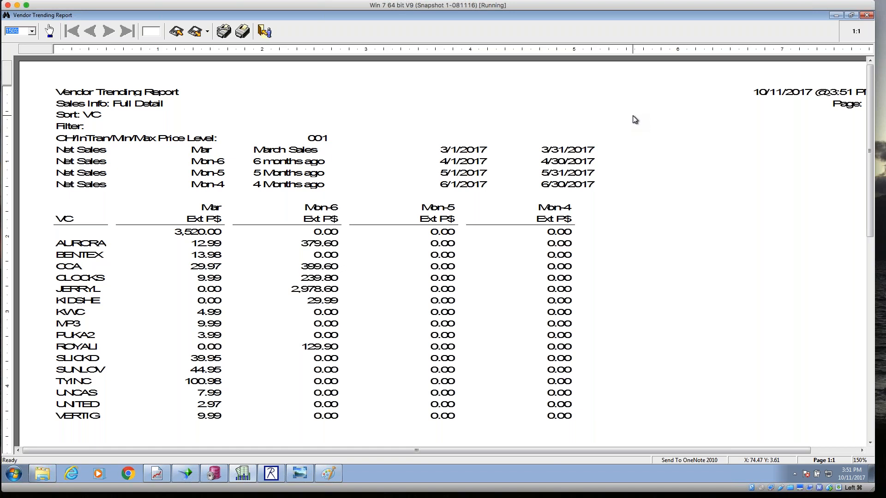
pyautogui.press('Escape')
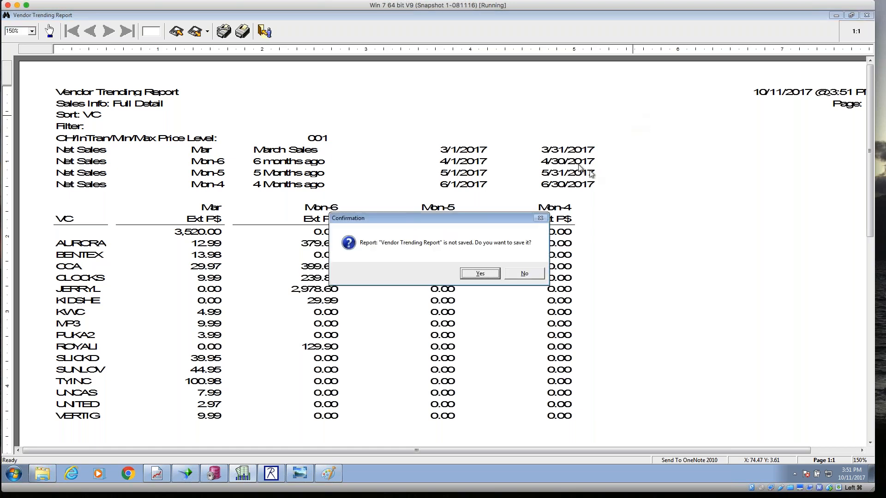
pyautogui.click(531, 273)
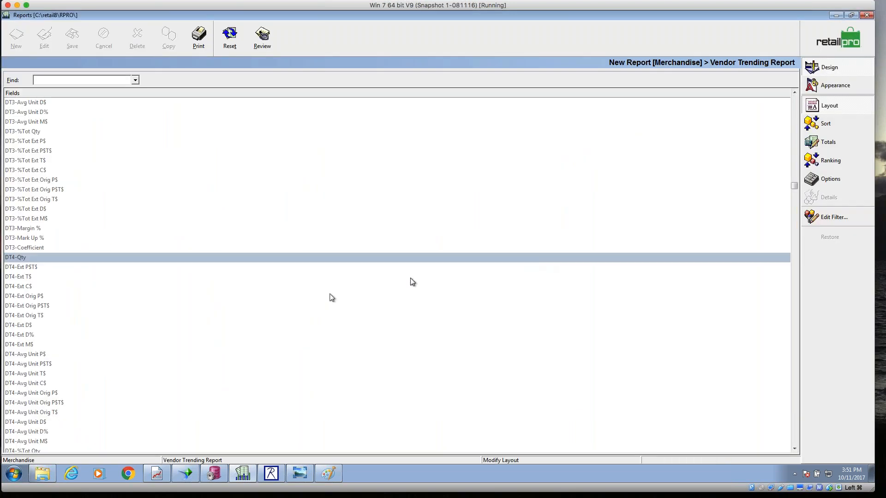
# Step: Add the DT1-Margin % and DT1-Qty fields to the report layout
pyautogui.click(795, 114)
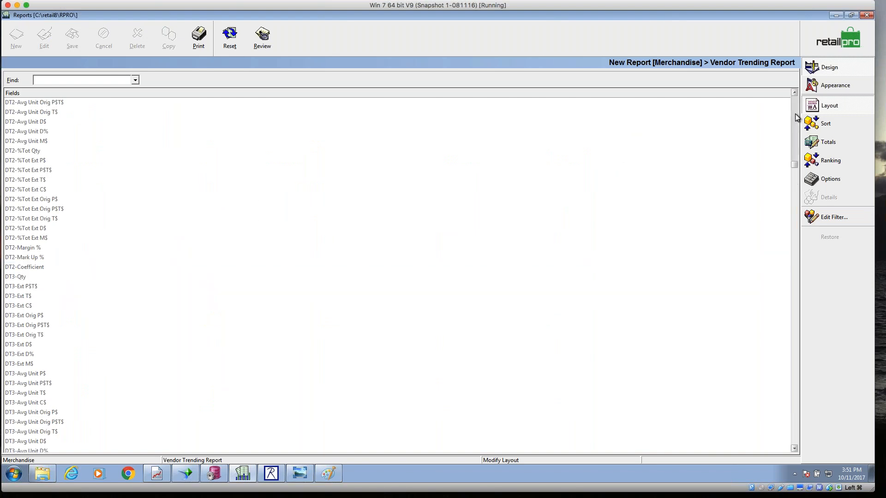
pyautogui.click(795, 440)
pyautogui.click(795, 441)
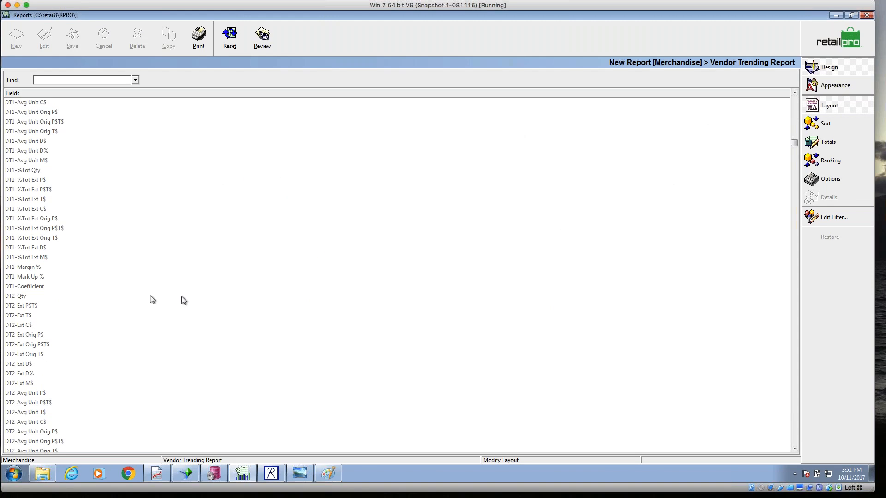
pyautogui.click(40, 270)
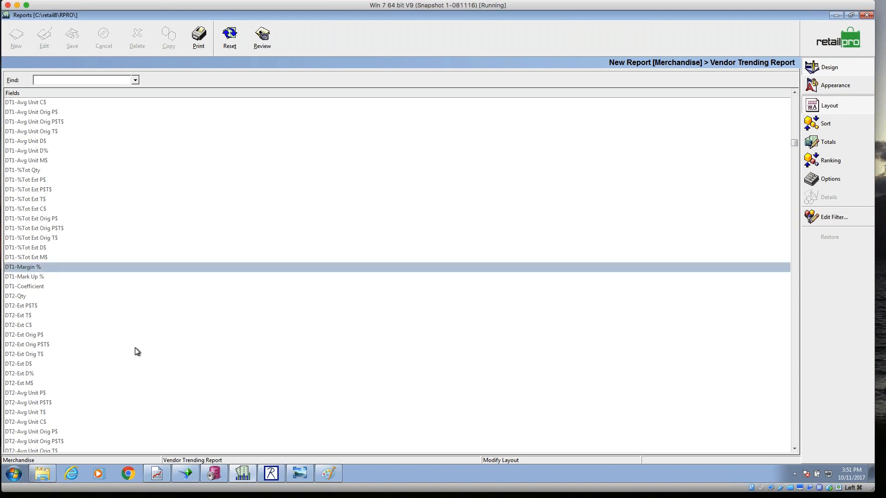
pyautogui.doubleClick(65, 267)
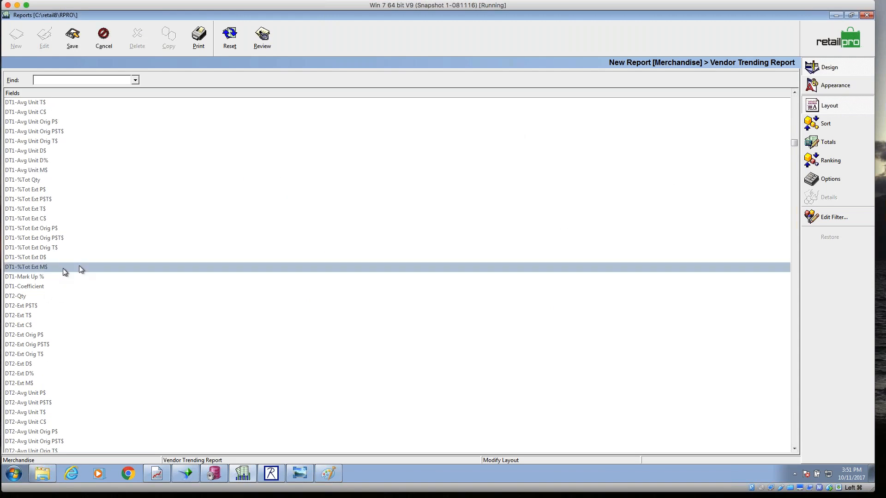
pyautogui.click(792, 112)
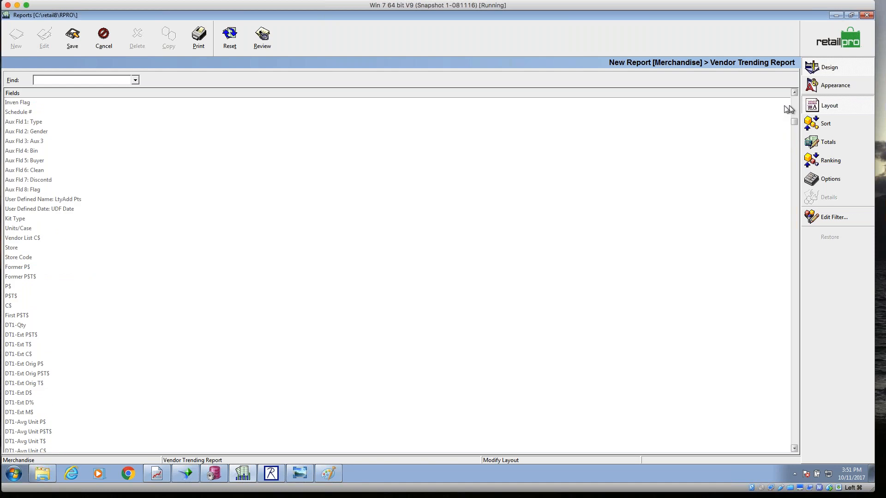
pyautogui.doubleClick(23, 326)
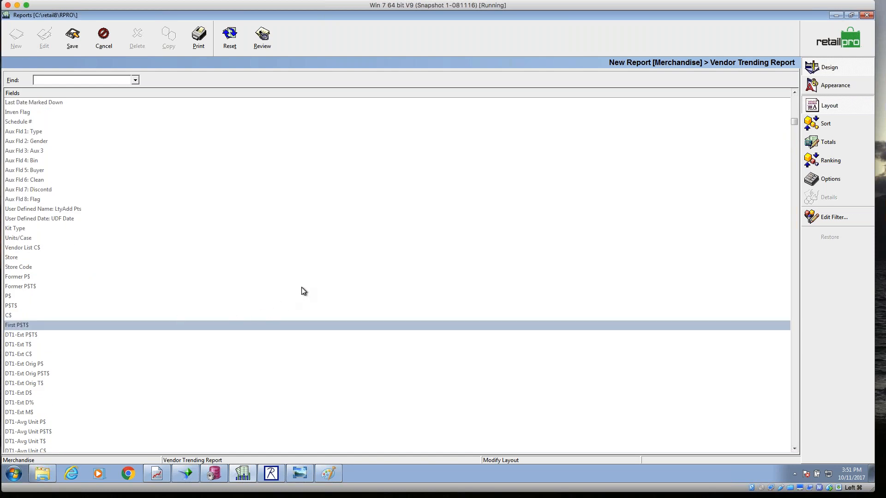
# Step: Set the default orientation of the Vendor Trending Report to Landscape
pyautogui.click(828, 182)
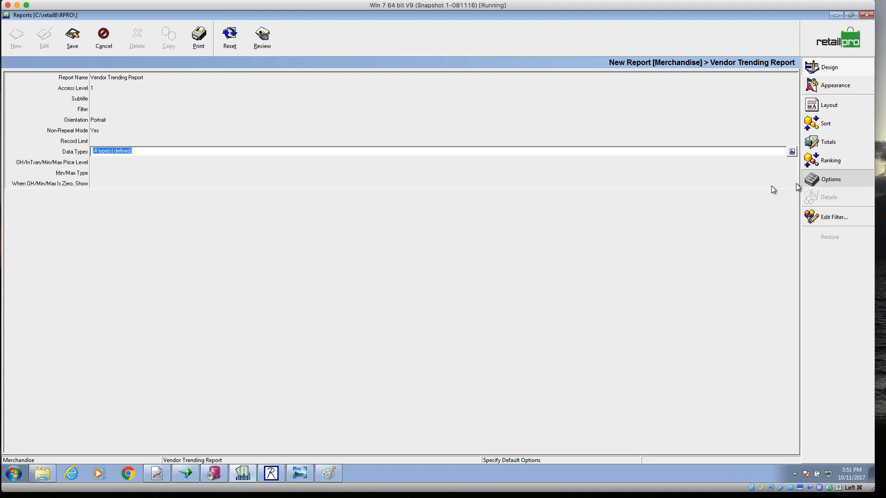
pyautogui.click(119, 120)
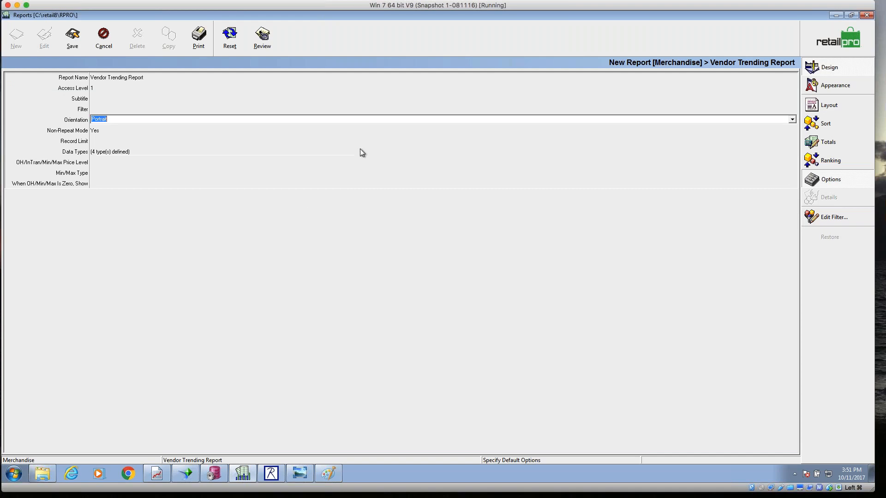
pyautogui.click(793, 119)
pyautogui.click(253, 134)
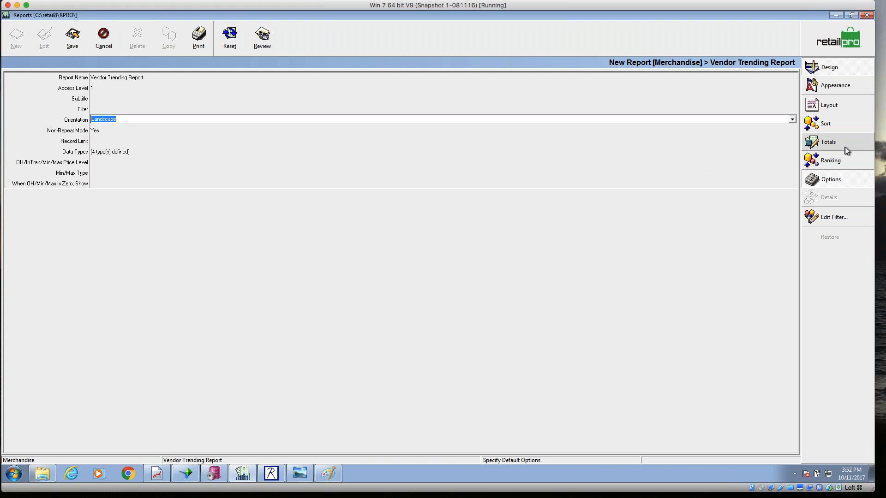
# Step: Include all the Ext P$ fields, DT1-Margin % and DT1-Qty in the report's grand totals
pyautogui.click(848, 150)
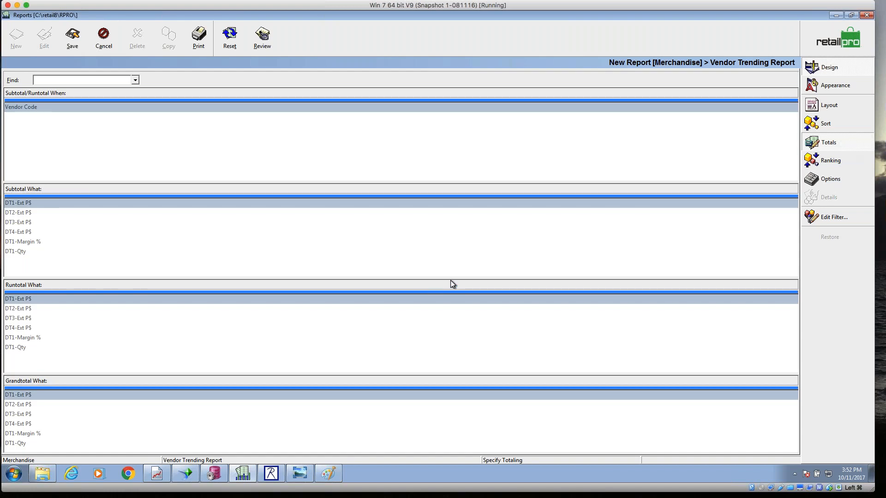
pyautogui.moveTo(259, 388); pyautogui.dragTo(260, 459)
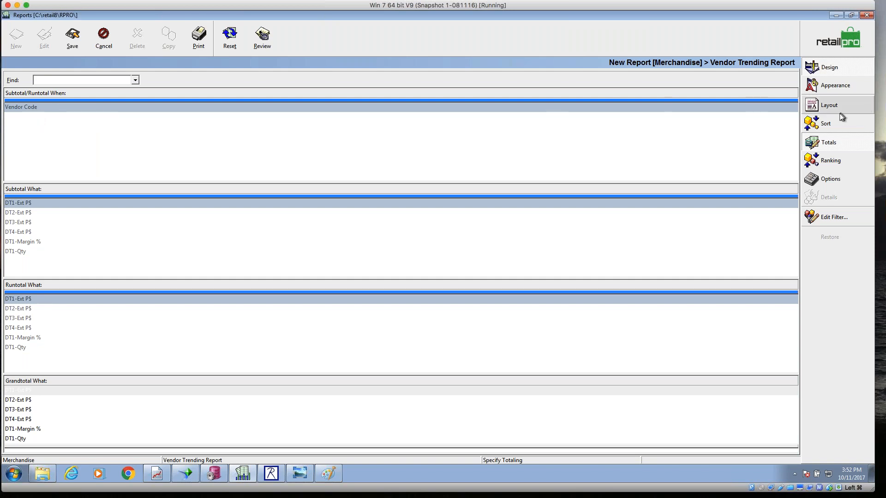
# Step: Review the report's sort field and the fields available for subtotals and running totals
pyautogui.click(831, 123)
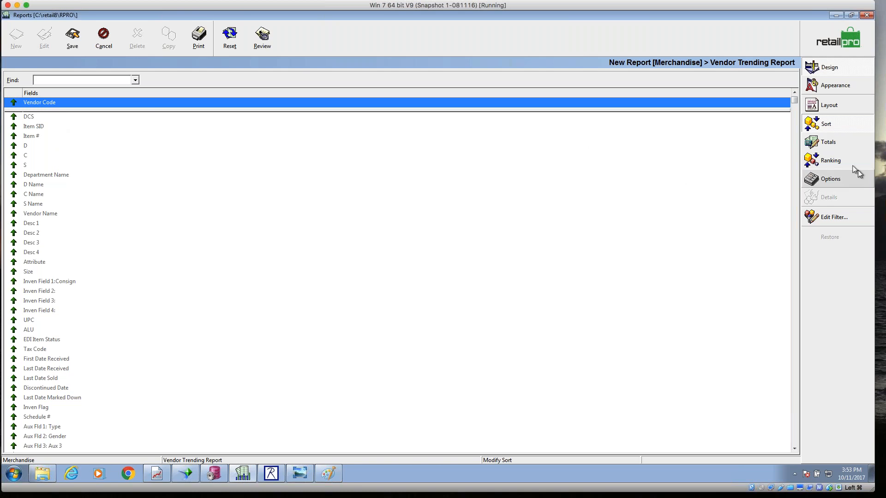
pyautogui.click(840, 140)
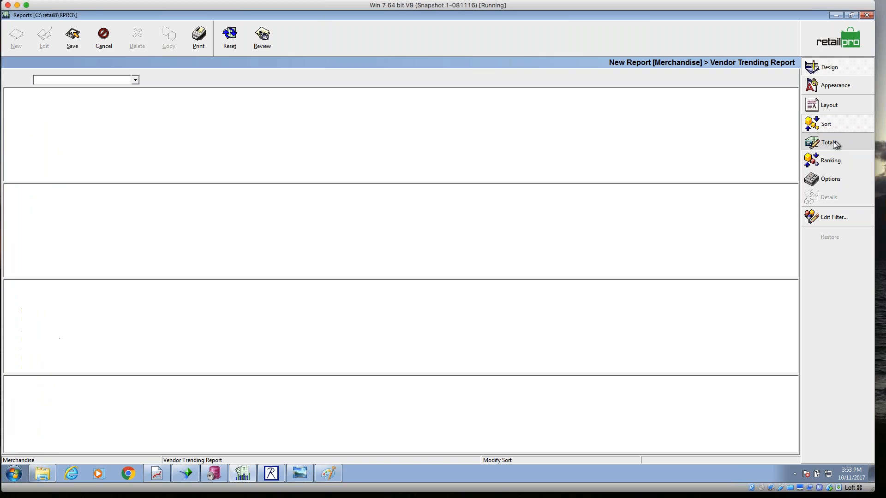
pyautogui.moveTo(35, 206); pyautogui.dragTo(33, 200)
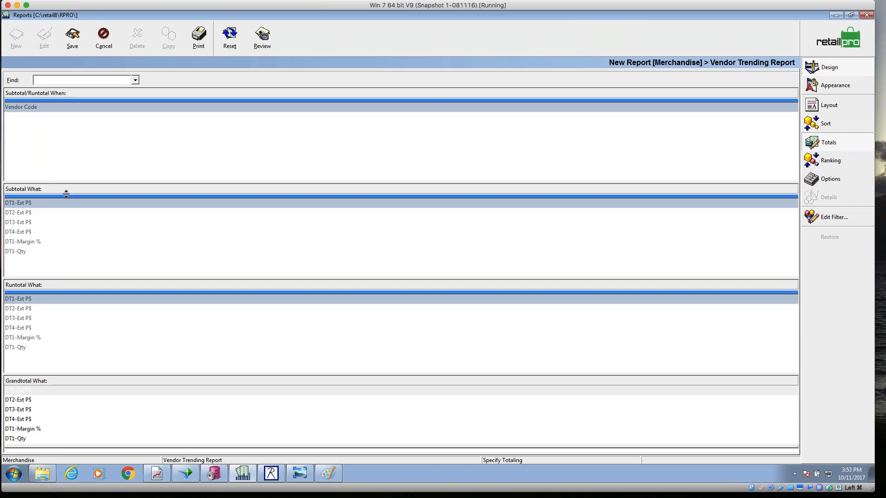
pyautogui.click(45, 302)
pyautogui.moveTo(45, 302); pyautogui.dragTo(45, 290)
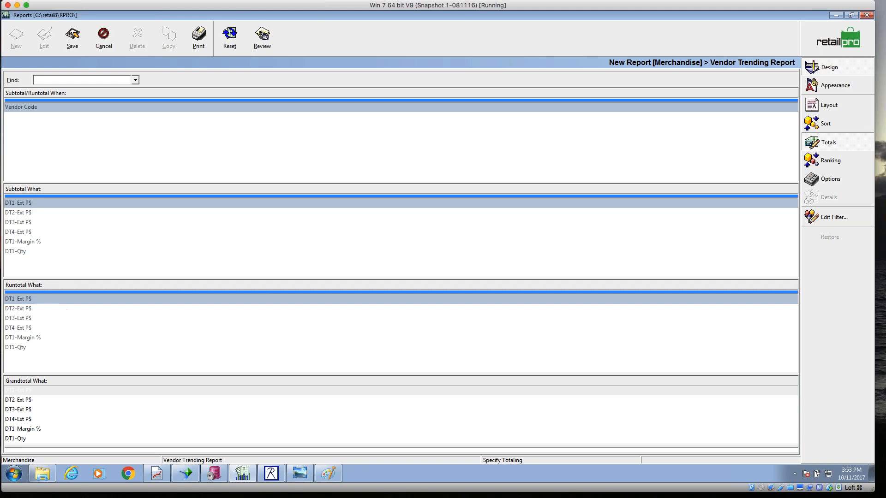
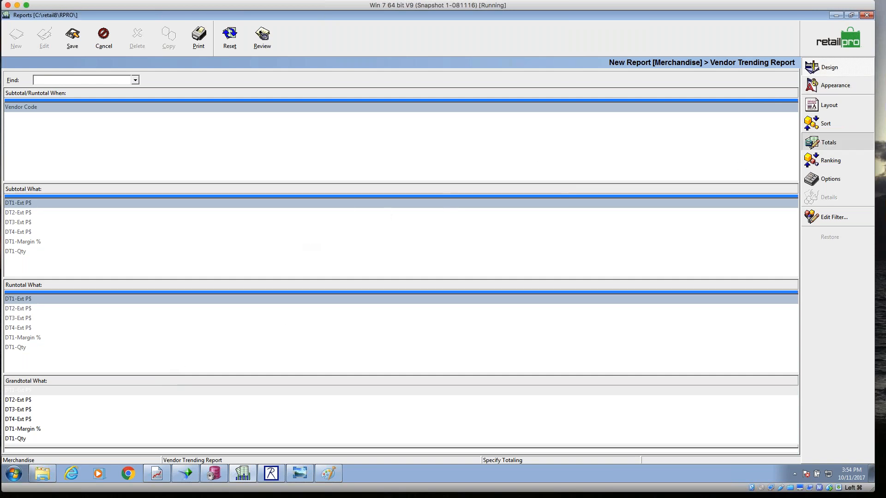
# Step: Close the Vendor Trending Report and save its changes
pyautogui.click(823, 43)
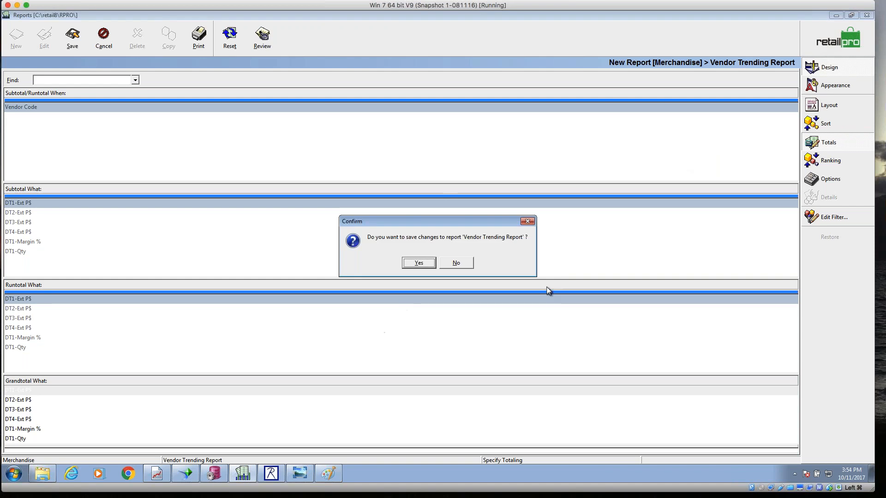
pyautogui.moveTo(472, 263); pyautogui.dragTo(473, 287)
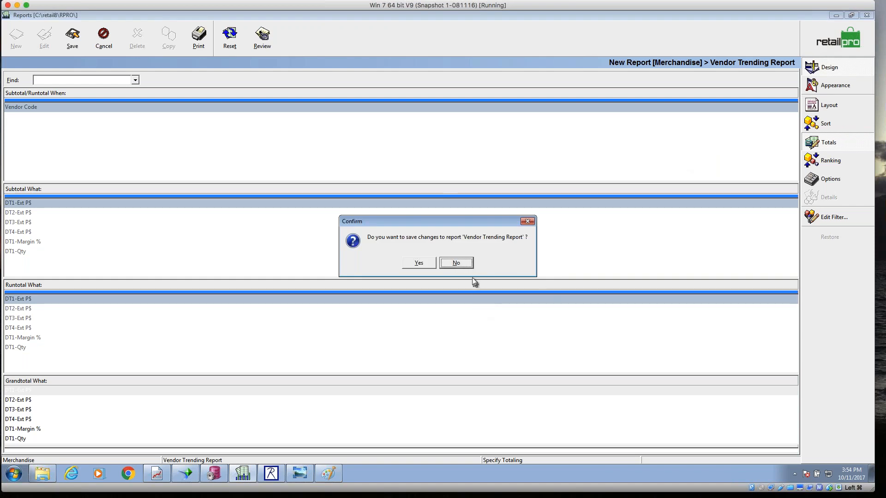
pyautogui.click(420, 262)
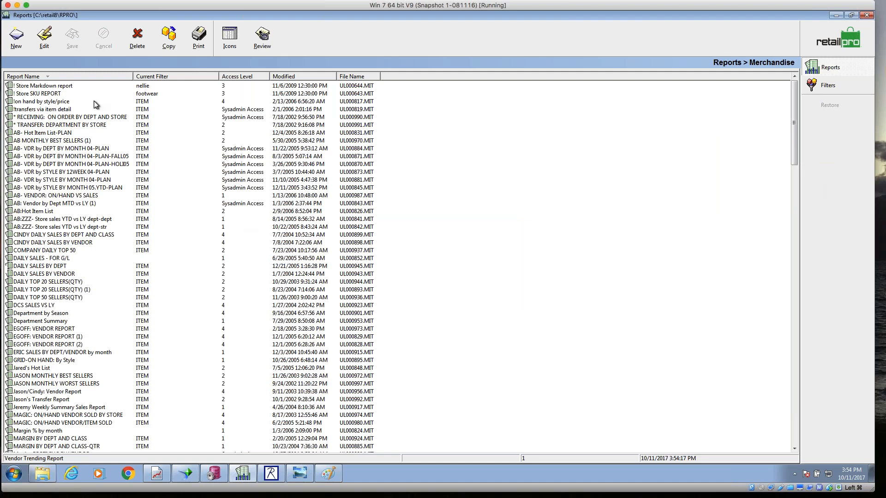
# Step: Create a new merchandise report and define an On Hand data type with the description "on hand"
pyautogui.click(16, 45)
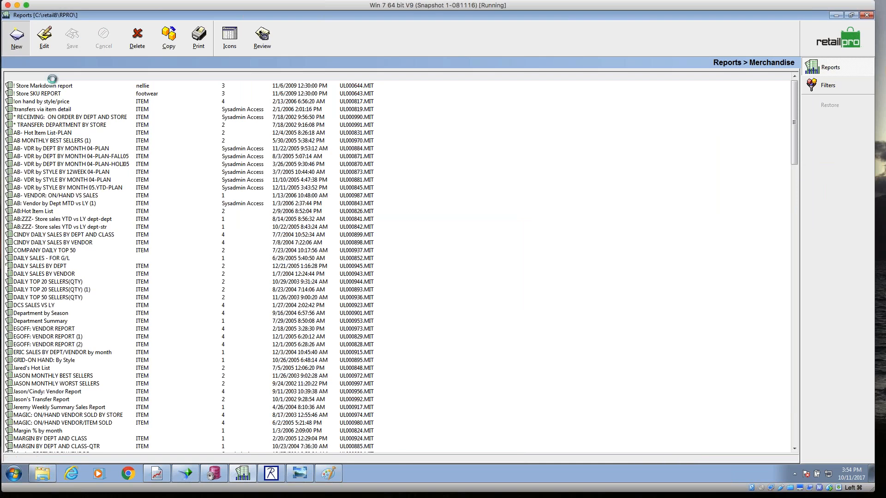
pyautogui.click(192, 151)
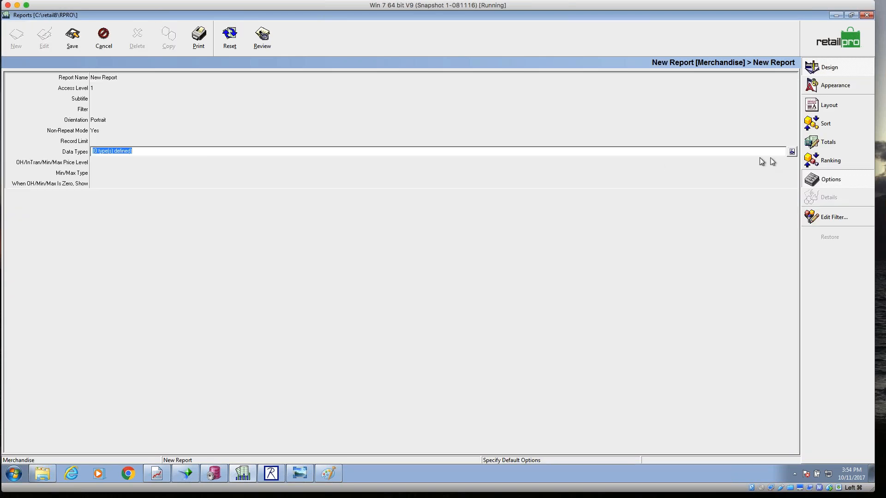
pyautogui.click(792, 152)
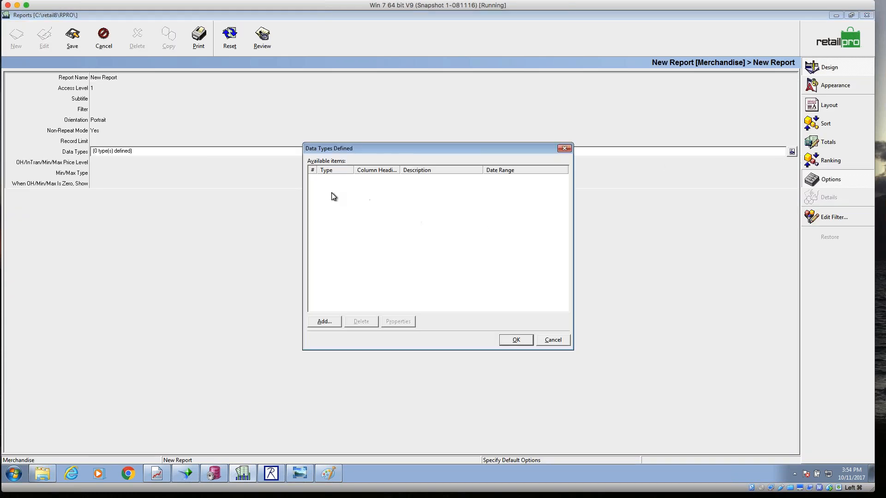
pyautogui.click(336, 323)
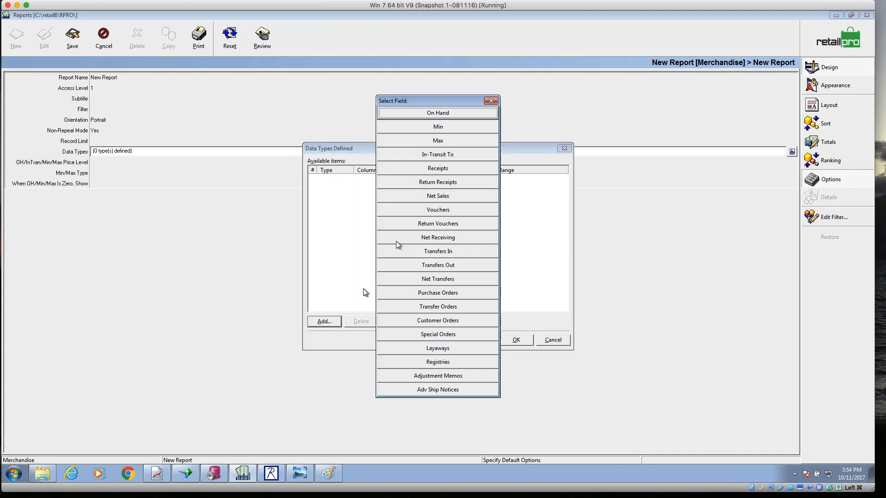
pyautogui.click(449, 117)
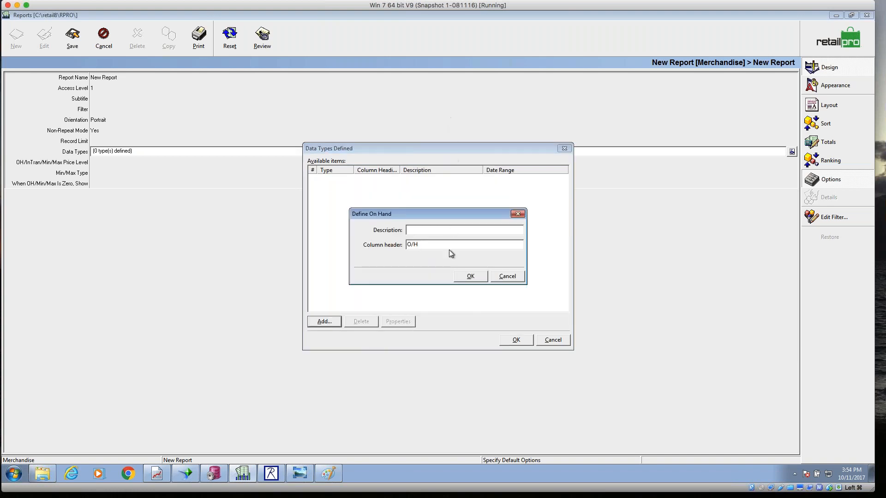
pyautogui.write('on hand')
pyautogui.click(466, 275)
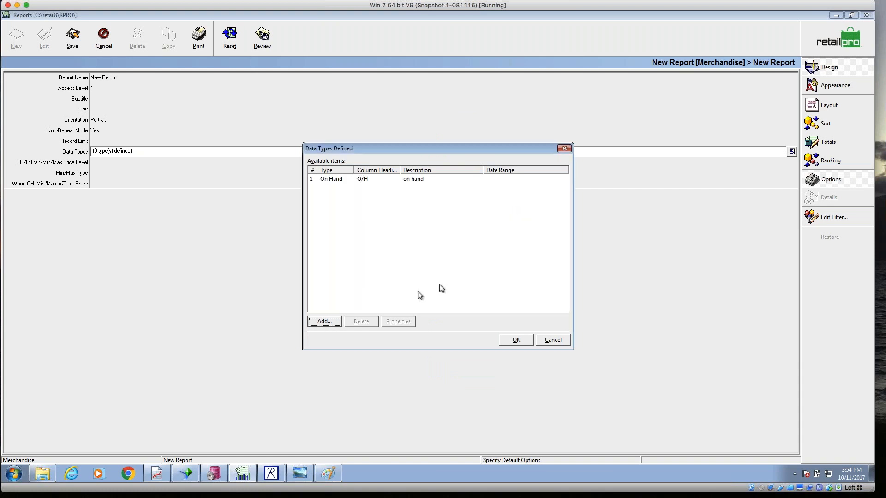
# Step: Add a Net Sales data type with "sold" as both its description and column header
pyautogui.click(328, 323)
pyautogui.doubleClick(436, 199)
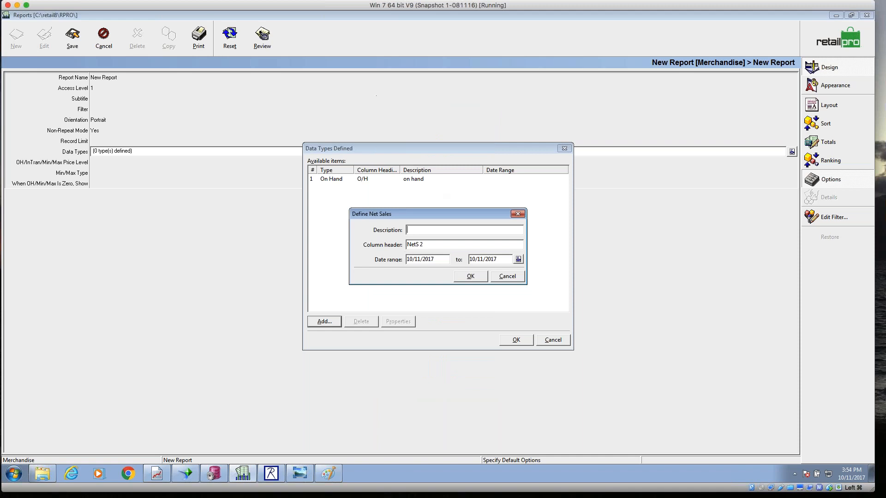
pyautogui.write('sold')
pyautogui.press('Tab')
pyautogui.write('sol;d')
pyautogui.press('BackSpace')
pyautogui.press('BackSpace')
# Step: Set the Net Sales date range to 12 months starting 12 months ago and accept the data type
pyautogui.click(518, 259)
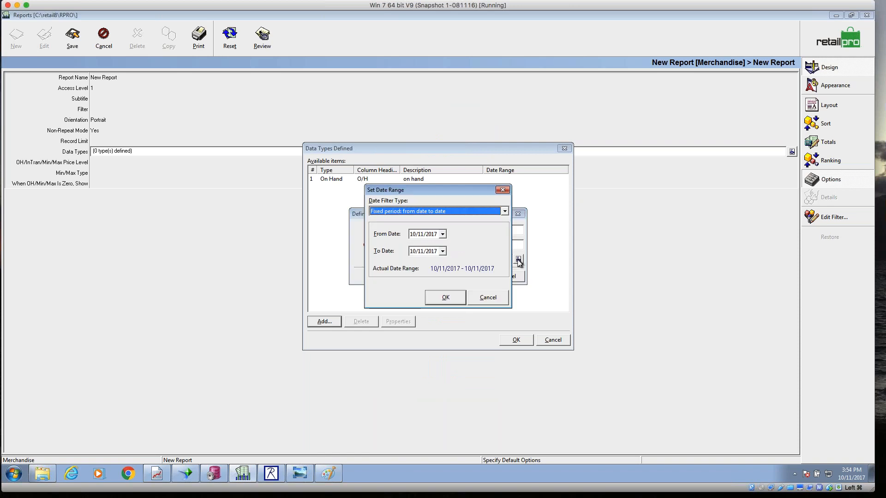
pyautogui.click(498, 213)
pyautogui.click(438, 241)
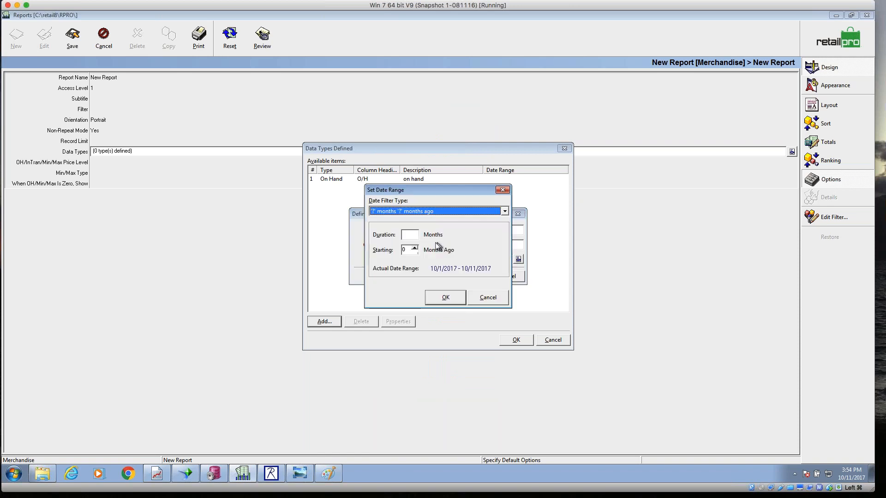
pyautogui.press('Tab')
pyautogui.write('12')
pyautogui.press('Tab')
pyautogui.write('12')
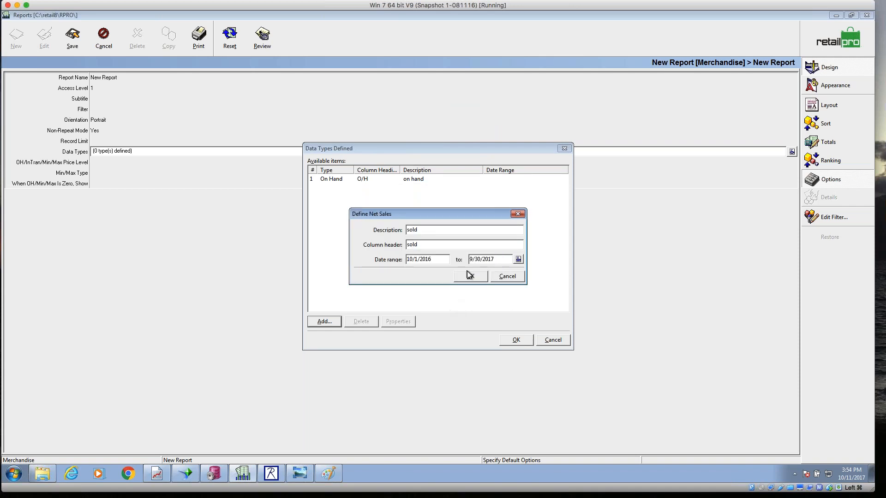
pyautogui.click(470, 276)
# Step: Add a Purchase Orders data type described as "On Order" with column header "OO", using the '?' days '?' days ago date filter
pyautogui.click(324, 322)
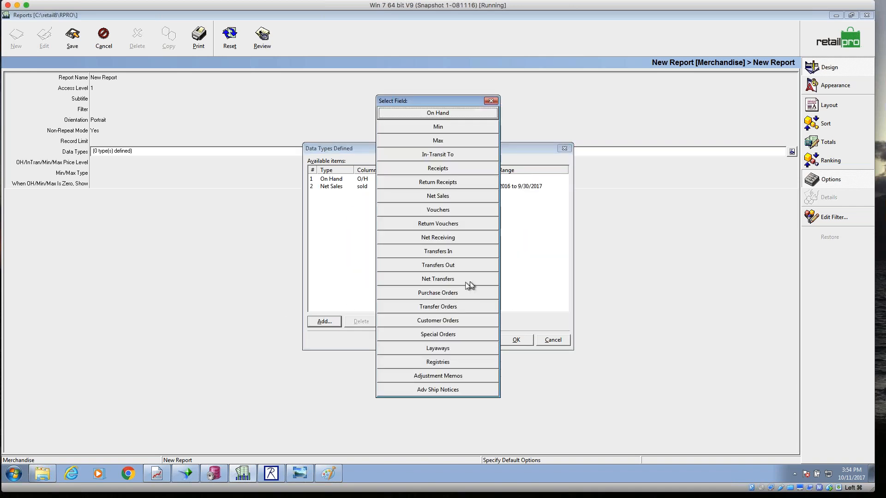
pyautogui.click(455, 292)
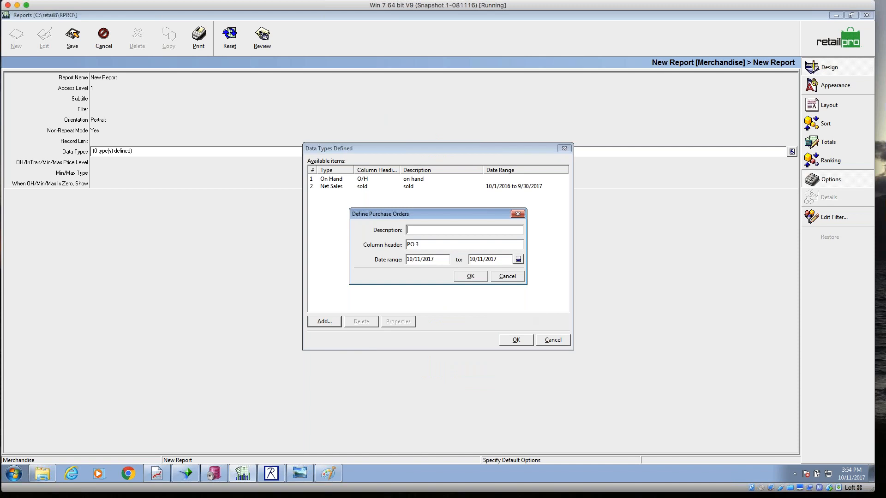
pyautogui.write('On Order')
pyautogui.press('Tab')
pyautogui.write('OO')
pyautogui.click(518, 259)
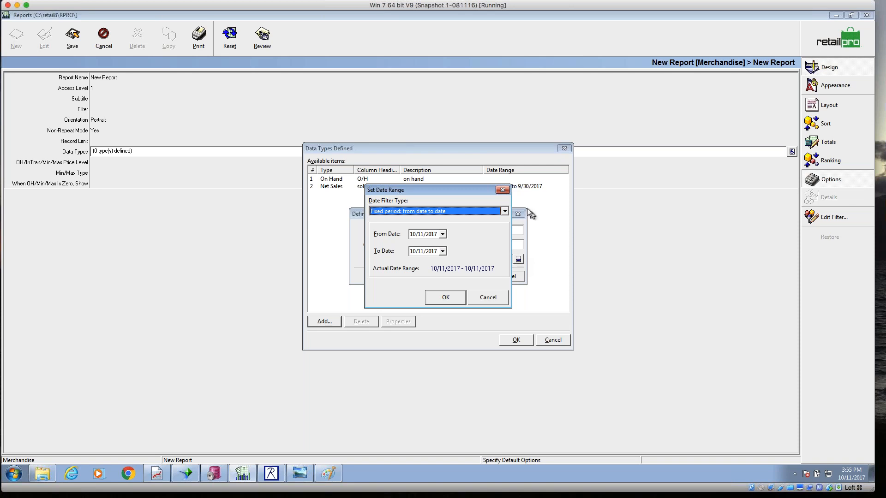
pyautogui.click(505, 211)
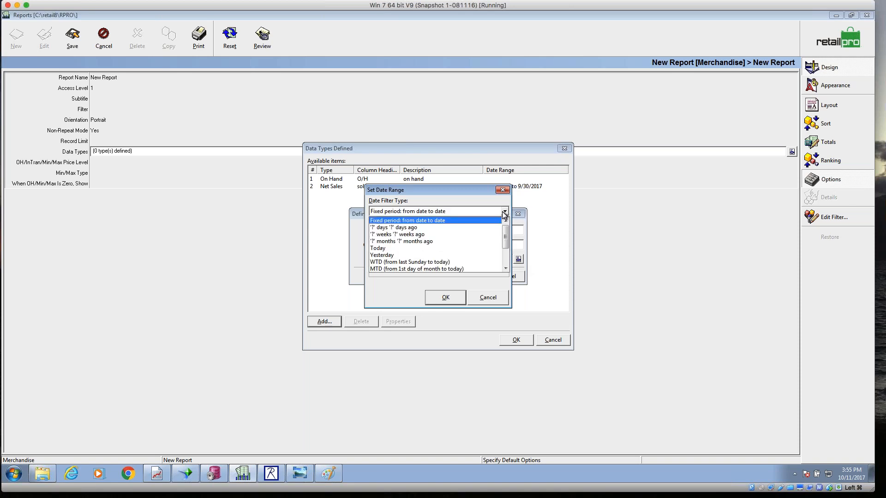
pyautogui.click(474, 227)
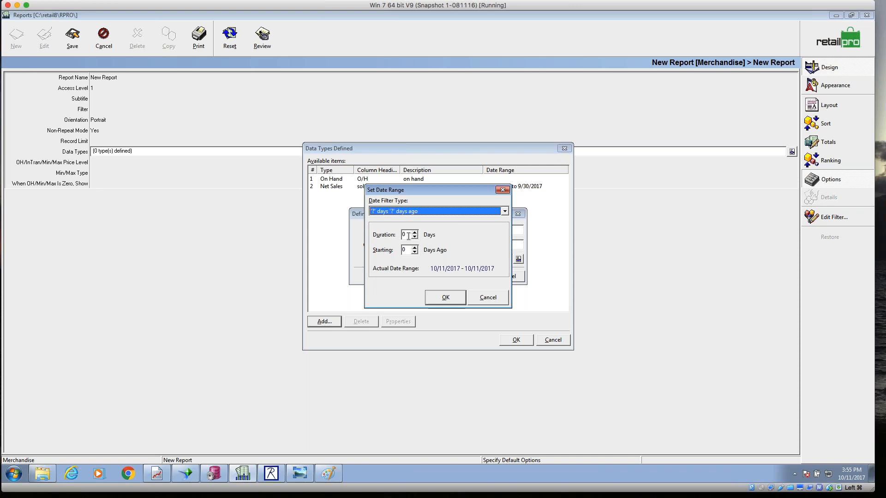
# Step: Try a purchase order date range of 45 days starting 15 days ago
pyautogui.press('Tab')
pyautogui.write('45')
pyautogui.press('Tab')
pyautogui.write('15')
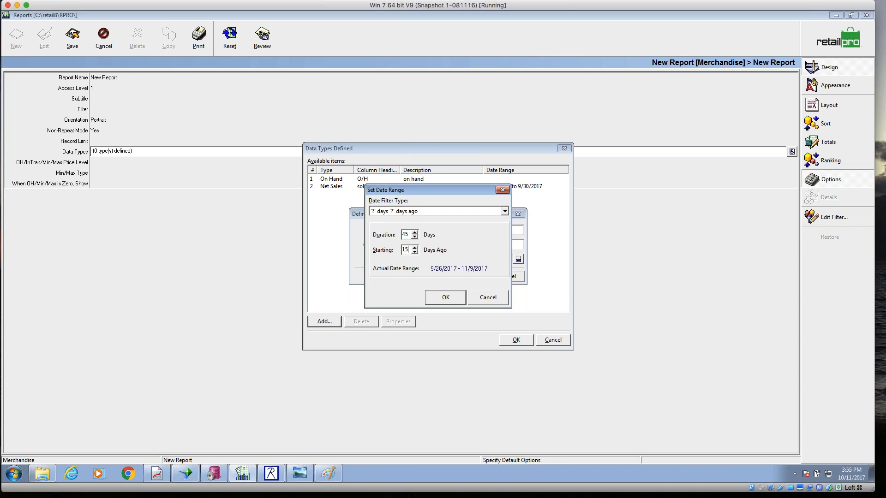
# Step: Set the purchase order date range to 90 days starting 30 days ago and accept the defined data types
pyautogui.moveTo(409, 235); pyautogui.dragTo(369, 236)
pyautogui.write('90')
pyautogui.press('Tab')
pyautogui.write('30')
pyautogui.click(442, 299)
pyautogui.click(472, 277)
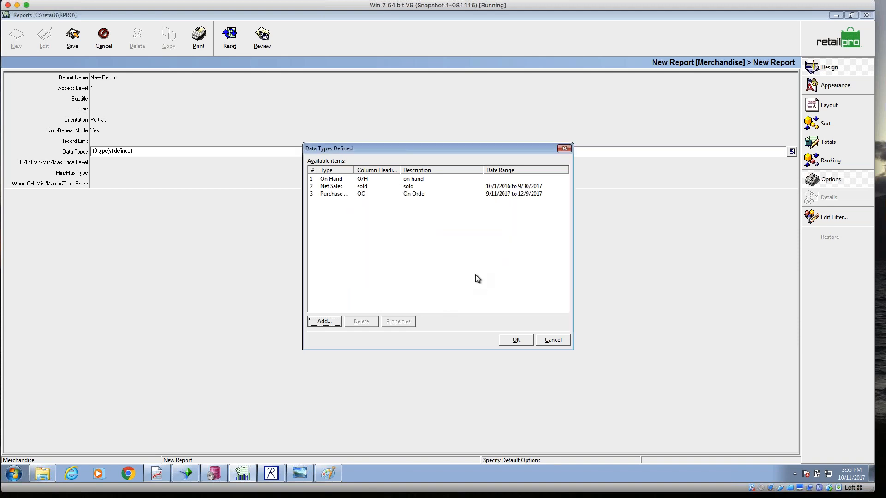
pyautogui.click(515, 340)
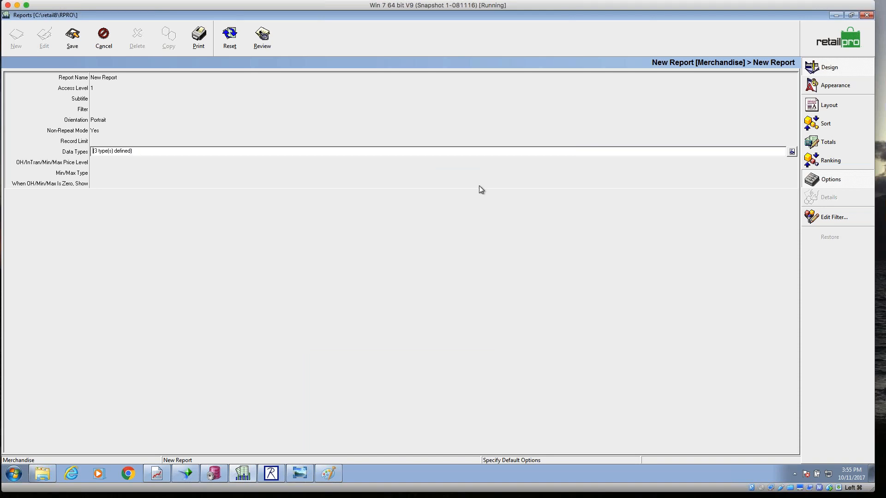
# Step: Add Vendor Code, Desc 1, Attribute and Size to the report's sort fields after DCS
pyautogui.click(836, 129)
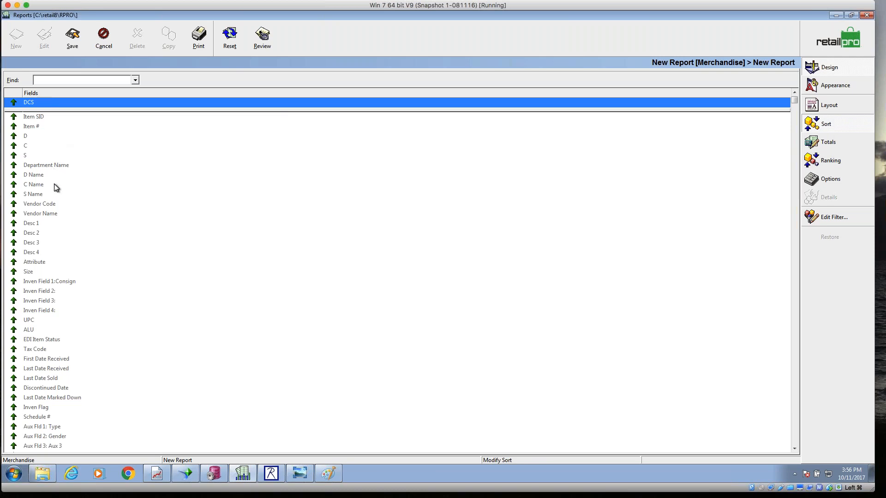
pyautogui.click(52, 207)
pyautogui.doubleClick(56, 204)
pyautogui.doubleClick(53, 225)
pyautogui.doubleClick(51, 262)
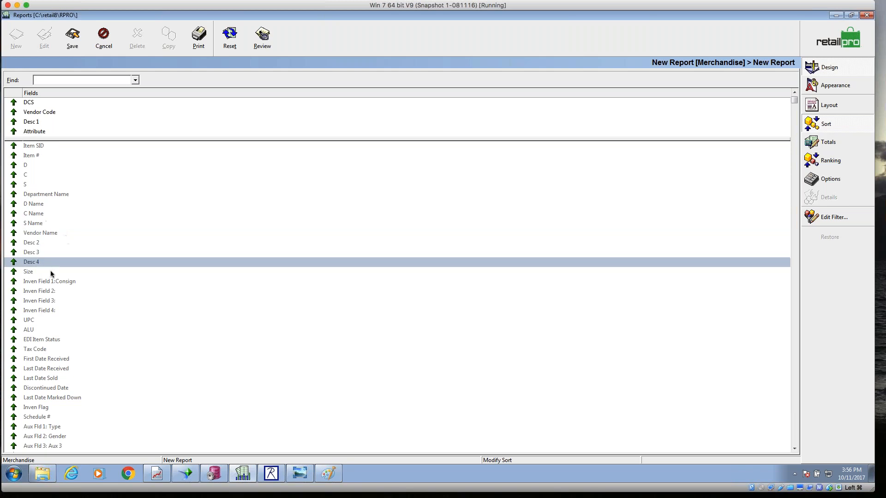
pyautogui.doubleClick(52, 272)
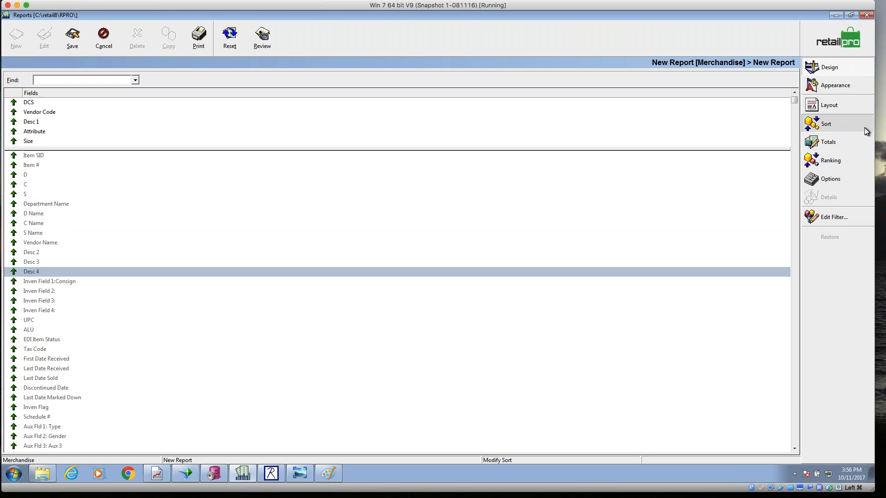
# Step: Add Vendor Code, Desc 1, Desc 2, Attribute and Size to the report layout, and place Item # ahead of DCS
pyautogui.click(827, 105)
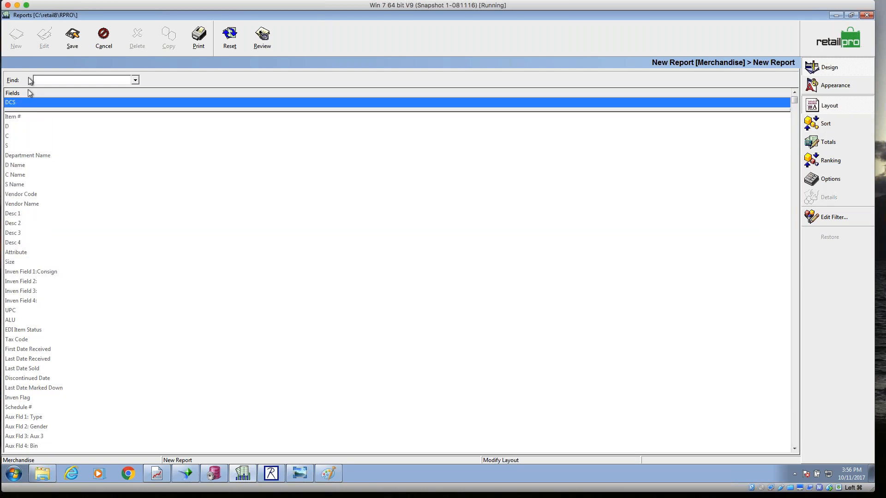
pyautogui.doubleClick(27, 194)
pyautogui.doubleClick(32, 215)
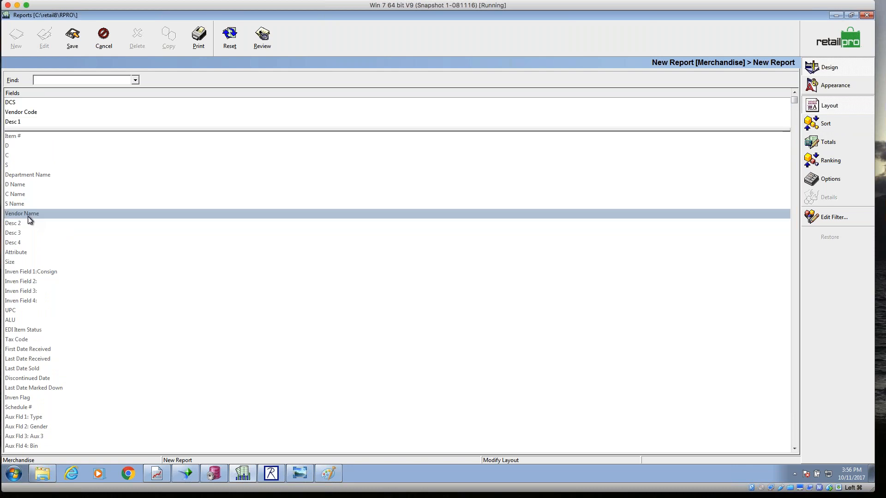
pyautogui.doubleClick(26, 224)
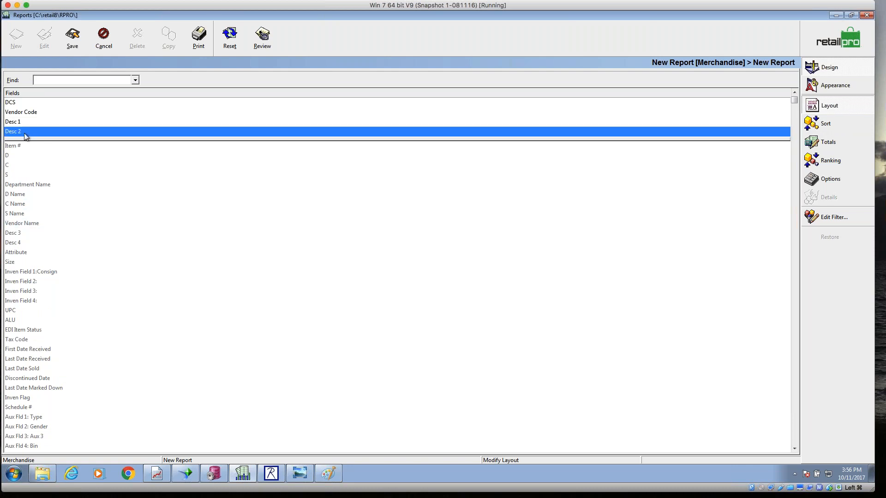
pyautogui.doubleClick(26, 253)
pyautogui.doubleClick(18, 265)
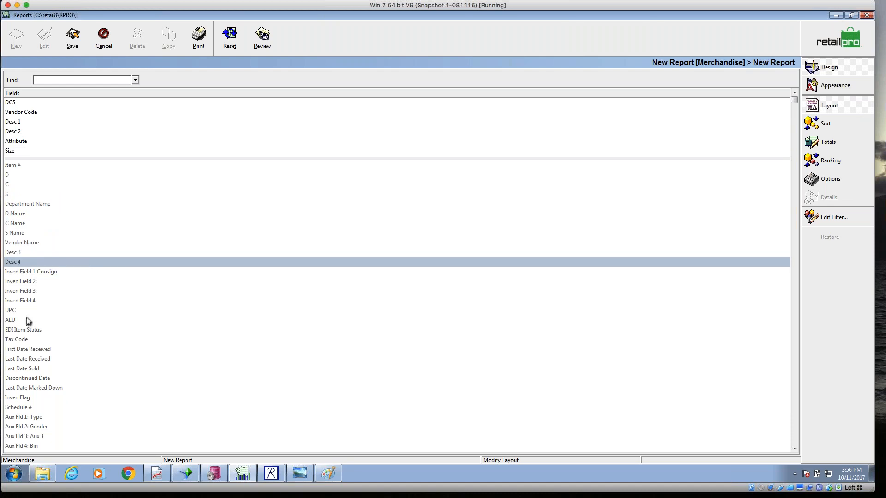
pyautogui.moveTo(23, 166); pyautogui.dragTo(26, 105)
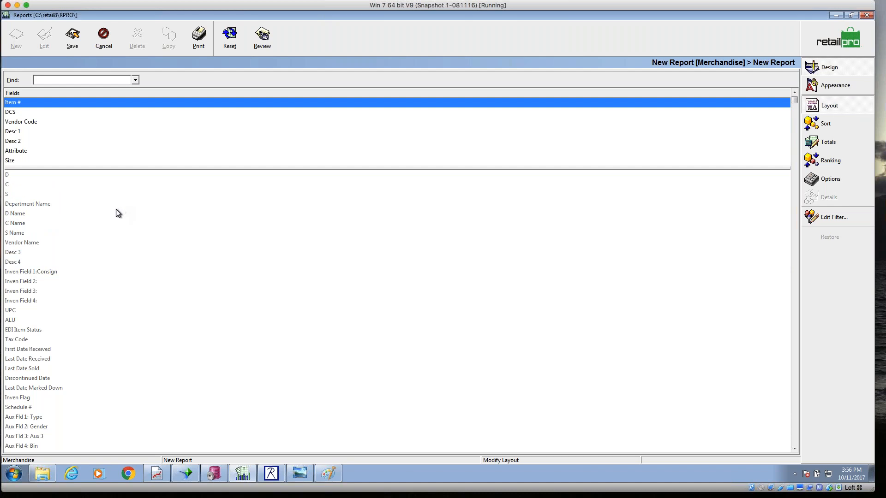
# Step: Add the DT1-Qty, DT2-Qty and DT3-Qty fields to the report layout
pyautogui.click(794, 439)
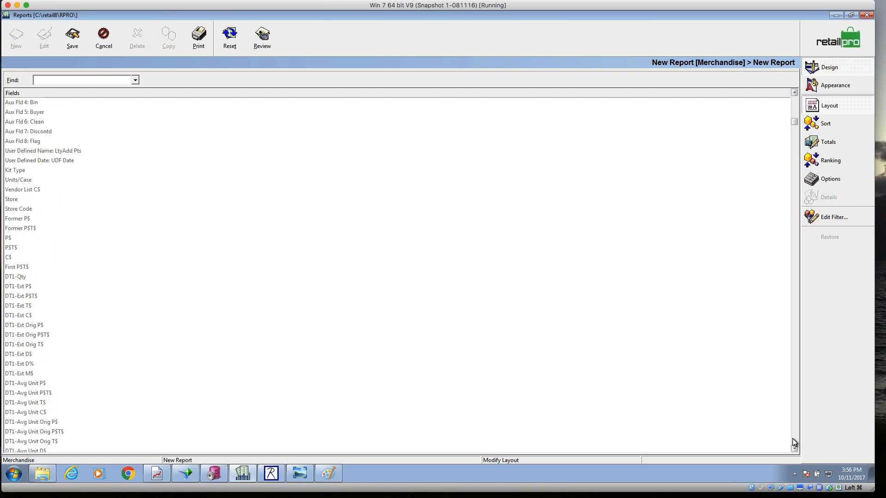
pyautogui.doubleClick(32, 278)
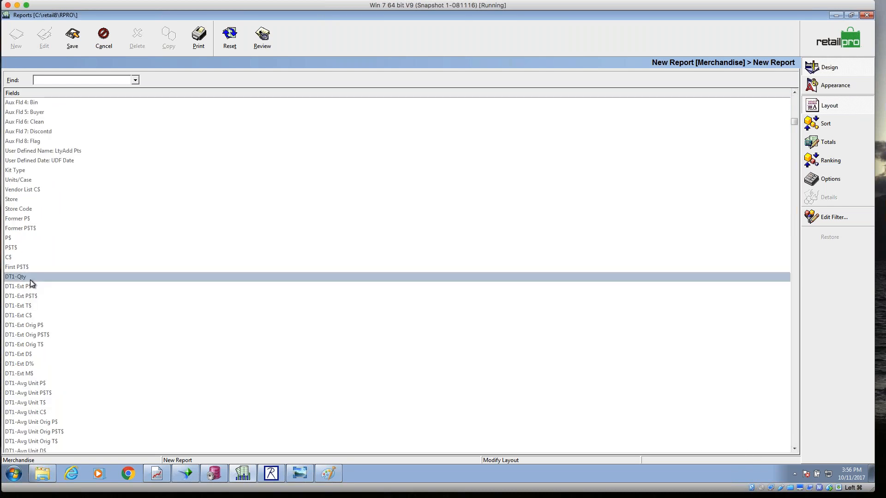
pyautogui.click(796, 440)
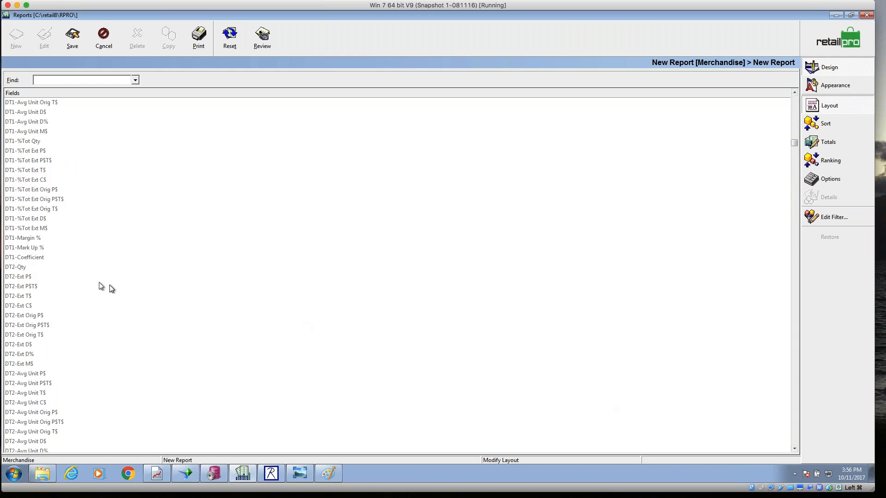
pyautogui.doubleClick(14, 268)
pyautogui.click(795, 436)
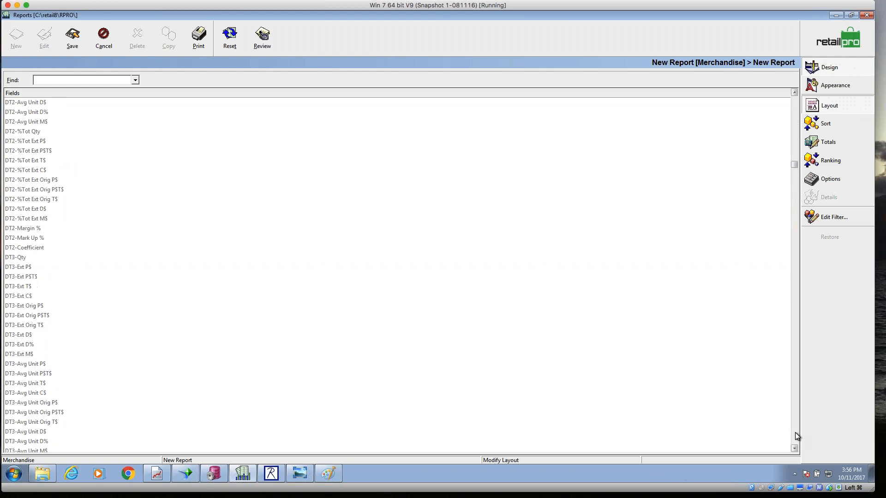
pyautogui.doubleClick(20, 257)
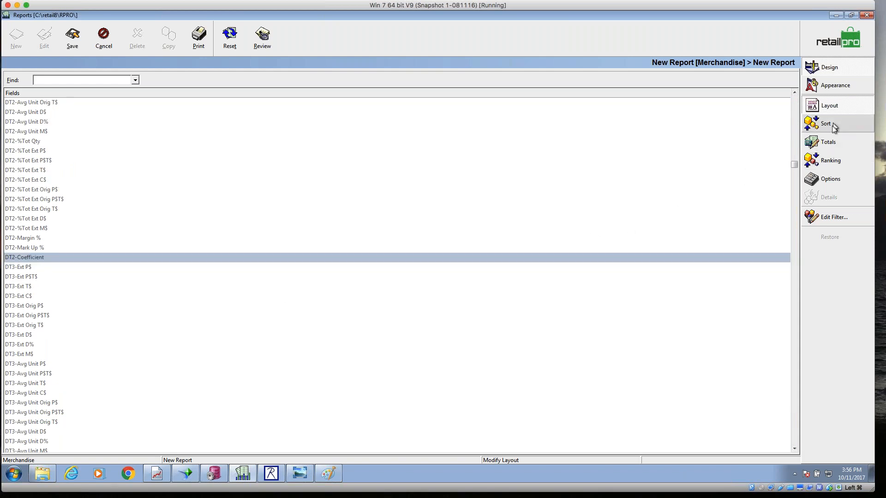
# Step: Set the report to subtotal DT1-Qty, DT2-Qty and DT3-Qty by DCS
pyautogui.click(829, 142)
pyautogui.click(46, 109)
pyautogui.moveTo(65, 137); pyautogui.dragTo(44, 224)
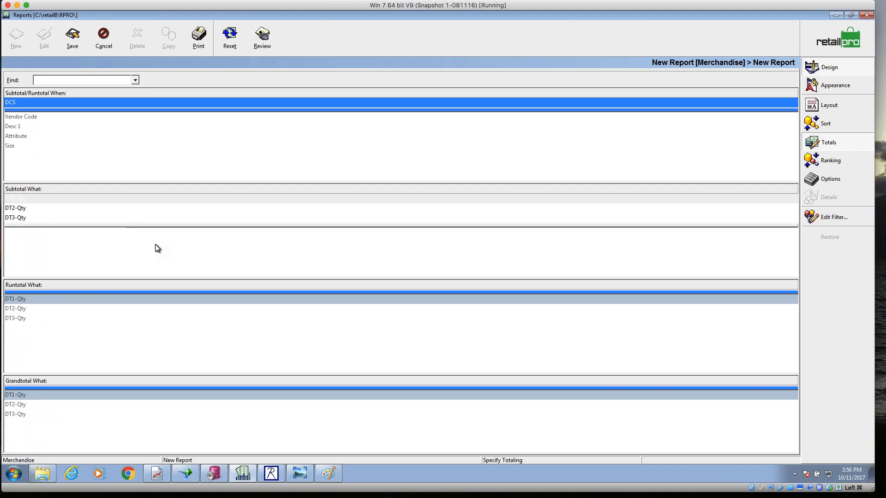
# Step: Add grand totals for DT1-Qty, DT2-Qty and DT3-Qty, and run the report to preview it, closing the preview without saving
pyautogui.moveTo(53, 393); pyautogui.dragTo(60, 427)
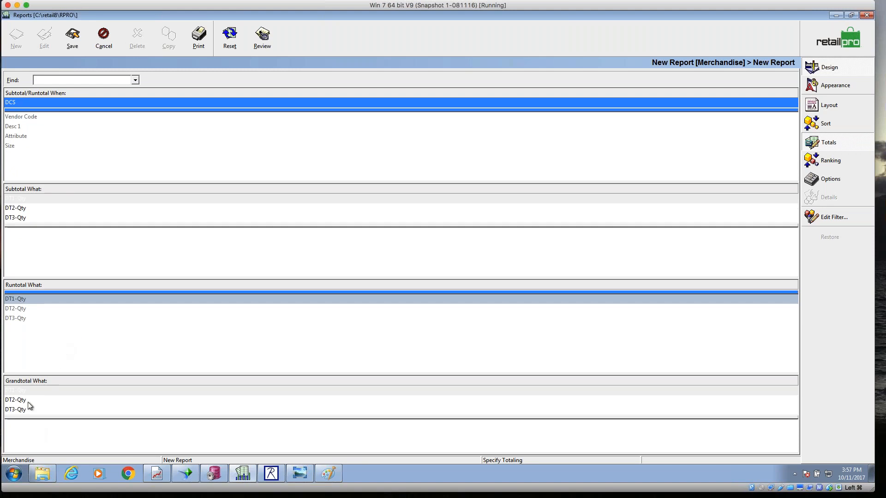
pyautogui.click(198, 37)
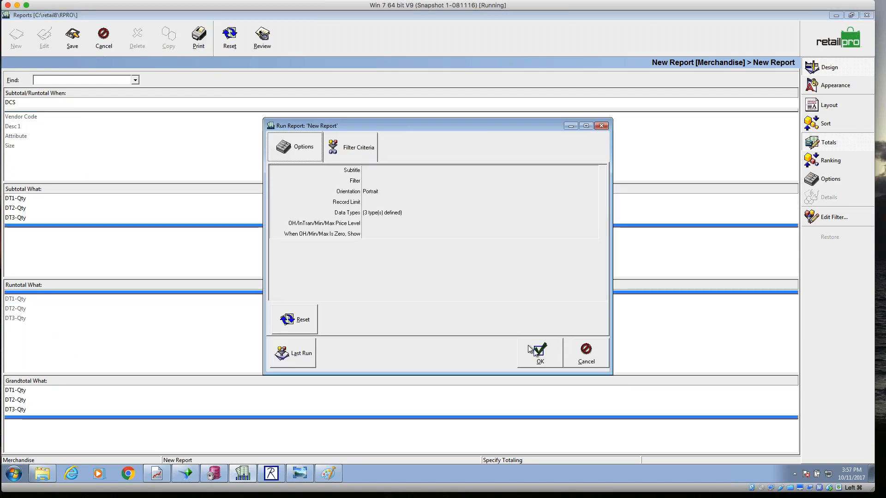
pyautogui.click(545, 356)
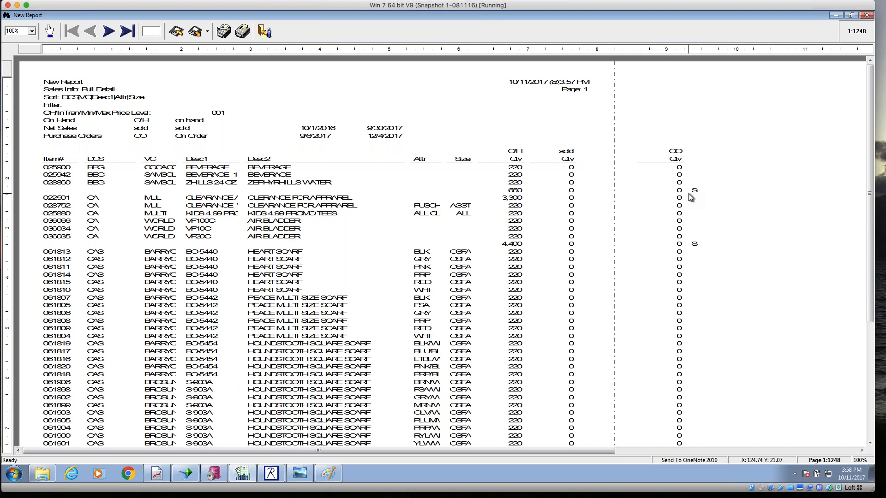
pyautogui.press('Escape')
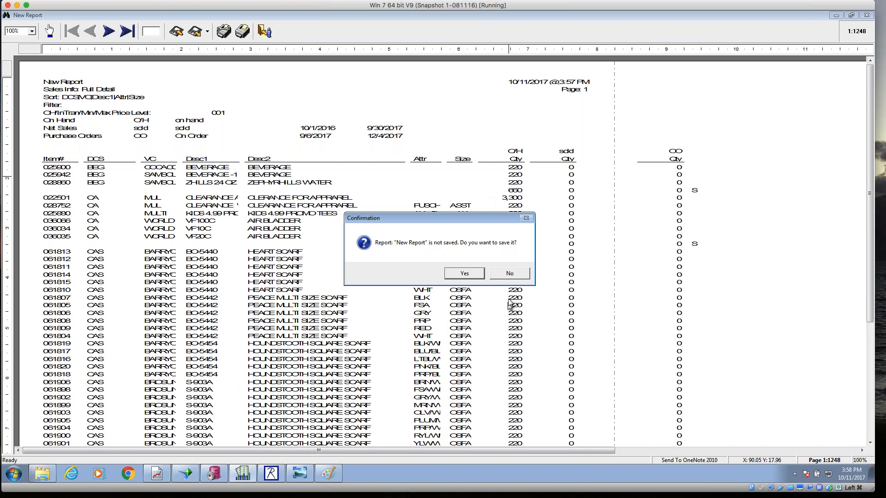
pyautogui.click(510, 273)
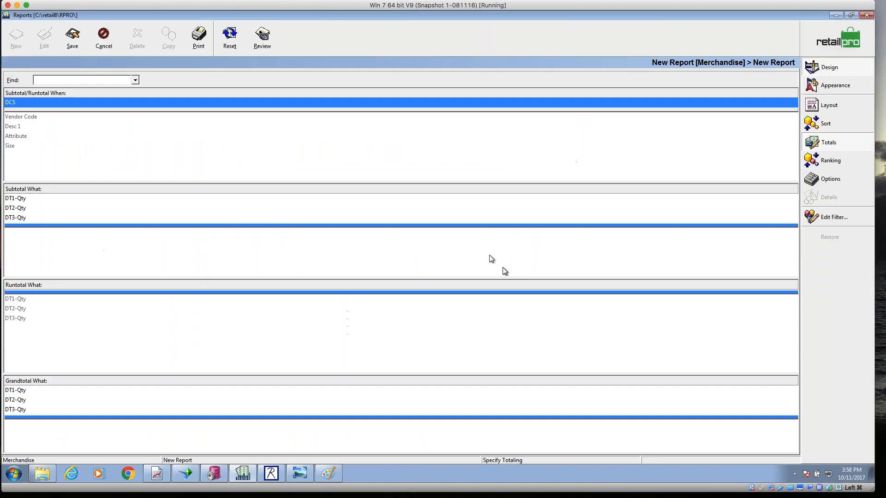
# Step: Rename the report as Item OH Sold OO Report
pyautogui.click(72, 45)
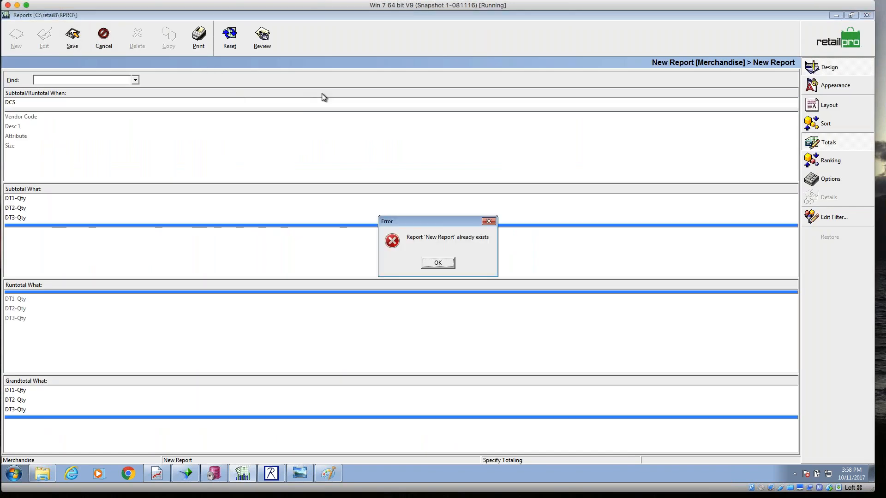
pyautogui.click(437, 263)
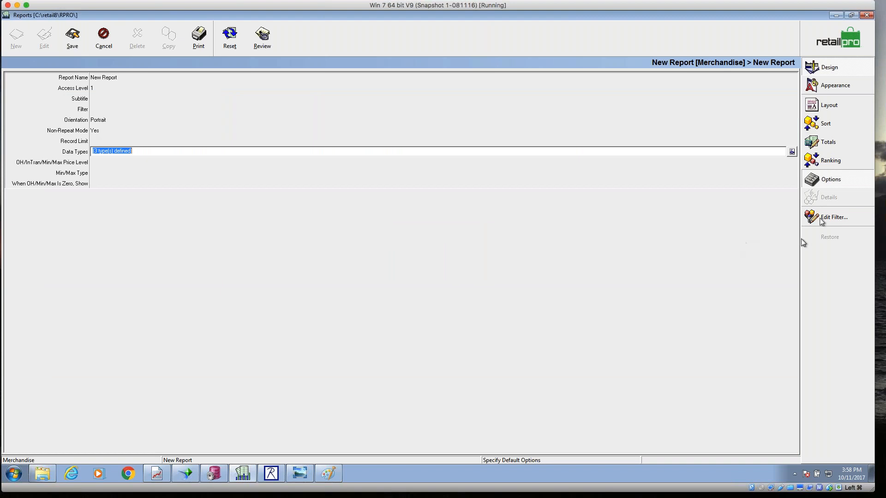
pyautogui.click(122, 79)
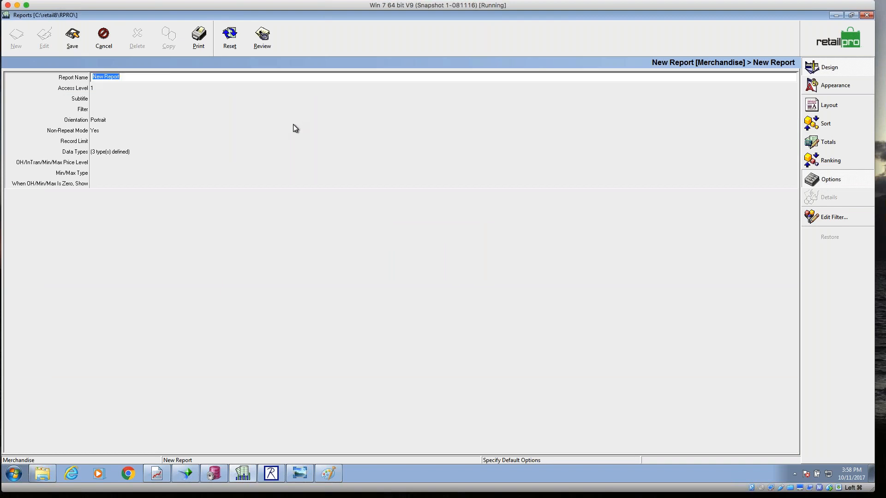
pyautogui.write('Item OH Sold OO Report')
# Step: Set the report's default filter to ITEM
pyautogui.click(95, 109)
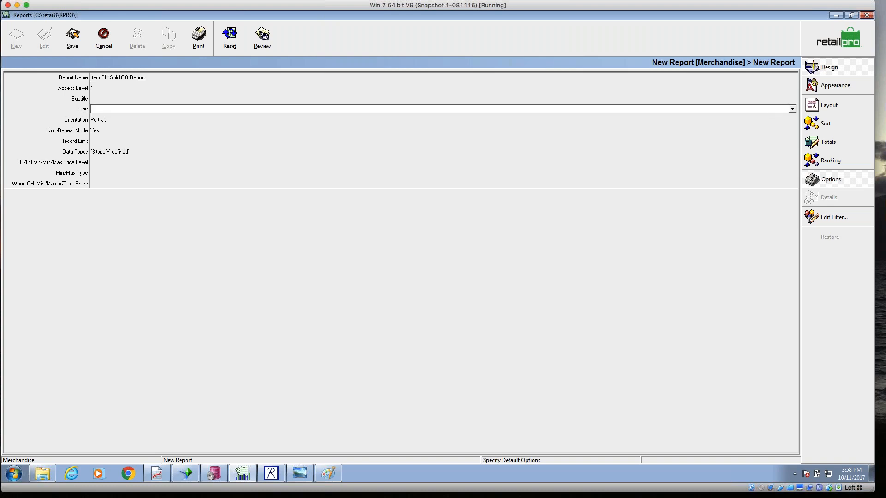
pyautogui.click(792, 109)
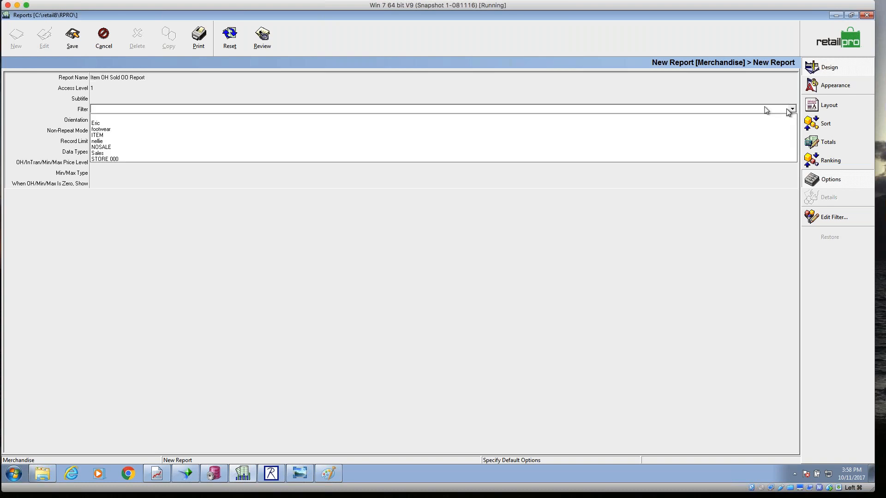
pyautogui.click(155, 135)
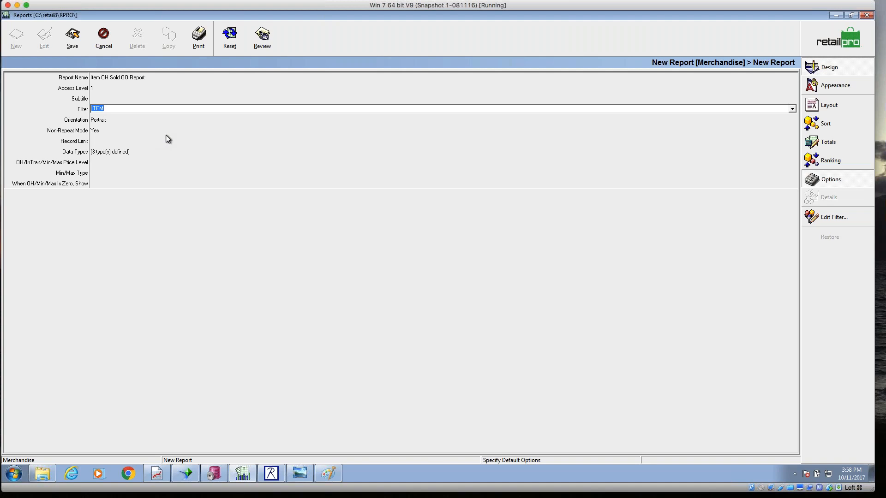
# Step: Review the choices for what to show when OH/Min/Max is zero, leaving without a selection
pyautogui.click(118, 184)
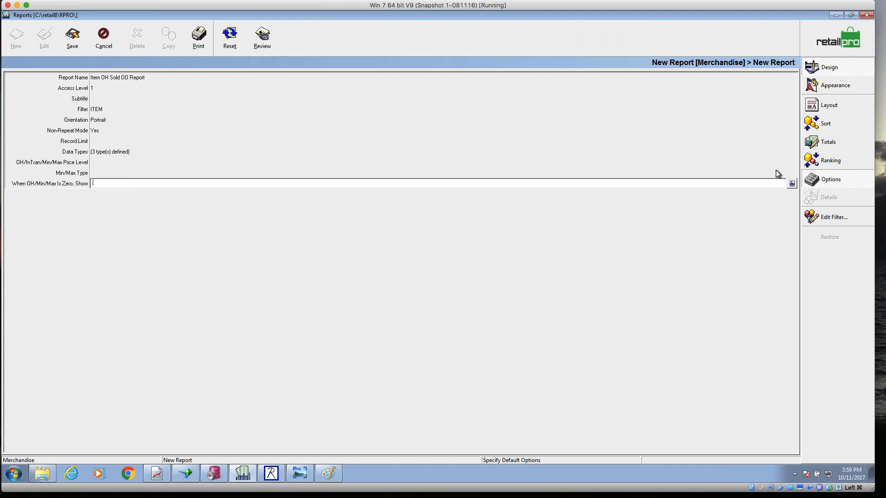
pyautogui.click(792, 183)
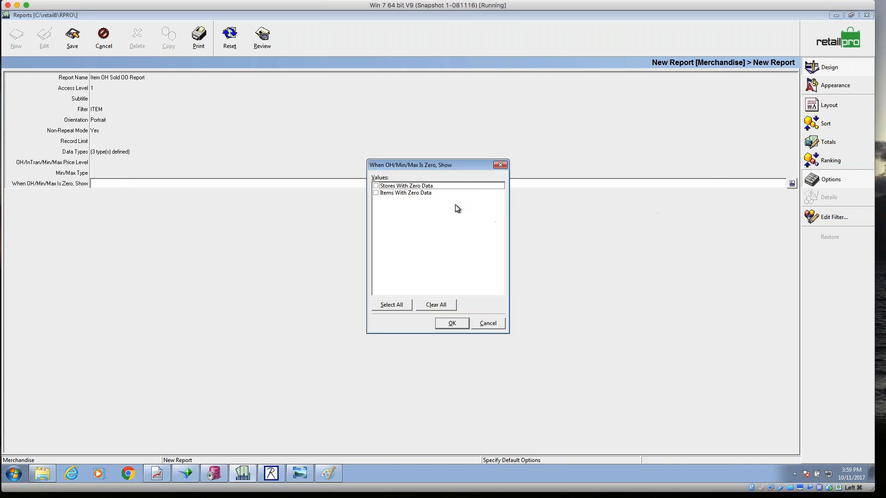
pyautogui.click(376, 194)
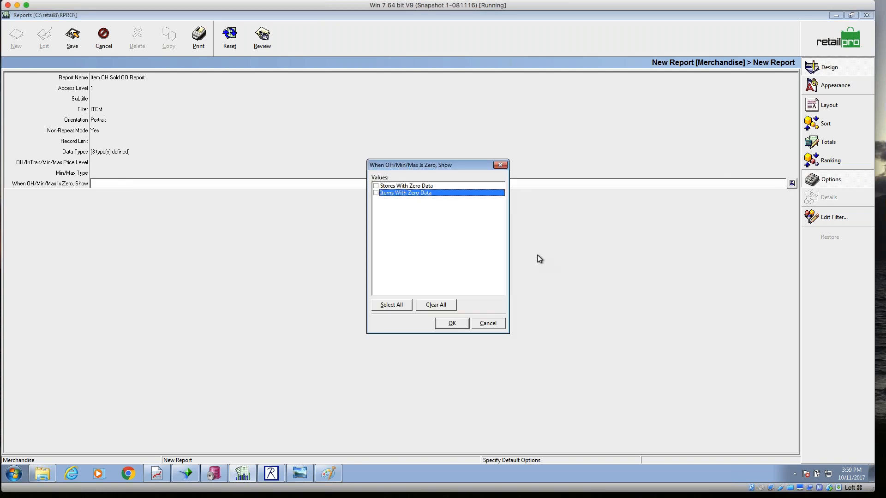
pyautogui.click(501, 325)
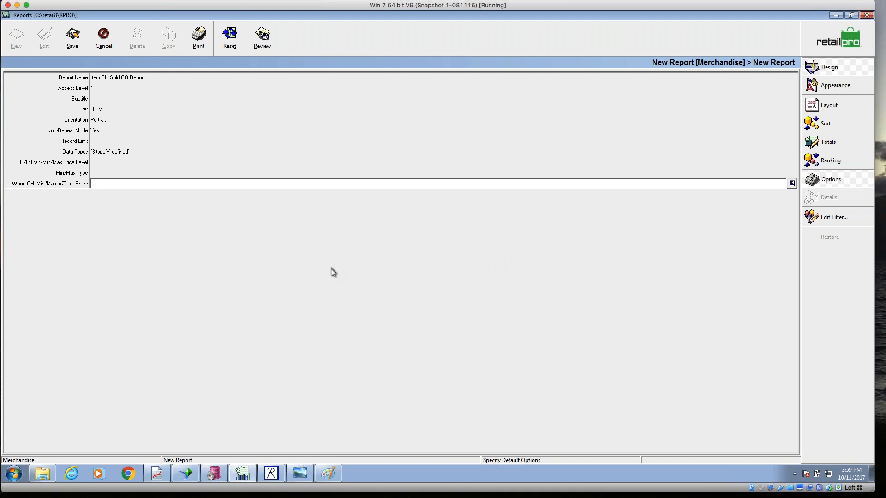
# Step: Save the new merchandise report
pyautogui.click(115, 141)
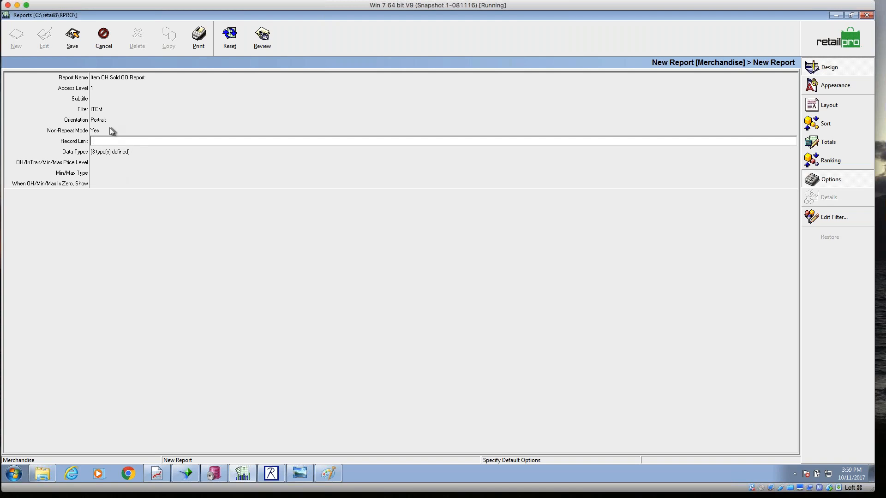
pyautogui.click(99, 173)
pyautogui.click(95, 183)
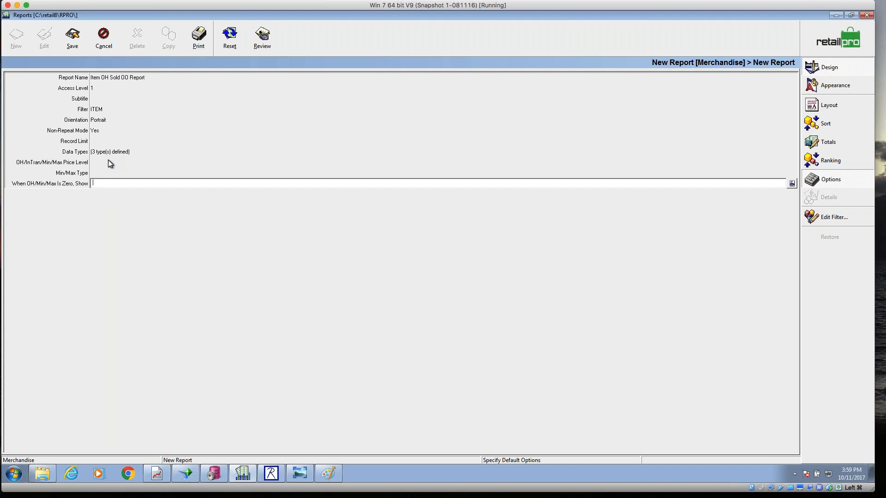
pyautogui.click(73, 37)
# Step: Examine the default options of the journal report SALES: Receipt Journal with item Detail2, including Use Net Sales Values, and return to the list
pyautogui.click(813, 51)
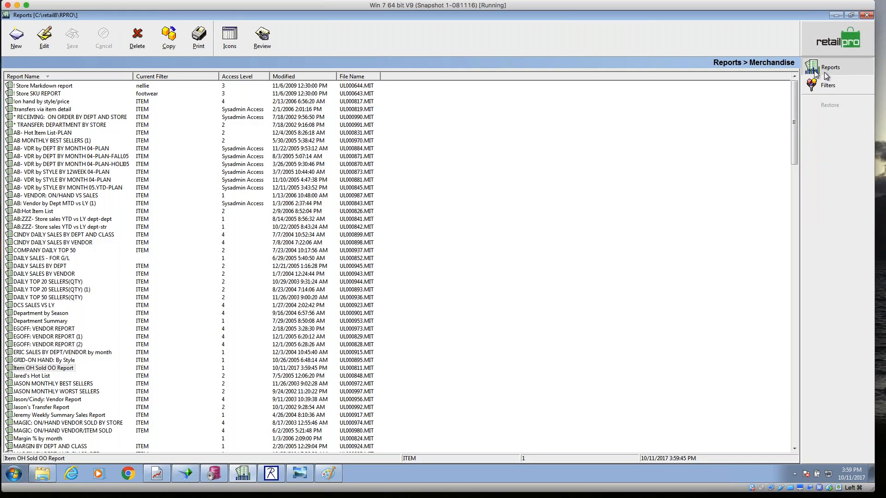
pyautogui.click(832, 45)
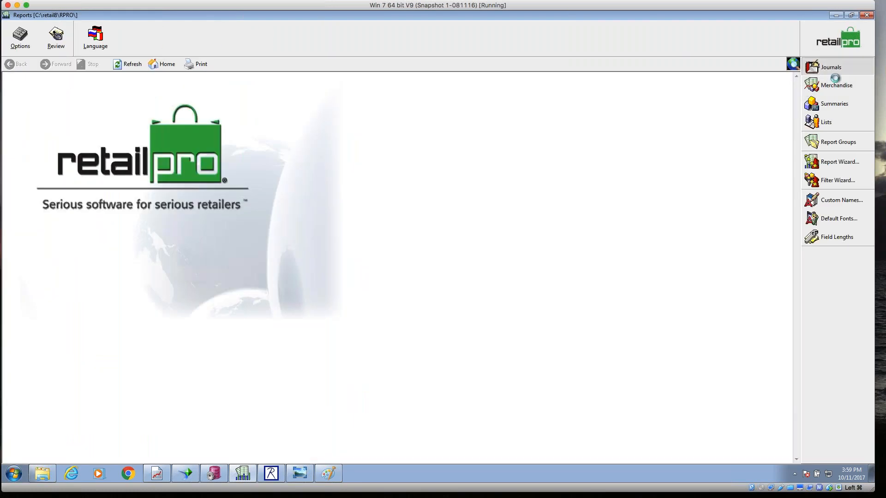
pyautogui.click(826, 67)
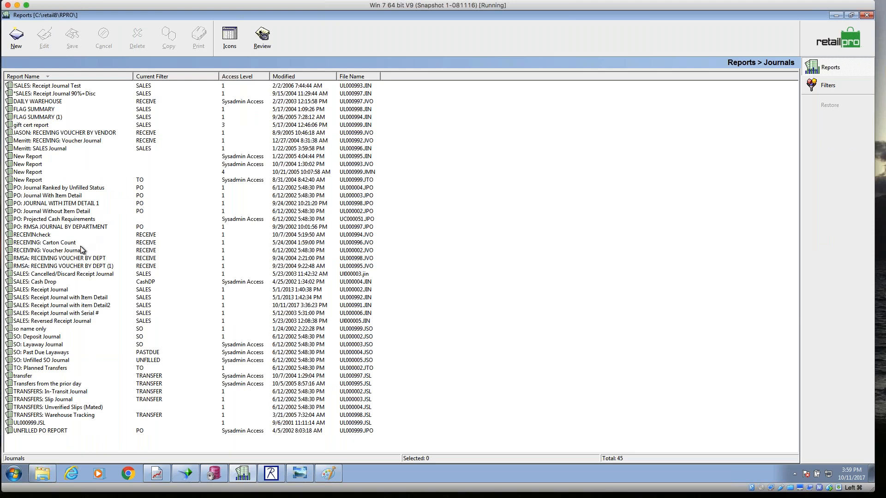
pyautogui.click(88, 307)
pyautogui.click(44, 37)
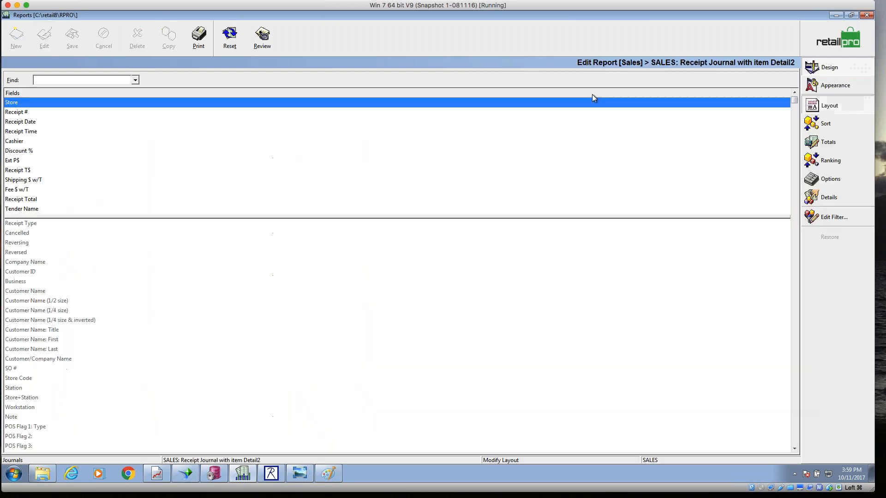
pyautogui.click(842, 180)
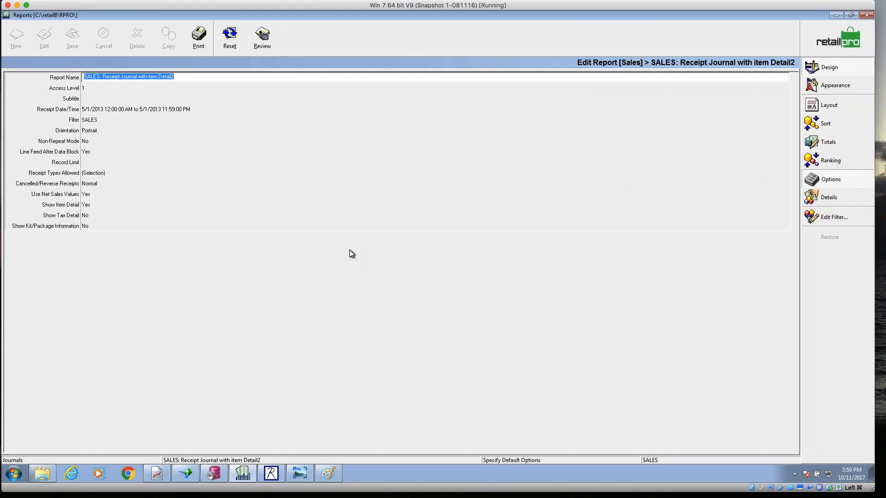
pyautogui.click(90, 194)
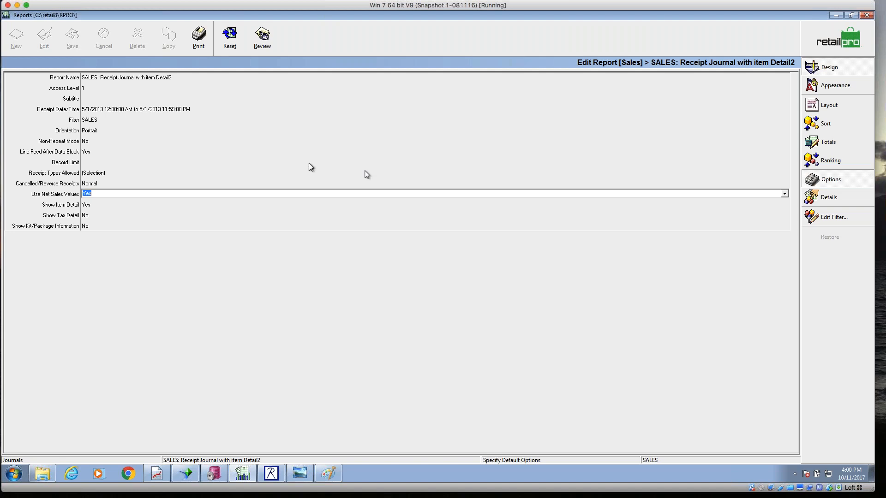
pyautogui.click(831, 44)
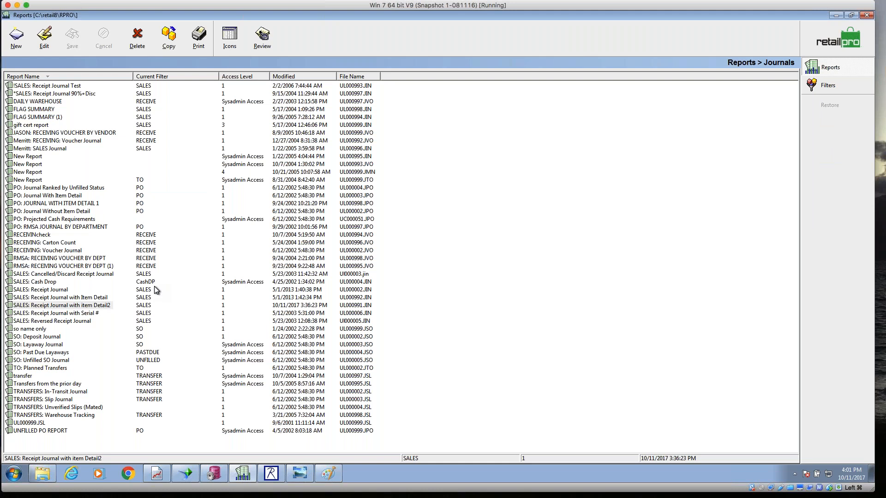
# Step: Switch to Windows Photo Viewer to check the Reports topic outline, and return to the journals list
pyautogui.click(300, 474)
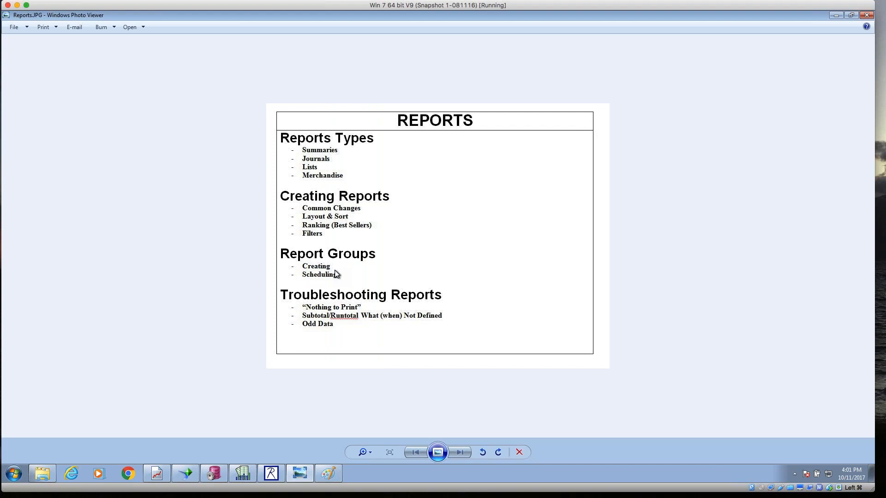
pyautogui.click(836, 15)
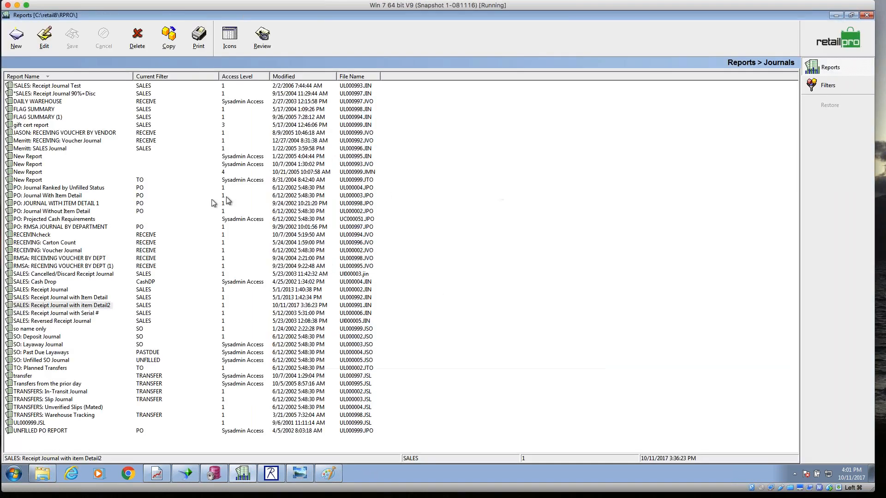
# Step: Review the report areas offered for a new journal report, from Sales and Receiving to PO and TO, without choosing one
pyautogui.click(827, 53)
pyautogui.click(828, 67)
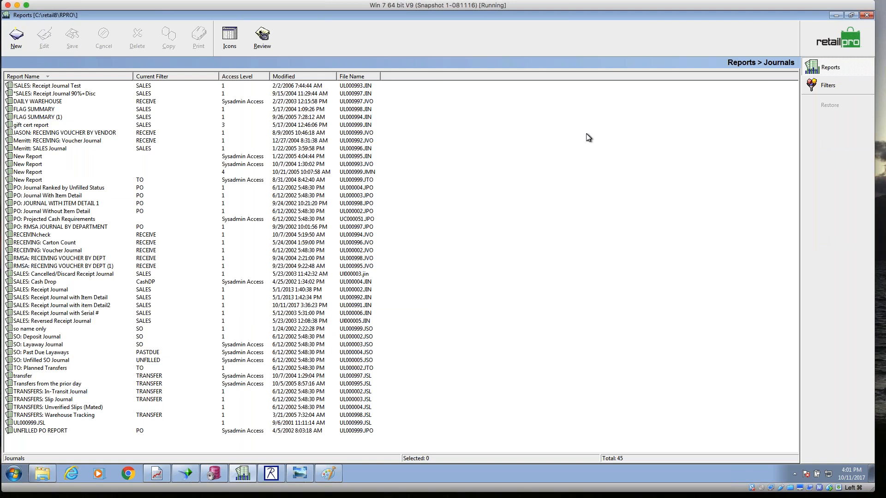
pyautogui.click(16, 36)
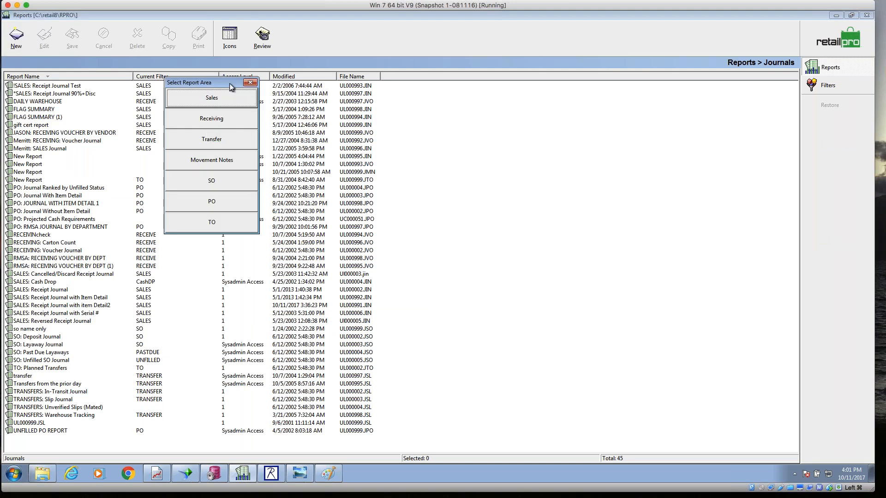
pyautogui.moveTo(232, 85); pyautogui.dragTo(451, 94)
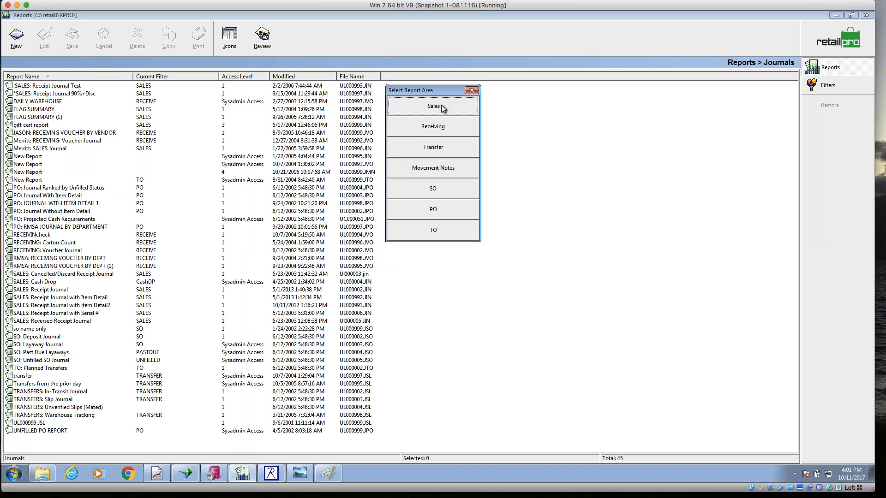
pyautogui.moveTo(461, 130); pyautogui.dragTo(579, 226)
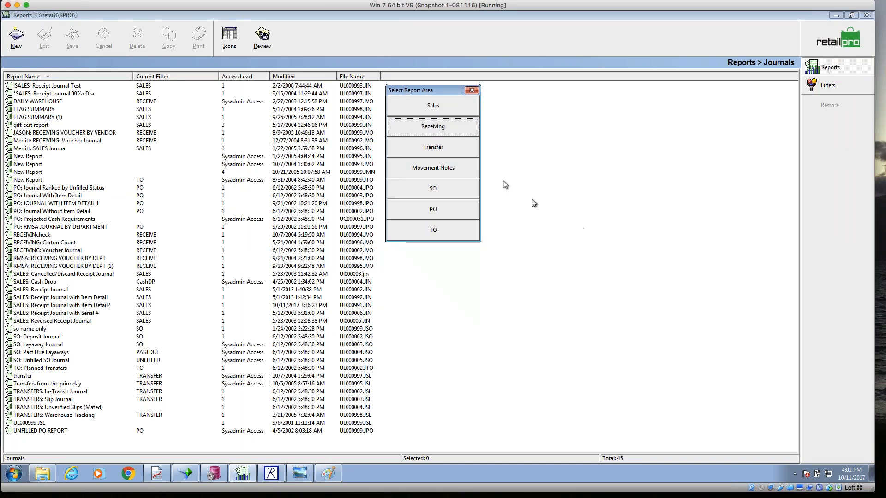
pyautogui.moveTo(456, 153); pyautogui.dragTo(536, 224)
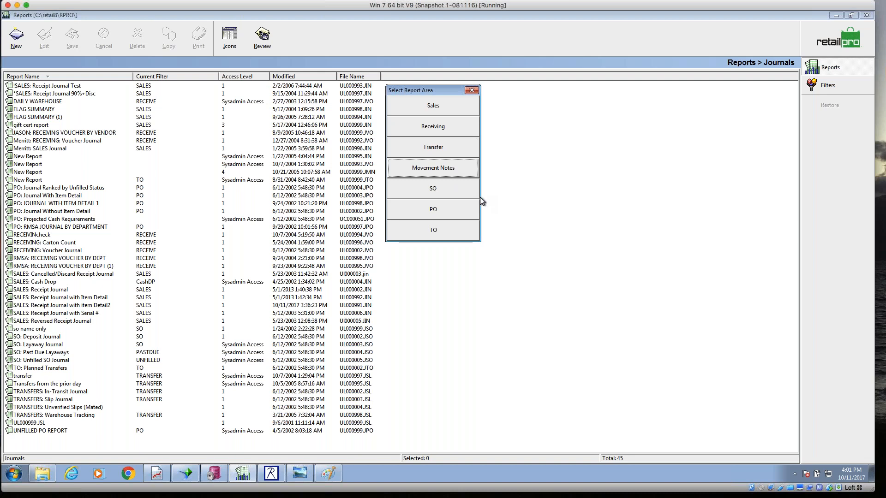
pyautogui.moveTo(461, 195); pyautogui.dragTo(447, 235)
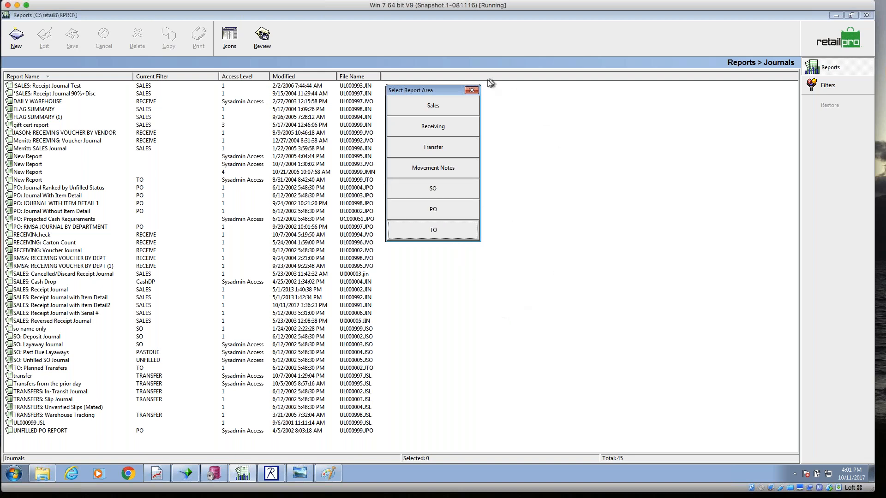
pyautogui.click(472, 90)
# Step: Start a new merchandise report to examine its Data Types option, and discard it without saving
pyautogui.click(843, 42)
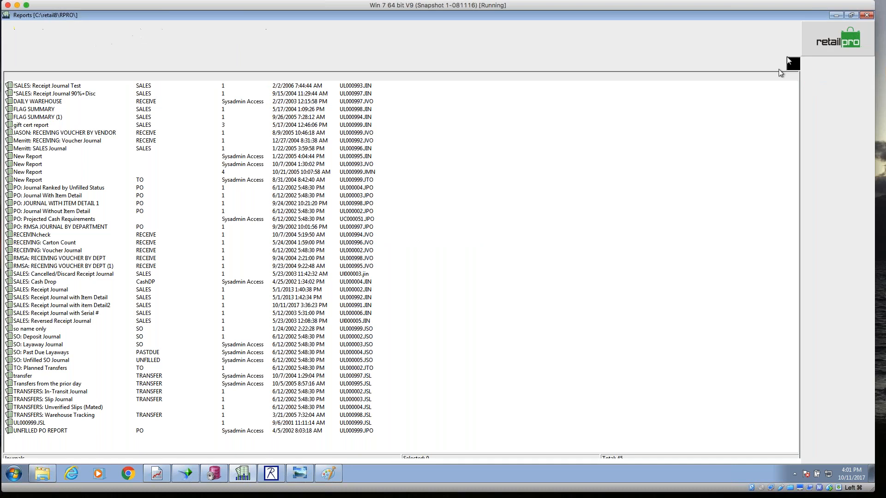
pyautogui.click(836, 90)
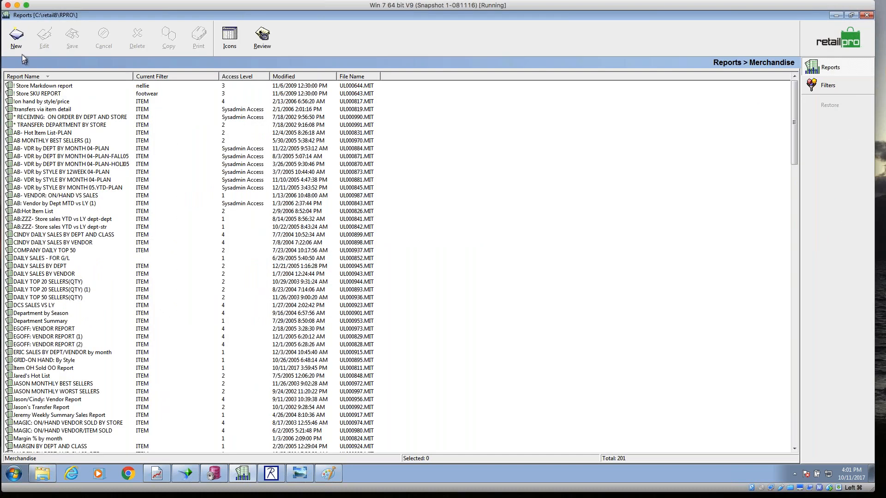
pyautogui.click(16, 36)
pyautogui.click(119, 151)
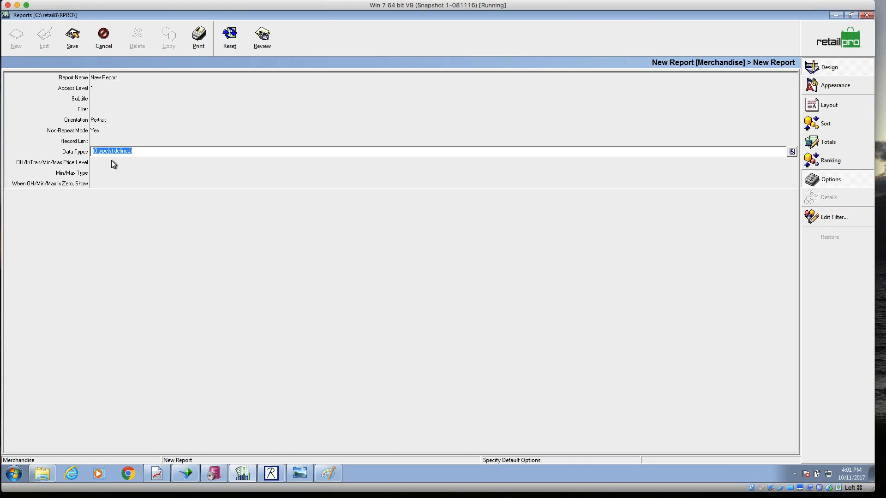
pyautogui.click(103, 35)
pyautogui.click(410, 258)
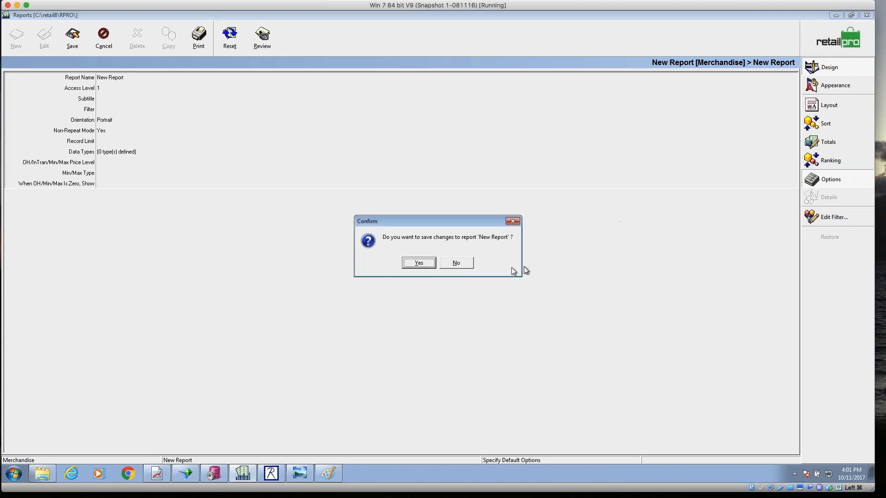
pyautogui.click(456, 262)
# Step: Review the report areas offered for a new summary report, from Sales Merchandise to Cost Adjustments, without choosing one
pyautogui.click(821, 65)
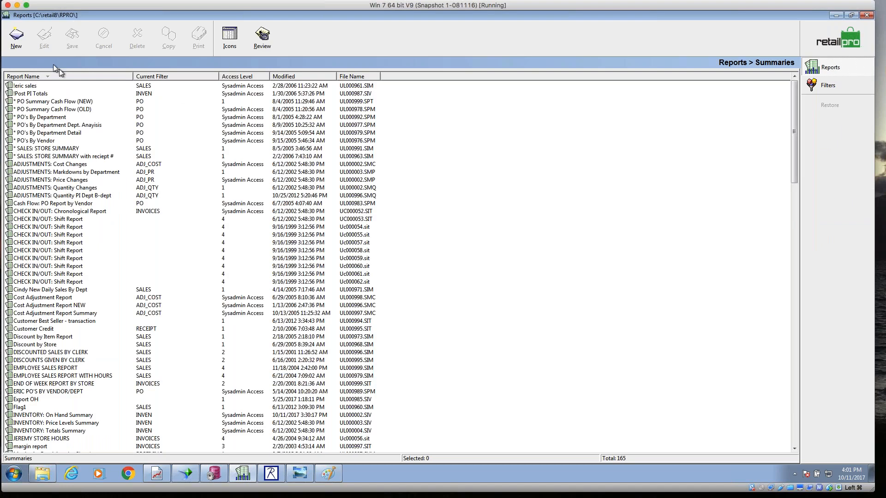
pyautogui.click(18, 41)
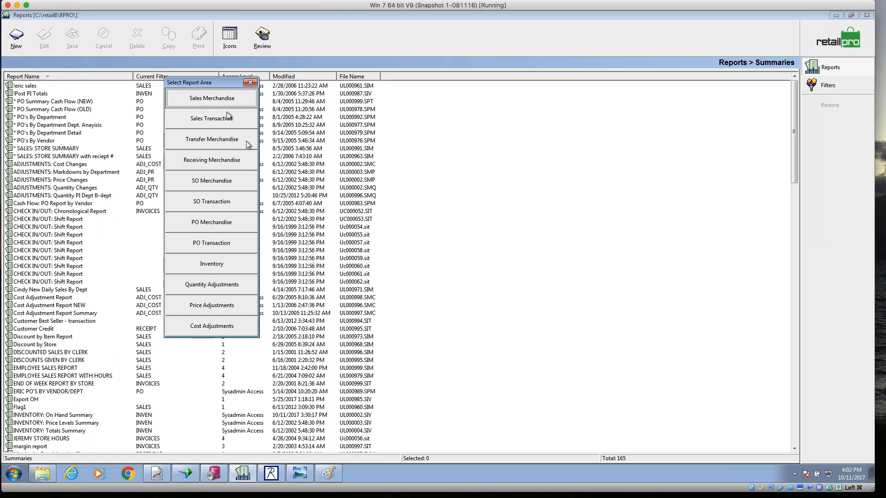
pyautogui.click(217, 127)
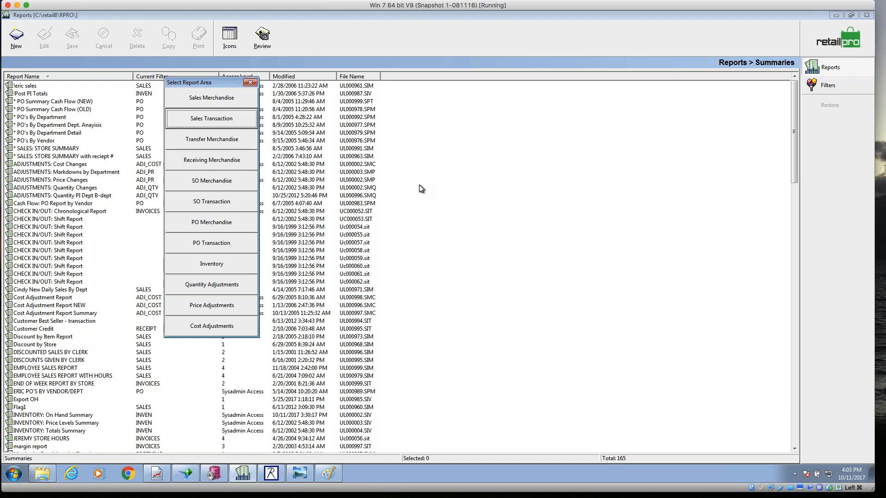
pyautogui.click(250, 83)
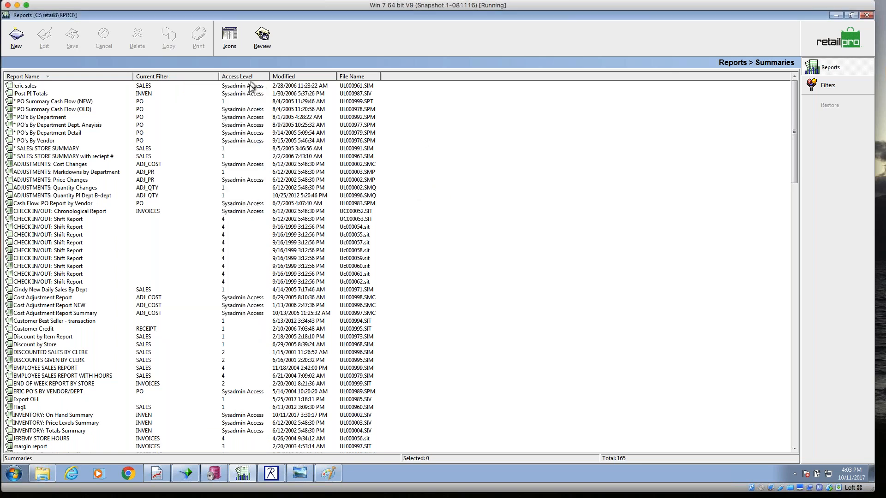
# Step: Try to run the summary report SALES: Tender Reconciliation by Day -MTD with its default options
pyautogui.click(76, 376)
pyautogui.scroll(-6, 78, 376)
pyautogui.scroll(-20, 78, 376)
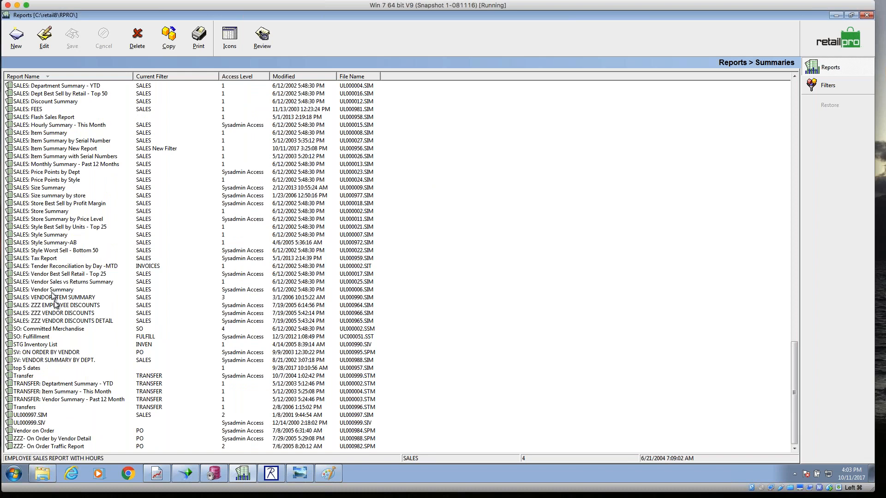
pyautogui.click(57, 267)
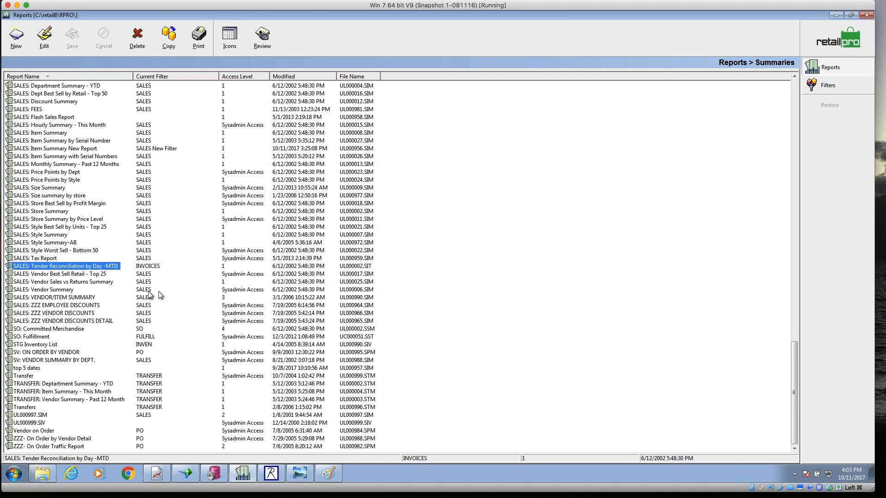
pyautogui.doubleClick(90, 270)
pyautogui.click(543, 356)
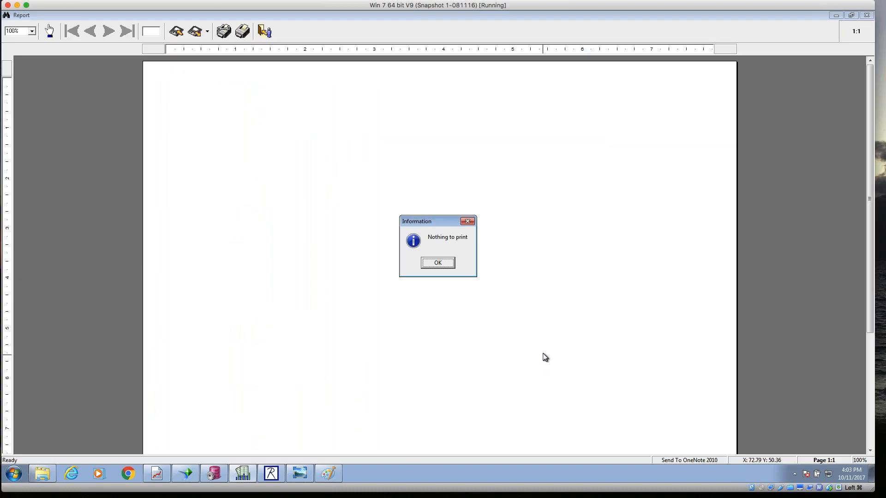
pyautogui.click(451, 264)
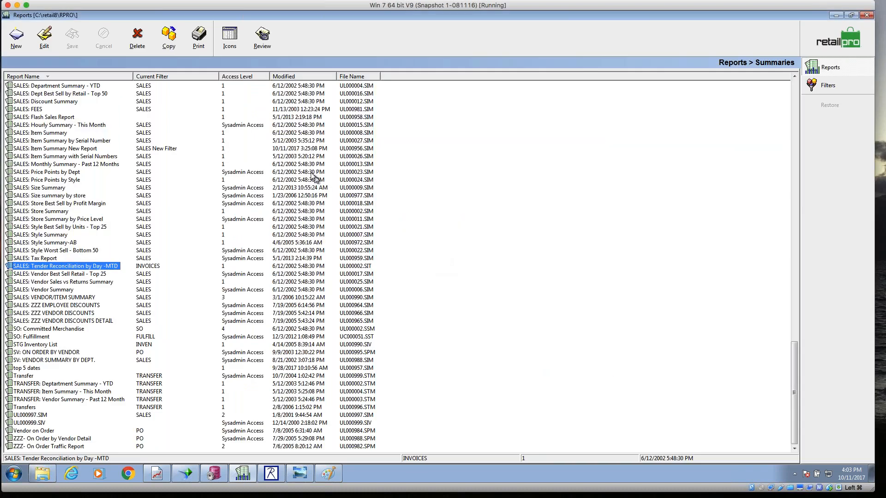
# Step: Run SALES: Tender Reconciliation by Day -MTD with receipt dates starting 04/01/17, and close the preview without saving
pyautogui.doubleClick(113, 269)
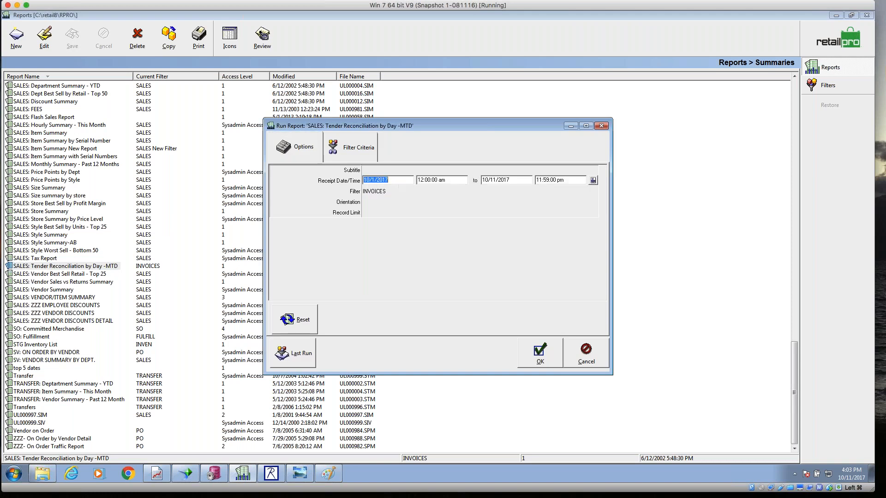
pyautogui.write('040117')
pyautogui.press('Tab')
pyautogui.click(551, 360)
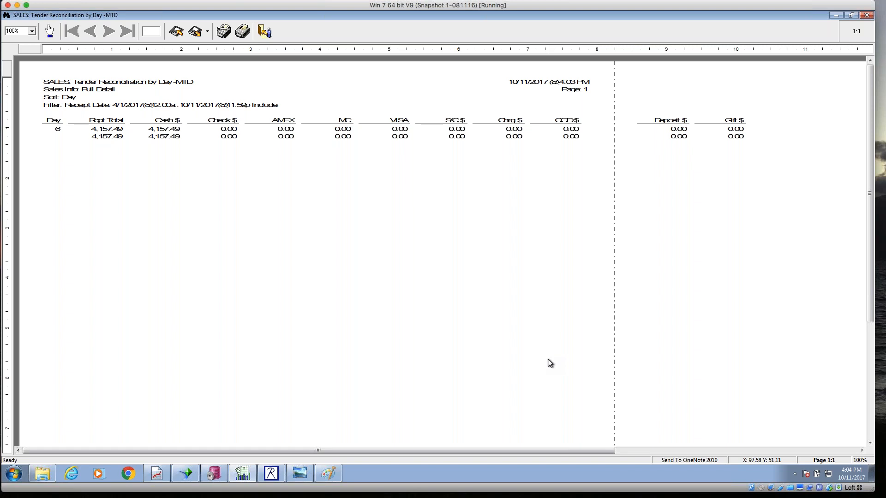
pyautogui.press('Escape')
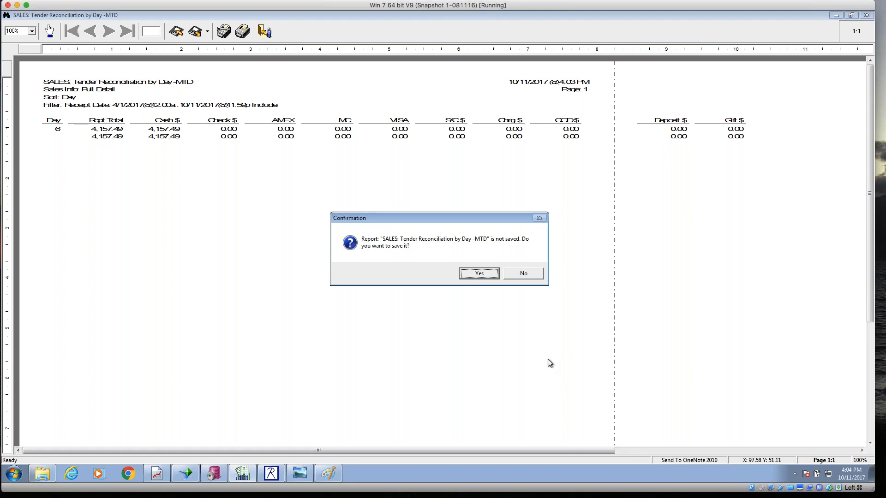
pyautogui.click(523, 274)
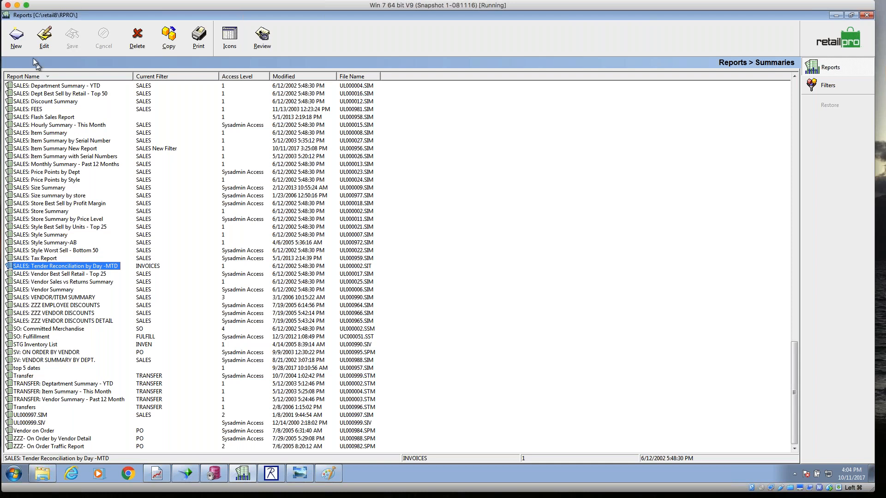
# Step: Compare the merchandise and transaction areas available for a new summary report, and dismiss the choice
pyautogui.click(16, 36)
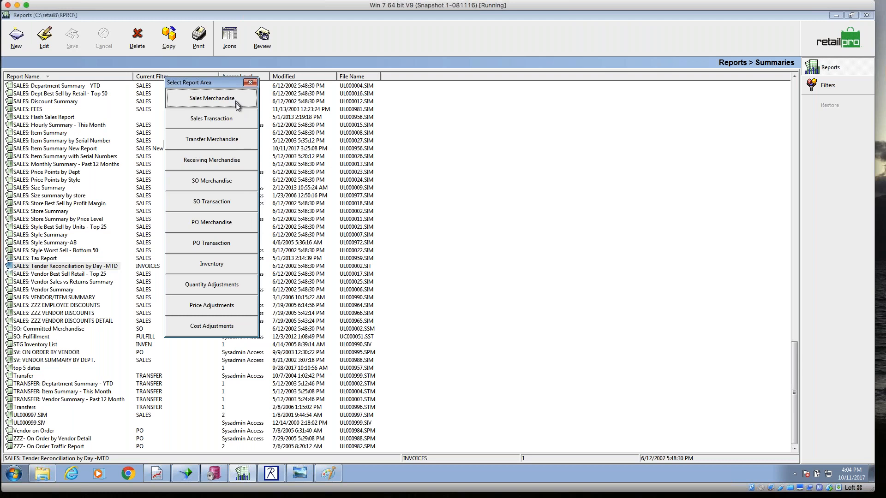
pyautogui.click(248, 166)
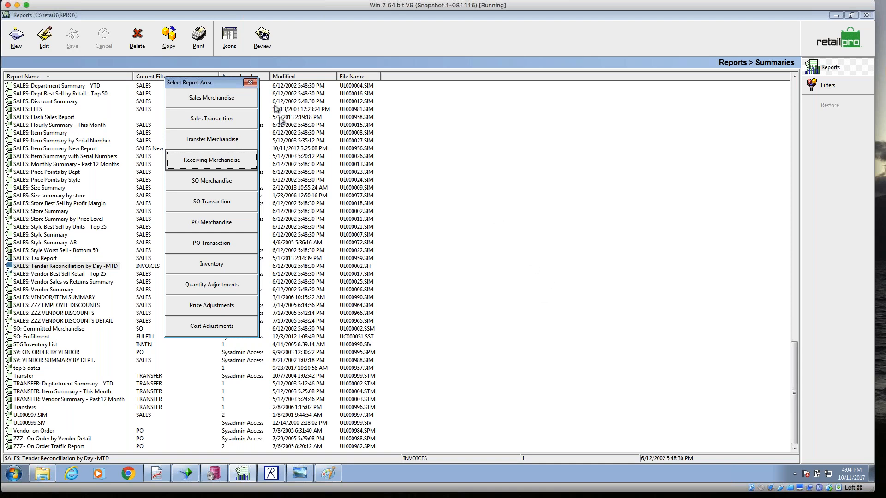
pyautogui.click(249, 83)
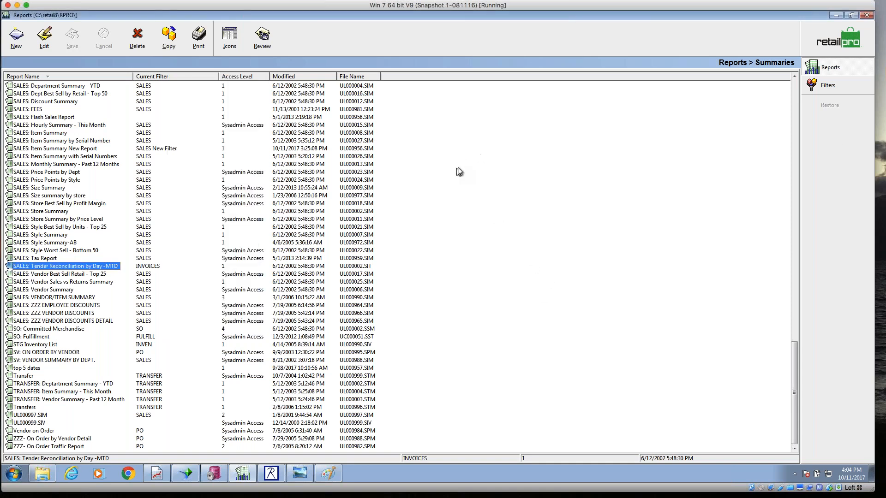
# Step: Open the Lists reports and review the Customer, Vendor, Department and Employee areas offered for a new one, without choosing any
pyautogui.click(839, 70)
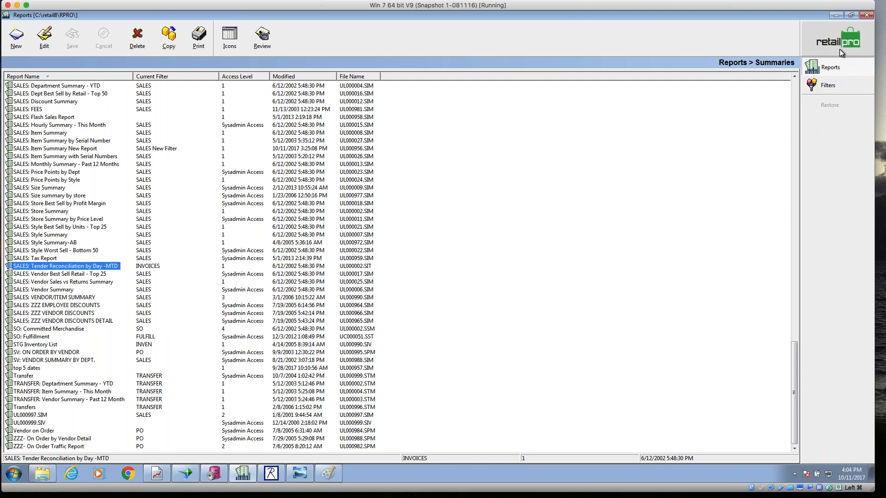
pyautogui.click(828, 122)
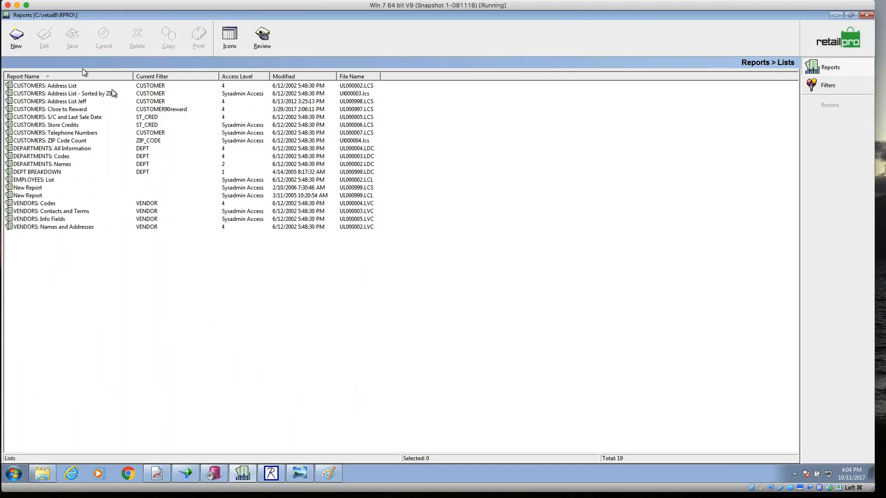
pyautogui.click(16, 37)
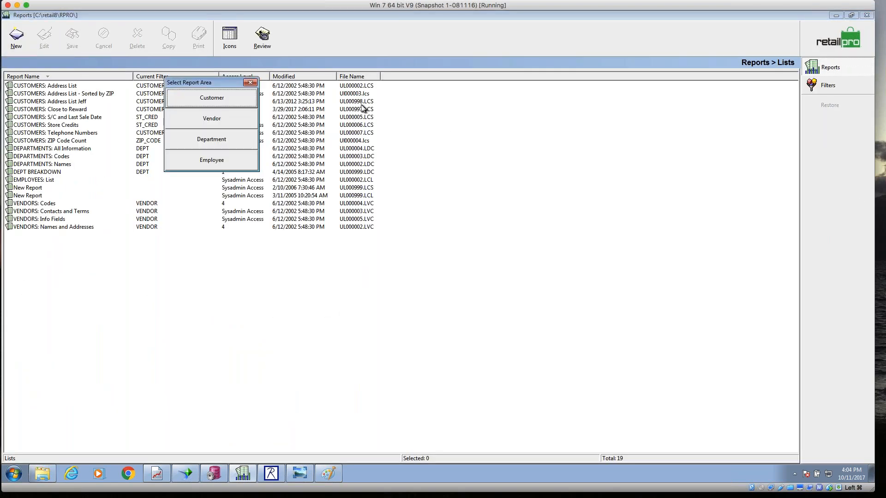
pyautogui.click(250, 84)
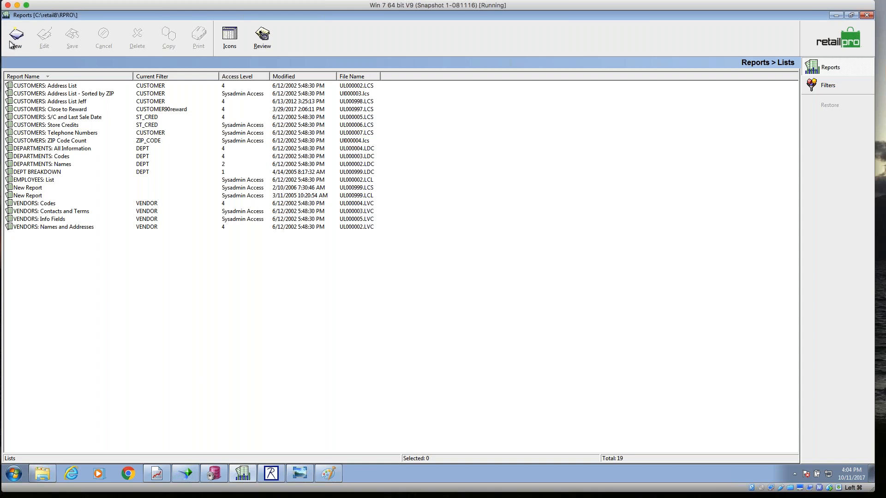
# Step: Return to the Summaries reports and look through the available summary reports
pyautogui.click(829, 39)
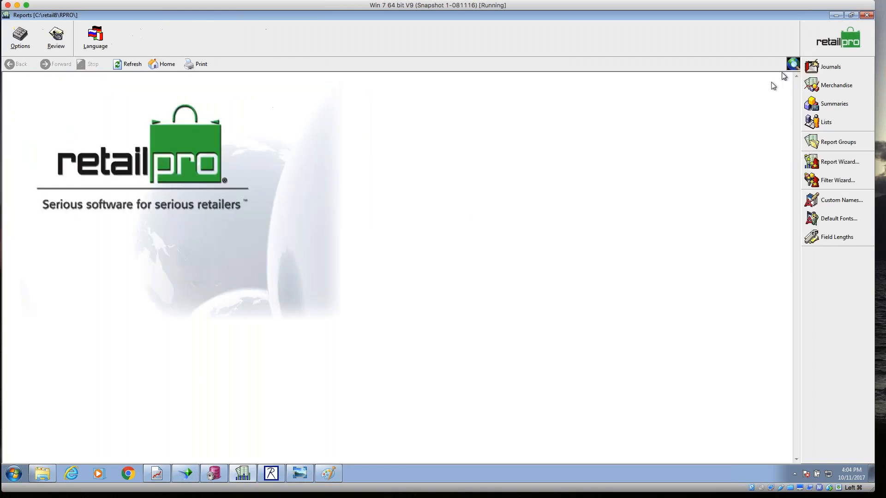
pyautogui.click(849, 105)
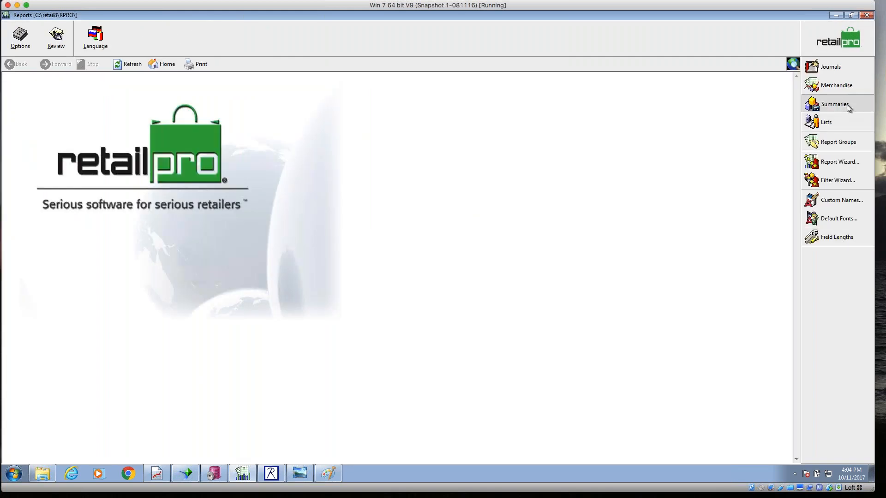
pyautogui.click(53, 391)
pyautogui.scroll(-8, 95, 364)
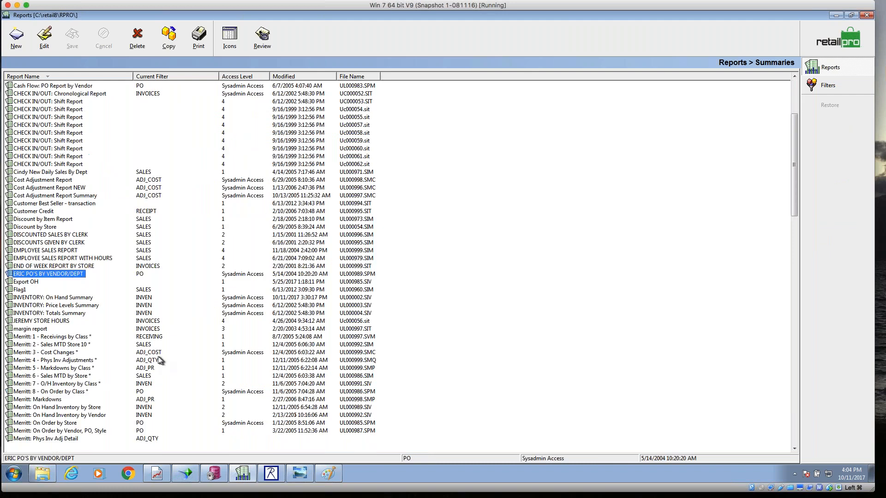
pyautogui.scroll(-6, 94, 360)
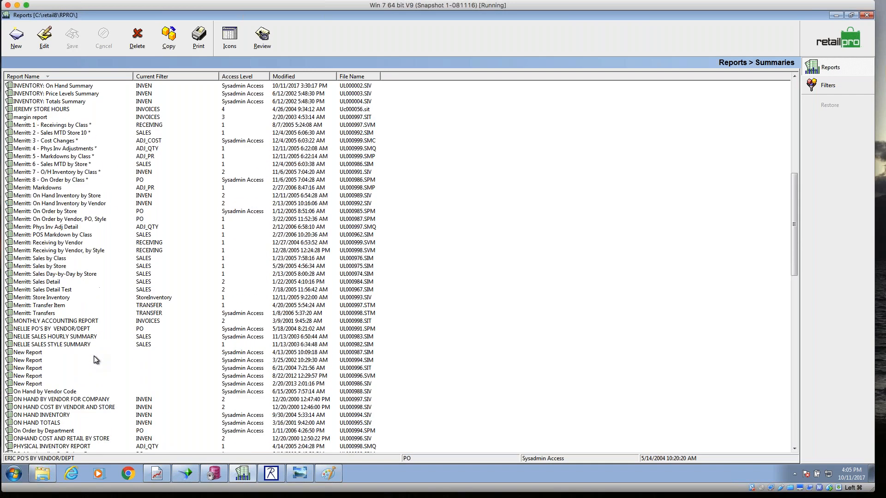
pyautogui.scroll(14, 96, 358)
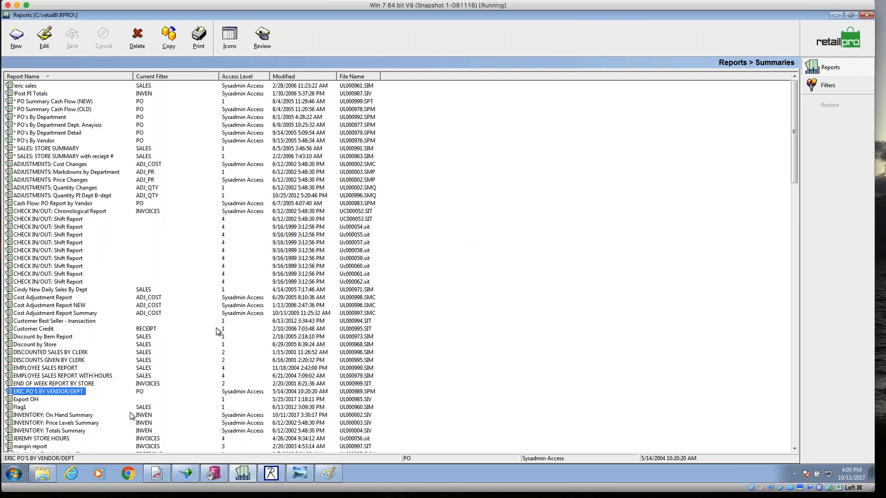
pyautogui.click(7, 472)
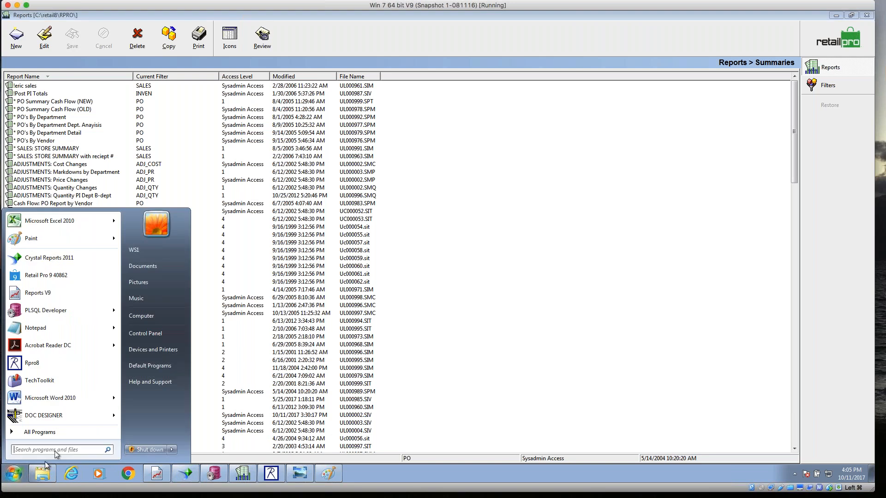
pyautogui.click(49, 323)
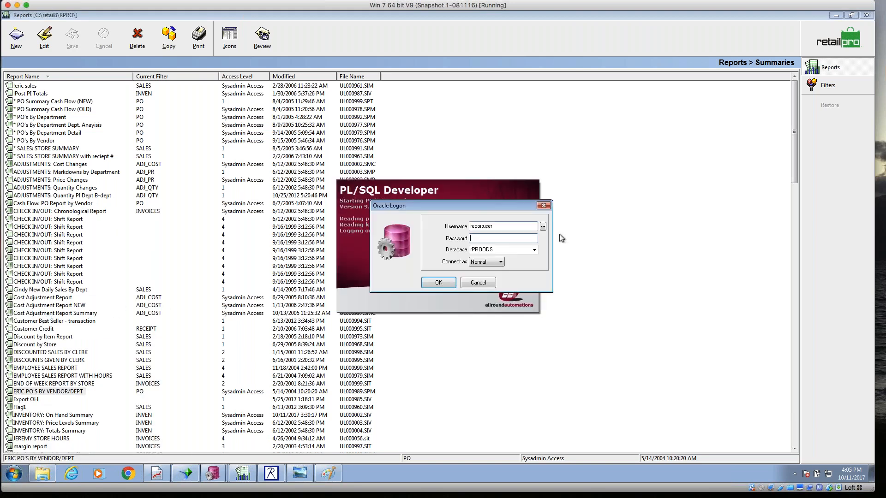
pyautogui.click(493, 283)
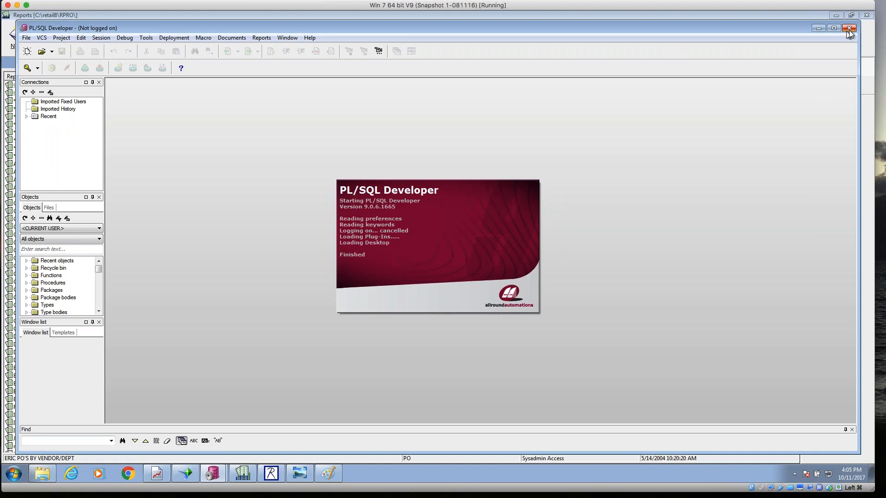
pyautogui.click(851, 30)
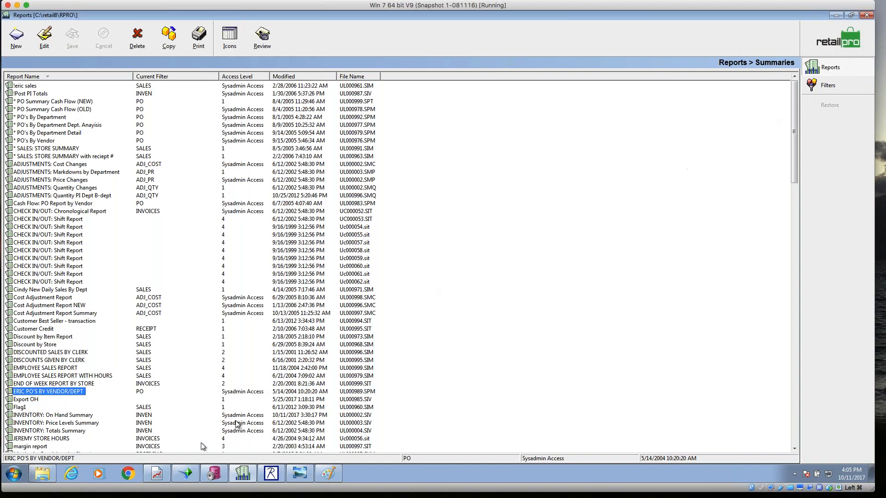
# Step: Open a blank Notepad document and place its window beside the report names of the Summaries list
pyautogui.click(30, 472)
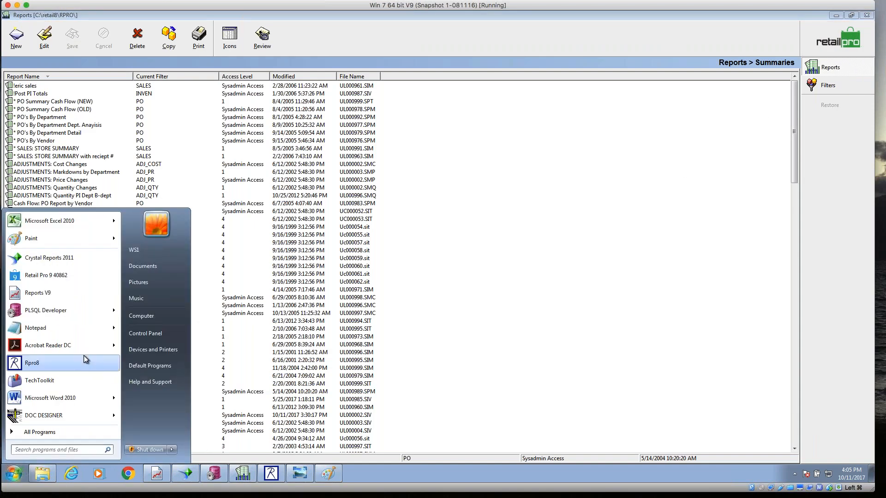
pyautogui.click(83, 328)
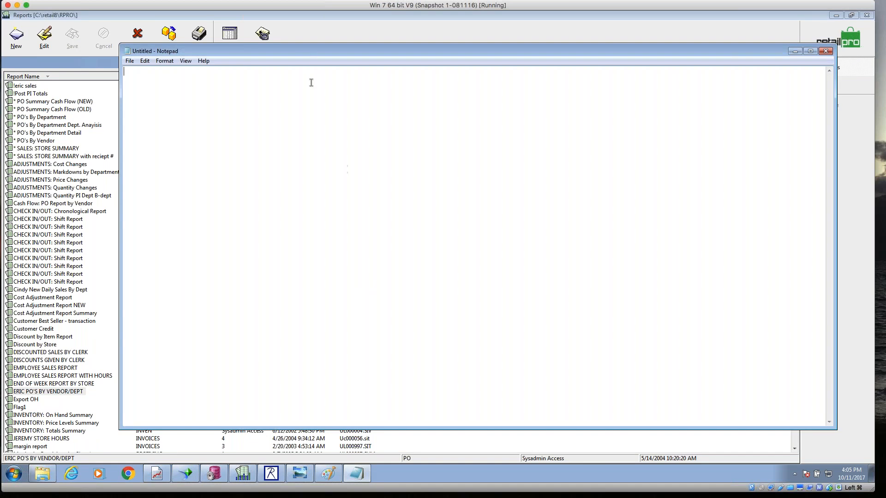
pyautogui.moveTo(307, 52); pyautogui.dragTo(576, 109)
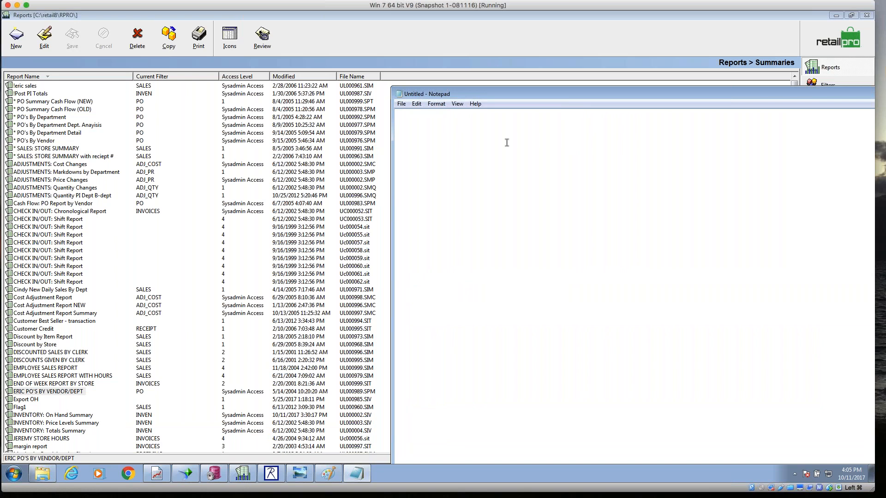
# Step: Write the note line "1-50 RPI Installed Report - editable" in the blank Notepad document
pyautogui.write('1-50')
pyautogui.write('RPI Installed Report - edit')
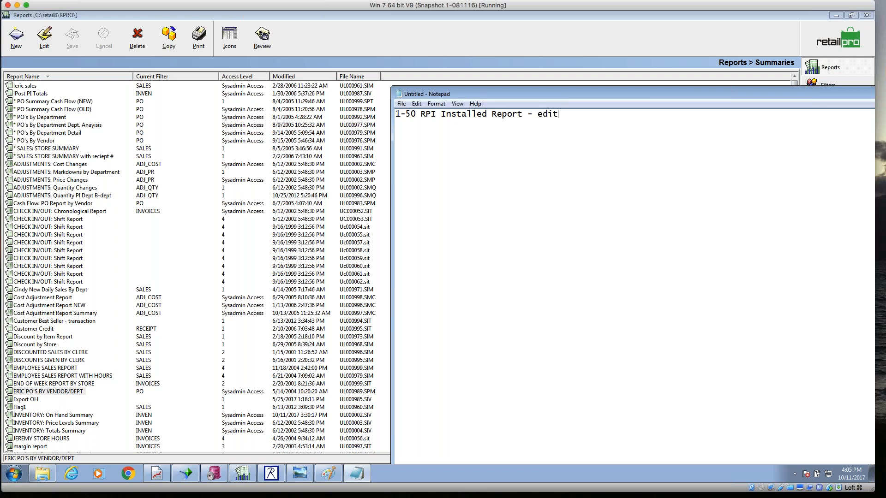
pyautogui.write('able')
pyautogui.press('Return')
# Step: Add a second note line reading "51-100 RPI installed CANNED", followed by a blank line
pyautogui.write('51-100 RPI installed CANN')
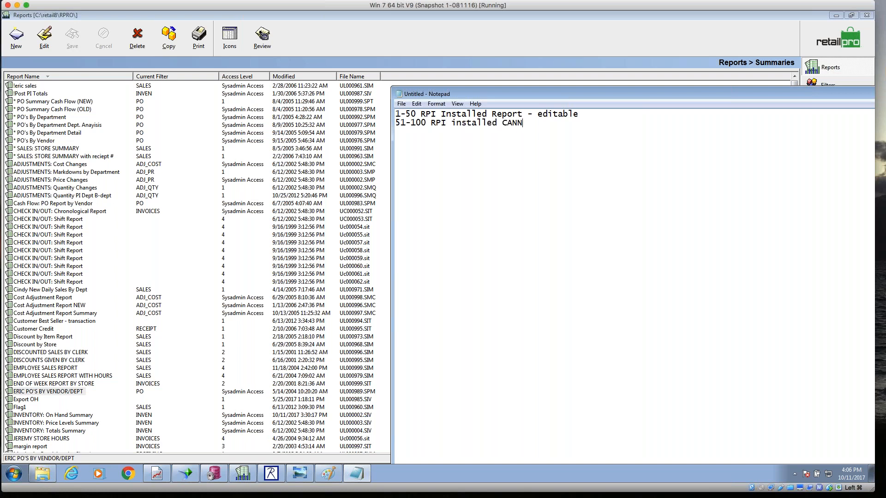
pyautogui.write('ED')
pyautogui.press('Return')
pyautogui.press('Return')
# Step: Add the note line "101-999 - Used Defined Report" and move the Notepad window closer to the report names
pyautogui.write('101-999 - Used Defined Report')
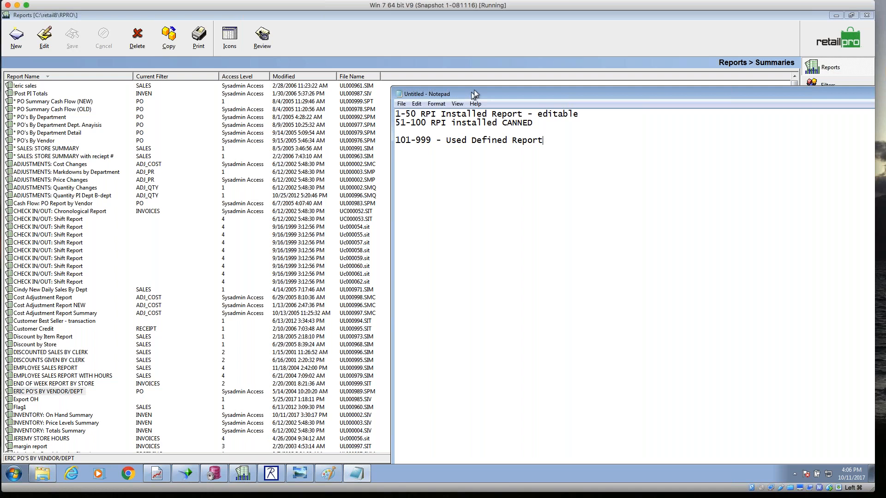
pyautogui.moveTo(479, 94); pyautogui.dragTo(429, 99)
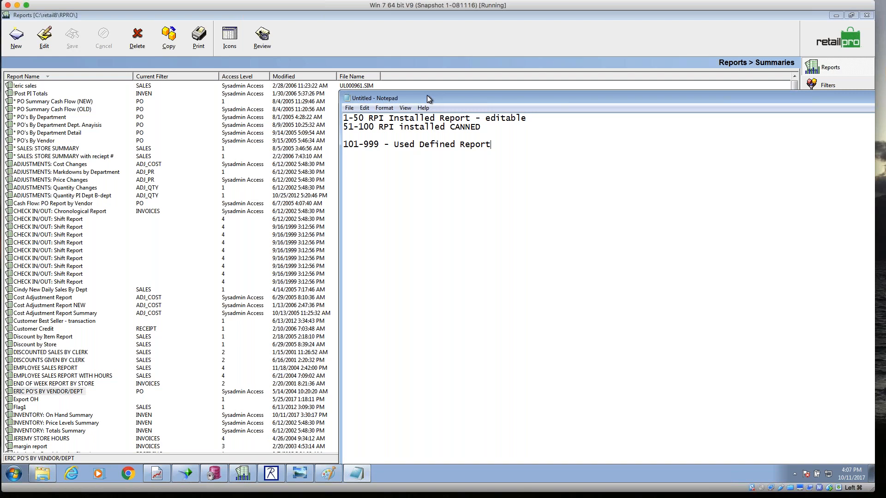
# Step: Highlight CANNED in the notes, return to the Summaries list, and try to copy the CHECK IN/OUT: Shift Report with file name Uc000055.sit
pyautogui.click(407, 127)
pyautogui.doubleClick(470, 130)
pyautogui.click(295, 259)
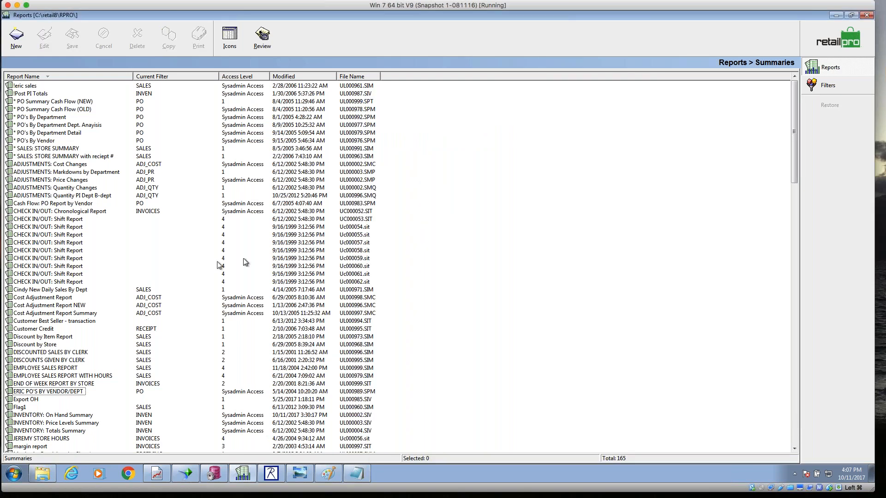
pyautogui.click(82, 235)
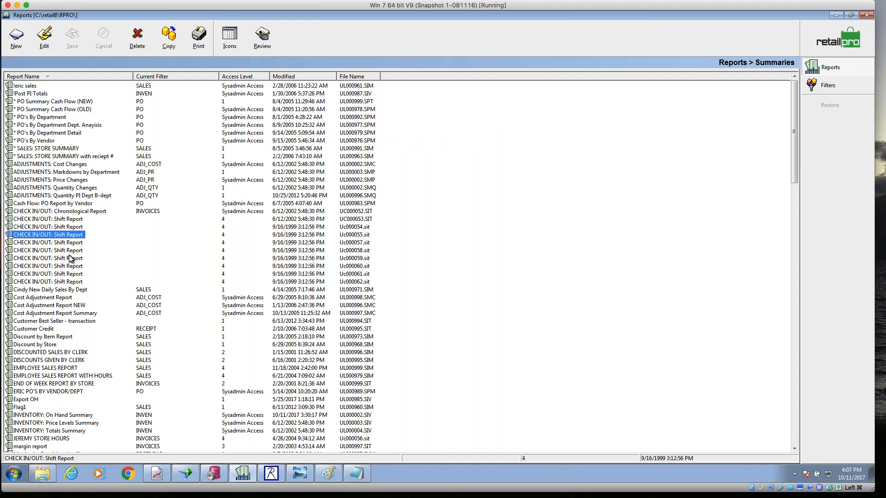
pyautogui.click(166, 48)
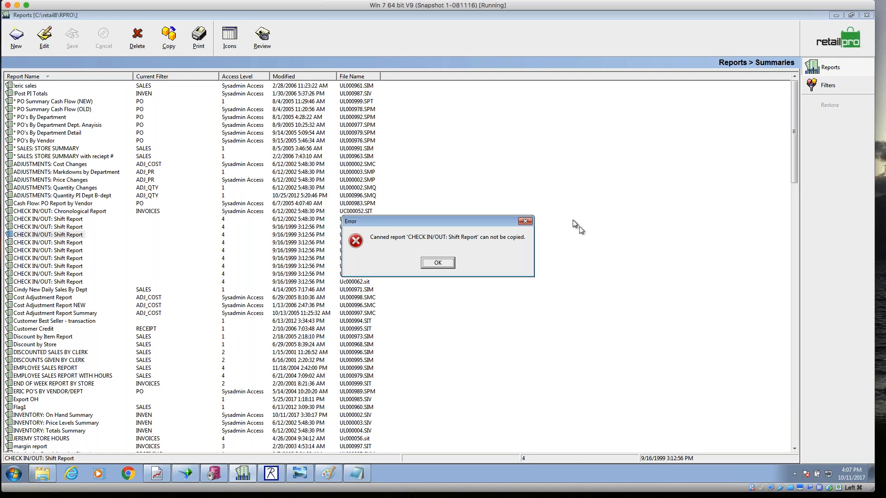
pyautogui.click(525, 222)
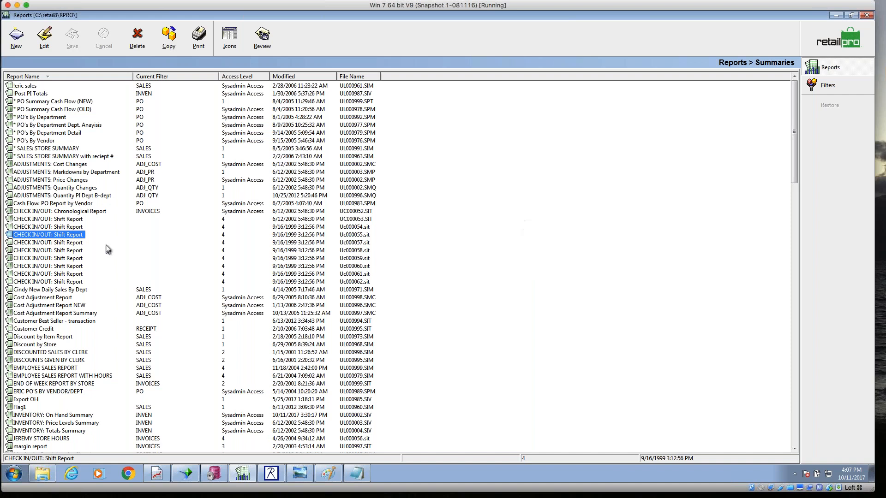
# Step: Go through the other CHECK IN/OUT: Shift Report entries in the Summaries list, from UC000053.SIT to Uc000062.sit
pyautogui.click(58, 220)
pyautogui.click(57, 227)
pyautogui.click(54, 242)
pyautogui.click(52, 250)
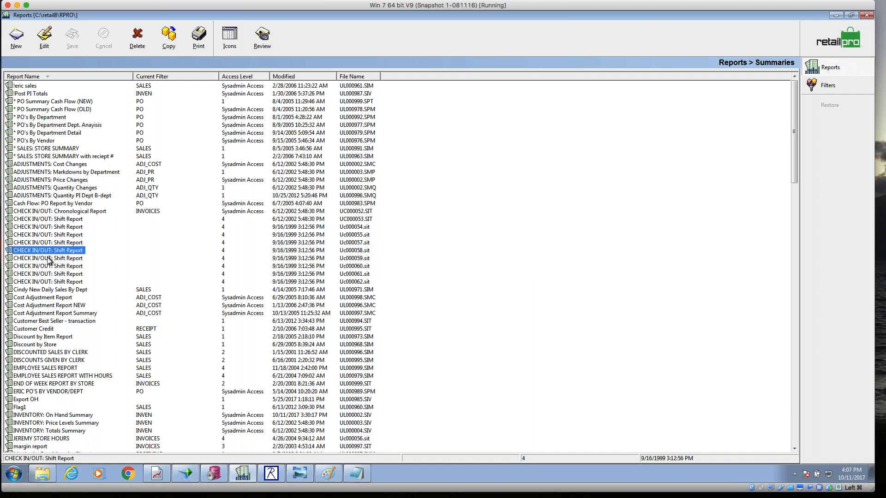
pyautogui.click(51, 258)
pyautogui.click(50, 266)
pyautogui.click(46, 279)
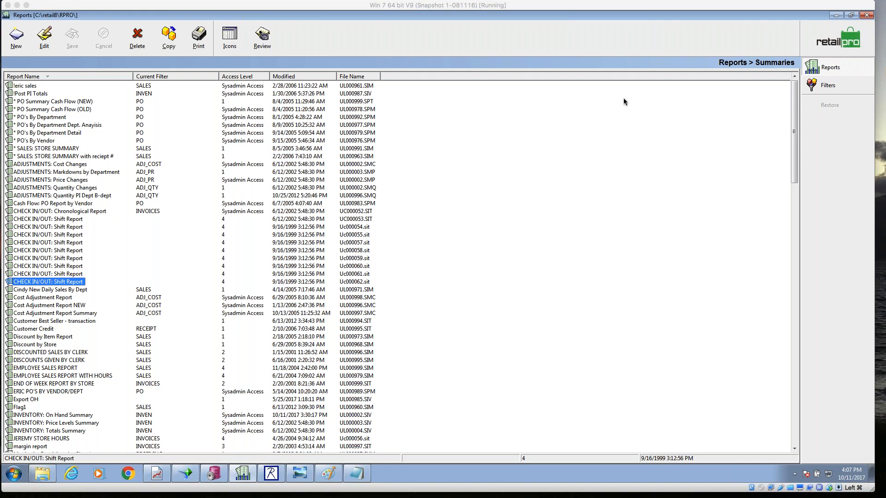
# Step: Create a new report group from the Report Groups area and name it with the owner's first name followed by "Report"
pyautogui.click(824, 43)
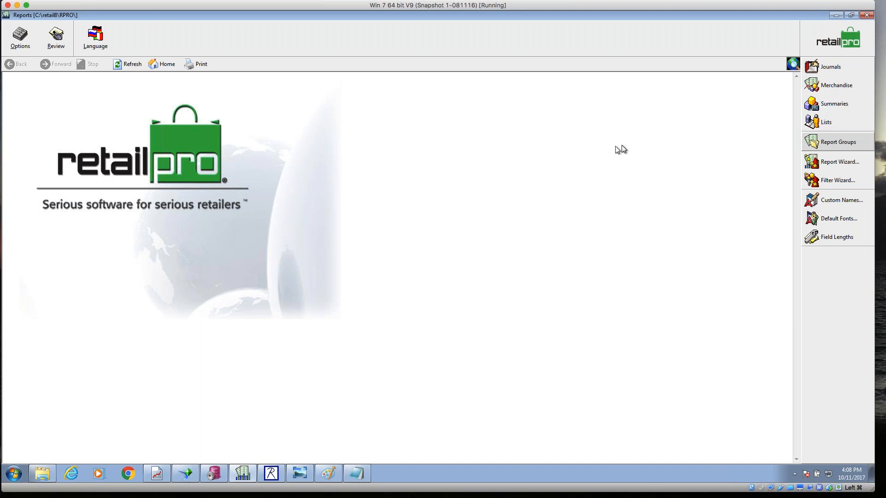
pyautogui.click(824, 143)
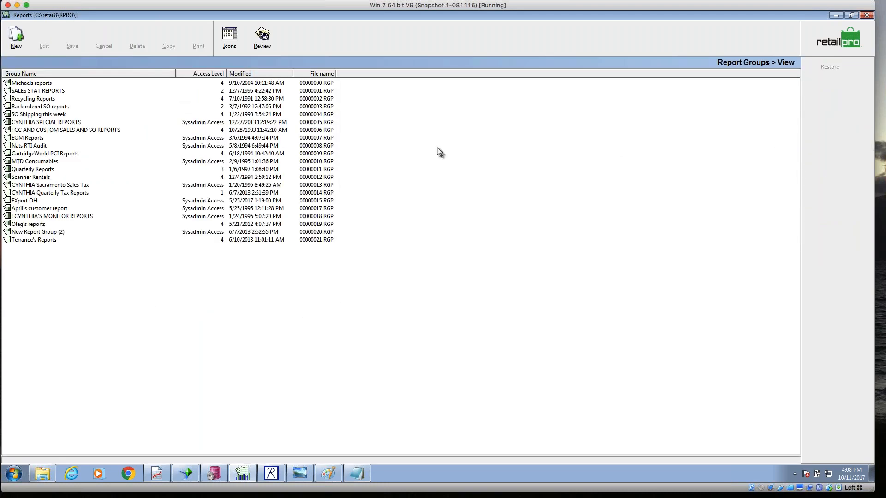
pyautogui.click(16, 42)
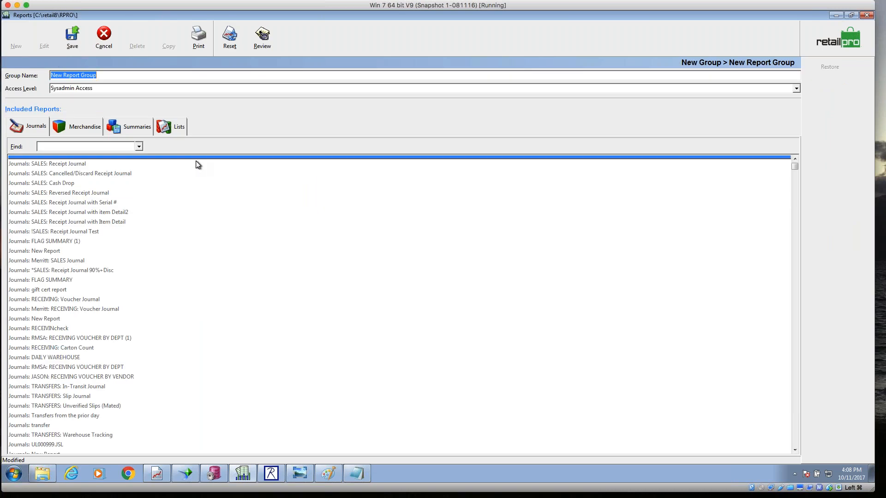
pyautogui.write('Jeff')
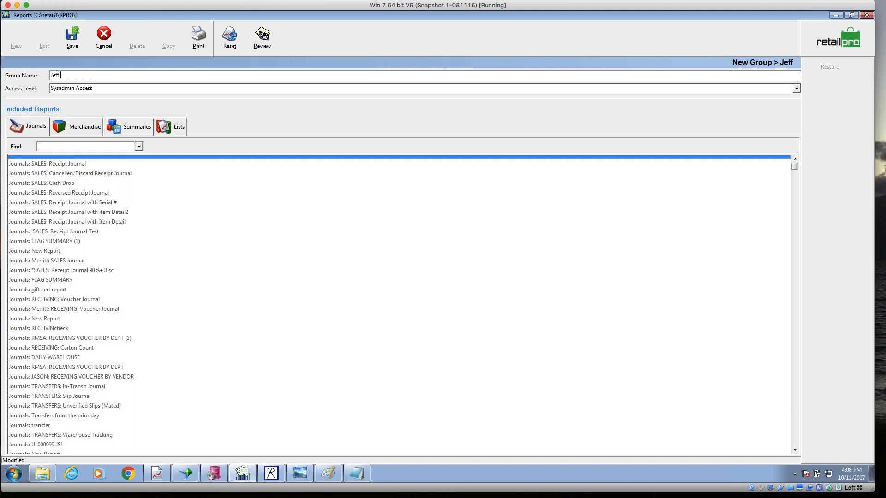
pyautogui.write("'s Report")
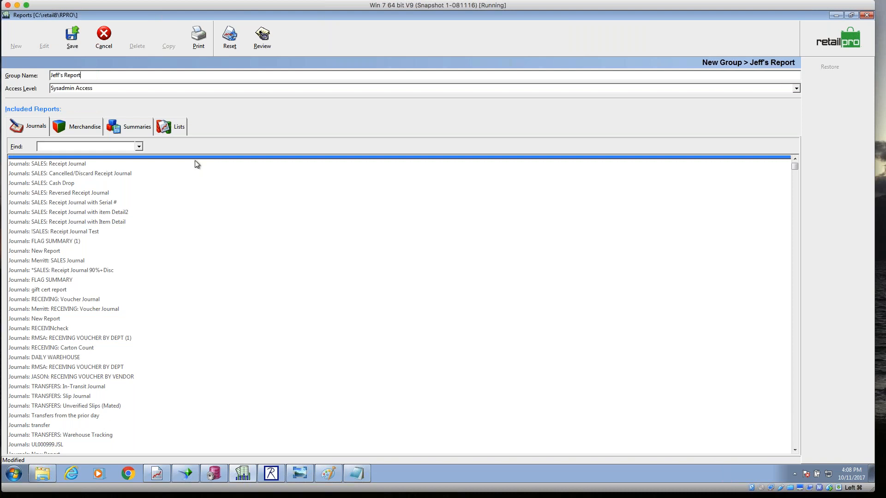
# Step: Include the SALES: Vendor Summary report in the new group, save it, and select the group in the Report Groups list
pyautogui.click(83, 131)
pyautogui.click(137, 130)
pyautogui.click(172, 129)
pyautogui.click(144, 131)
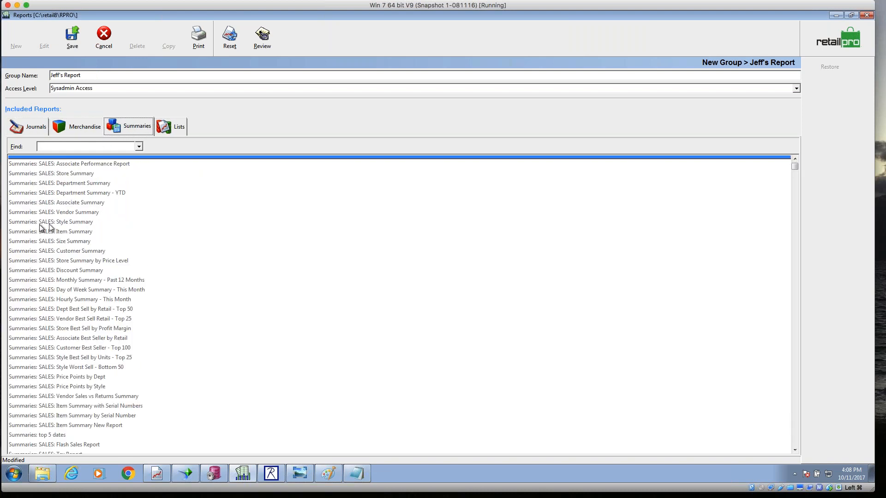
pyautogui.click(76, 215)
pyautogui.moveTo(76, 217); pyautogui.dragTo(87, 165)
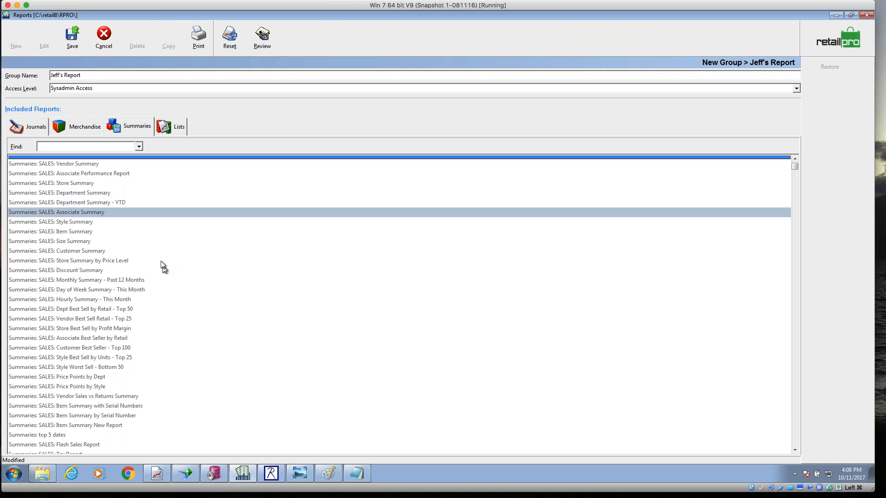
pyautogui.click(85, 165)
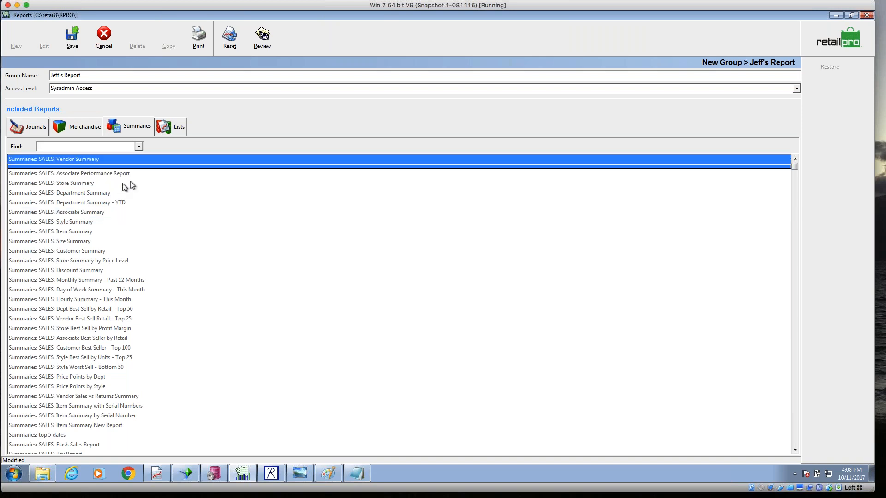
pyautogui.click(72, 37)
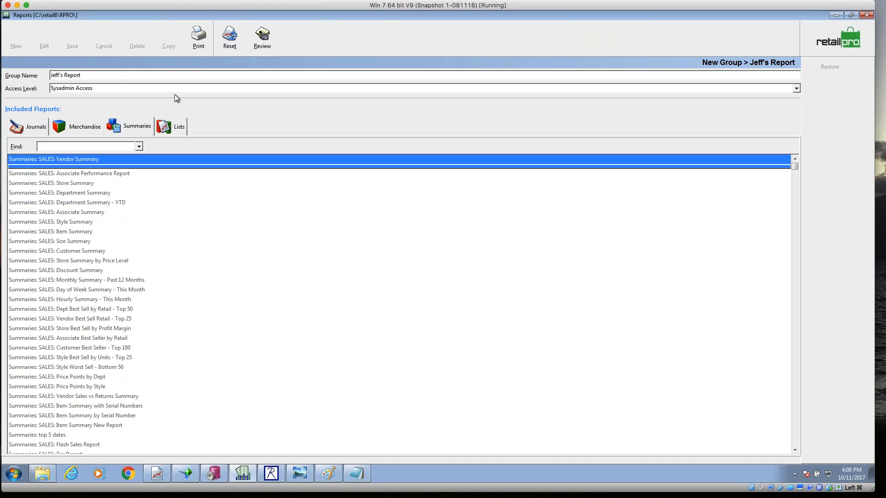
pyautogui.click(852, 37)
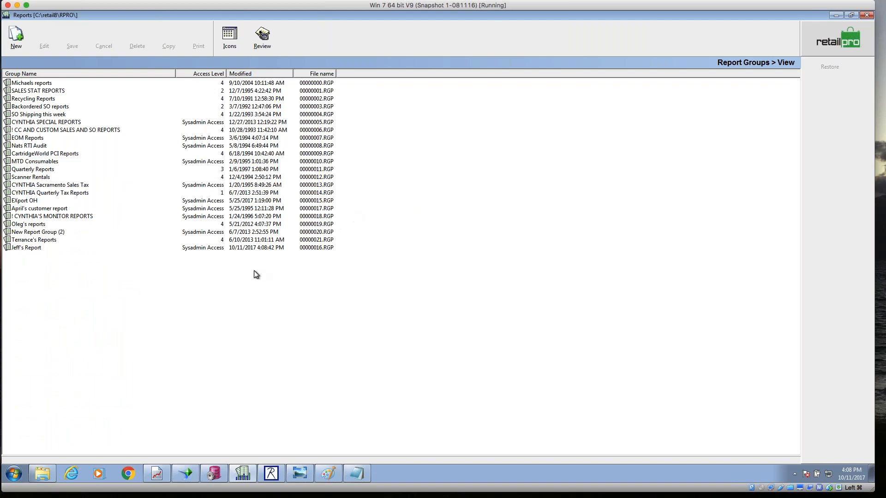
pyautogui.click(33, 251)
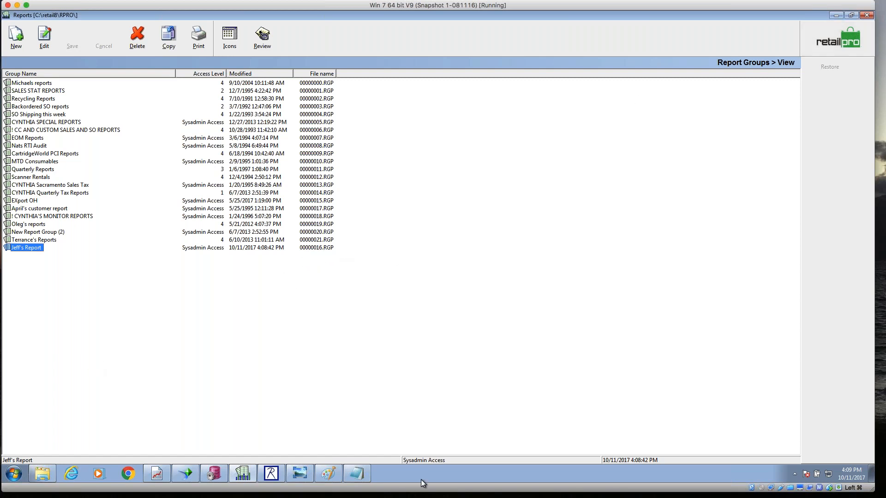
# Step: Switch back to the Notepad notes and add the command "reports.exe /pgs" below the 101-999 line
pyautogui.click(362, 474)
pyautogui.moveTo(642, 97); pyautogui.dragTo(413, 25)
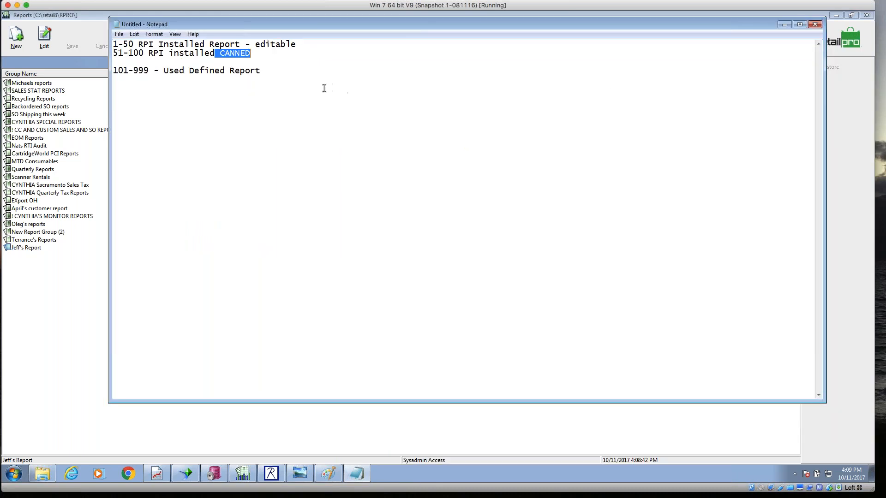
pyautogui.click(307, 69)
pyautogui.press('Return')
pyautogui.press('Return')
pyautogui.press('Return')
pyautogui.write('reports')
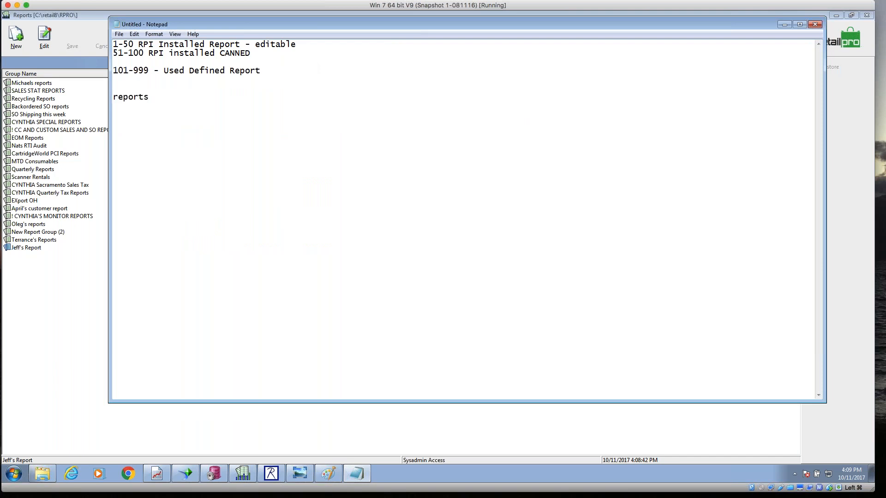
pyautogui.write('.exe /pgs')
pyautogui.press('BackSpace')
pyautogui.write('p')
pyautogui.press('BackSpace')
pyautogui.write('s')
# Step: Move the notes below the group list, complete the command with the new group's file name 00000016.rgp, and copy the whole command line
pyautogui.moveTo(347, 25); pyautogui.dragTo(249, 266)
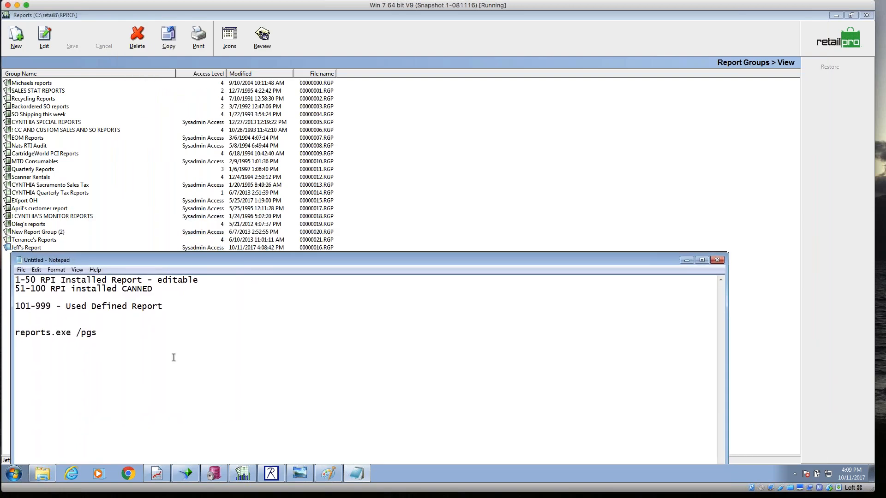
pyautogui.write('00000016.rgp')
pyautogui.moveTo(187, 337); pyautogui.dragTo(15, 333)
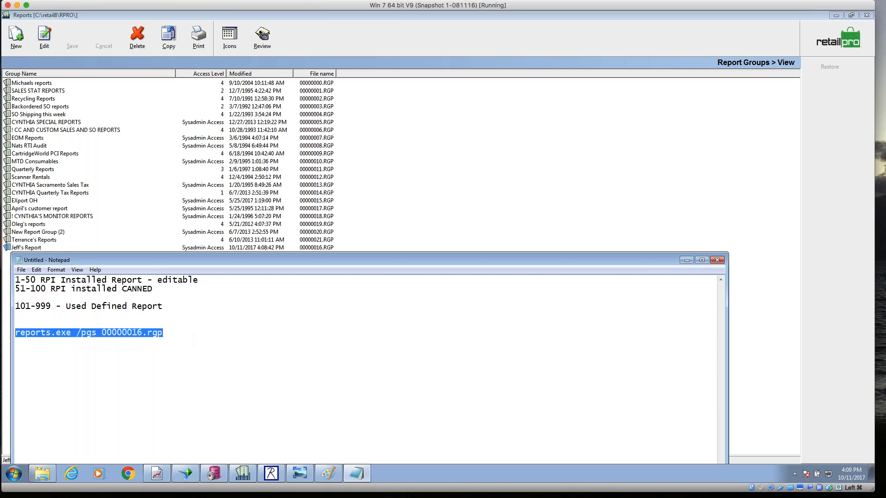
pyautogui.rightClick(62, 326)
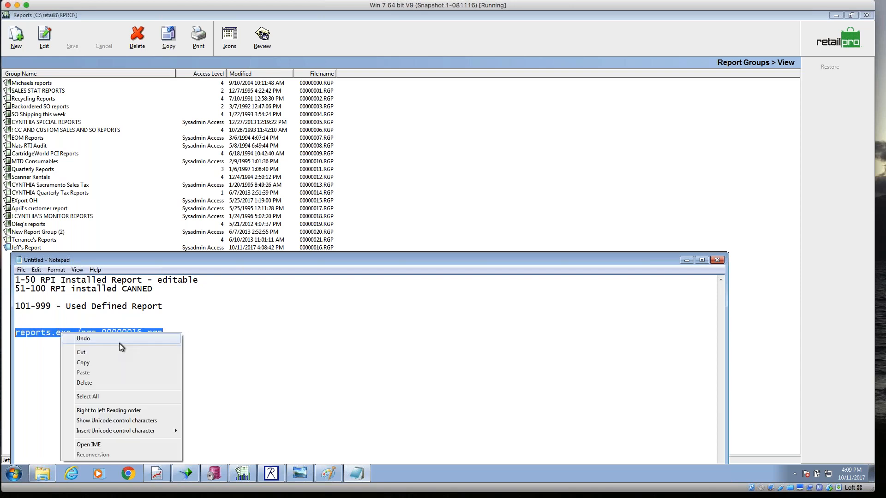
pyautogui.click(83, 363)
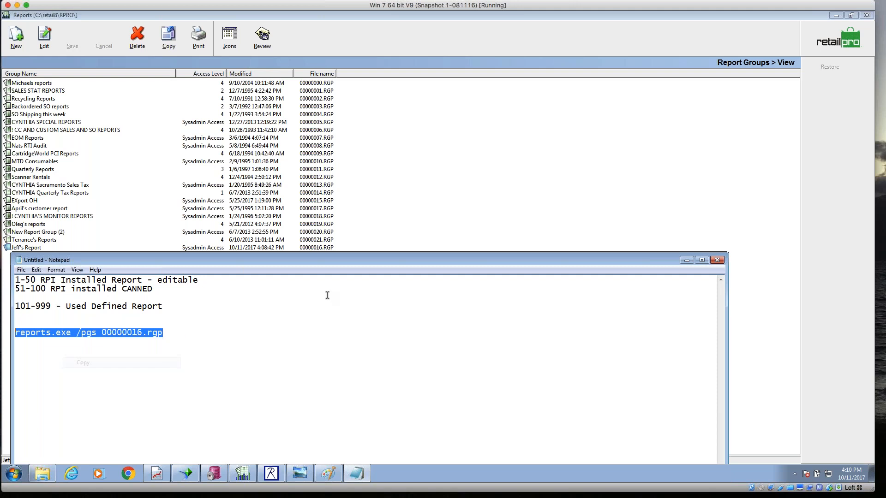
# Step: Close the Reports program and move the Rpro folder window aside to free space on the desktop
pyautogui.click(838, 15)
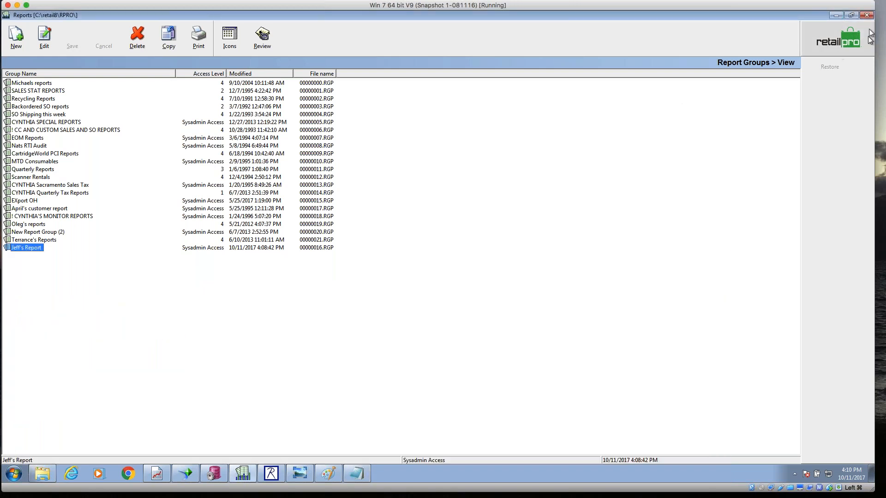
pyautogui.click(866, 15)
pyautogui.click(420, 261)
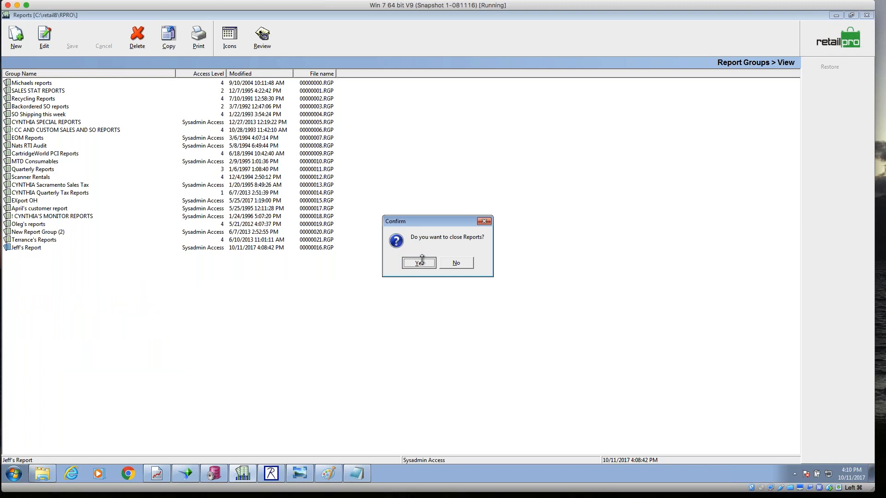
pyautogui.moveTo(364, 104); pyautogui.dragTo(513, 127)
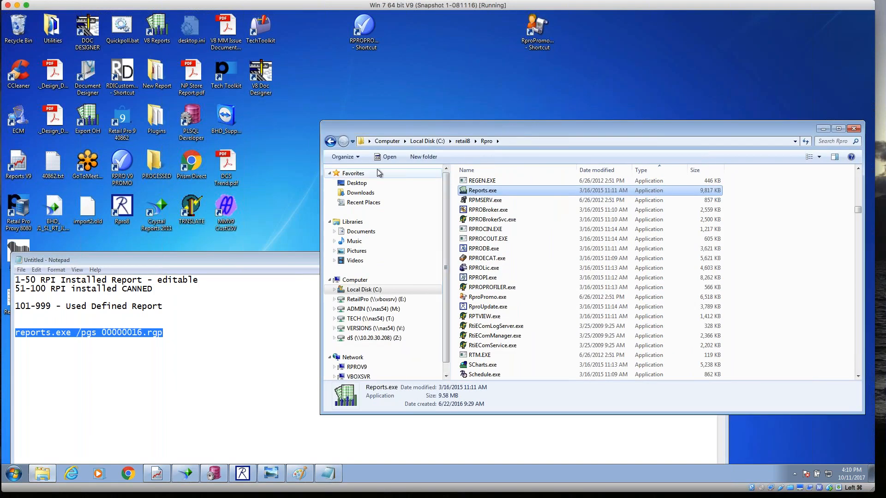
# Step: Start a new desktop shortcut and browse for its target down to the C:\retail8\Rpro folder
pyautogui.rightClick(289, 114)
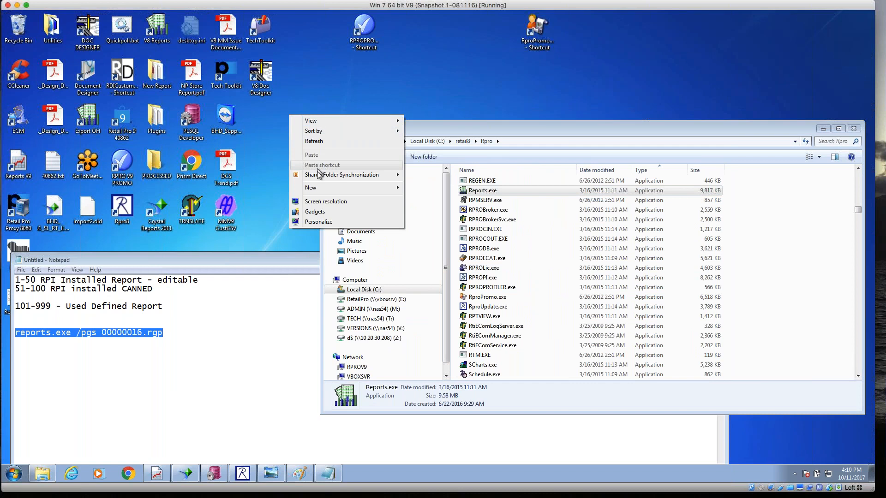
pyautogui.moveTo(320, 189)
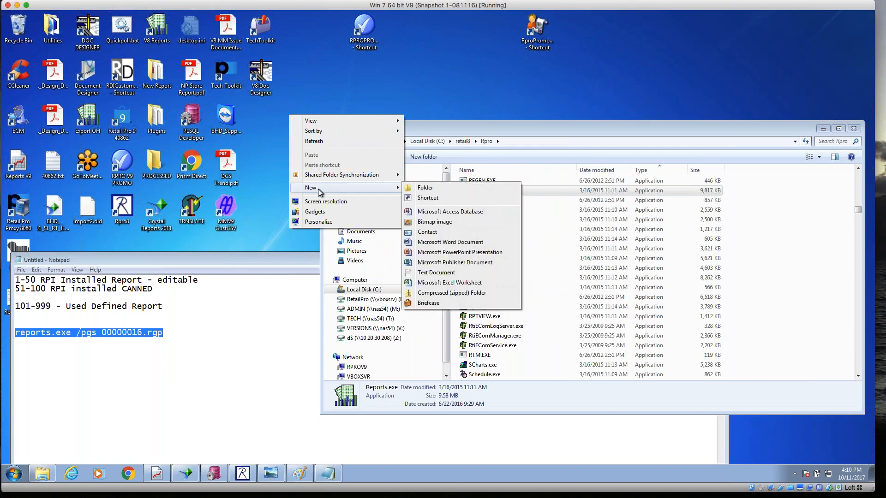
pyautogui.click(429, 198)
pyautogui.click(524, 234)
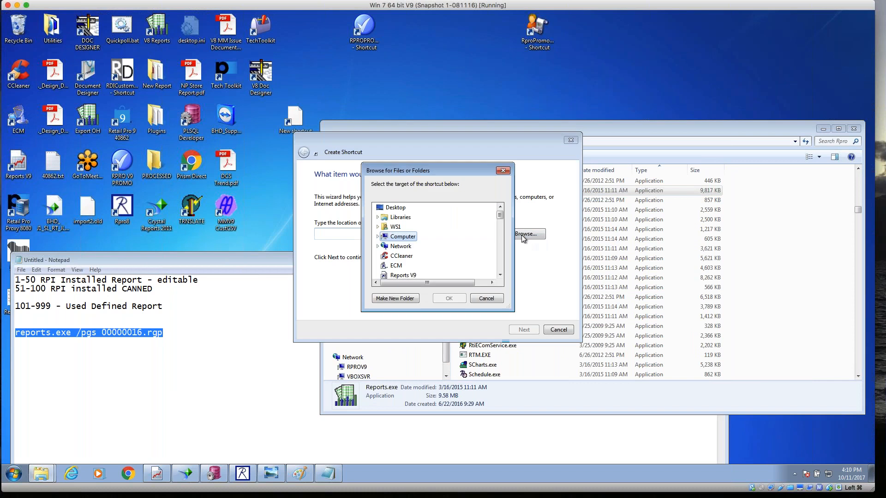
pyautogui.doubleClick(402, 236)
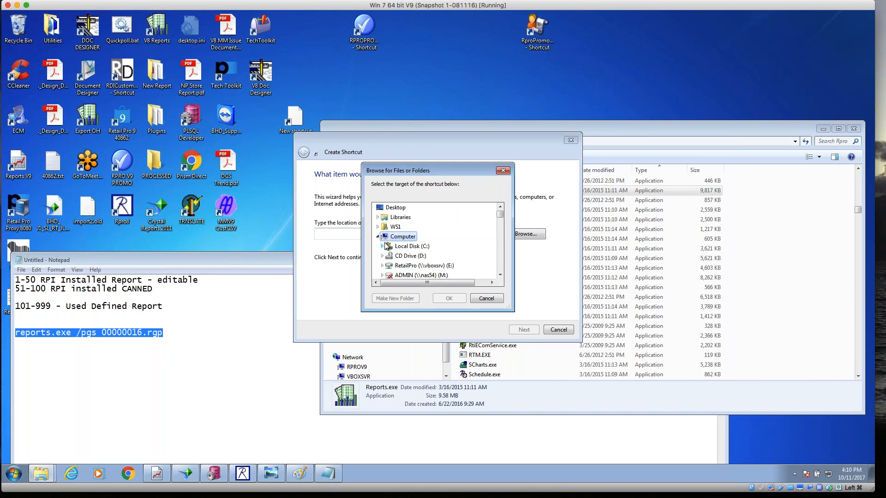
pyautogui.doubleClick(410, 246)
pyautogui.scroll(-6, 416, 258)
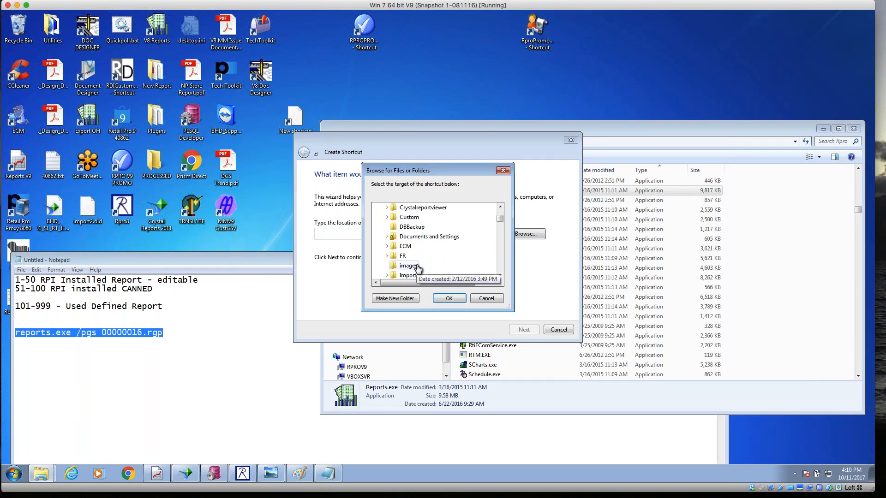
pyautogui.scroll(-3, 417, 262)
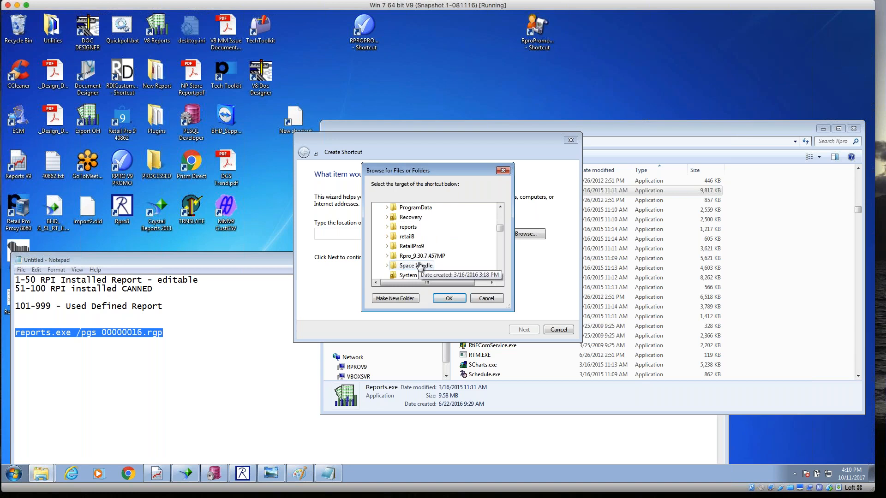
pyautogui.doubleClick(411, 239)
pyautogui.scroll(-5, 418, 247)
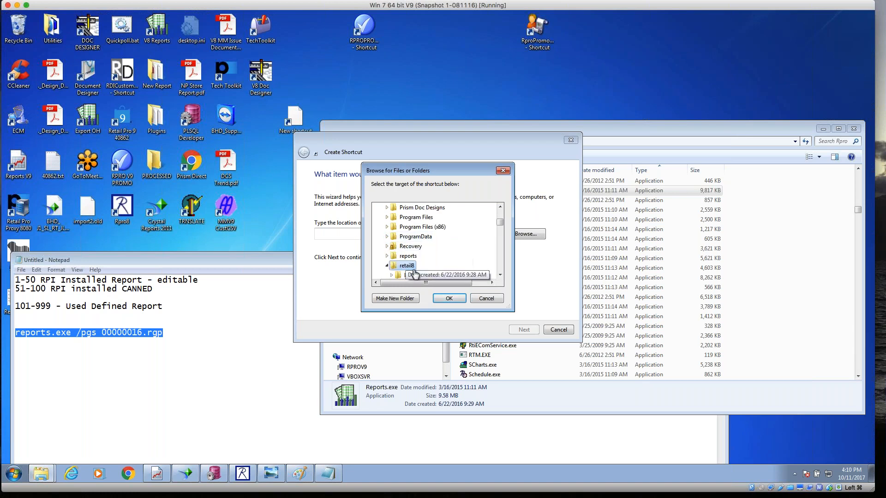
pyautogui.doubleClick(417, 238)
# Step: Choose Reports.exe in the Rpro folder as the shortcut's target
pyautogui.scroll(-9, 424, 256)
pyautogui.scroll(-10, 425, 261)
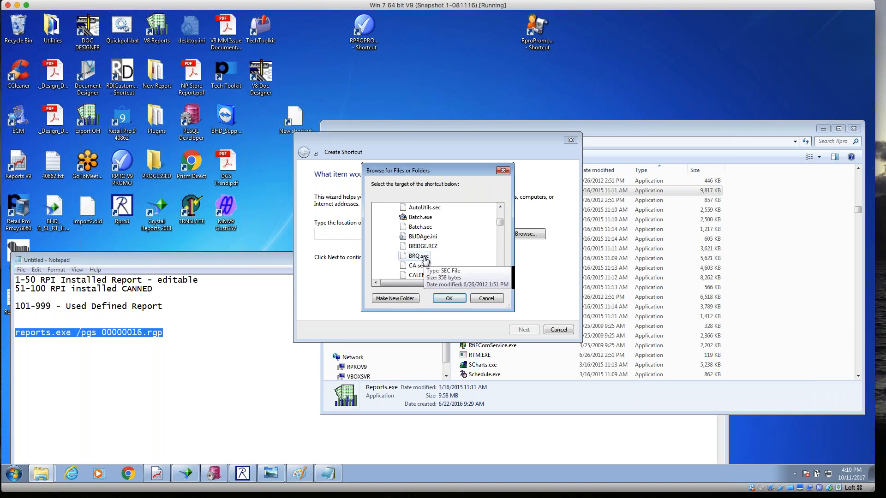
pyautogui.click(425, 259)
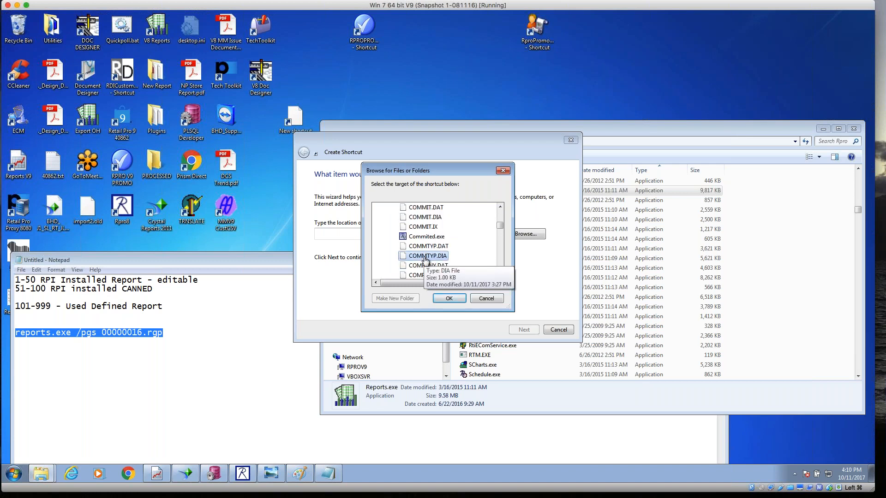
pyautogui.write('rep')
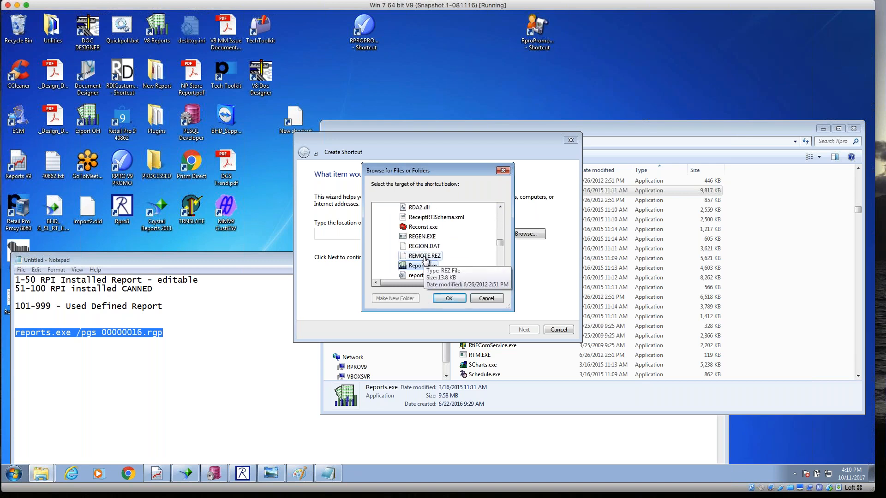
pyautogui.click(449, 298)
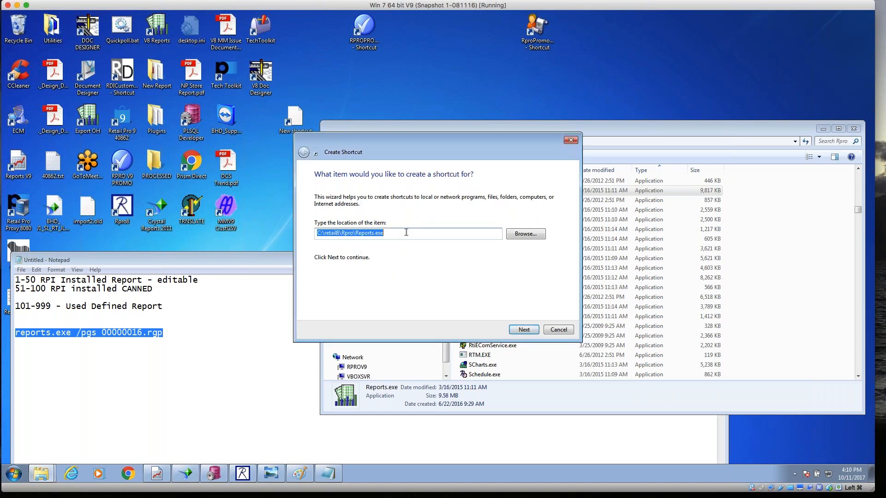
# Step: Copy "/pgs 00000016.rgp" from the Notepad notes, append it to the shortcut's Reports.exe location, and proceed to naming
pyautogui.click(118, 317)
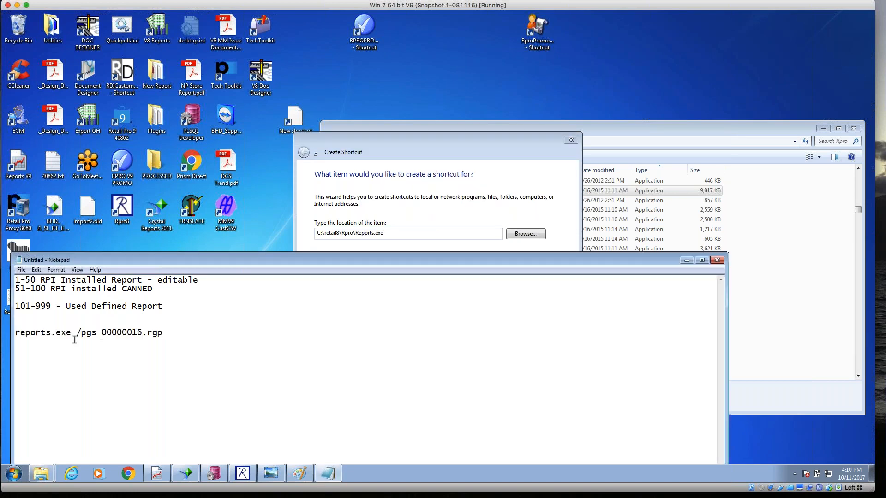
pyautogui.moveTo(77, 332); pyautogui.dragTo(164, 333)
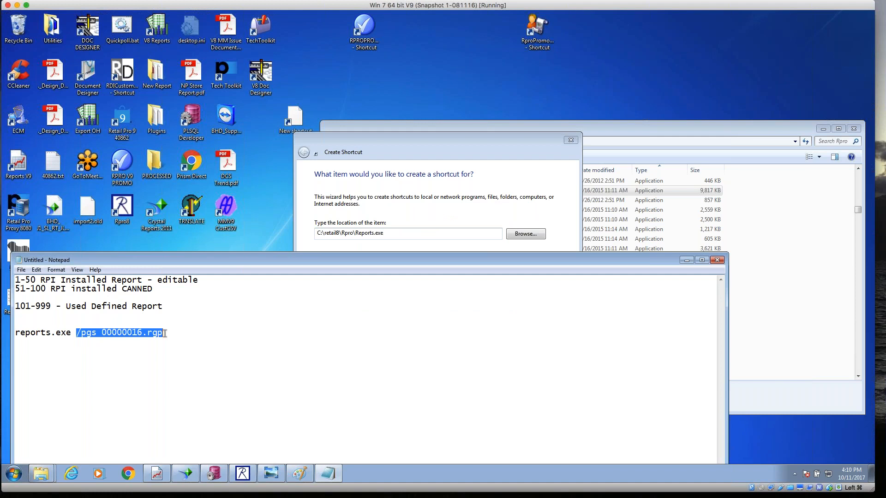
pyautogui.rightClick(137, 335)
pyautogui.click(157, 365)
pyautogui.click(399, 233)
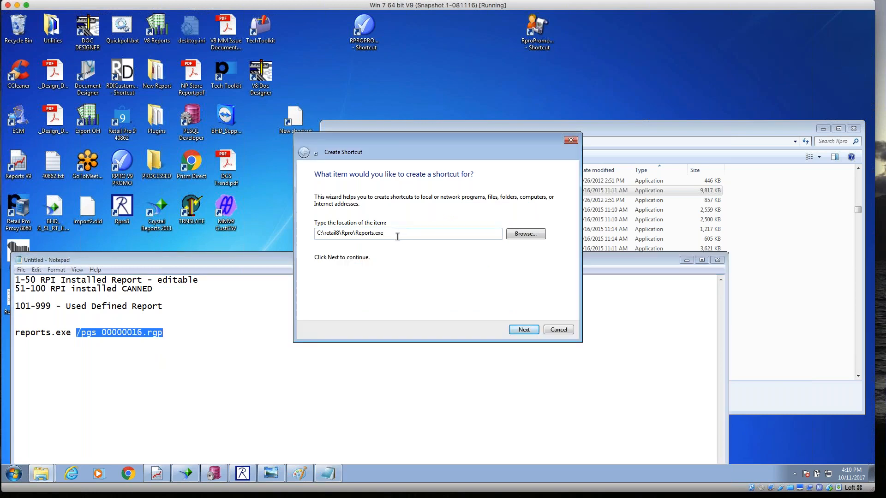
pyautogui.hotkey('ctrl', 'v')
pyautogui.click(526, 331)
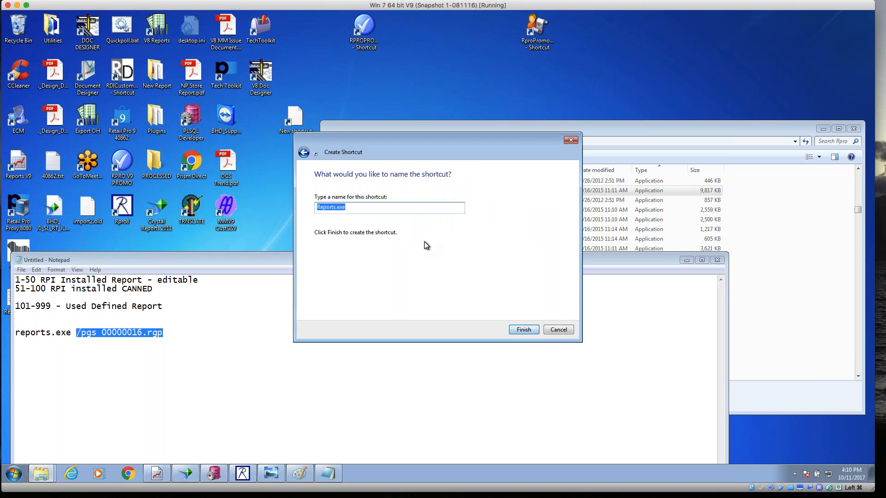
# Step: Create the shortcut under the name Test and run it from the desktop
pyautogui.write('Test')
pyautogui.click(526, 328)
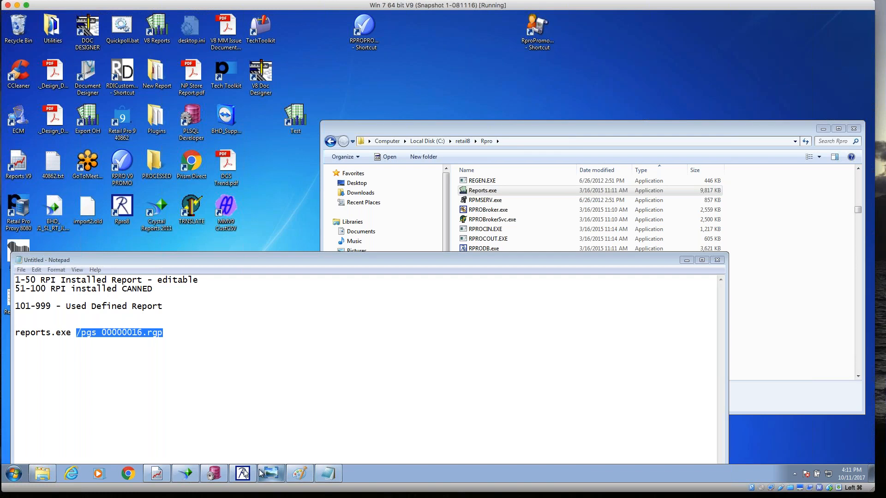
pyautogui.click(298, 118)
pyautogui.doubleClick(299, 119)
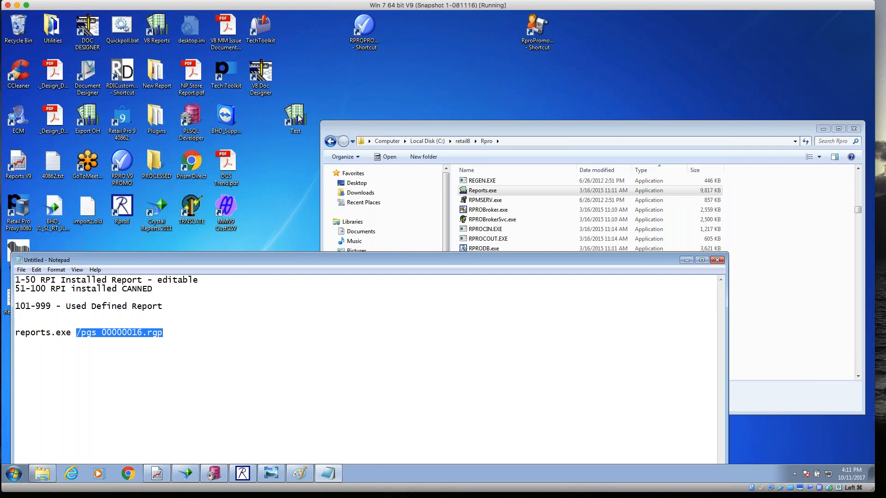
# Step: Launch V8 Reports from the desktop and log on as Sysadmin with the account password
pyautogui.click(162, 29)
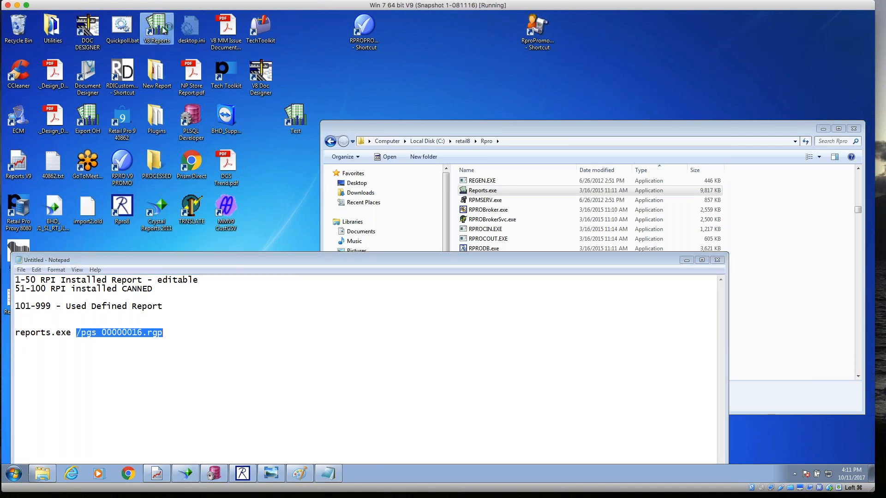
pyautogui.doubleClick(162, 29)
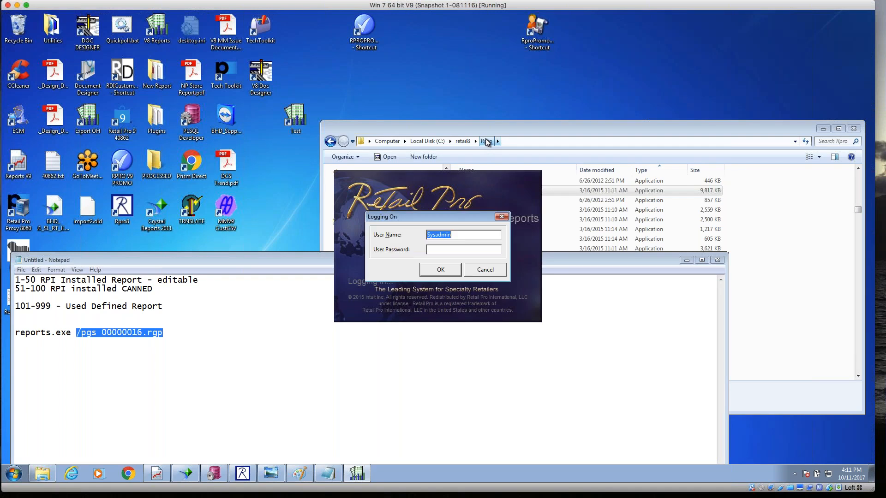
pyautogui.press('Tab')
pyautogui.write('*****')
pyautogui.press('Return')
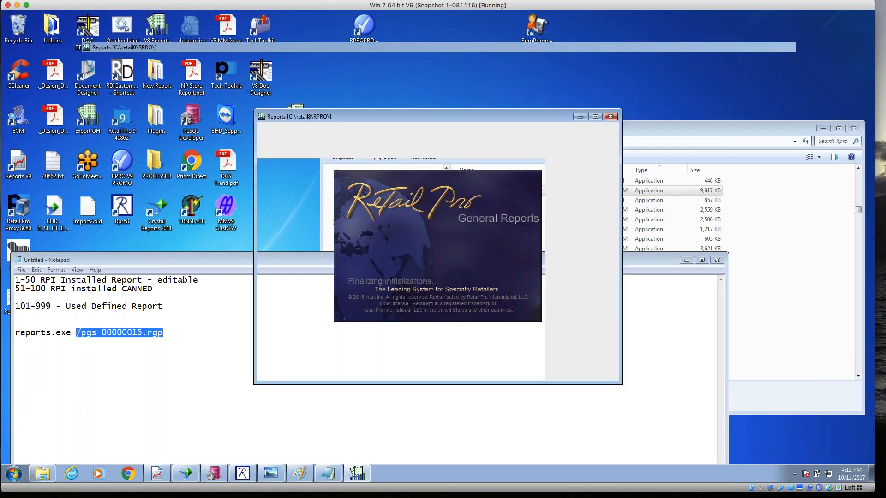
# Step: Review the saved report Test in the preview and close it
pyautogui.click(54, 46)
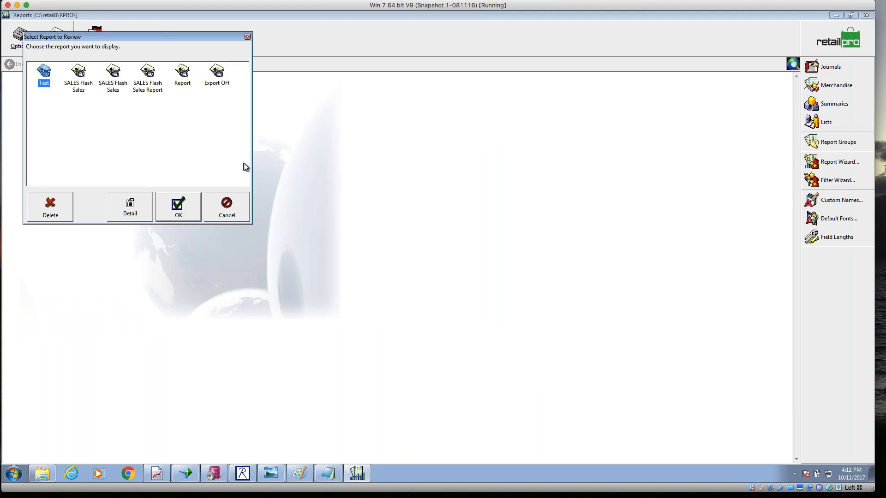
pyautogui.click(192, 208)
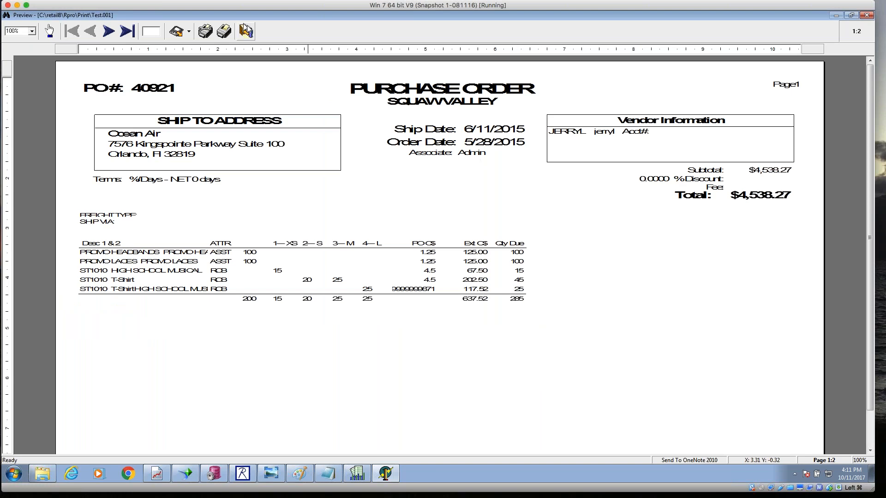
pyautogui.click(245, 31)
# Step: Look through the saved reports available for review, preview the one named Report, and close the preview
pyautogui.click(52, 48)
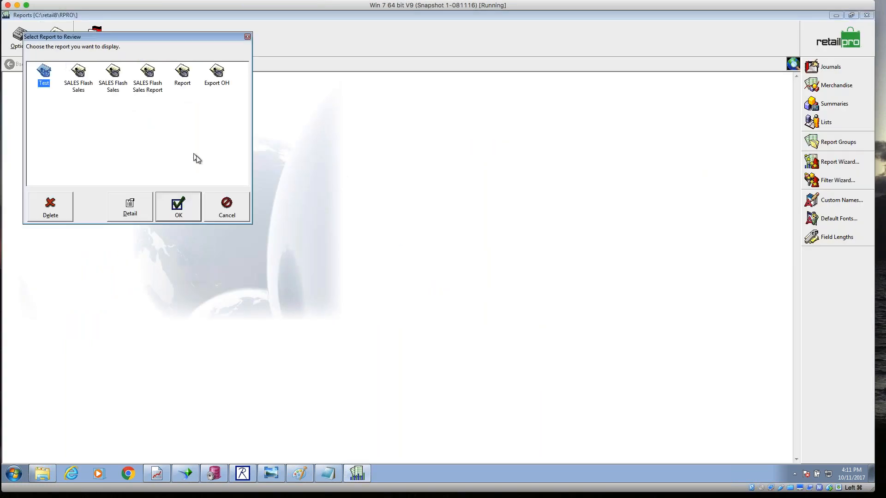
pyautogui.click(156, 88)
pyautogui.click(118, 89)
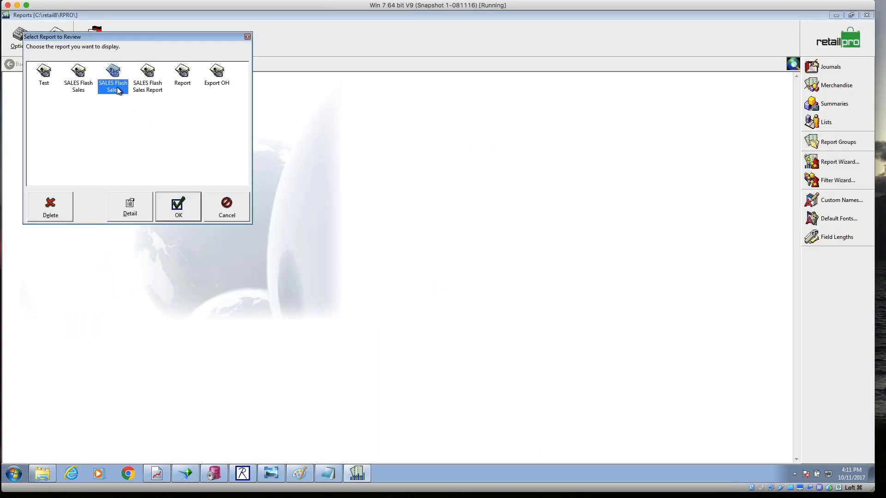
pyautogui.click(187, 87)
pyautogui.click(216, 85)
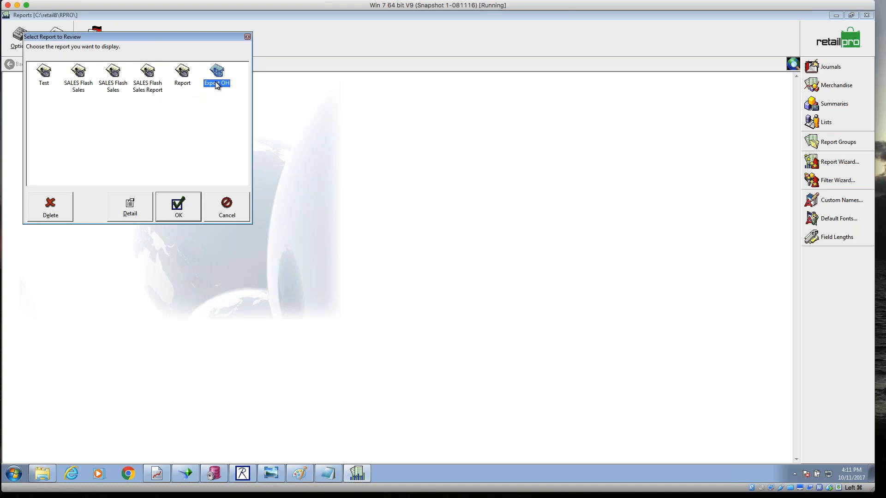
pyautogui.click(85, 89)
pyautogui.click(113, 89)
pyautogui.click(166, 92)
pyautogui.click(184, 85)
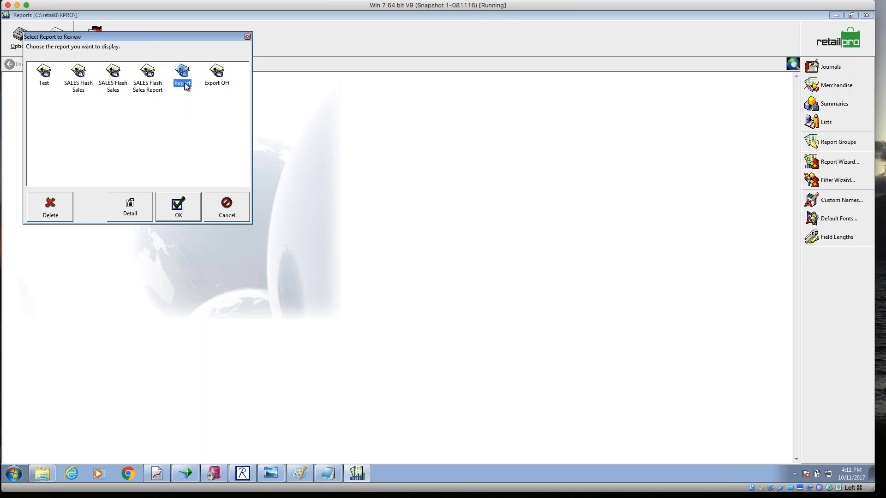
pyautogui.doubleClick(186, 85)
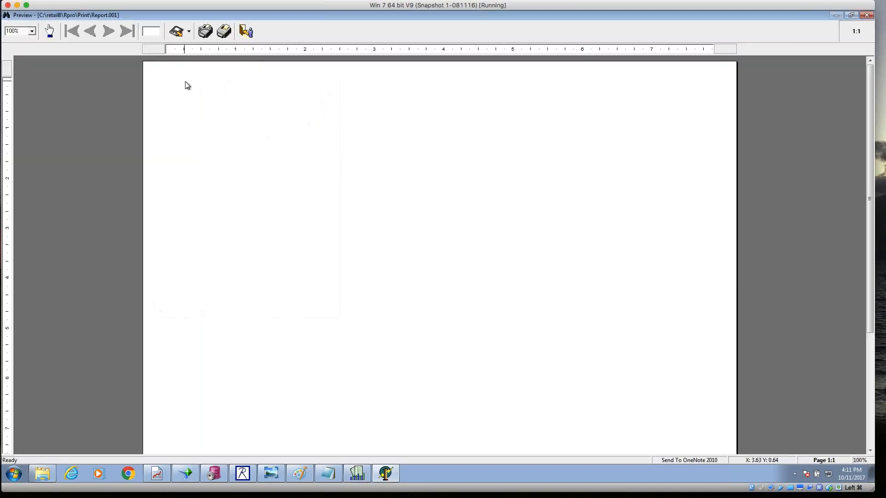
pyautogui.click(867, 15)
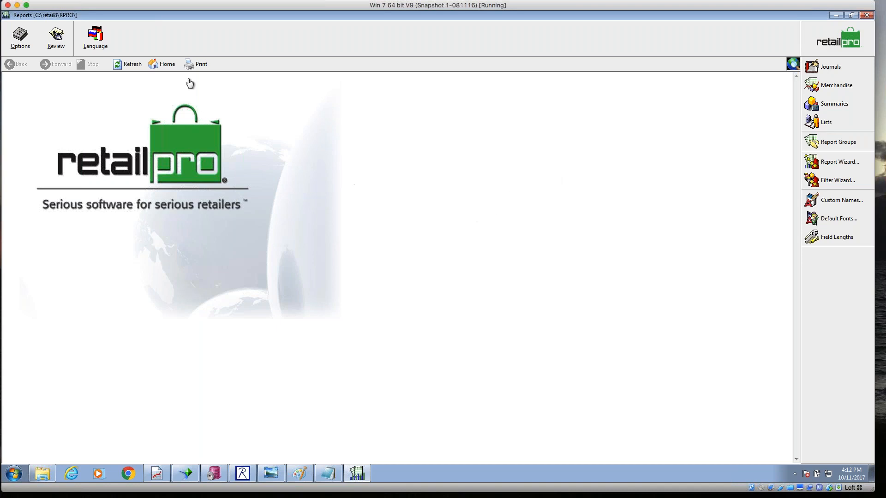
pyautogui.click(64, 46)
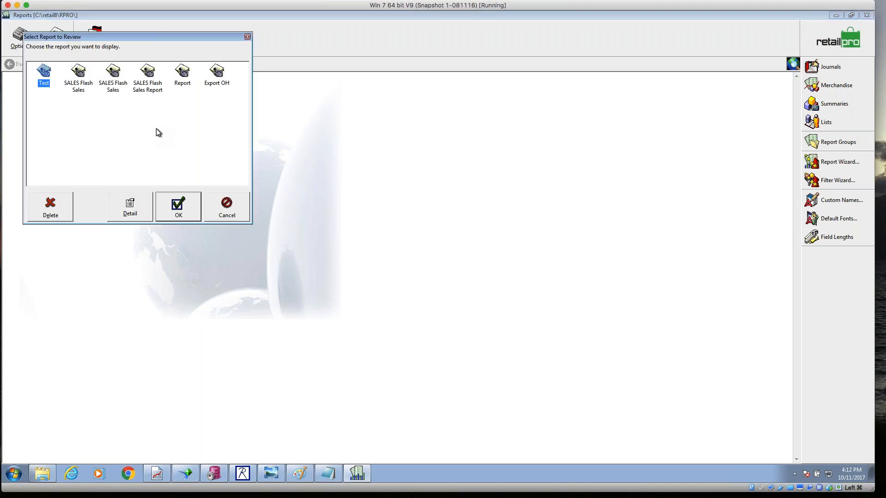
pyautogui.click(247, 37)
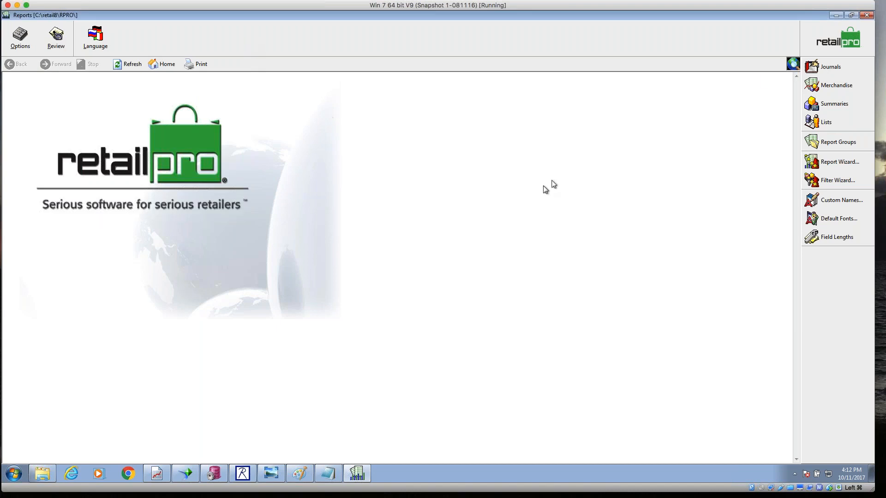
pyautogui.click(837, 16)
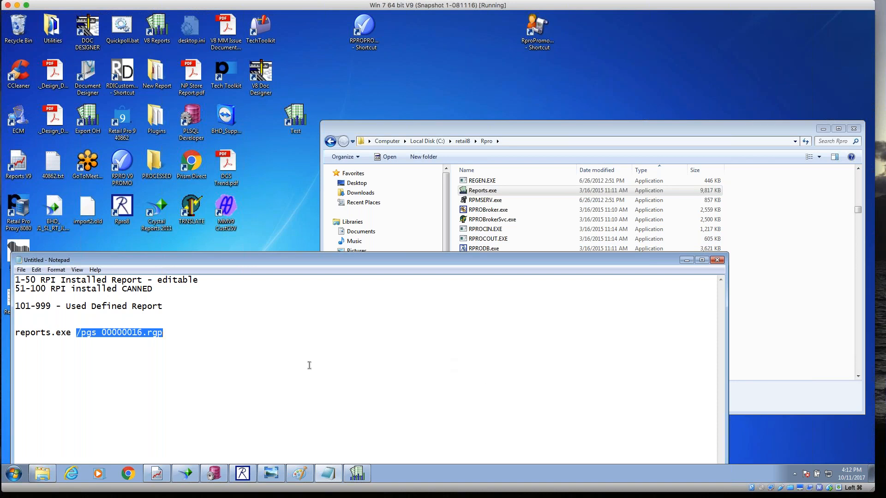
pyautogui.click(358, 474)
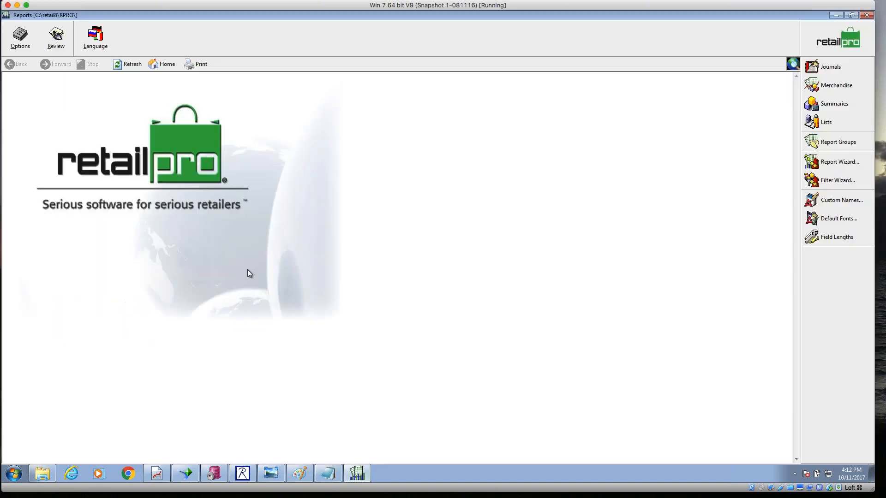
# Step: Check which summary report is included in the report group stored as 00000016.RGP, sorting the groups by name, and return to the start screen
pyautogui.click(838, 143)
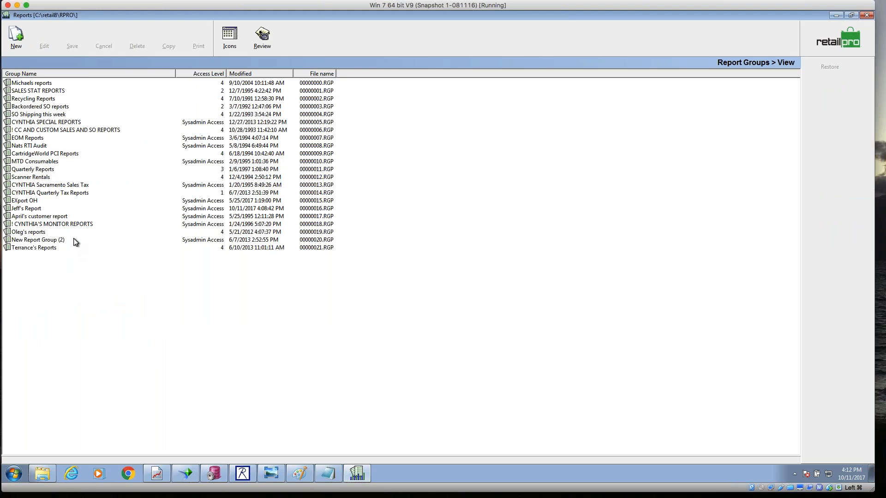
pyautogui.click(62, 75)
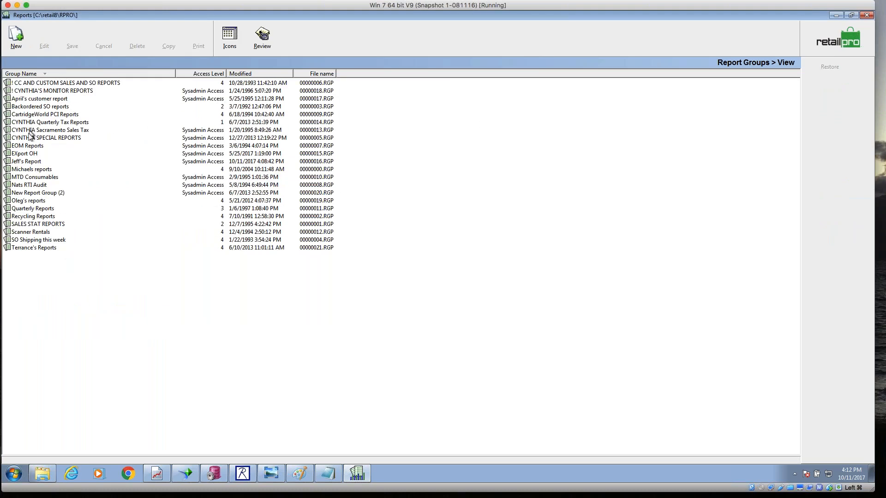
pyautogui.click(27, 162)
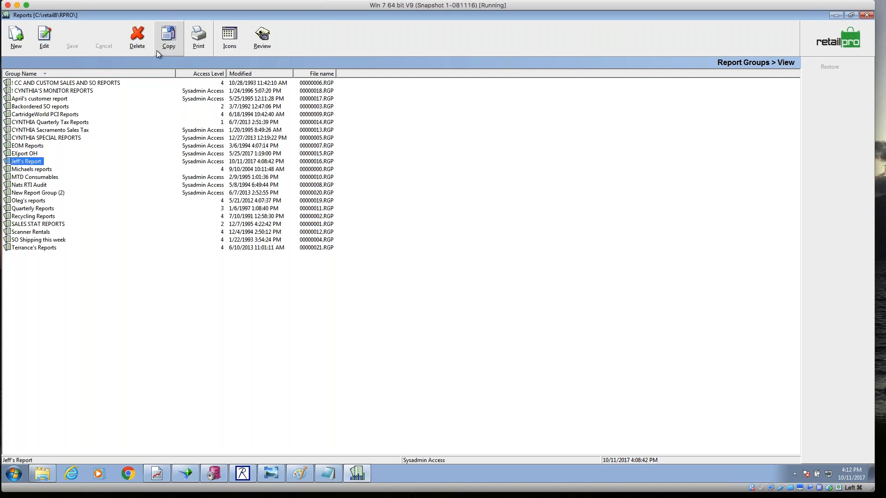
pyautogui.click(52, 44)
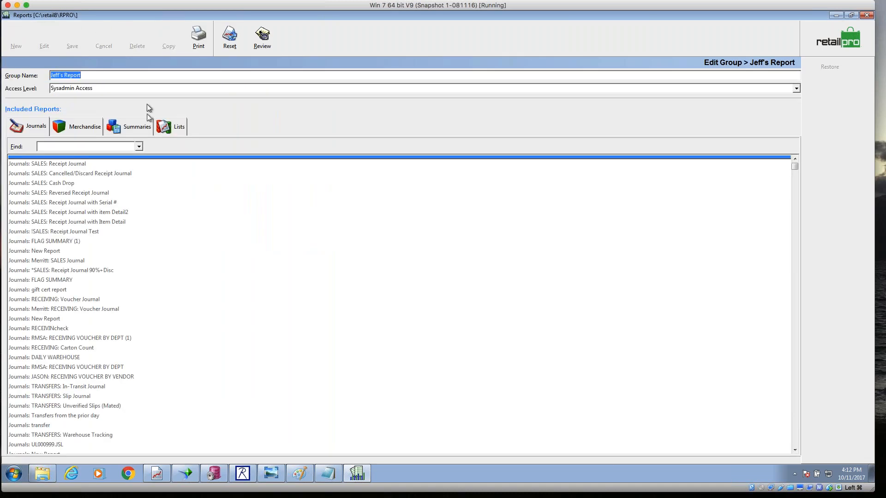
pyautogui.click(130, 131)
pyautogui.click(79, 160)
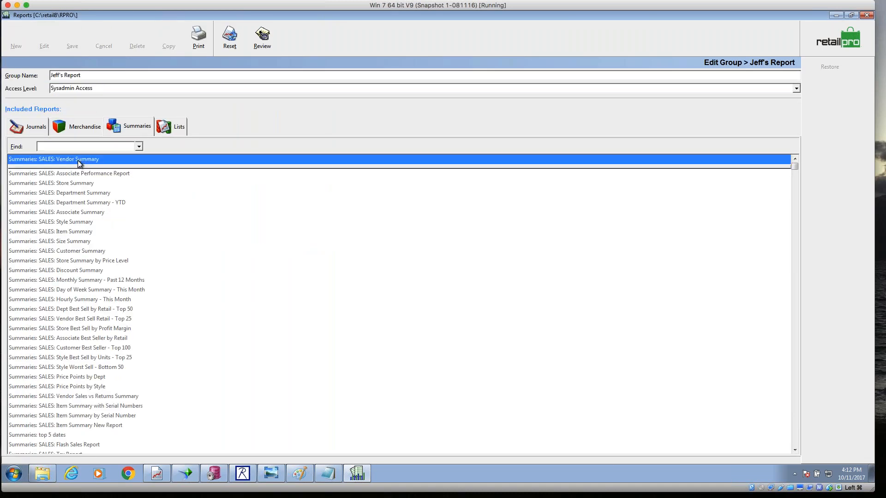
pyautogui.click(836, 41)
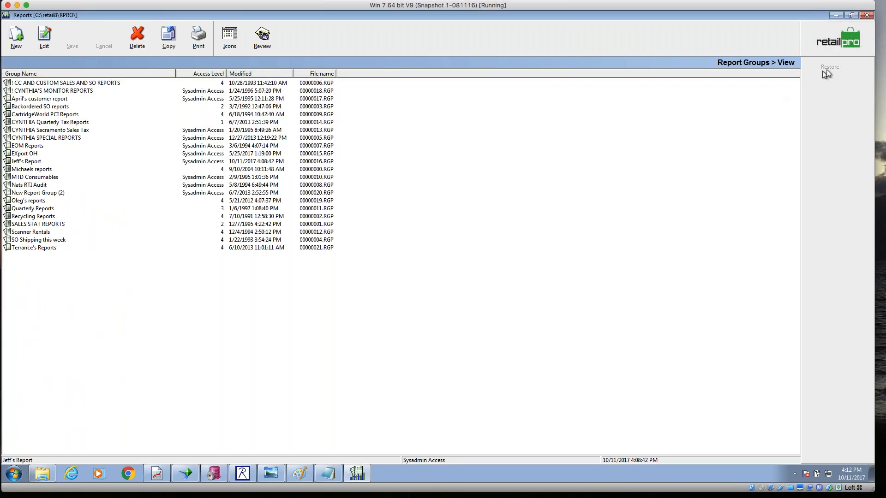
pyautogui.click(836, 39)
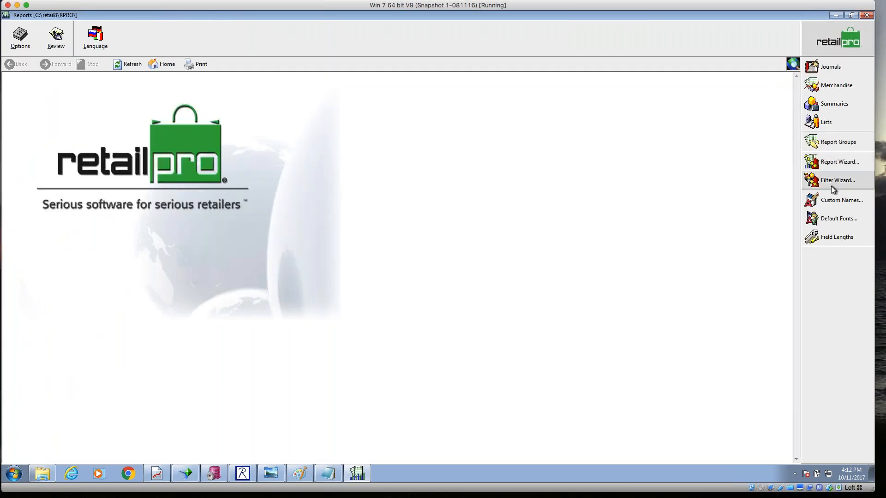
# Step: Open the summary report SALES: Vendor Summary for editing
pyautogui.click(832, 108)
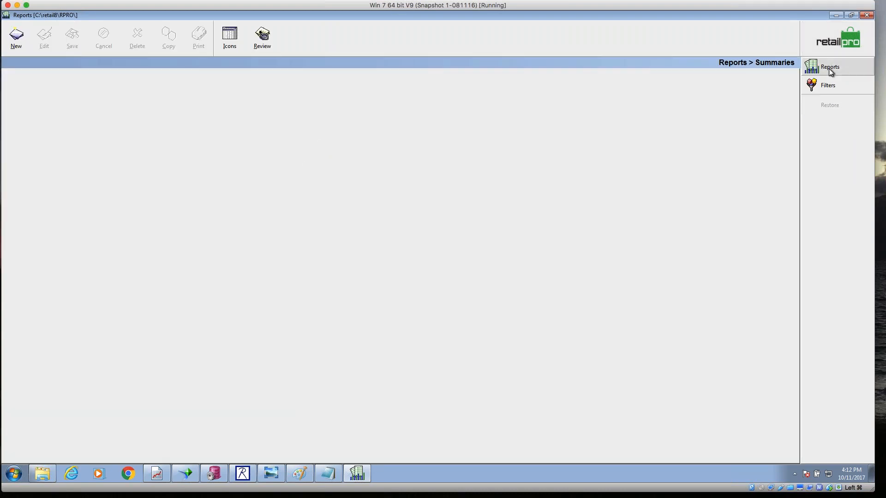
pyautogui.click(829, 69)
pyautogui.click(25, 290)
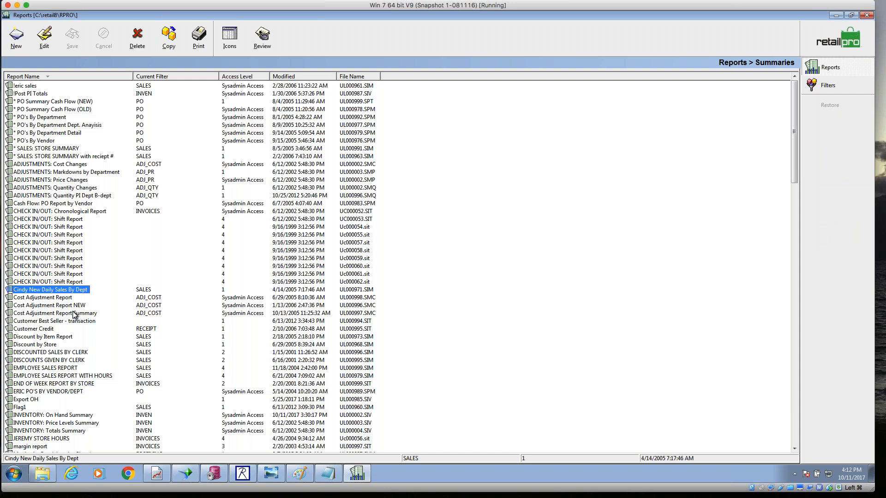
pyautogui.scroll(-20, 76, 316)
pyautogui.scroll(-6, 76, 315)
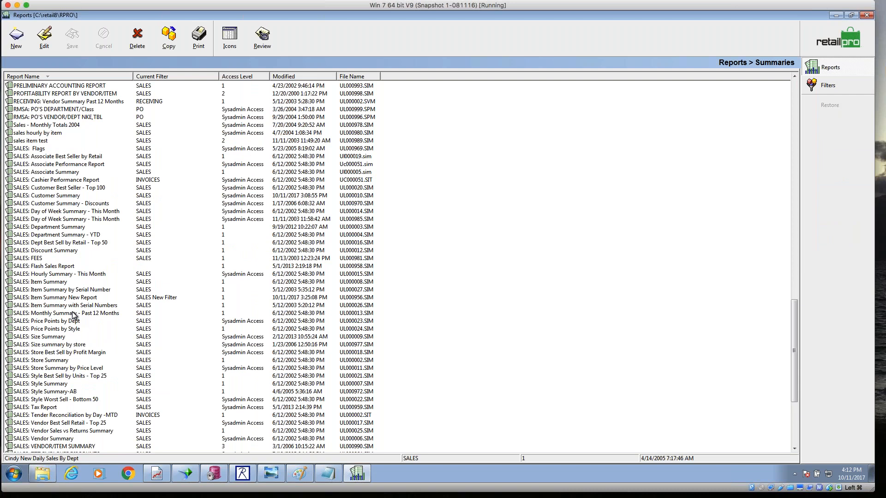
pyautogui.scroll(-5, 74, 316)
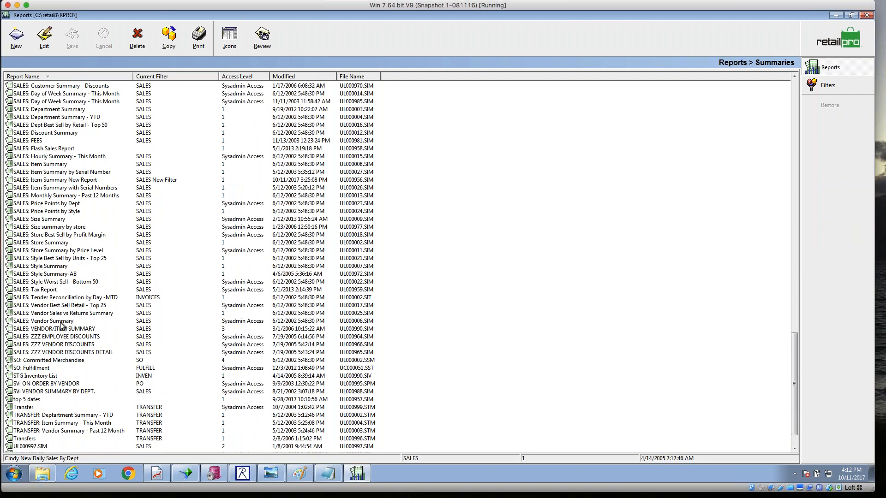
pyautogui.click(63, 322)
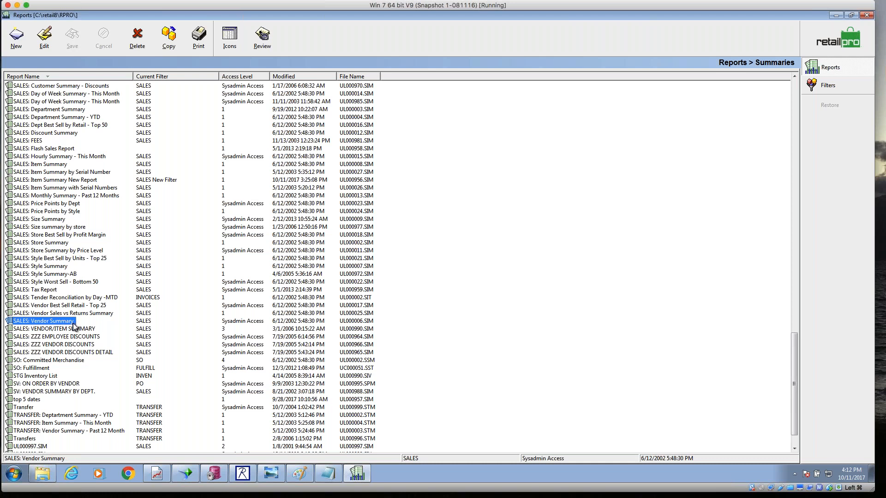
pyautogui.click(44, 40)
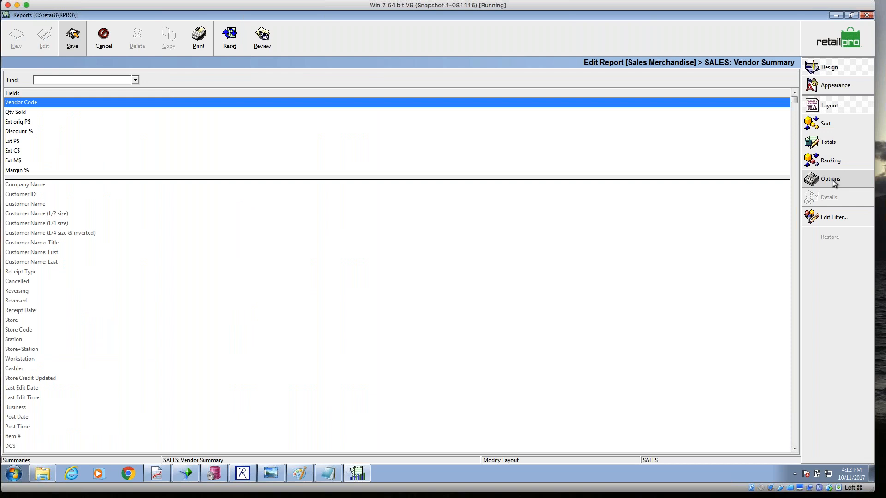
# Step: Set the report's receipt date filter to a duration of 24 months starting 24 months ago, save it, and return to the start screen
pyautogui.click(831, 179)
pyautogui.click(187, 110)
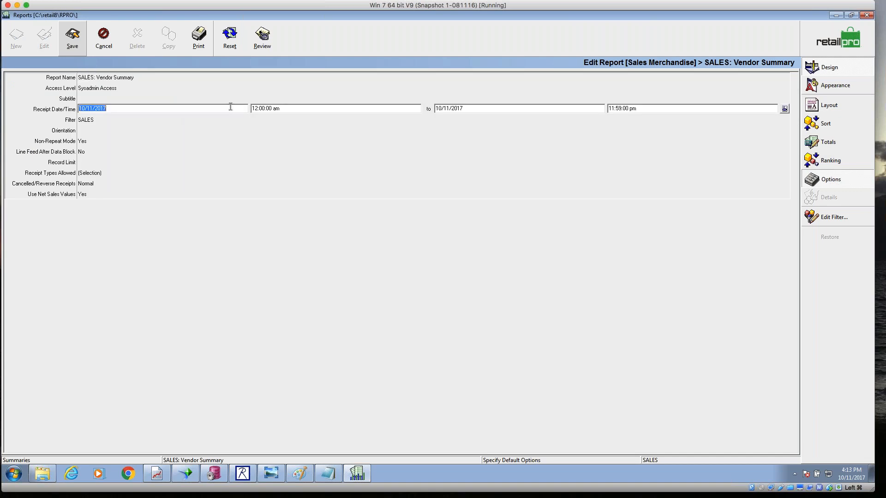
pyautogui.click(784, 109)
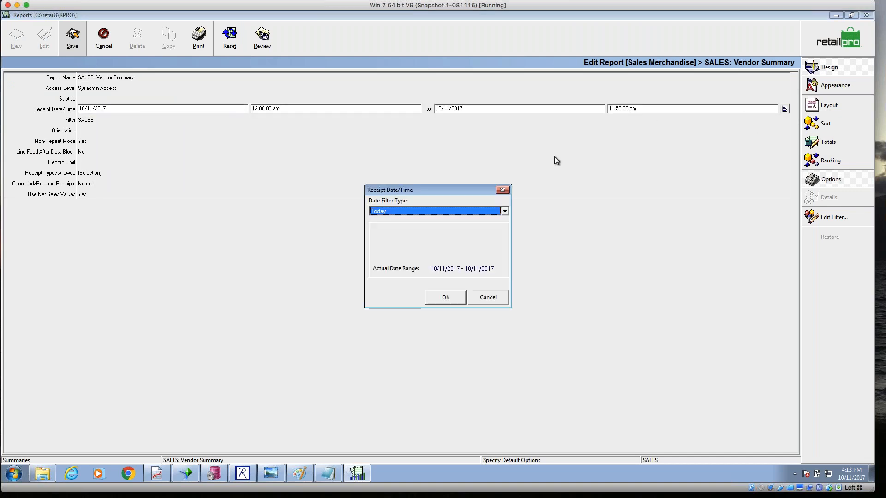
pyautogui.click(506, 212)
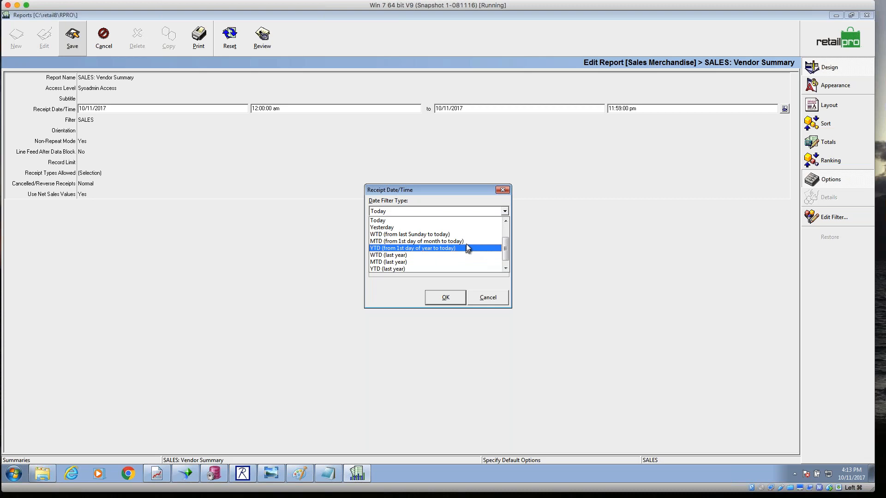
pyautogui.scroll(-3, 508, 236)
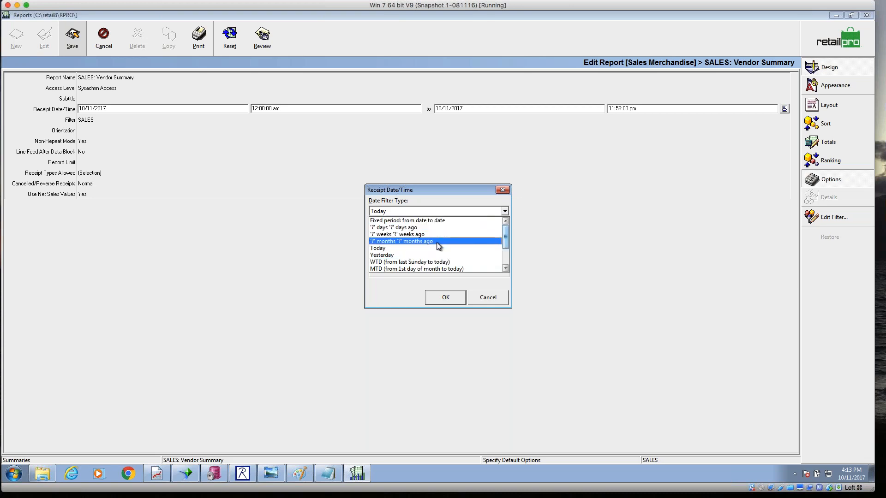
pyautogui.click(448, 240)
pyautogui.press('Tab')
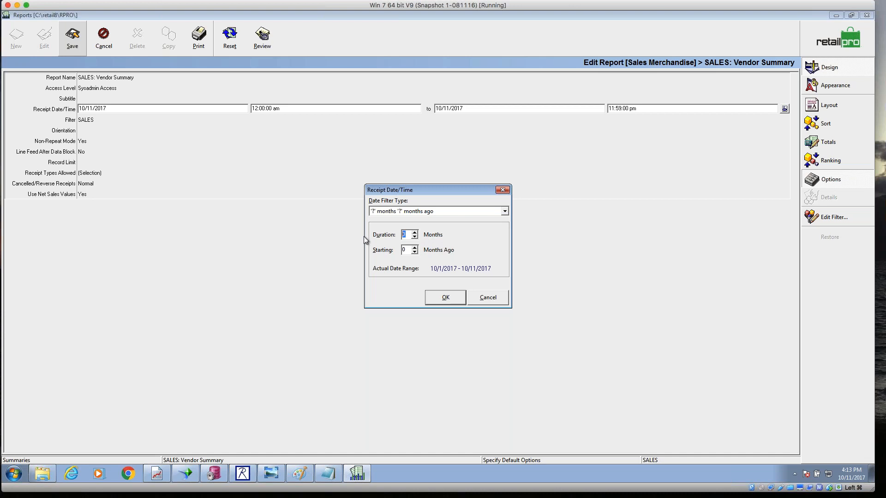
pyautogui.write('2424')
pyautogui.click(445, 299)
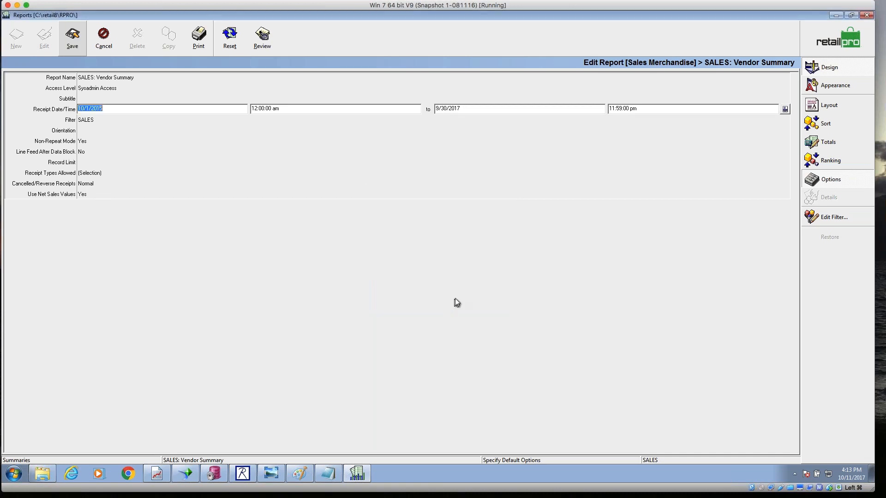
pyautogui.click(73, 46)
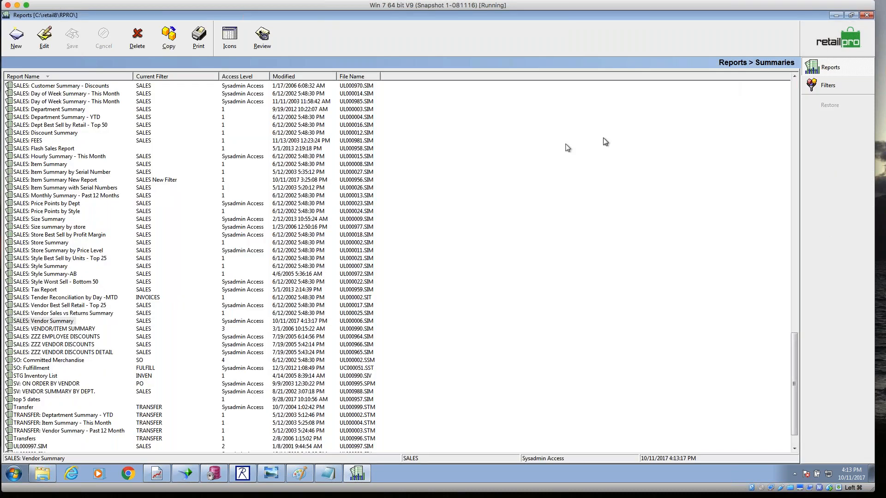
pyautogui.click(827, 67)
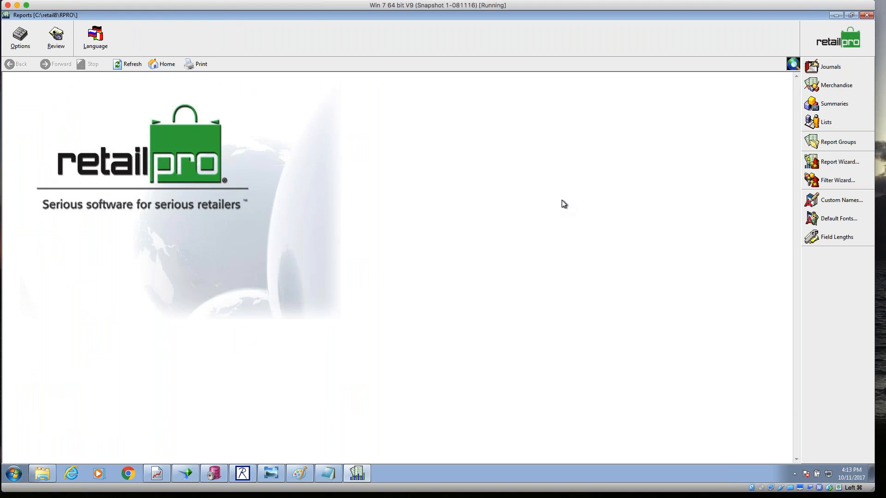
# Step: Change the switch in the Test desktop shortcut's target to /pgs:pdf, before 00000016.rgp
pyautogui.click(836, 17)
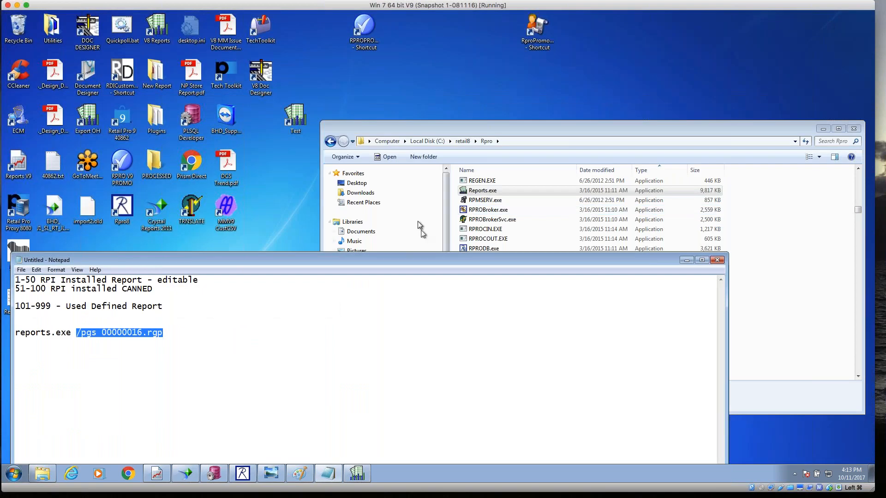
pyautogui.rightClick(304, 126)
pyautogui.click(340, 309)
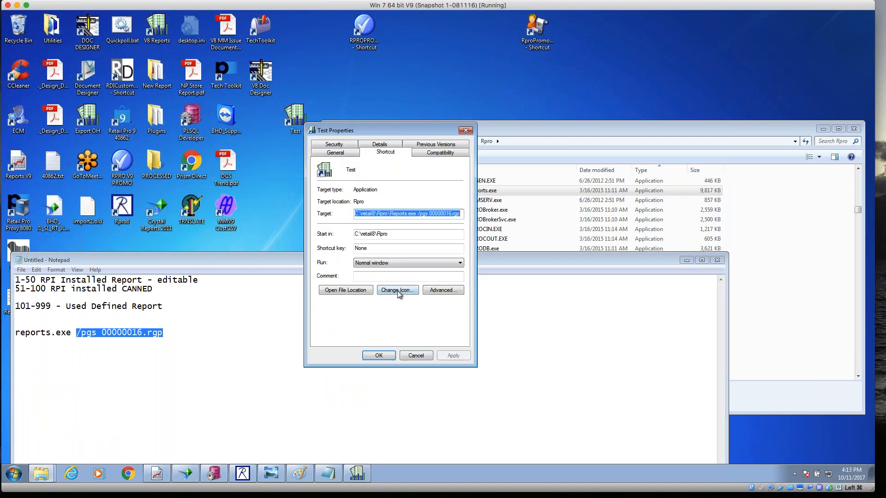
pyautogui.click(417, 215)
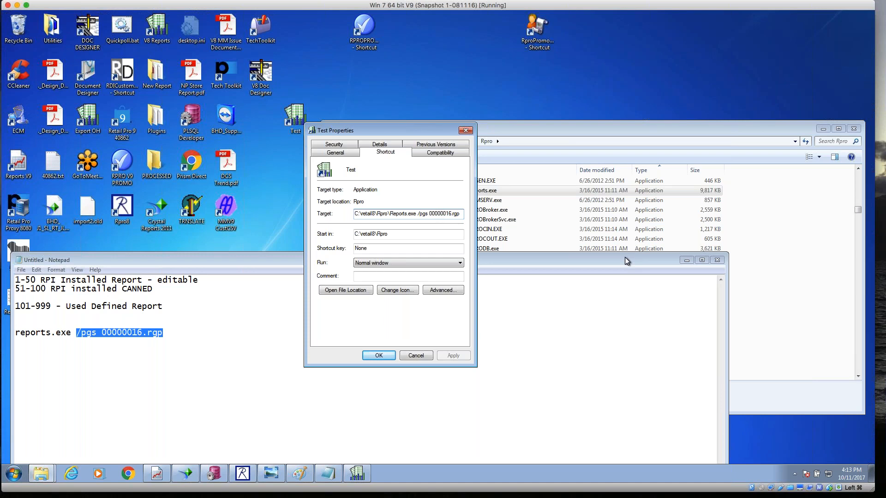
pyautogui.write(':pdf')
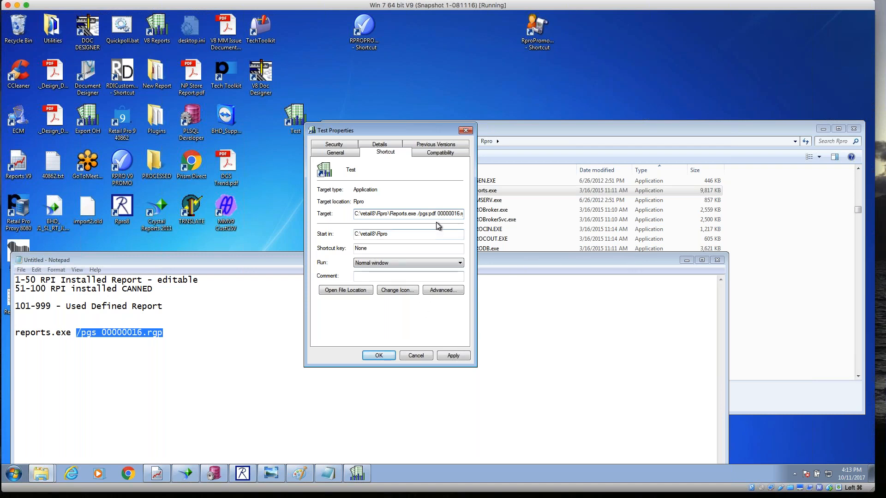
# Step: Update the command in the Notepad notes to reports.exe /pgs:pdf 00000016.rgp
pyautogui.click(96, 333)
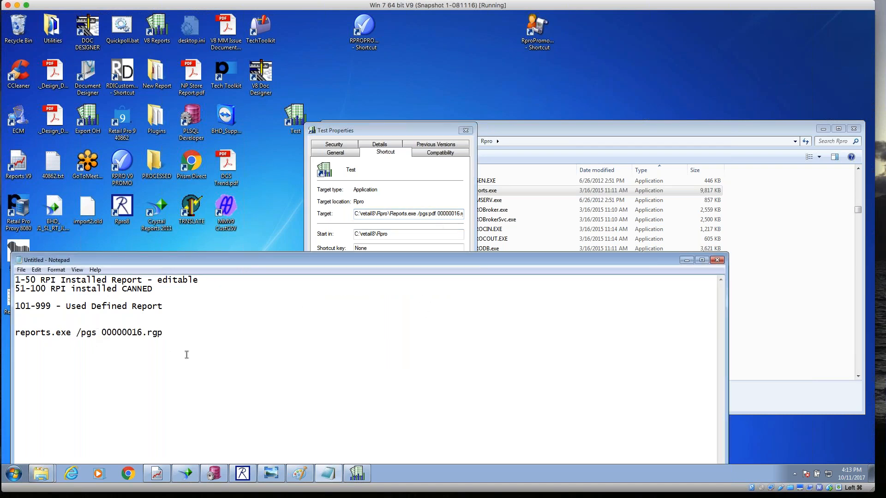
pyautogui.write(':pdf')
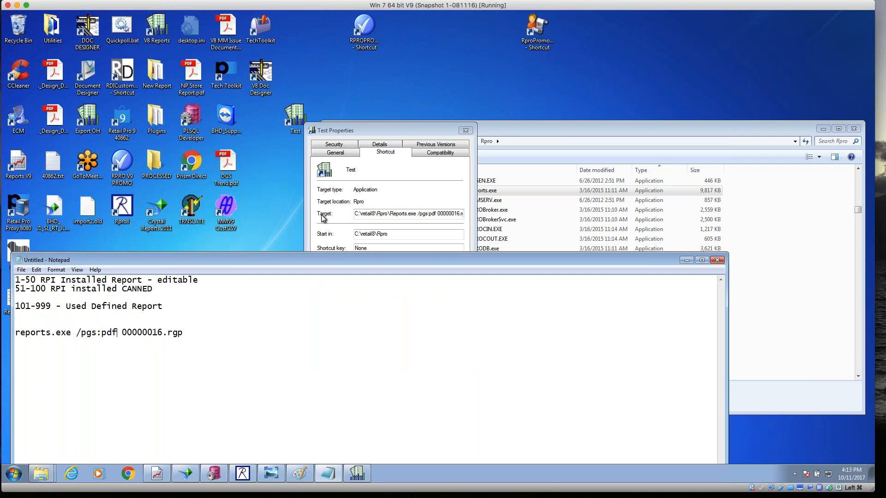
# Step: Accept the Test shortcut's changed properties and close the Reports program
pyautogui.click(374, 166)
pyautogui.click(379, 352)
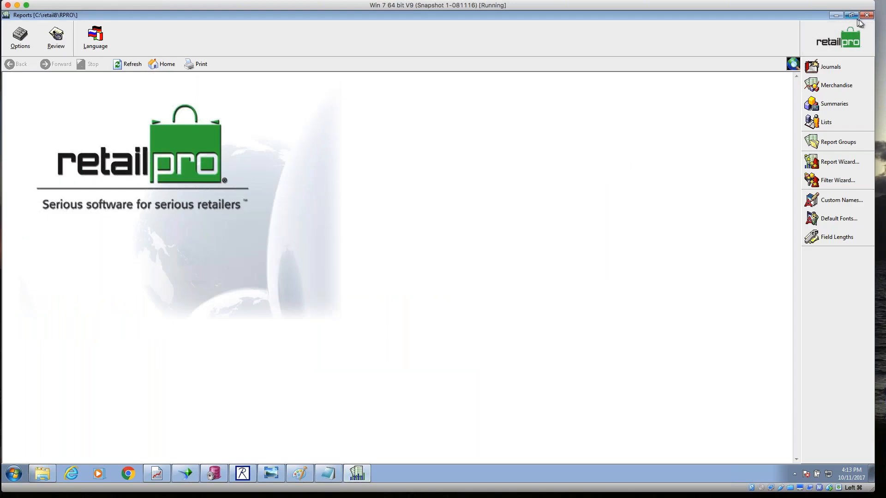
pyautogui.click(867, 16)
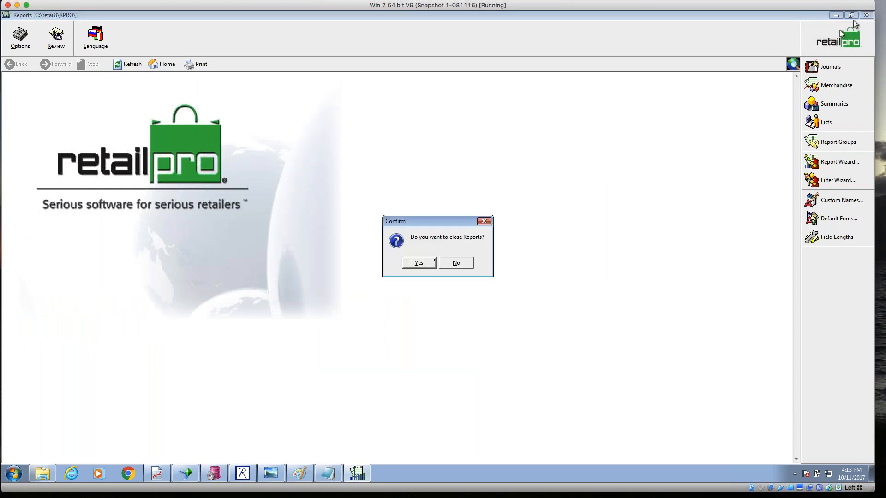
pyautogui.click(419, 263)
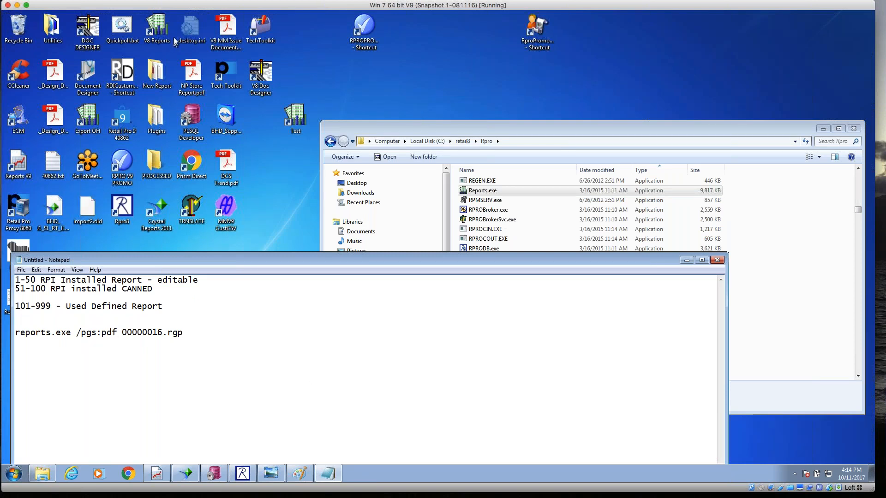
# Step: Start V8 Reports from the desktop and log on as the preset Sysadmin user
pyautogui.doubleClick(157, 26)
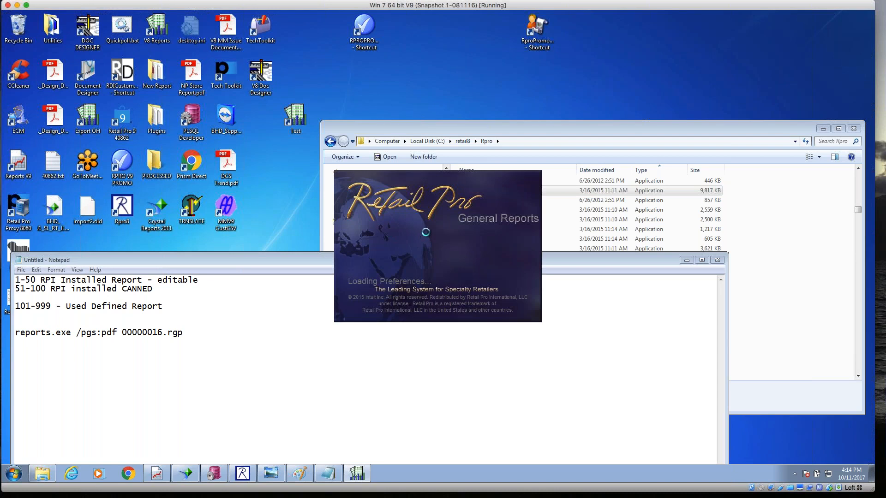
pyautogui.press('Tab')
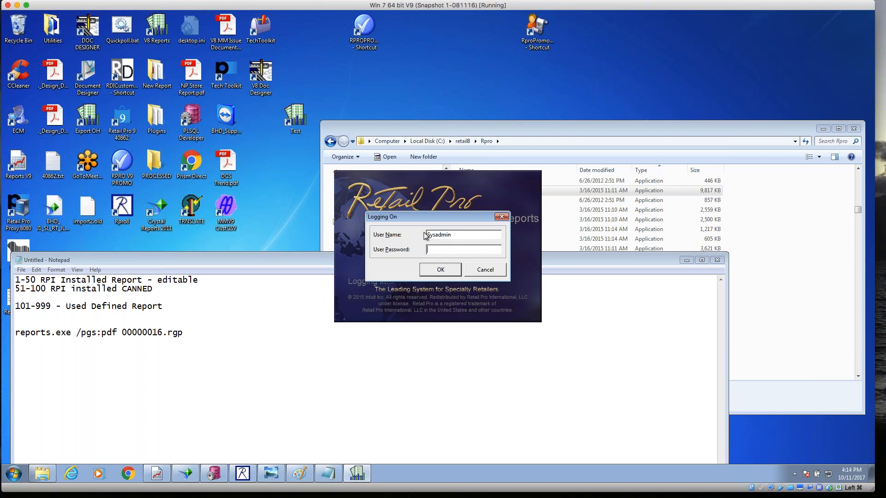
pyautogui.press('Return')
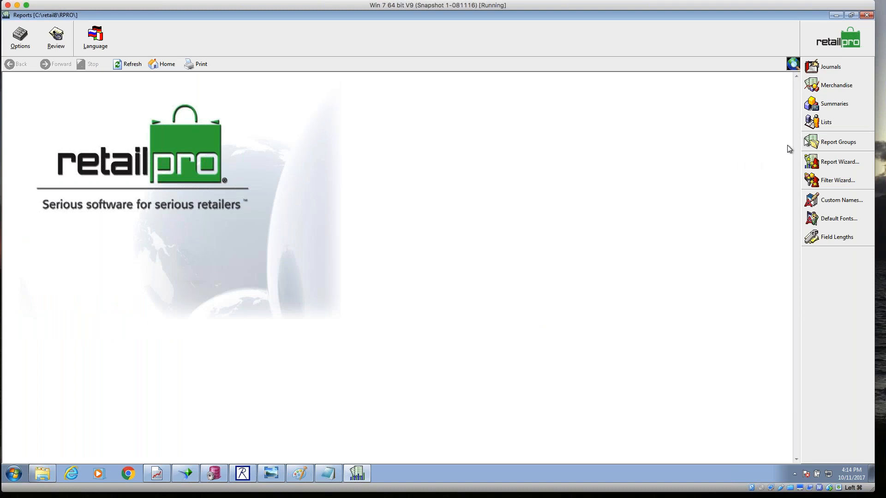
pyautogui.click(810, 110)
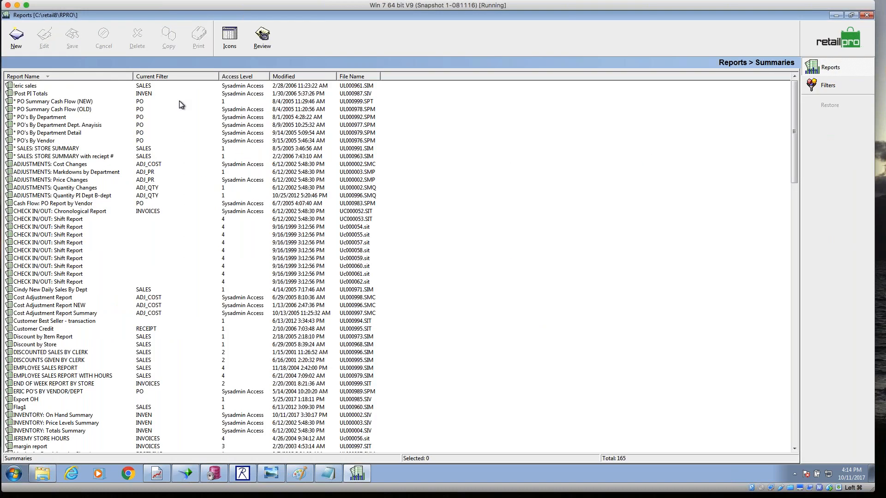
pyautogui.click(733, 63)
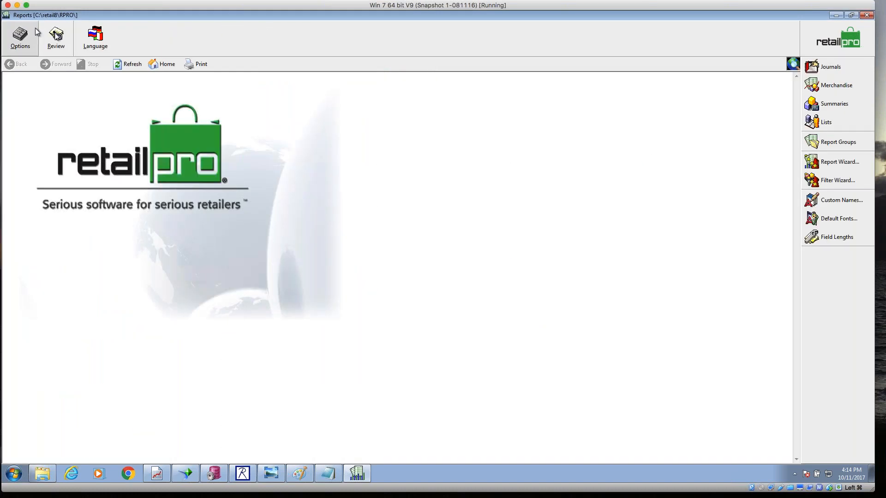
# Step: Review the saved SALES Vendor Summary report dated 10/11/2017 from the detailed report list, and close the review
pyautogui.click(56, 36)
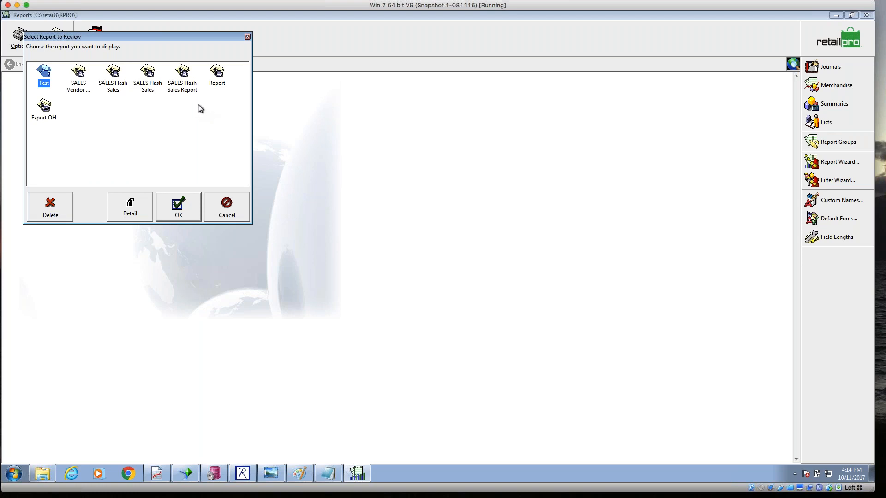
pyautogui.click(80, 89)
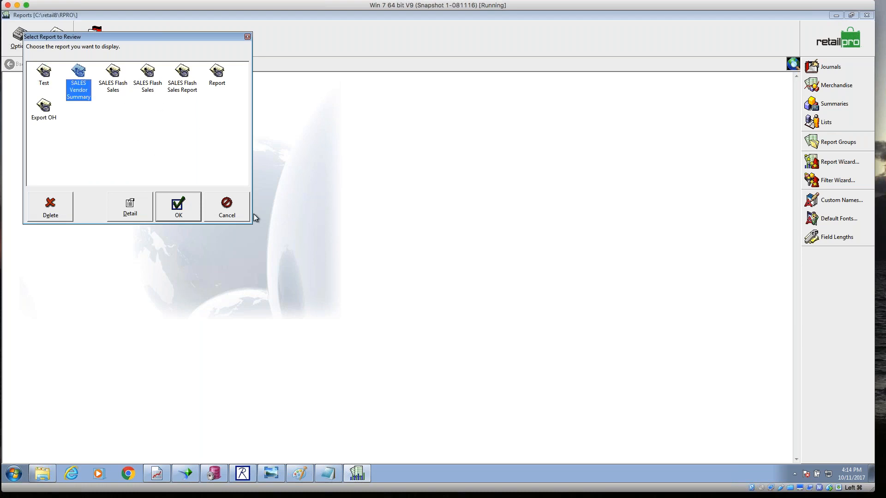
pyautogui.click(129, 216)
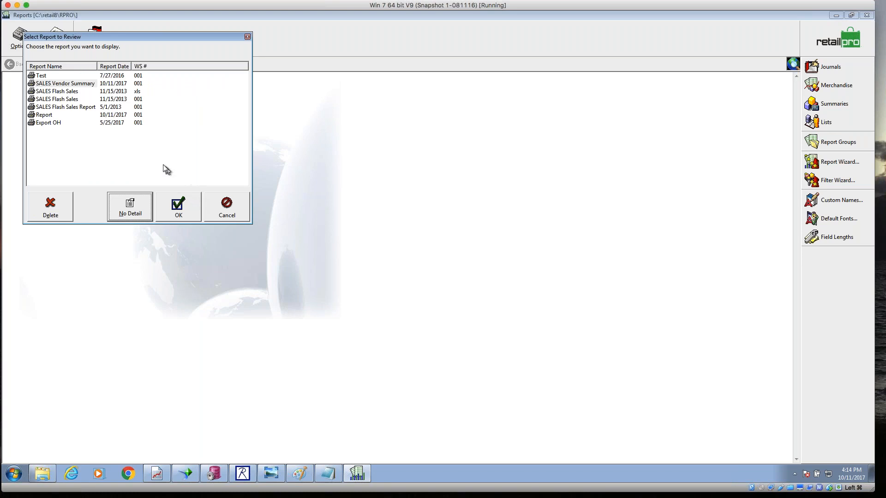
pyautogui.click(90, 88)
pyautogui.click(178, 207)
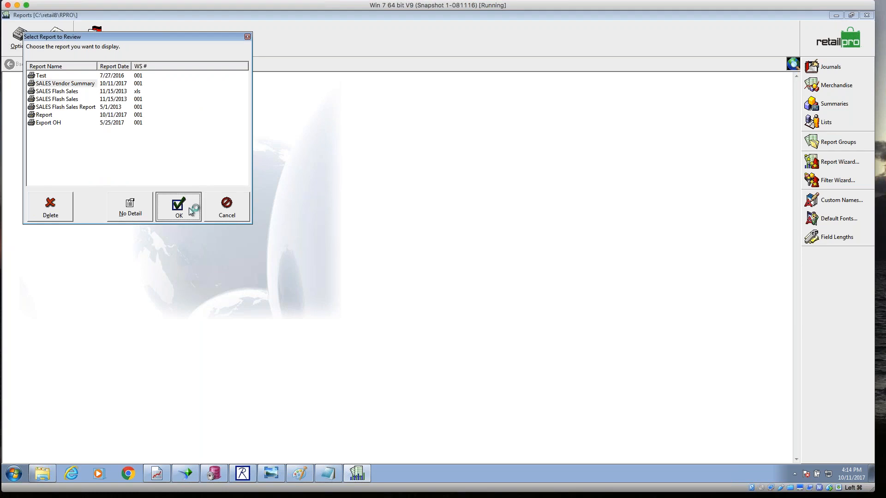
pyautogui.click(246, 31)
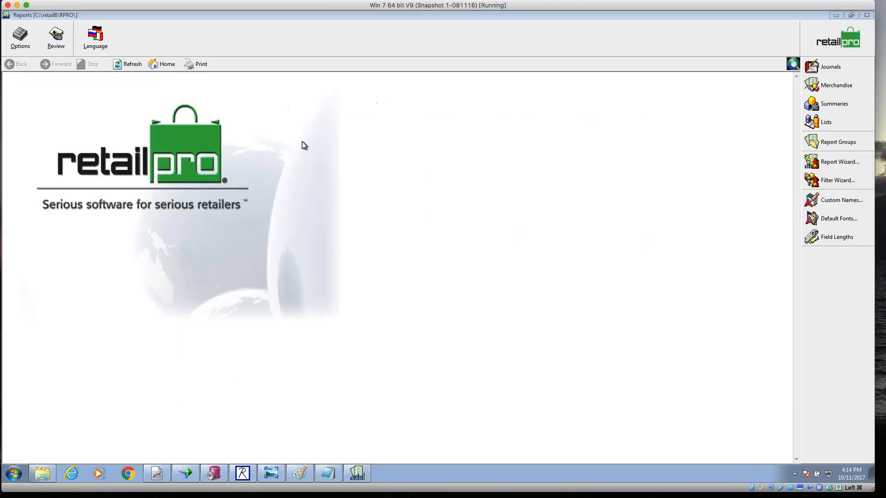
# Step: Minimize Reports, open the PRINT folder under C:\retail8\Rpro, and view SALES Vendor Summary.pdf
pyautogui.click(836, 15)
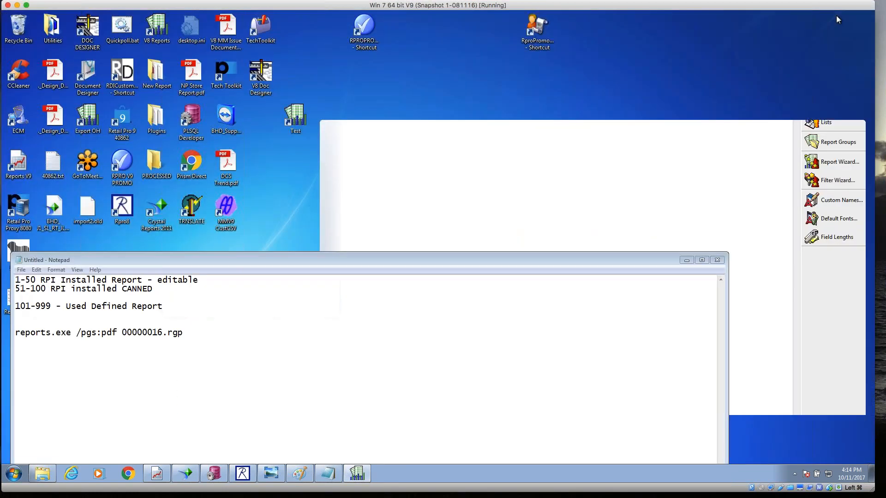
pyautogui.moveTo(546, 133); pyautogui.dragTo(410, 61)
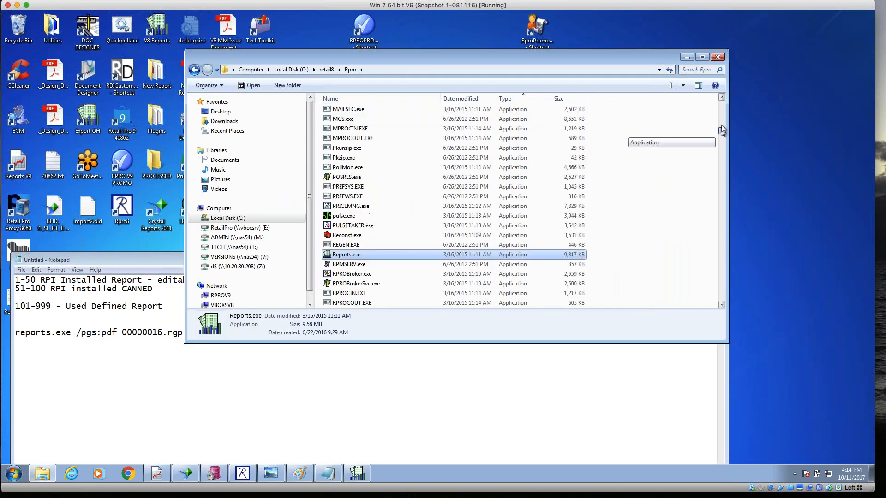
pyautogui.moveTo(722, 131); pyautogui.dragTo(722, 103)
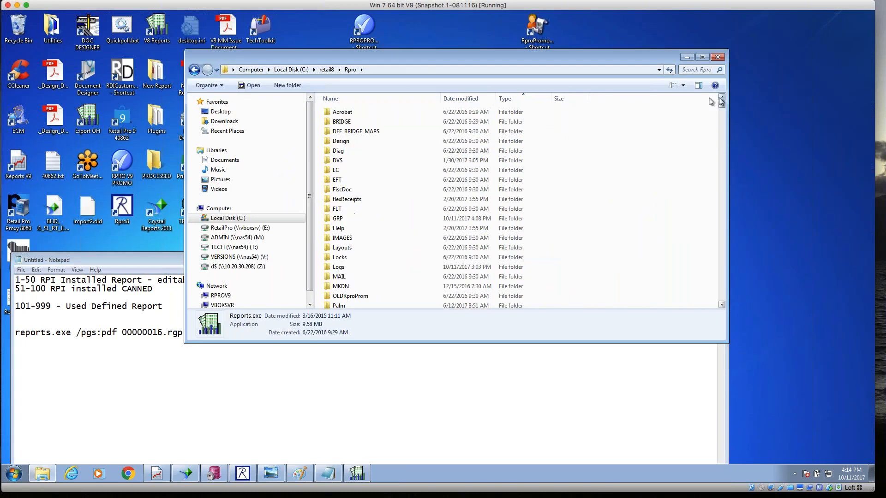
pyautogui.click(342, 305)
pyautogui.scroll(-3, 346, 258)
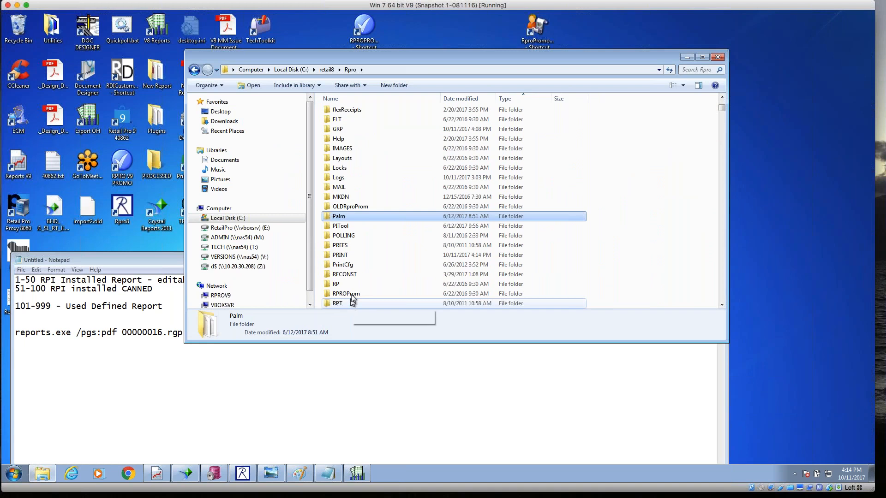
pyautogui.click(346, 256)
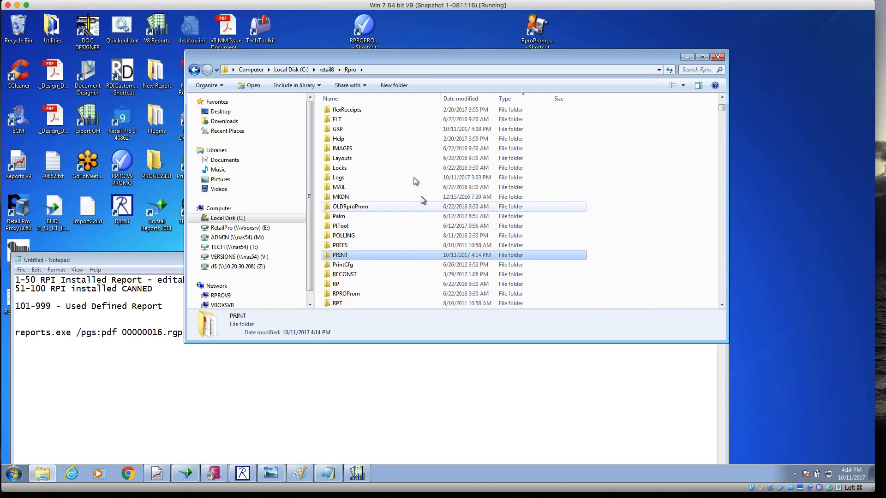
pyautogui.doubleClick(432, 256)
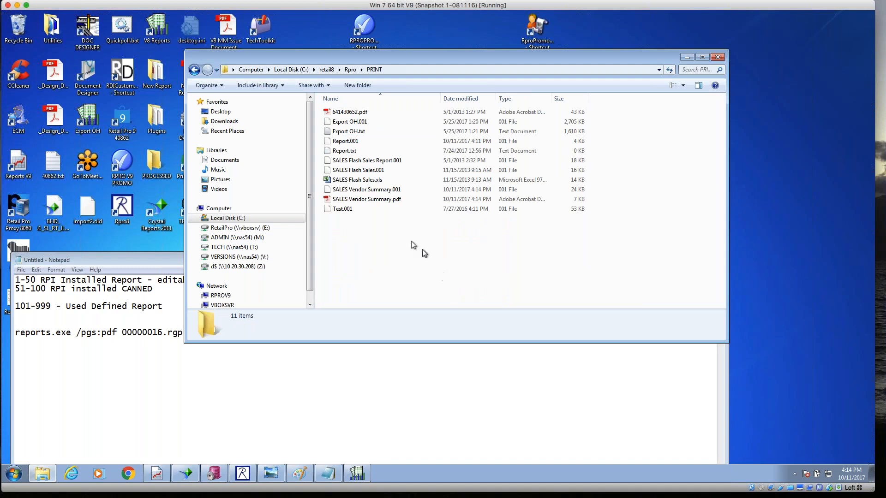
pyautogui.click(372, 199)
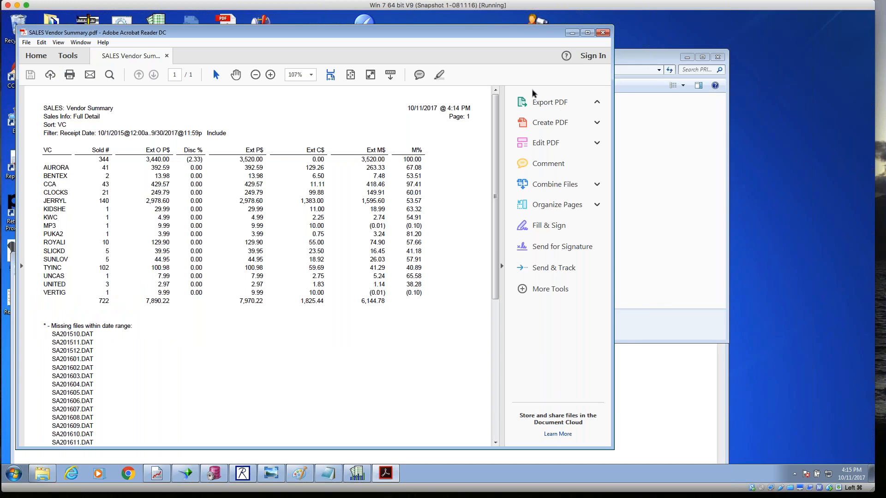
pyautogui.click(602, 32)
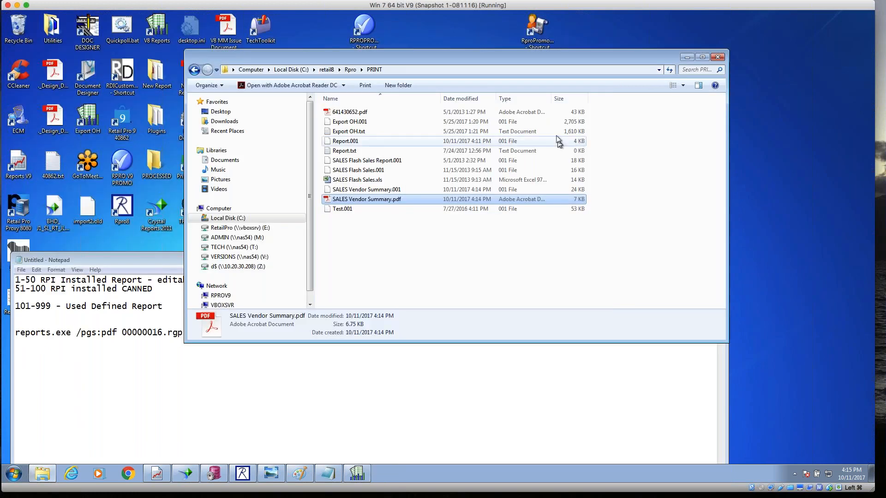
# Step: Change the switch in the Test desktop shortcut's target to /pgs:excel, before 00000016.rgp, and run the shortcut
pyautogui.moveTo(493, 63); pyautogui.dragTo(369, 185)
pyautogui.rightClick(291, 119)
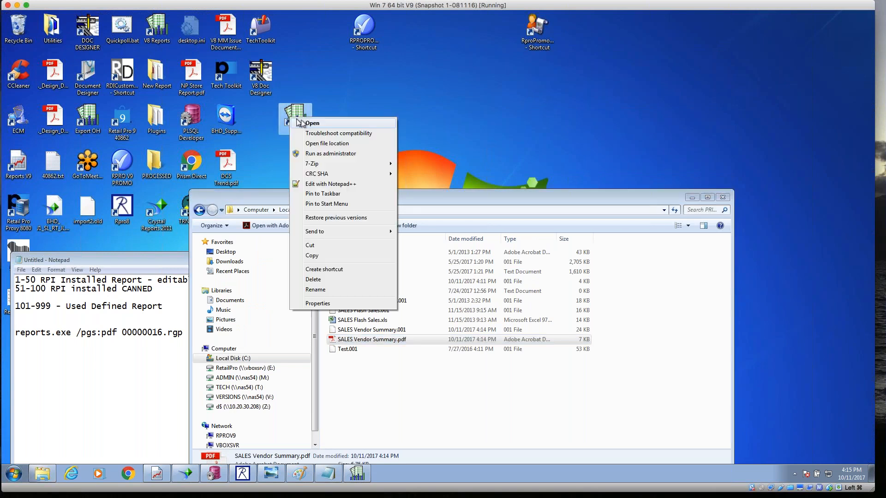
pyautogui.click(332, 304)
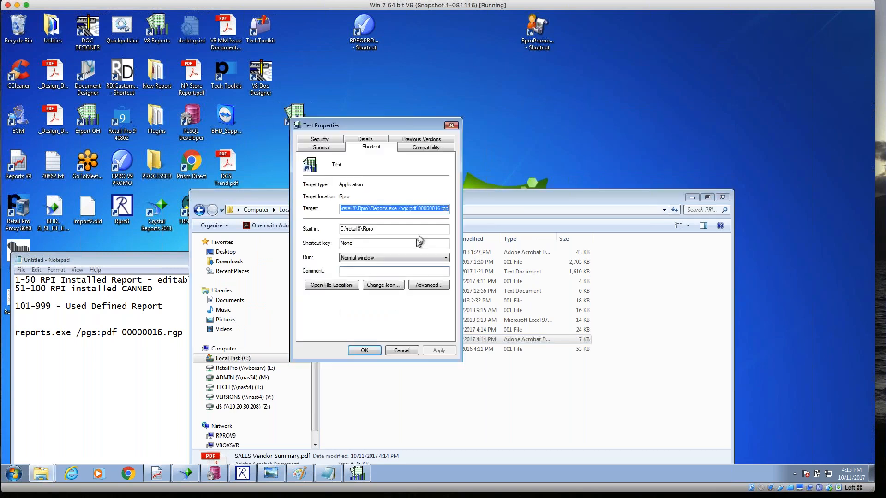
pyautogui.click(410, 209)
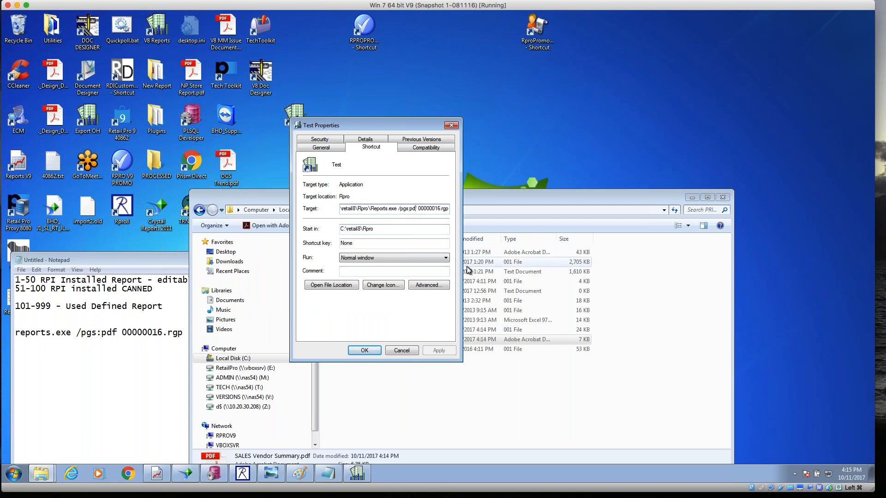
pyautogui.press('BackSpace')
pyautogui.press('BackSpace')
pyautogui.press('BackSpace')
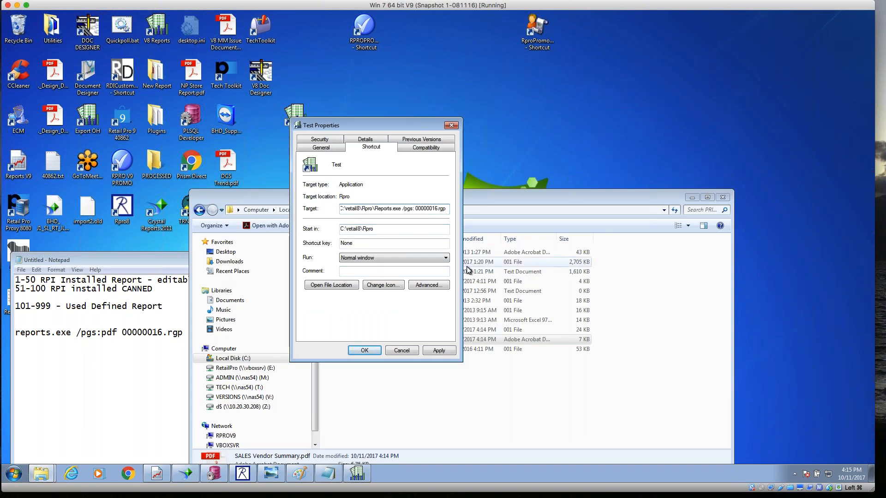
pyautogui.write('excel')
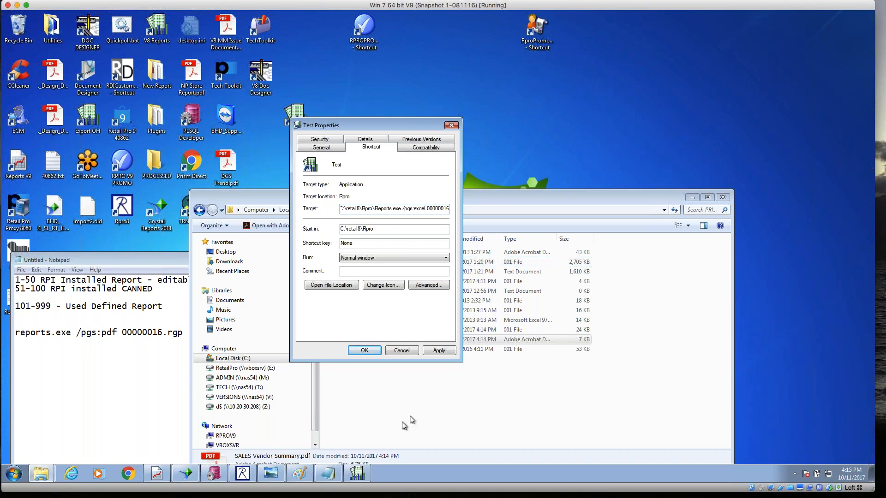
pyautogui.click(365, 351)
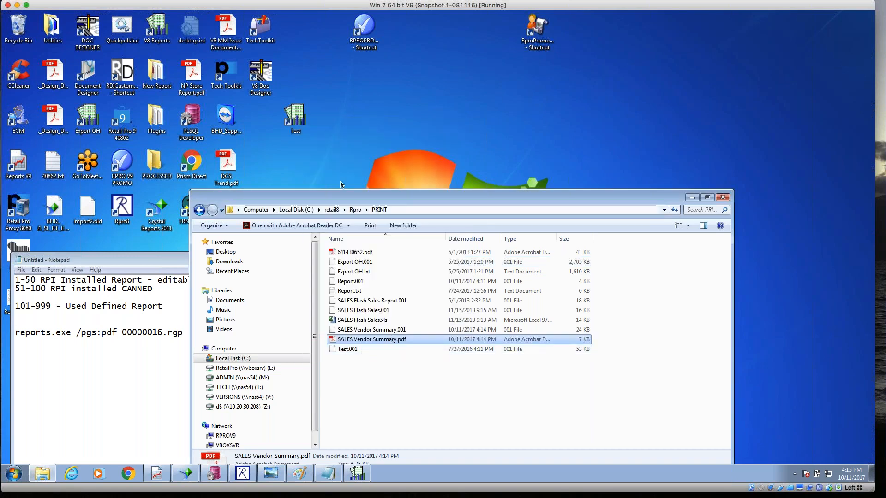
pyautogui.doubleClick(296, 119)
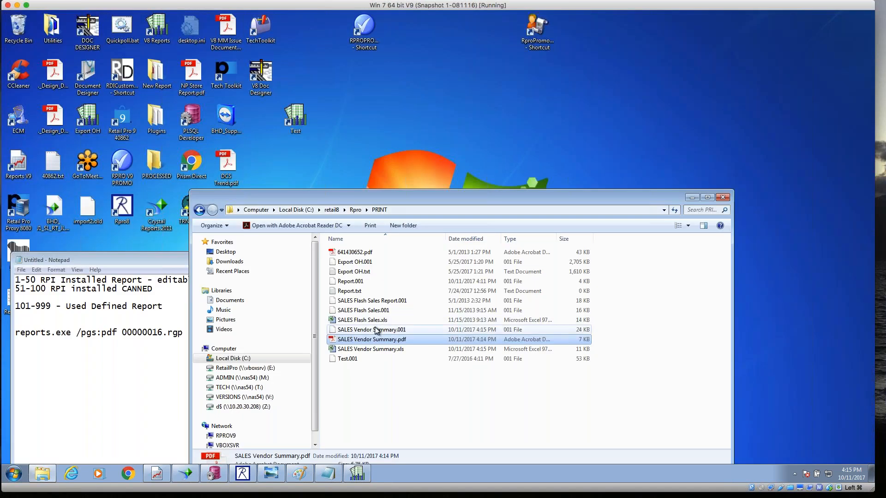
# Step: Open SALES Vendor Summary.xls from the PRINT folder in Excel despite the format mismatch, examine the vendor figures, and close Excel
pyautogui.click(386, 349)
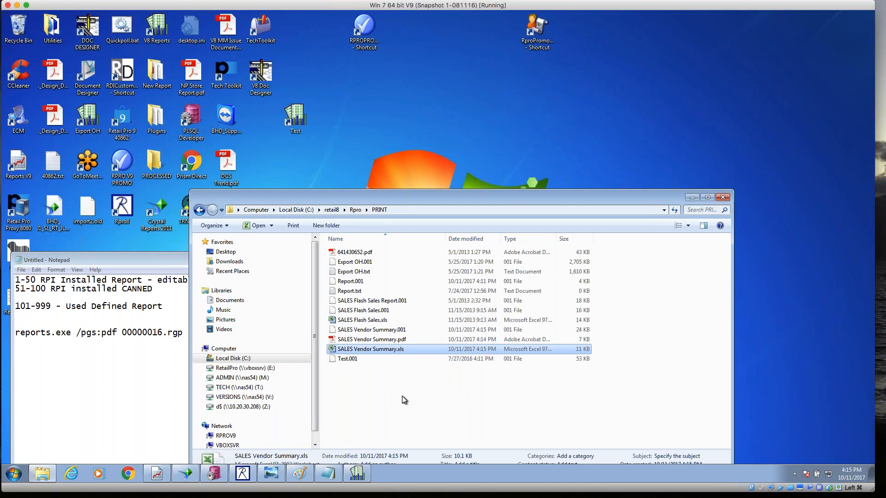
pyautogui.doubleClick(402, 348)
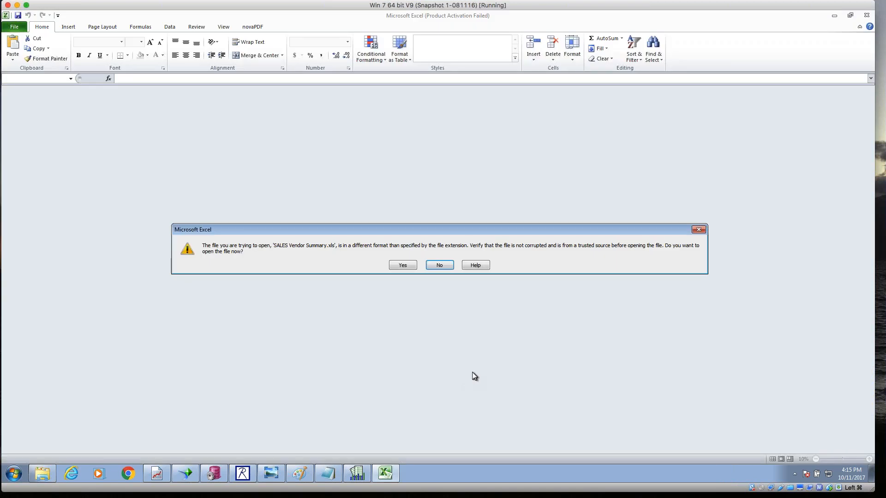
pyautogui.click(402, 267)
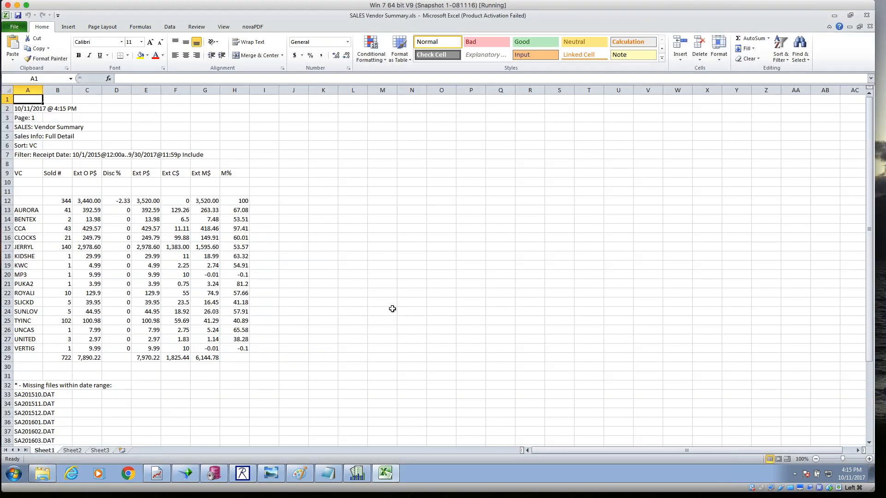
pyautogui.click(525, 336)
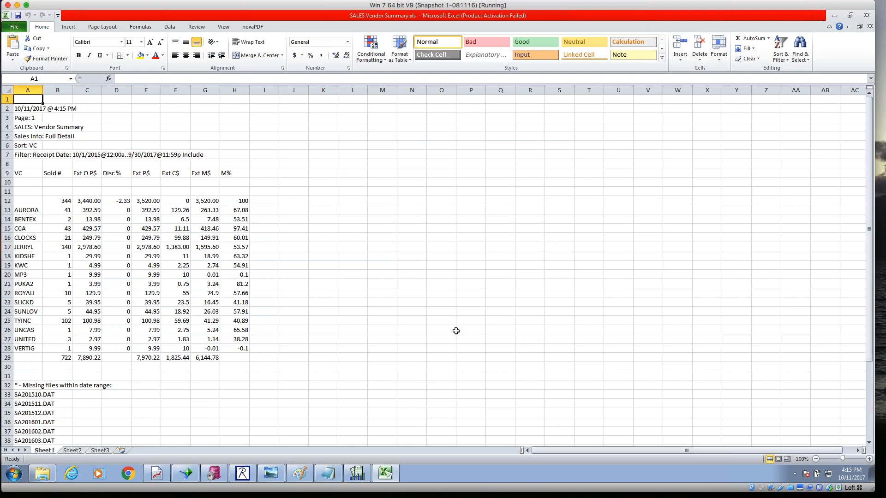
pyautogui.click(238, 201)
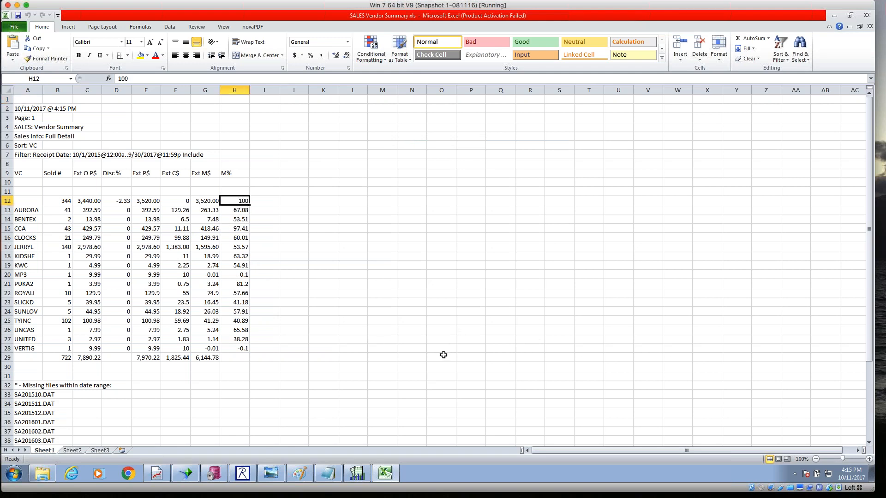
pyautogui.click(867, 15)
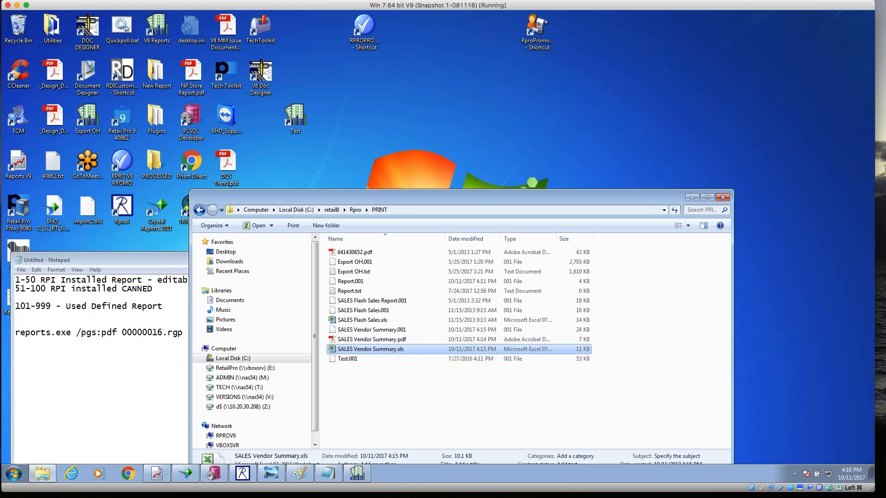
# Step: Switch to Retail Pro Merchant Edition, start the Scheduler tool, and open its window
pyautogui.click(243, 474)
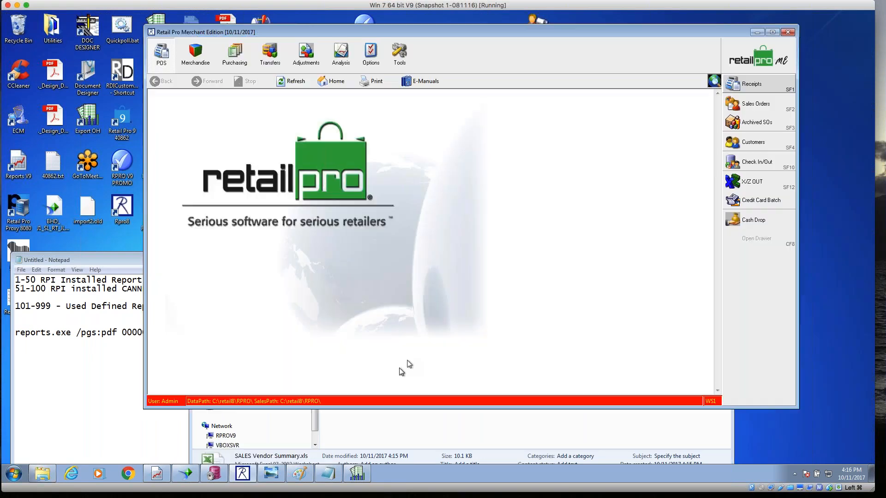
pyautogui.click(412, 56)
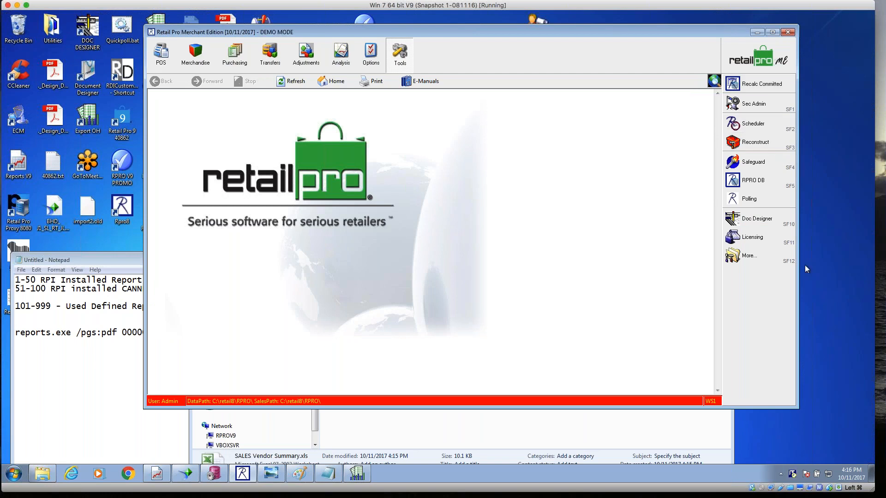
pyautogui.click(793, 475)
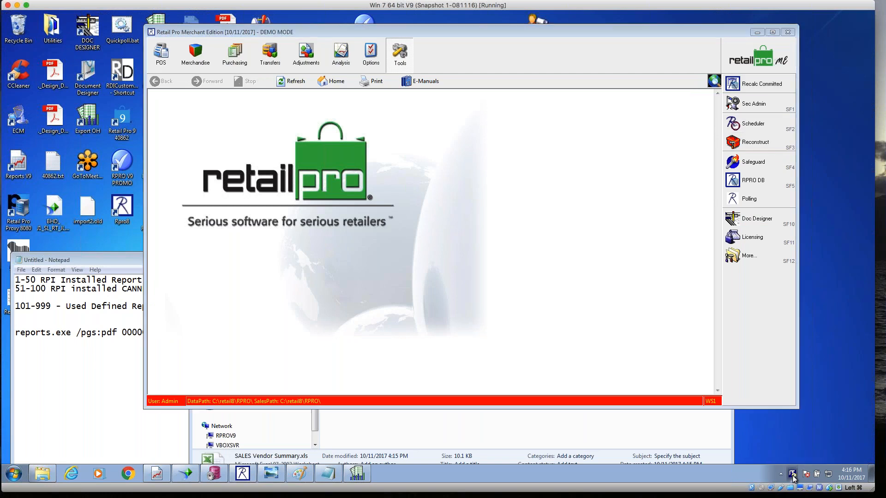
pyautogui.doubleClick(794, 476)
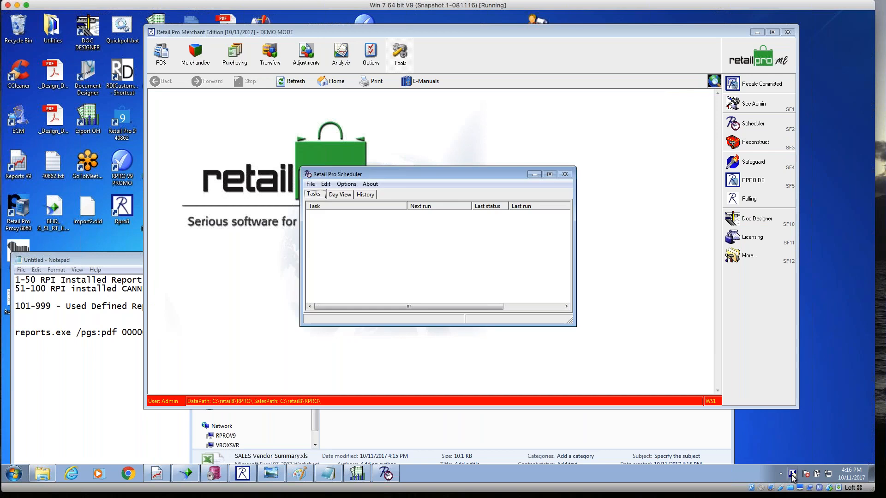
# Step: Add a Scheduler task named "run reports" with the Run Program action
pyautogui.click(325, 184)
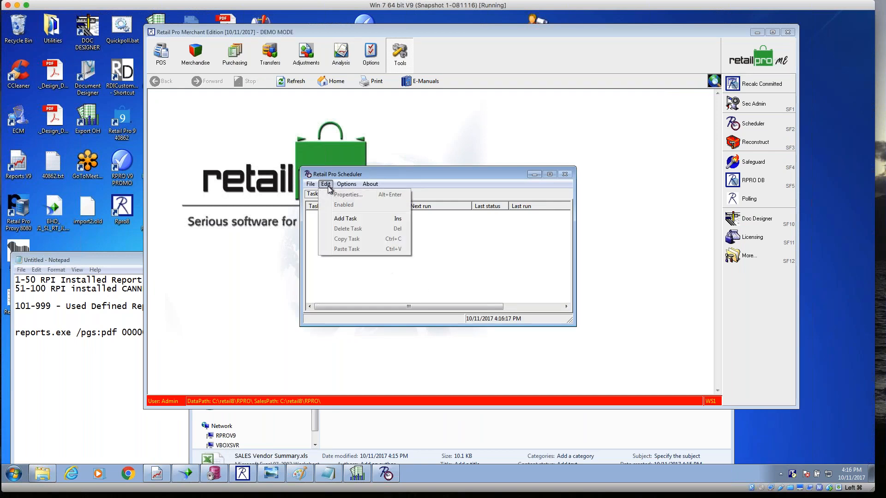
pyautogui.click(335, 220)
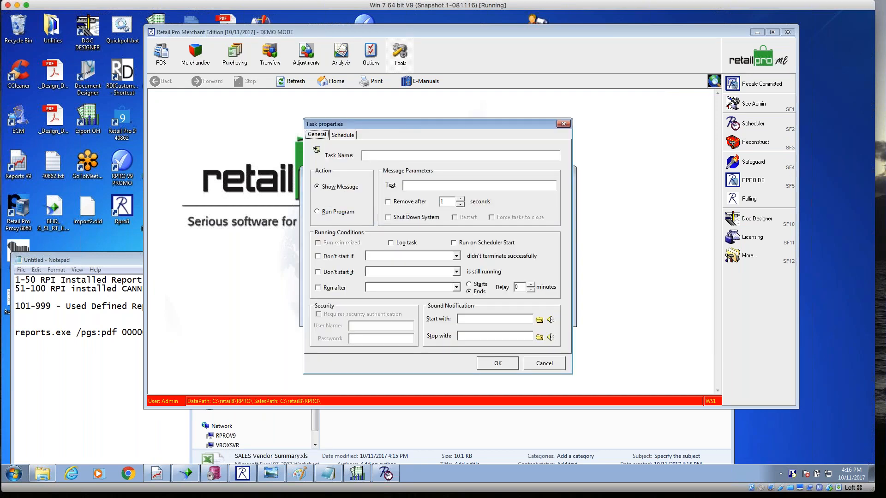
pyautogui.click(322, 212)
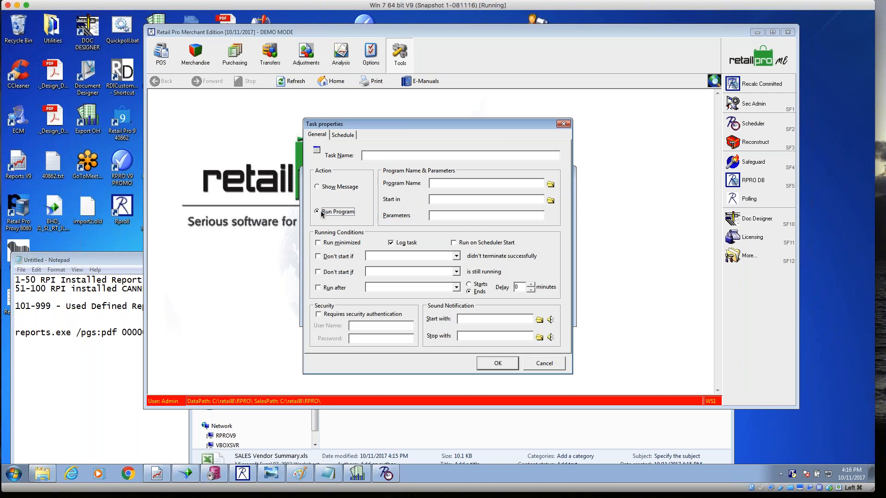
pyautogui.click(426, 155)
pyautogui.write('run reports')
# Step: Set the task's program to C:\retail8\Rpro\Reports.exe and its start-in folder to C:\retail8\Rpro
pyautogui.click(551, 186)
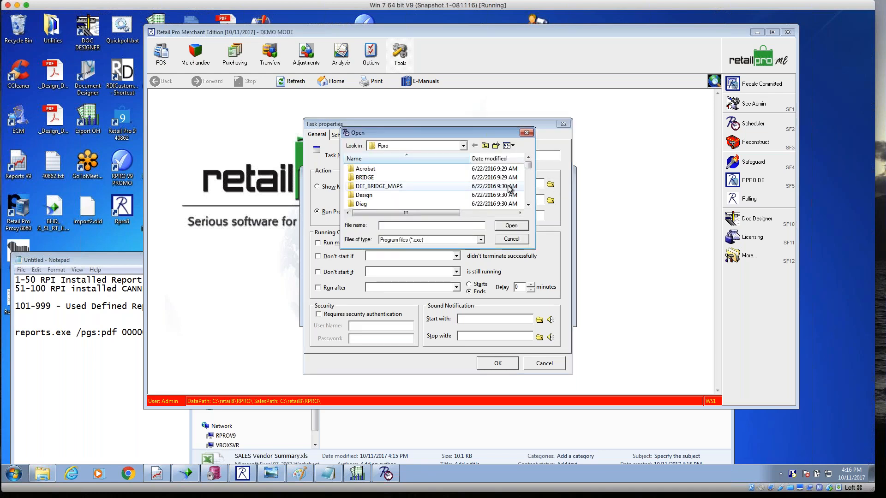
pyautogui.click(475, 196)
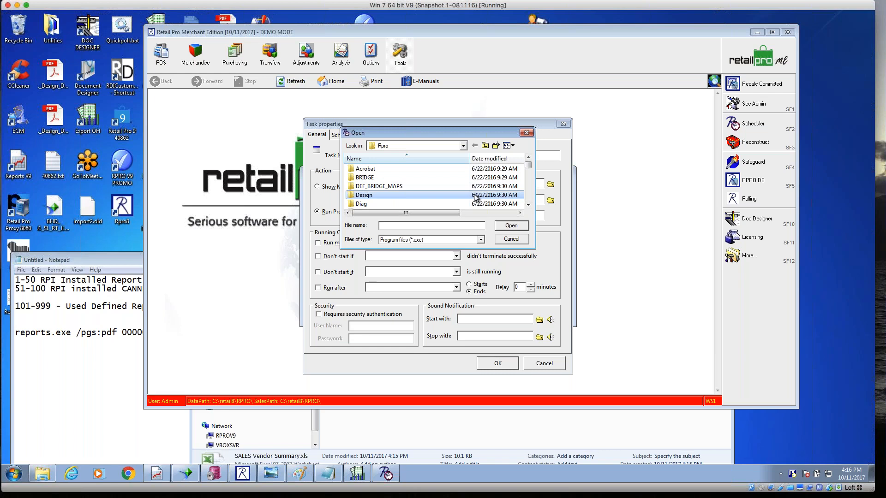
pyautogui.press('r')
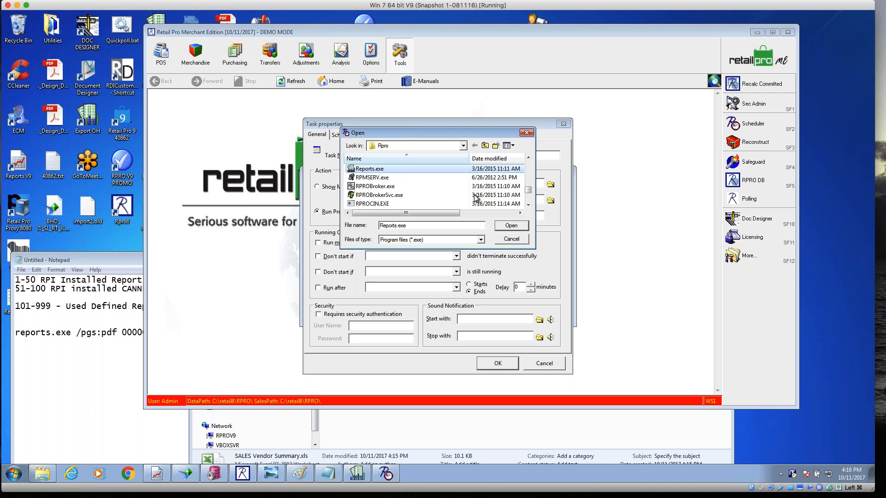
pyautogui.click(511, 226)
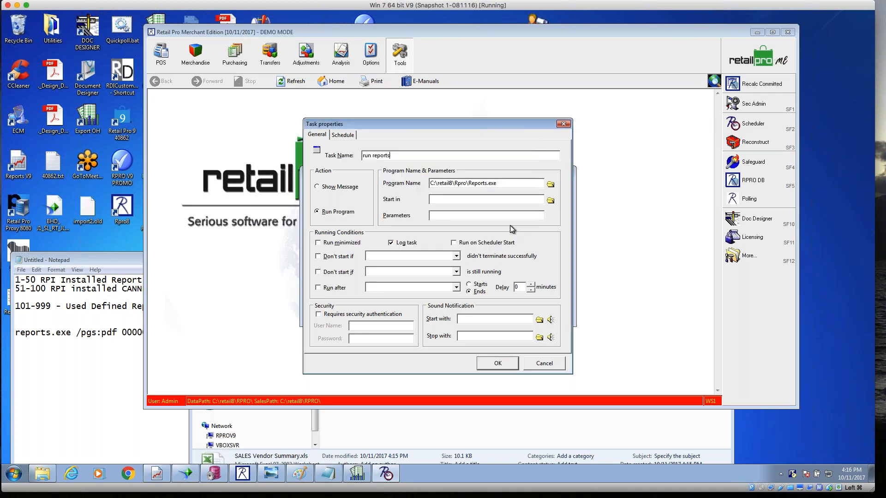
pyautogui.click(550, 201)
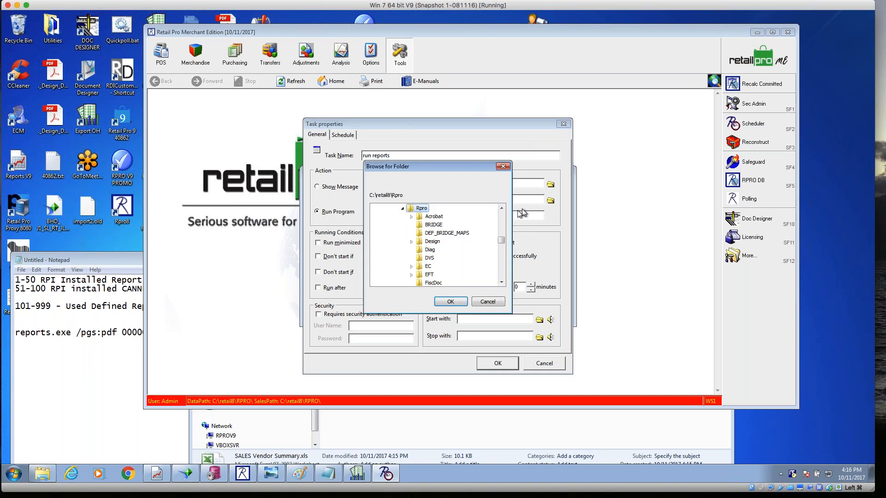
pyautogui.click(451, 302)
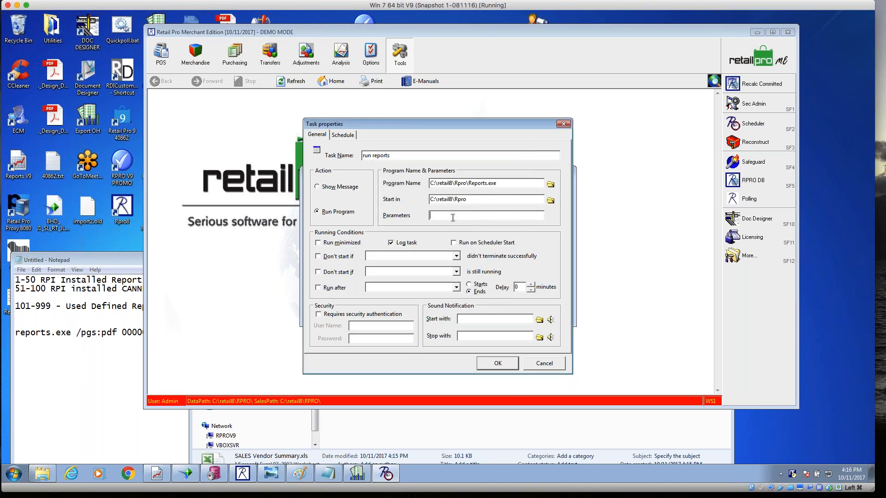
# Step: In the Notepad notes, change the reports.exe command's switch from pdf to /pgs:excel
pyautogui.click(99, 344)
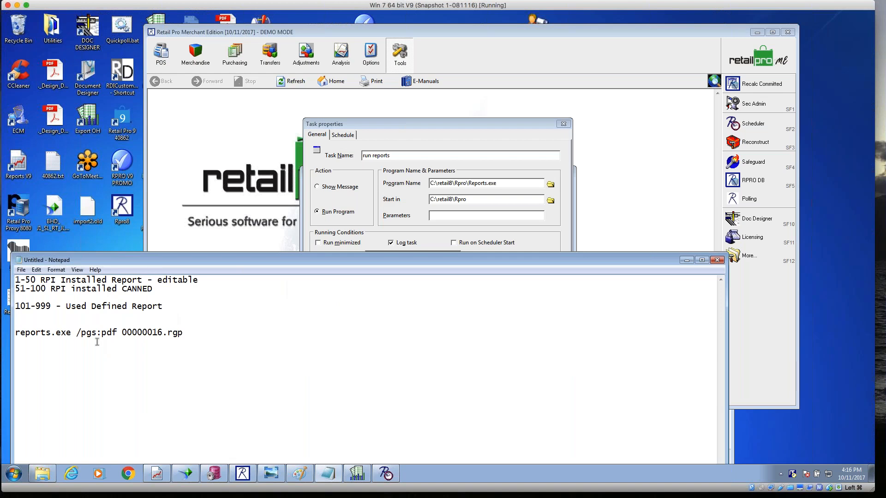
pyautogui.click(118, 332)
pyautogui.press('BackSpace')
pyautogui.press('BackSpace')
pyautogui.press('BackSpace')
pyautogui.write('excel')
# Step: Copy /pgs:excel 00000016.rgp from the Notepad command into the Scheduler task's Parameters
pyautogui.moveTo(196, 332); pyautogui.dragTo(15, 333)
pyautogui.rightClick(69, 335)
pyautogui.click(78, 334)
pyautogui.moveTo(79, 334); pyautogui.dragTo(197, 334)
pyautogui.rightClick(202, 342)
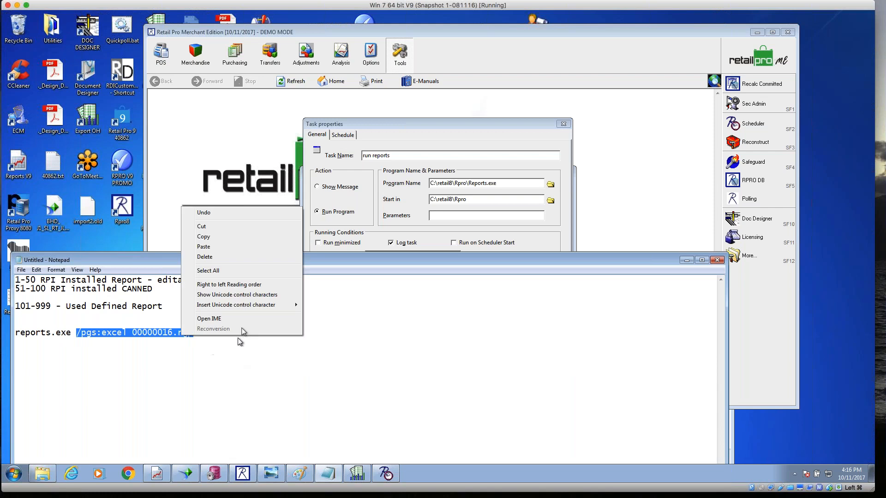
pyautogui.click(208, 237)
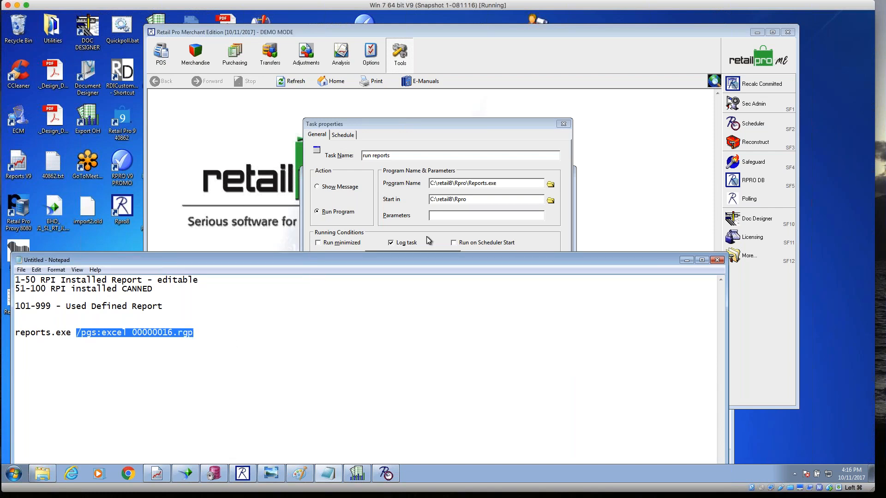
pyautogui.click(428, 122)
pyautogui.rightClick(448, 216)
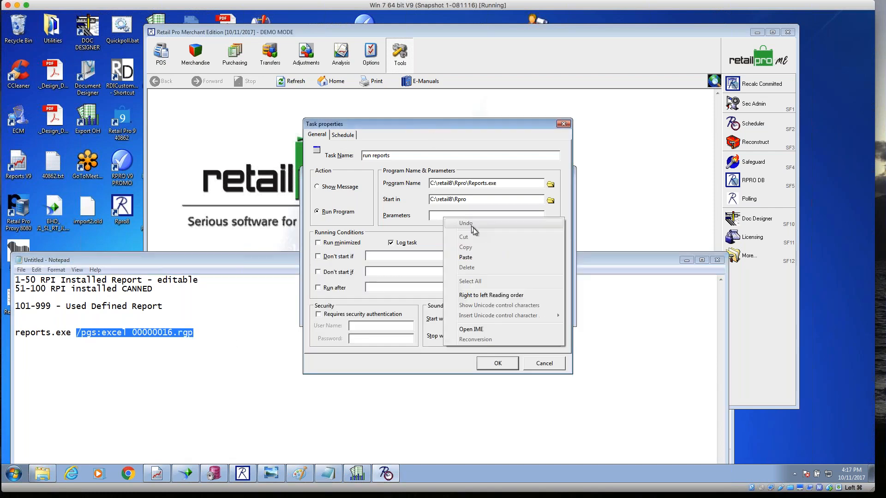
pyautogui.click(475, 259)
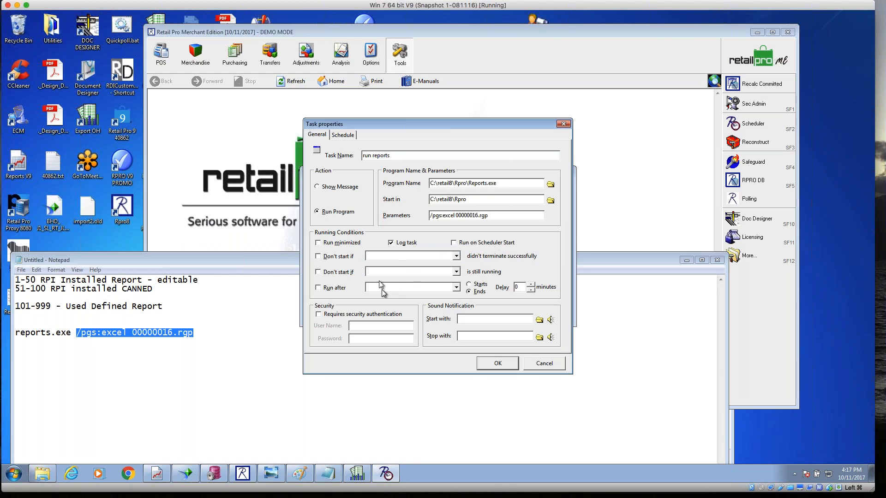
# Step: Schedule the task monthly on day 1 of every 1 month, once at 12:00:00 AM, and save the task
pyautogui.click(341, 135)
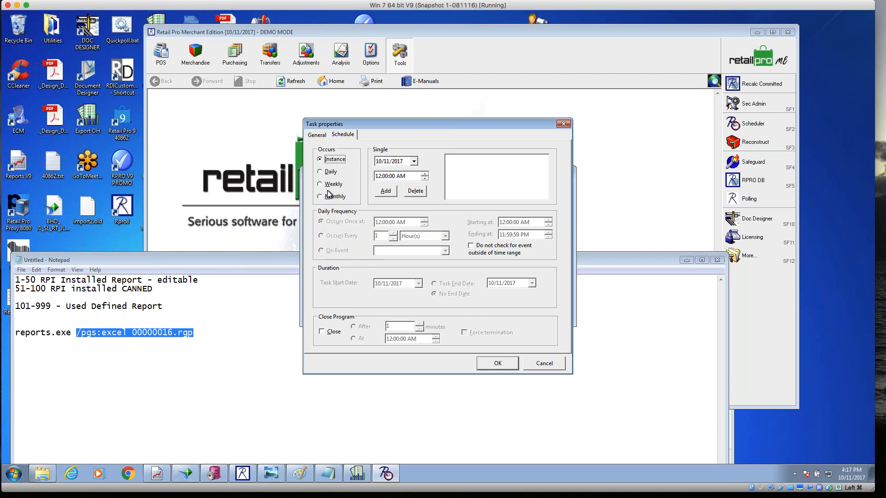
pyautogui.click(325, 173)
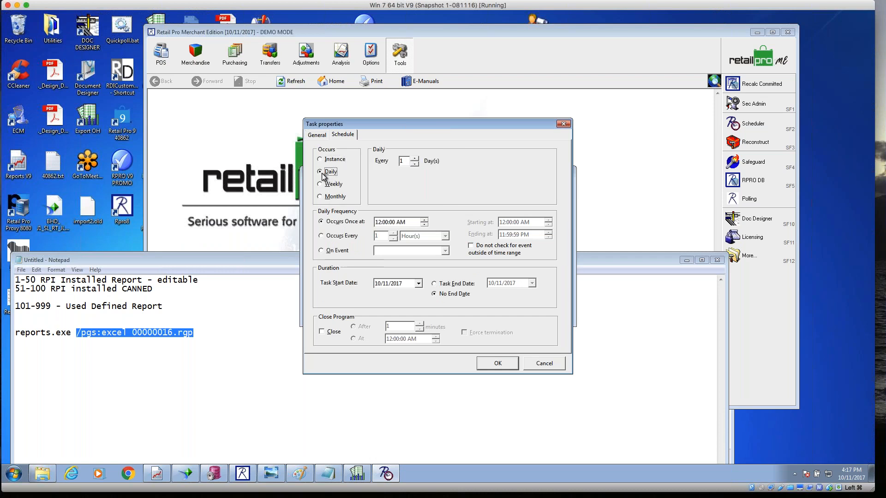
pyautogui.click(325, 185)
pyautogui.click(326, 197)
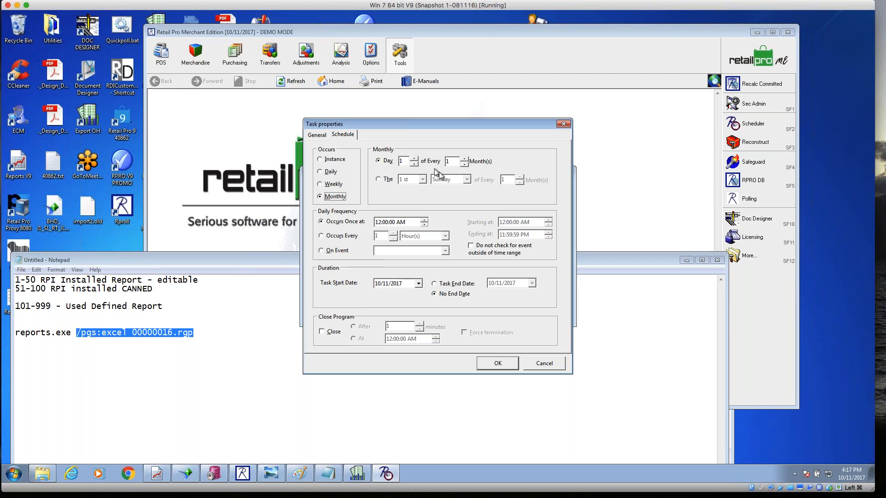
pyautogui.click(386, 222)
pyautogui.click(511, 367)
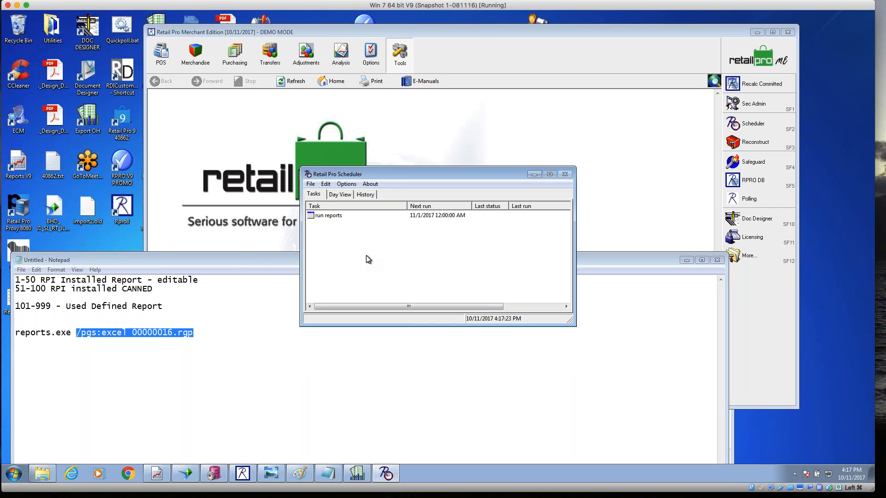
# Step: Check the Scheduler's startup and default-schedule options, and save the schedule as 01.shd in the C:\retail8\Rpro\Sched folder
pyautogui.click(346, 184)
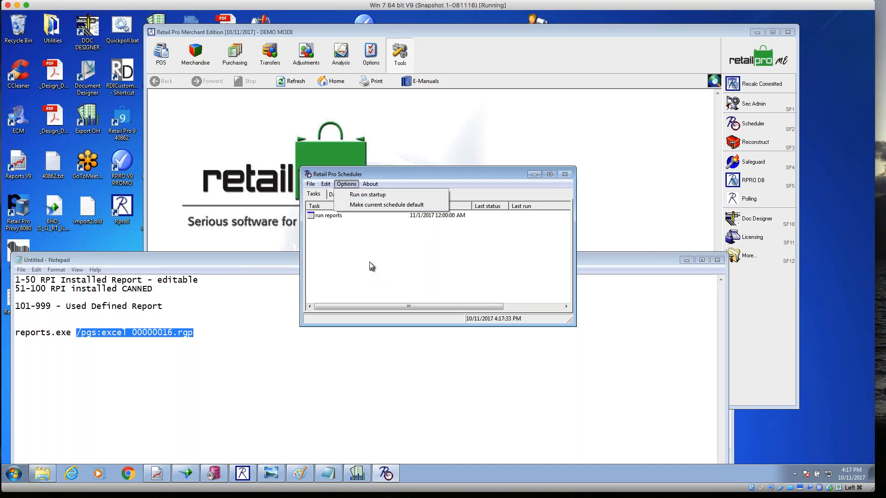
pyautogui.click(369, 239)
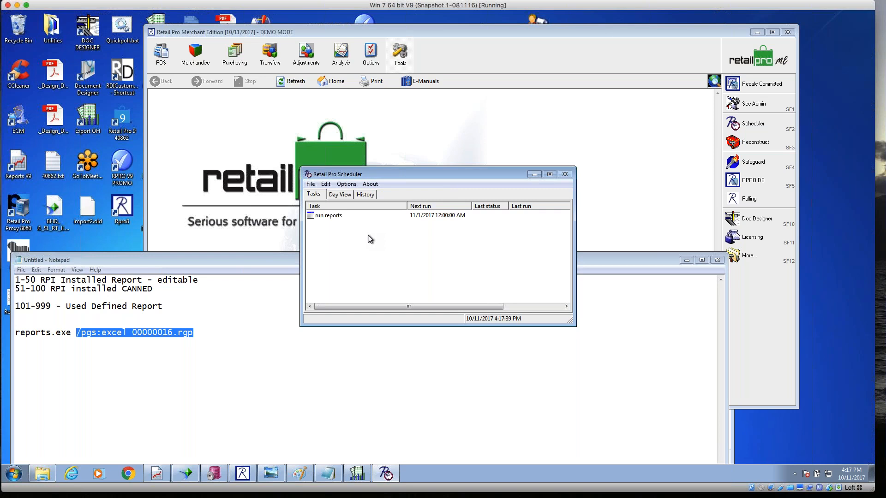
pyautogui.click(310, 184)
pyautogui.click(326, 226)
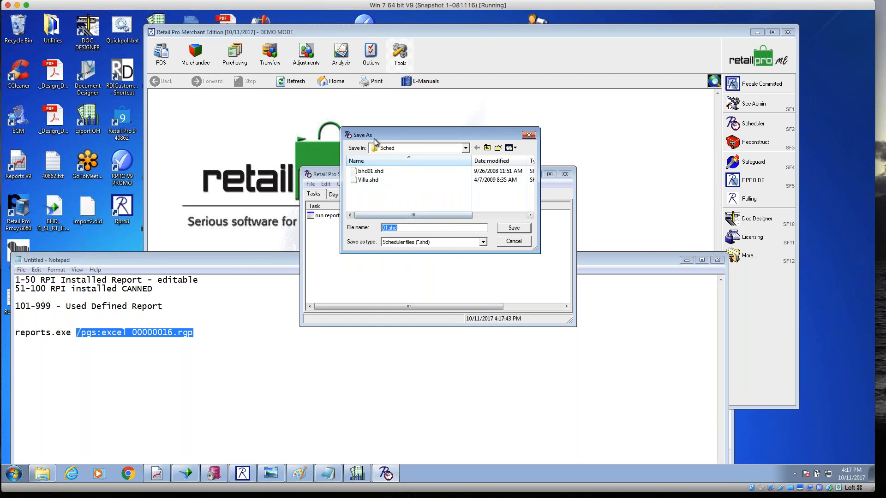
pyautogui.click(392, 149)
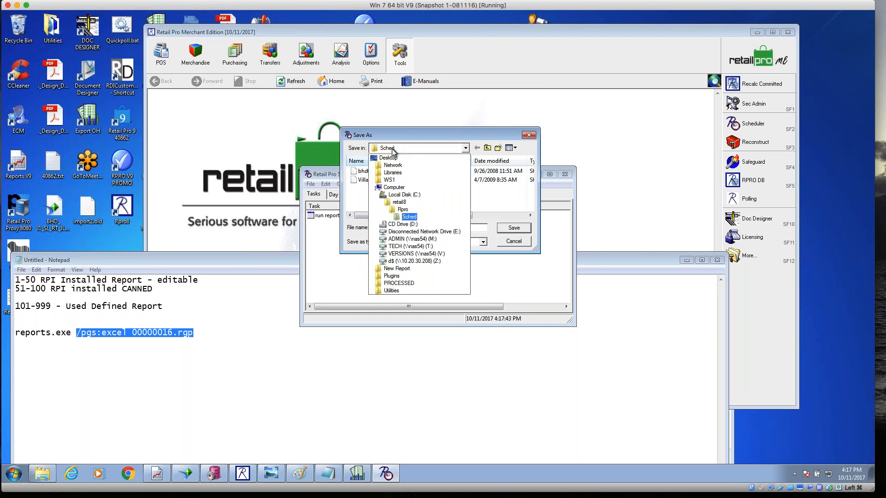
pyautogui.click(405, 217)
pyautogui.click(386, 227)
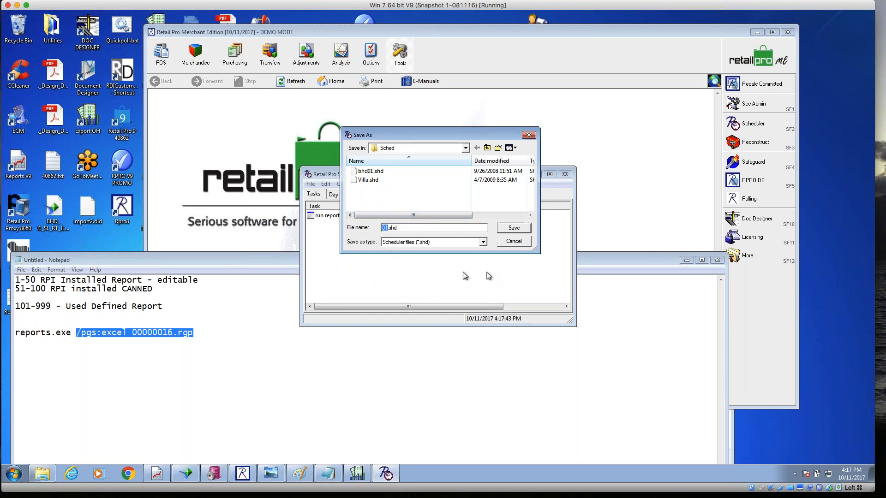
pyautogui.click(522, 231)
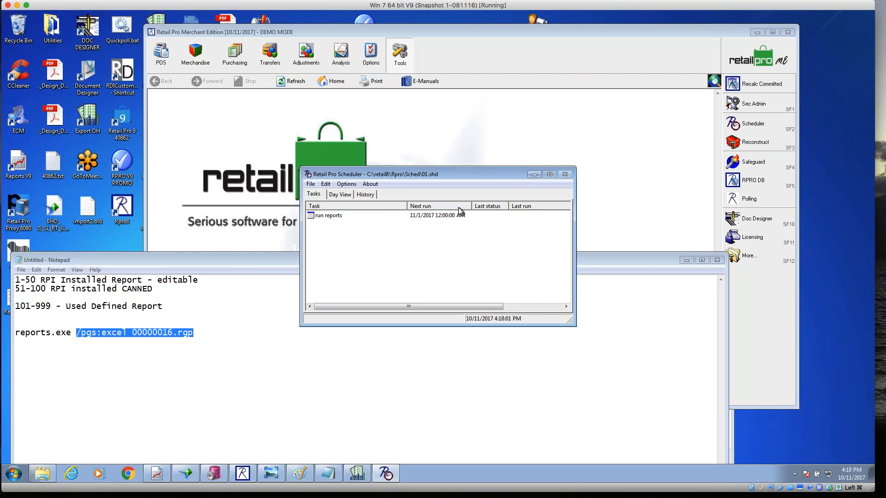
# Step: Search Windows for "task", open Windows Task Scheduler, and bring it in front of the other windows
pyautogui.click(14, 474)
pyautogui.click(59, 451)
pyautogui.write('task')
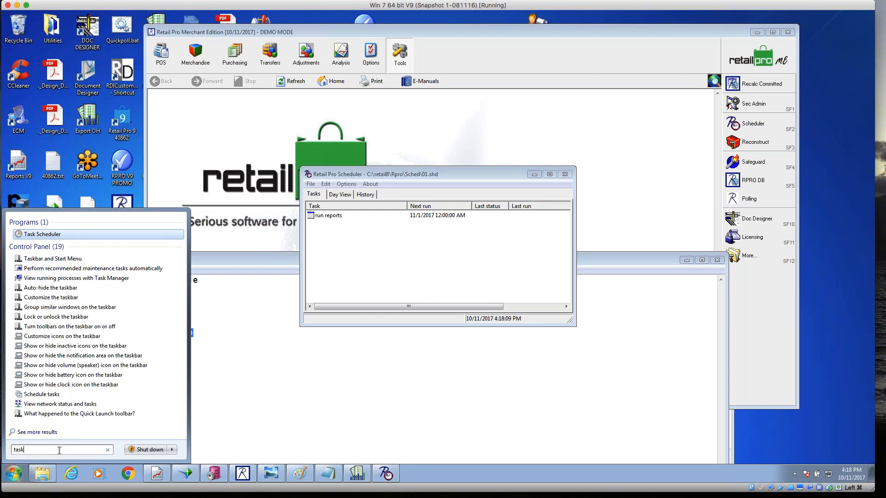
pyautogui.click(93, 234)
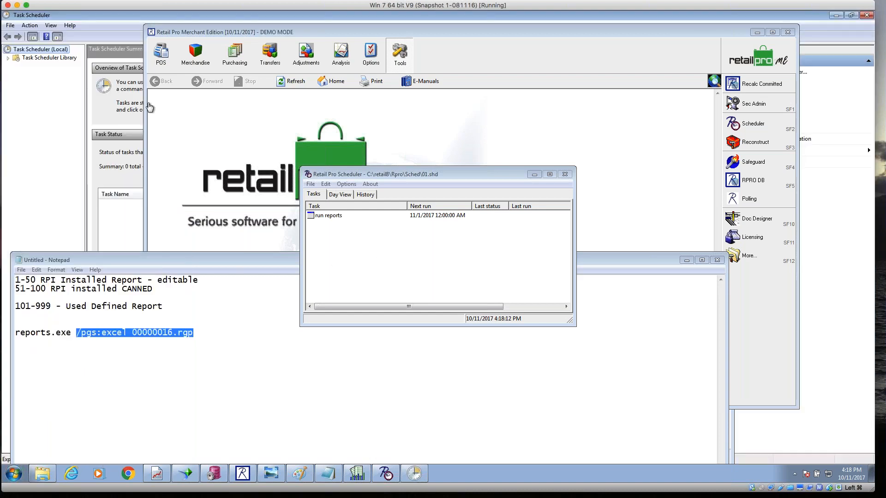
pyautogui.click(757, 32)
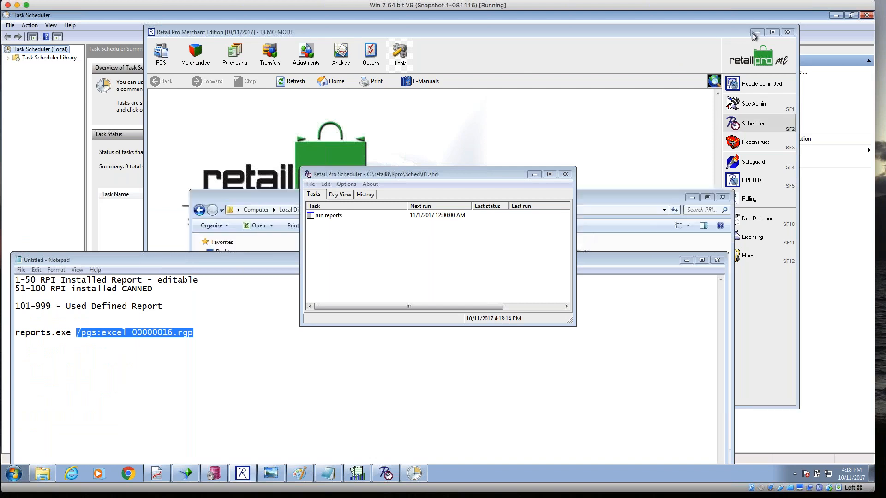
pyautogui.click(325, 17)
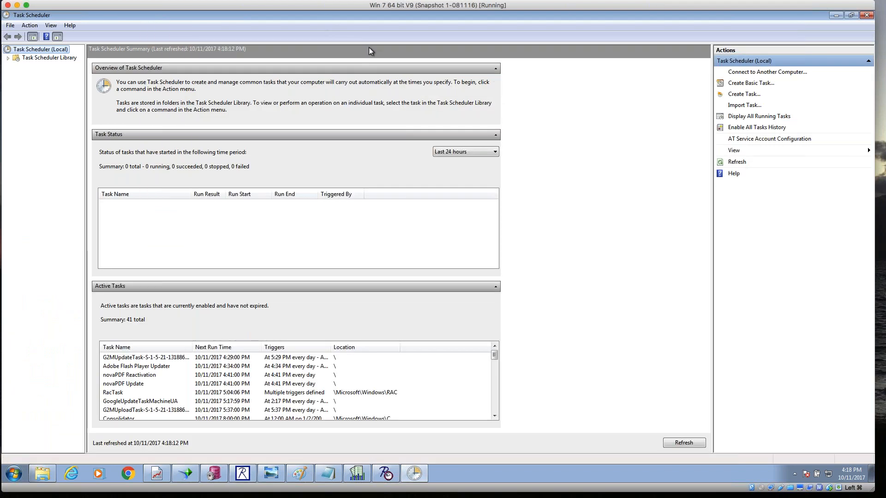
# Step: Expand the Task Scheduler Library and review the tasks in its RetailPro folder, its root tasks and the New Folder command
pyautogui.click(8, 58)
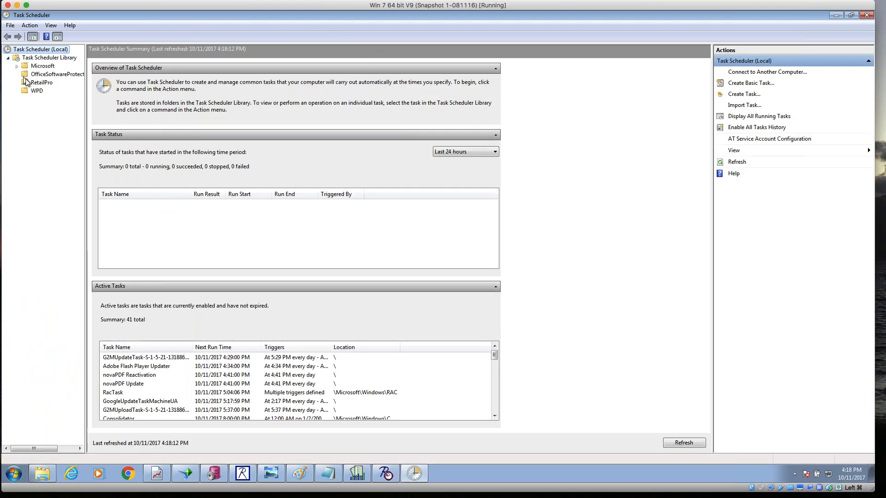
pyautogui.click(47, 83)
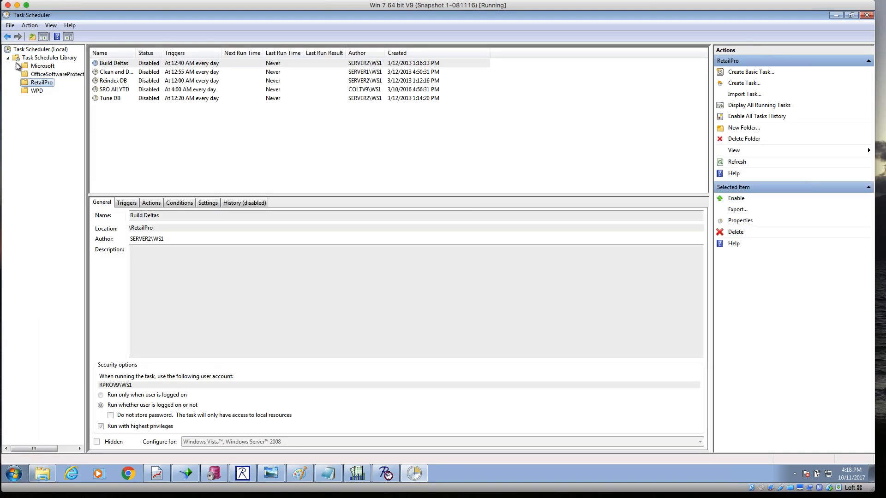
pyautogui.click(33, 59)
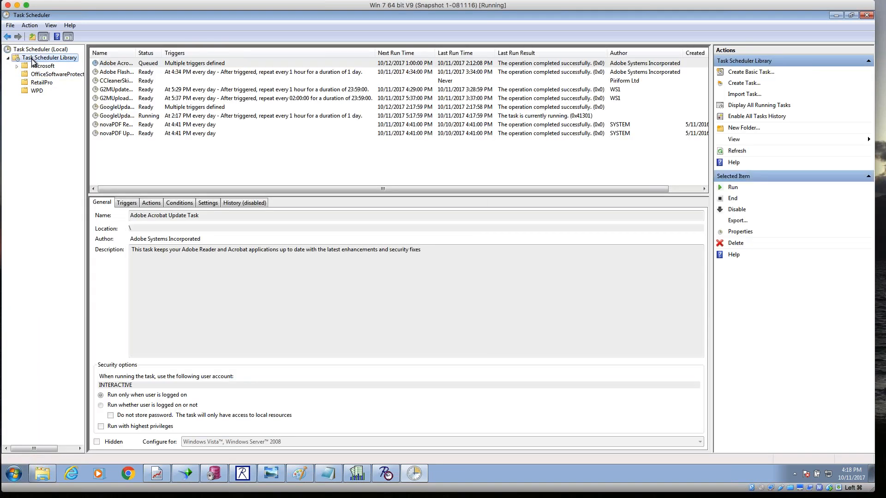
pyautogui.click(29, 26)
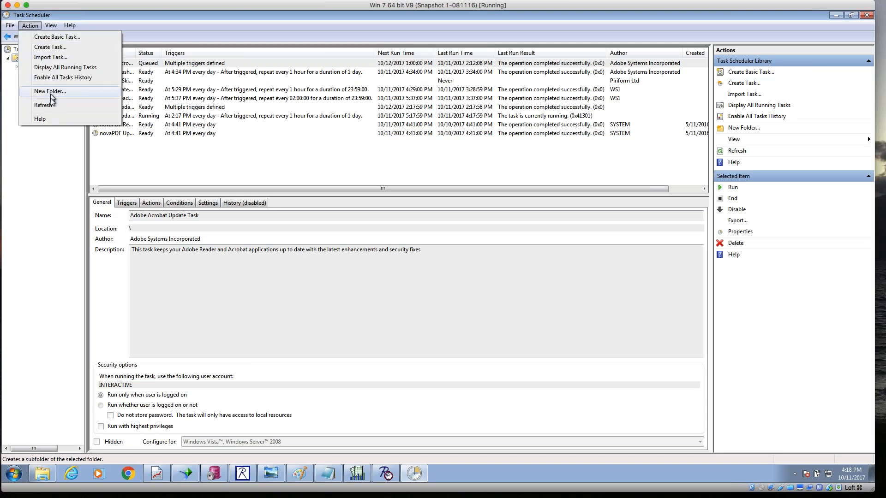
pyautogui.click(60, 139)
# Step: Create a task named run reports in the RetailPro folder, set to run whether user is logged on or not with highest privileges
pyautogui.click(39, 84)
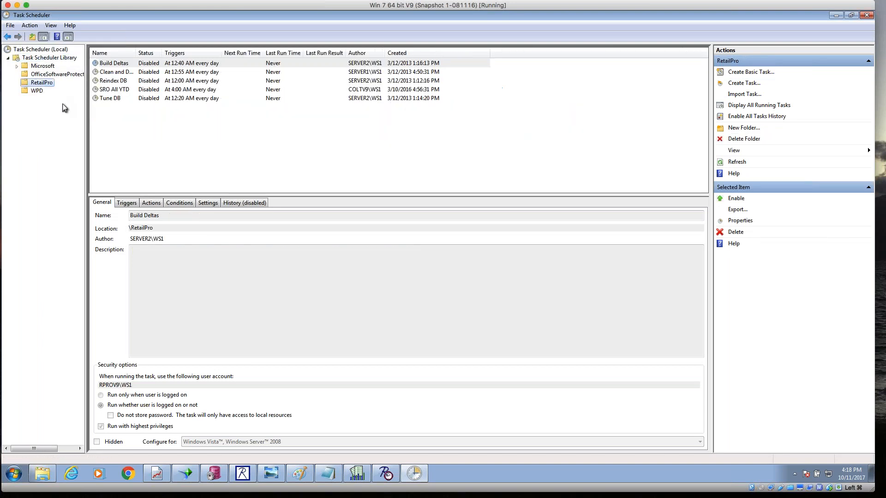
pyautogui.rightClick(163, 135)
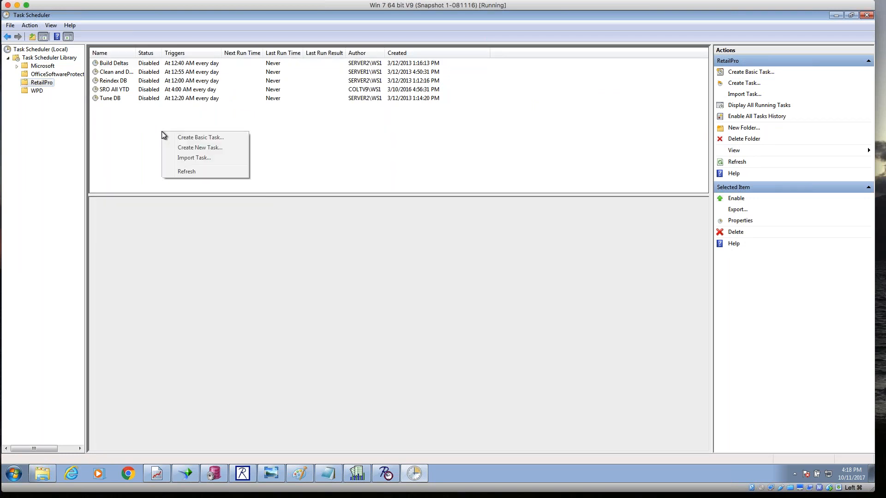
pyautogui.click(198, 148)
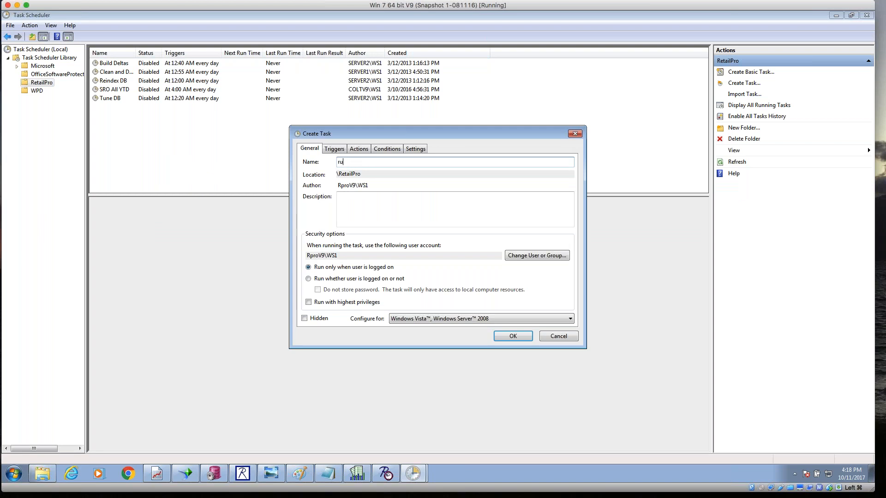
pyautogui.write('run reports')
pyautogui.click(309, 279)
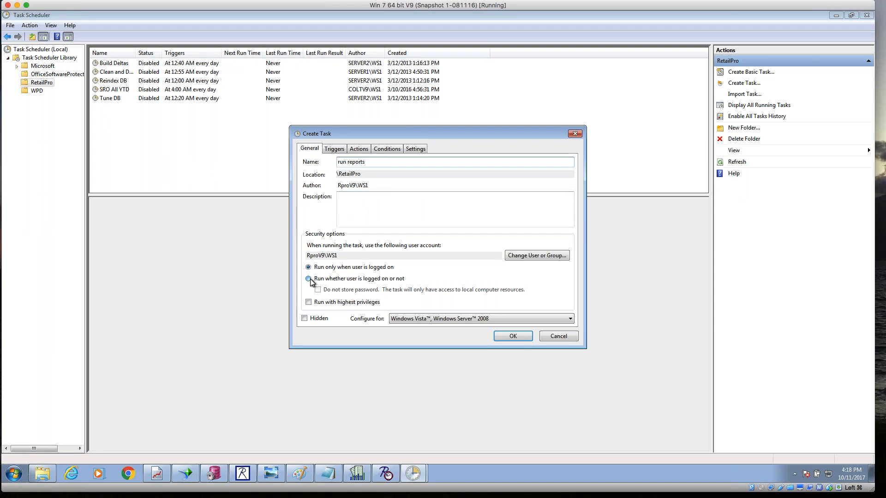
pyautogui.click(309, 302)
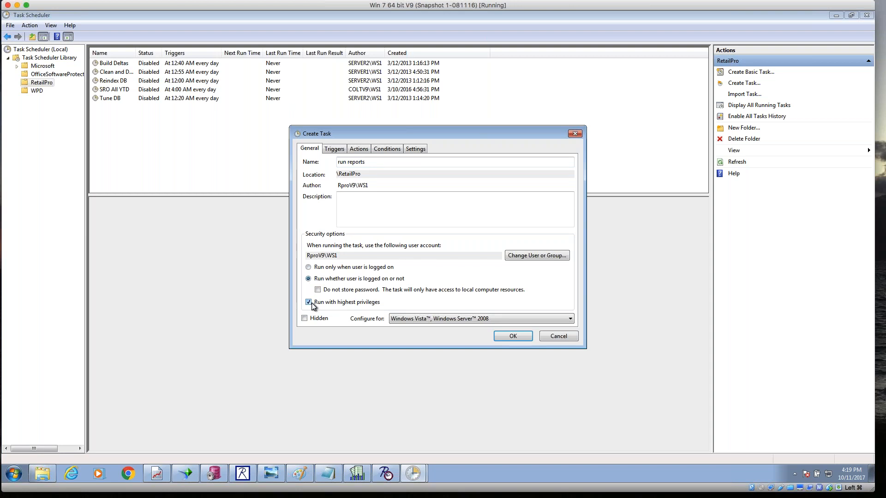
# Step: Add a monthly schedule trigger for the task on day 1, starting 10/11/2017 at 12:00:11 AM
pyautogui.click(334, 152)
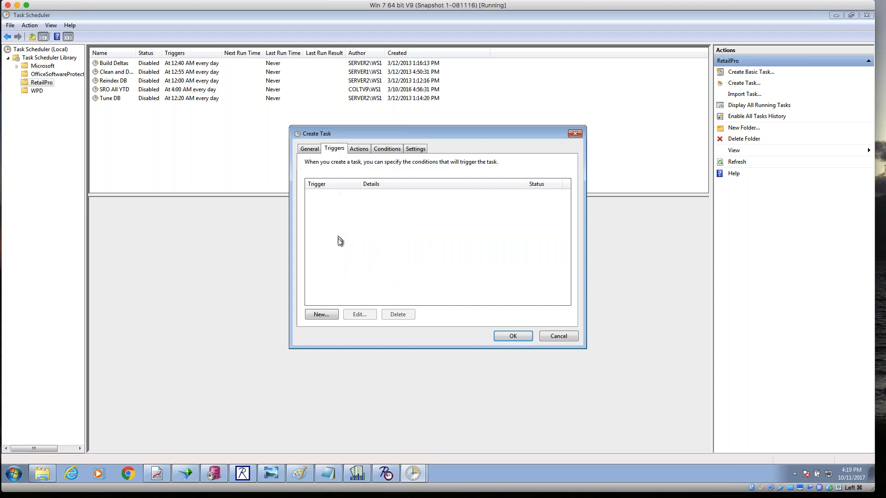
pyautogui.click(324, 317)
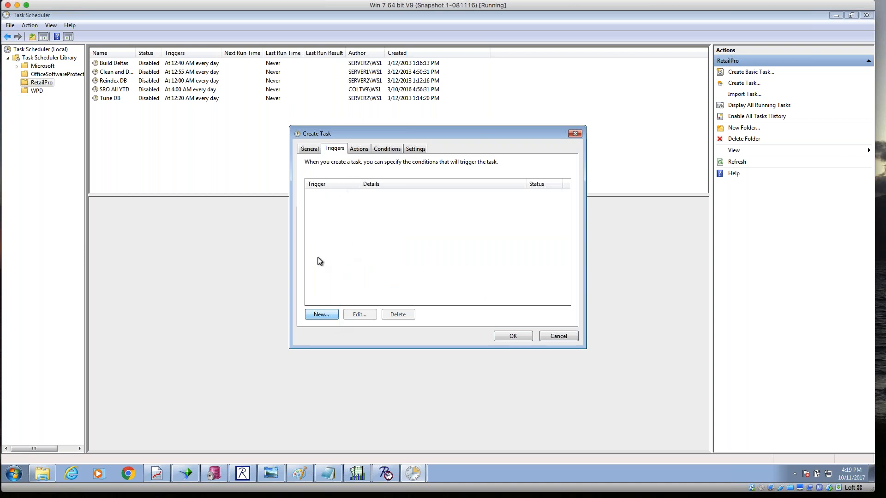
pyautogui.click(319, 318)
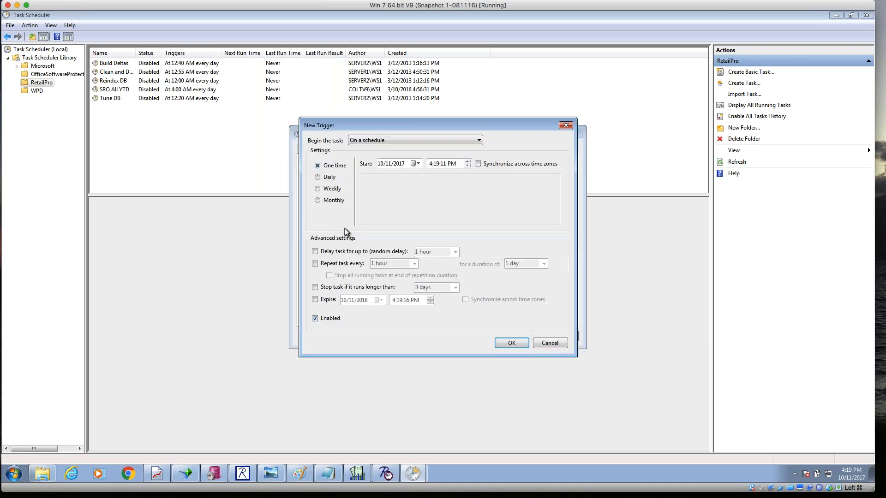
pyautogui.click(329, 177)
pyautogui.click(328, 201)
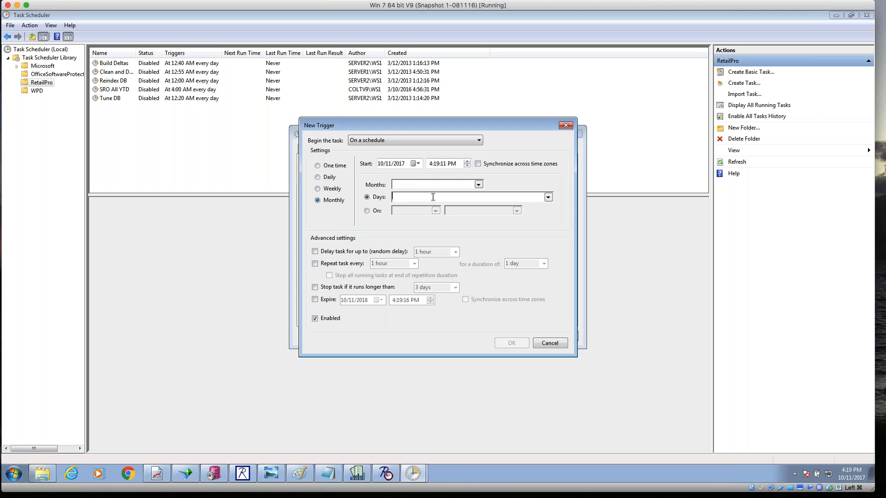
pyautogui.click(548, 197)
pyautogui.click(398, 207)
pyautogui.click(561, 230)
pyautogui.click(431, 164)
pyautogui.write('12')
pyautogui.press('Right')
pyautogui.press('Right')
pyautogui.press('Right')
# Step: Set the trigger to stop the task if it runs longer than 30 minutes
pyautogui.click(315, 288)
pyautogui.click(454, 289)
pyautogui.click(454, 289)
pyautogui.click(430, 297)
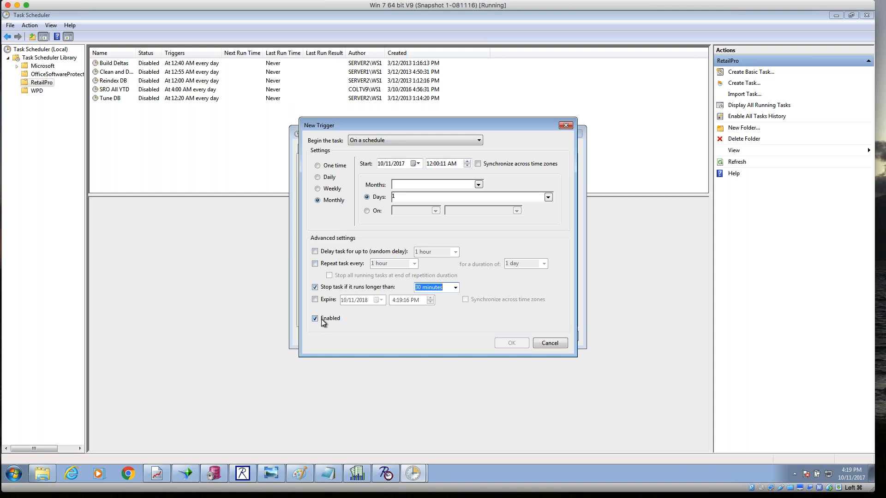
# Step: Review the trigger's start date and its one-time, daily and weekly recurrence options, and return to the monthly schedule
pyautogui.click(340, 202)
pyautogui.click(413, 163)
pyautogui.click(414, 164)
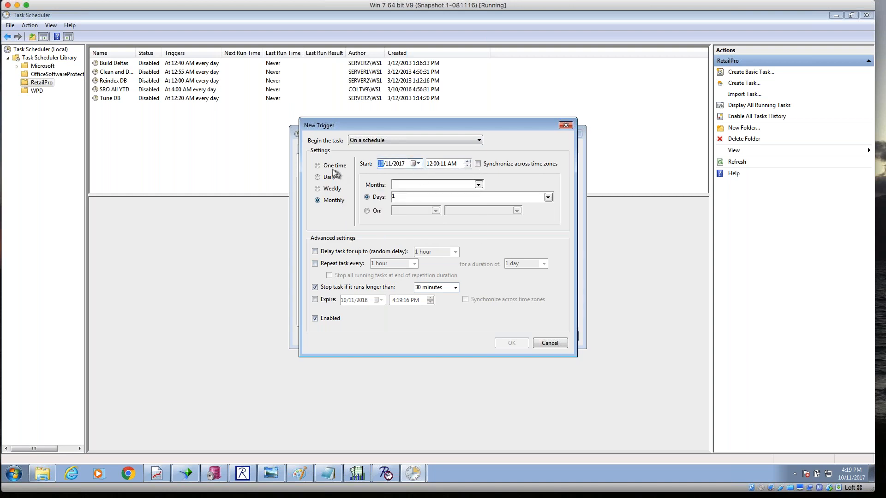
pyautogui.click(318, 166)
pyautogui.click(320, 179)
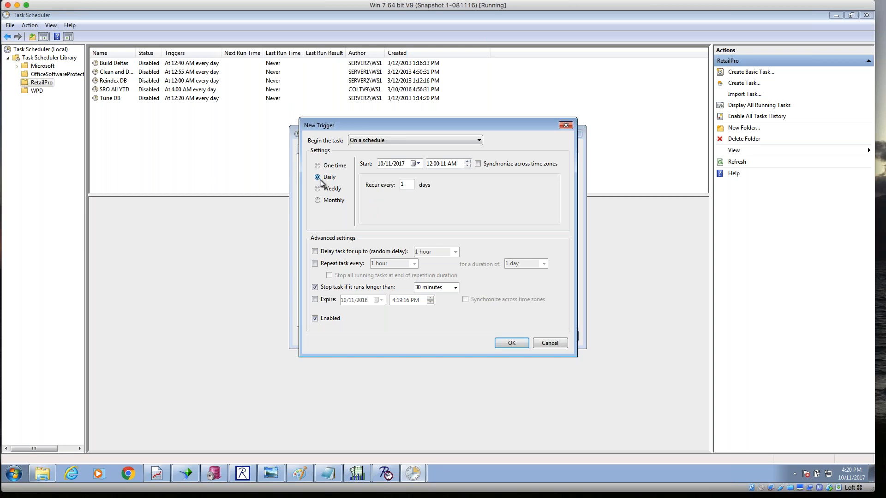
pyautogui.click(318, 188)
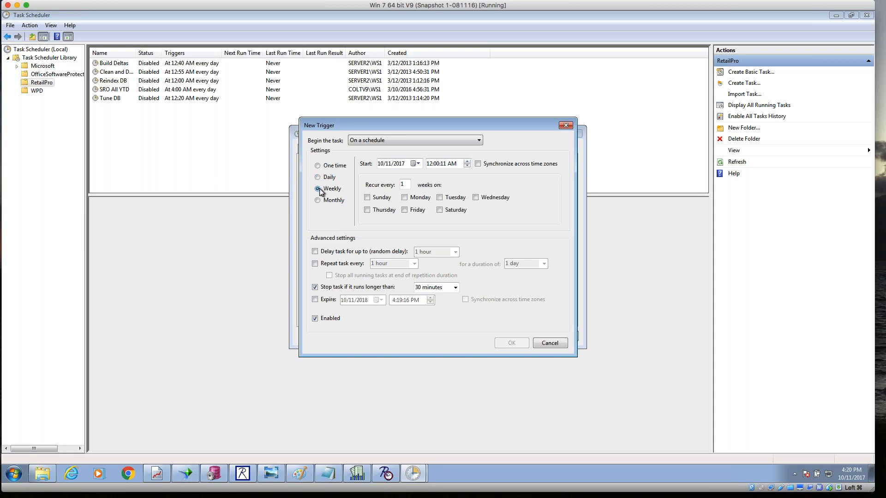
pyautogui.click(318, 201)
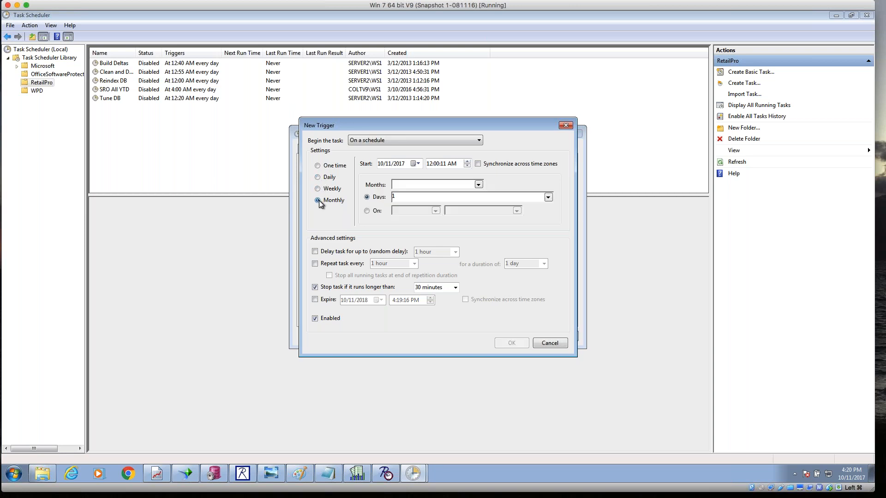
# Step: Select all months for the monthly trigger and save the trigger
pyautogui.click(478, 184)
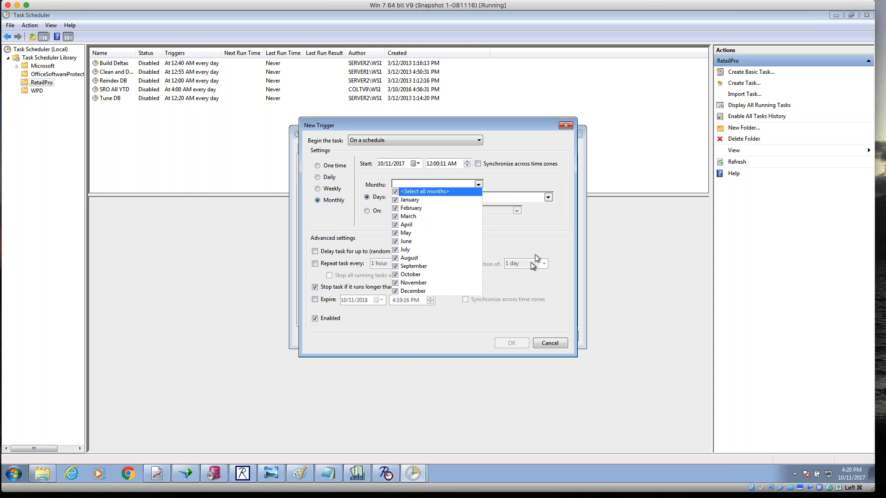
pyautogui.click(430, 194)
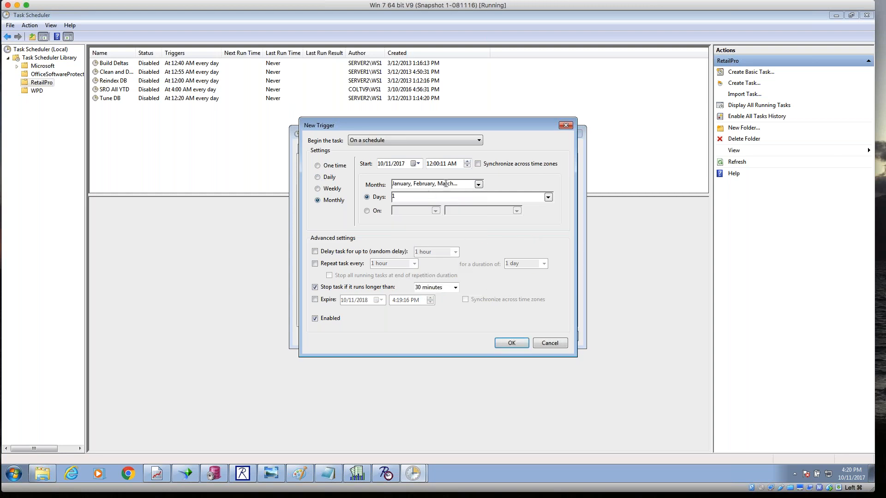
pyautogui.click(512, 344)
# Step: Start a new program action for the task and check the reports.exe command line noted in Notepad
pyautogui.click(359, 149)
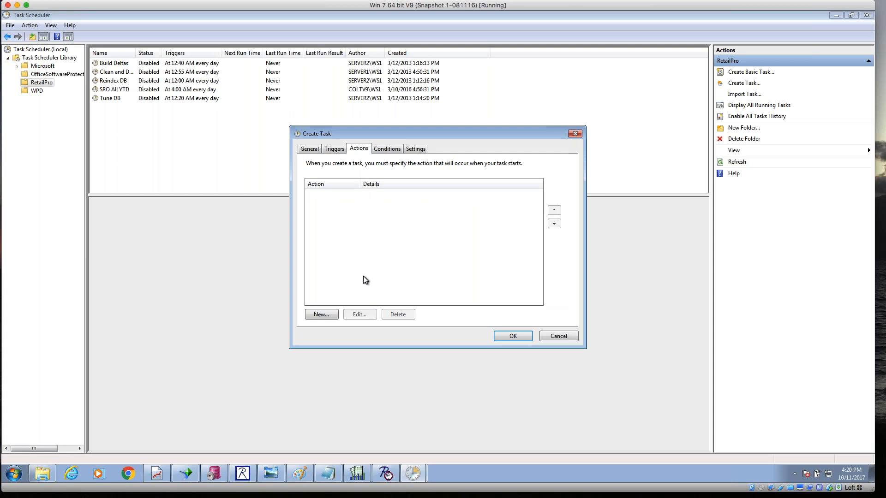
pyautogui.click(334, 315)
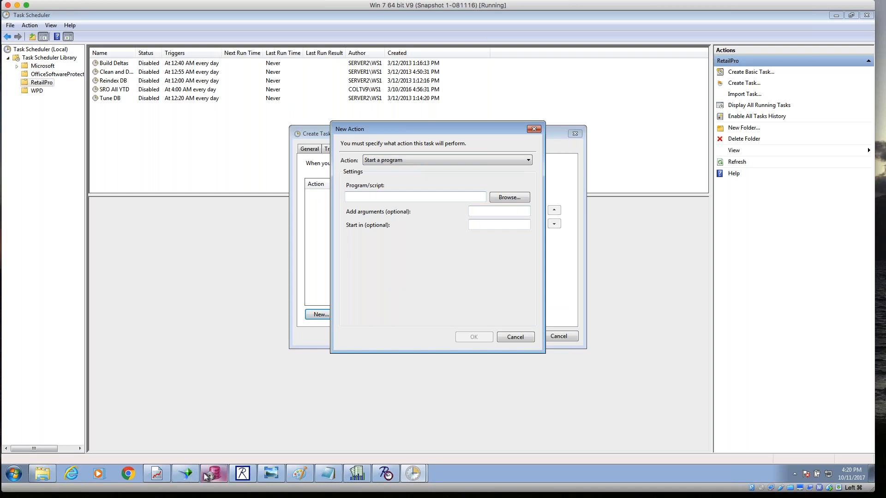
pyautogui.click(330, 474)
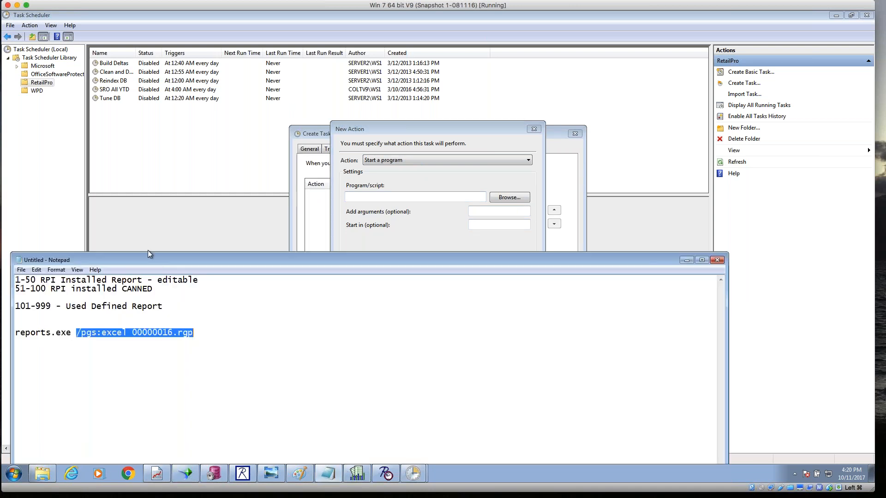
pyautogui.click(443, 197)
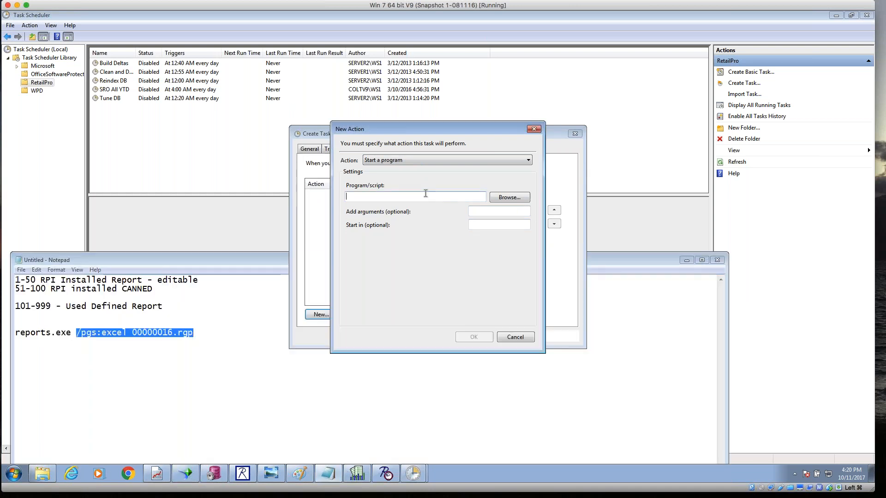
# Step: Choose Reports.exe from the C:\retail8\Rpro folder as the program the action starts
pyautogui.click(509, 197)
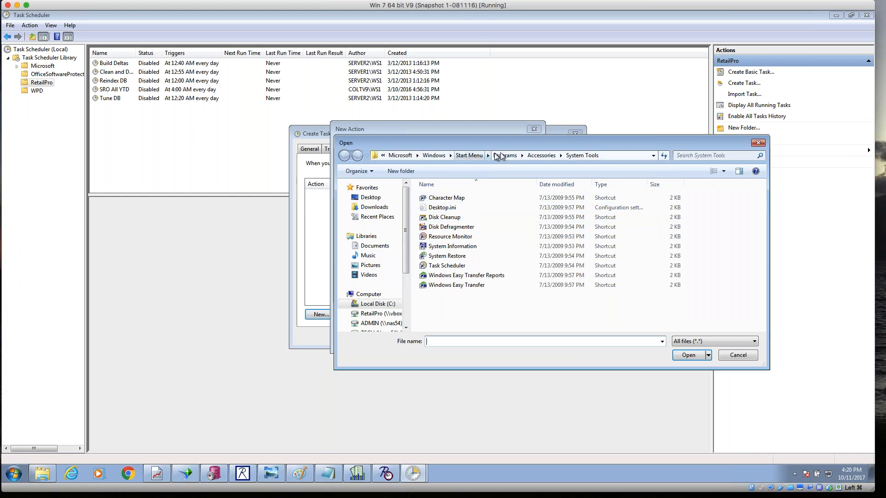
pyautogui.click(400, 155)
pyautogui.click(412, 156)
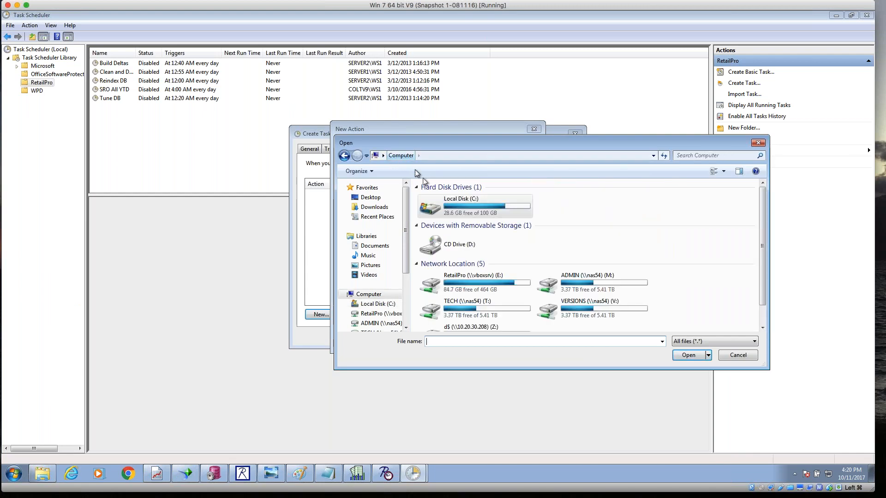
pyautogui.doubleClick(468, 218)
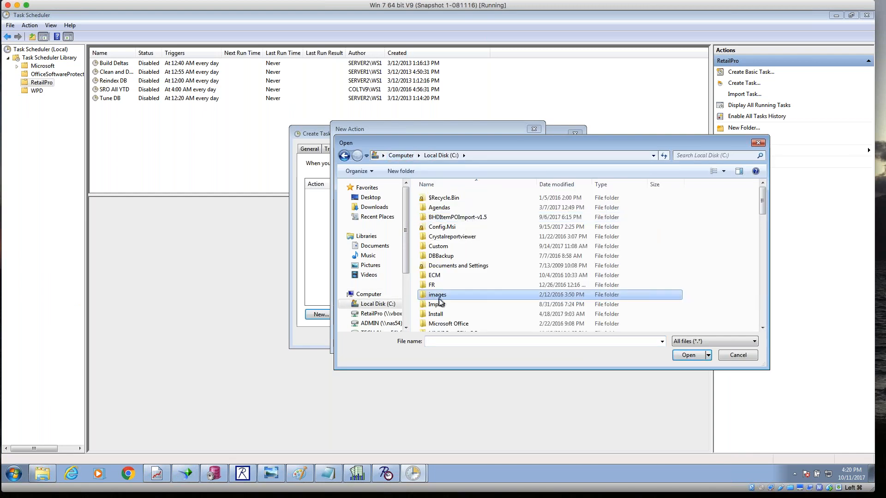
pyautogui.scroll(-4, 445, 296)
pyautogui.scroll(-5, 446, 296)
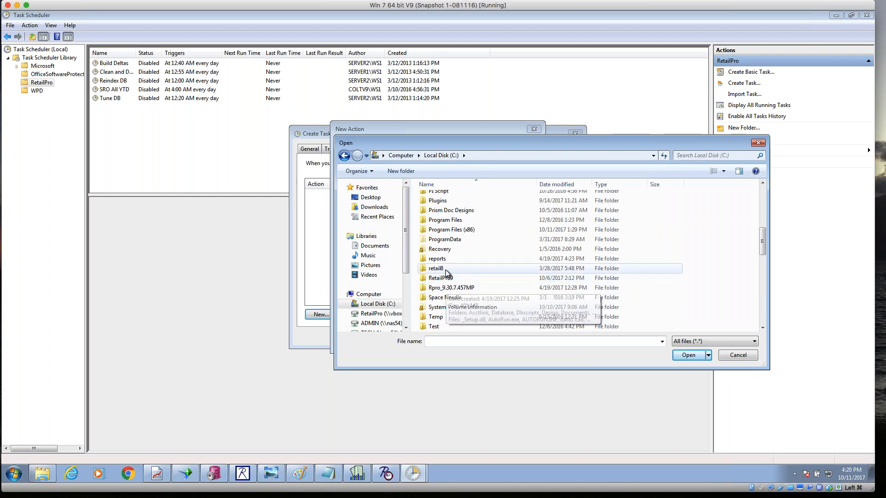
pyautogui.doubleClick(446, 272)
pyautogui.doubleClick(444, 304)
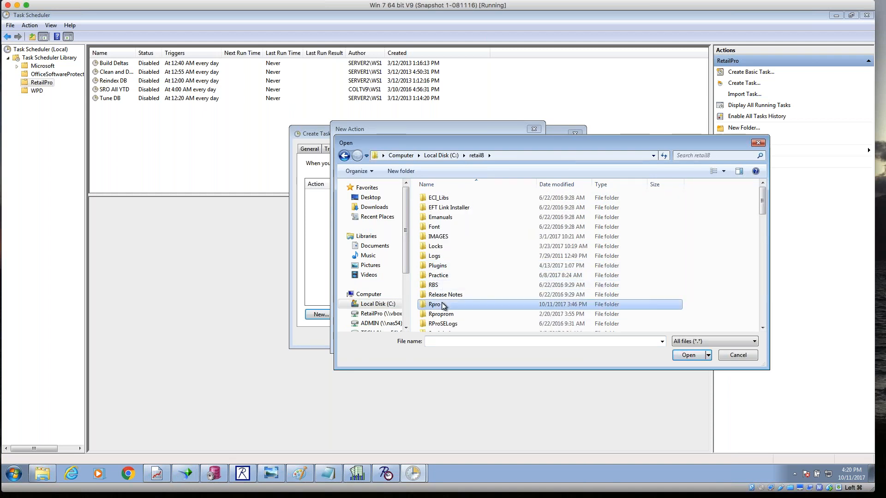
pyautogui.write('rep')
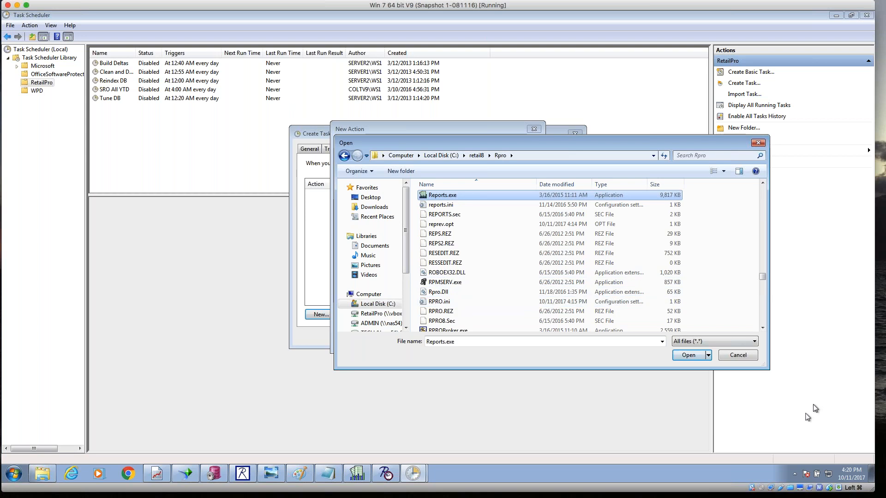
pyautogui.click(688, 356)
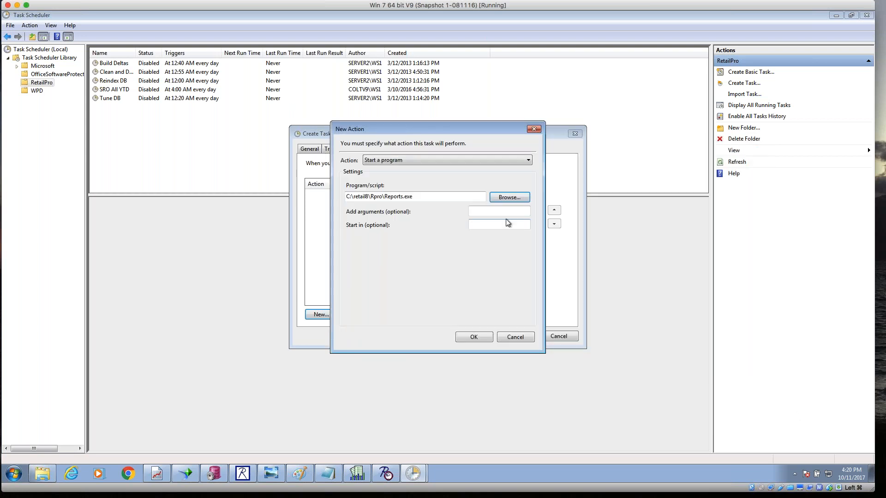
# Step: Copy the arguments /pgs:excel 00000016.rgp from Notepad into the action's arguments and save the action
pyautogui.click(330, 475)
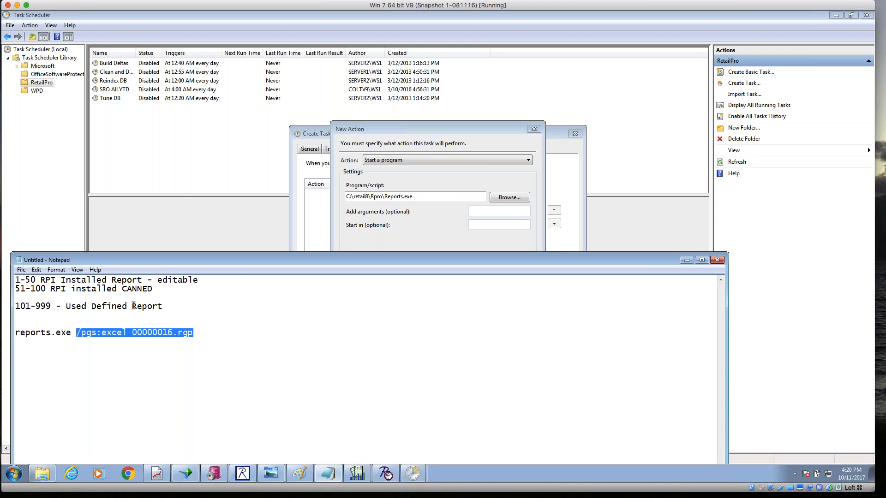
pyautogui.rightClick(150, 335)
pyautogui.click(184, 366)
pyautogui.click(481, 212)
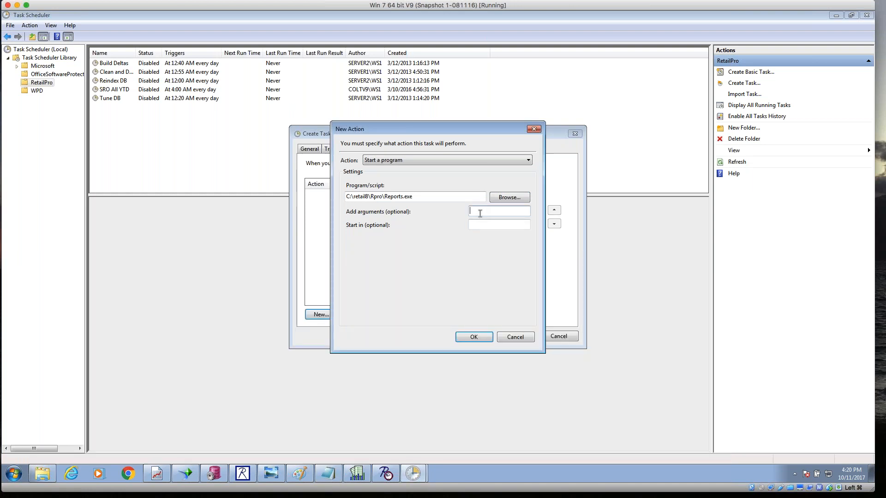
pyautogui.rightClick(480, 213)
pyautogui.click(499, 252)
pyautogui.click(472, 338)
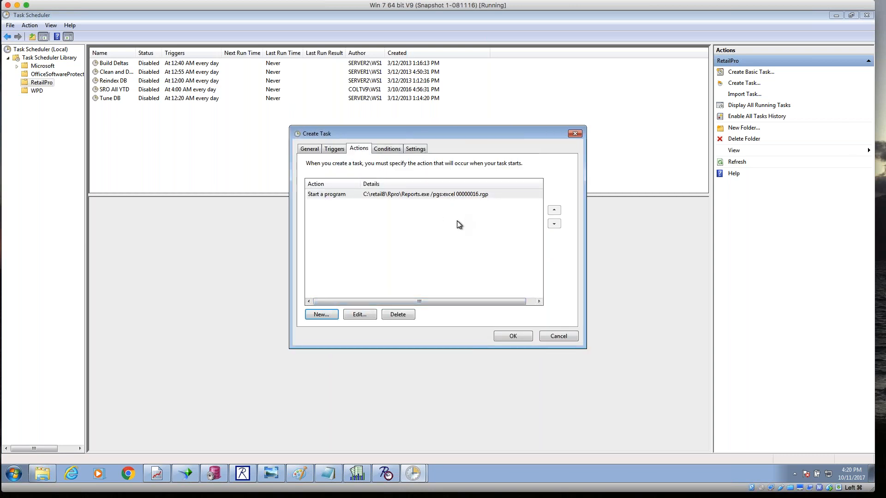
# Step: Save the run reports task by entering the account password, and disable the task in the RetailPro folder
pyautogui.click(517, 337)
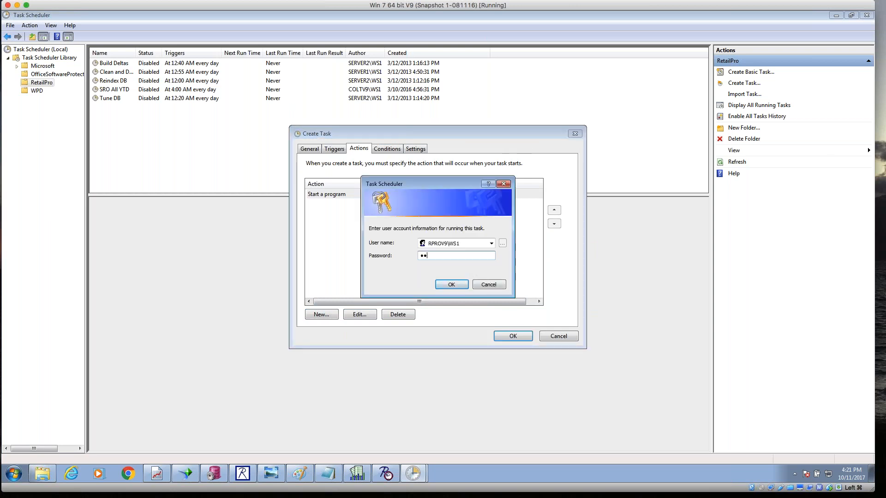
pyautogui.press('Return')
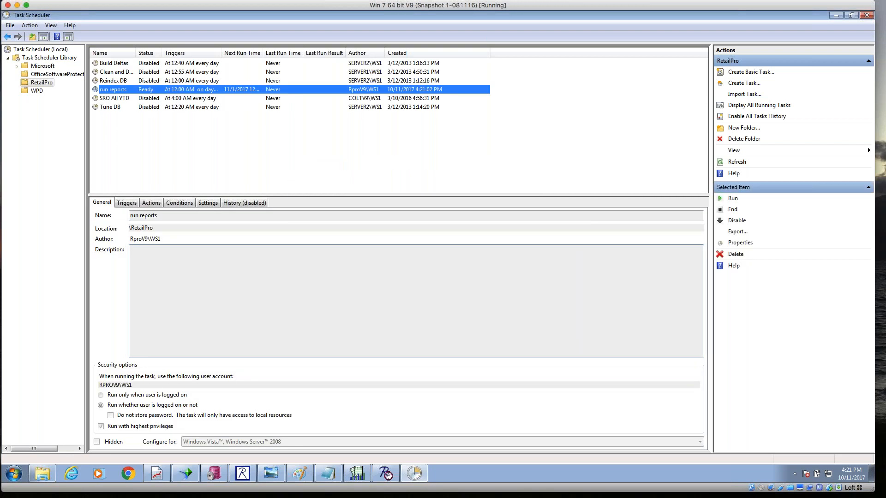
pyautogui.rightClick(162, 91)
pyautogui.click(187, 113)
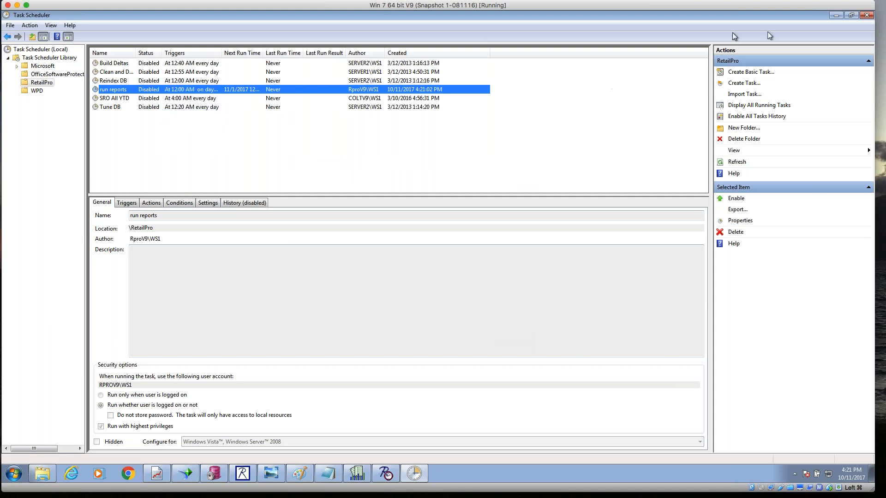
# Step: Close Task Scheduler, check the hidden notification icons, and switch to the Reports.JPG outline in Windows Photo Viewer
pyautogui.click(867, 15)
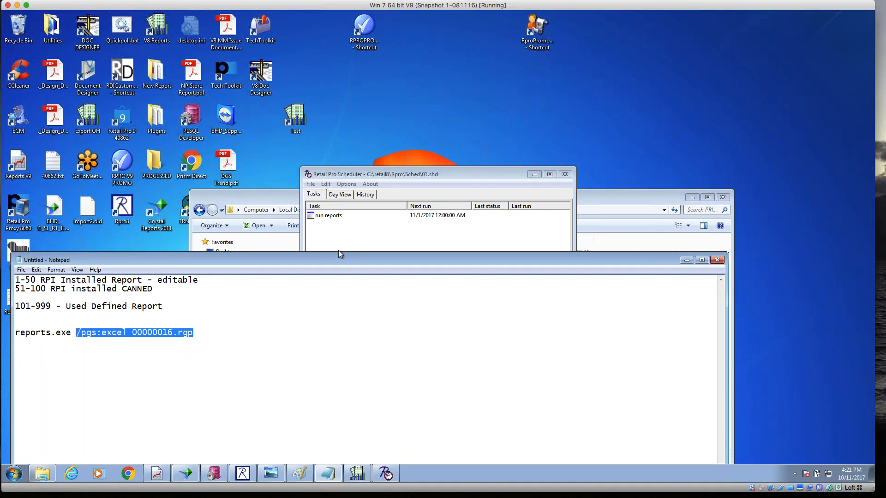
pyautogui.click(795, 474)
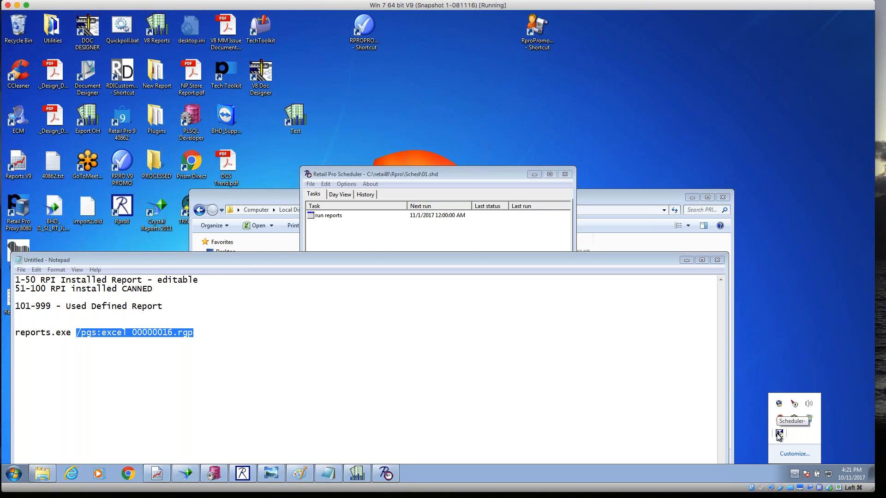
pyautogui.click(301, 259)
pyautogui.moveTo(301, 260); pyautogui.dragTo(321, 164)
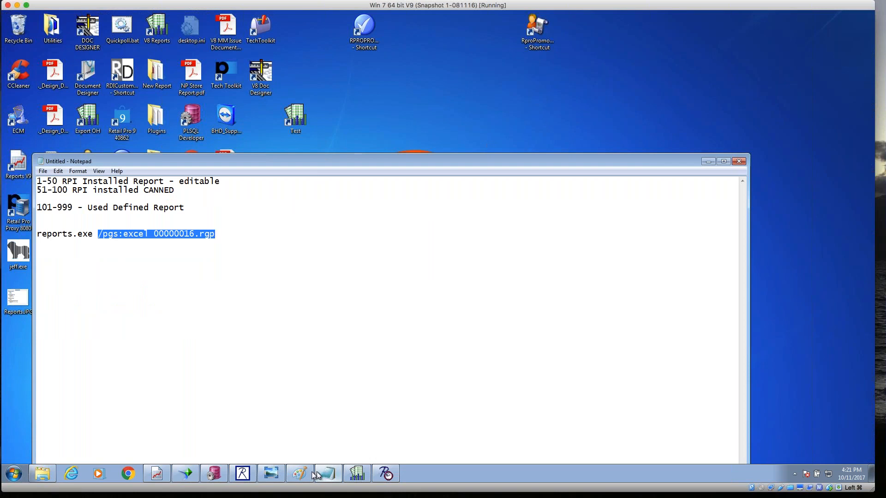
pyautogui.click(277, 474)
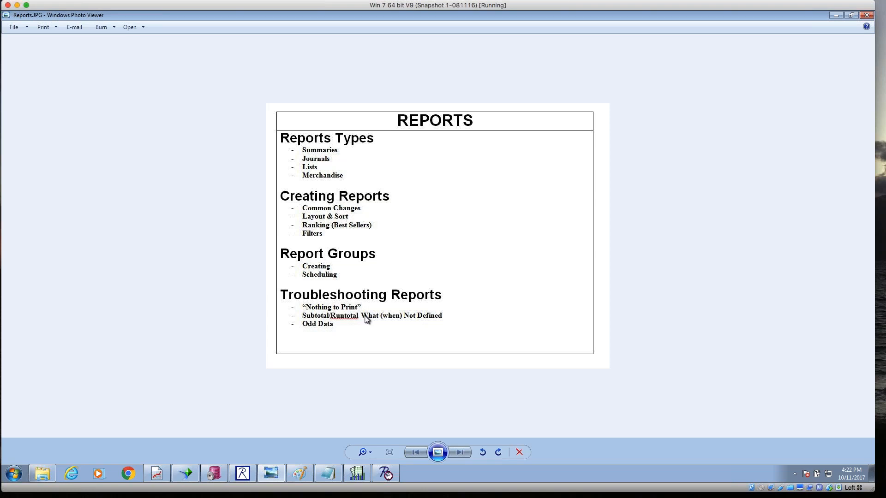
# Step: Switch to Retail Pro Reports, open the summary report SALES: Item Summary for editing and show its totals settings
pyautogui.click(396, 472)
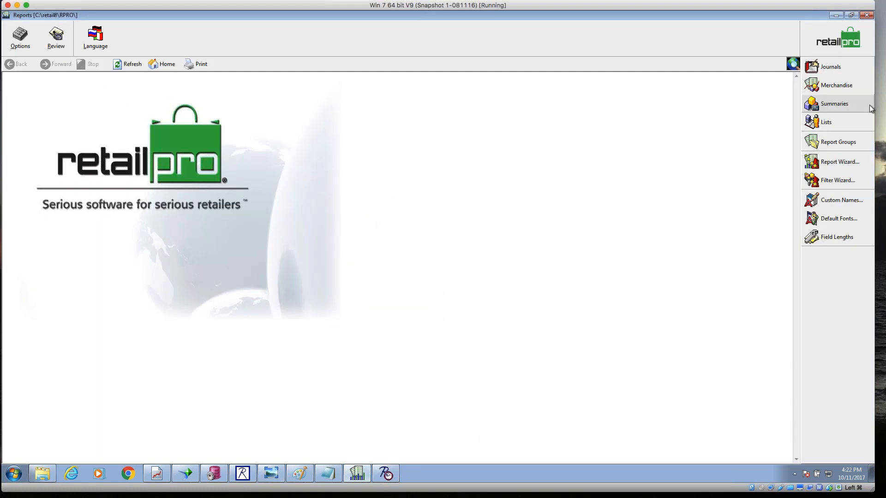
pyautogui.click(838, 103)
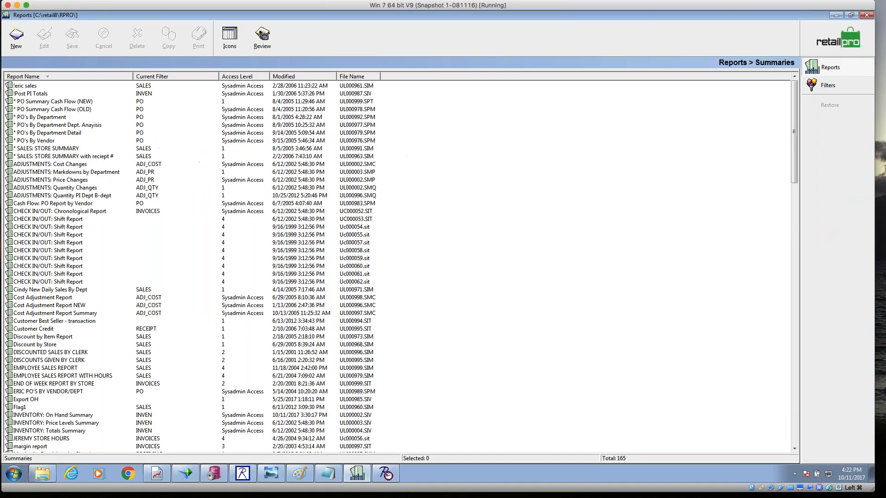
pyautogui.scroll(-20, 49, 401)
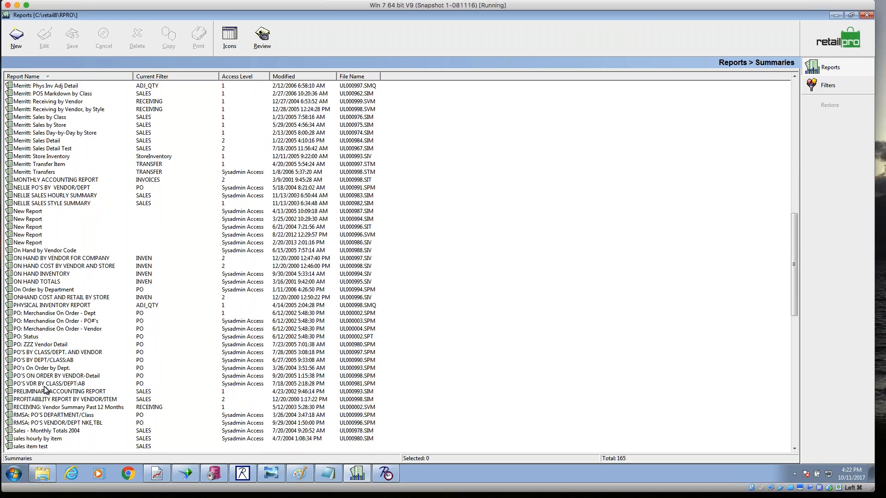
pyautogui.scroll(-3, 46, 390)
pyautogui.scroll(-6, 52, 411)
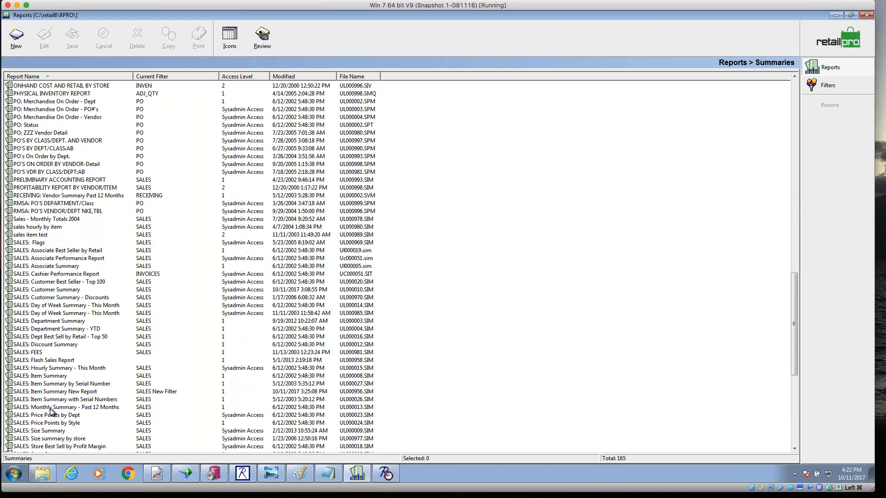
pyautogui.click(51, 377)
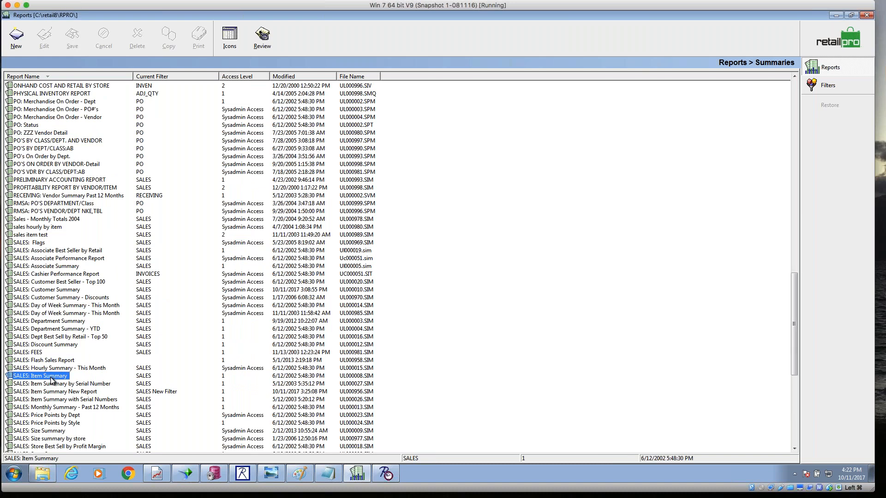
pyautogui.doubleClick(51, 379)
pyautogui.click(574, 353)
pyautogui.click(45, 36)
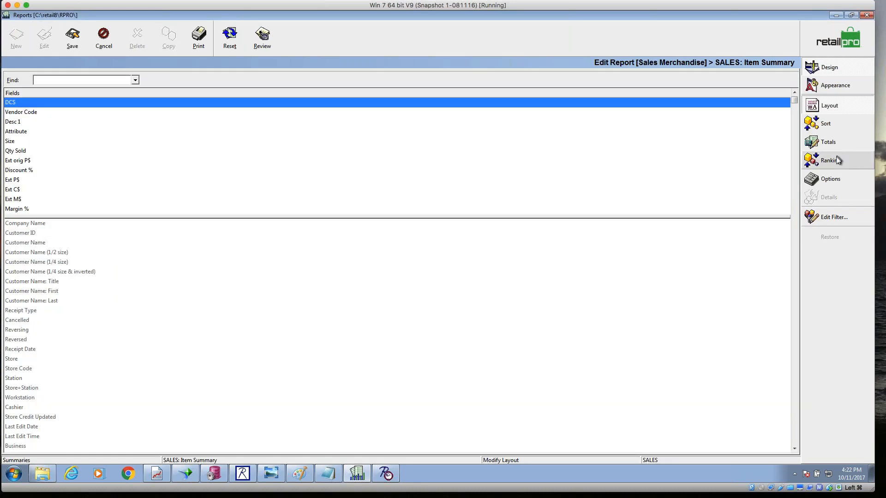
pyautogui.click(833, 143)
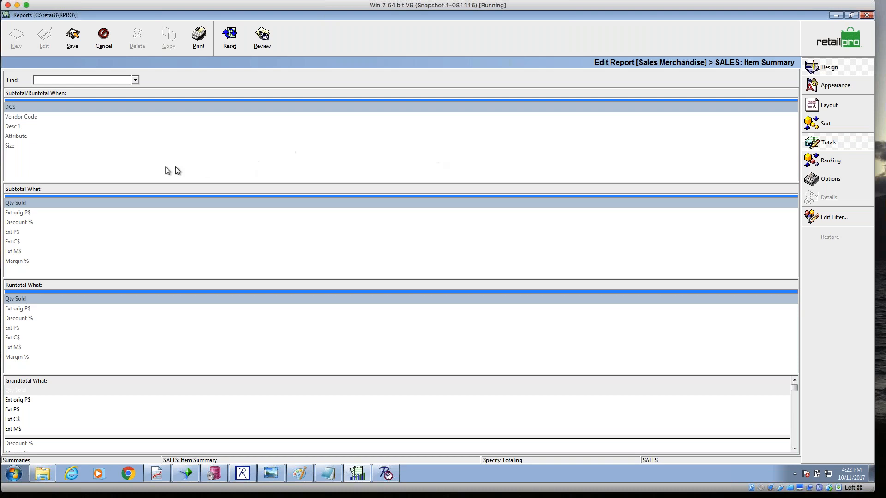
# Step: Add DCS as the Subtotal/Runtotal When field without any Subtotal What fields, and try running the report
pyautogui.click(51, 109)
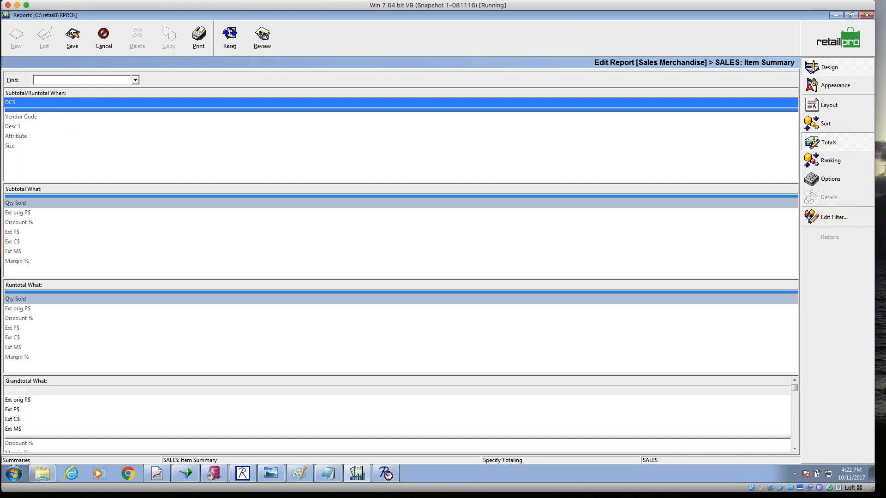
pyautogui.click(12, 206)
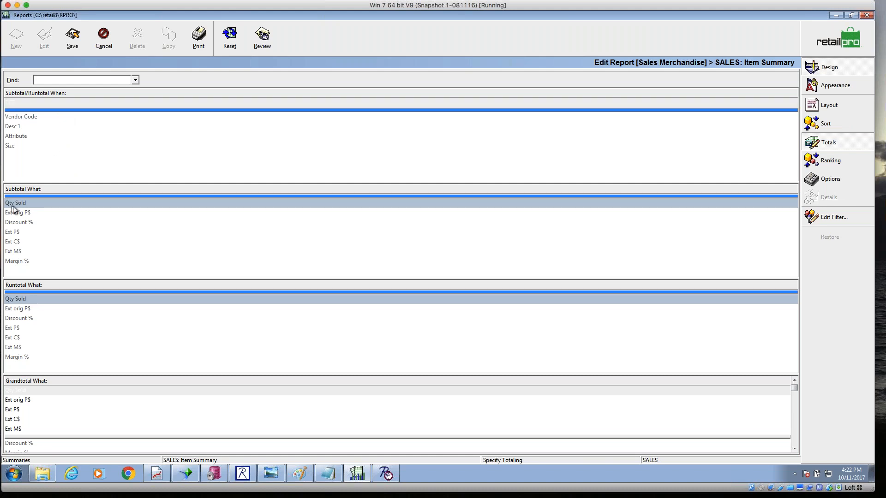
pyautogui.click(198, 49)
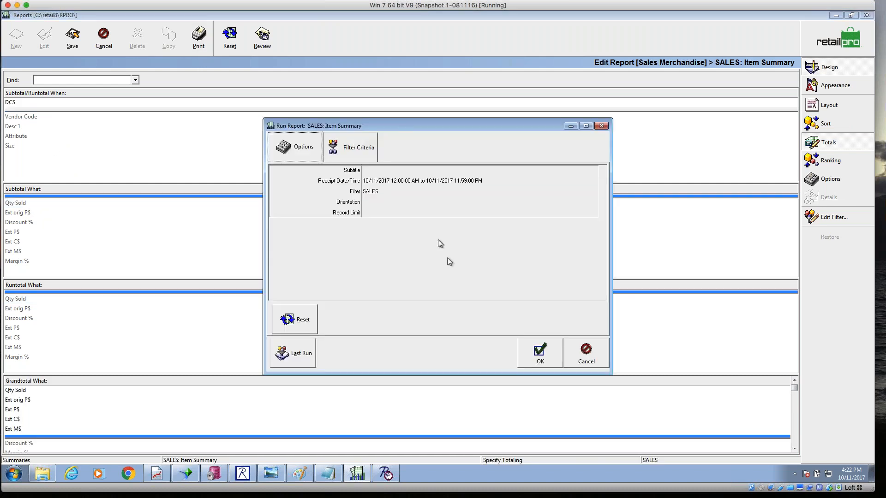
pyautogui.click(534, 355)
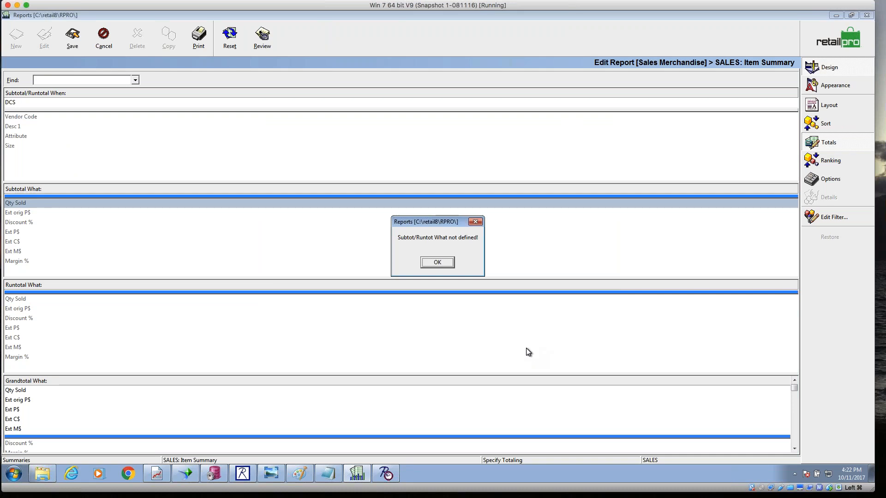
pyautogui.click(430, 263)
# Step: Remove DCS from Subtotal/Runtotal When, include Qty Sold through Margin % as Subtotal What fields, and try running the report
pyautogui.click(67, 106)
pyautogui.moveTo(65, 197); pyautogui.dragTo(76, 271)
pyautogui.click(198, 36)
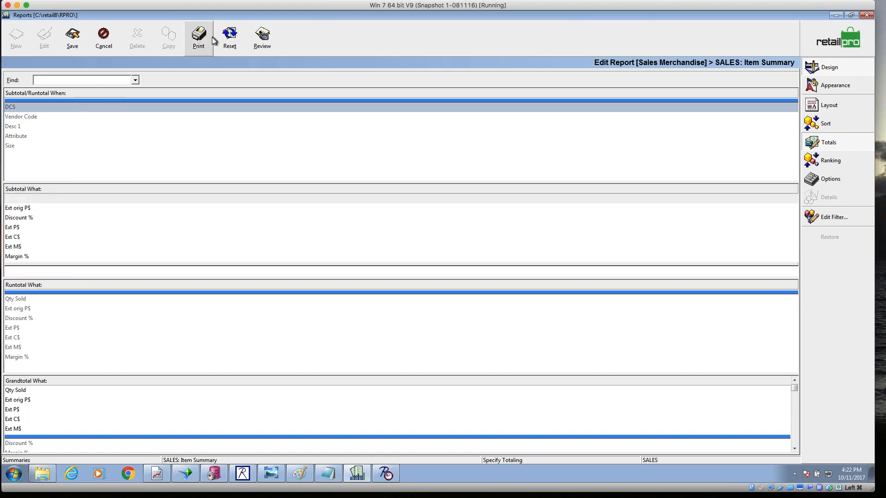
pyautogui.click(538, 348)
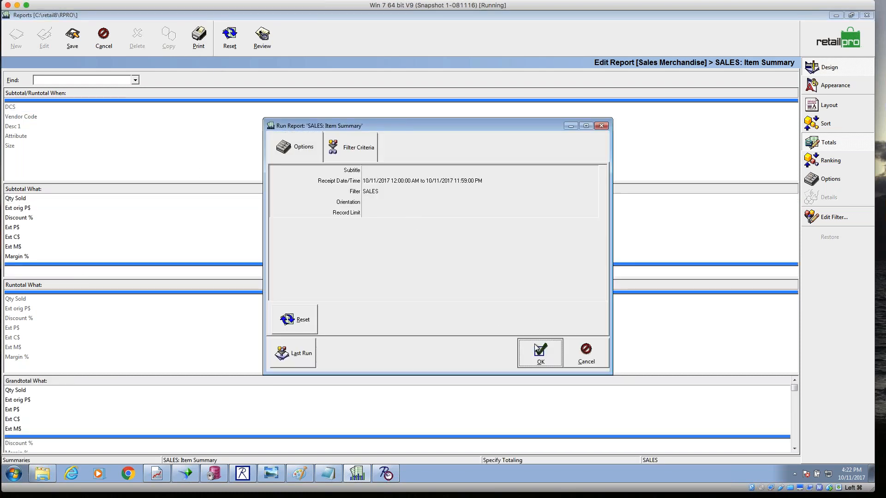
pyautogui.click(437, 263)
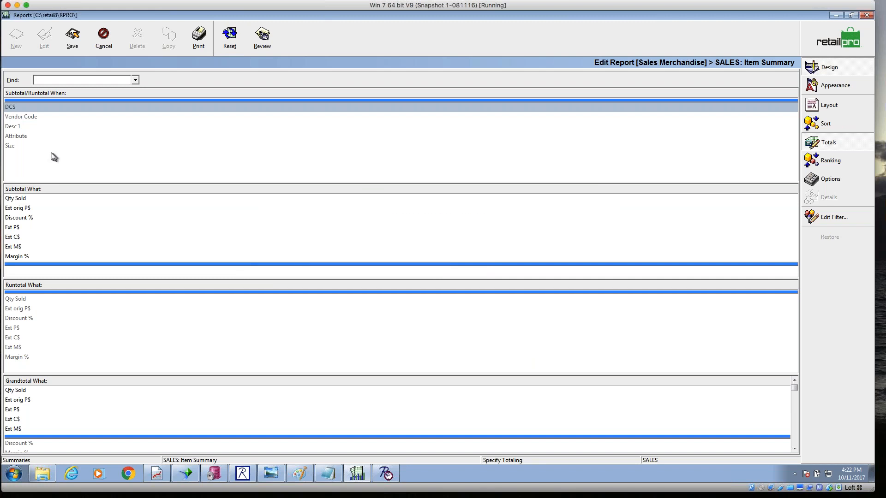
# Step: Restore DCS as the Subtotal/Runtotal When field and go through the Subtotal What fields from Qty Sold to Ext M$
pyautogui.doubleClick(49, 109)
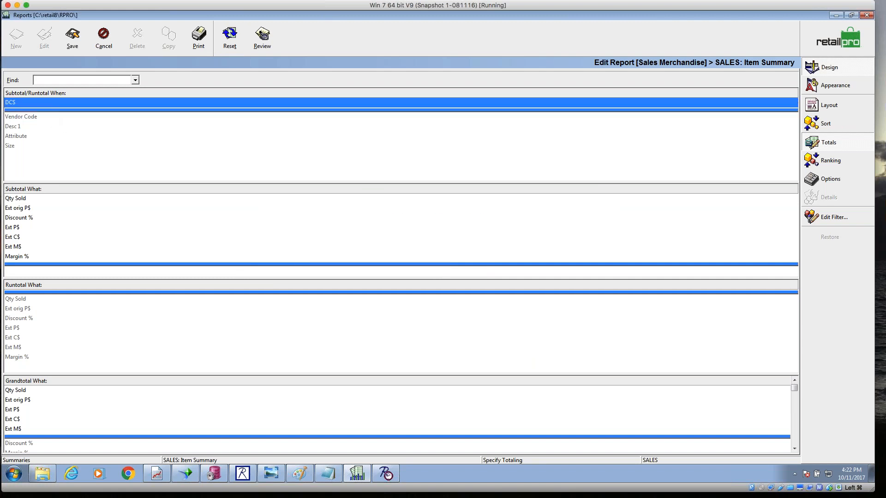
pyautogui.click(25, 209)
pyautogui.click(13, 321)
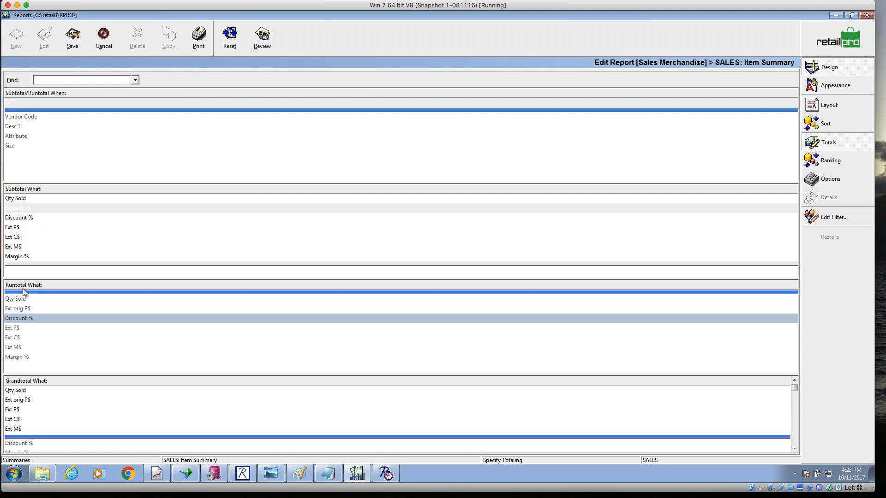
pyautogui.click(29, 104)
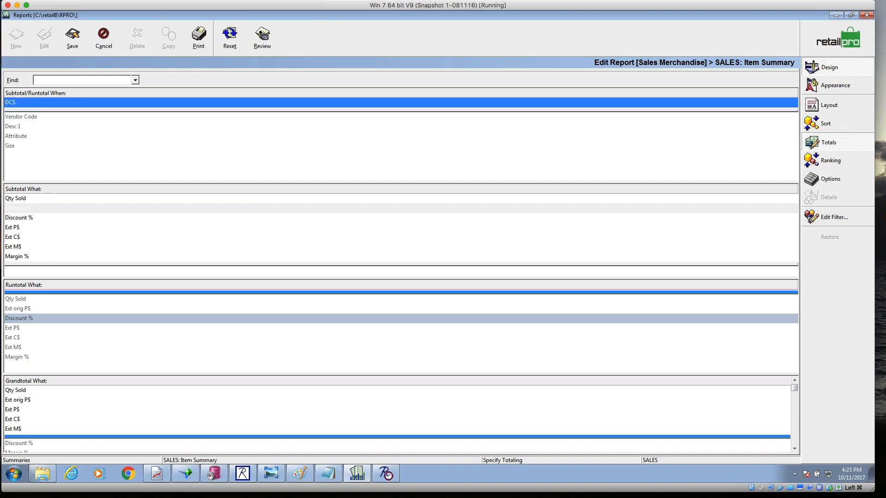
pyautogui.click(19, 200)
pyautogui.click(19, 211)
pyautogui.click(18, 221)
pyautogui.click(17, 230)
pyautogui.click(19, 249)
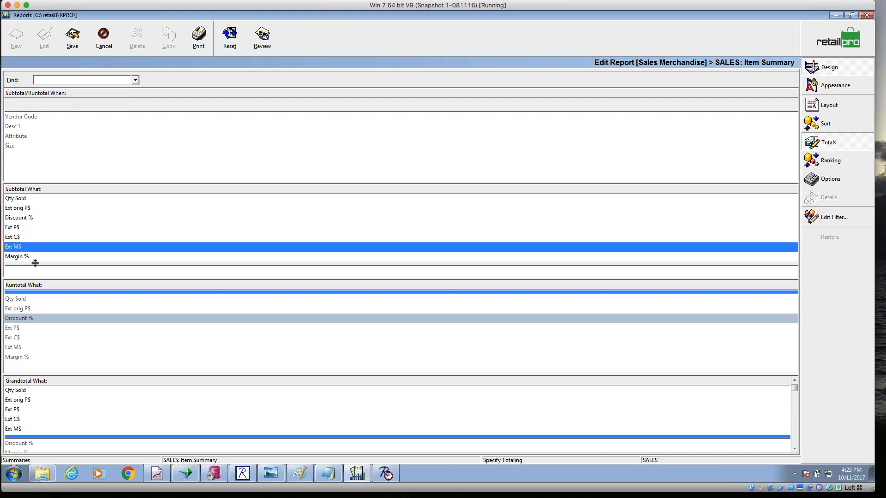
# Step: Add Vendor Code below DCS in Subtotal/Runtotal When, and leave the report without saving the changes
pyautogui.click(27, 105)
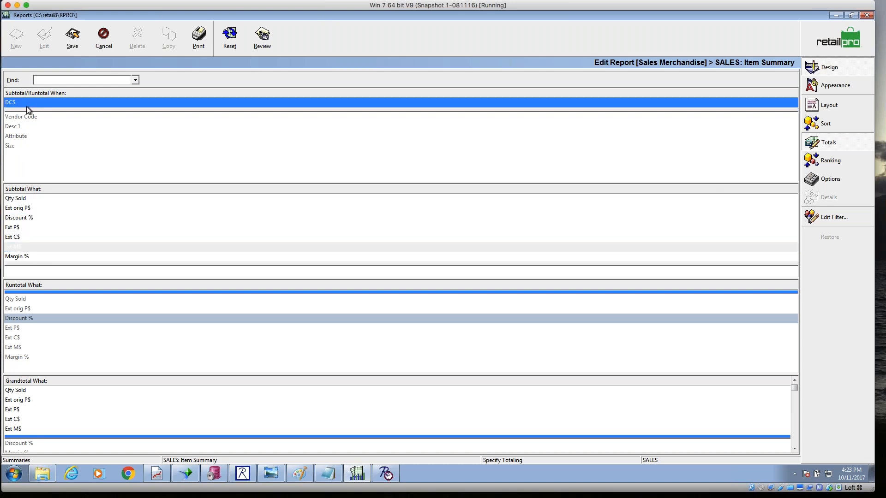
pyautogui.moveTo(28, 111); pyautogui.dragTo(28, 122)
pyautogui.click(14, 136)
pyautogui.click(14, 146)
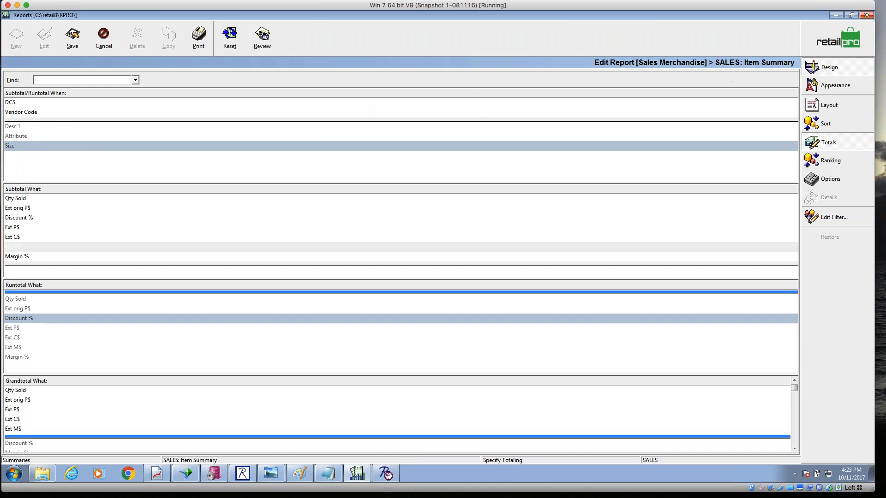
pyautogui.click(822, 56)
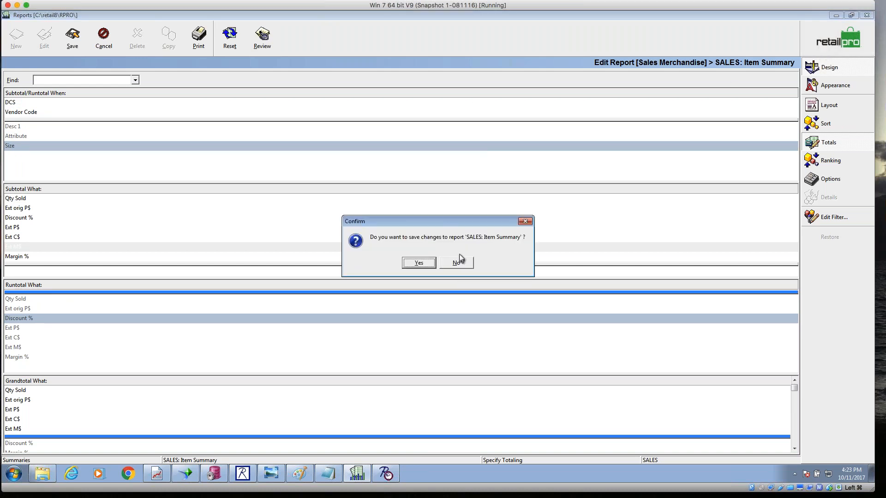
pyautogui.click(458, 264)
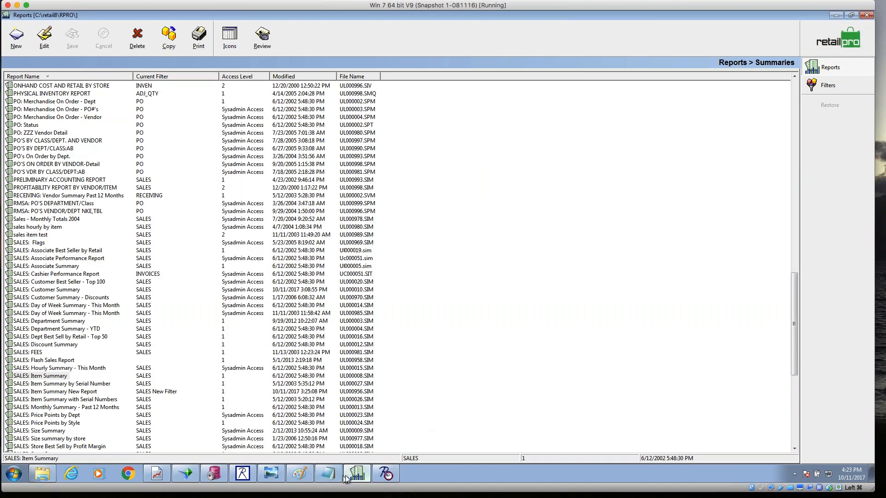
# Step: Show the Reports.JPG outline in Windows Photo Viewer, close it, and return to the Reports home page
pyautogui.click(272, 474)
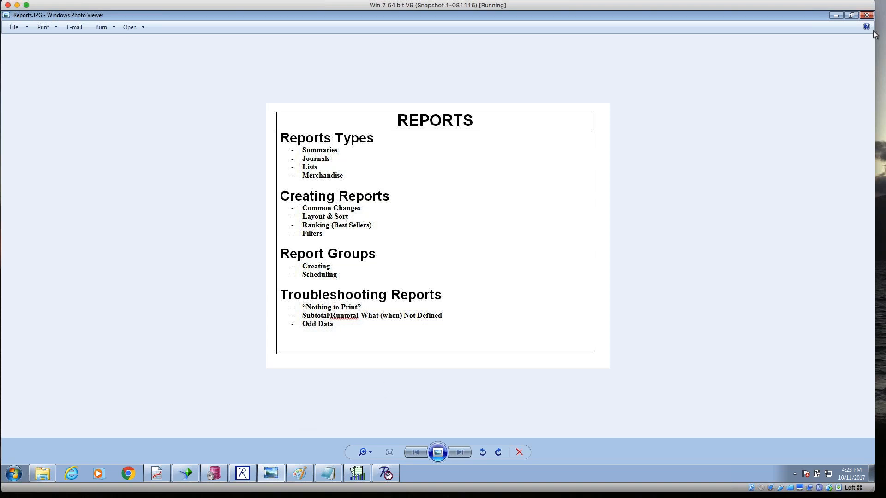
pyautogui.click(867, 15)
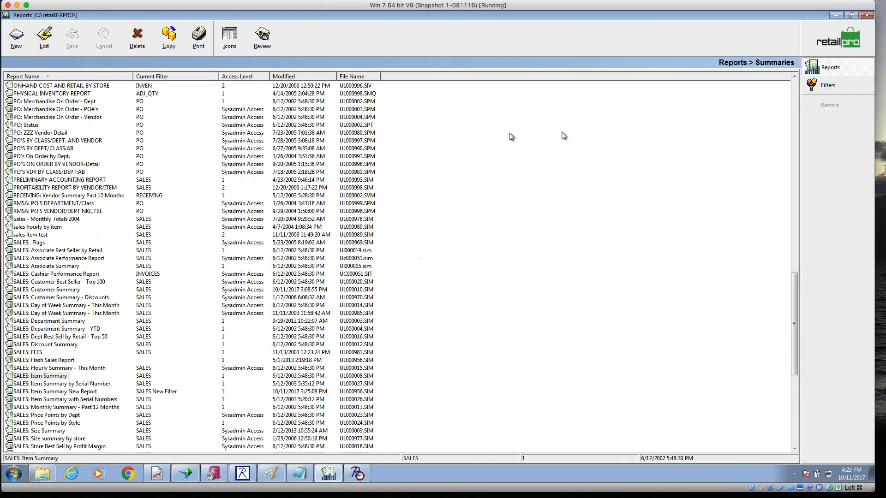
pyautogui.click(824, 39)
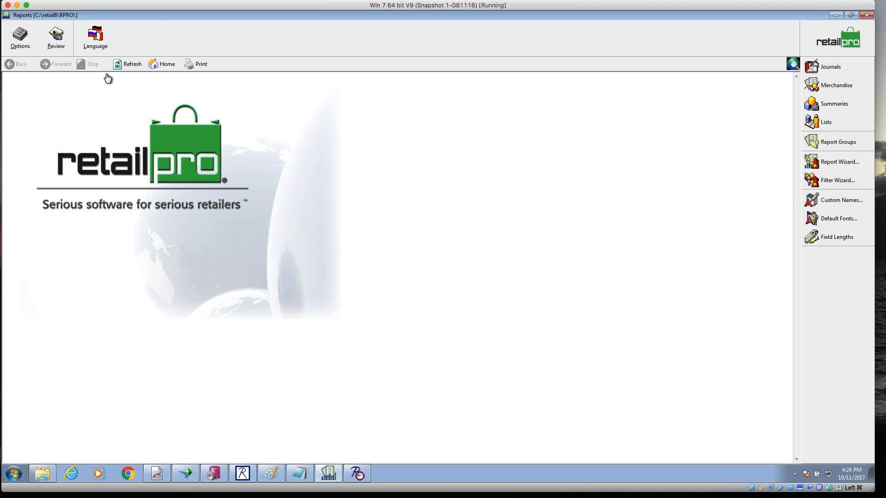
# Step: Toggle the PO order date, SO ship date and record limit as percentage report options on and off, and cancel the options
pyautogui.click(30, 48)
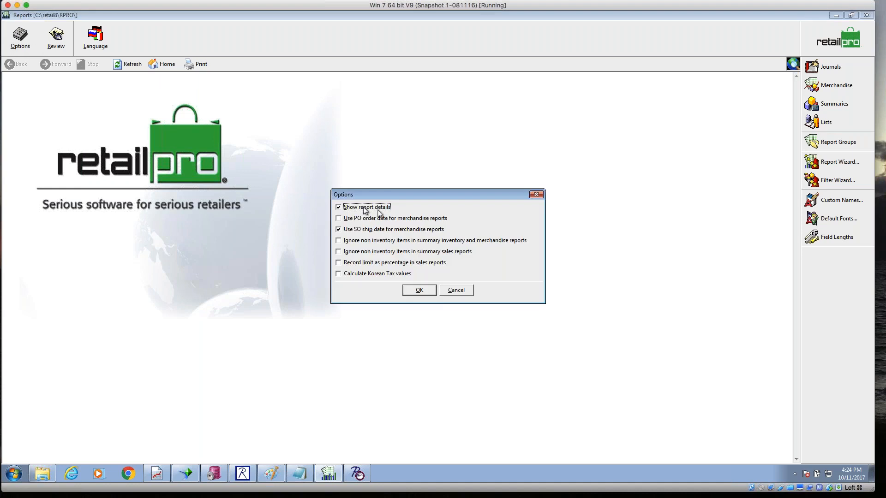
pyautogui.moveTo(407, 193); pyautogui.dragTo(352, 51)
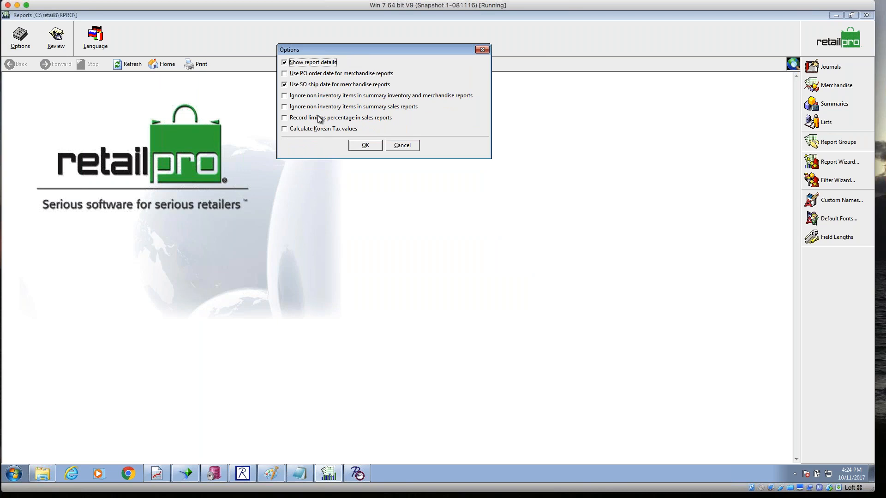
pyautogui.click(300, 74)
pyautogui.click(300, 74)
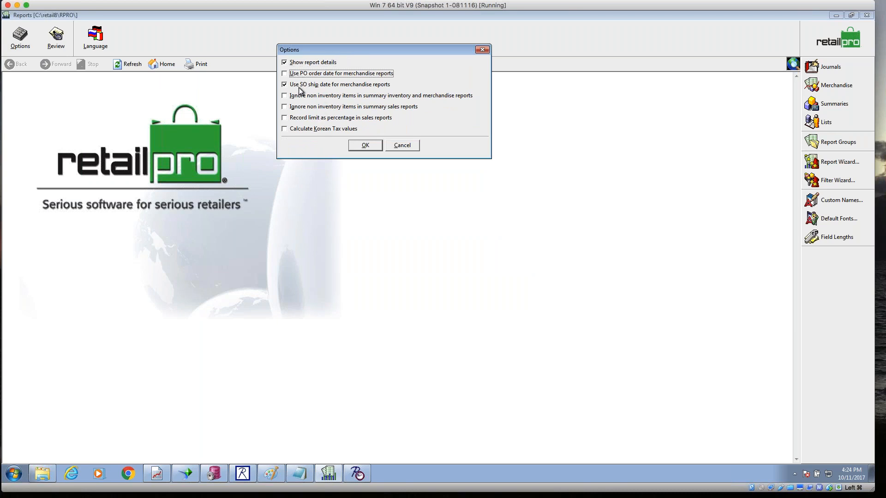
pyautogui.click(293, 86)
pyautogui.click(294, 85)
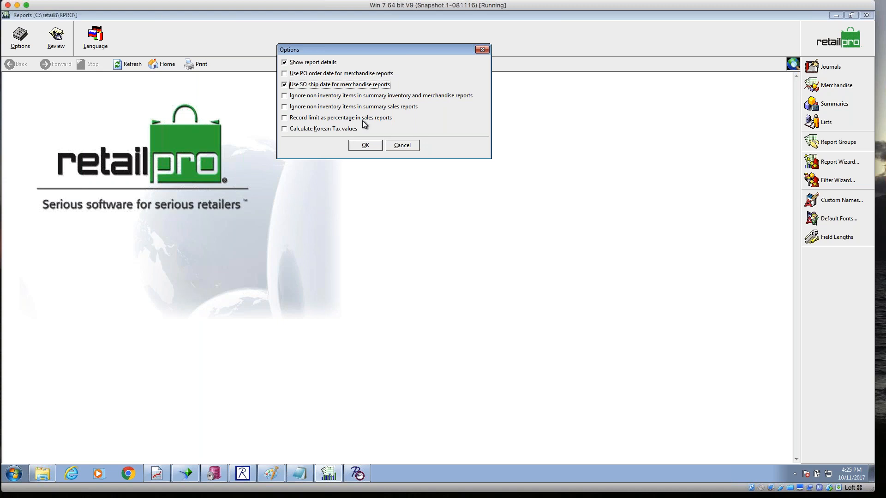
pyautogui.click(285, 120)
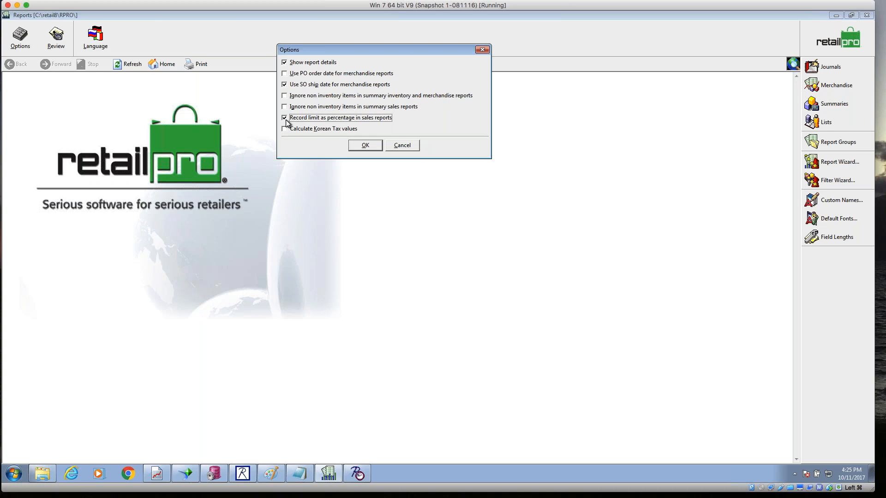
pyautogui.click(285, 119)
pyautogui.click(404, 146)
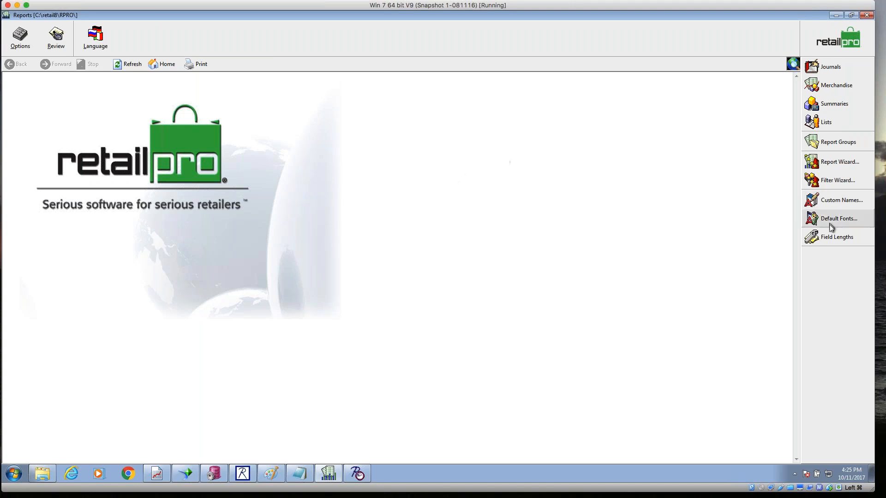
# Step: Try a length of 8 for the quantity fields, go through the price/cost lengths, and close Field Lengths without saving
pyautogui.click(834, 243)
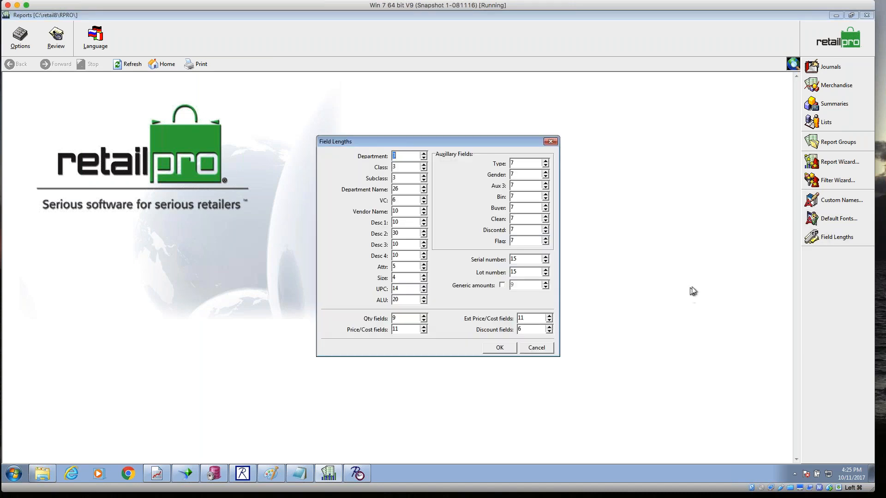
pyautogui.click(550, 141)
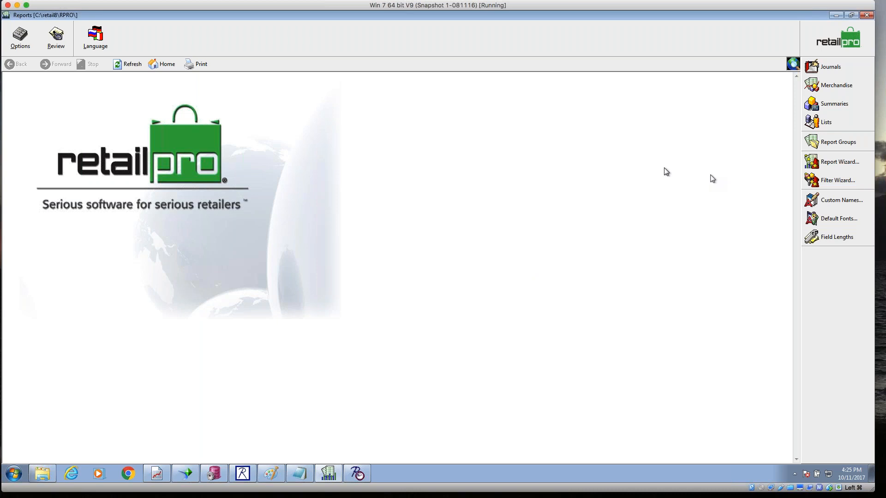
pyautogui.click(833, 237)
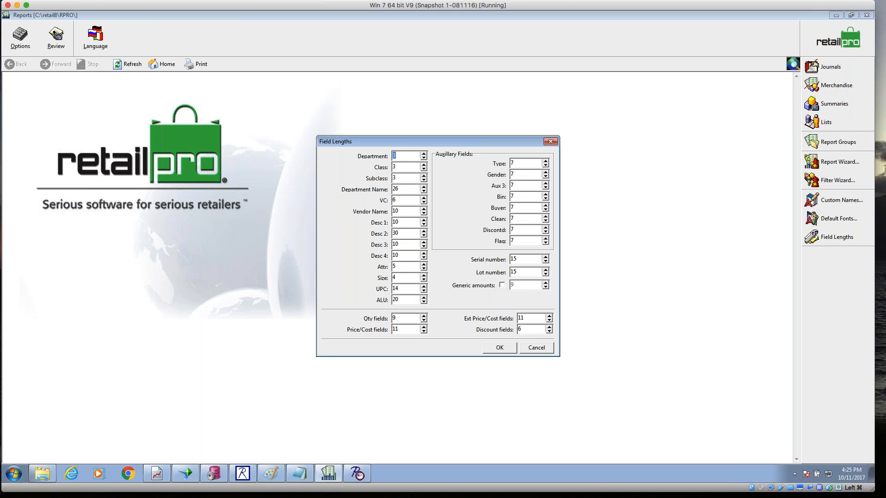
pyautogui.click(409, 320)
pyautogui.write('8')
pyautogui.moveTo(404, 329); pyautogui.dragTo(352, 338)
pyautogui.click(528, 318)
pyautogui.click(551, 142)
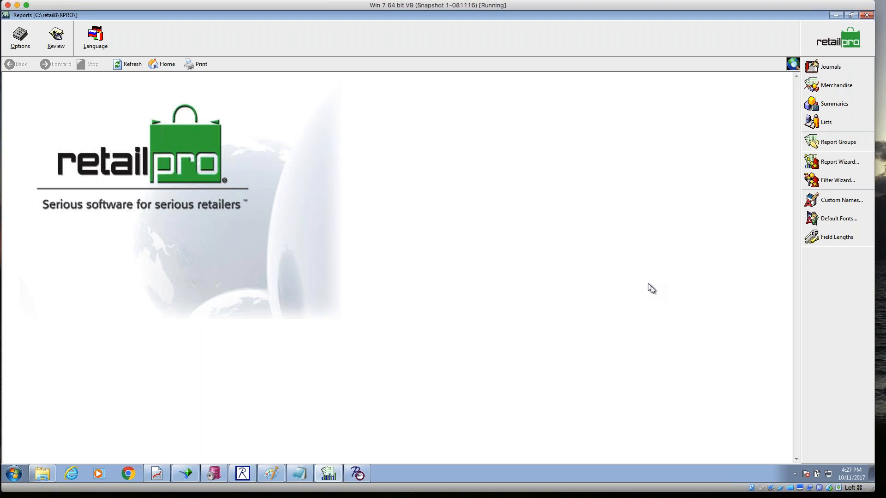
# Step: Copy the Merchandise report "Penetration by Vendor OH vs Sold" under the name "Penetration by DCS OH vs Sold (1)"
pyautogui.click(831, 85)
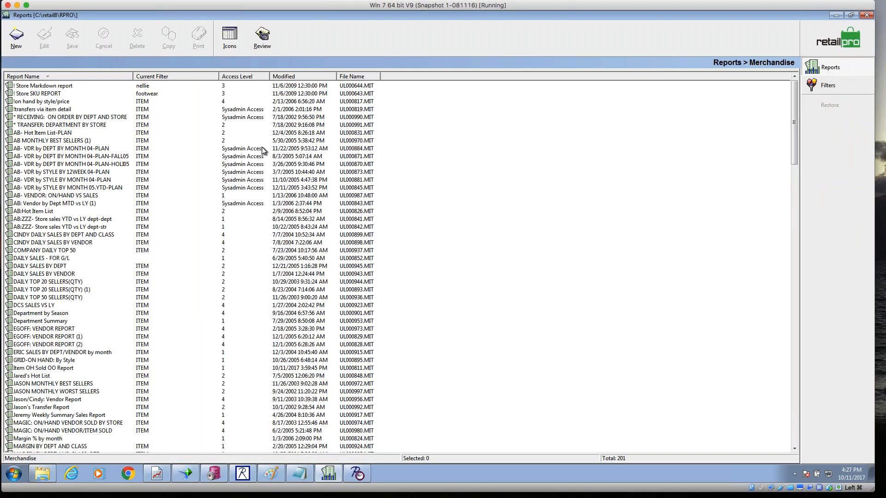
pyautogui.click(28, 306)
pyautogui.scroll(-6, 110, 312)
pyautogui.scroll(-1, 109, 312)
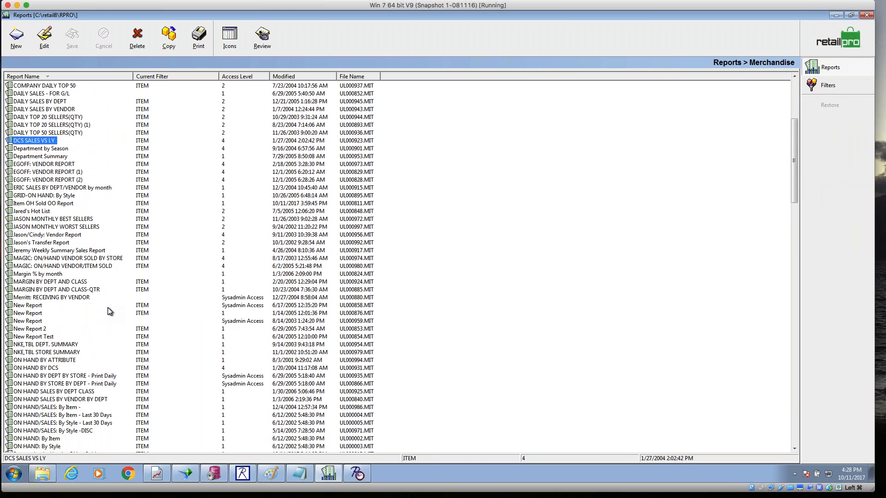
pyautogui.scroll(-6, 110, 313)
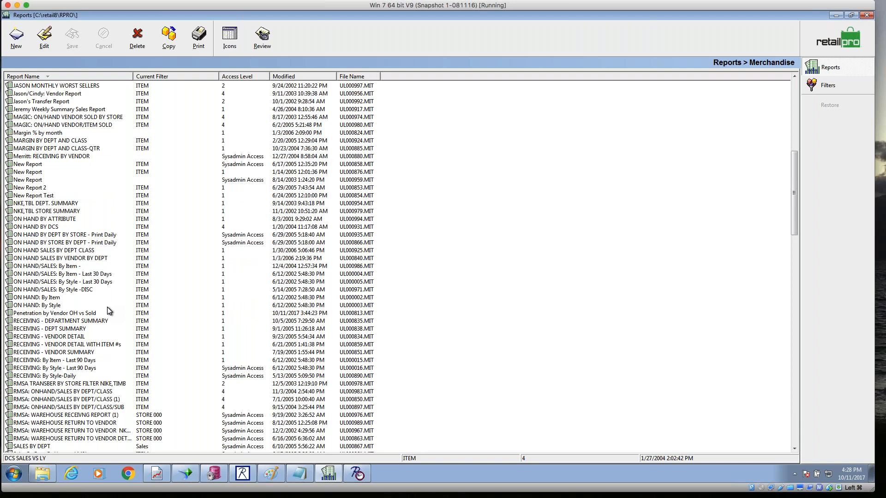
pyautogui.click(18, 314)
pyautogui.click(169, 37)
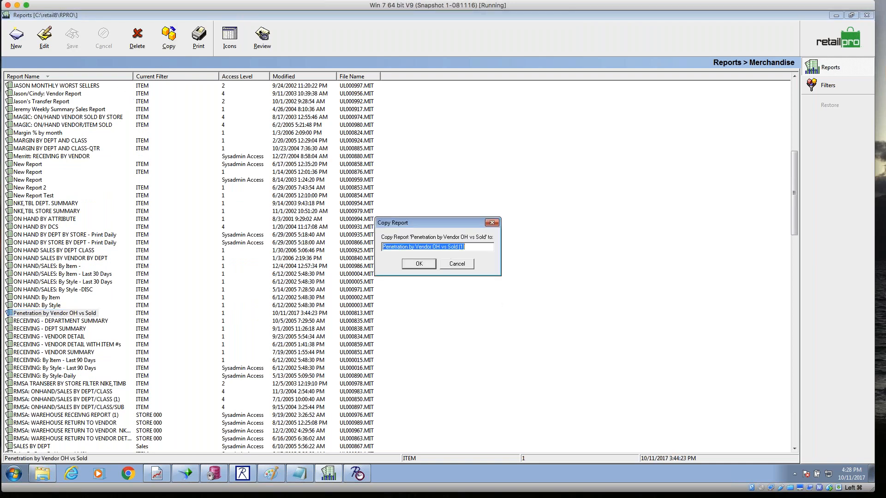
pyautogui.click(432, 247)
pyautogui.press('BackSpace')
pyautogui.press('BackSpace')
pyautogui.press('BackSpace')
pyautogui.press('BackSpace')
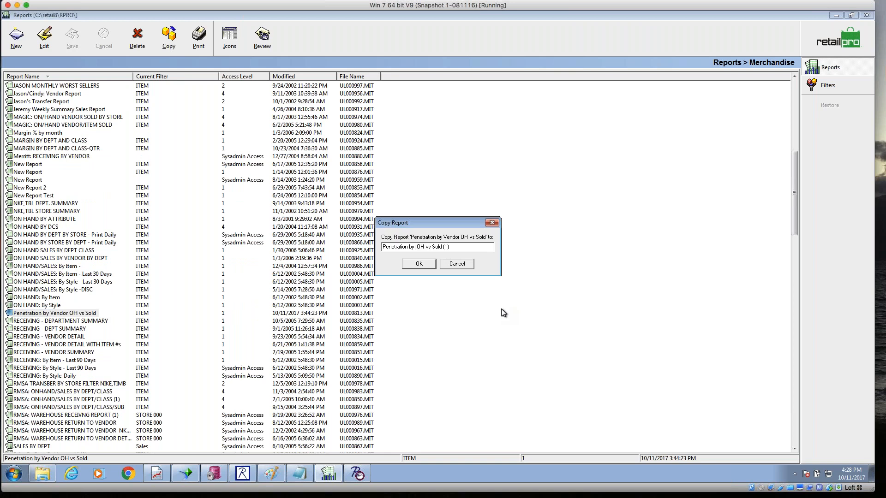
pyautogui.write('DCS')
pyautogui.click(426, 266)
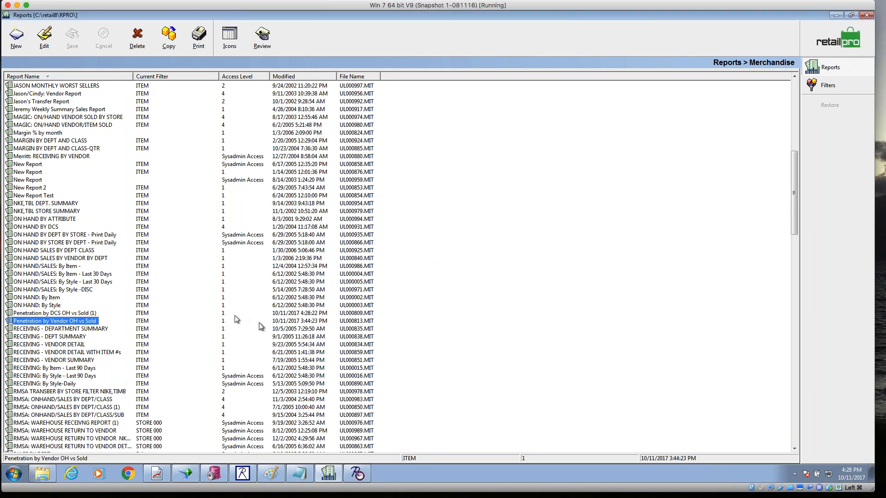
# Step: Open the copied DCS report for editing and replace Vendor Code with DCS as its sort field
pyautogui.click(69, 314)
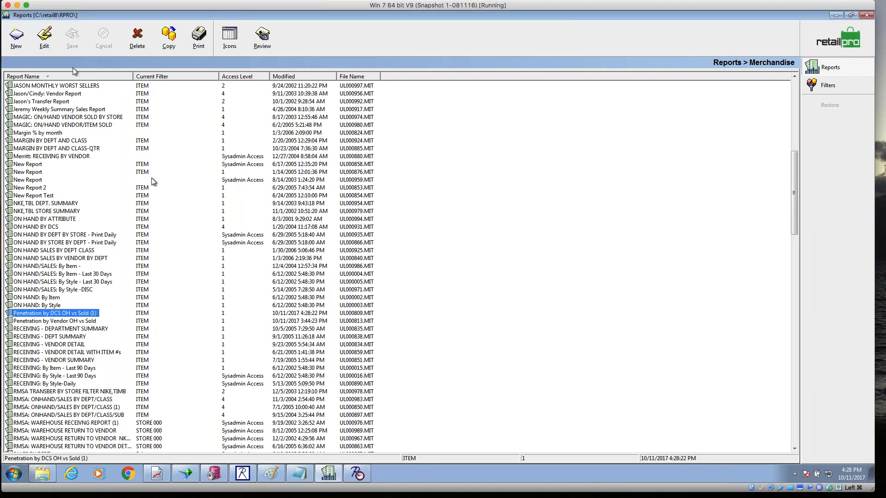
pyautogui.click(46, 36)
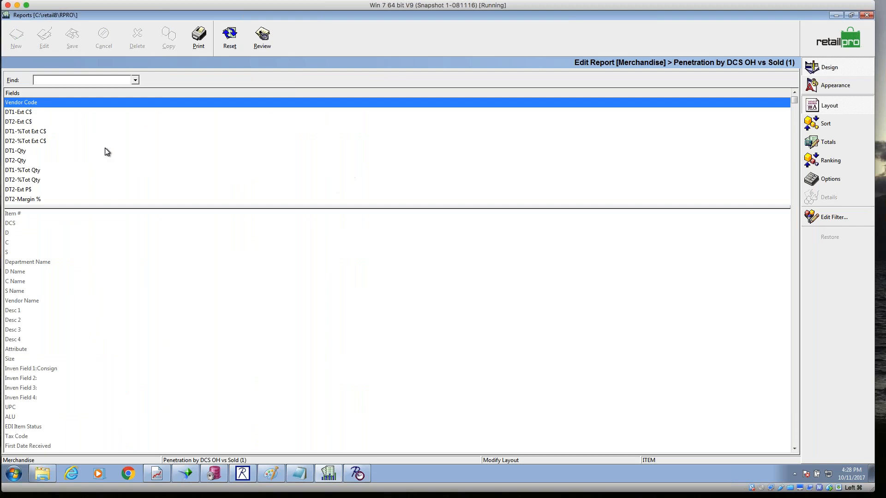
pyautogui.click(823, 125)
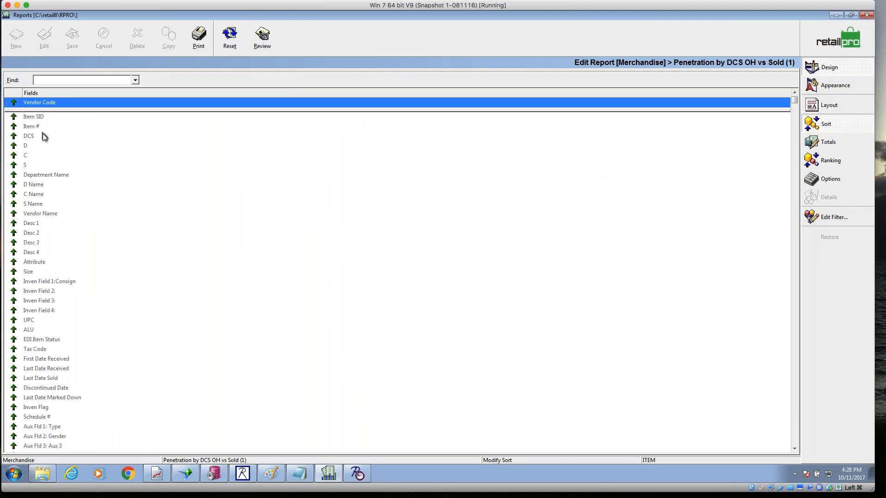
pyautogui.click(44, 136)
pyautogui.moveTo(51, 103)
pyautogui.mouseDown()
pyautogui.moveTo(46, 119)
pyautogui.moveTo(85, 154)
pyautogui.moveTo(62, 110)
pyautogui.mouseUp()
pyautogui.click(42, 139)
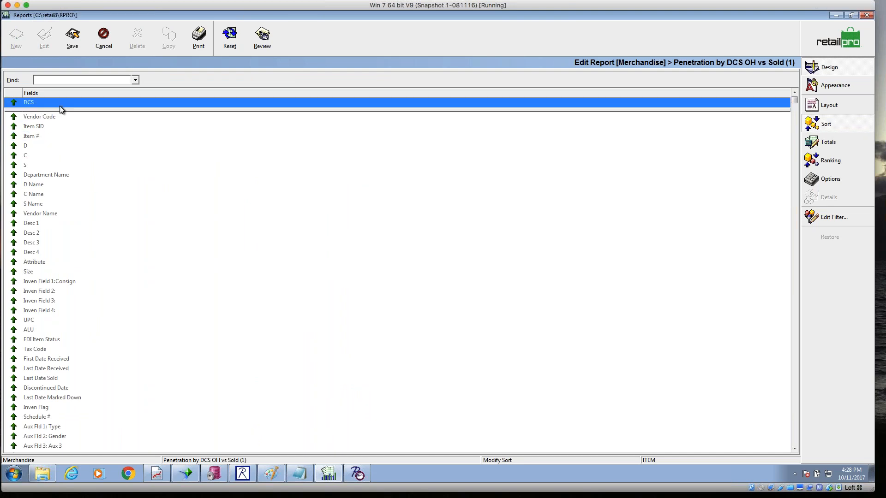
# Step: Replace DCS in the sort order with the separate fields D, C and S, in that order
pyautogui.doubleClick(60, 107)
pyautogui.doubleClick(36, 146)
pyautogui.doubleClick(36, 156)
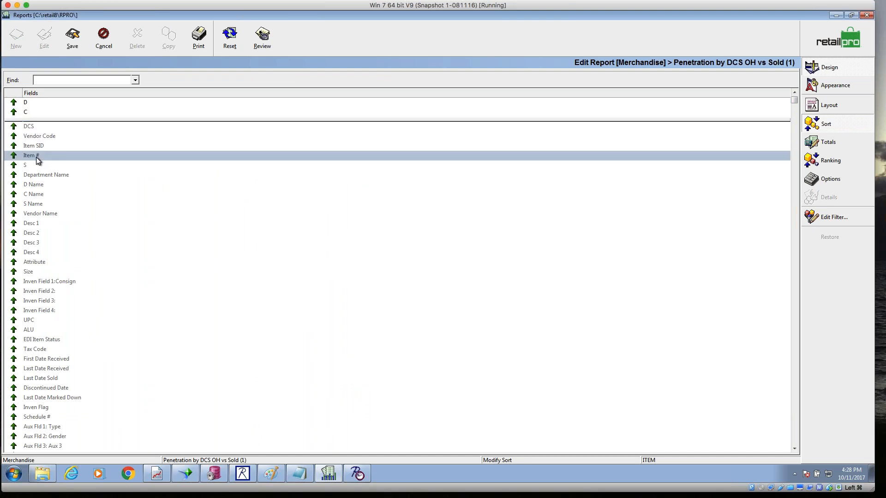
pyautogui.click(38, 163)
pyautogui.doubleClick(39, 166)
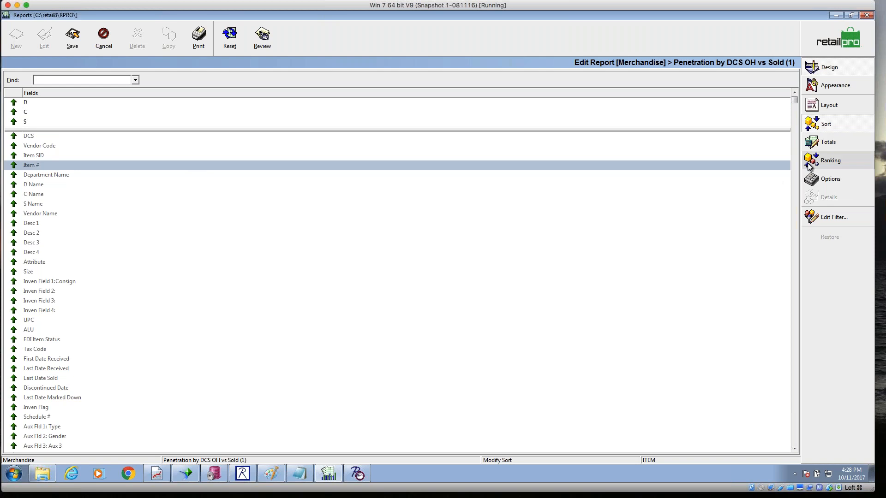
# Step: Remove Vendor Code from the report layout and place D, C and S ahead of DT1-Ext C$
pyautogui.click(828, 106)
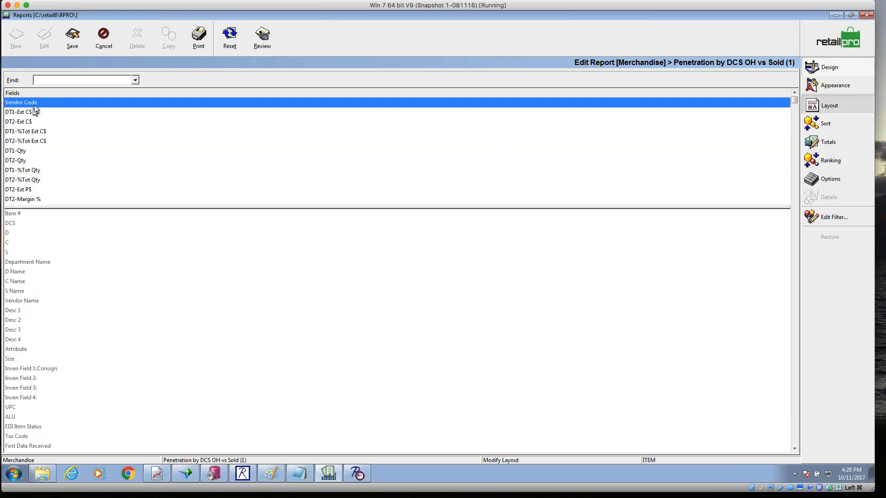
pyautogui.doubleClick(37, 104)
pyautogui.click(27, 233)
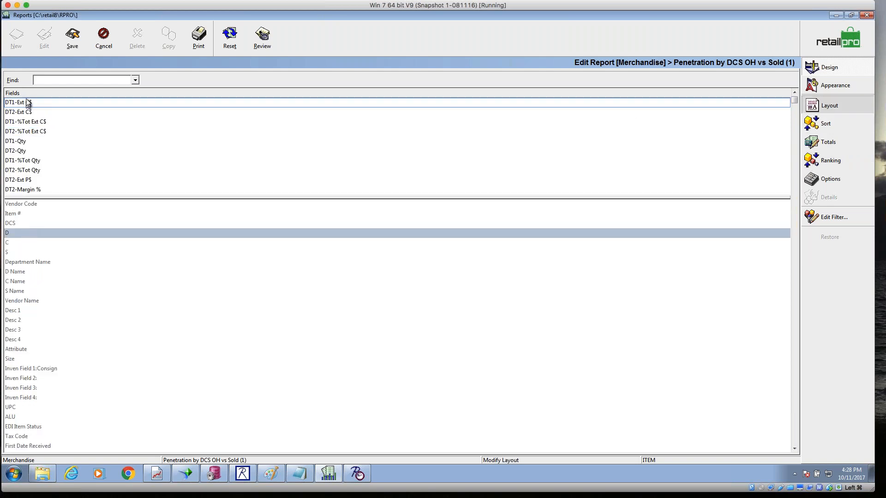
pyautogui.moveTo(26, 98); pyautogui.dragTo(26, 99)
pyautogui.moveTo(19, 243); pyautogui.dragTo(17, 116)
pyautogui.moveTo(12, 252); pyautogui.dragTo(17, 119)
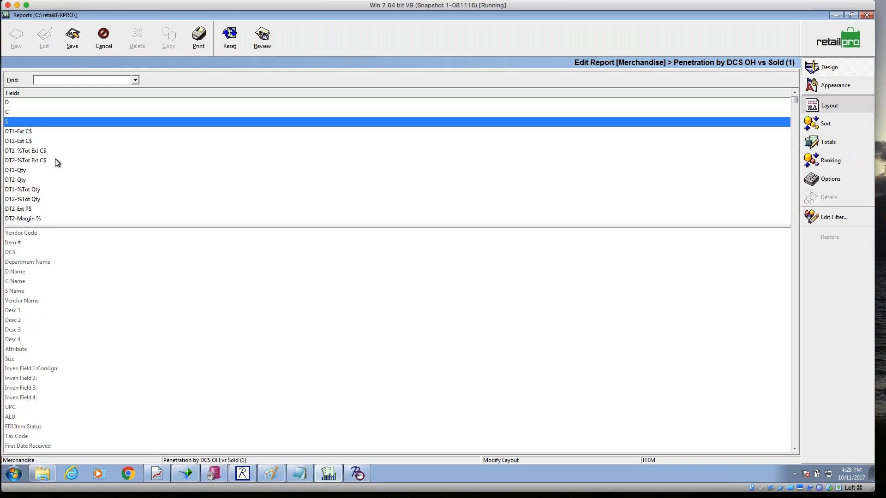
# Step: Try adding DCS below S in the sort order, and take it out again
pyautogui.click(824, 124)
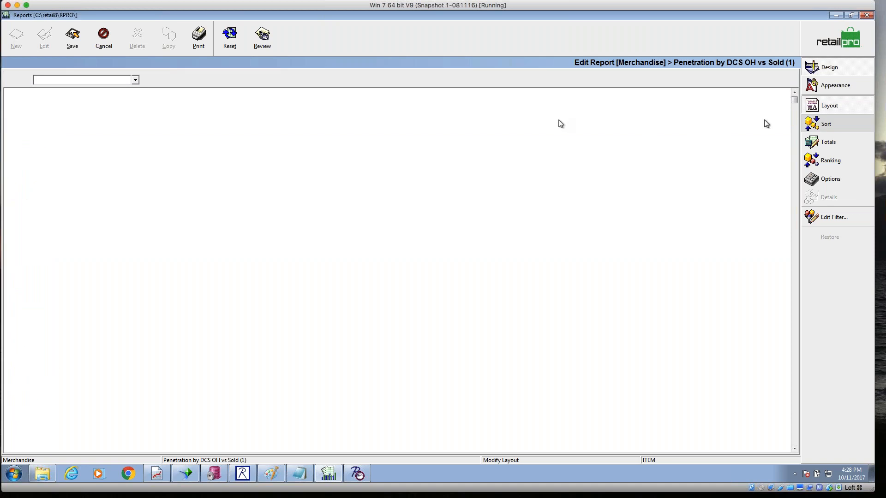
pyautogui.click(38, 138)
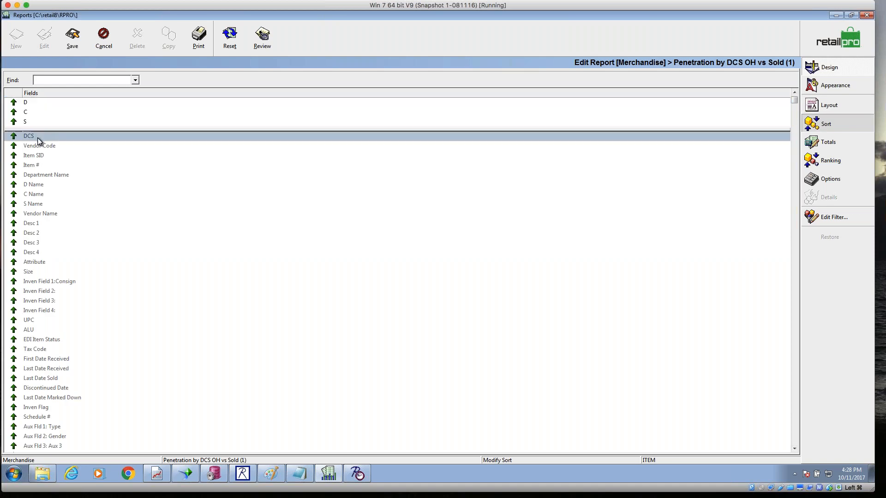
pyautogui.moveTo(39, 141)
pyautogui.mouseDown()
pyautogui.moveTo(30, 105)
pyautogui.moveTo(33, 133)
pyautogui.mouseUp()
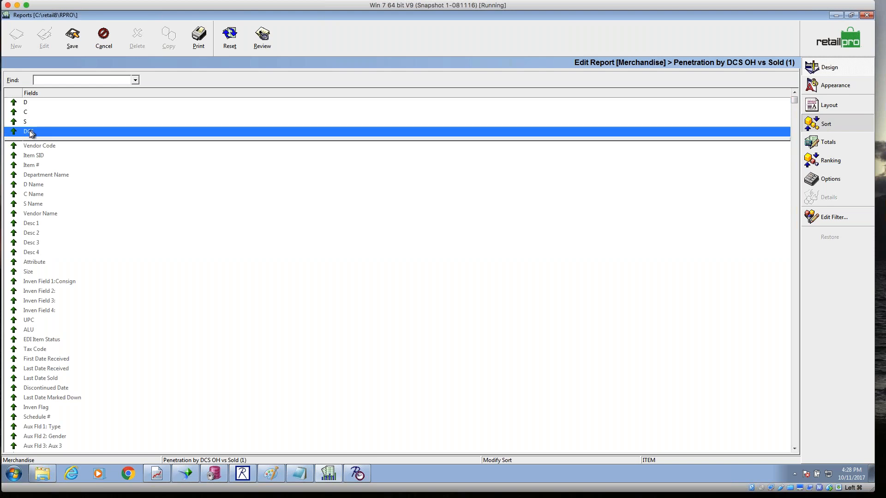
pyautogui.moveTo(37, 140); pyautogui.dragTo(38, 132)
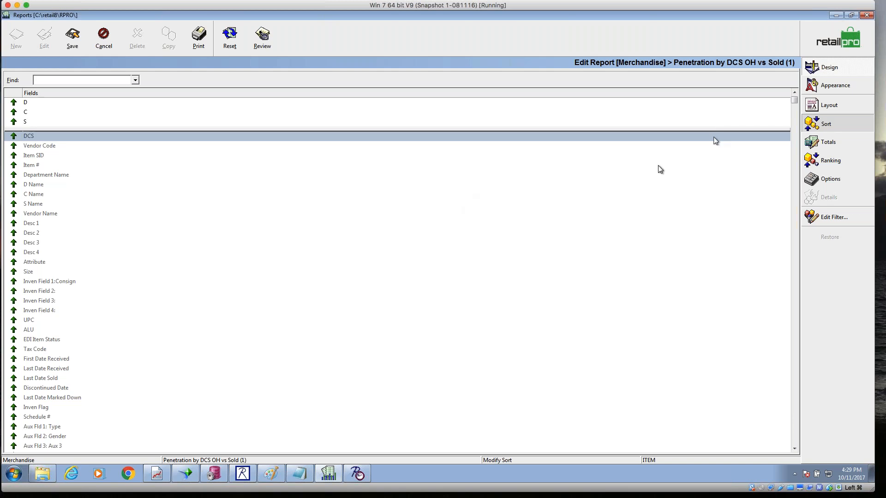
# Step: Subtotal the report when D changes, include all fields through DT2-Margin % in Subtotal What, and save the report
pyautogui.click(829, 142)
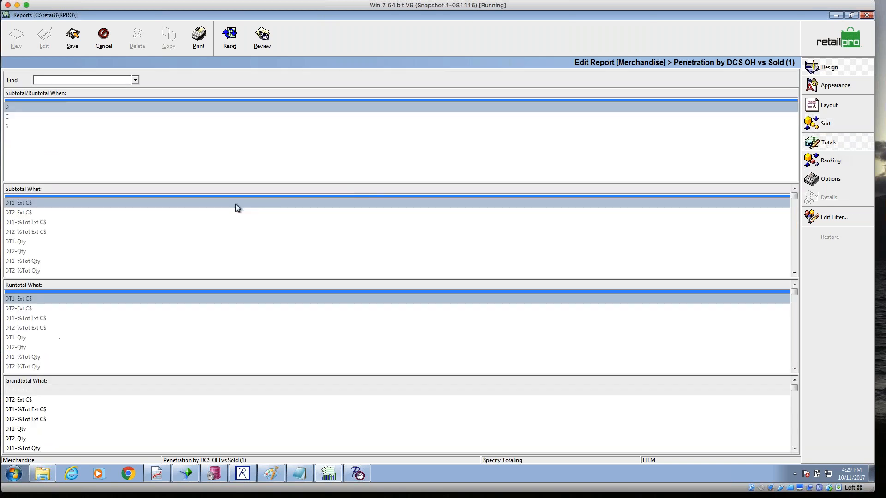
pyautogui.doubleClick(57, 107)
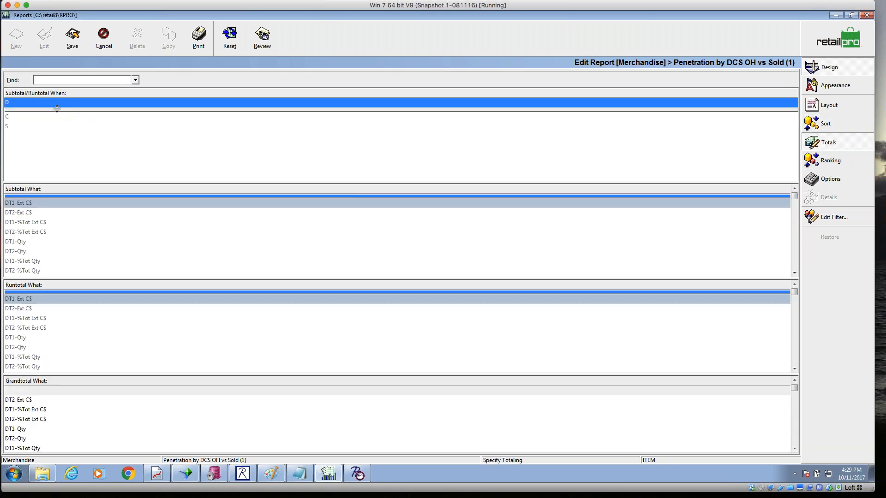
pyautogui.moveTo(98, 198); pyautogui.dragTo(100, 308)
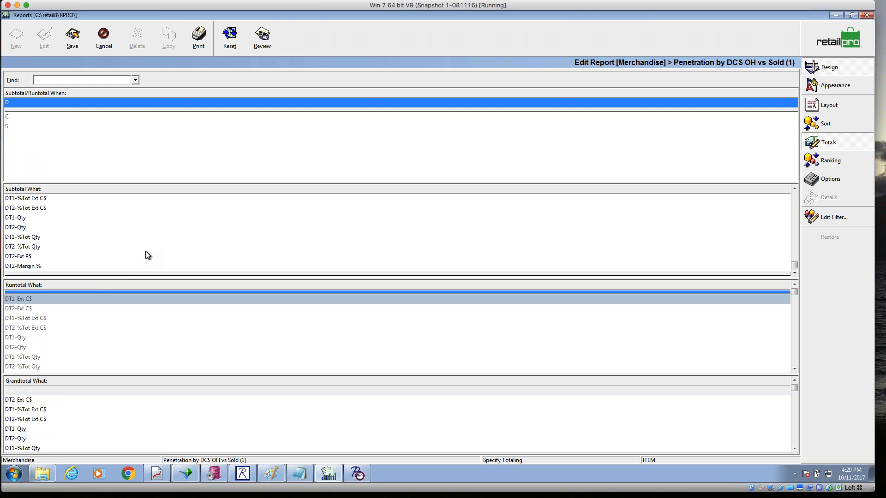
pyautogui.click(79, 43)
# Step: Run the DCS report with its default options, view the preview, and close it without saving the output
pyautogui.click(200, 41)
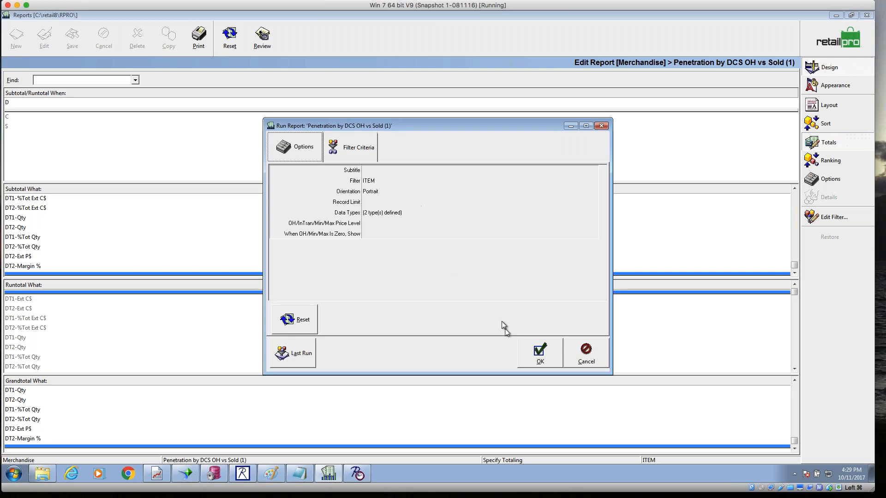
pyautogui.click(540, 355)
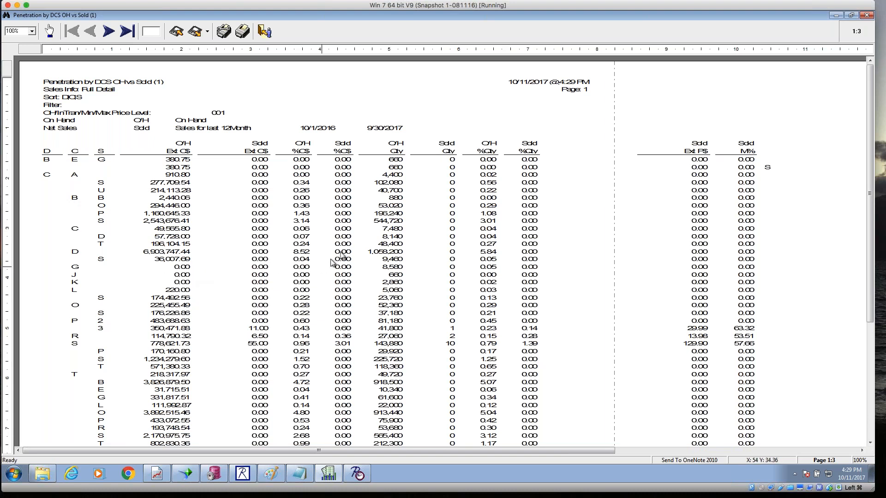
pyautogui.press('Escape')
pyautogui.click(517, 275)
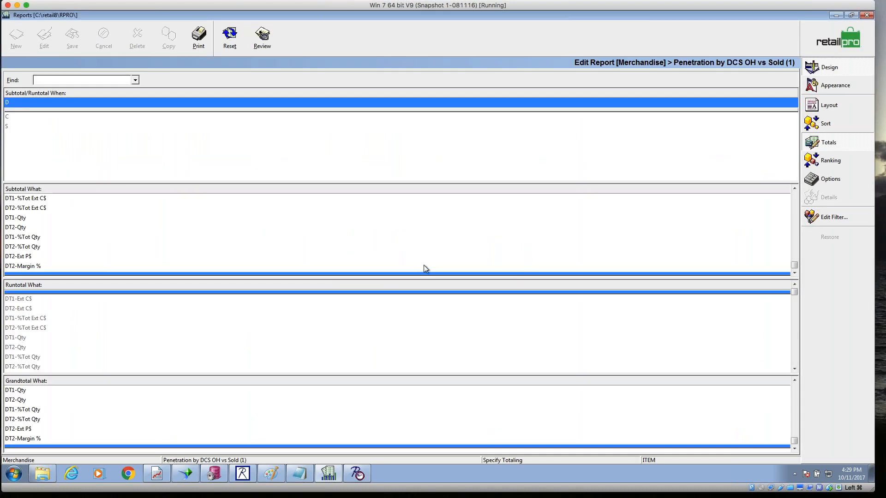
# Step: Set the report's Non-Repeat Mode to No and its orientation to Landscape, and save the report
pyautogui.click(828, 180)
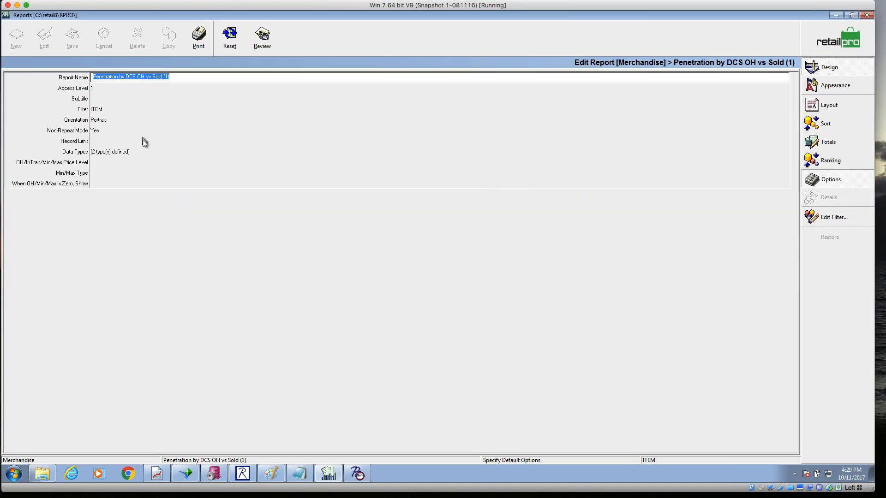
pyautogui.click(103, 131)
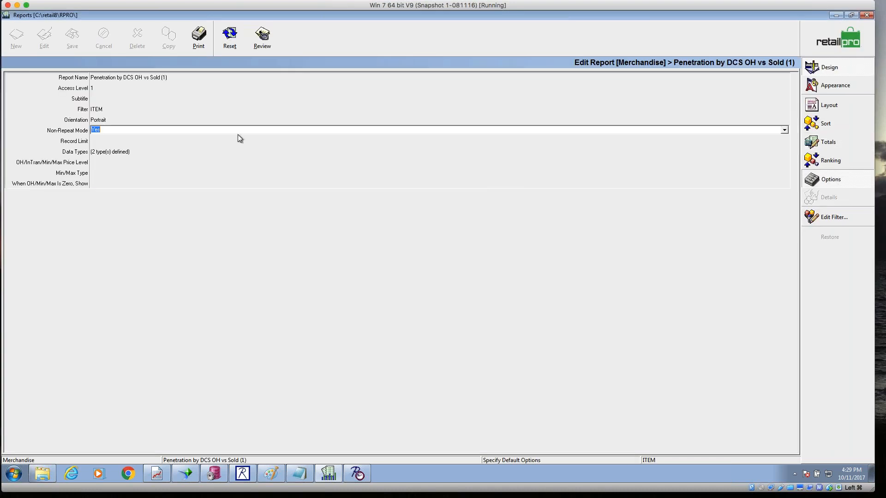
pyautogui.click(784, 130)
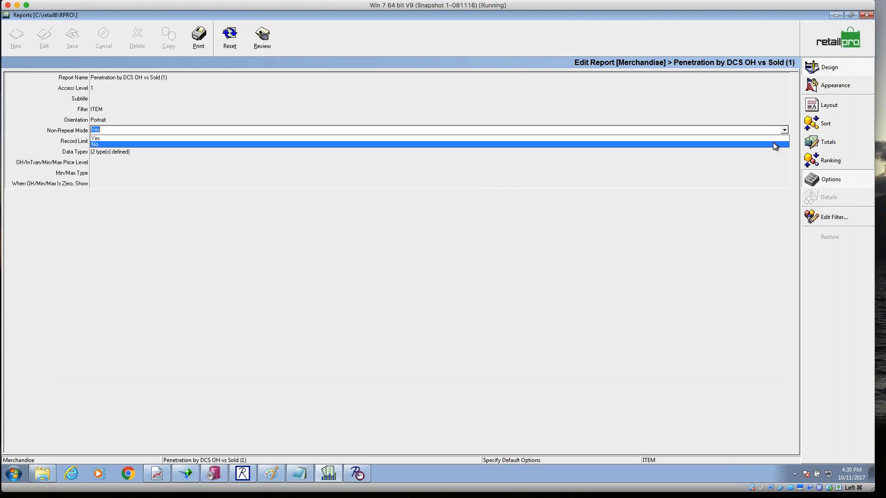
pyautogui.click(545, 144)
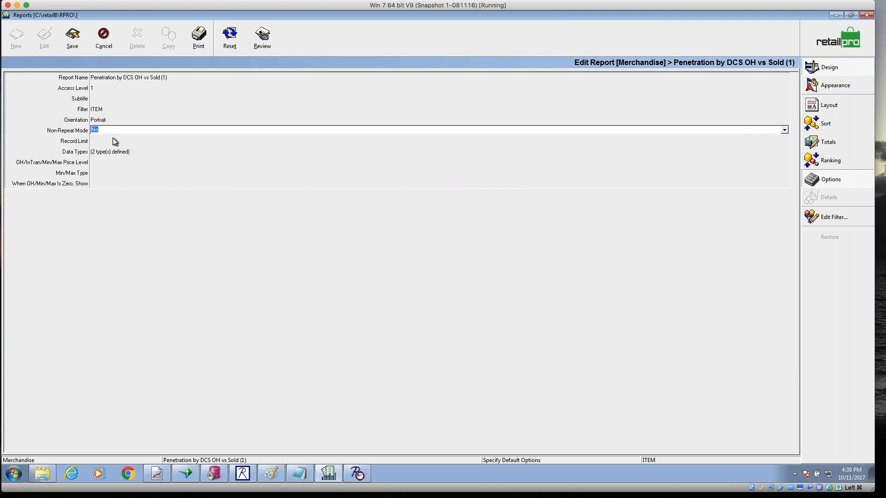
pyautogui.click(114, 121)
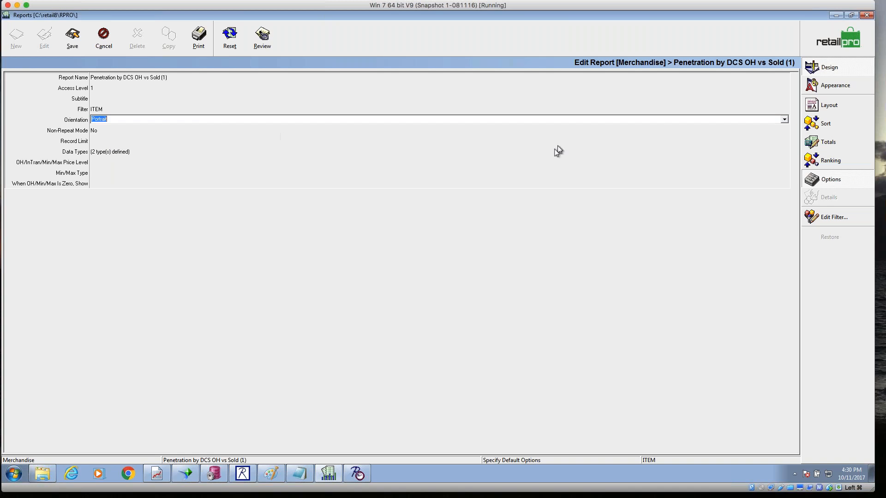
pyautogui.click(784, 119)
pyautogui.click(774, 134)
pyautogui.click(68, 43)
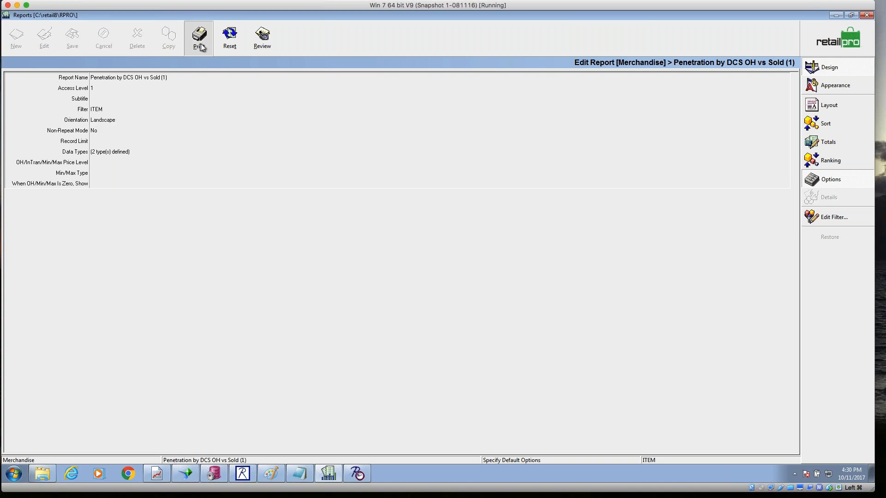
# Step: Run the landscape report, examine the D, C, S rows and department subtotals, and close the preview without saving the output
pyautogui.click(199, 37)
pyautogui.click(535, 354)
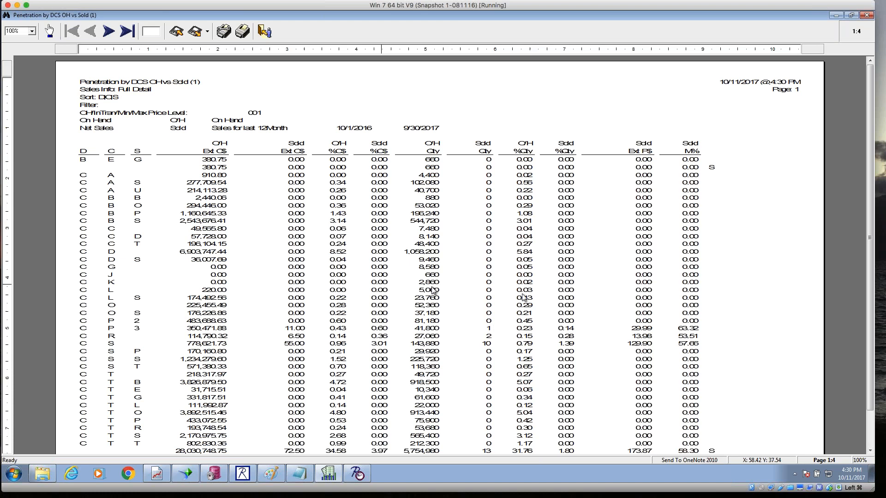
pyautogui.scroll(-2, 871, 238)
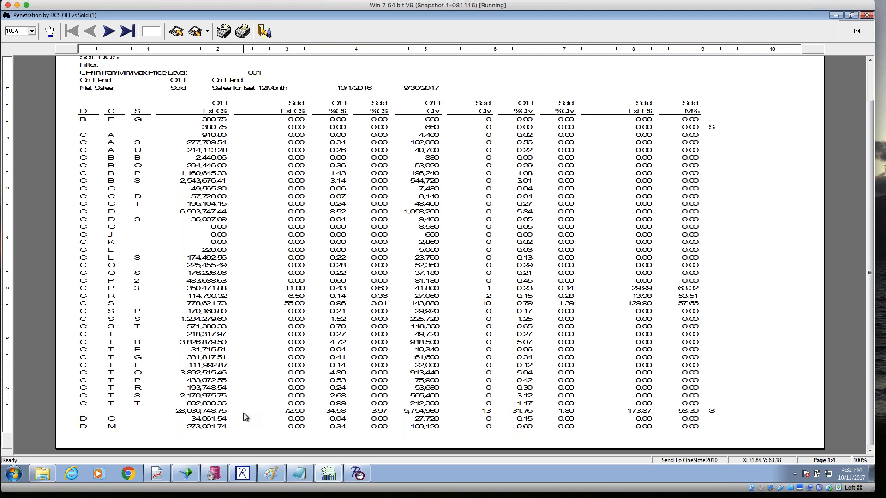
pyautogui.click(866, 16)
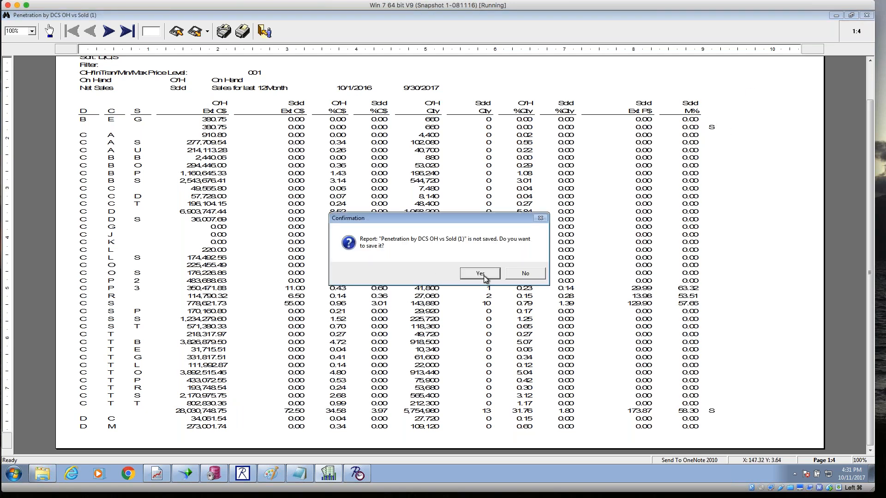
pyautogui.click(519, 275)
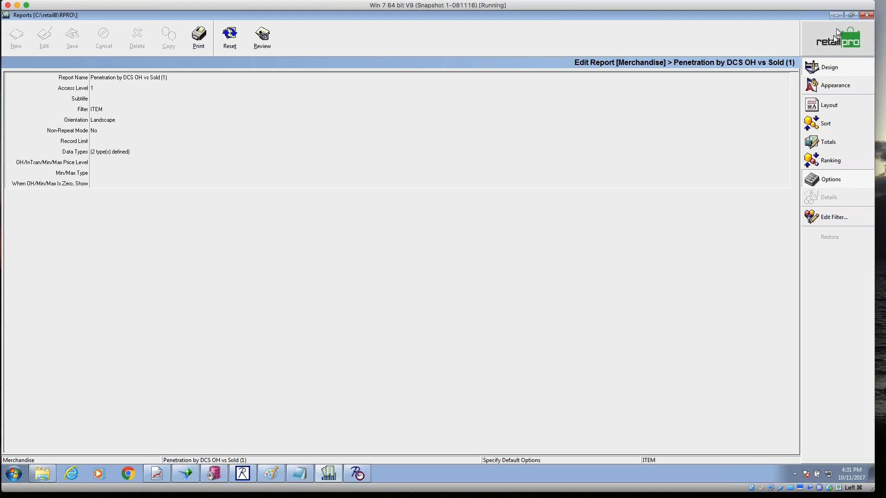
# Step: Close the report designer and enable inserting a blank line after each subtotal line in the workstation's report preferences, saving them
pyautogui.click(867, 16)
pyautogui.click(432, 258)
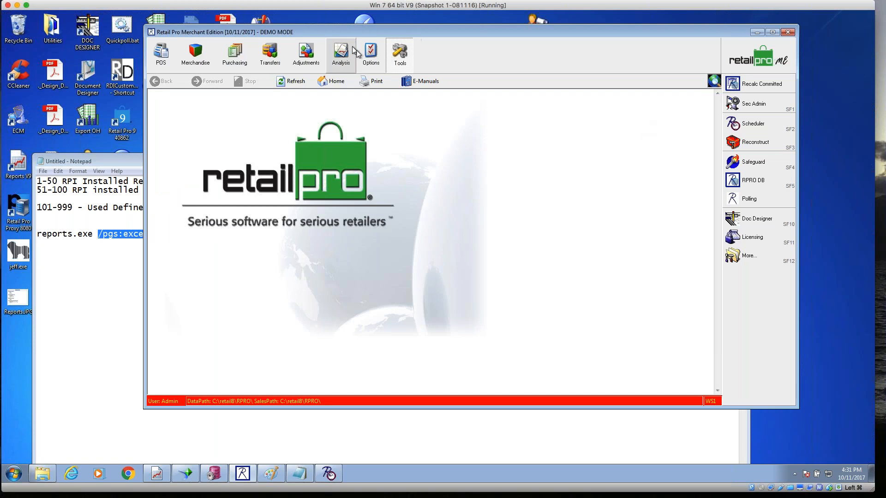
pyautogui.click(369, 53)
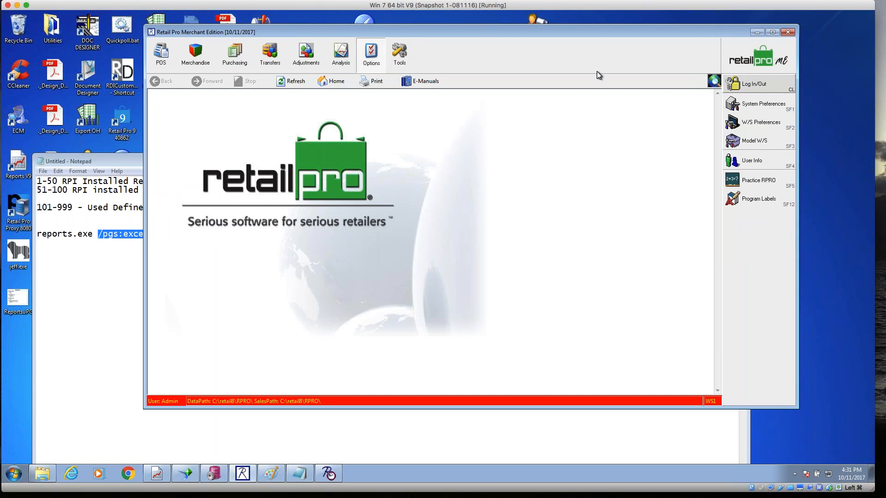
pyautogui.click(752, 124)
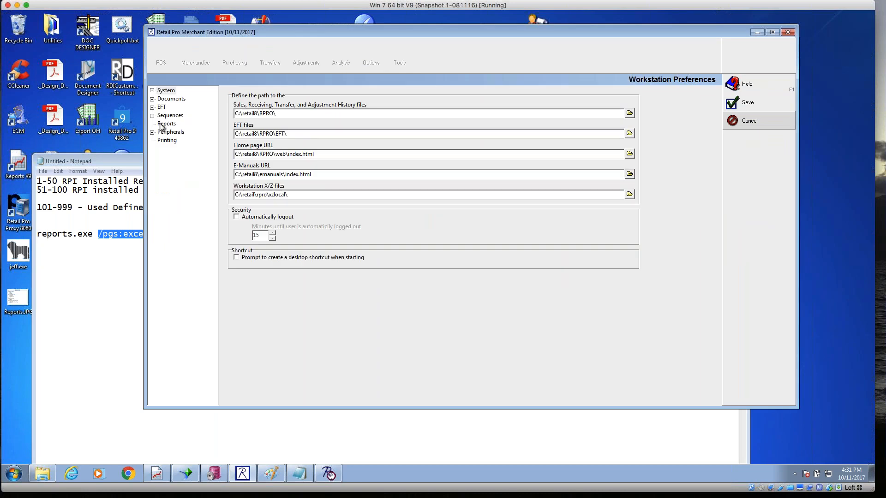
pyautogui.click(165, 125)
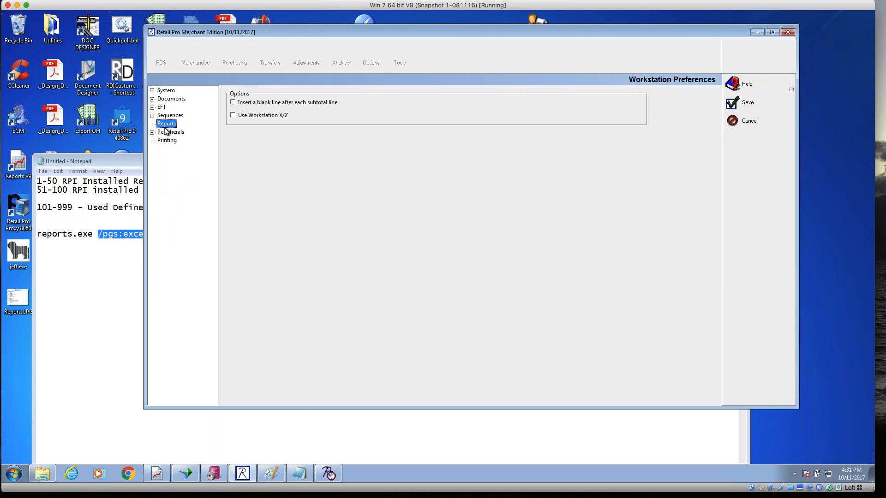
pyautogui.click(233, 103)
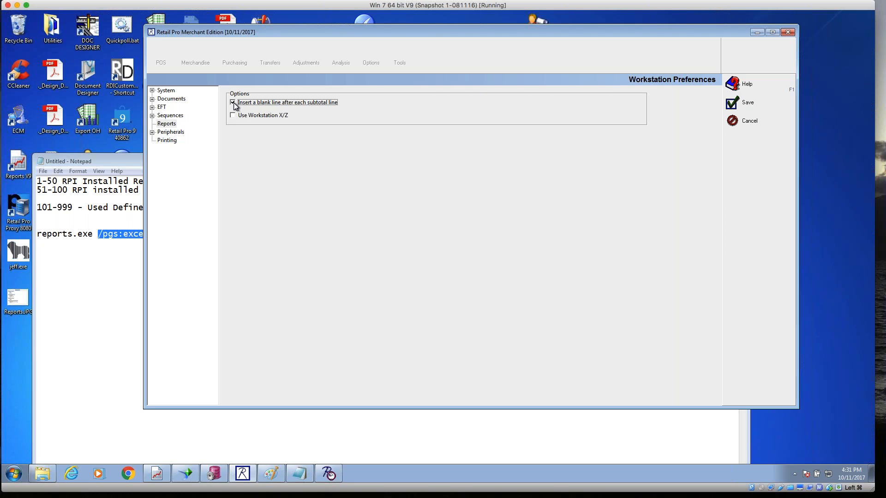
pyautogui.click(746, 102)
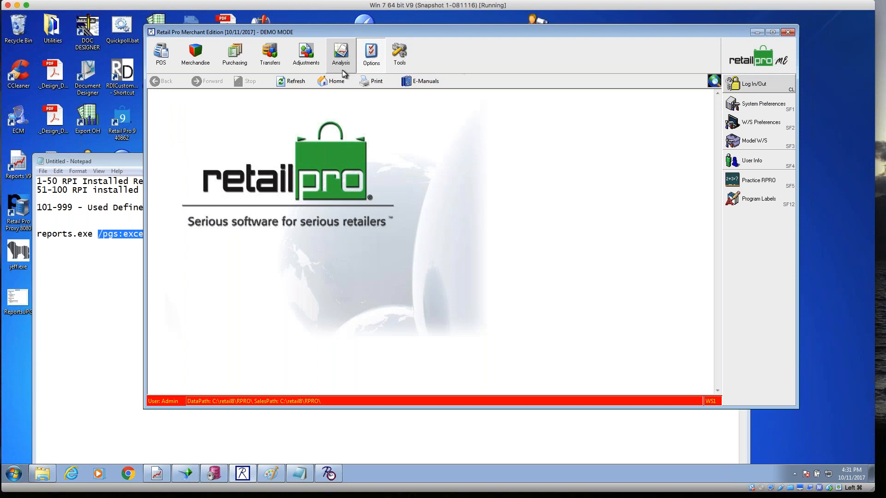
# Step: Reopen the Merchandise reports and open Penetration by DCS OH vs Sold (1) for editing
pyautogui.click(343, 69)
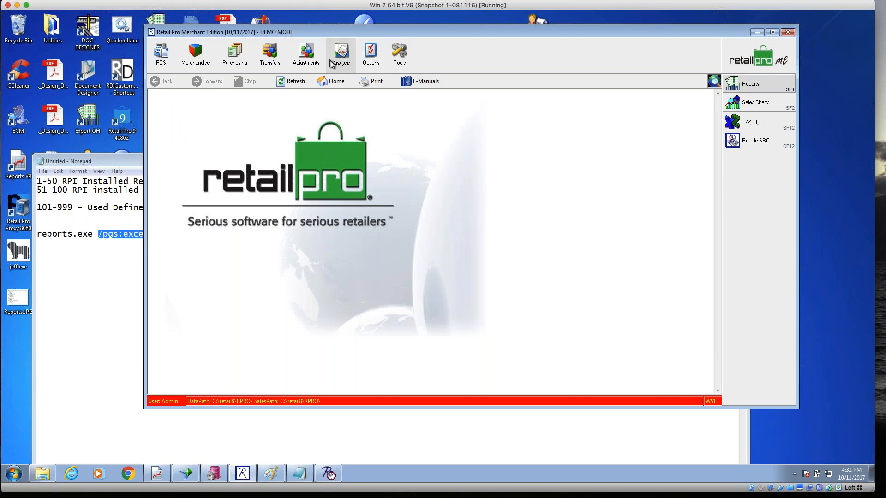
pyautogui.click(779, 86)
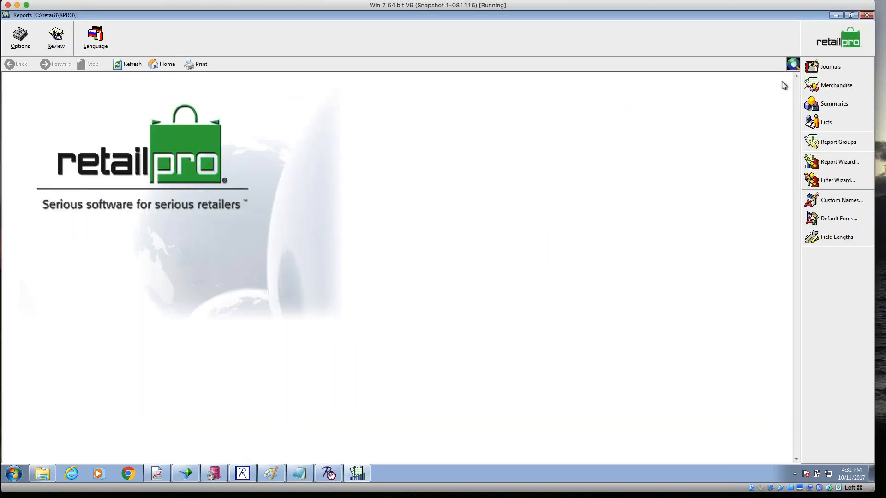
pyautogui.click(833, 85)
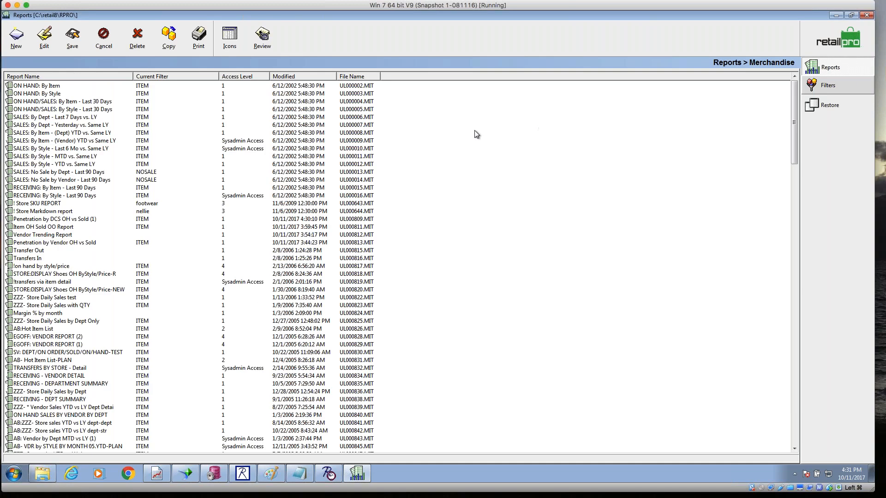
pyautogui.click(31, 322)
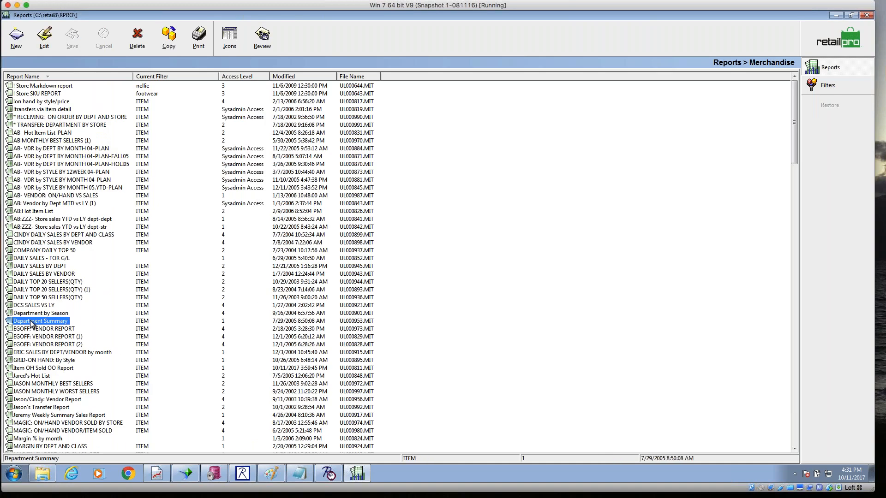
pyautogui.press('Down')
pyautogui.press('Down')
pyautogui.press('Down')
pyautogui.press('Down')
pyautogui.press('Down')
pyautogui.press('Down')
pyautogui.press('Down')
pyautogui.press('Down')
pyautogui.press('Down')
pyautogui.press('Down')
pyautogui.press('Down')
pyautogui.press('Down')
pyautogui.press('Down')
pyautogui.press('Down')
pyautogui.press('Down')
pyautogui.press('Down')
pyautogui.press('Down')
pyautogui.press('Down')
pyautogui.press('Down')
pyautogui.press('Down')
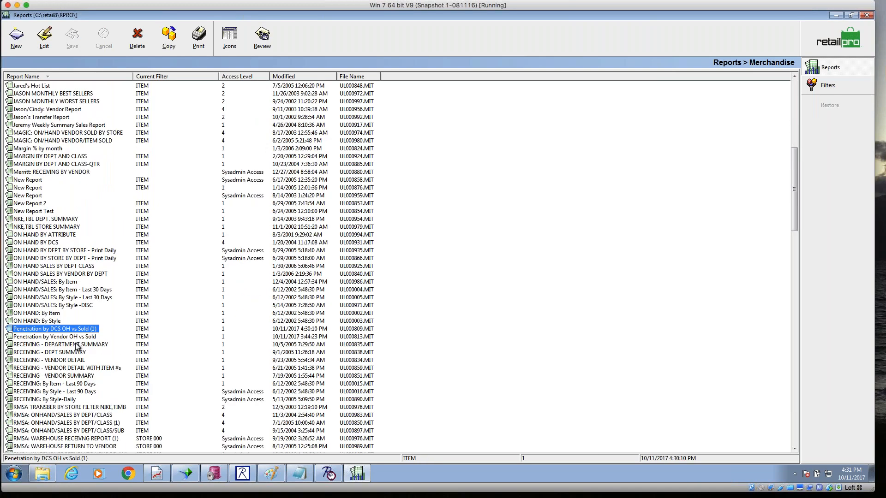
pyautogui.click(45, 39)
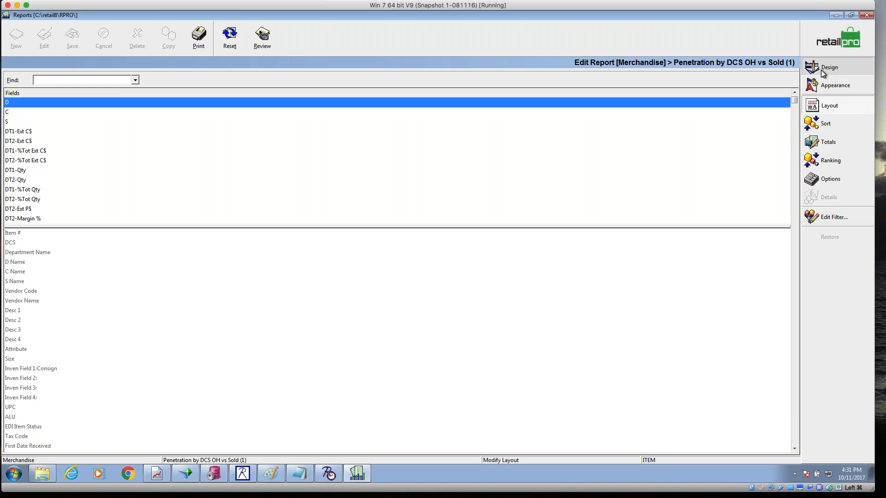
# Step: Set the font style of the report's column headings to Bold
pyautogui.click(825, 86)
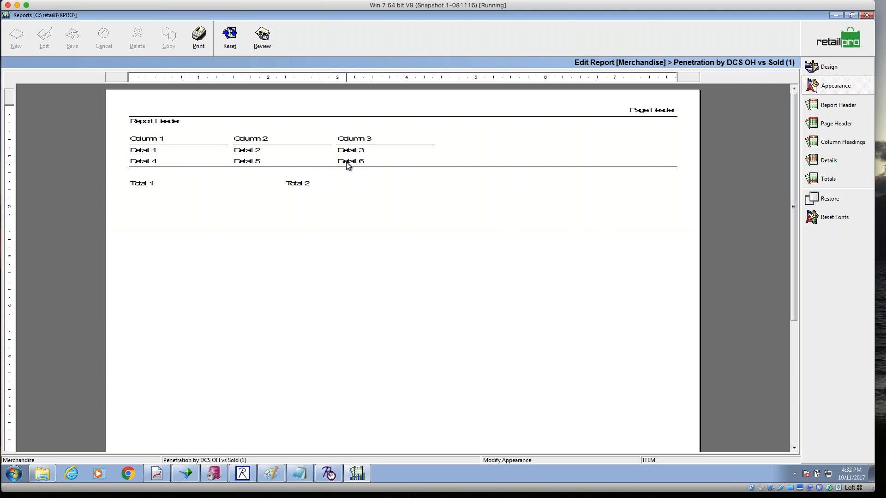
pyautogui.click(831, 143)
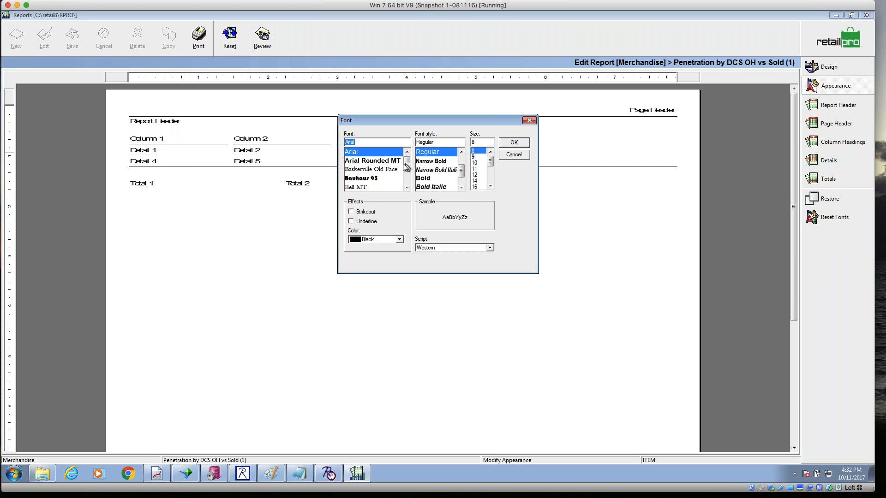
pyautogui.click(428, 179)
pyautogui.click(513, 144)
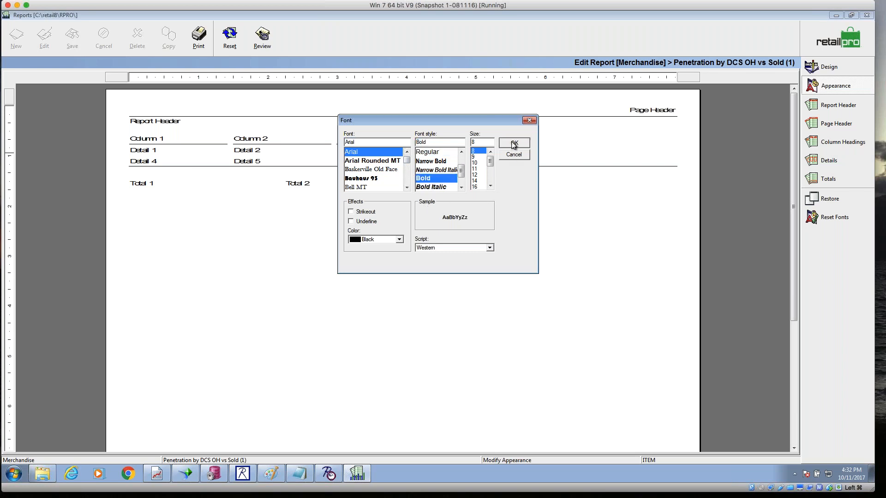
# Step: Set the font size of the report's details to 7
pyautogui.click(845, 162)
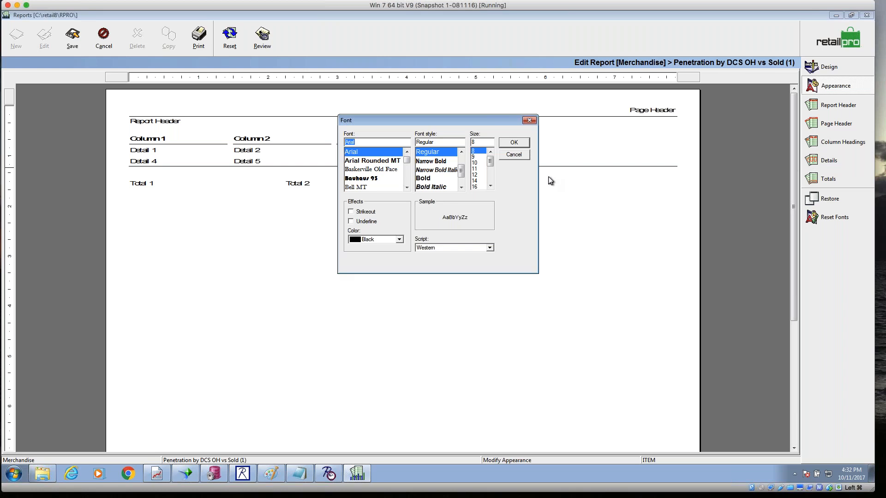
pyautogui.click(509, 143)
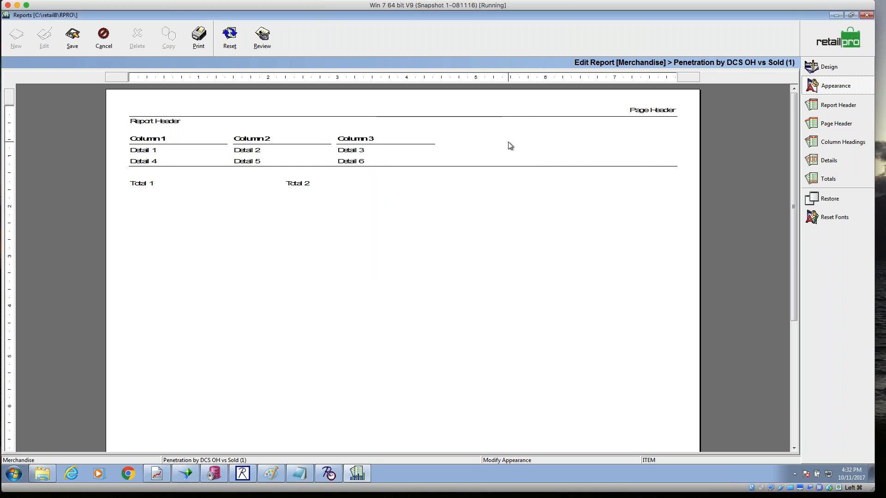
pyautogui.click(845, 164)
pyautogui.press('Tab')
pyautogui.press('Tab')
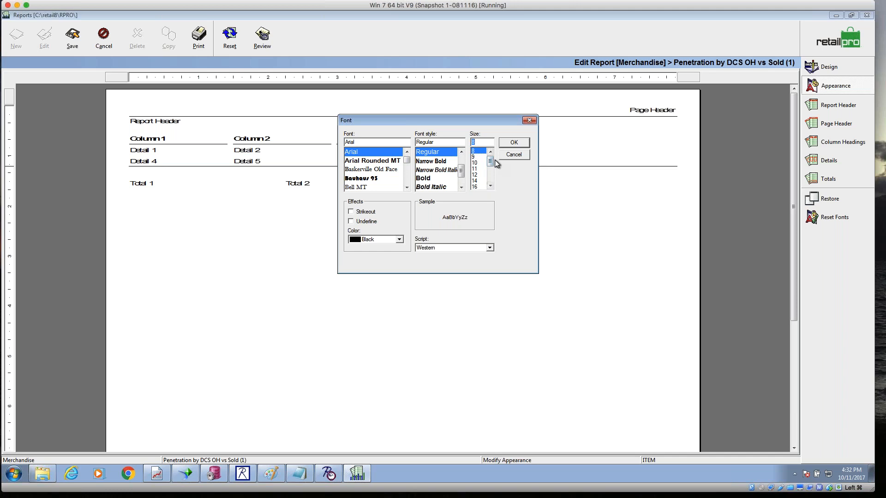
pyautogui.write('7')
pyautogui.moveTo(490, 176); pyautogui.dragTo(491, 160)
pyautogui.click(514, 142)
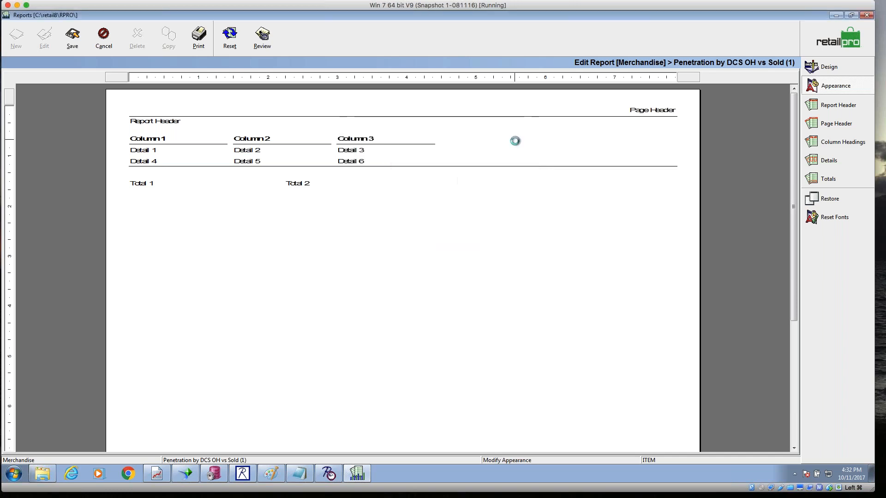
# Step: Set the report's totals font to Bold in Navy and save the report
pyautogui.click(827, 179)
pyautogui.click(424, 179)
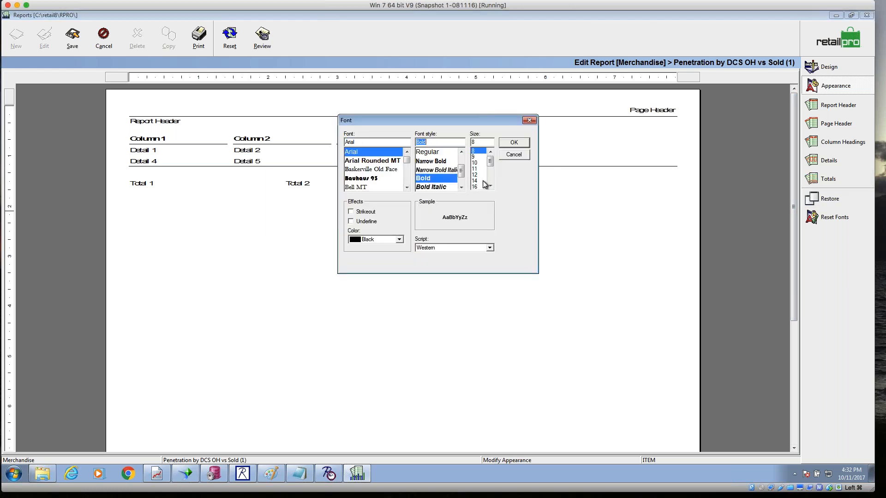
pyautogui.click(399, 239)
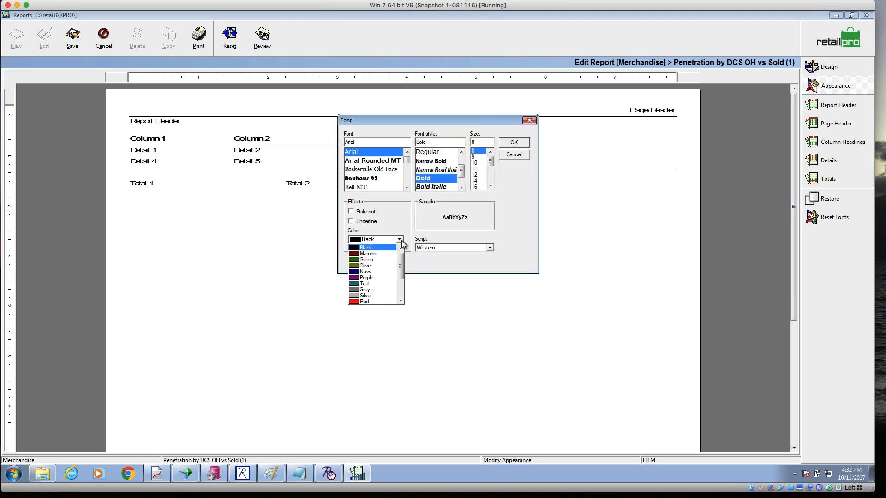
pyautogui.click(365, 272)
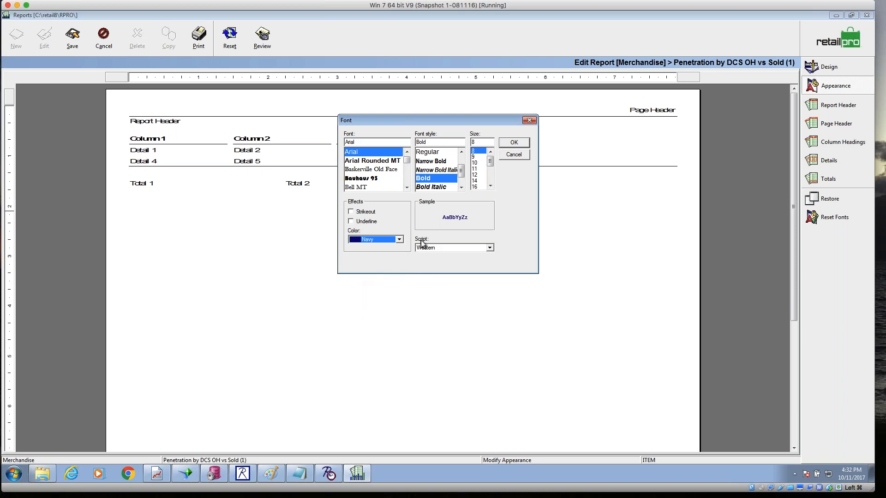
pyautogui.click(515, 143)
pyautogui.click(76, 46)
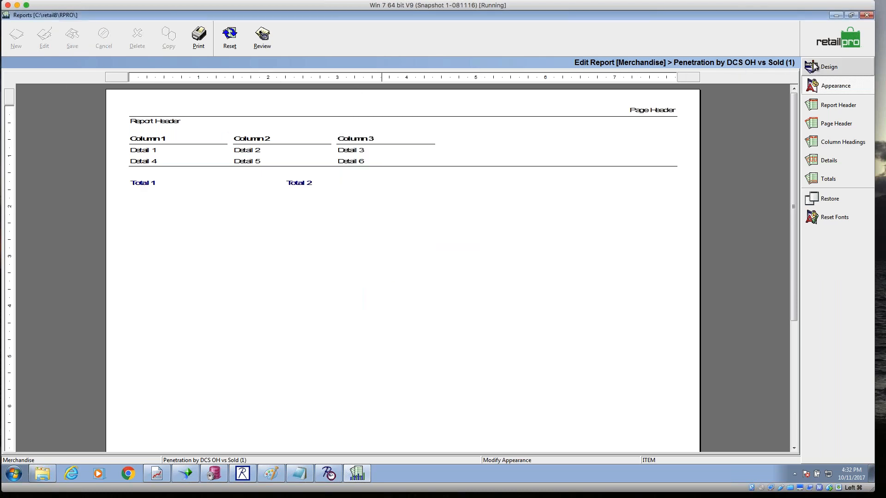
# Step: Run the report with its default options, examine the subtotal formatting and spacing on the first two pages, and close the preview without saving the output
pyautogui.click(813, 68)
pyautogui.click(203, 46)
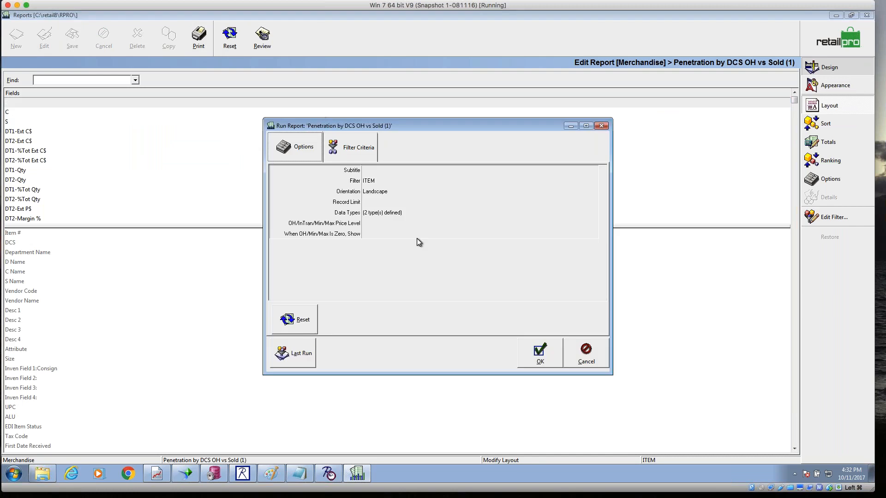
pyautogui.click(535, 350)
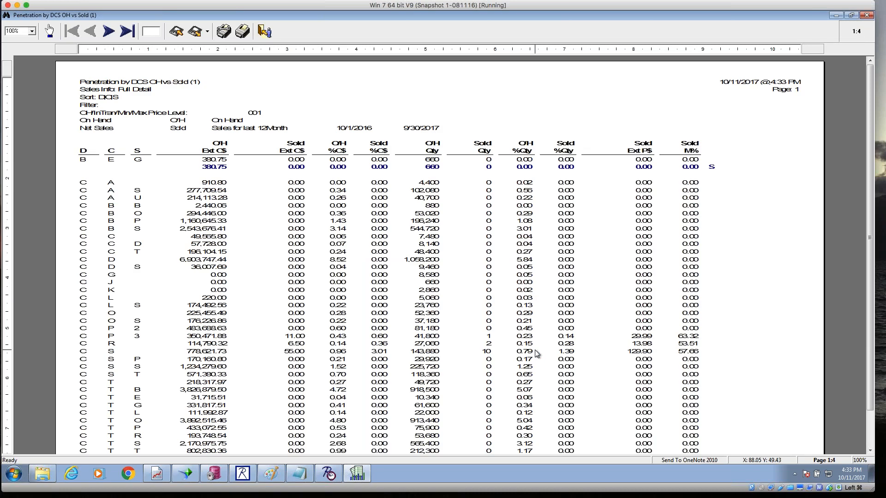
pyautogui.moveTo(868, 153); pyautogui.dragTo(866, 189)
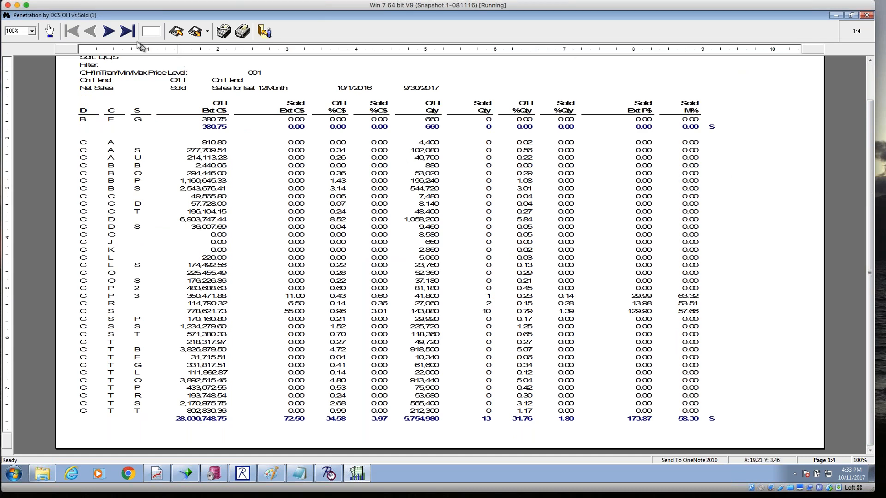
pyautogui.click(110, 31)
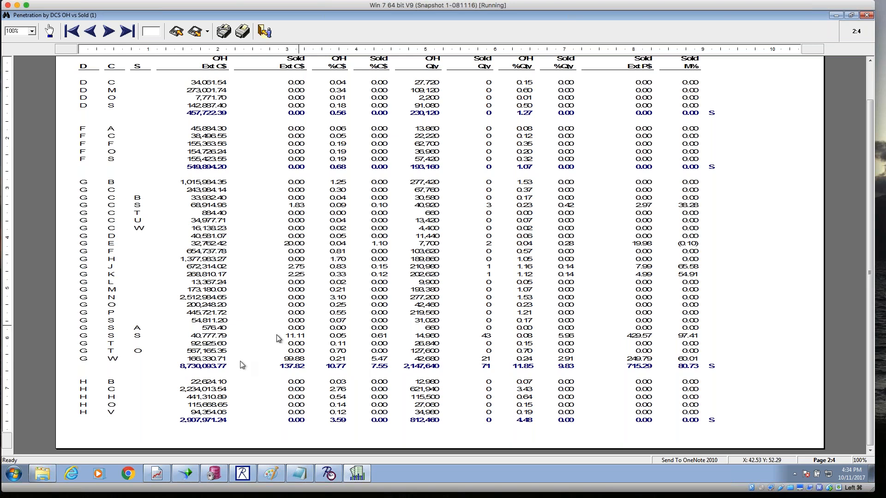
pyautogui.click(265, 31)
pyautogui.click(479, 277)
pyautogui.click(464, 298)
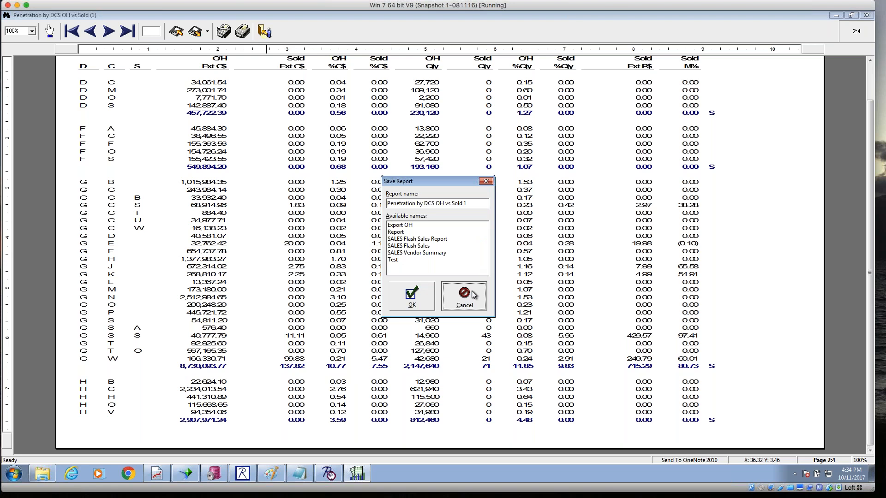
# Step: Start a new run of the penetration report and select all G department codes, GB through GW, as its DCS filter criteria
pyautogui.click(196, 39)
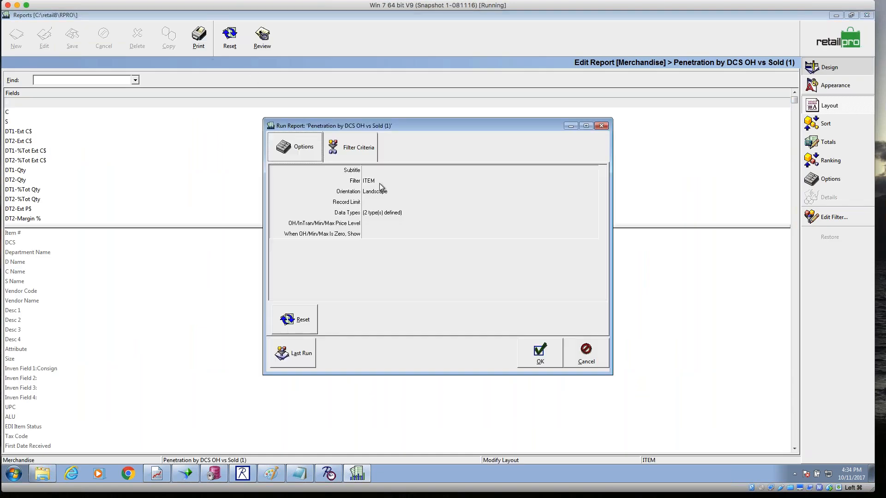
pyautogui.click(362, 157)
pyautogui.click(384, 182)
pyautogui.click(554, 180)
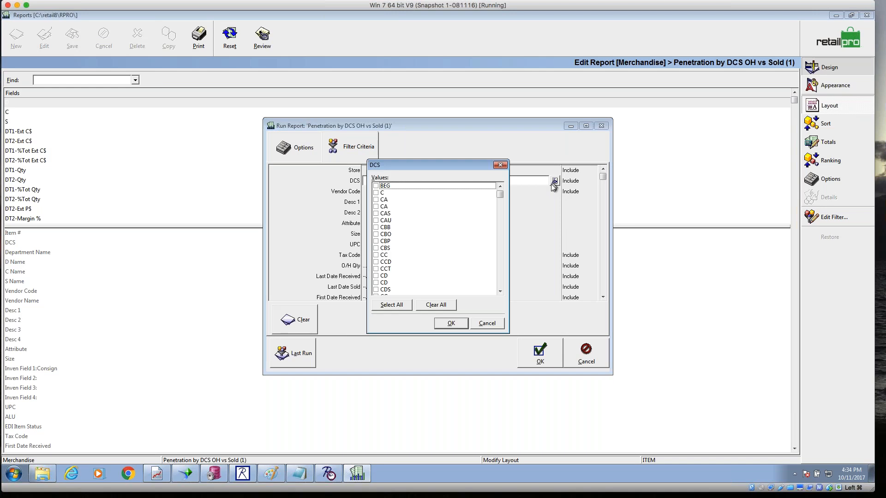
pyautogui.click(500, 281)
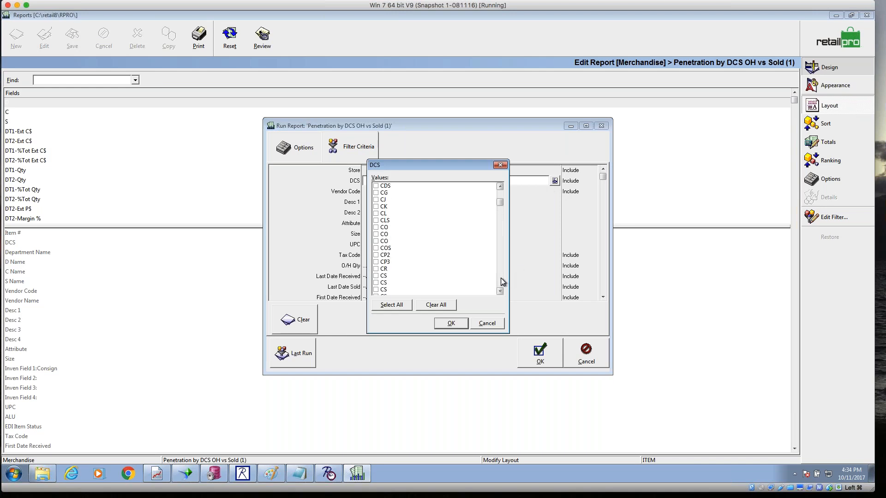
pyautogui.click(500, 281)
pyautogui.click(500, 280)
pyautogui.click(501, 280)
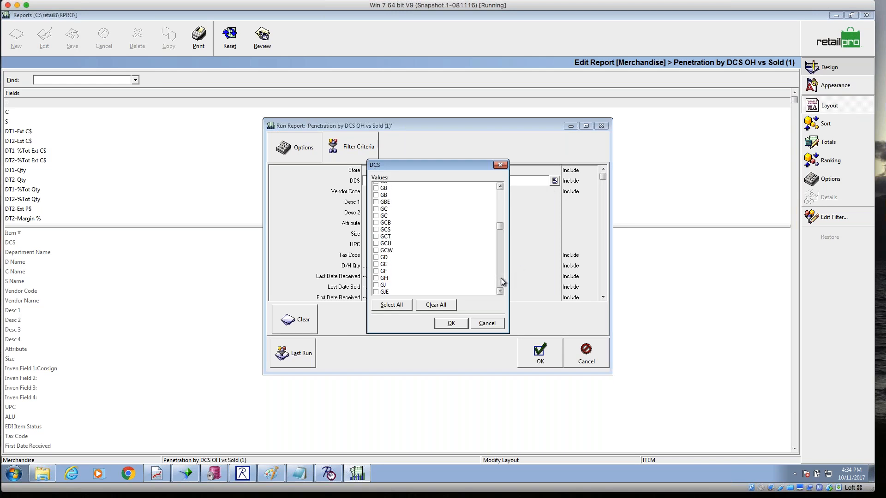
pyautogui.click(500, 186)
pyautogui.click(500, 186)
pyautogui.click(381, 194)
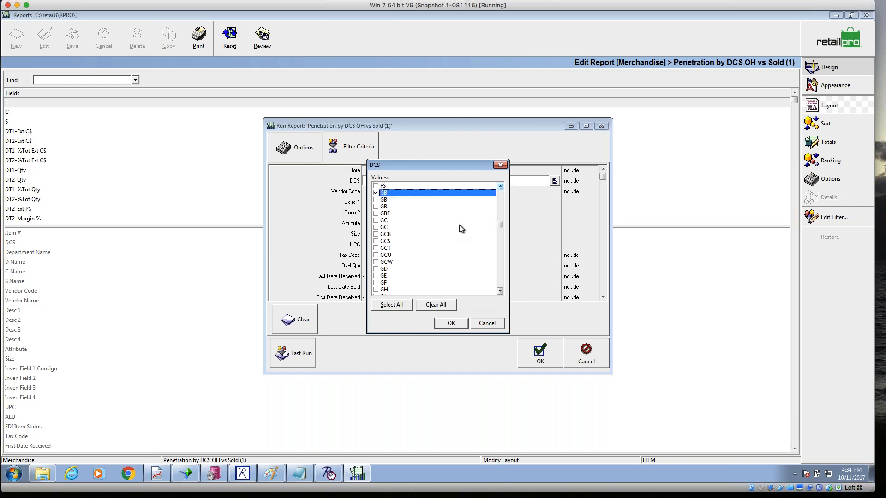
pyautogui.press('Down')
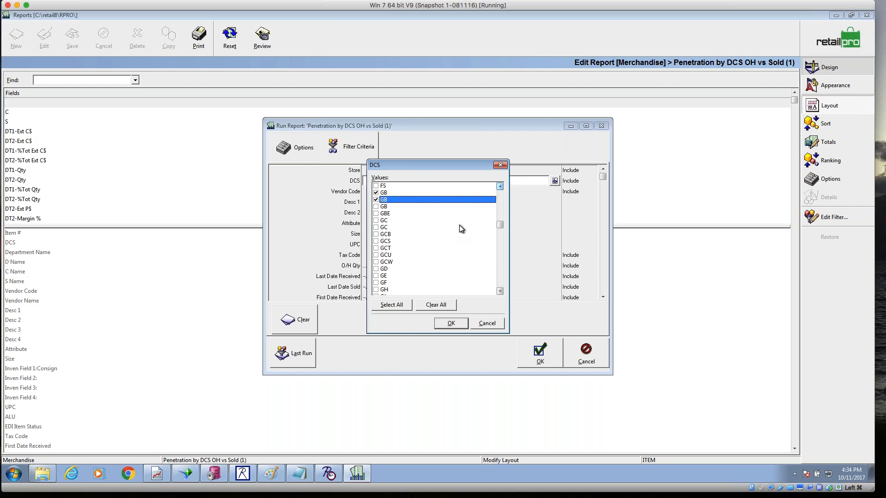
pyautogui.press('Down')
pyautogui.press('Down')
pyautogui.press('Down')
pyautogui.press('Down')
pyautogui.press('Down')
pyautogui.press('Down')
pyautogui.press('Down')
pyautogui.press('Down')
pyautogui.press('Down')
pyautogui.press('Down')
pyautogui.press('Down')
pyautogui.press('Down')
pyautogui.press('Down')
pyautogui.press('Down')
pyautogui.press('Down')
pyautogui.press('Down')
pyautogui.press('Down')
pyautogui.press('Down')
pyautogui.press('Down')
pyautogui.press('Down')
pyautogui.press('Down')
pyautogui.press('Down')
pyautogui.press('Down')
pyautogui.press('Down')
pyautogui.press('Down')
pyautogui.press('Down')
pyautogui.press('Down')
pyautogui.press('Down')
pyautogui.press('Down')
pyautogui.press('Down')
pyautogui.press('Down')
pyautogui.press('Down')
pyautogui.press('Down')
pyautogui.press('Down')
pyautogui.press('Down')
pyautogui.press('Down')
pyautogui.press('Down')
pyautogui.press('Down')
pyautogui.press('Down')
pyautogui.press('Up')
pyautogui.press('Up')
pyautogui.press('space')
pyautogui.press('Down')
pyautogui.press('space')
pyautogui.press('Down')
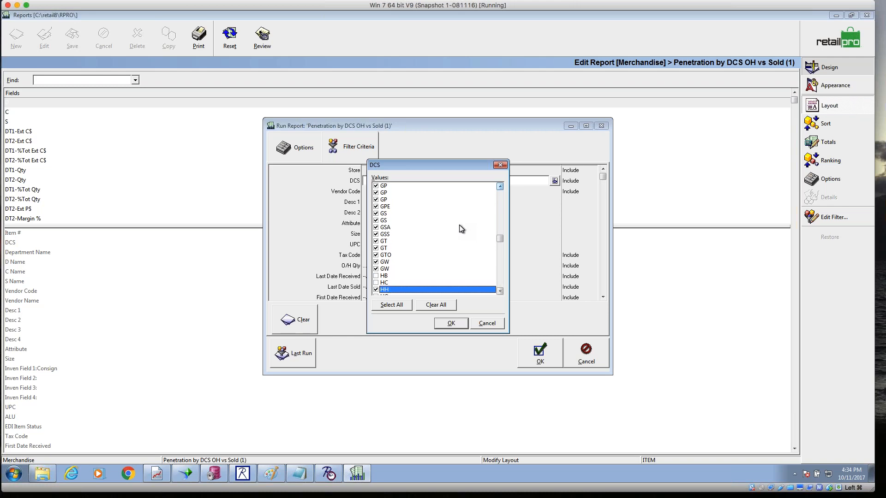
pyautogui.click(448, 323)
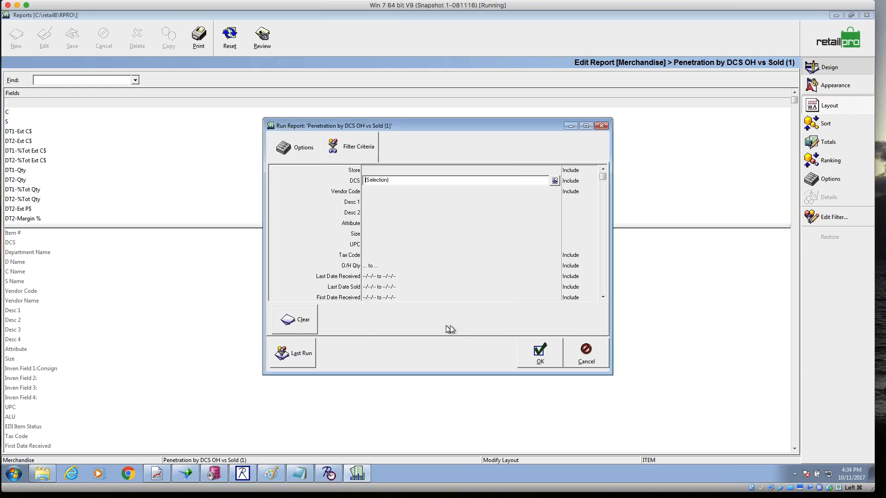
# Step: Run the report with the DCS filter, review its G department penetration percentages, and close the preview without saving the output
pyautogui.click(540, 353)
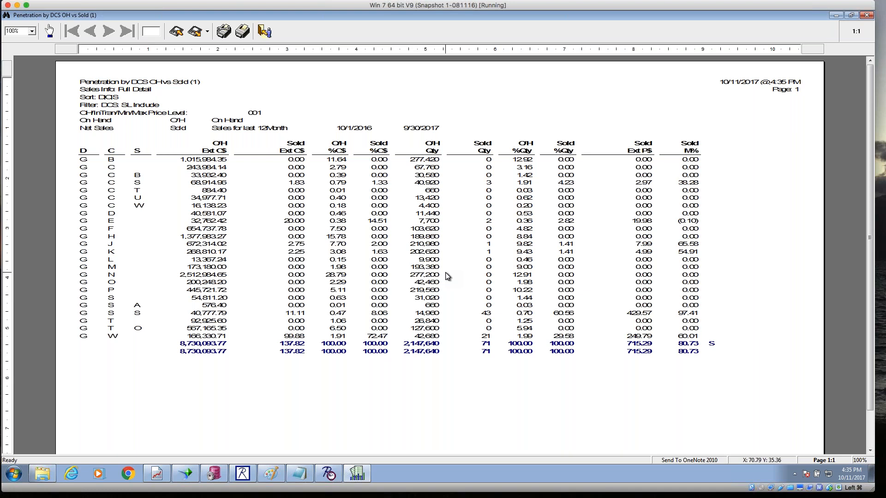
pyautogui.press('Escape')
pyautogui.click(535, 273)
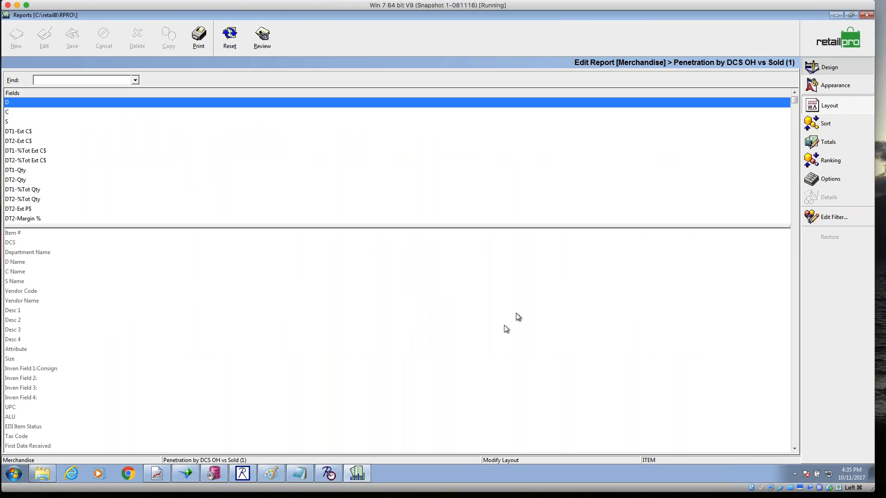
# Step: Switch to Retail Pro Merchant Edition, move its window aside, and open the merchandise inventory list
pyautogui.click(357, 473)
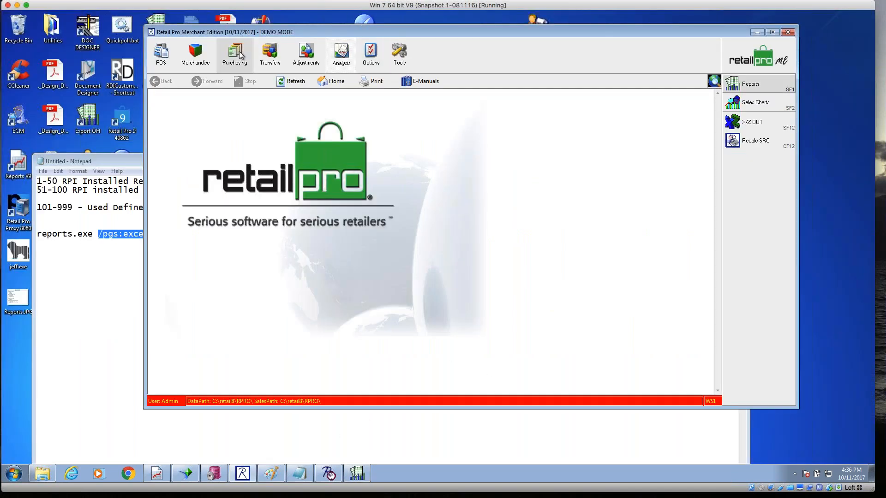
pyautogui.moveTo(500, 33); pyautogui.dragTo(446, 44)
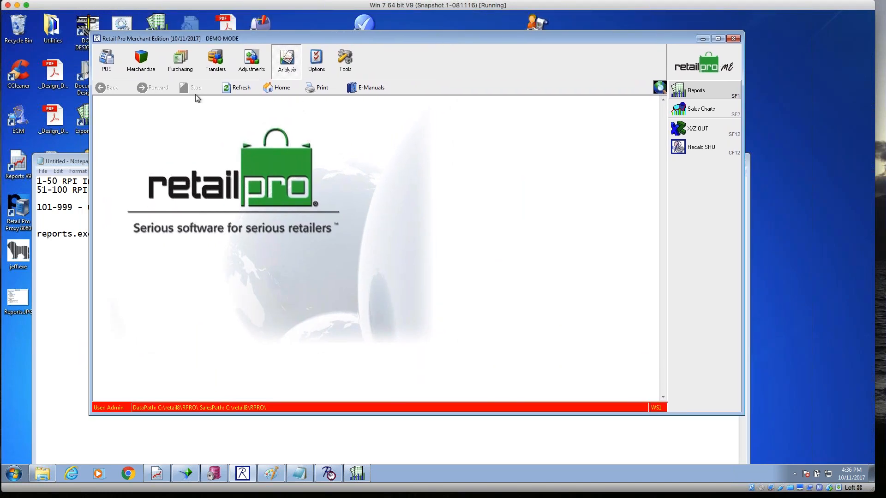
pyautogui.click(142, 68)
pyautogui.click(722, 98)
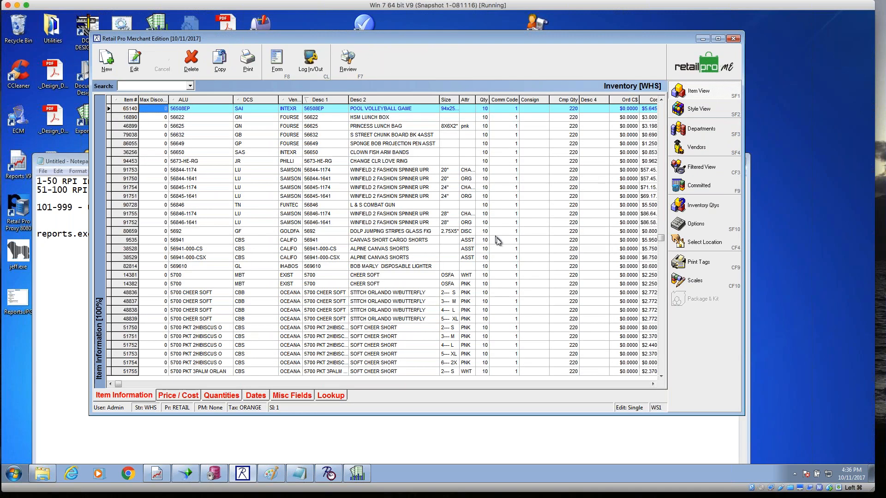
# Step: Examine the on-hand quantities by store for the PRINCESS LUNCH BAG item, from WHS down to BWE, and close the quantities view
pyautogui.click(485, 127)
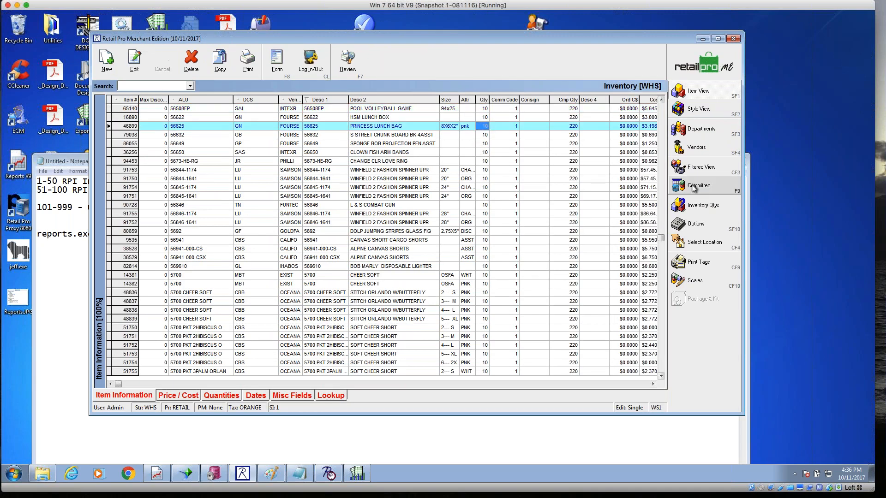
pyautogui.click(699, 207)
pyautogui.click(480, 198)
pyautogui.click(482, 213)
pyautogui.click(479, 221)
pyautogui.click(479, 237)
pyautogui.click(479, 248)
pyautogui.click(478, 261)
pyautogui.click(479, 271)
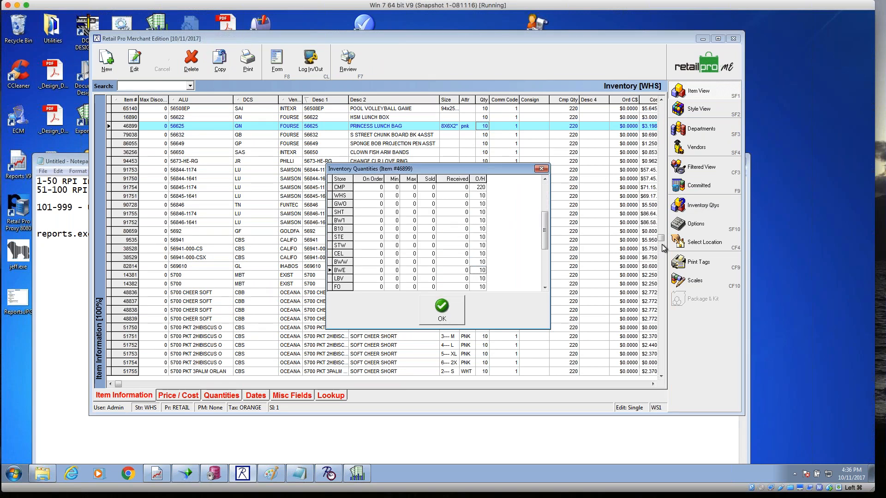
pyautogui.click(541, 169)
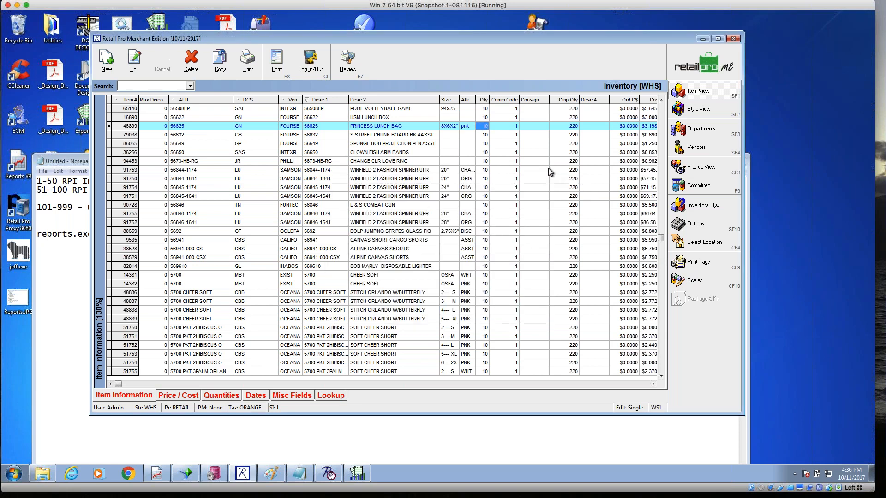